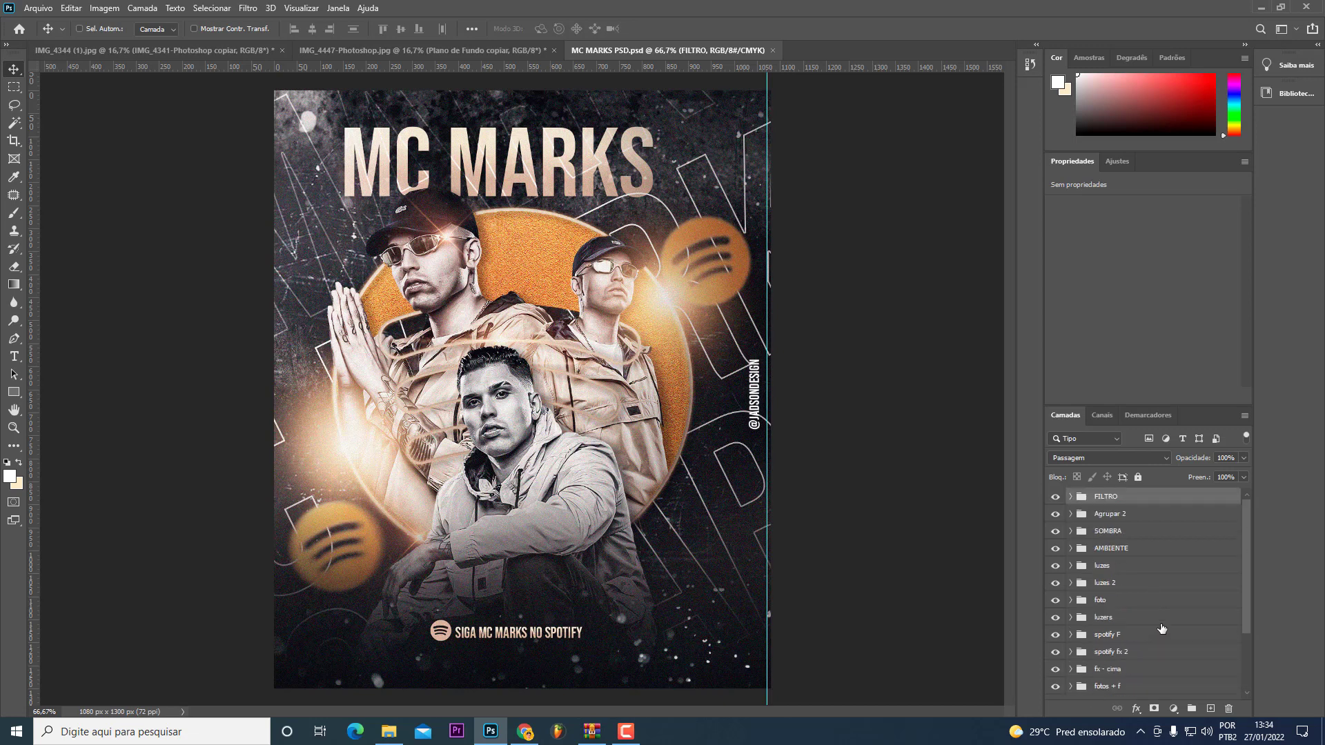
Step: Toggle the FILTRO group and efeito spotify glow on and off to compare the finished flyer
click(1056, 496)
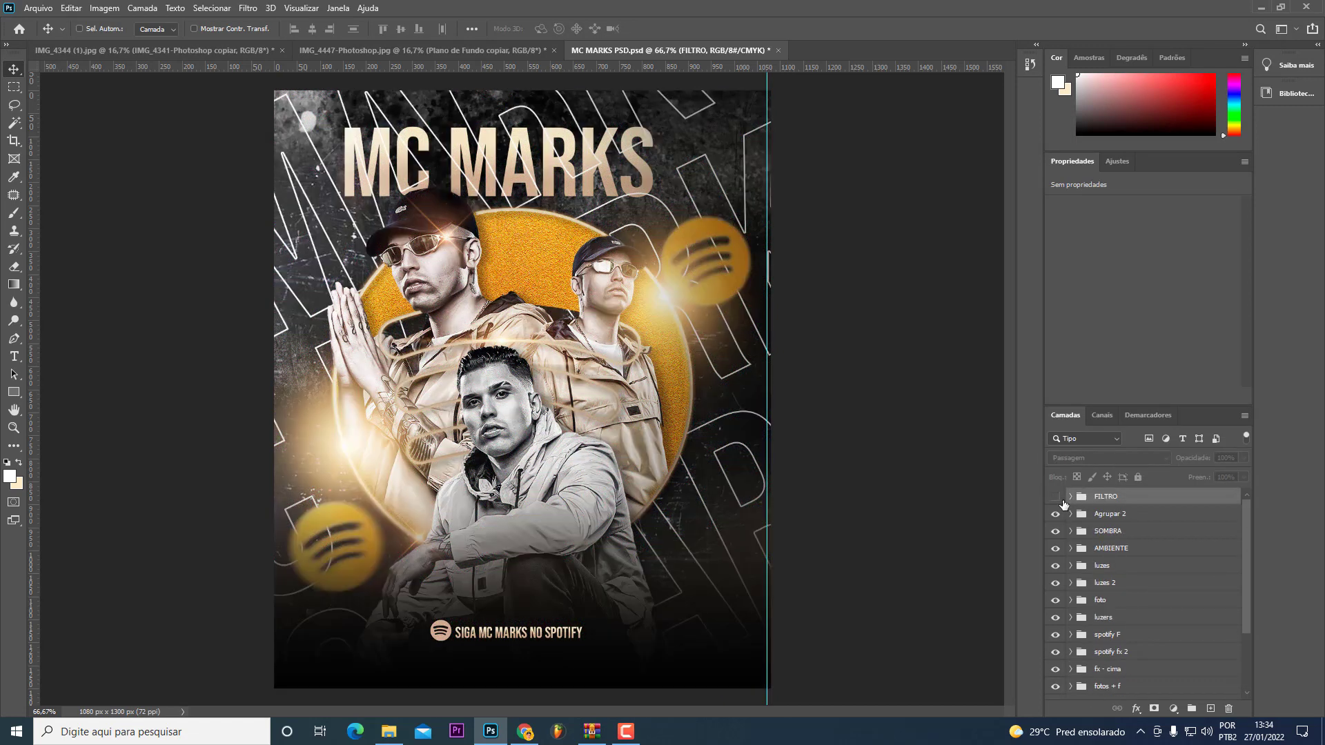
click(1056, 497)
click(1056, 497)
scroll(1056, 593, down, 3)
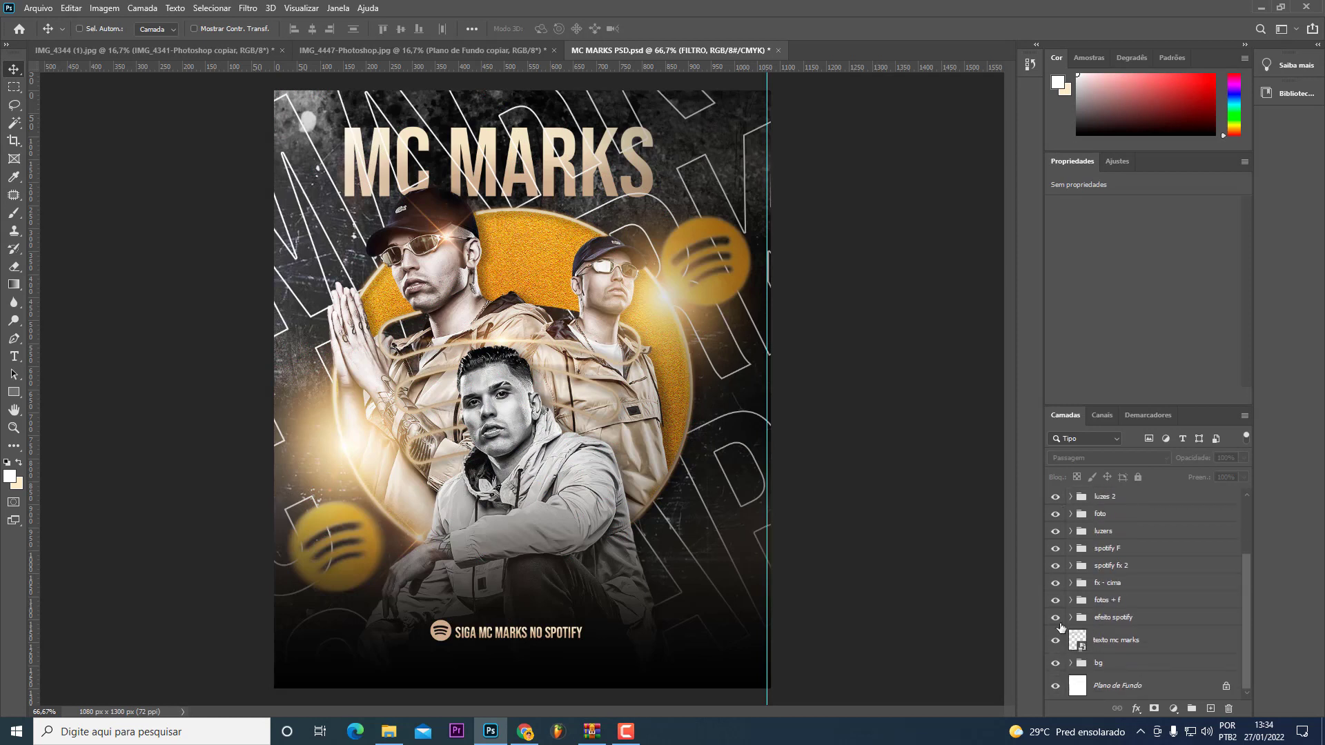
click(1055, 618)
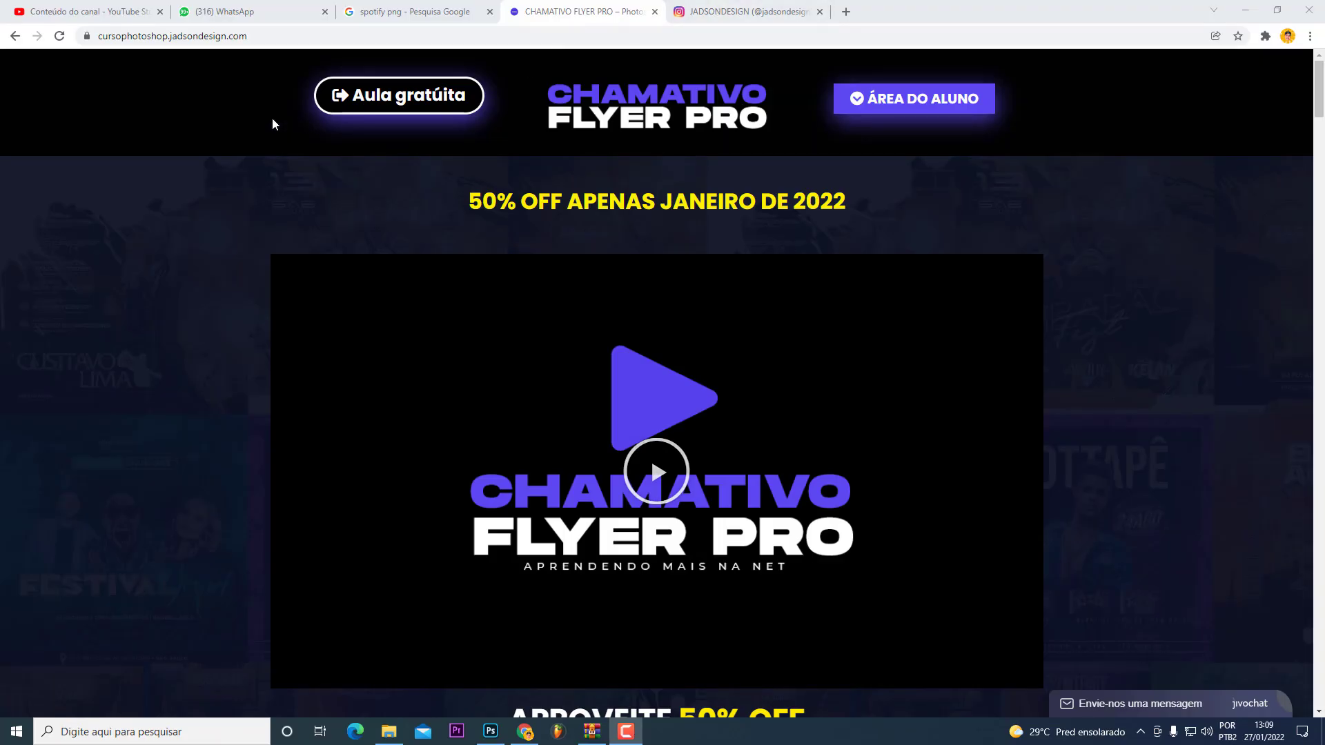
Step: Glance at the designer's Instagram profile, then return to the course page's discount headline
click(731, 9)
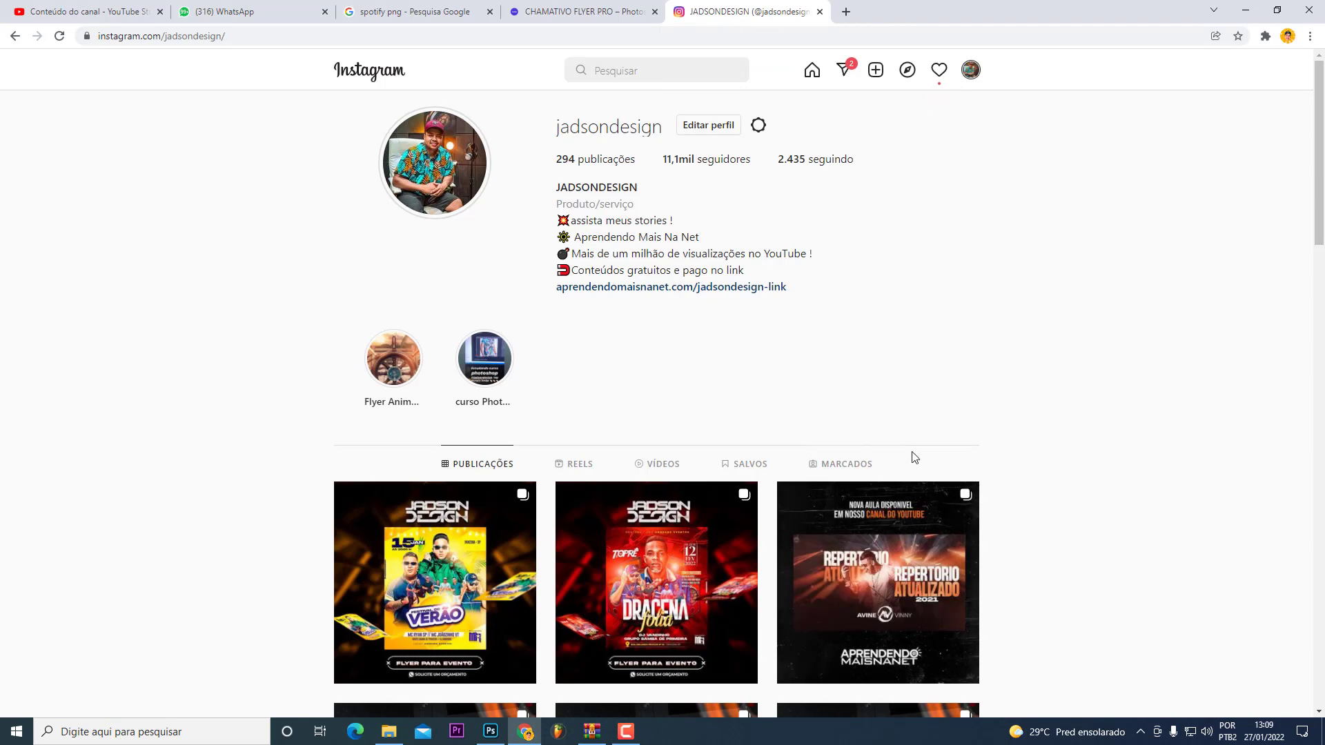
scroll(800, 469, down, 2)
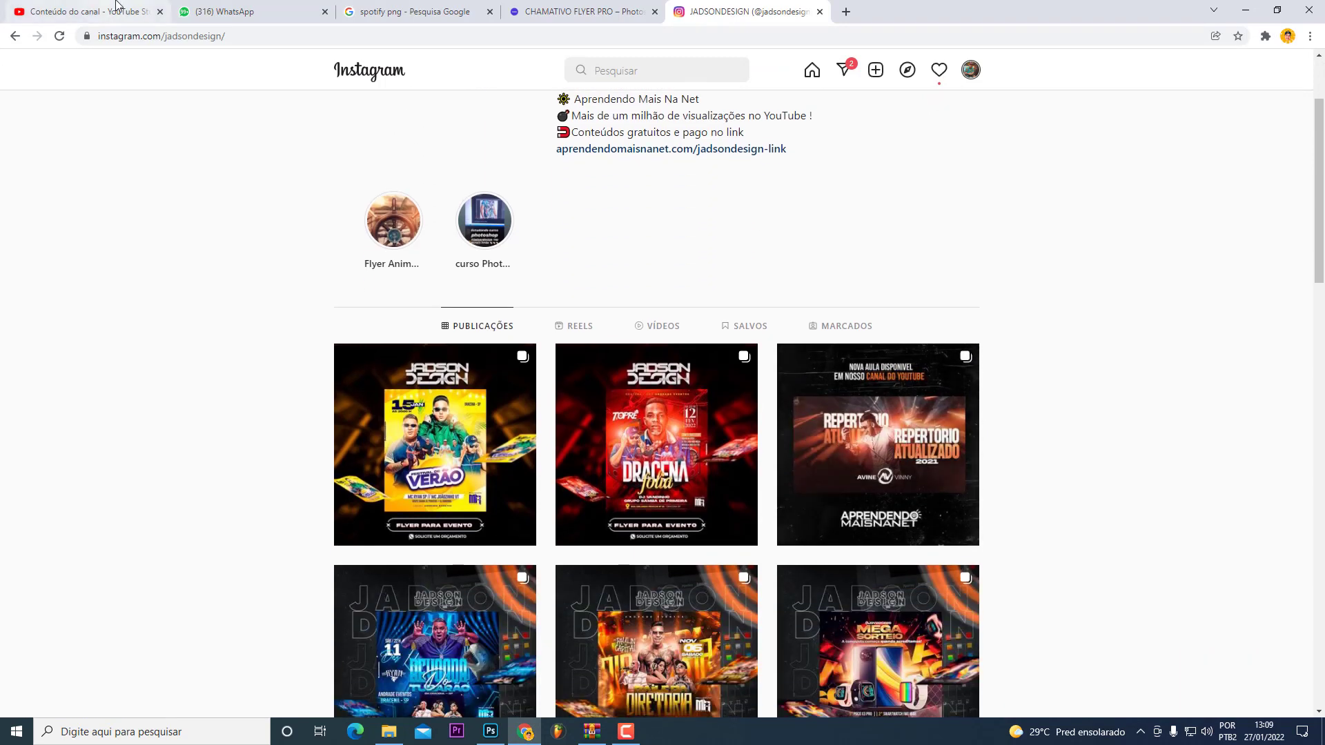
scroll(914, 590, up, 2)
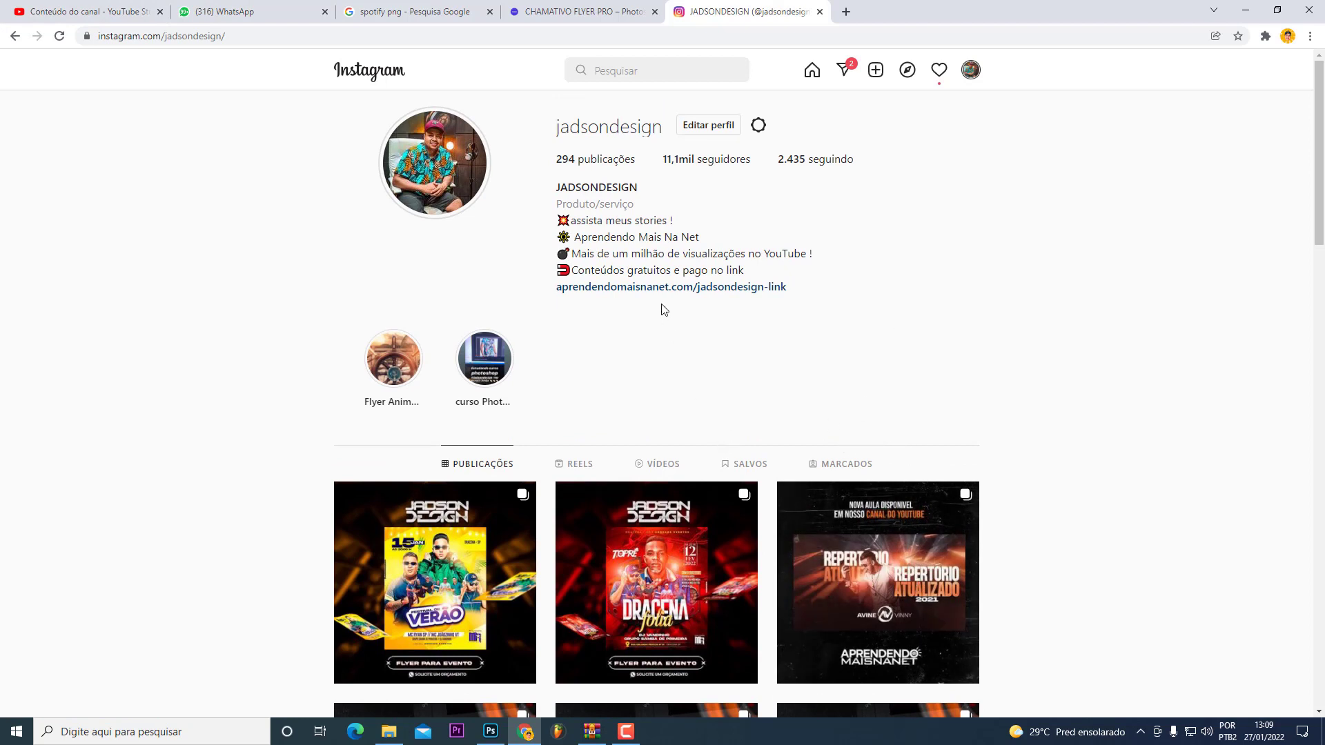
click(607, 13)
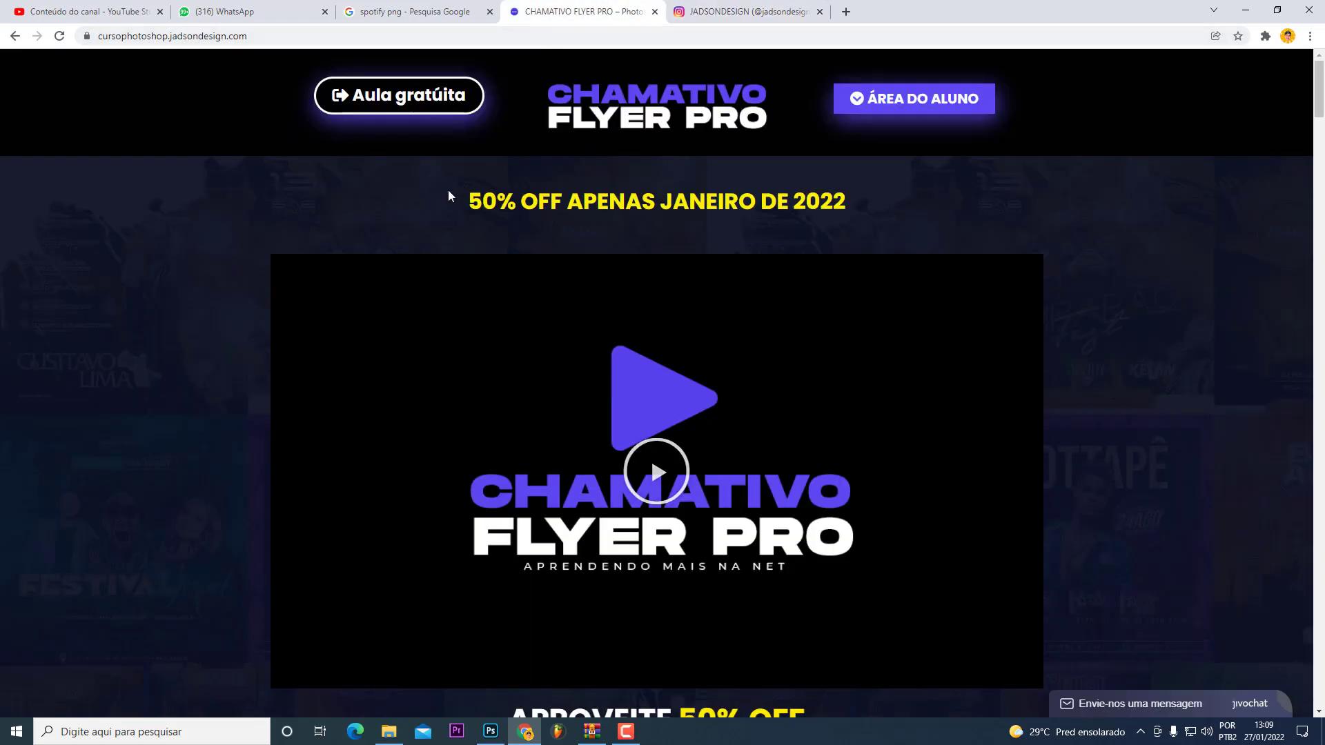
drag(529, 201, 757, 202)
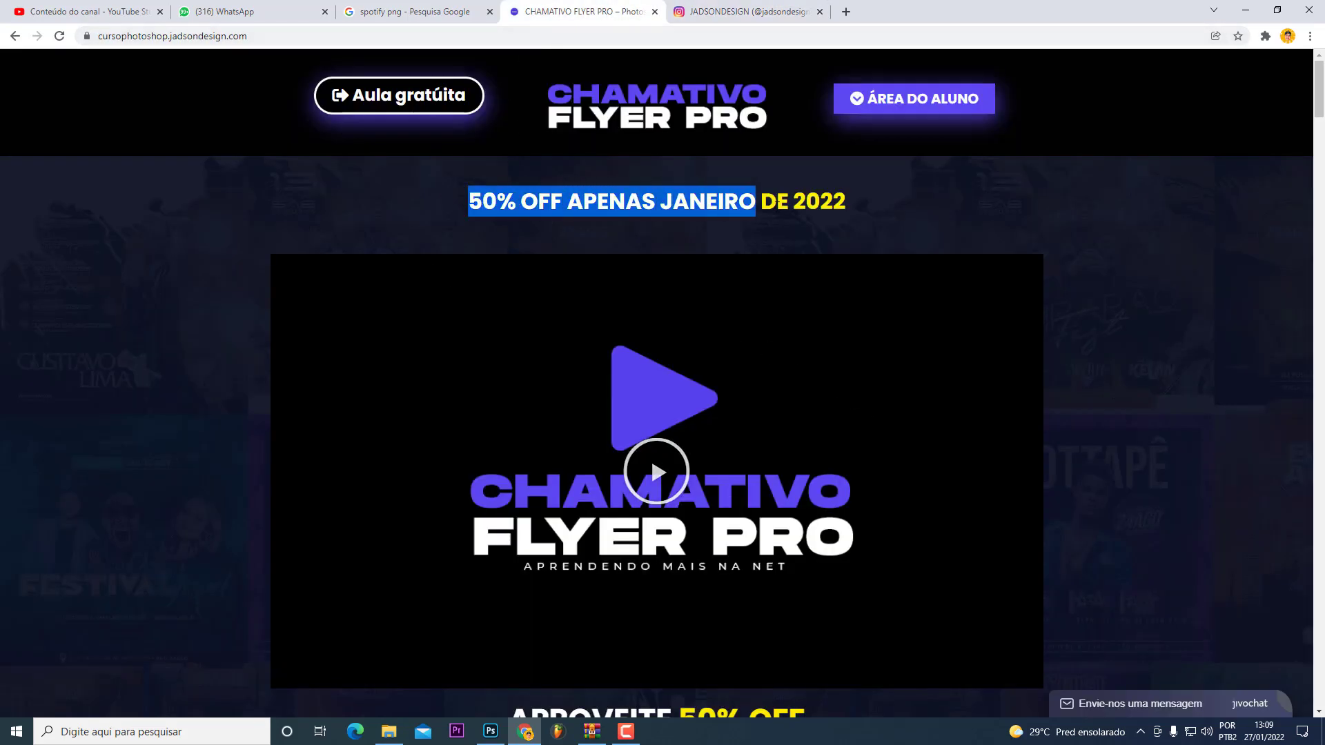
click(898, 202)
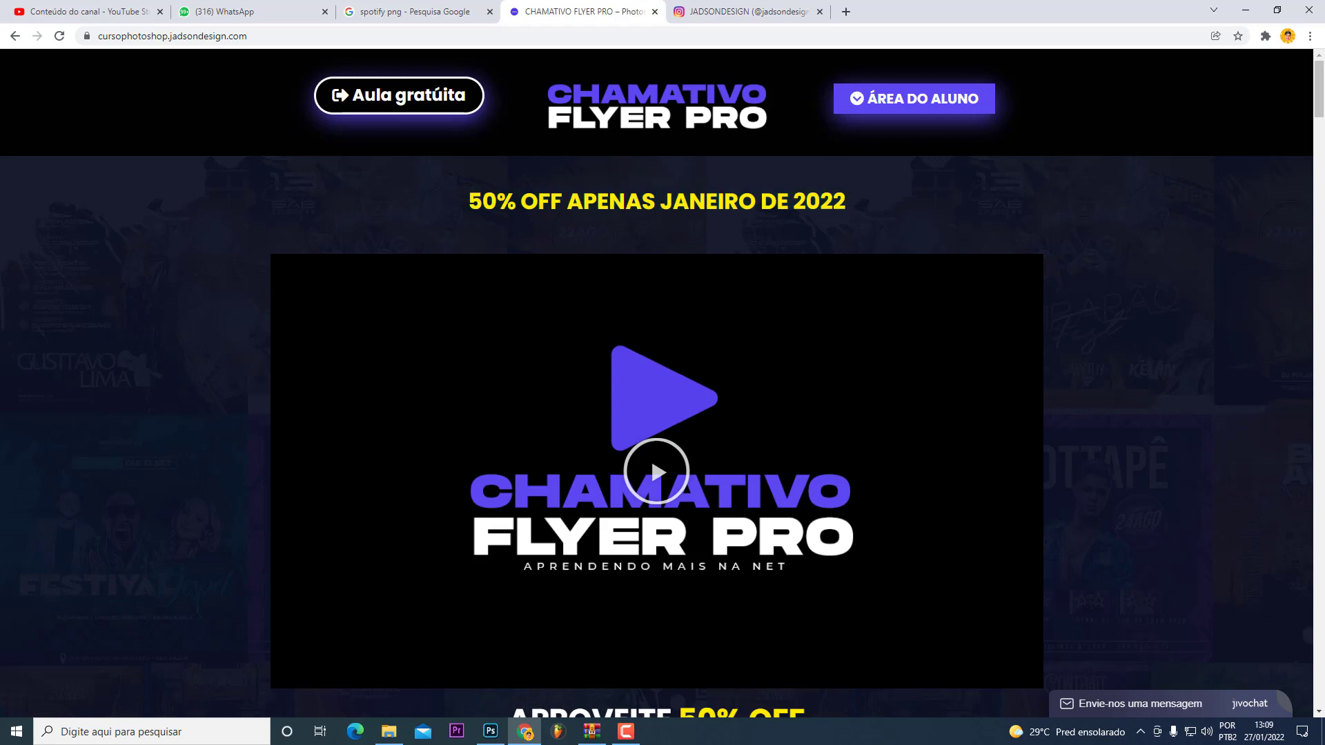
scroll(1033, 400, down, 1)
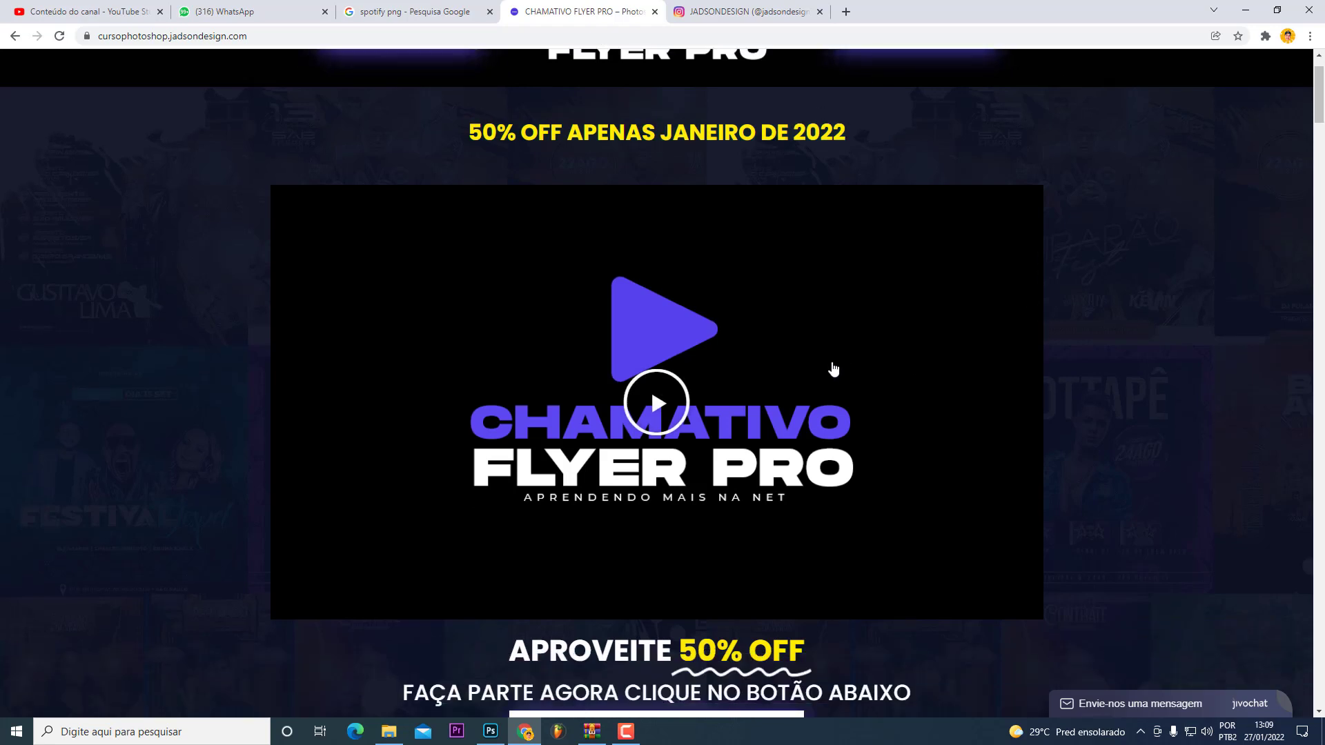
scroll(833, 369, up, 1)
Step: Scroll through the course's sample flyer gallery and finish on the designer's Instagram profile
scroll(1099, 263, down, 2)
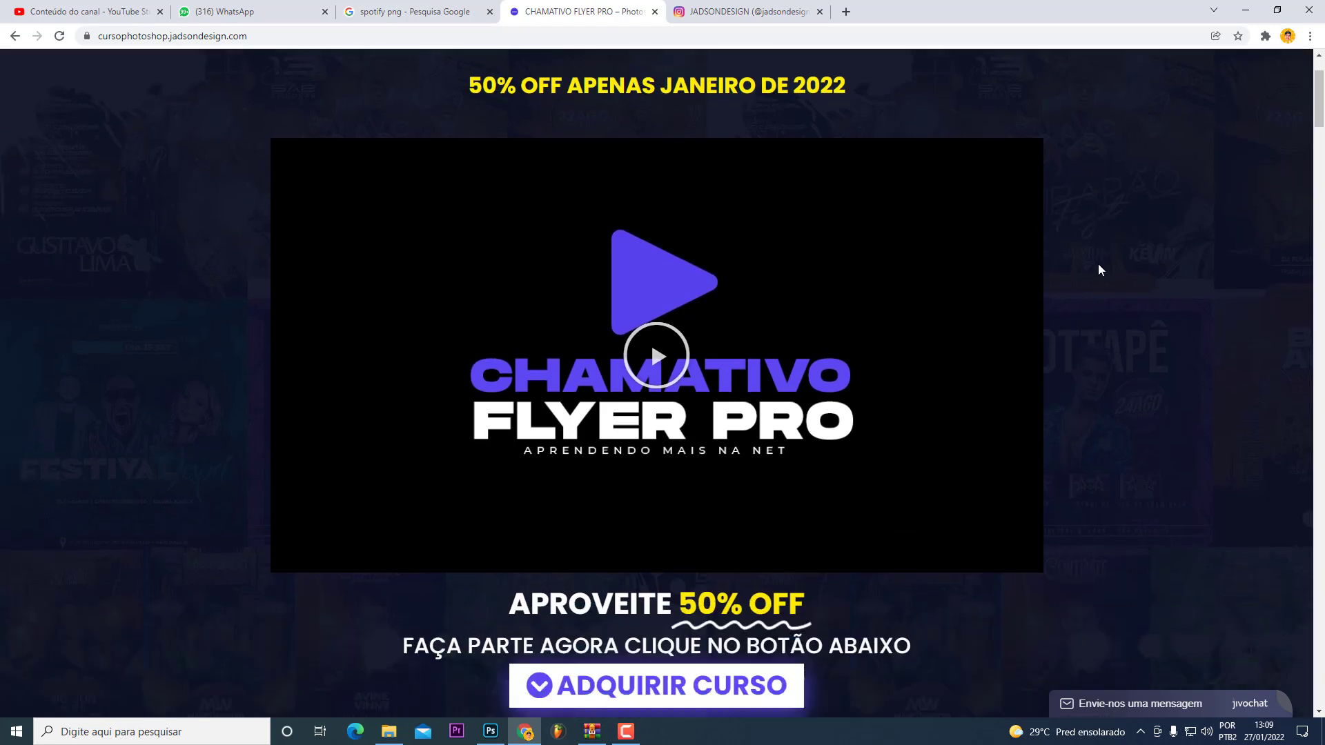
scroll(1097, 263, down, 1)
scroll(1097, 269, down, 3)
scroll(953, 304, down, 3)
scroll(952, 300, up, 5)
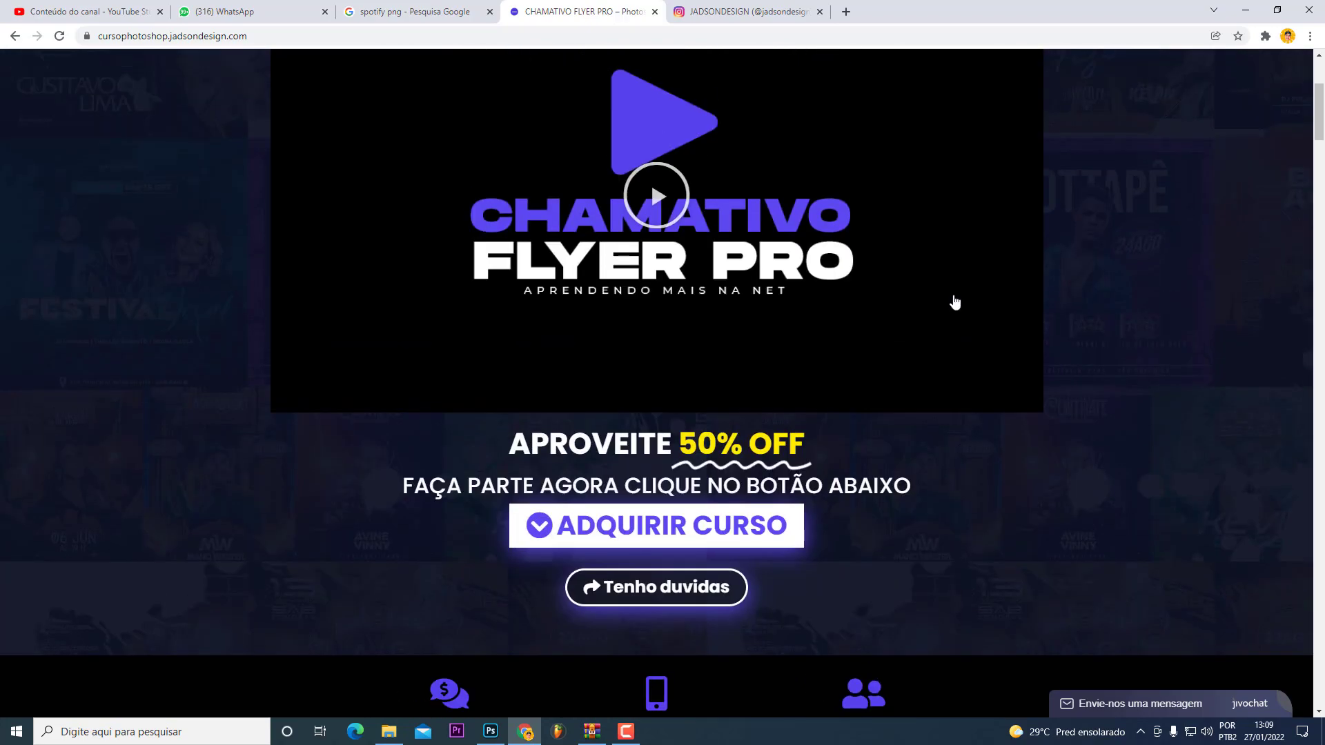
scroll(939, 314, down, 6)
scroll(948, 314, down, 7)
scroll(932, 325, down, 8)
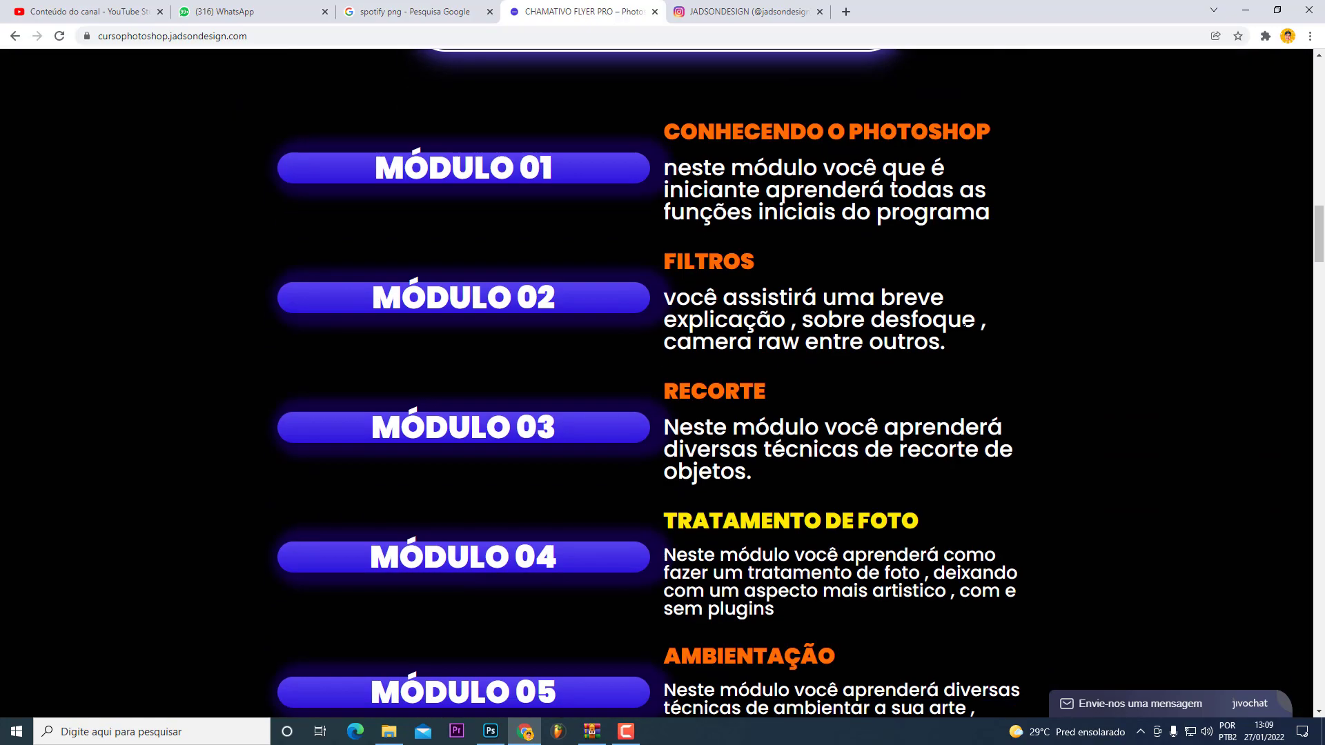
scroll(965, 326, down, 3)
scroll(964, 326, up, 5)
scroll(965, 329, up, 4)
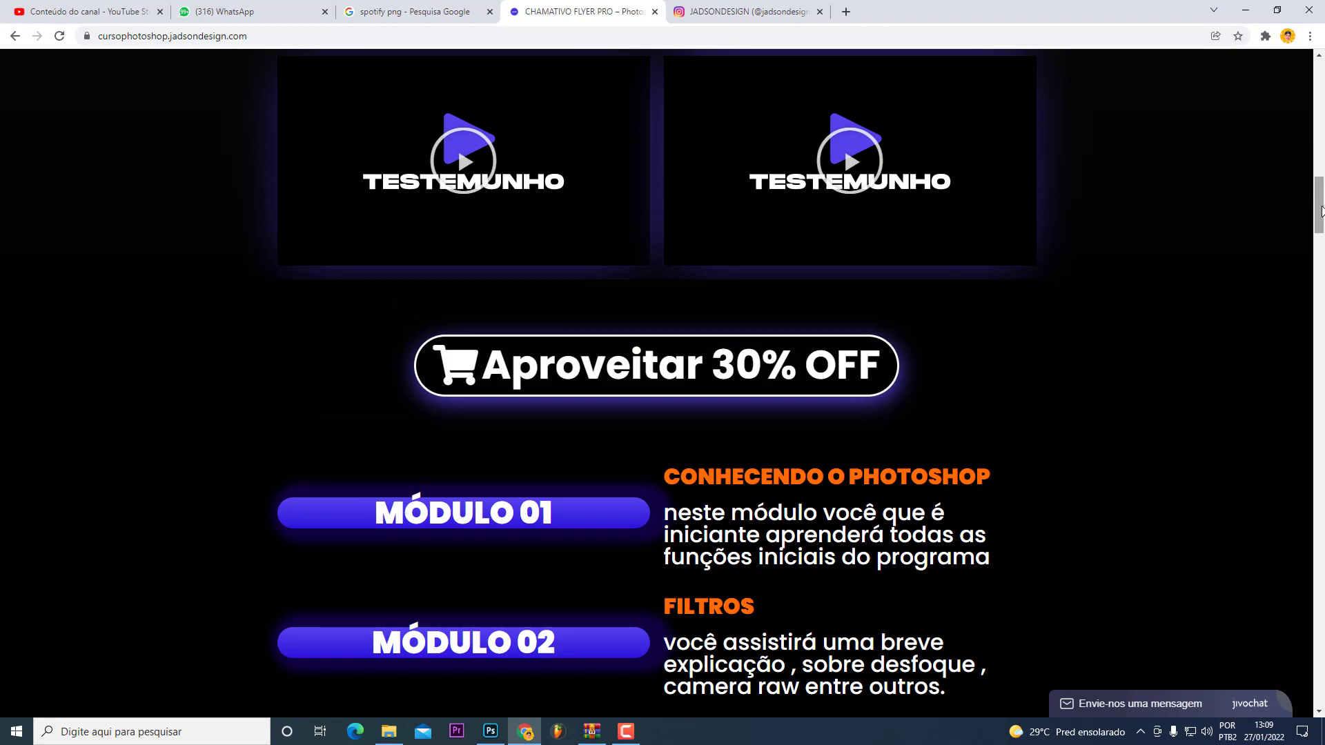
drag(1322, 211, 1225, 567)
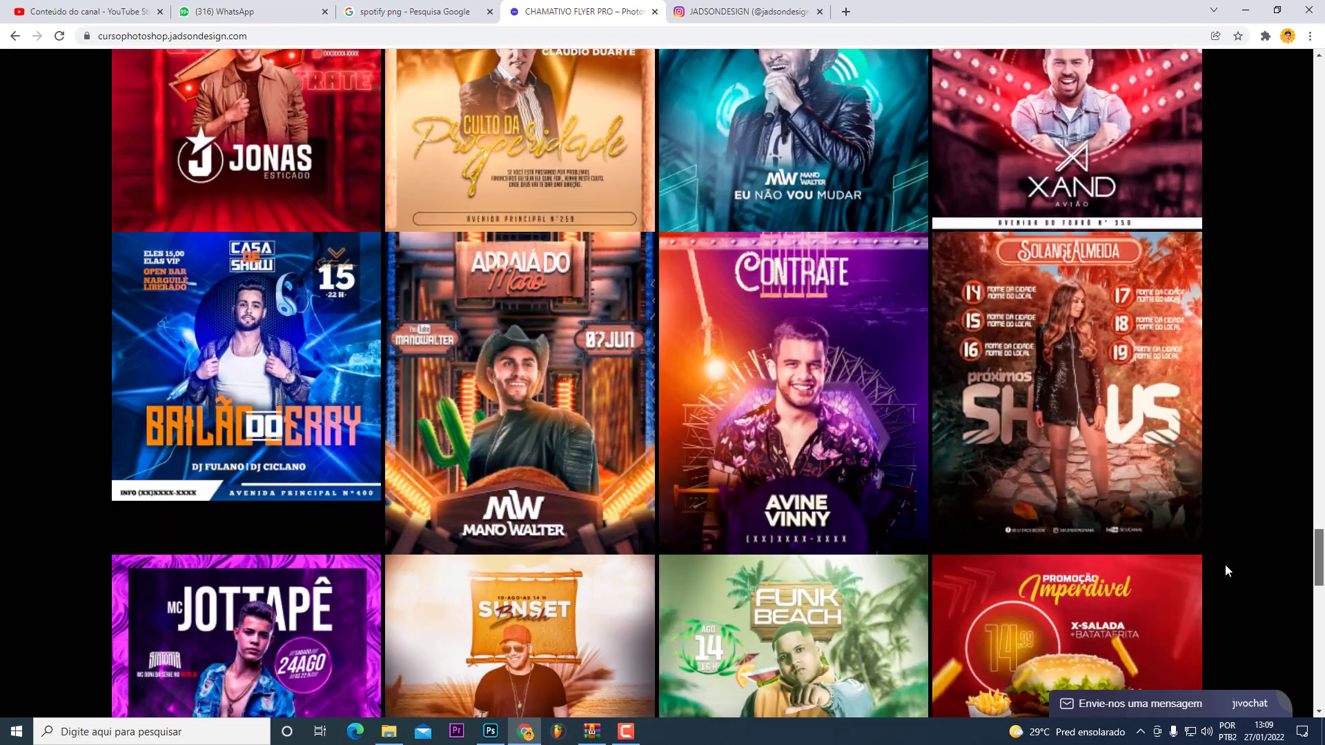
scroll(1062, 483, down, 3)
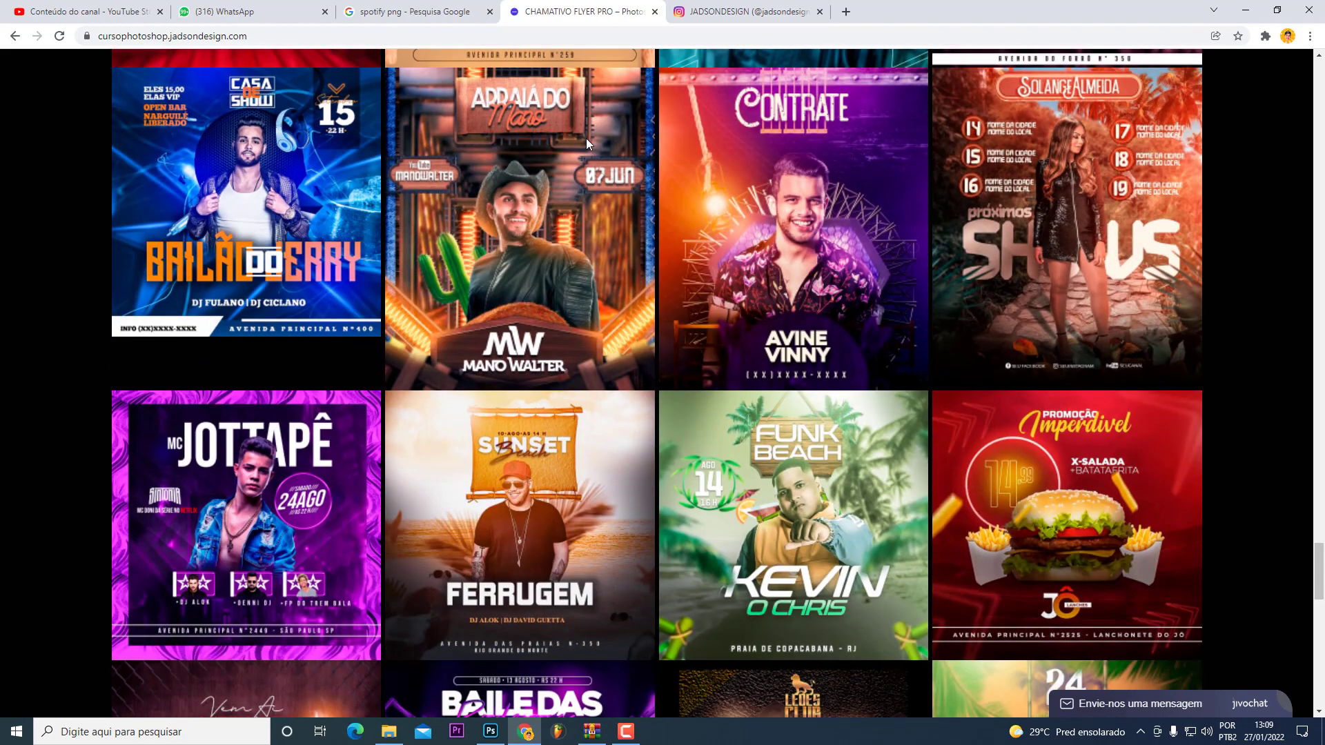
click(745, 12)
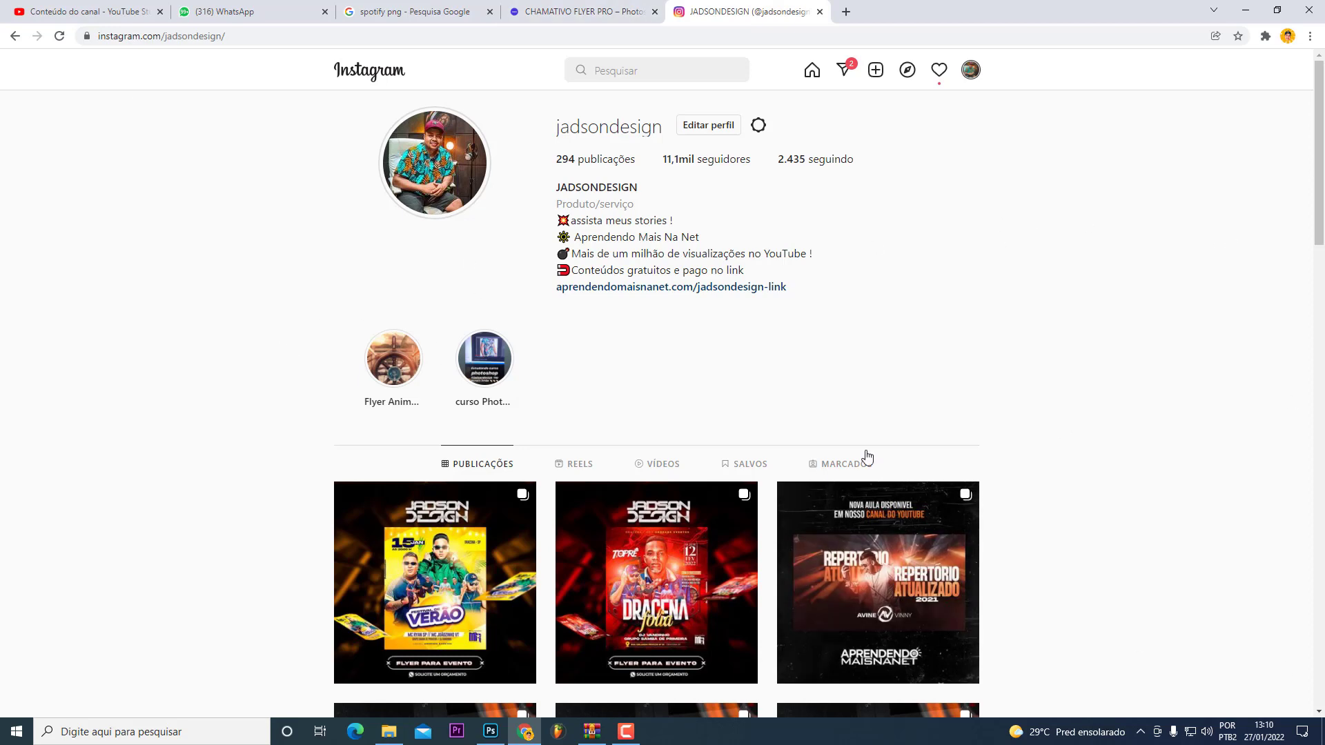
scroll(450, 298, down, 3)
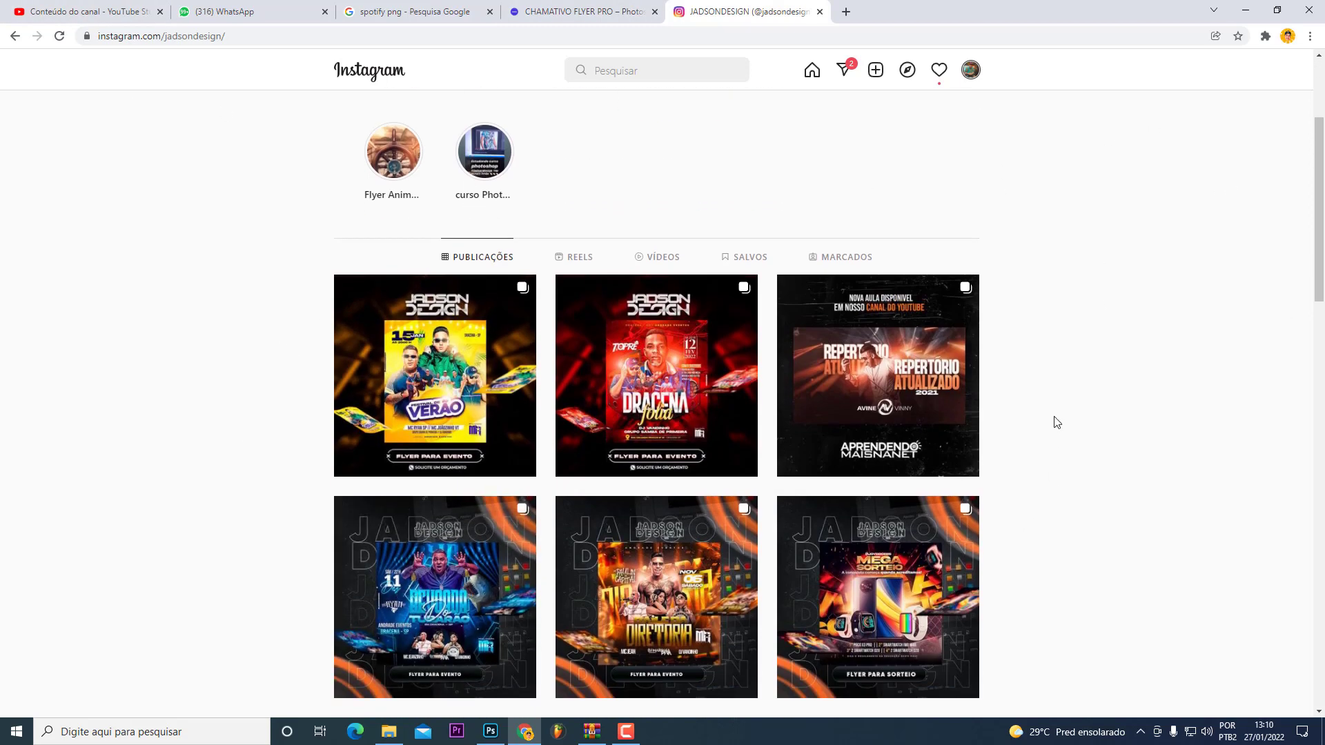
Step: Arrange the cutouts: two rappers standing side by side, one crouching in front
click(491, 732)
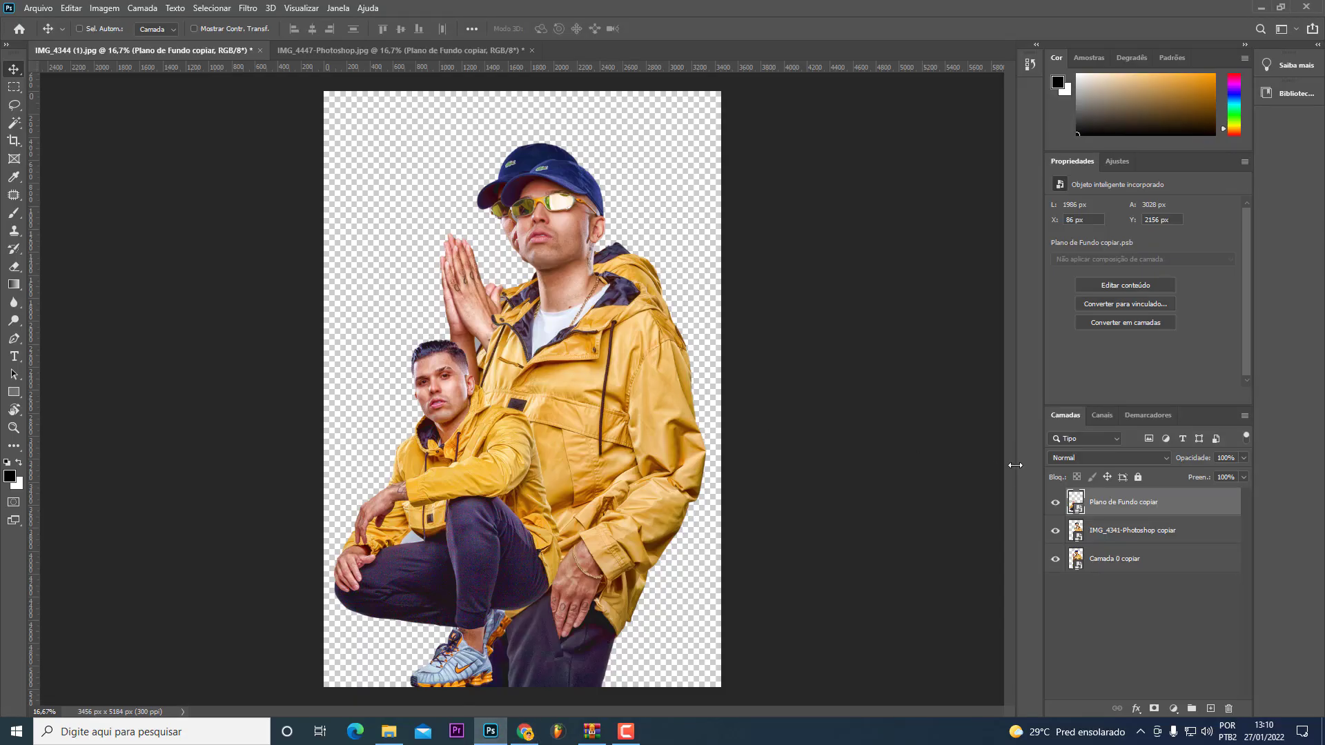
drag(786, 468, 851, 415)
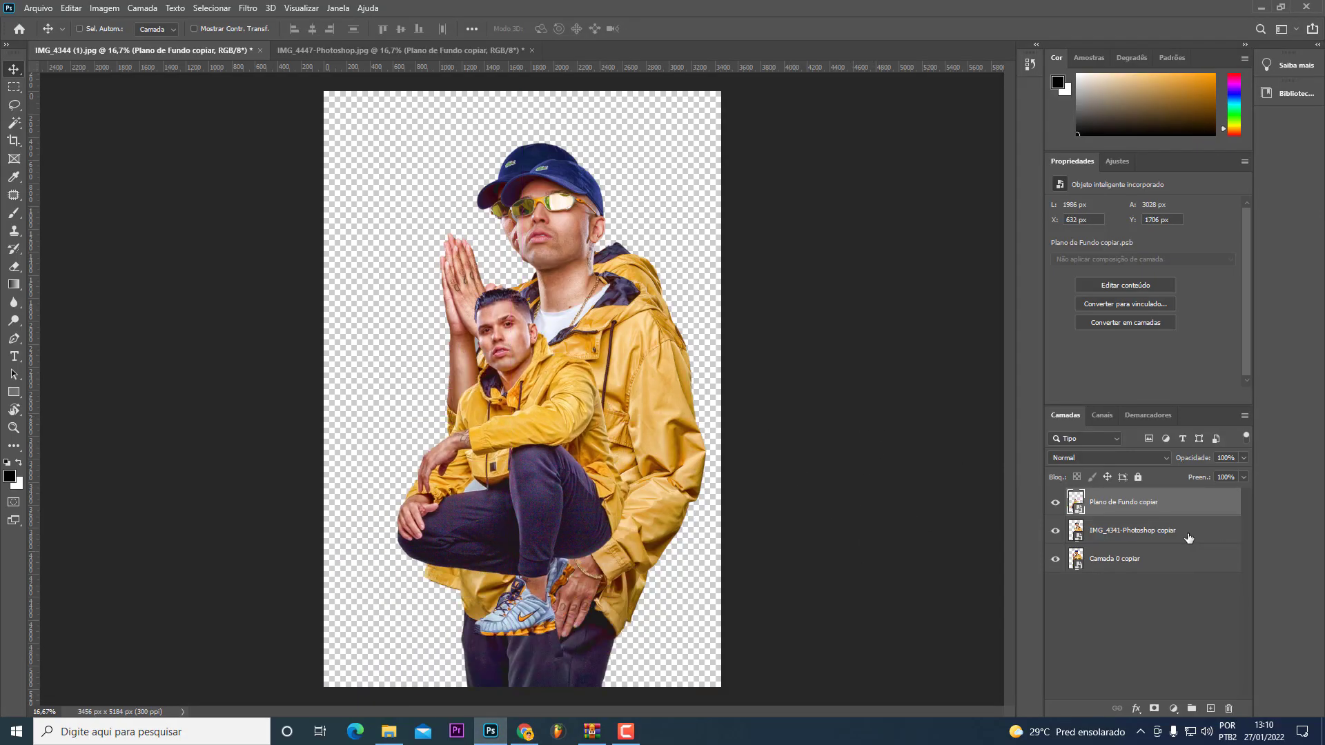
click(1132, 530)
mouse_move(608, 442)
mouse_down()
mouse_move(649, 385)
mouse_move(640, 493)
mouse_up()
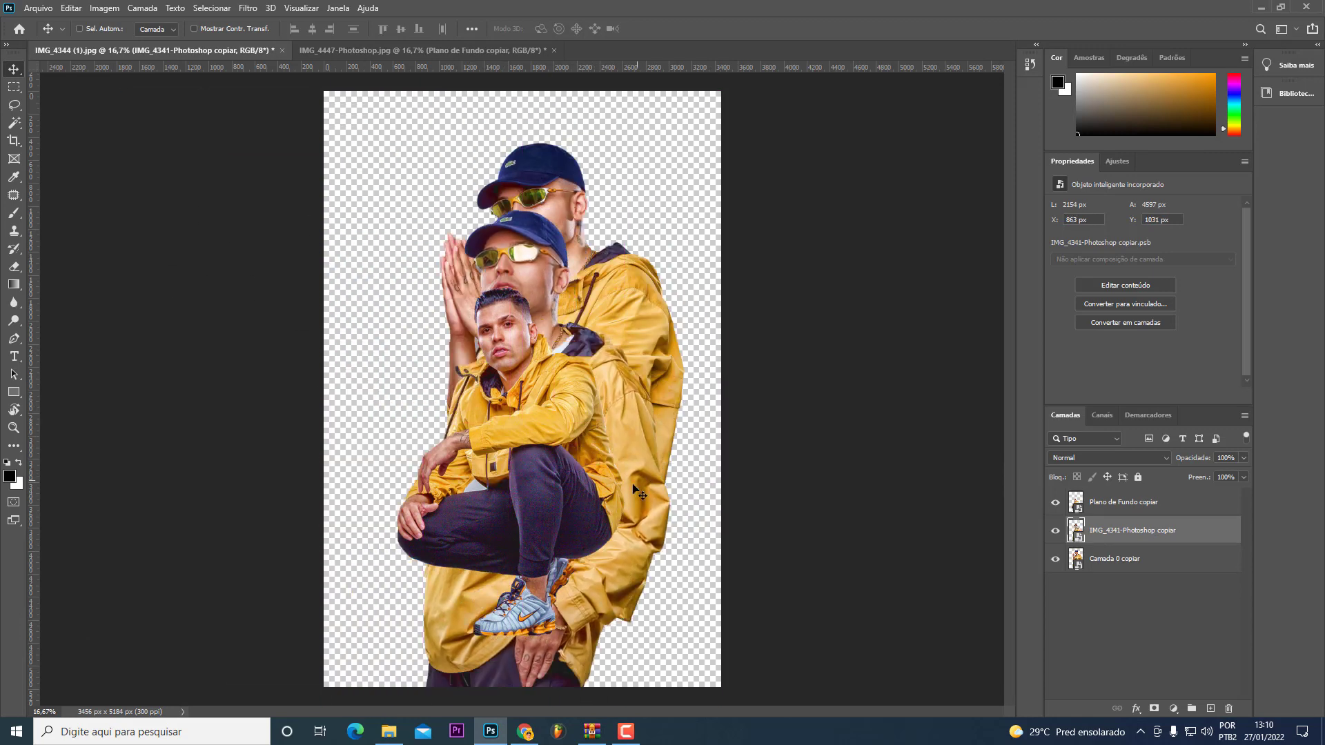
click(1132, 502)
mouse_move(641, 452)
mouse_down()
mouse_move(654, 533)
mouse_move(607, 450)
mouse_up()
click(1106, 530)
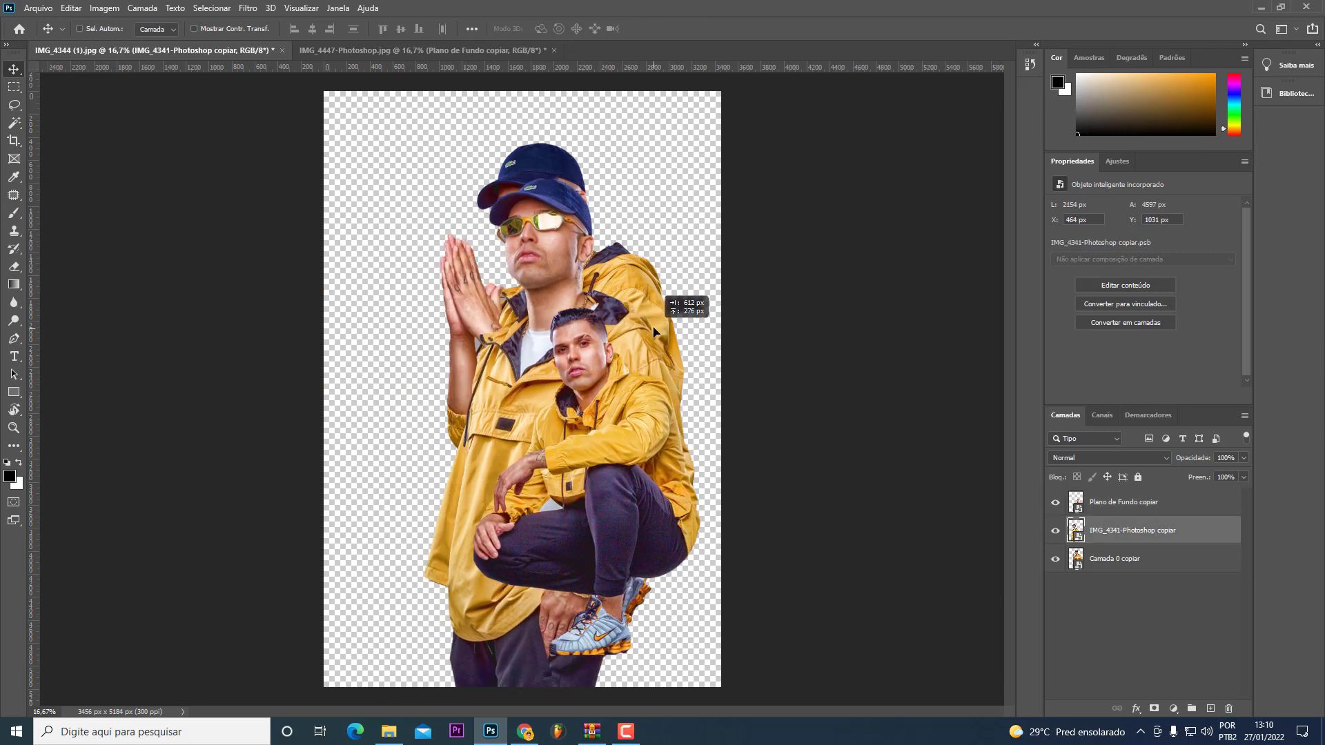
drag(680, 338, 652, 283)
Step: Start a new blank 1080 × 1300 px, 72 ppi document with a white background
click(1214, 515)
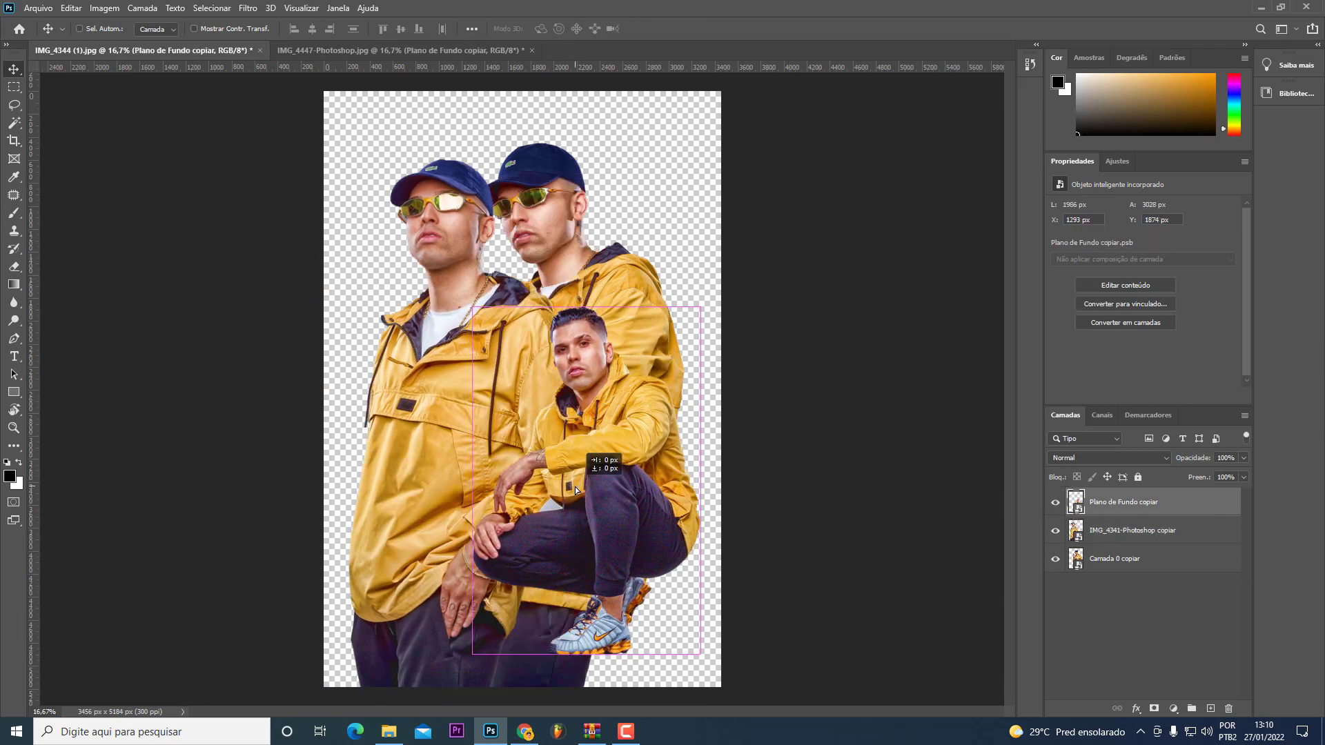
click(29, 10)
click(39, 23)
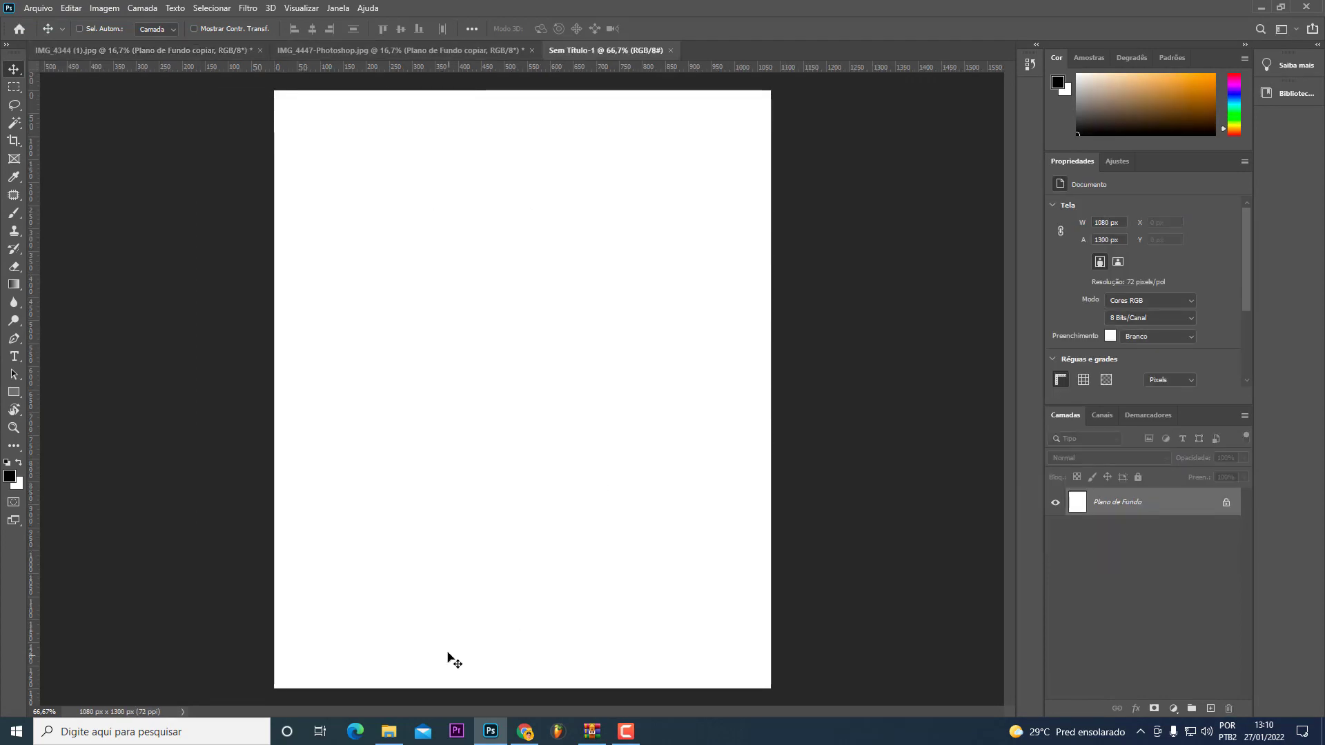
Step: Run a Google image search for dark textures ('texture dark')
click(526, 734)
click(582, 31)
text(t)
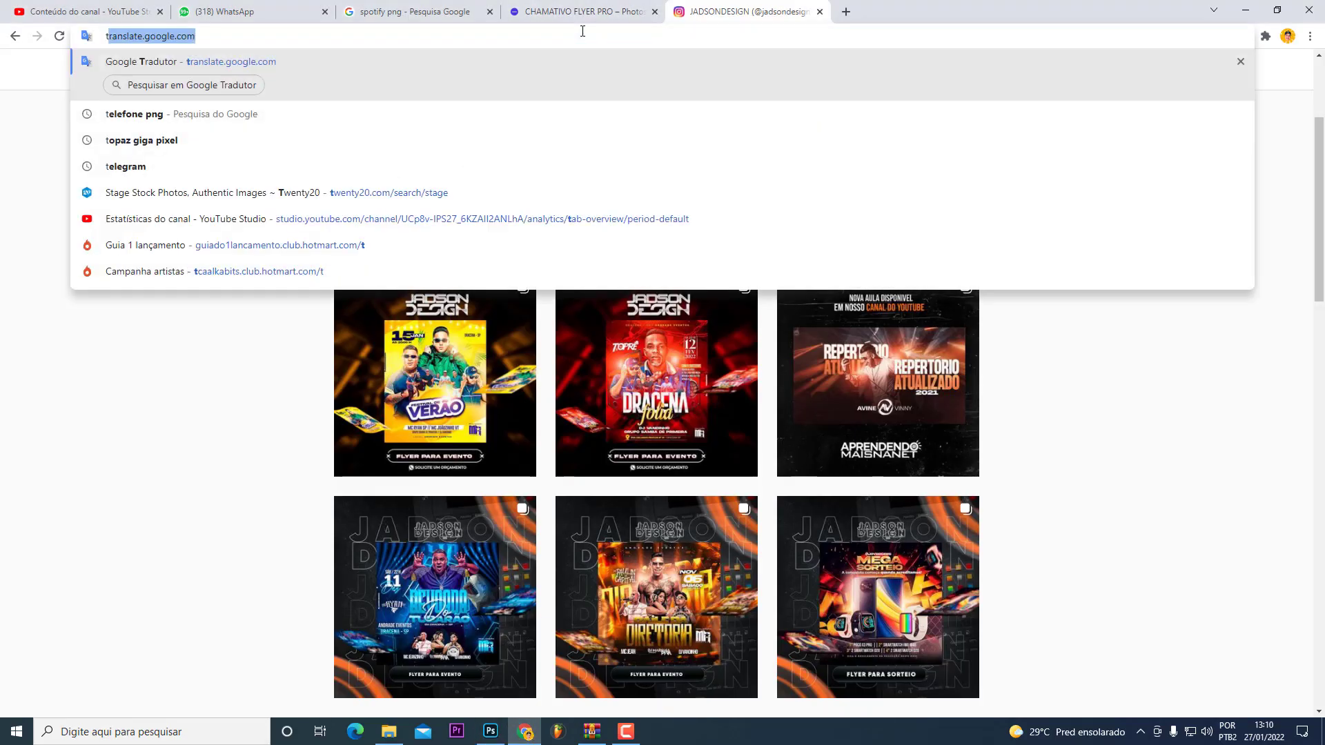
text(exture darl)
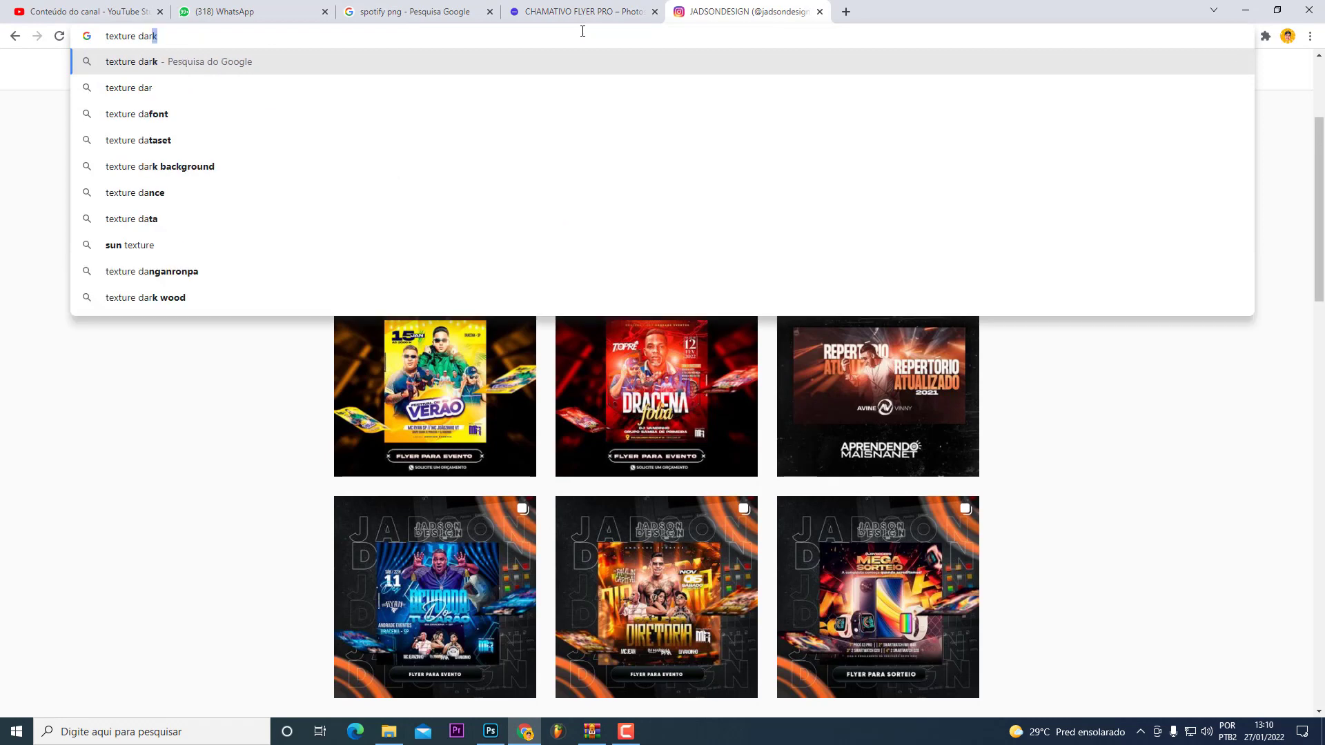
key(Return)
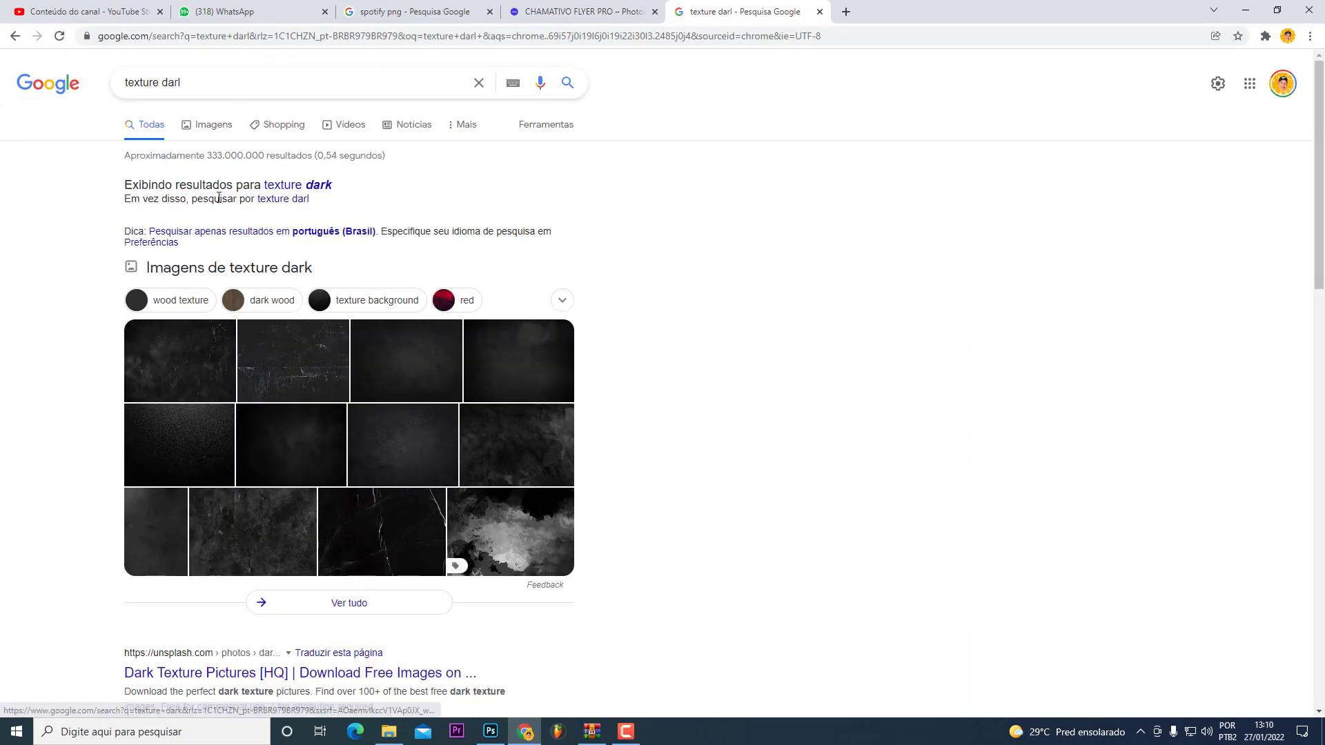
click(207, 131)
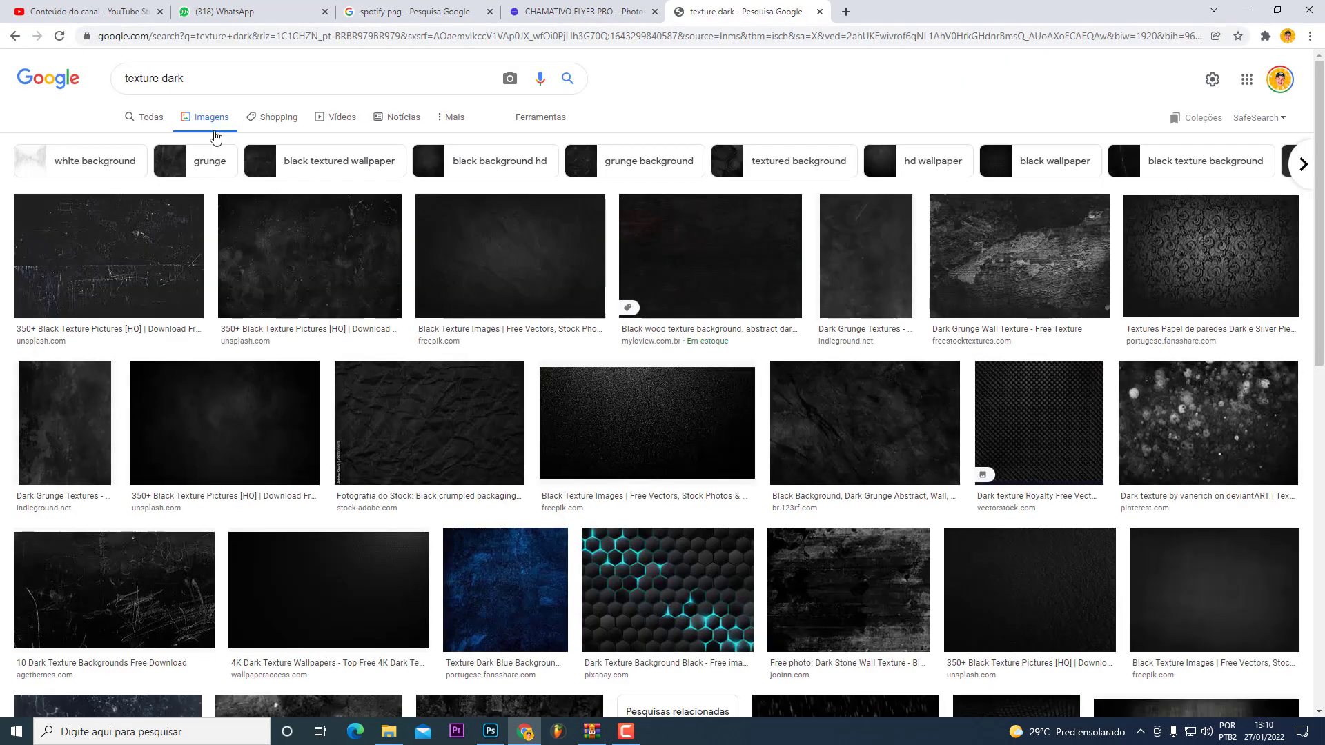
Step: Preview the scratched black Unsplash texture and copy the image
click(109, 256)
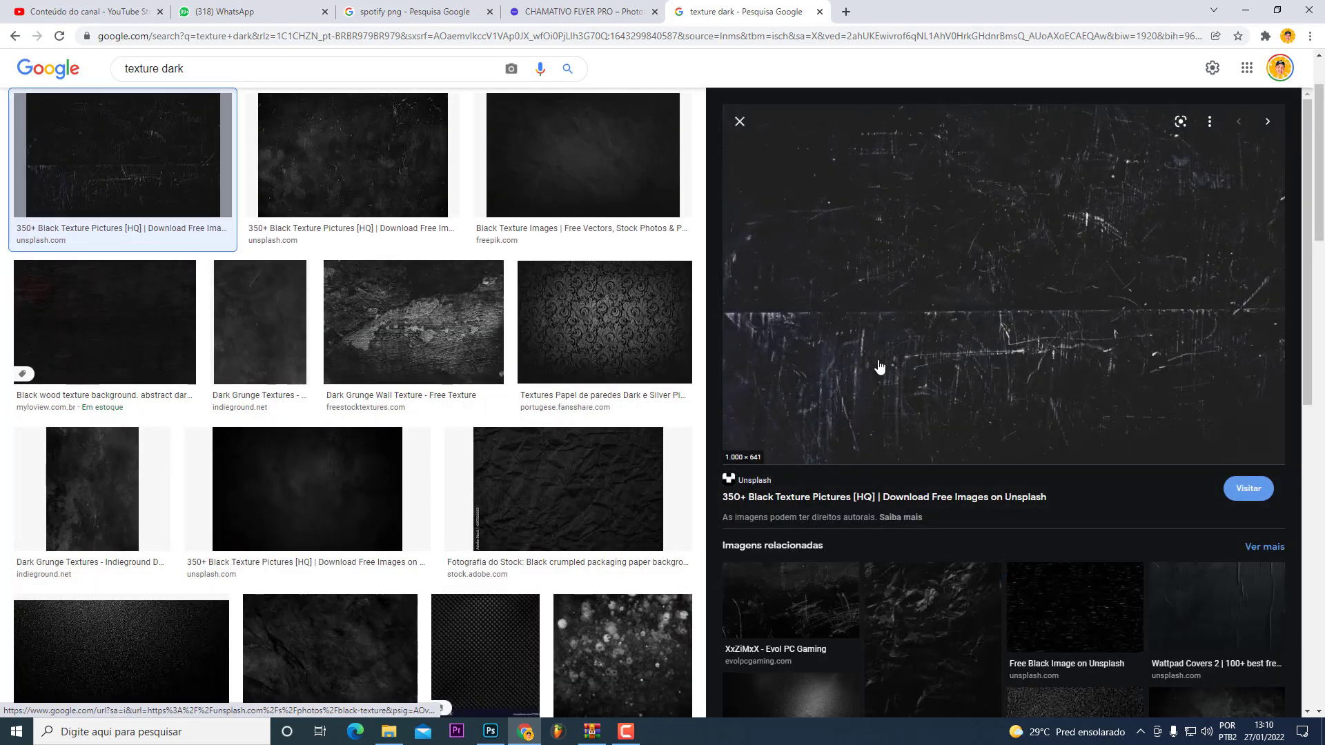
right_click(902, 359)
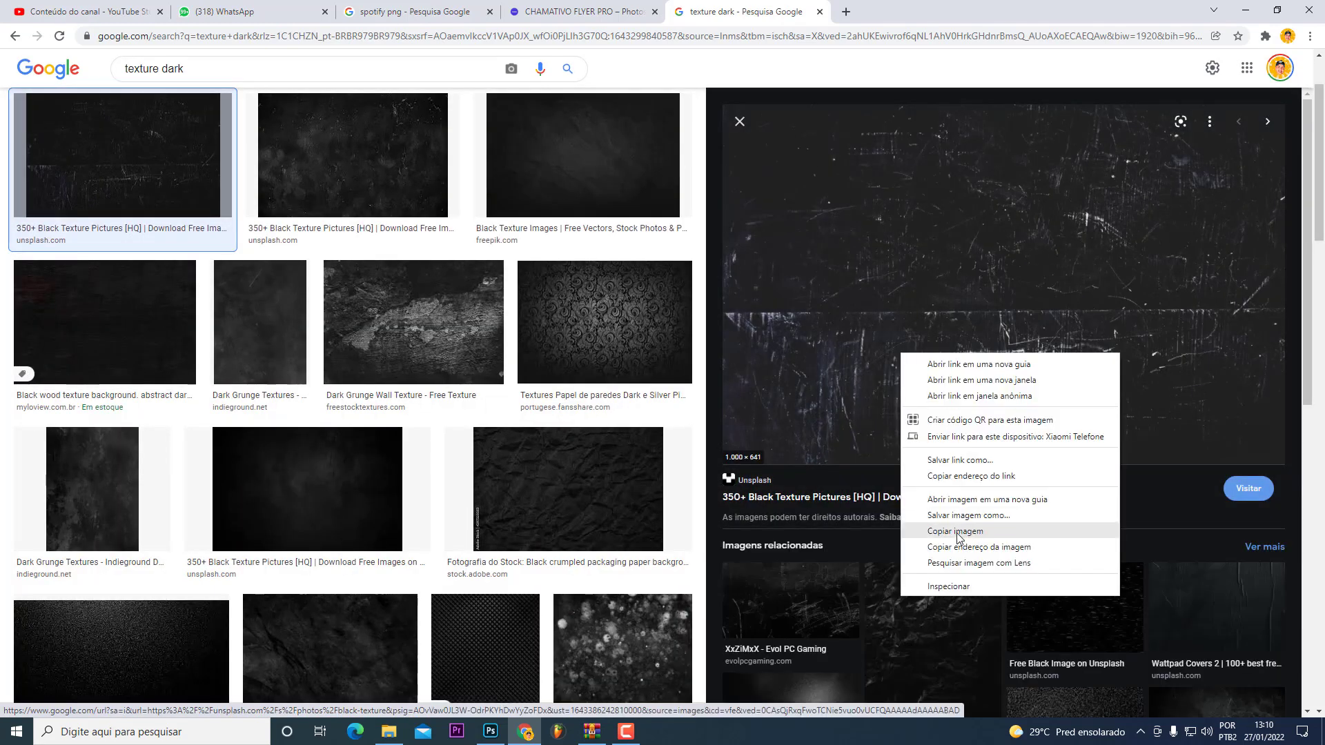
click(958, 532)
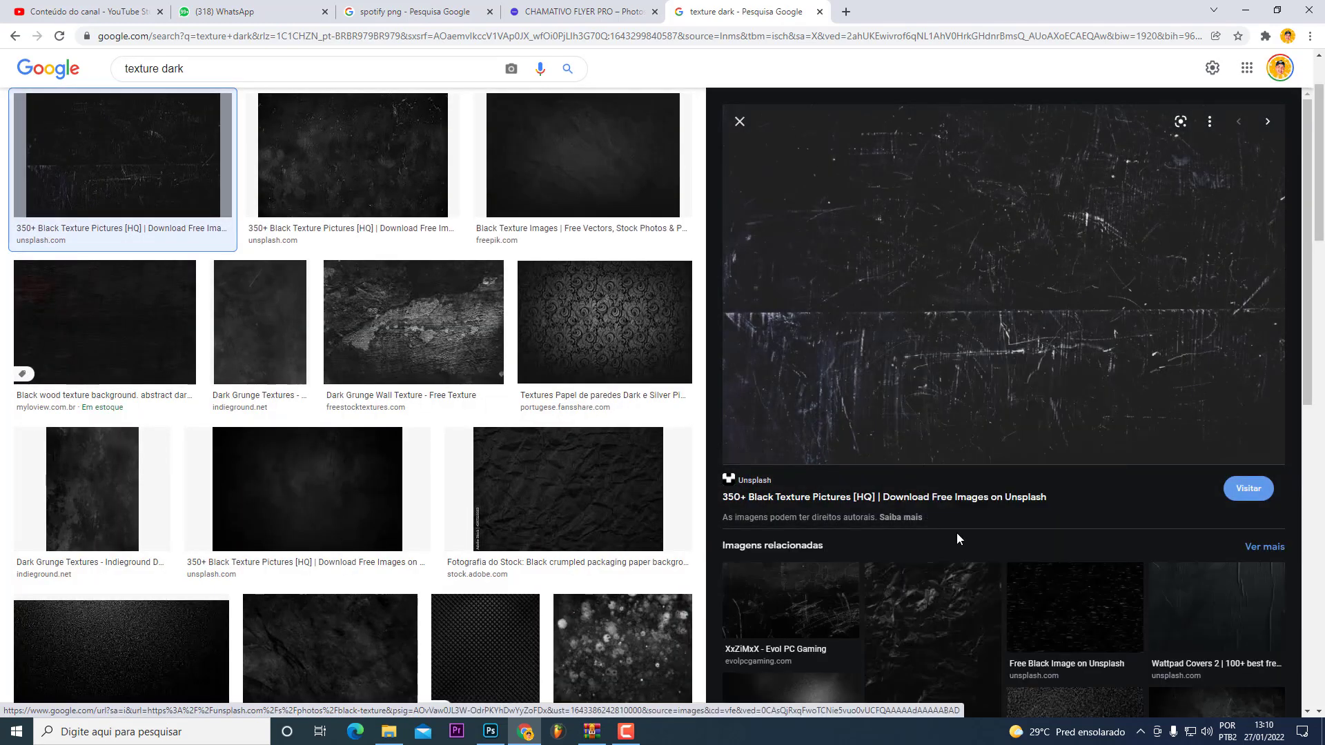
right_click(970, 374)
click(1021, 548)
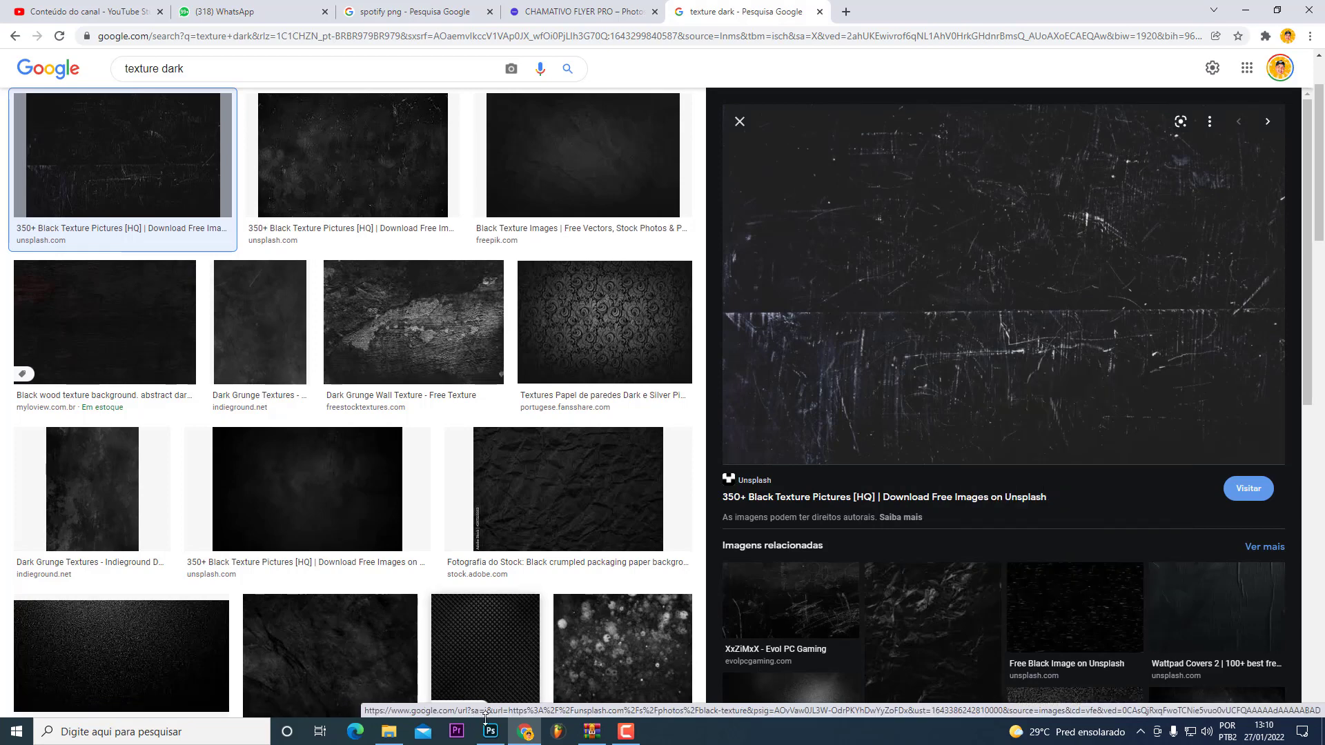
click(491, 730)
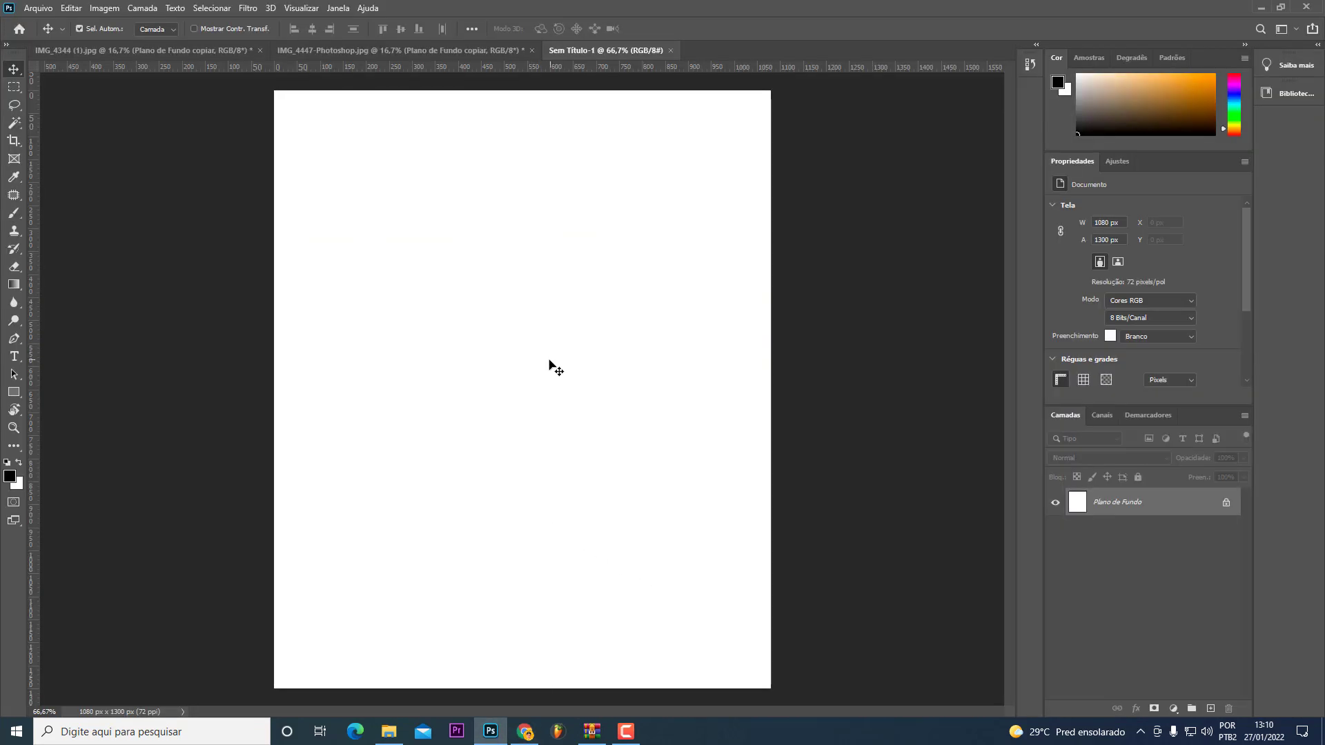
Step: Paste the dark texture as Camada 1 and convert it to a smart object
key(ctrl+v)
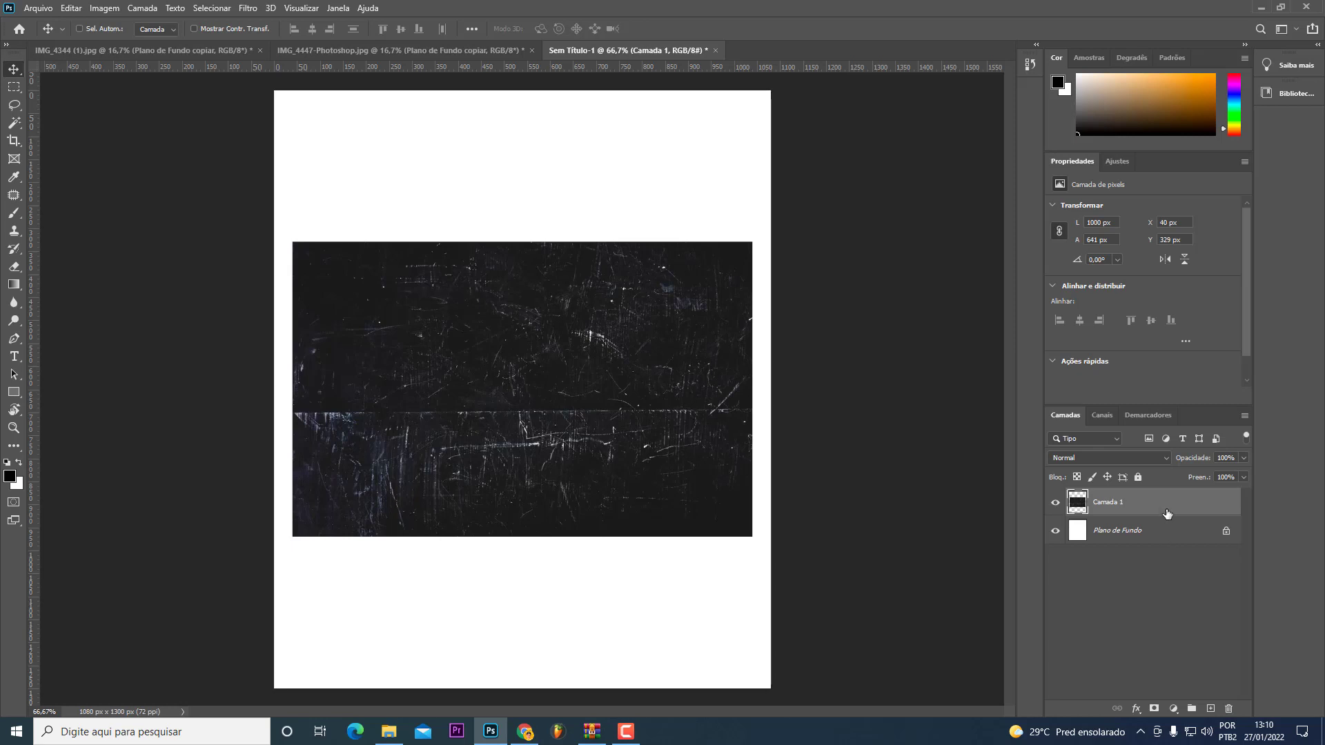
right_click(1167, 513)
click(1127, 330)
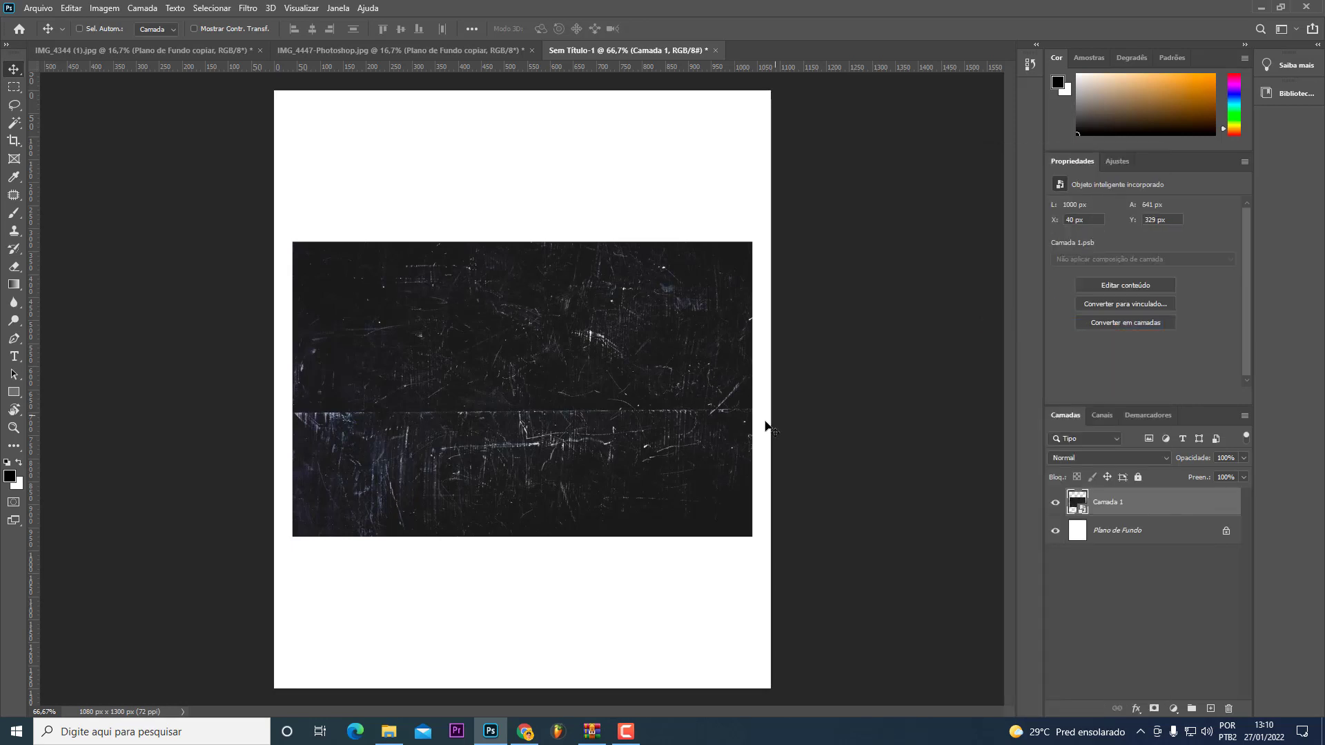
Step: Rotate the texture 90° counter-clockwise and enlarge it to cover the whole canvas
key(ctrl+t)
key(Escape)
key(ctrl+t)
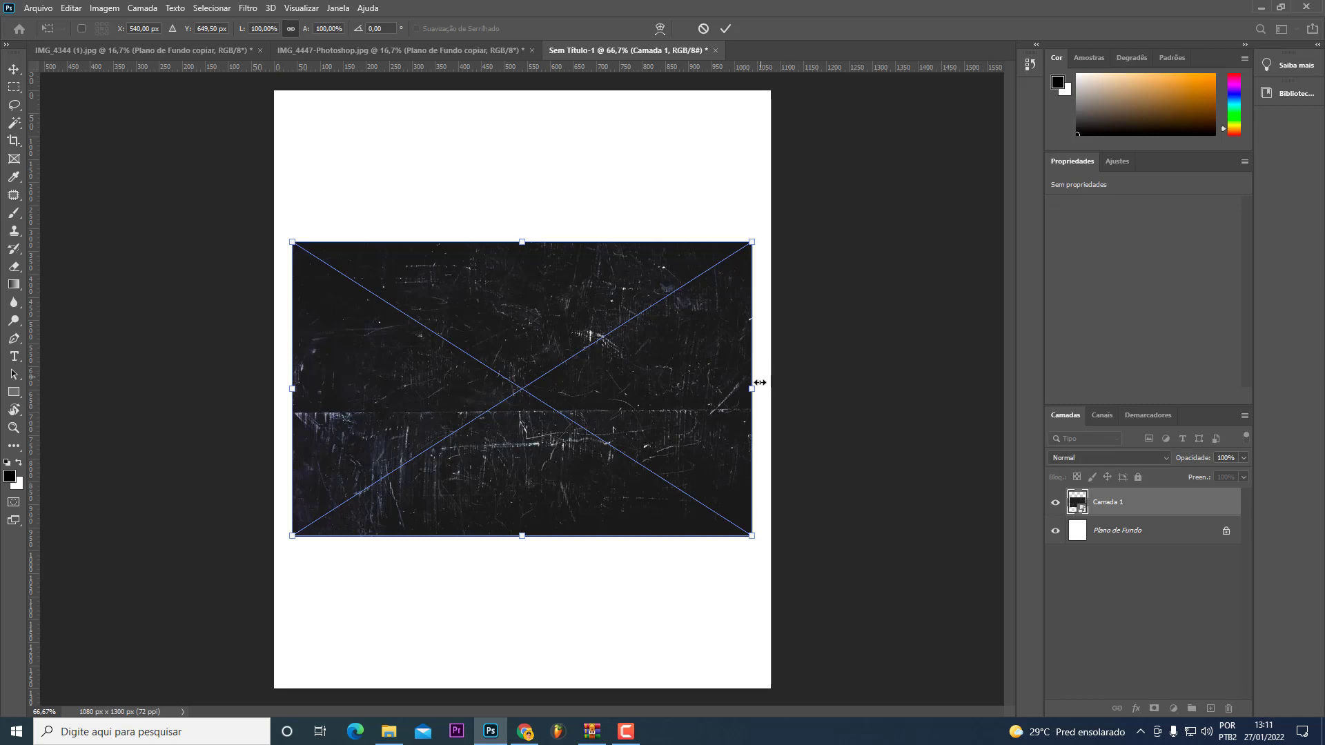
mouse_move(765, 401)
mouse_down()
mouse_move(668, 171)
mouse_move(557, 152)
mouse_up()
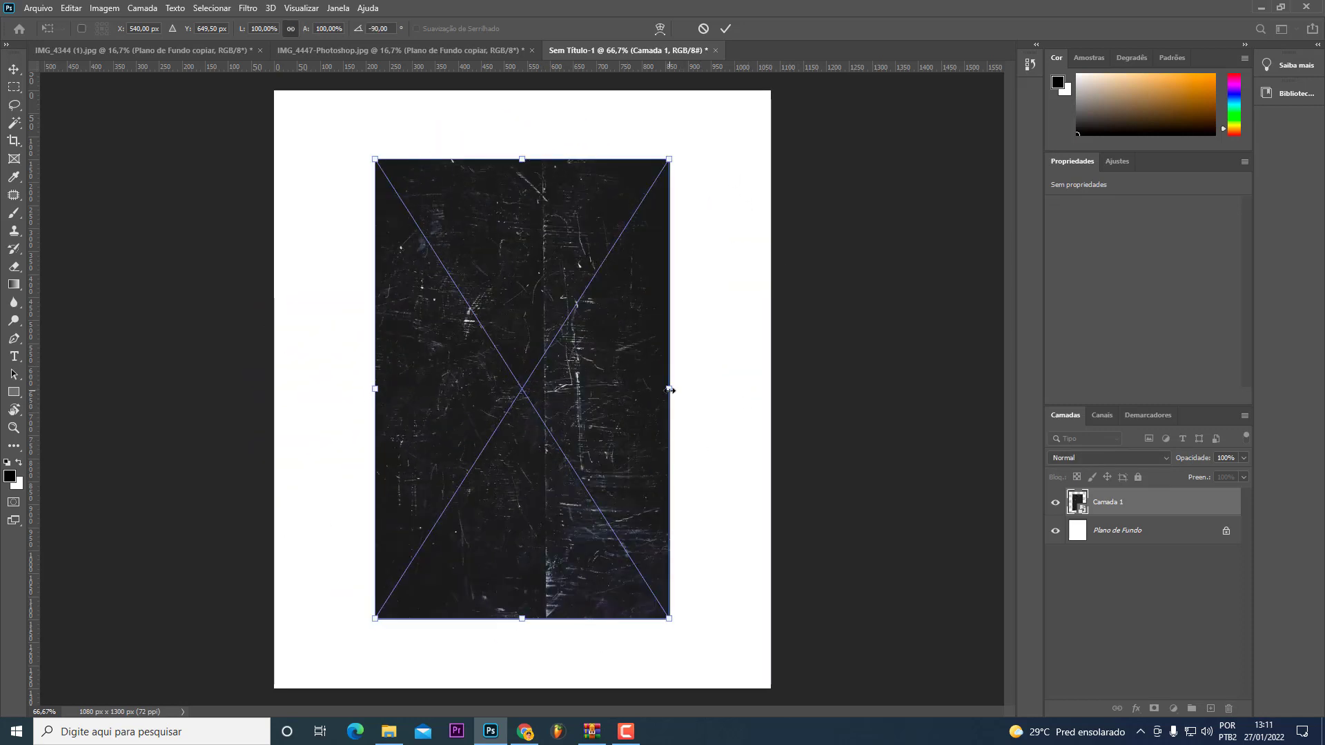
mouse_move(669, 390)
mouse_down()
mouse_move(693, 457)
mouse_move(678, 449)
mouse_up()
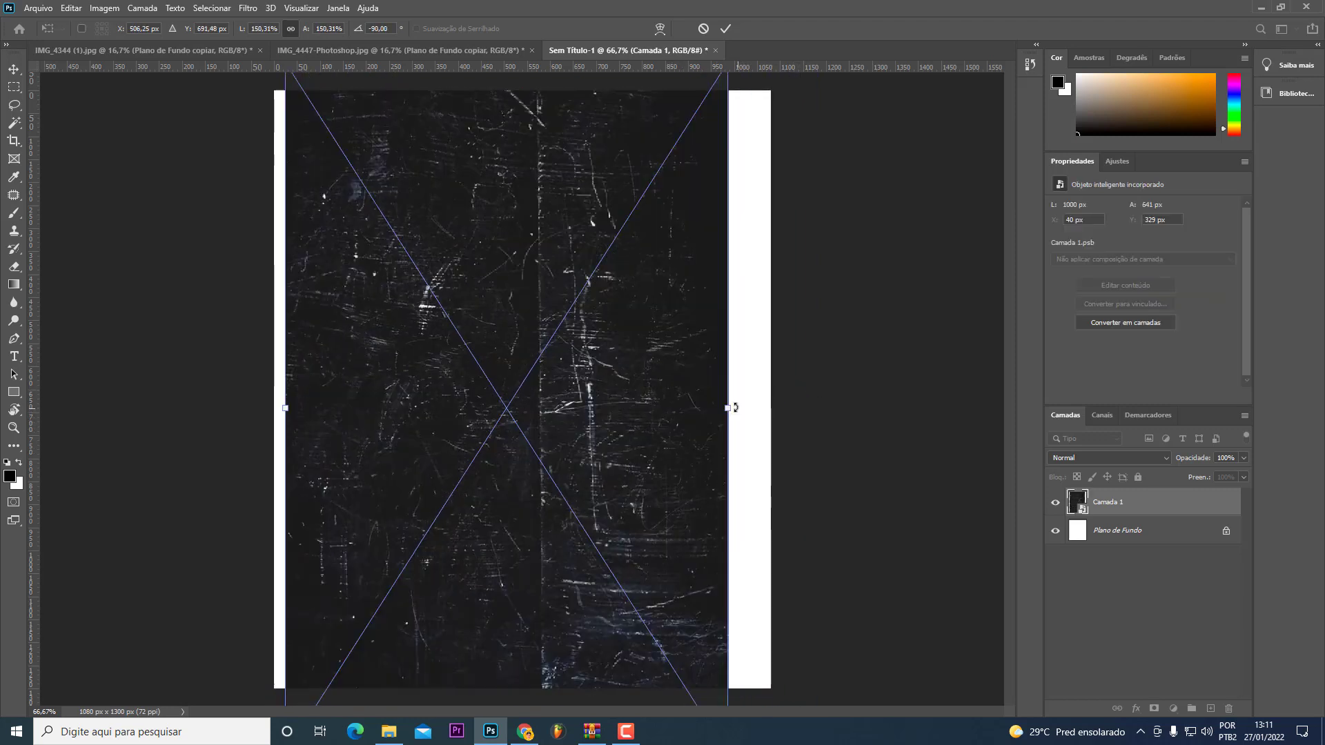
mouse_move(730, 409)
mouse_down()
mouse_move(776, 416)
mouse_move(696, 427)
mouse_up()
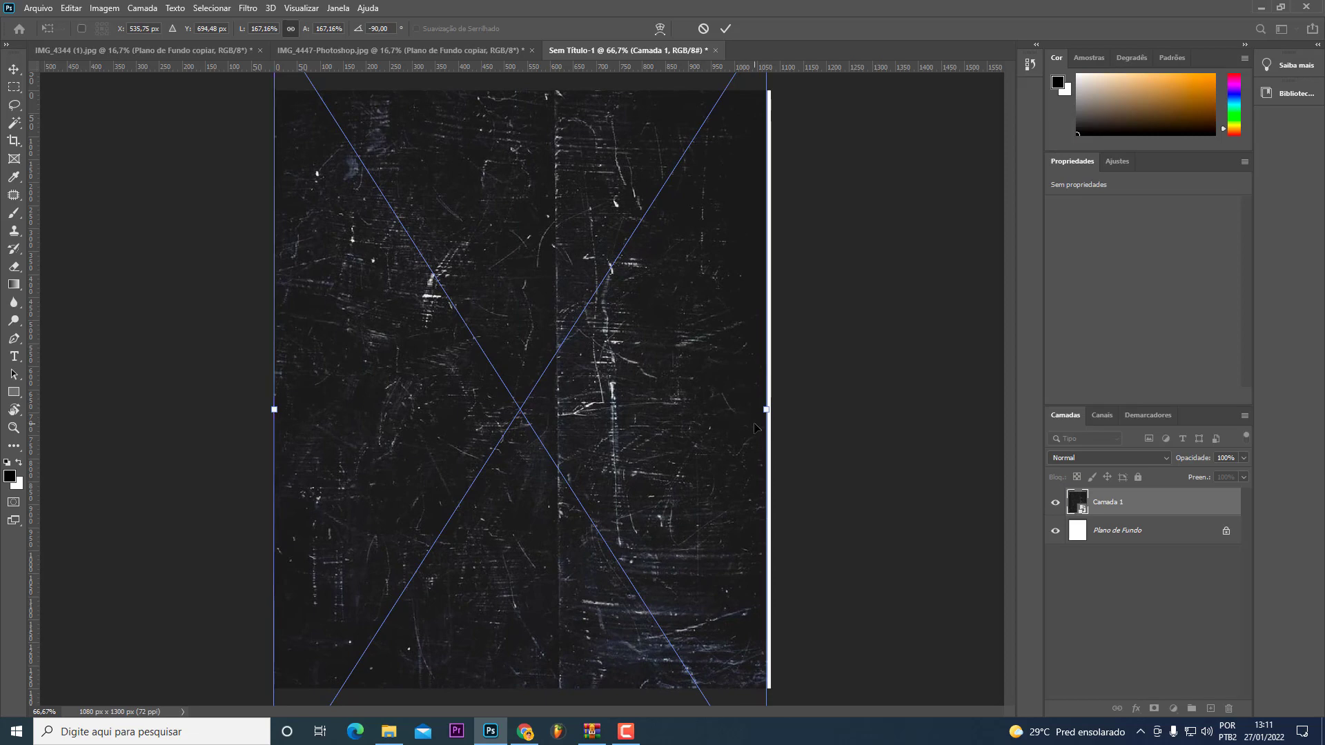
key(Return)
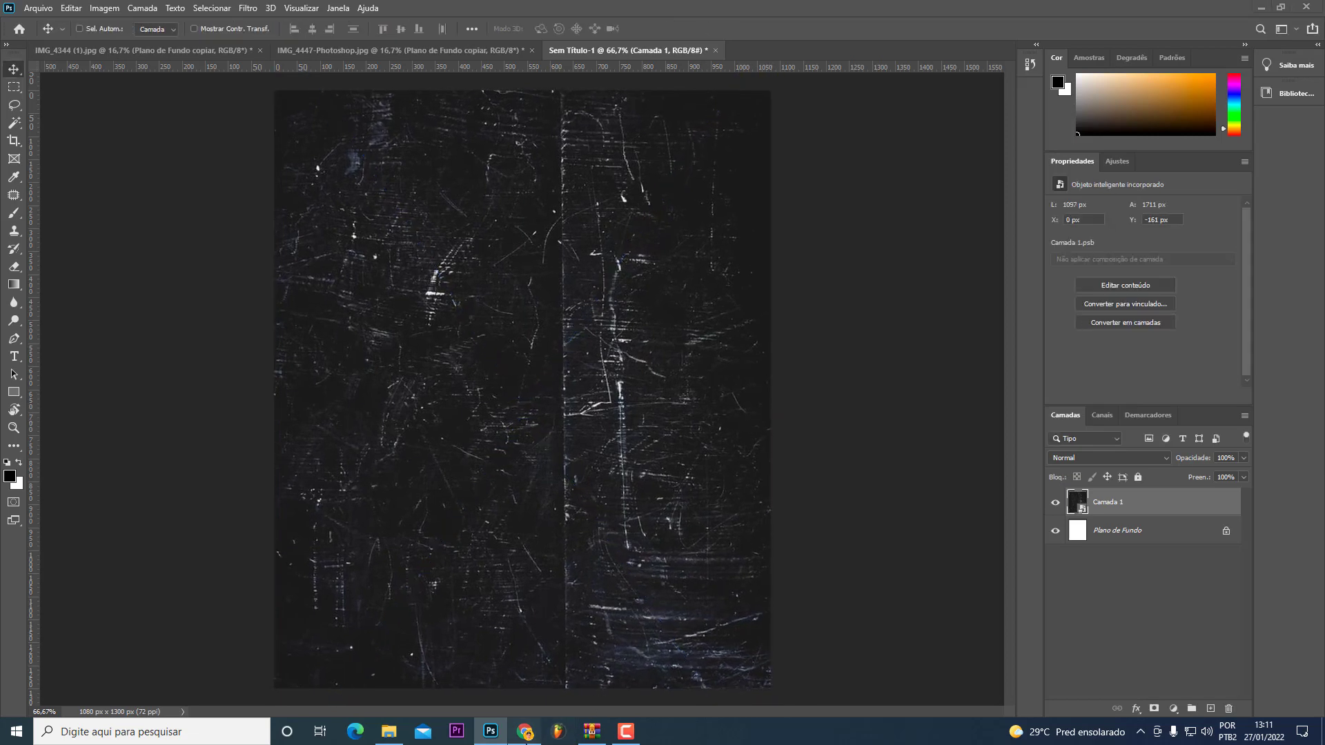
key(alt+Tab)
key(ctrl+j)
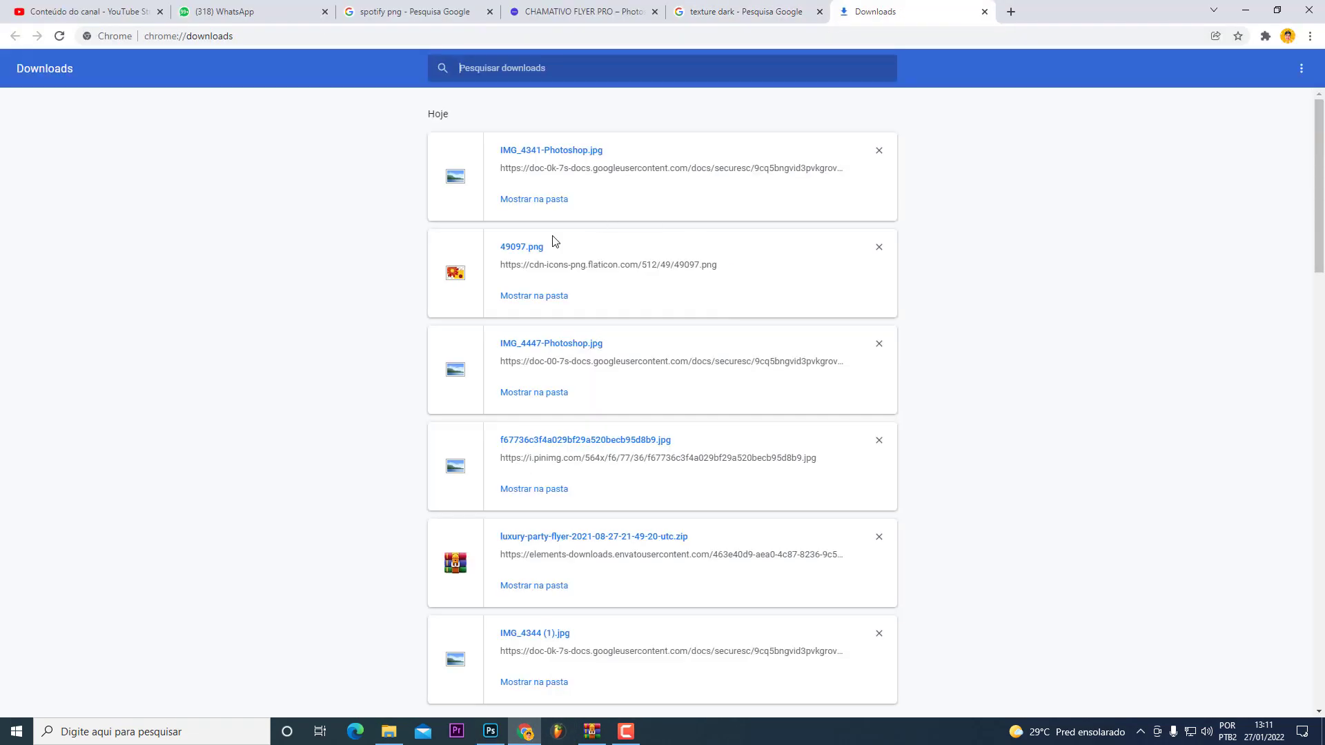
Step: Bring the downloaded 49097 Spotify logo into the flyer, enlarged and centred over the texture
click(551, 297)
mouse_move(158, 631)
mouse_down()
mouse_move(487, 740)
mouse_move(545, 407)
mouse_up()
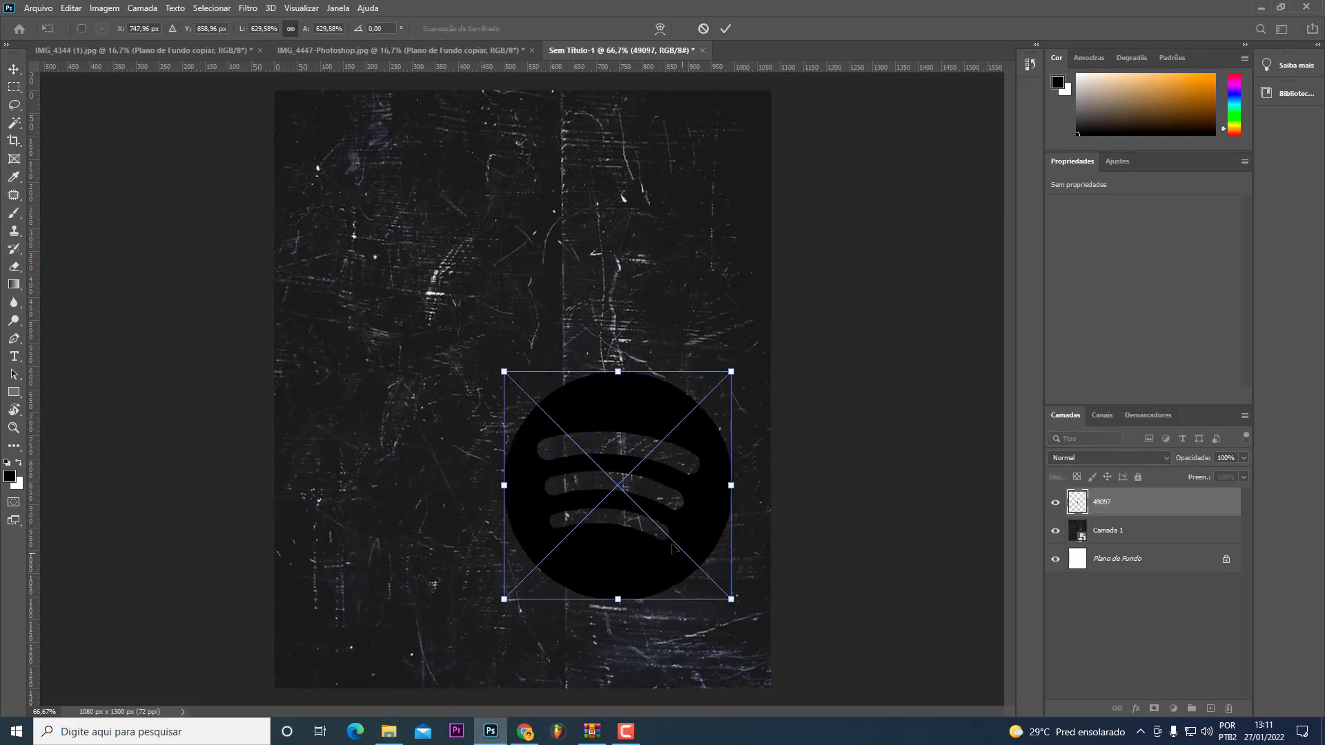
drag(742, 552, 731, 504)
drag(600, 454, 527, 392)
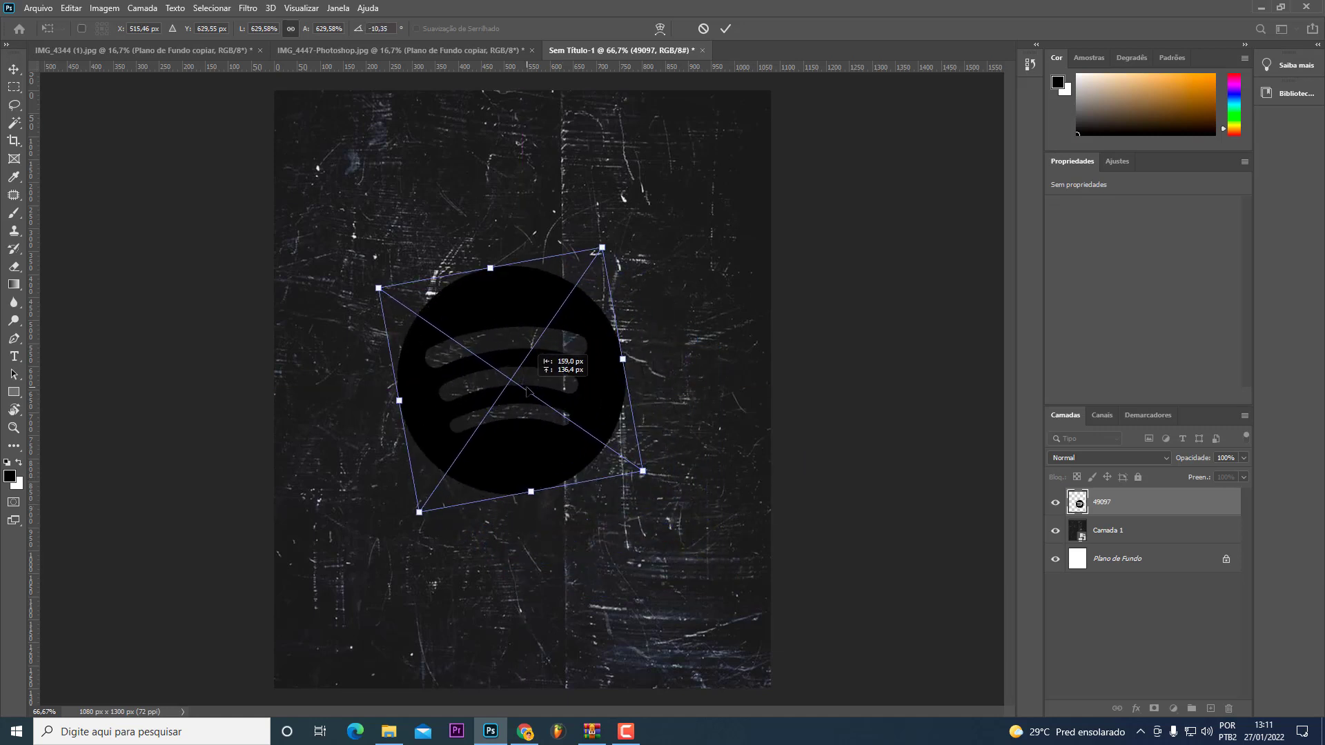
key(ctrl+z)
key(Return)
key(ctrl+z)
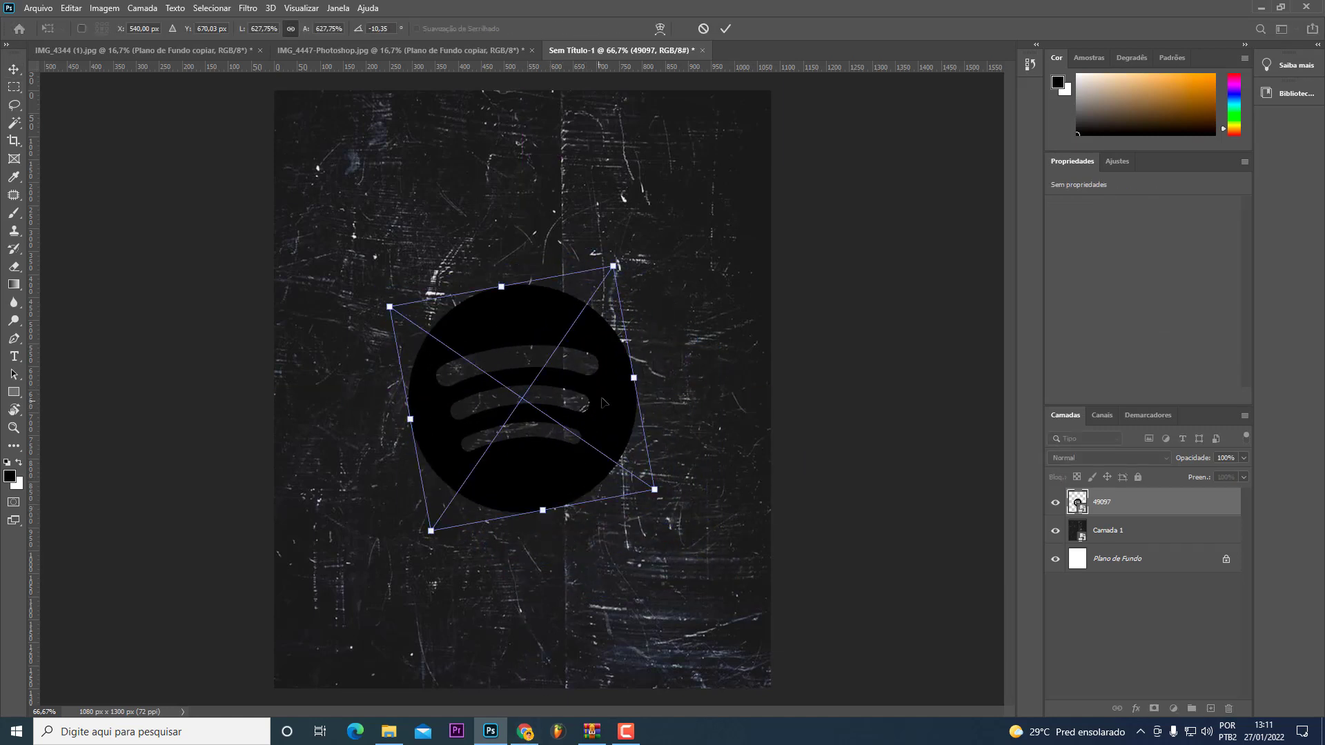
key(Escape)
drag(580, 366, 605, 407)
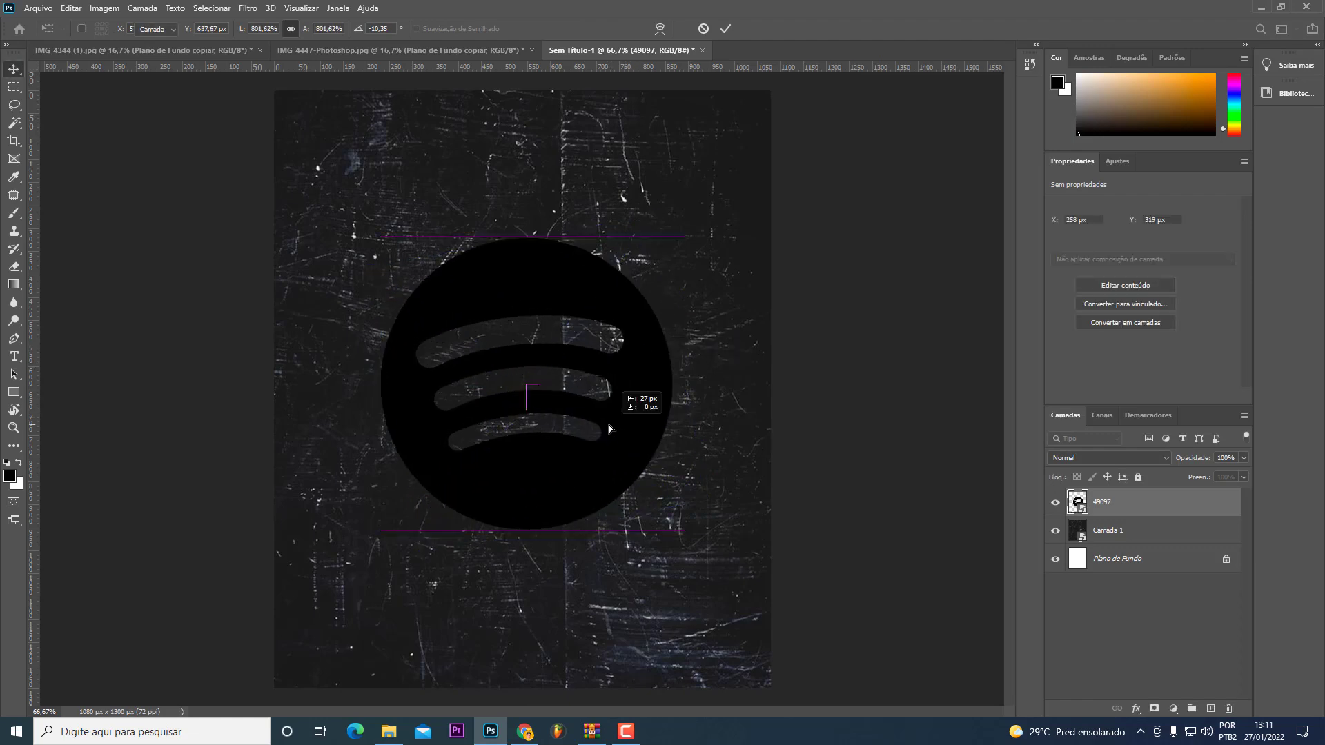
Step: Search Google Images for 'gold texture' and preview a few Unsplash results
click(524, 732)
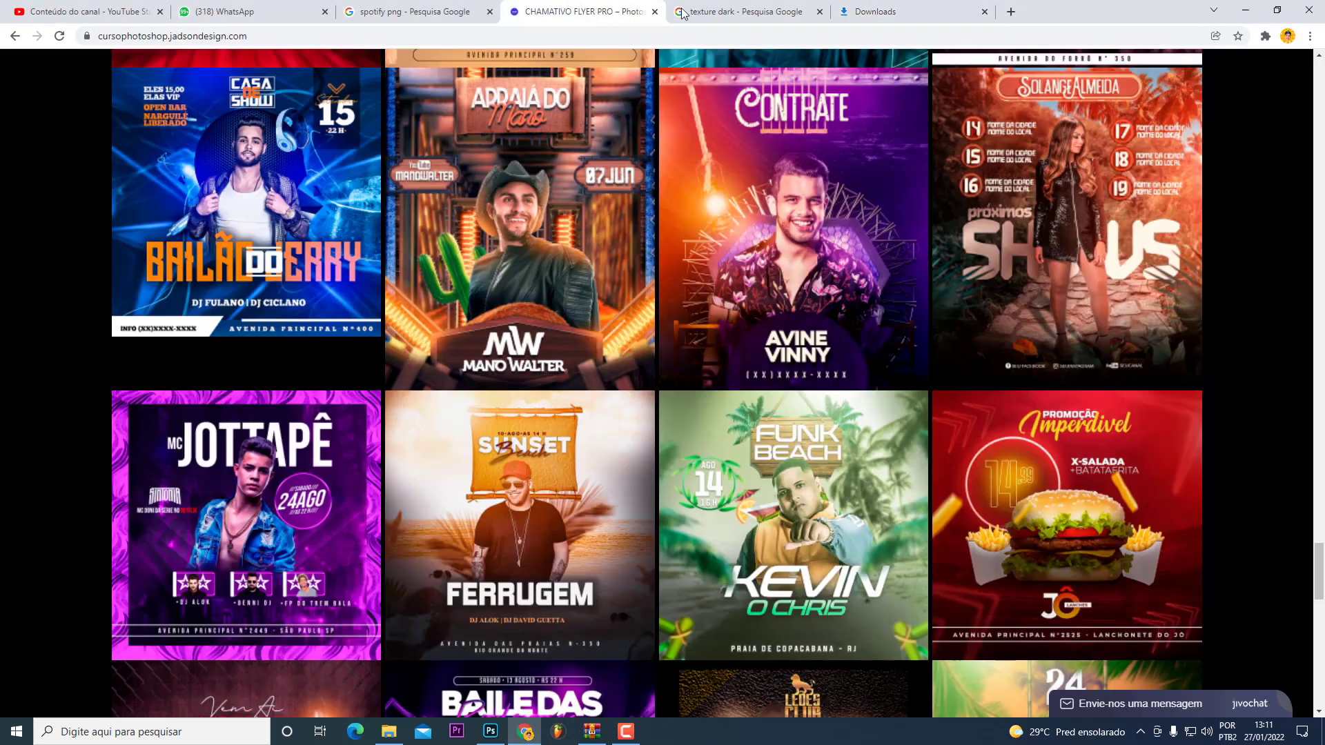
click(742, 14)
click(350, 69)
text(g)
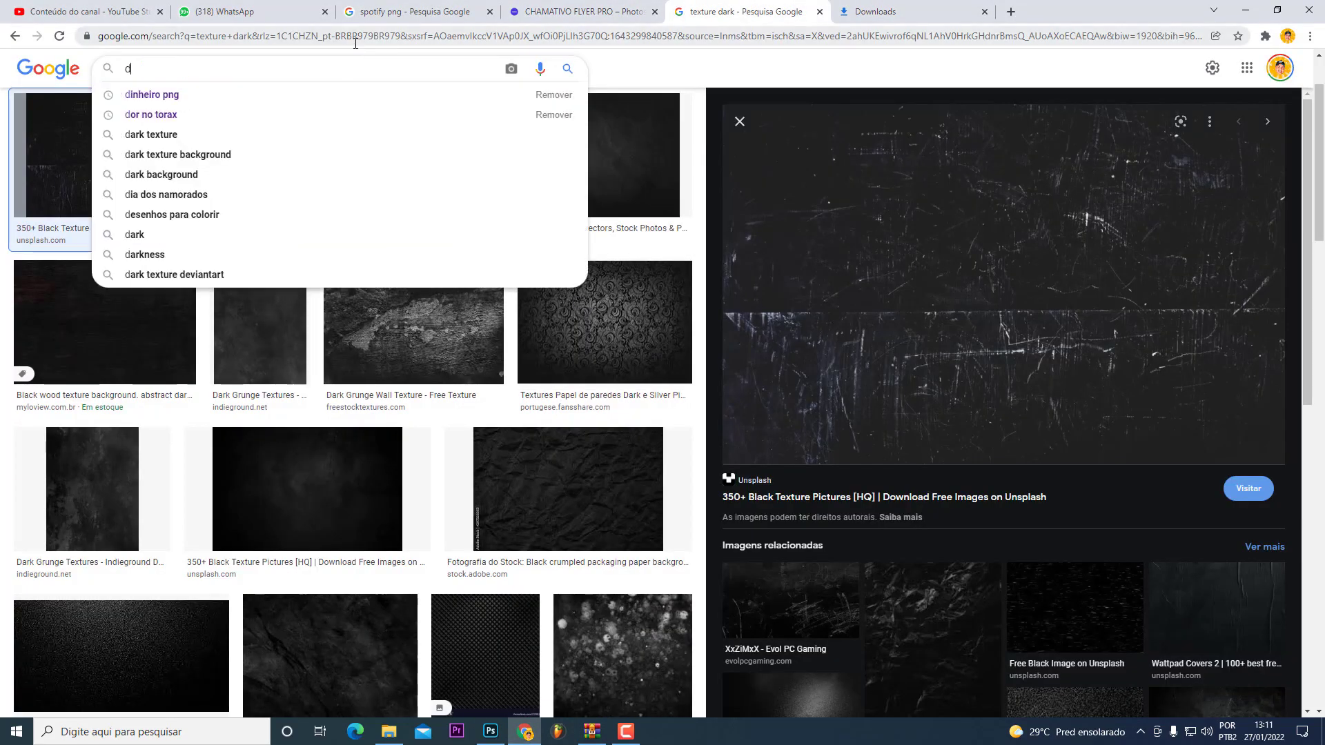
text(old texture)
key(Return)
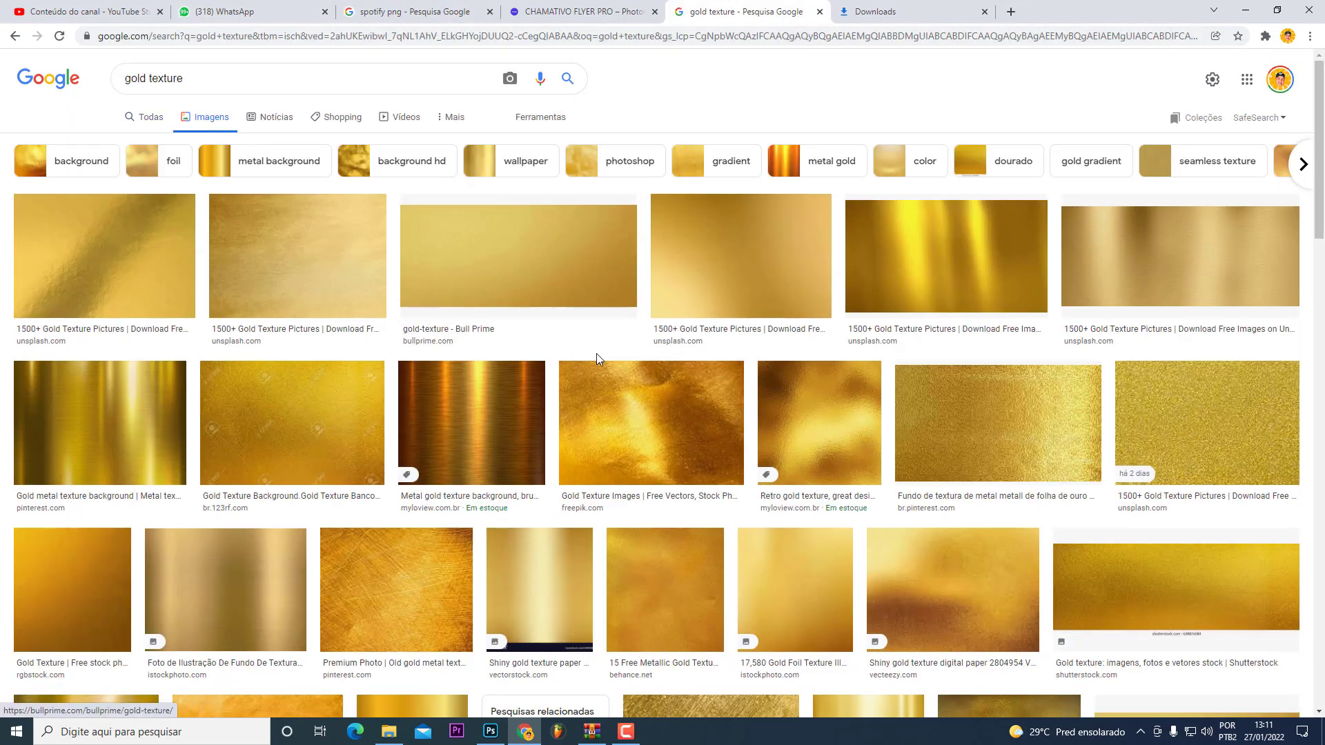
click(486, 259)
click(331, 155)
click(112, 154)
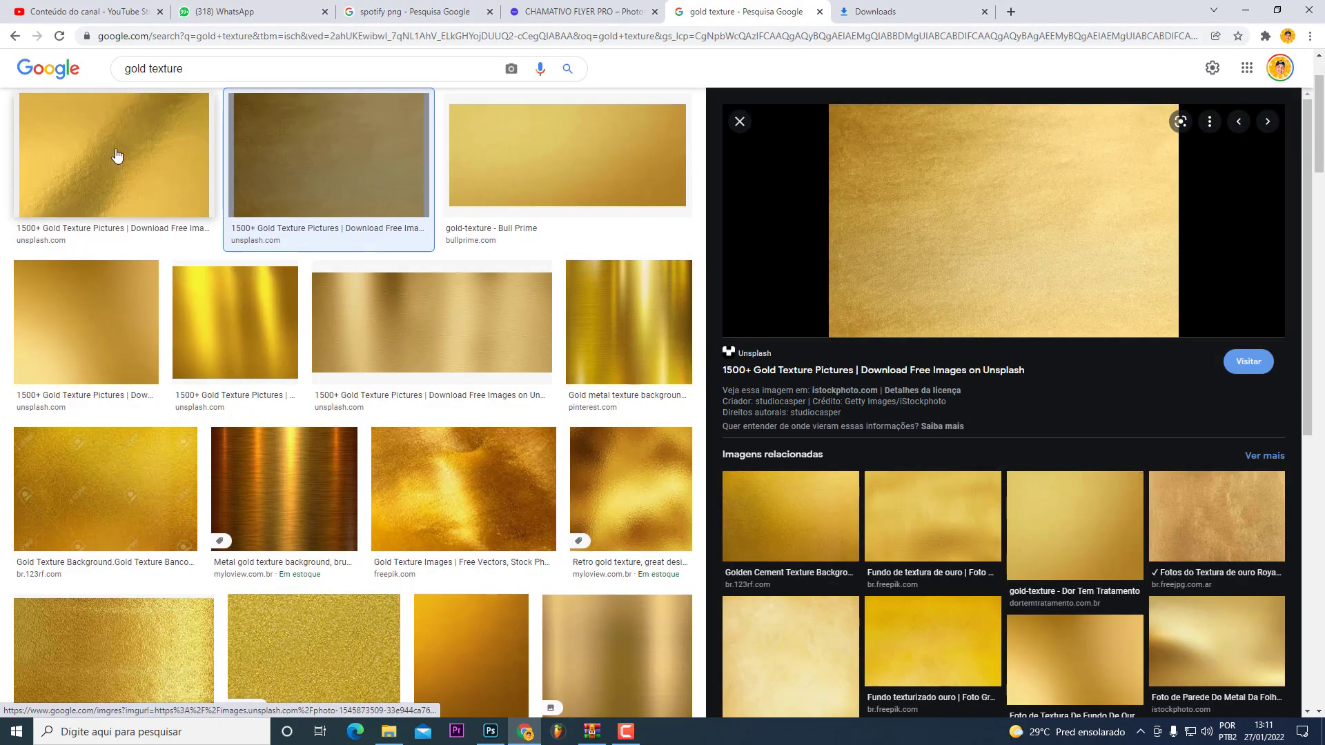
scroll(350, 242, up, 2)
Step: Filter results to large images and copy the Behance metallic gold texture
click(536, 119)
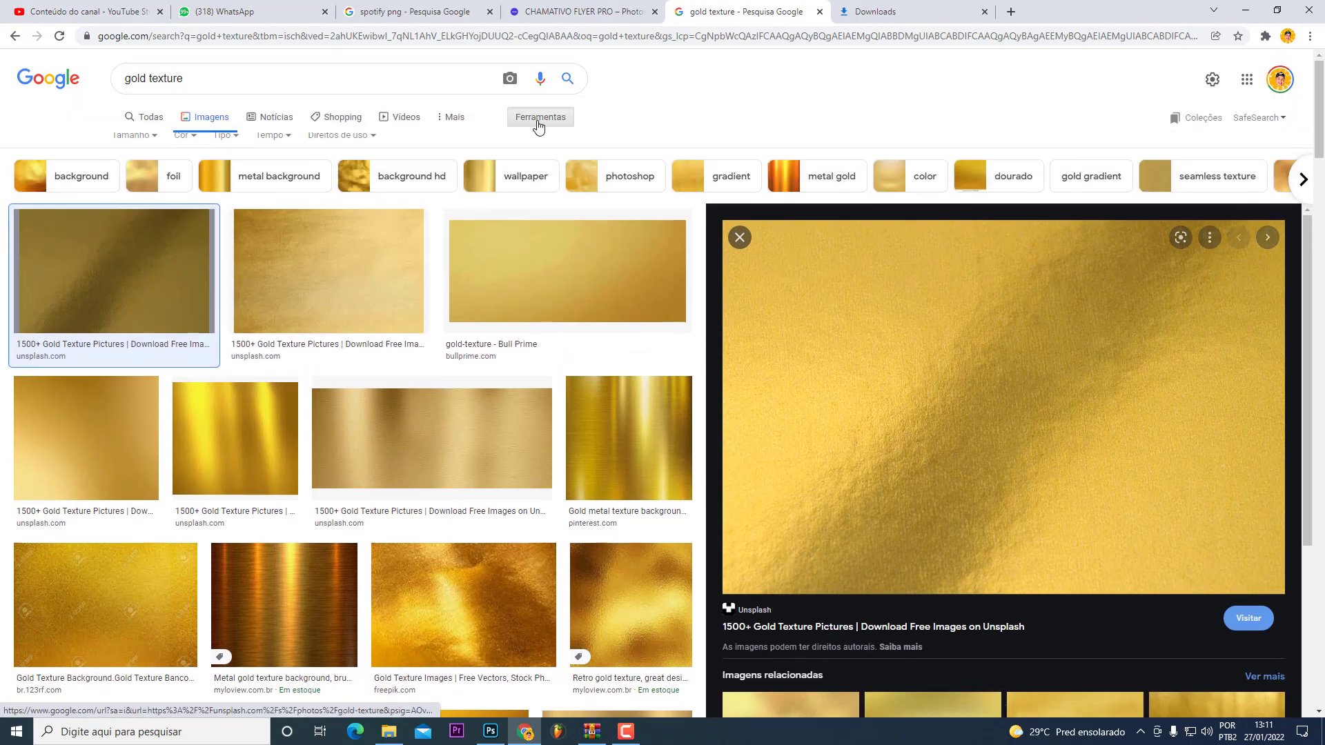
click(127, 142)
click(129, 186)
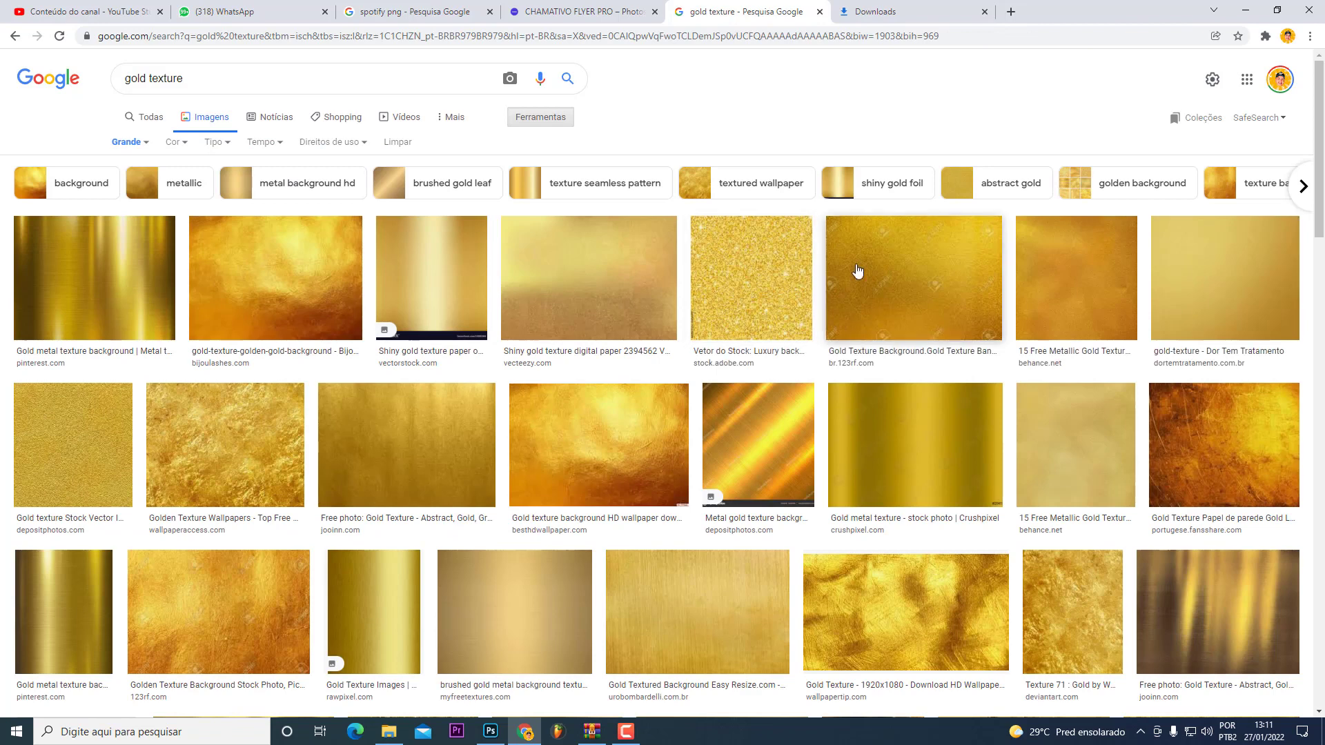
click(644, 273)
click(390, 324)
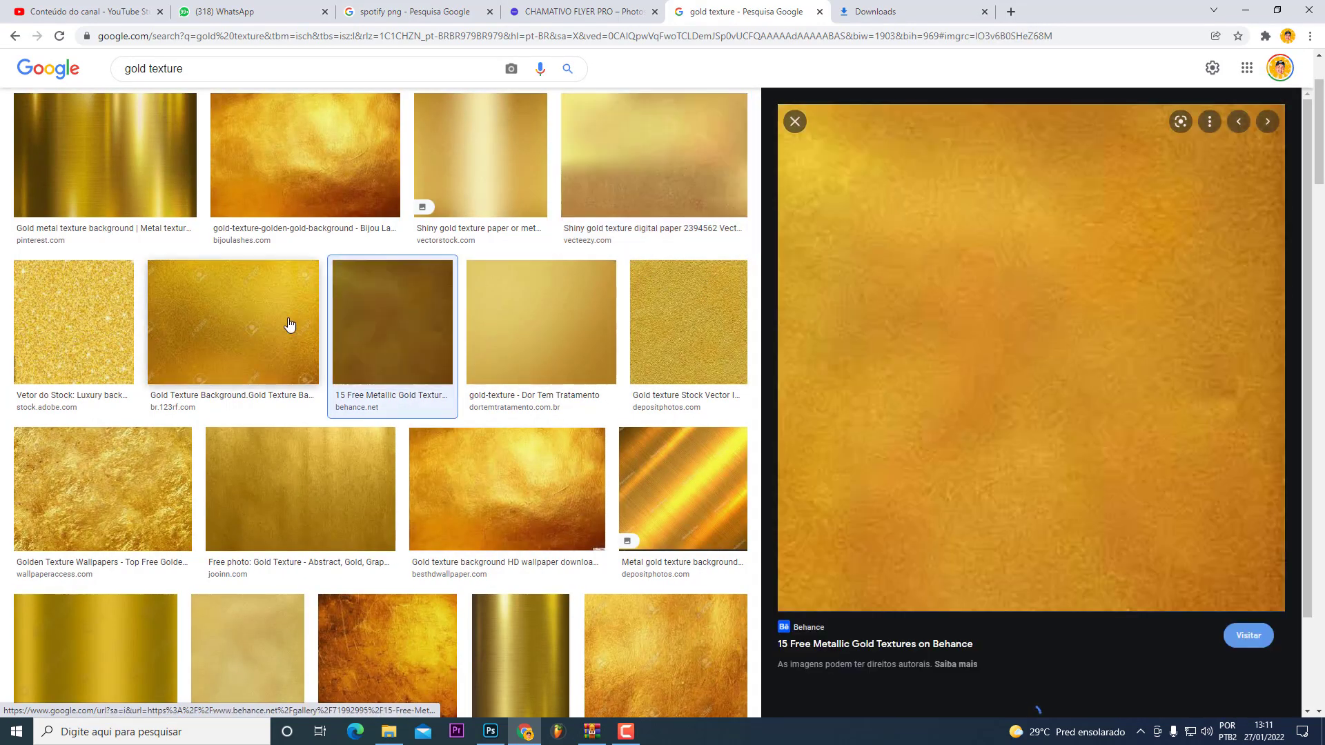
right_click(1060, 349)
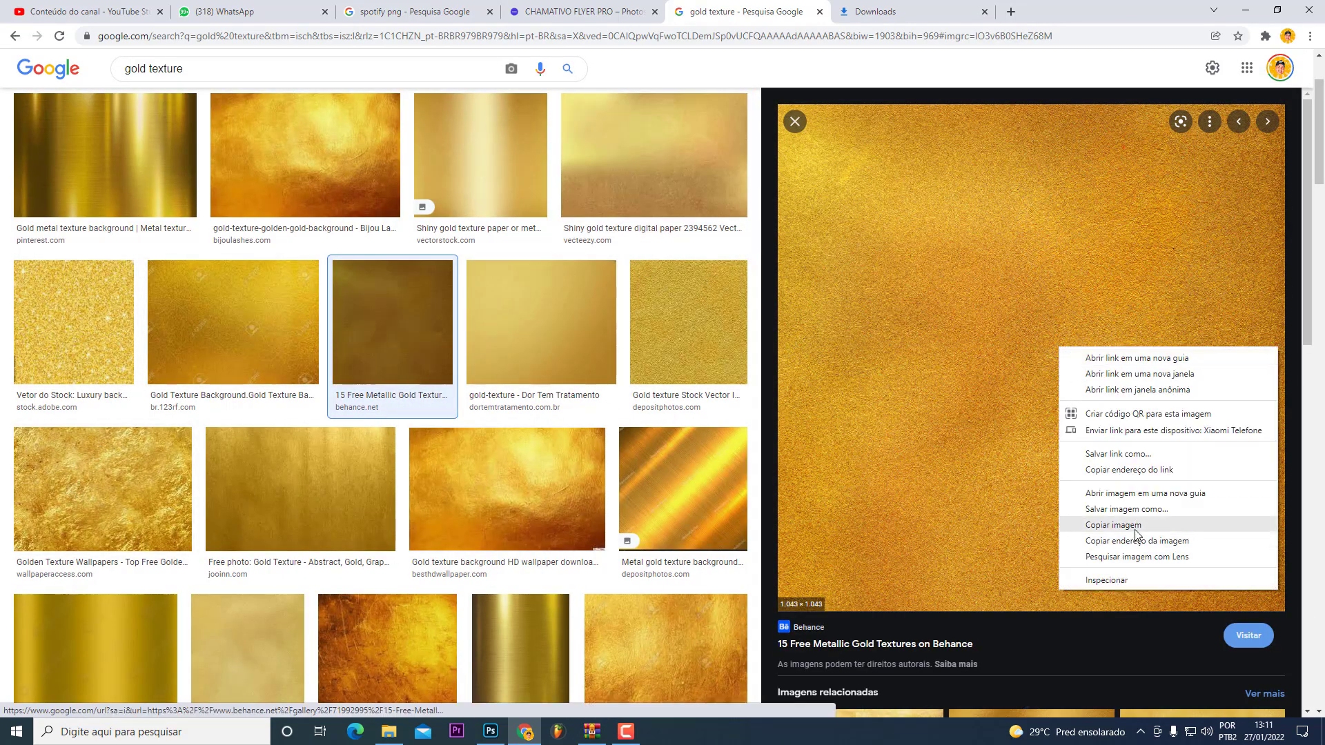
click(1113, 524)
Step: Paste the gold texture as Camada 2 and check it against the Spotify logo
key(alt+Tab)
key(ctrl+v)
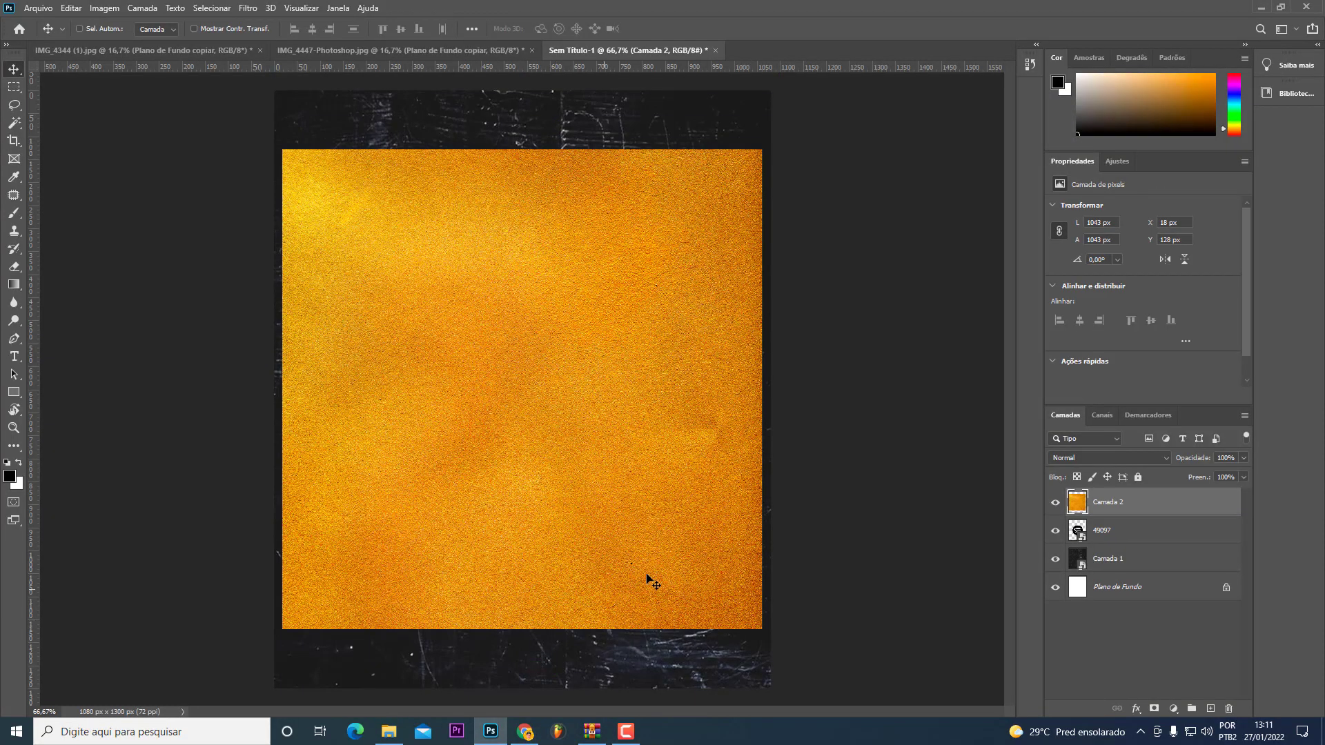
click(1054, 503)
click(1053, 531)
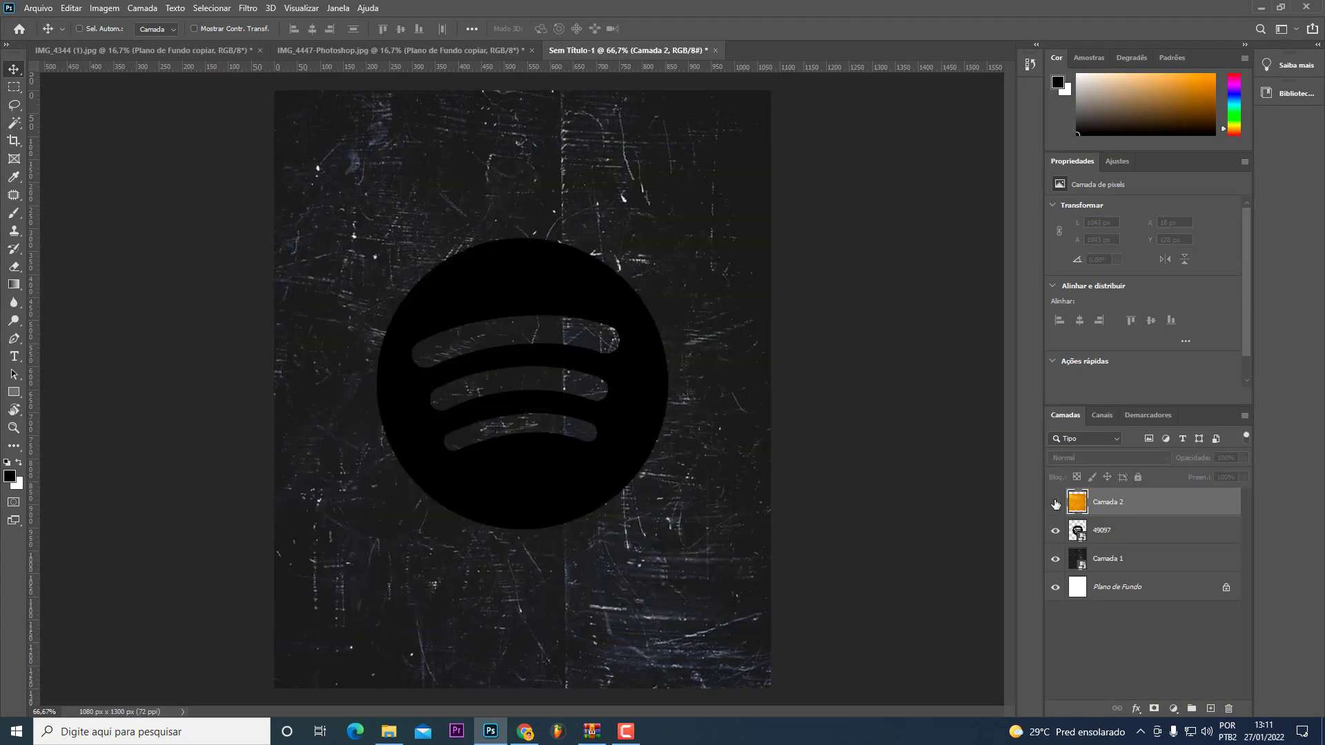
click(1055, 504)
right_click(1119, 502)
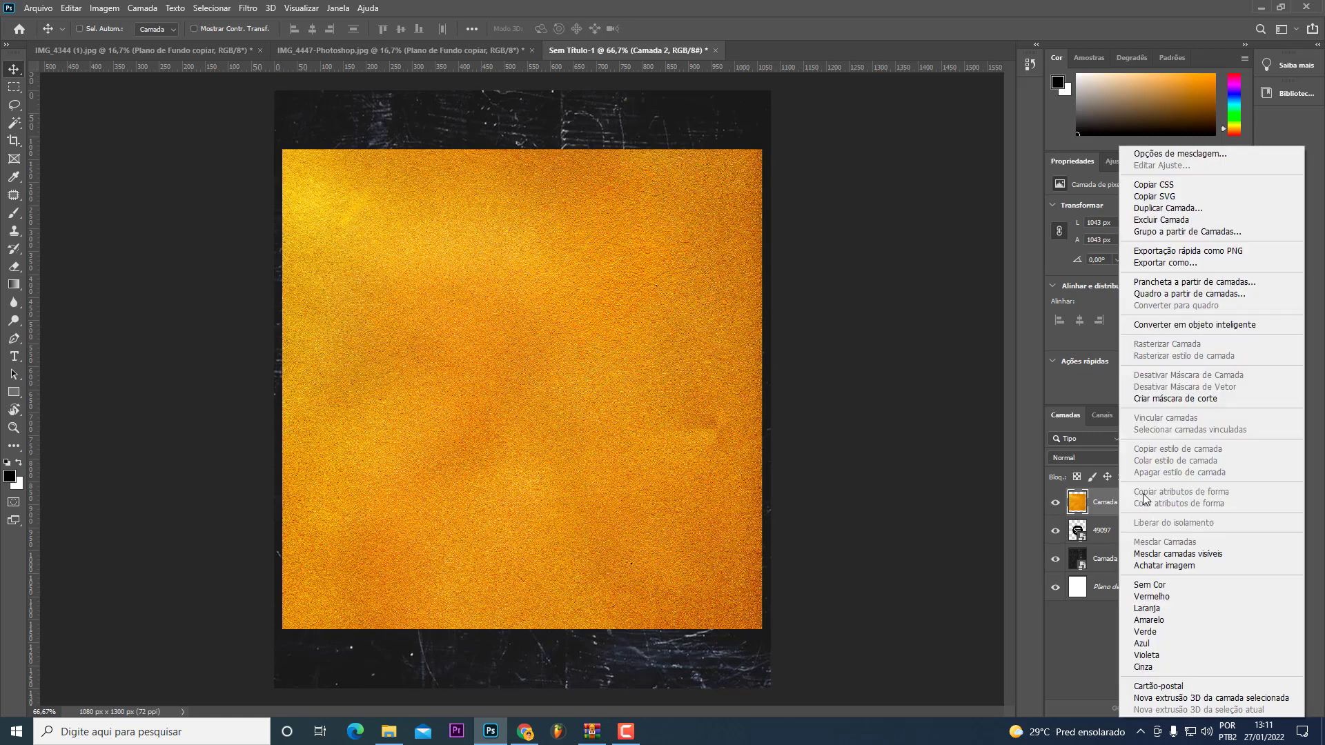
click(1217, 332)
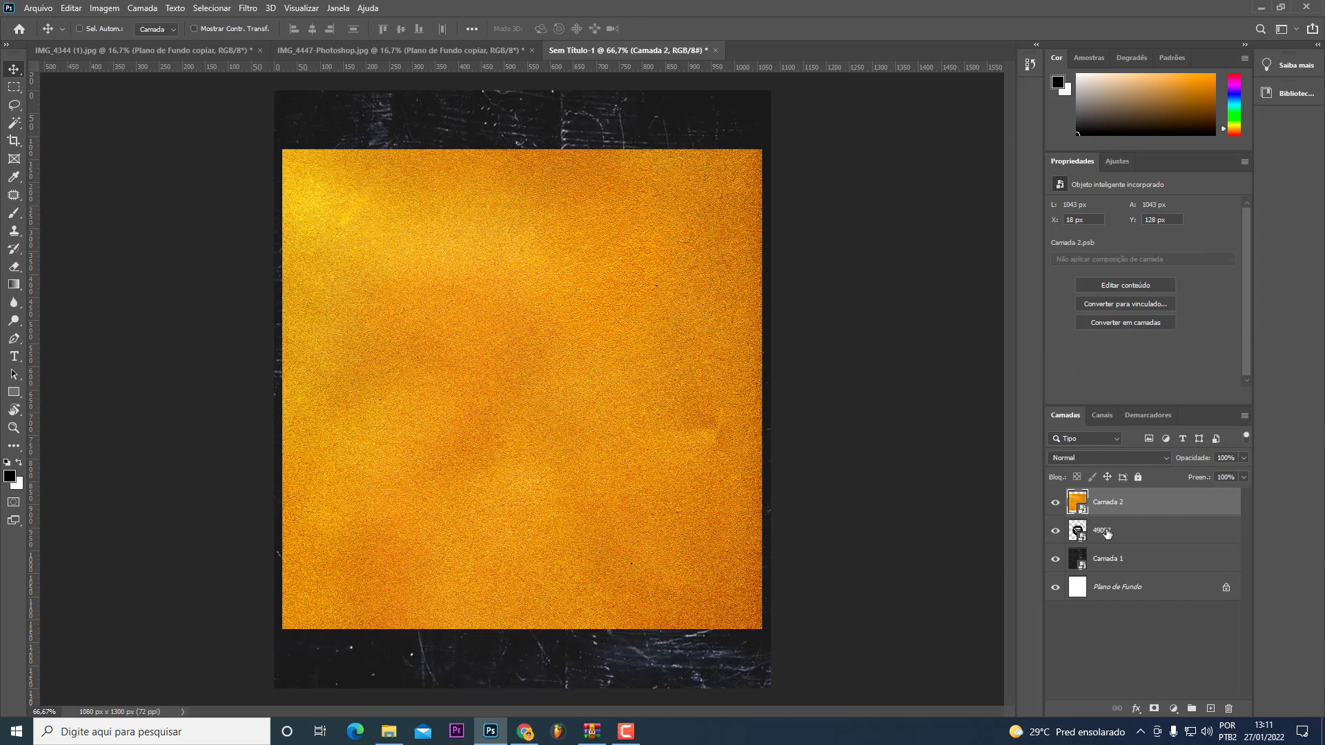
key(ctrl+z)
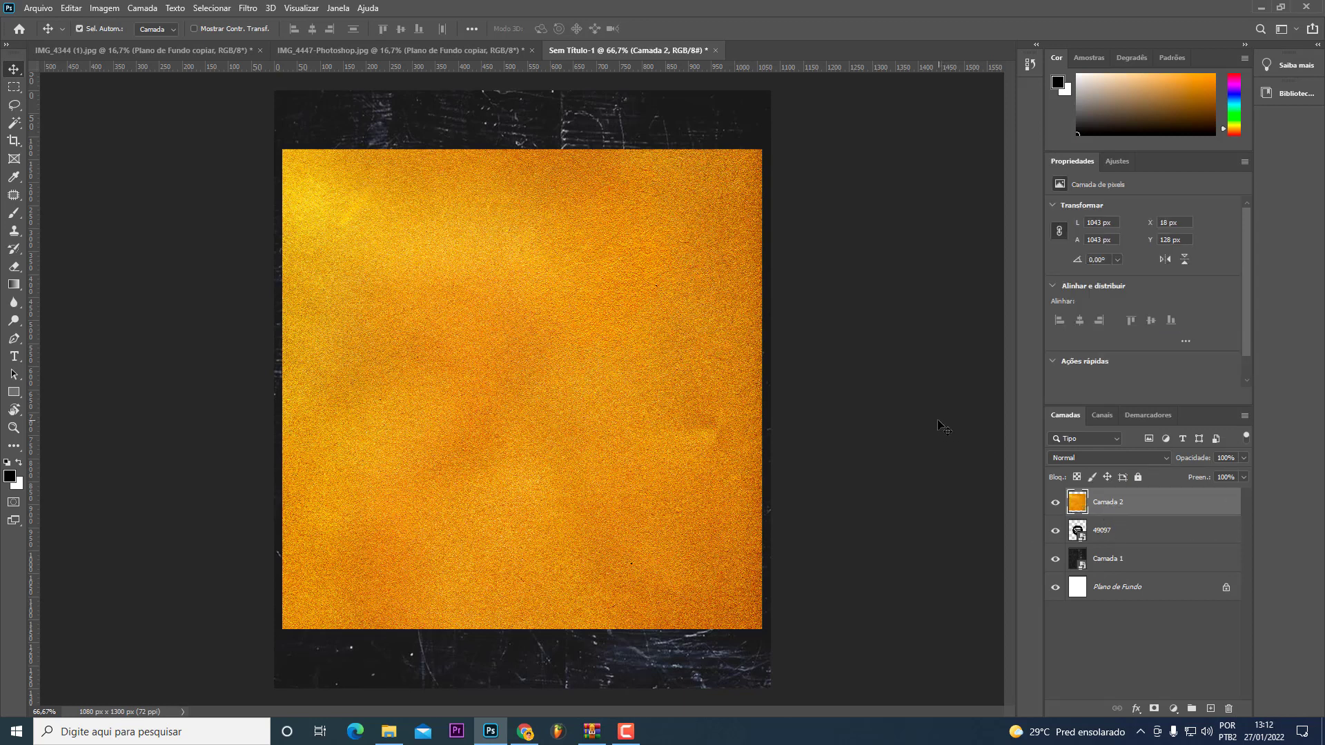
right_click(1157, 508)
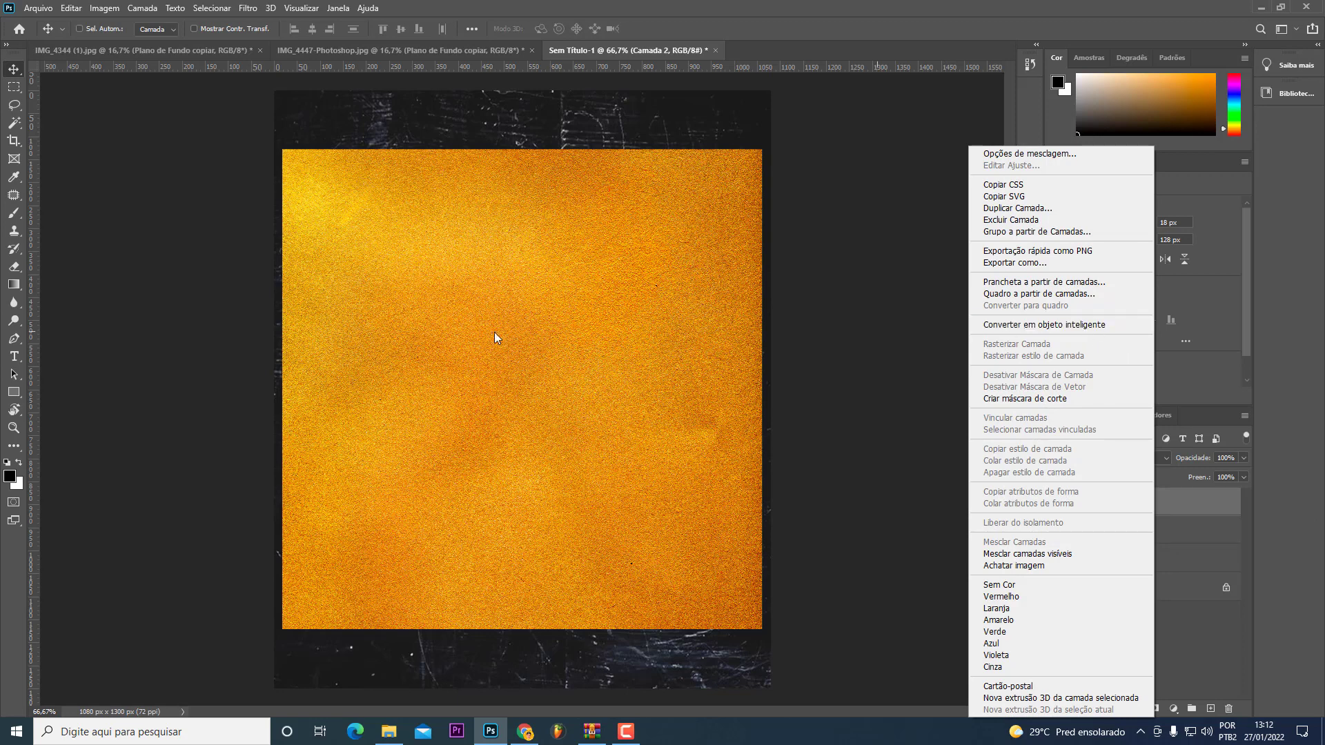
click(336, 373)
Step: Duplicate the gold layer, make the original a smart object, and resize the copy
key(ctrl+j)
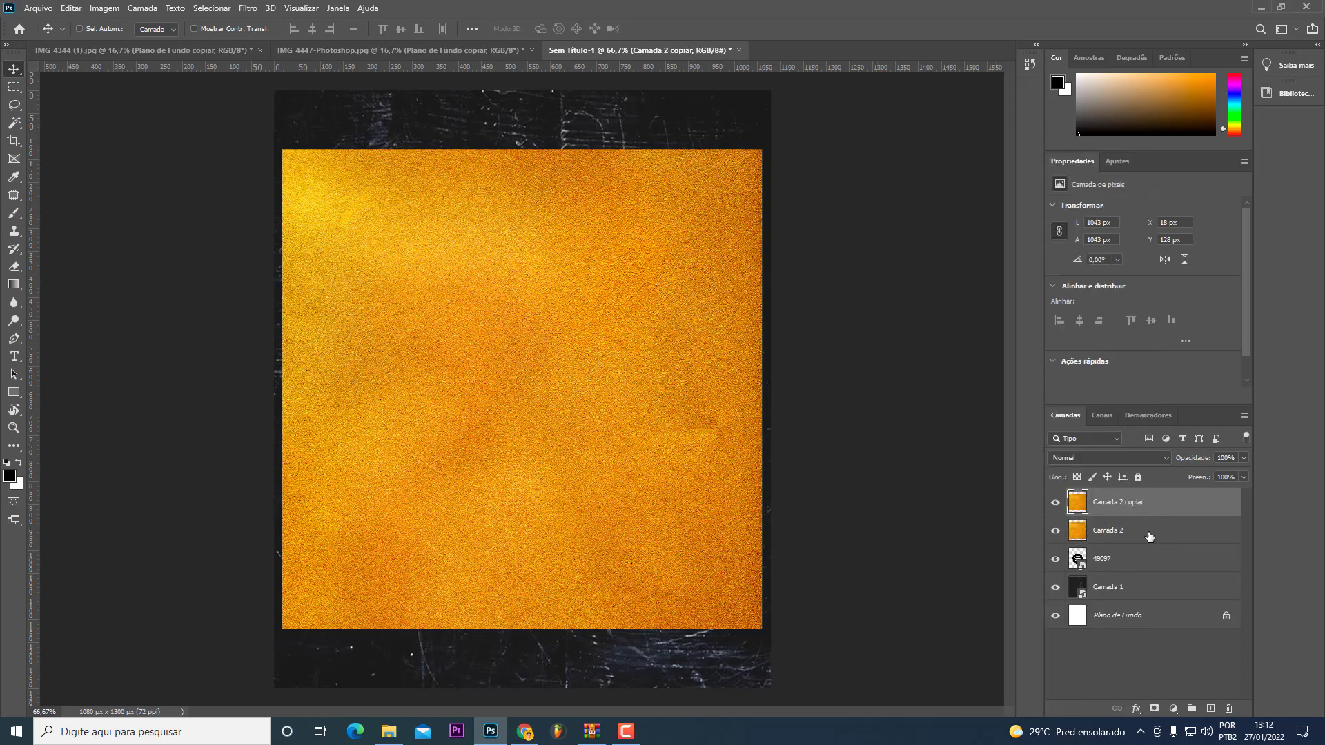
right_click(1149, 537)
click(1087, 328)
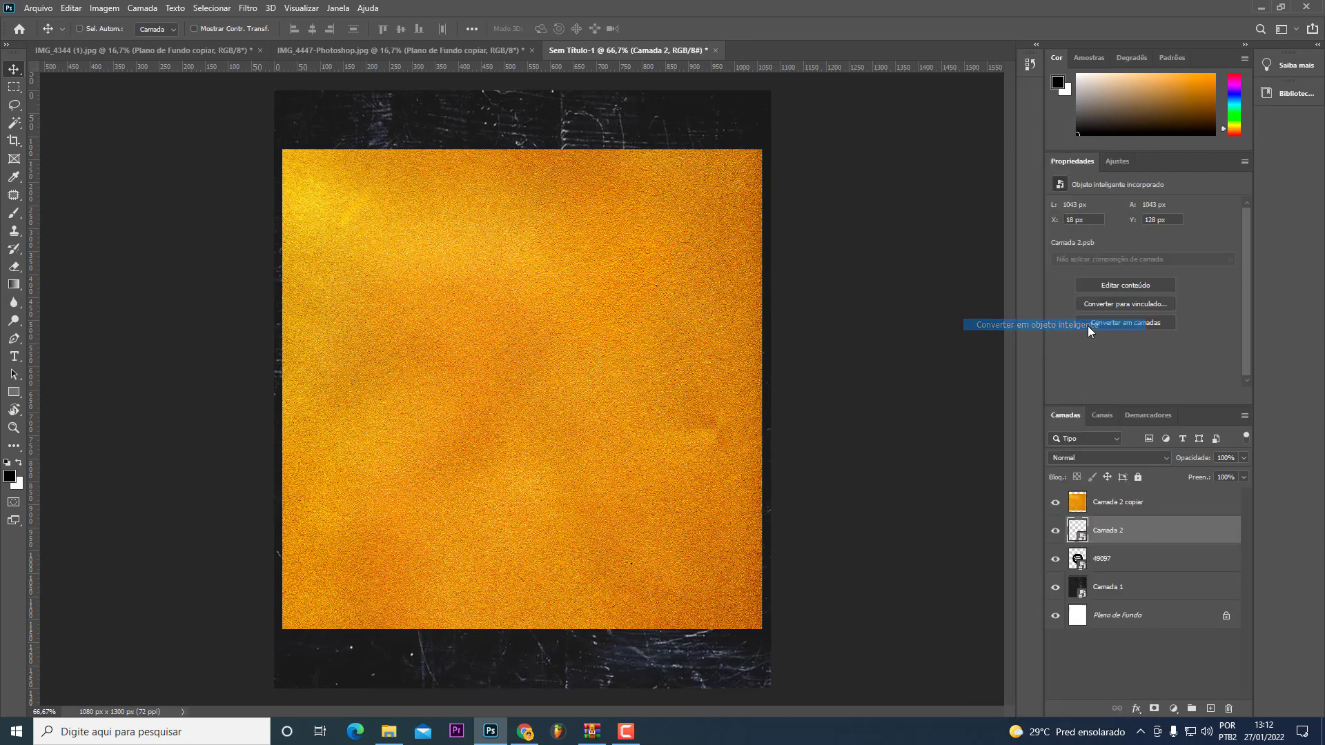
mouse_move(725, 441)
mouse_down()
mouse_move(695, 326)
mouse_move(738, 414)
mouse_up()
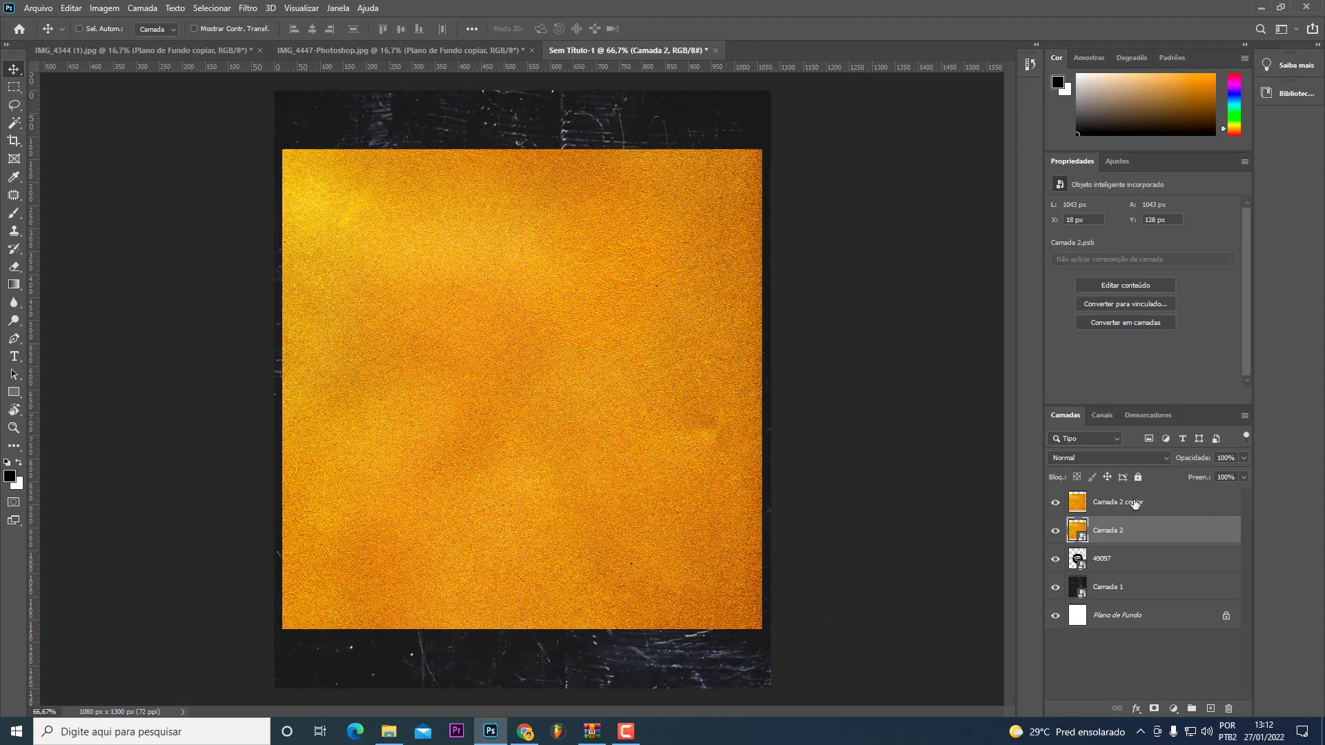
click(1128, 503)
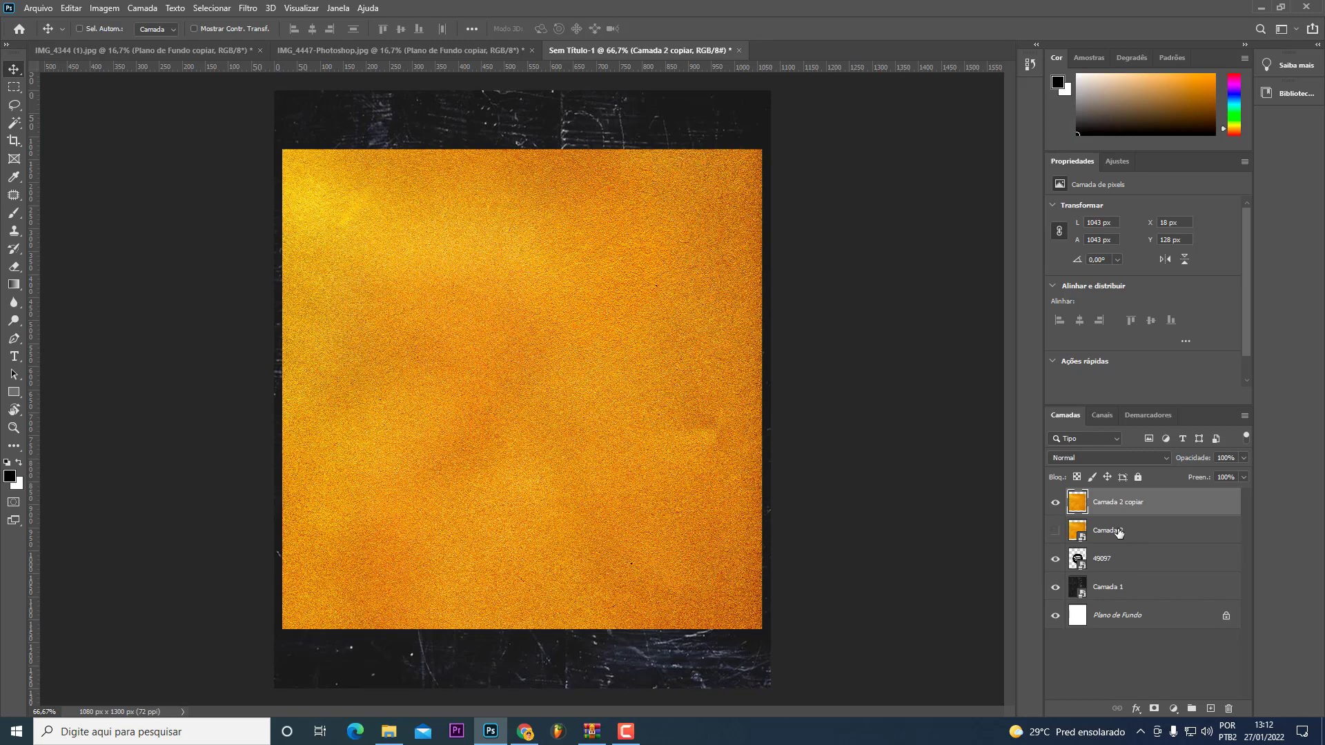
key(ctrl+t)
mouse_move(762, 389)
mouse_down()
mouse_move(660, 371)
mouse_move(295, 389)
mouse_up()
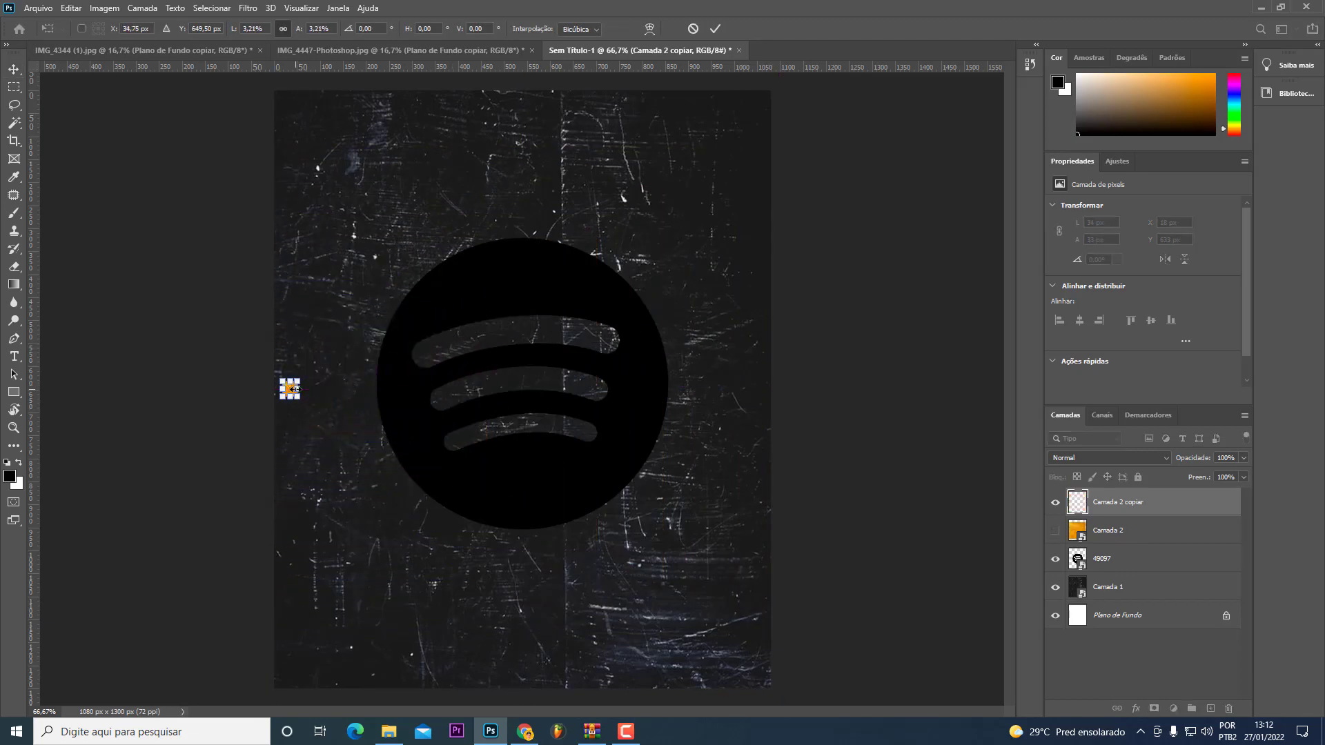
drag(295, 389, 764, 464)
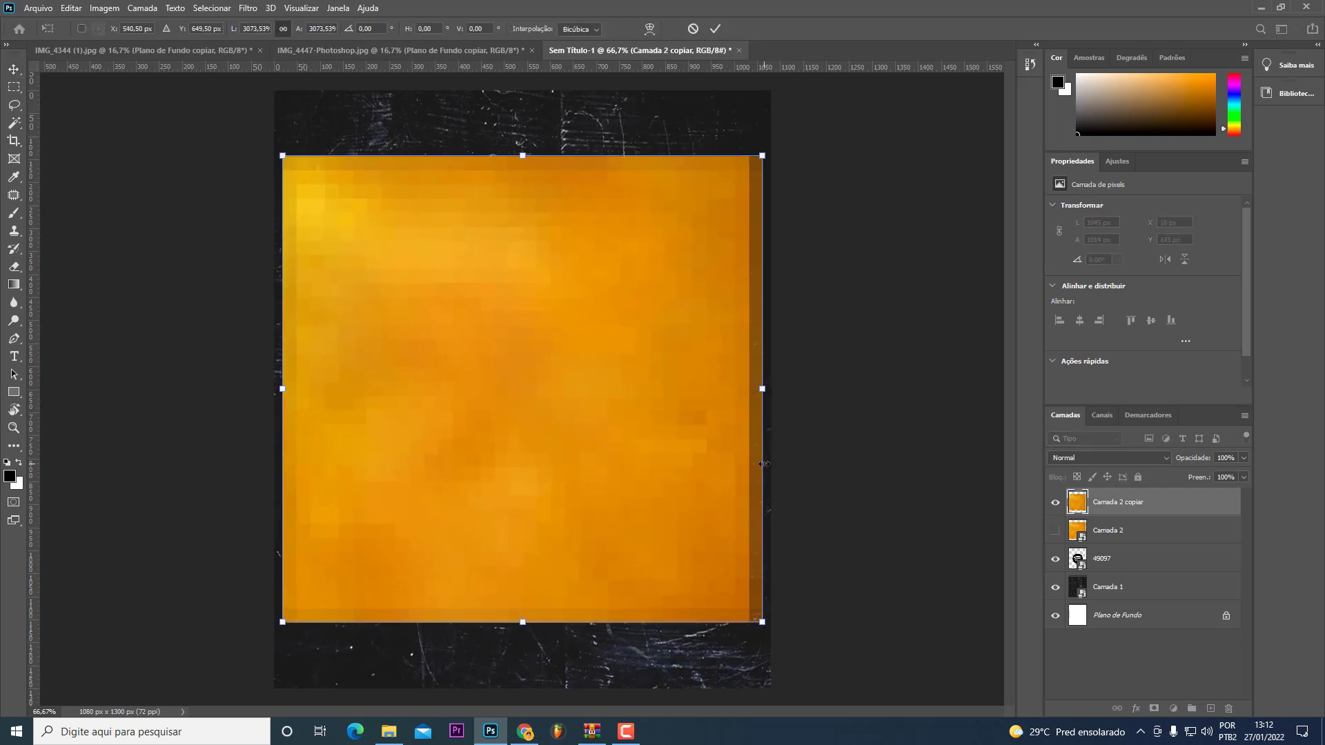
key(Return)
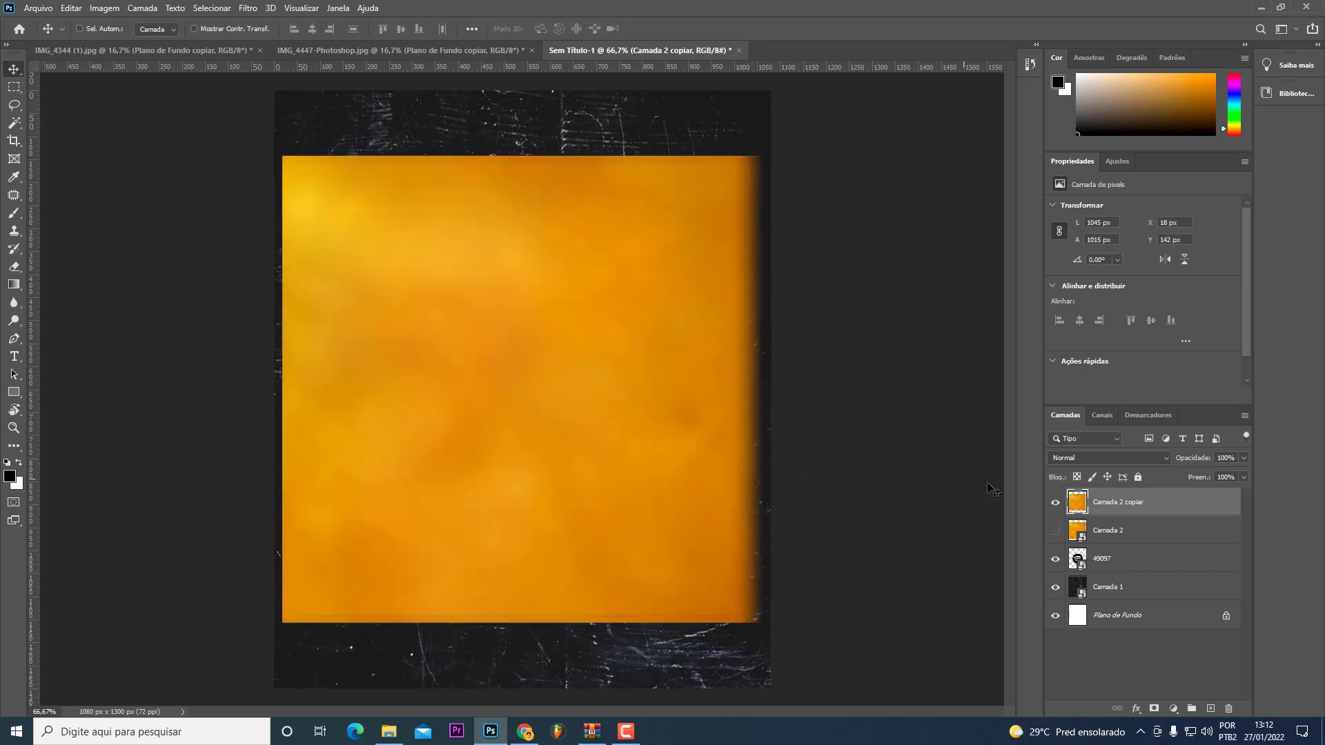
Step: Delete the gold copy and resize the original to about 1002 × 1003 px over the logo
key(Delete)
click(1055, 502)
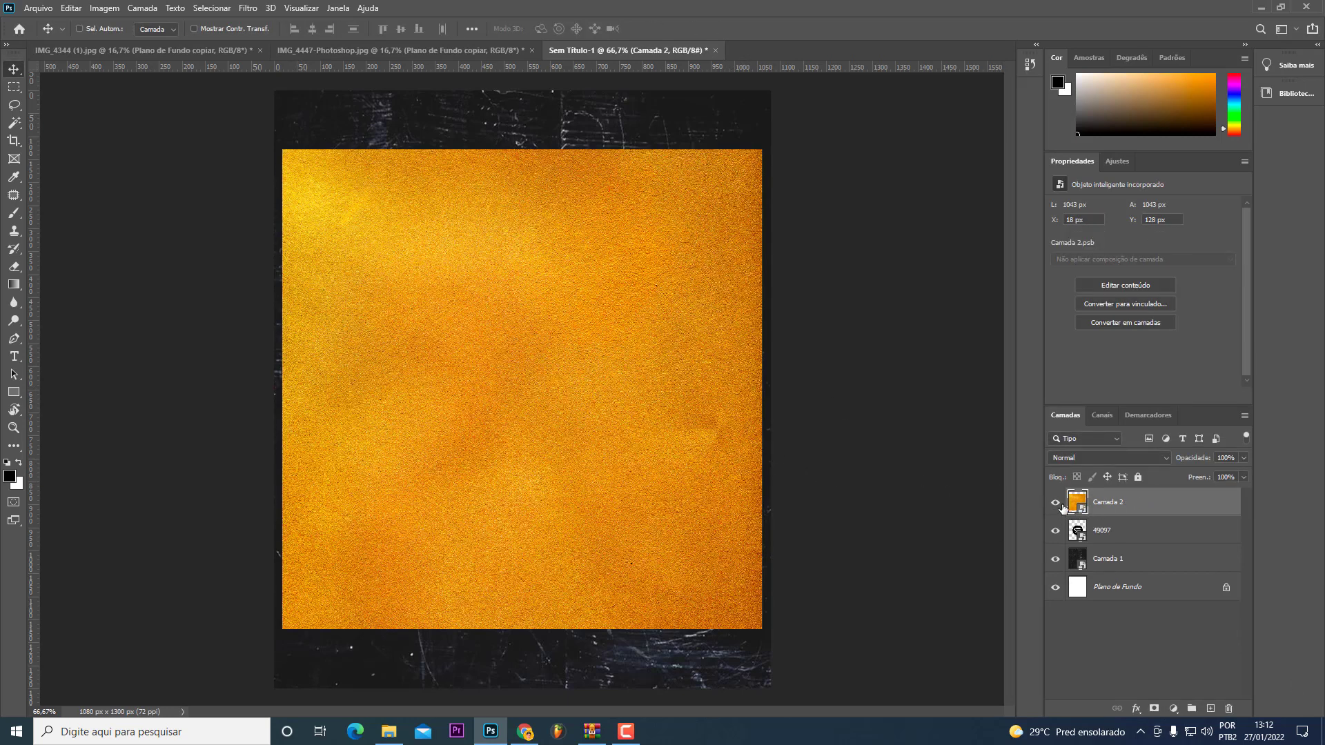
key(ctrl+t)
drag(763, 388, 312, 389)
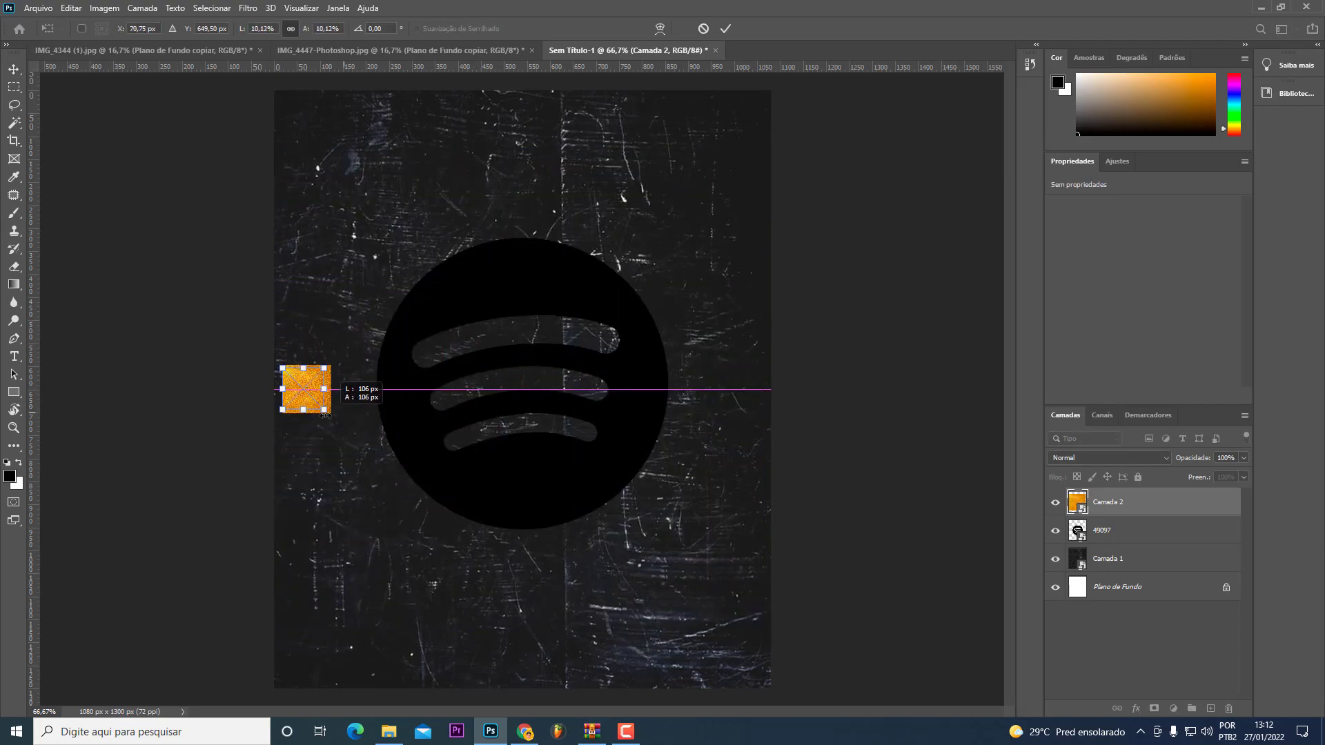
key(Return)
key(ctrl+t)
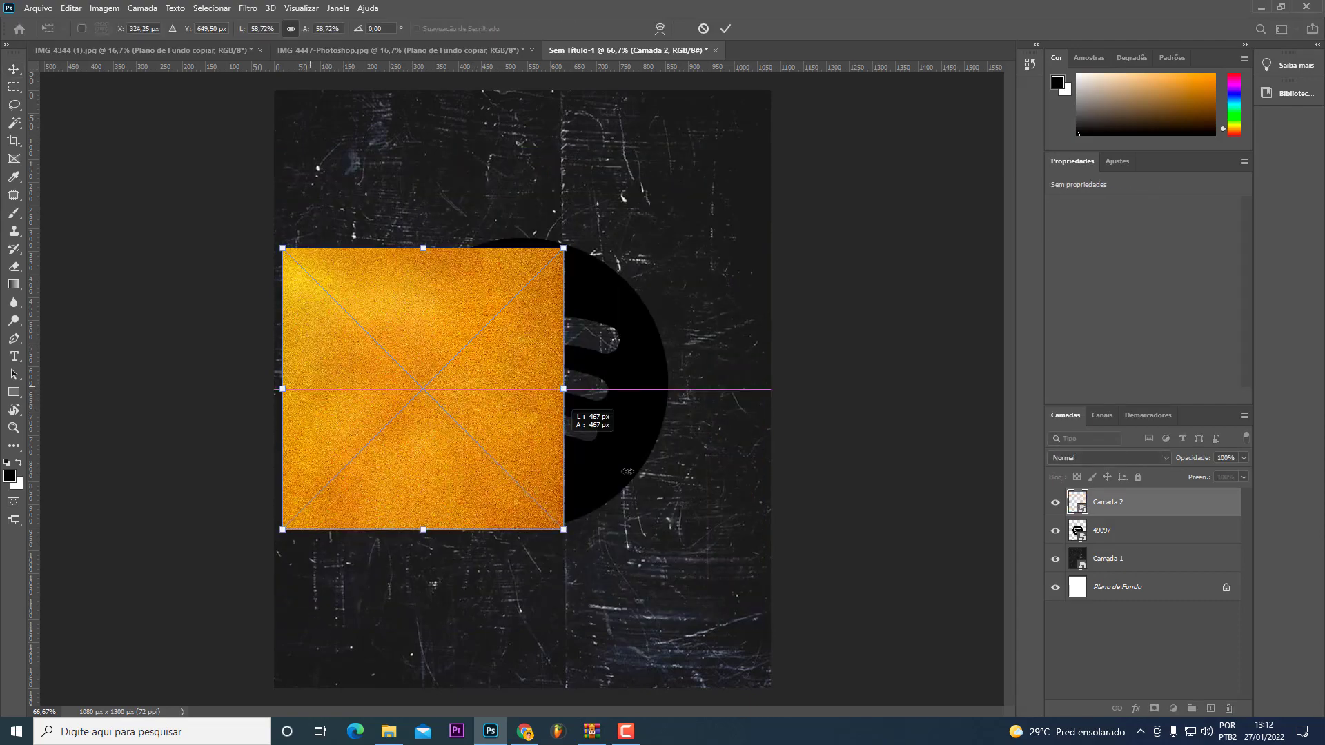
drag(312, 389, 802, 389)
key(Return)
drag(725, 490, 681, 484)
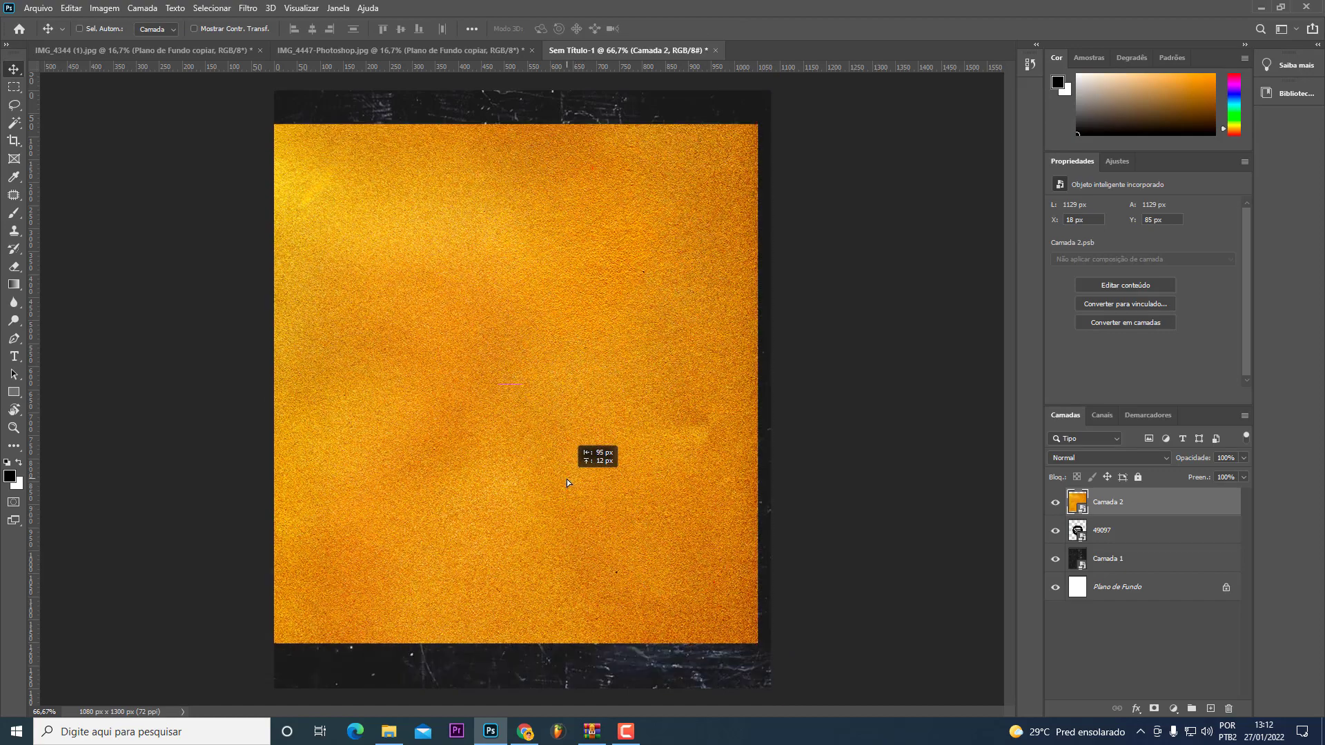
key(ctrl+t)
drag(771, 428, 725, 444)
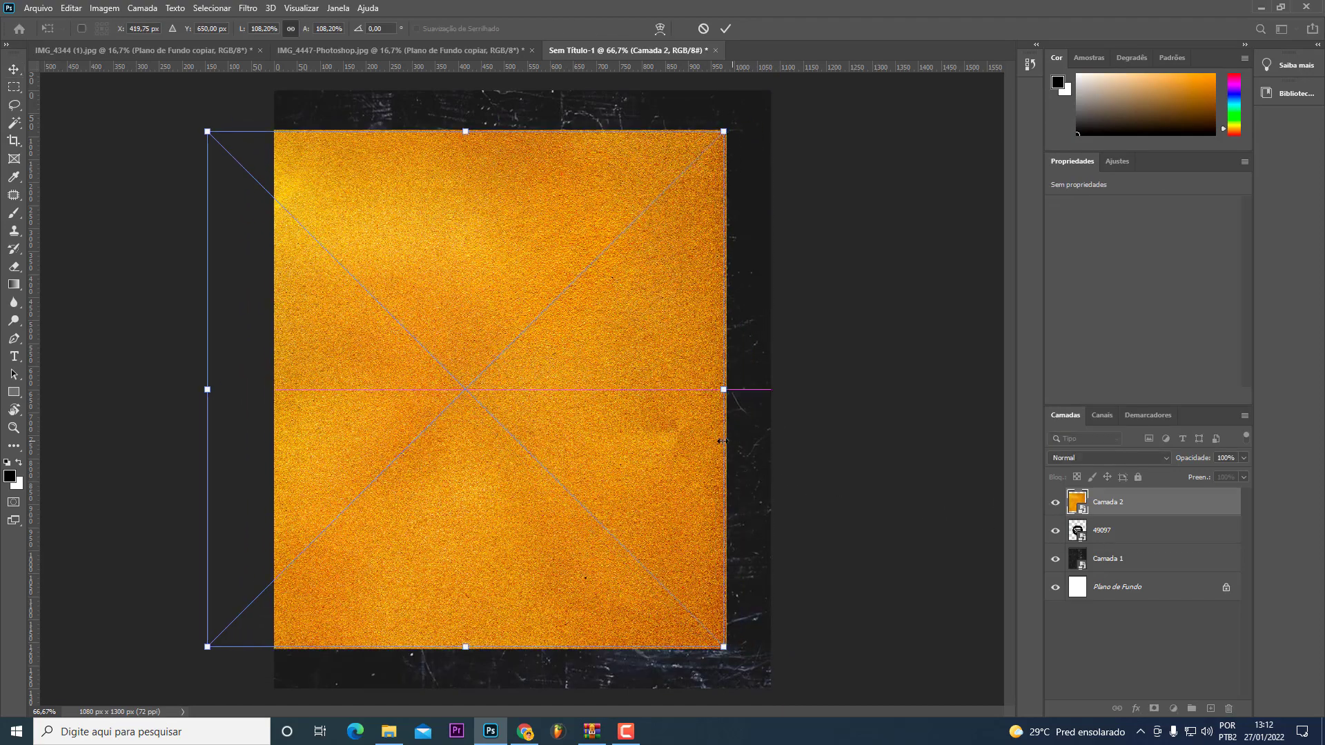
mouse_move(642, 414)
mouse_down()
mouse_move(683, 467)
mouse_move(682, 401)
mouse_up()
key(Return)
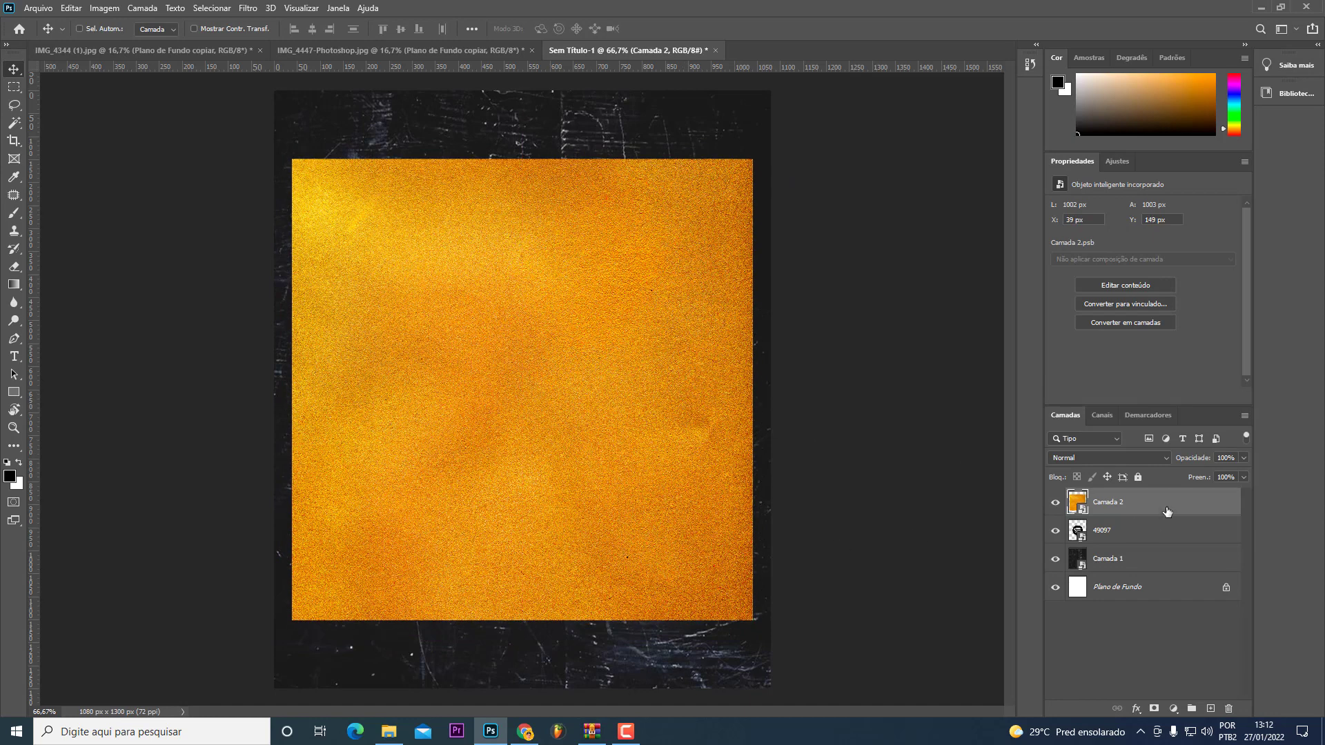
Step: Clip the gold texture into the Spotify logo and nudge it upward
right_click(1176, 503)
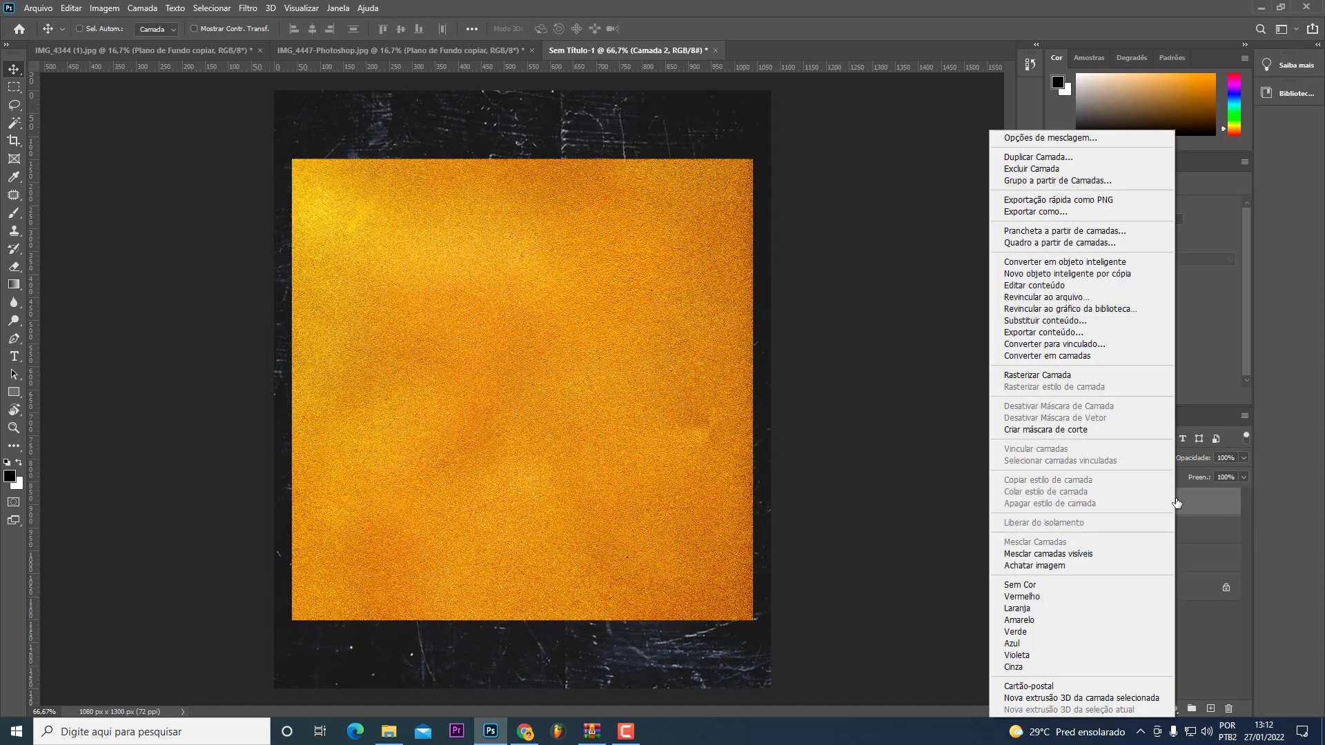
click(1045, 429)
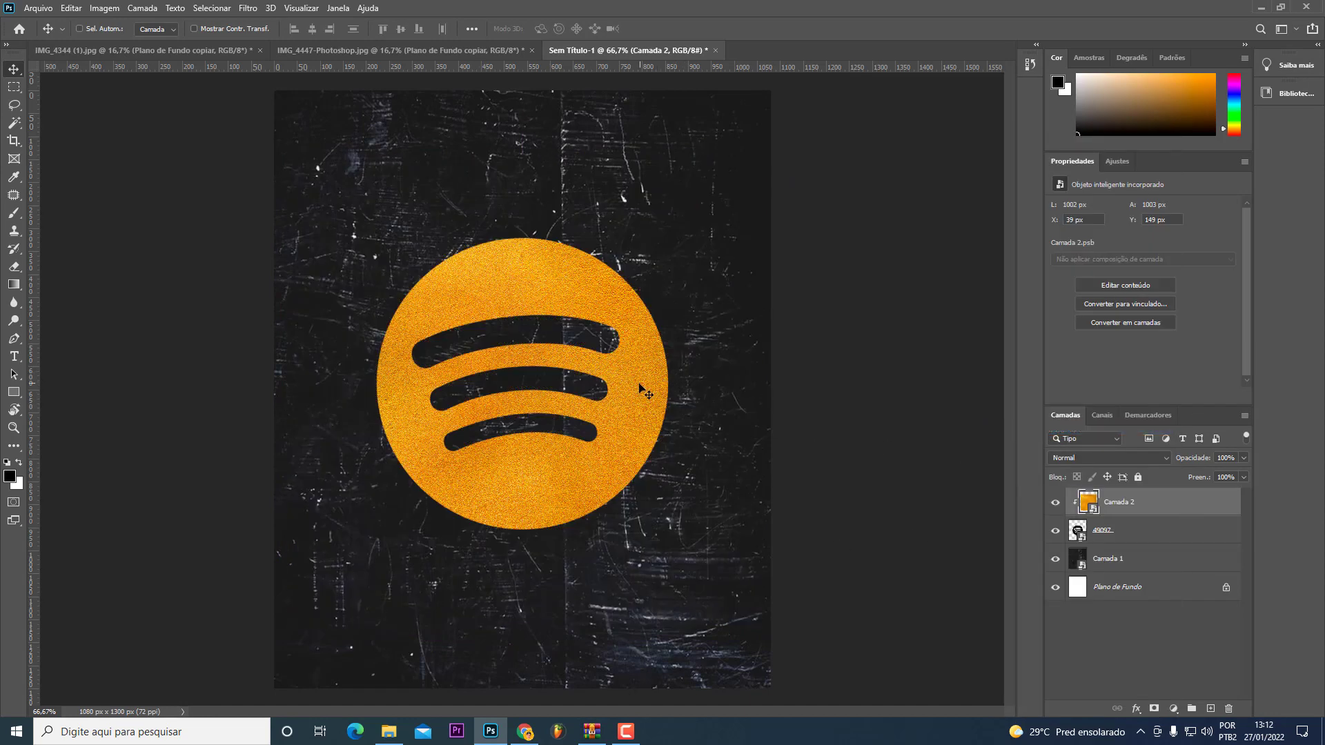
drag(644, 390, 644, 374)
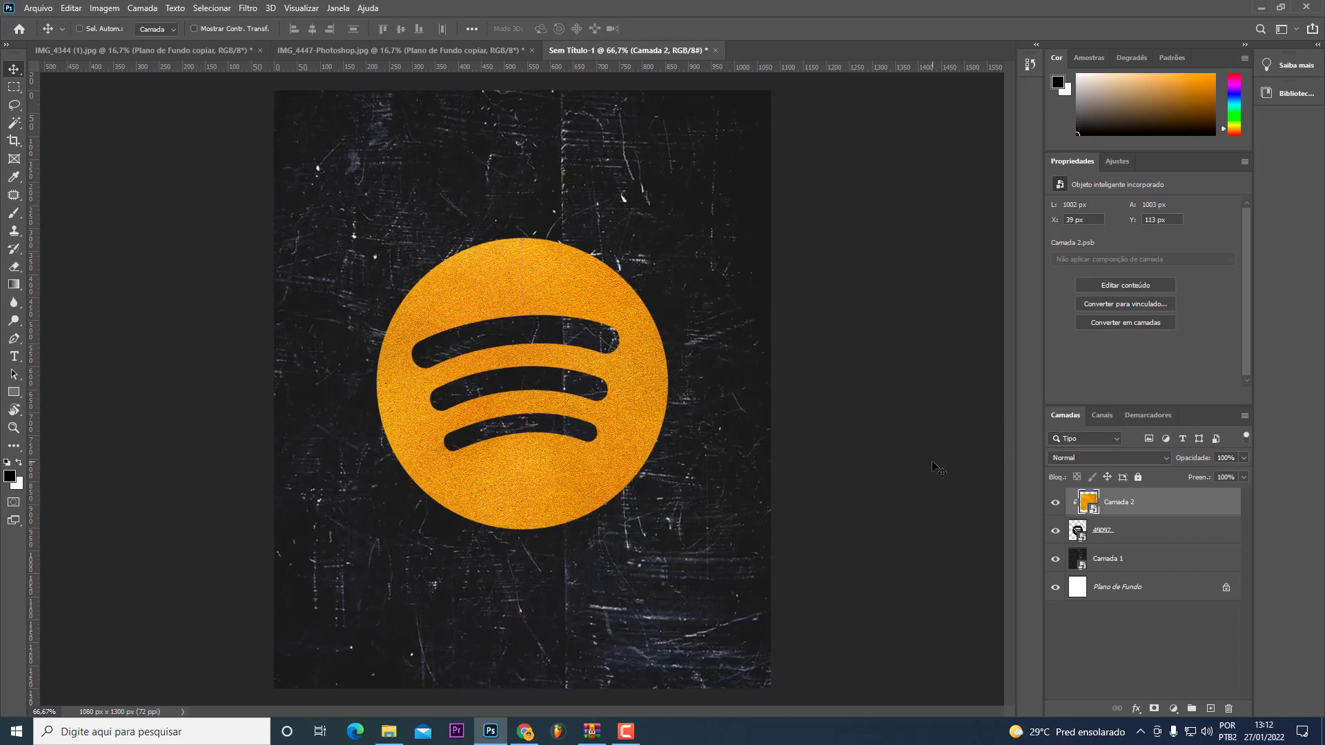
Step: Put a 49097 copiar duplicate on top and keep the gold texture clipped to the logo
click(1151, 540)
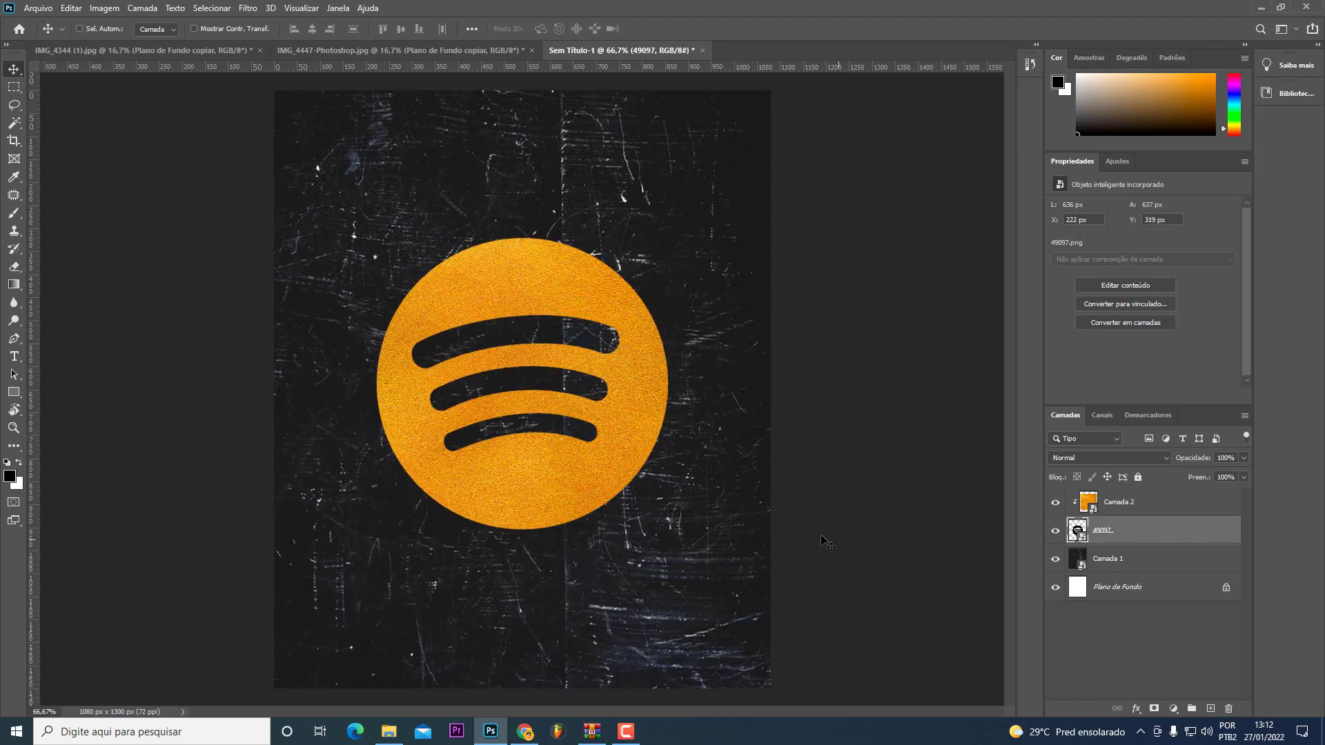
key(ctrl+j)
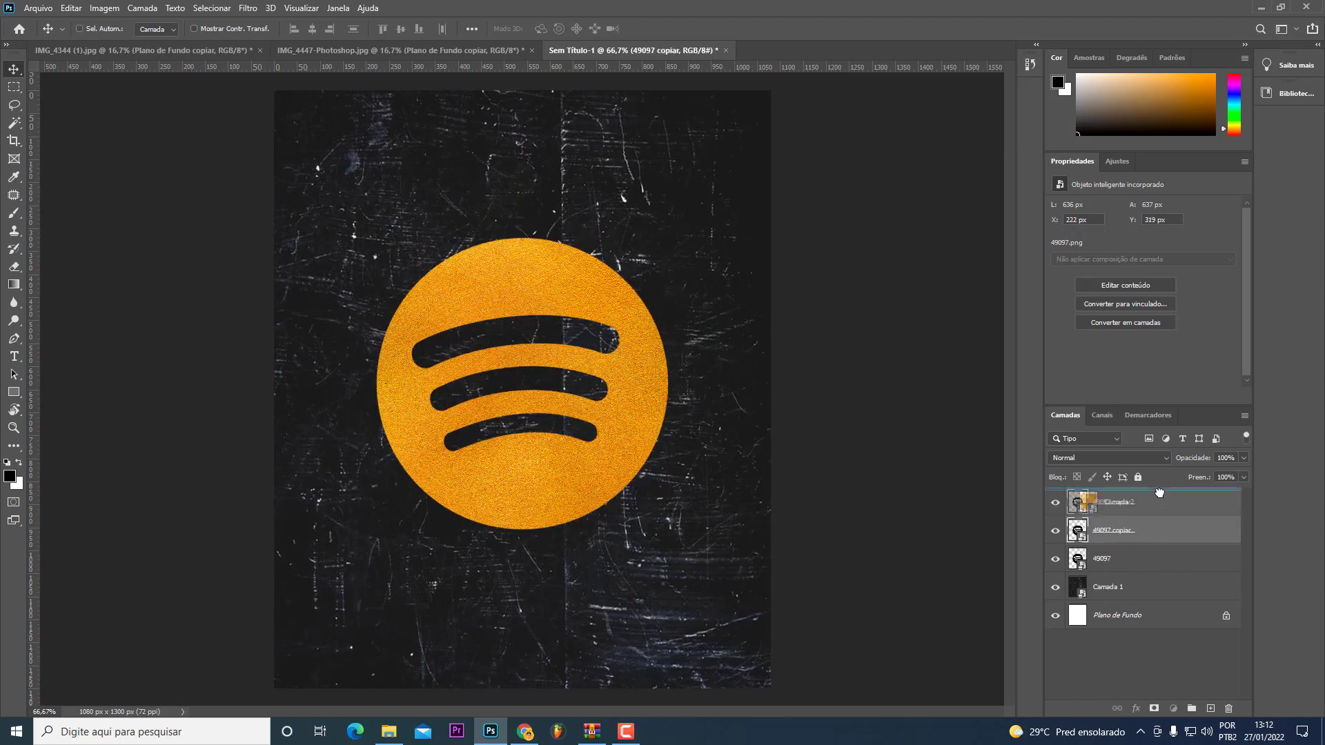
drag(1135, 531, 1145, 513)
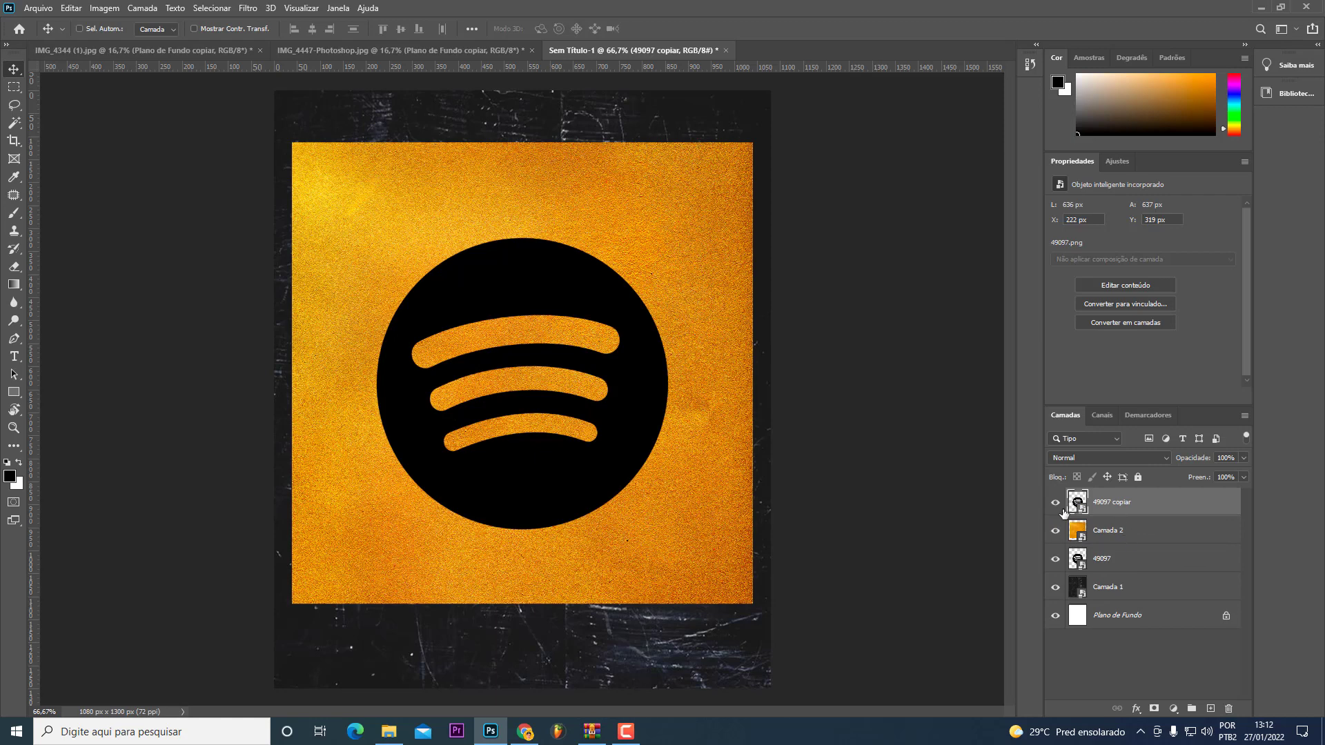
click(1056, 502)
click(1055, 530)
right_click(1171, 532)
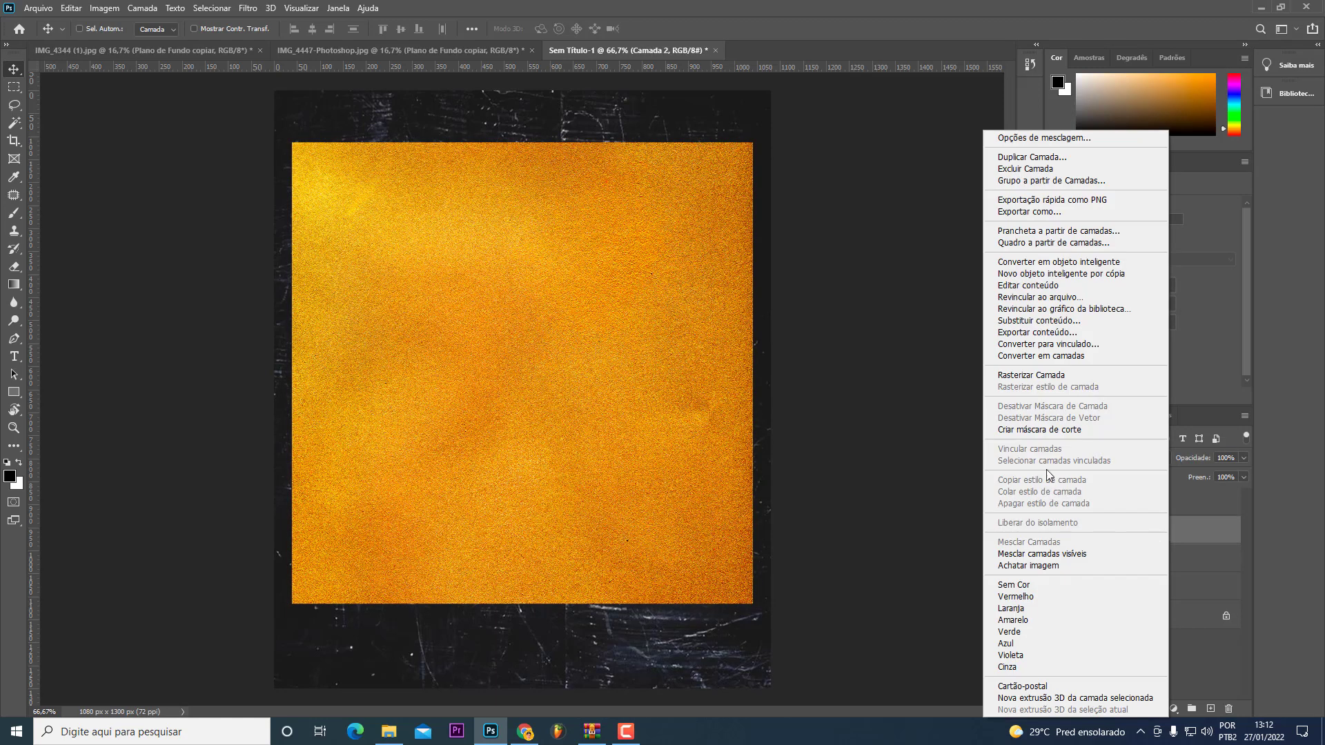
click(1039, 429)
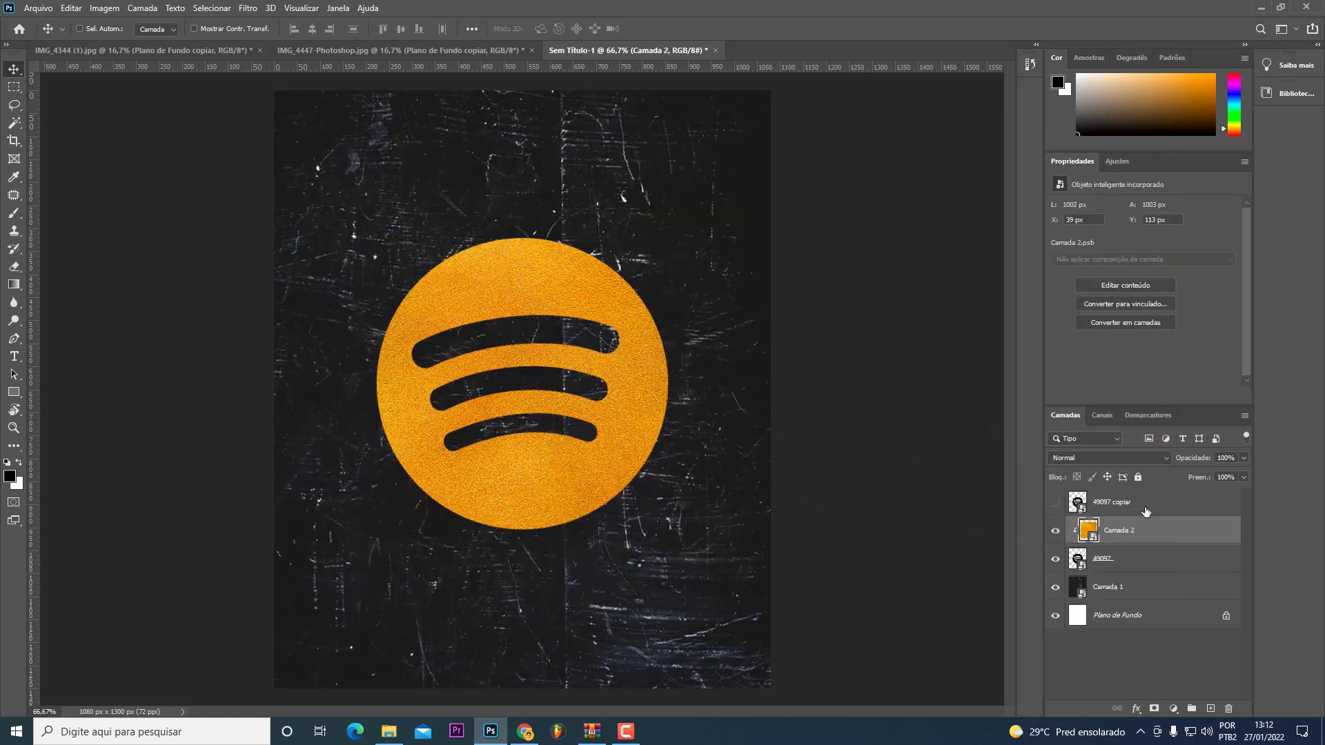
click(1146, 509)
click(1053, 505)
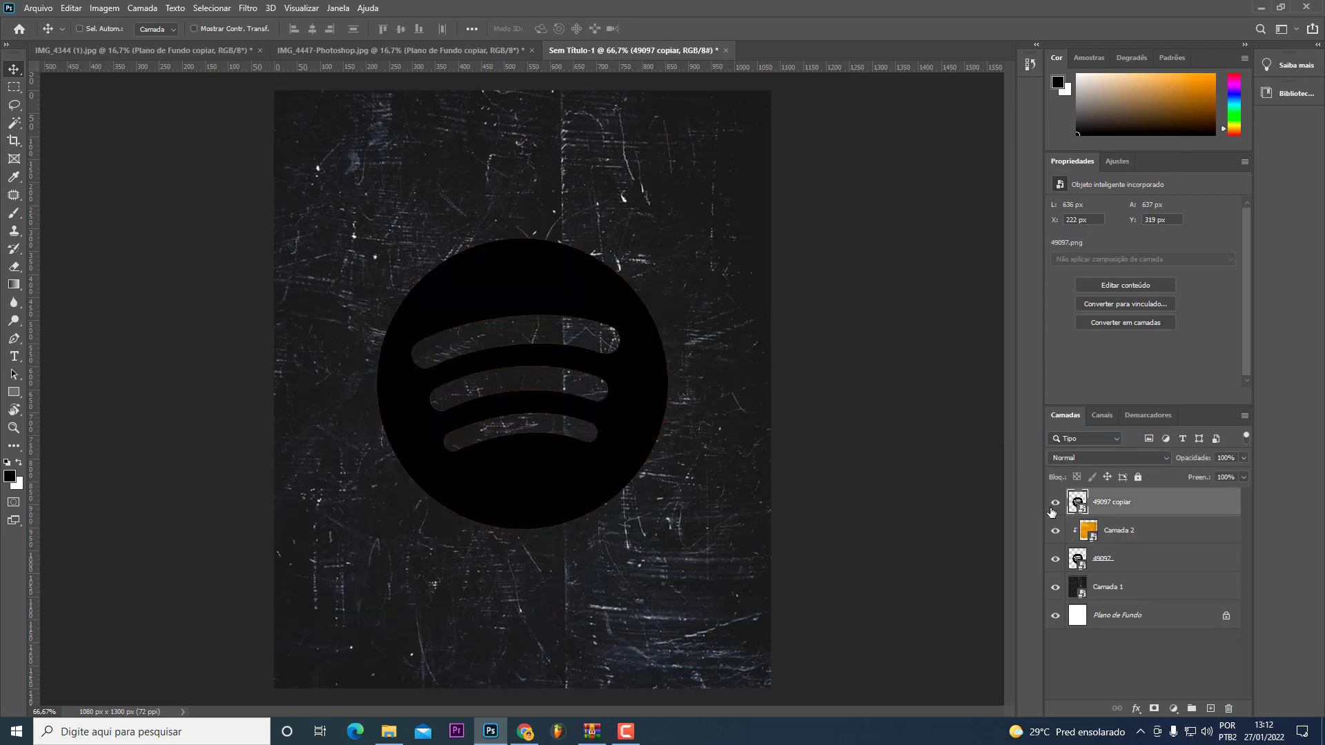
Step: Set the 49097 copiar layer's fill to 0% and add a 2 px white (ffffff) inside stroke
click(1243, 477)
drag(1246, 493, 1166, 494)
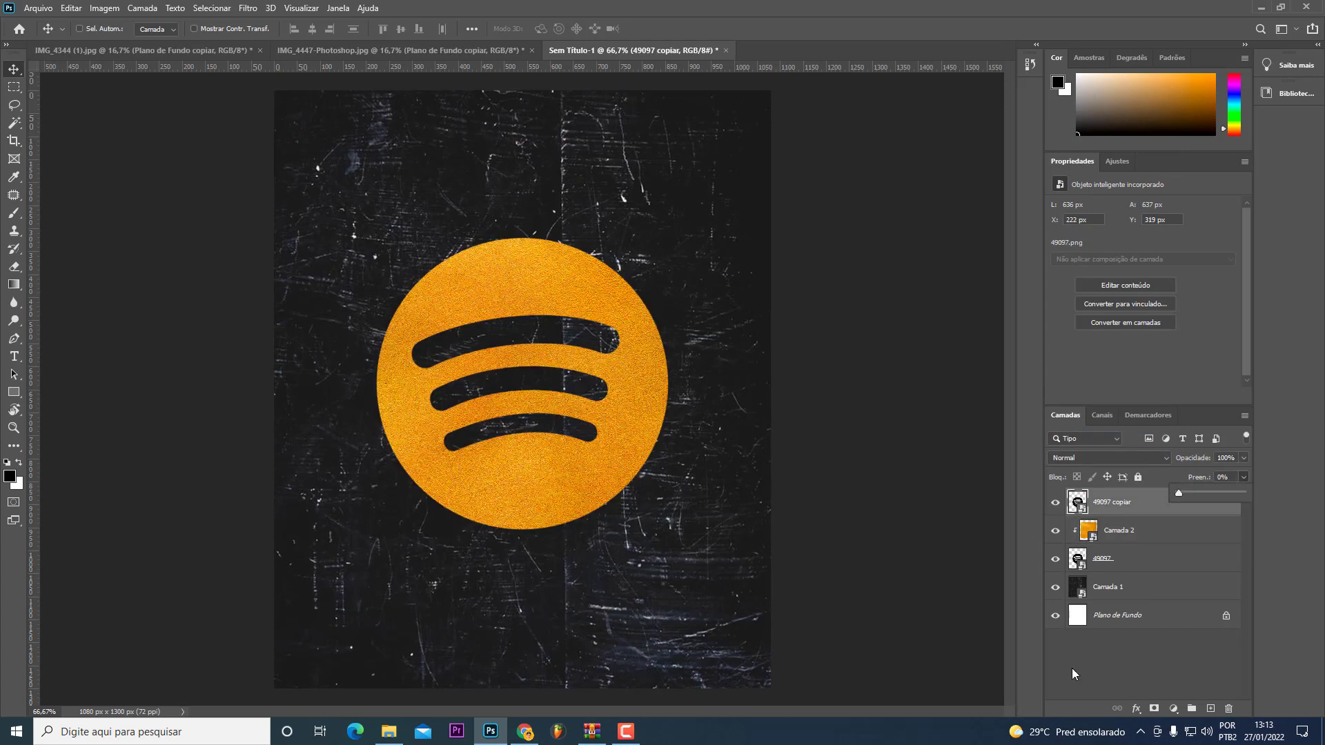
click(1135, 711)
click(1165, 612)
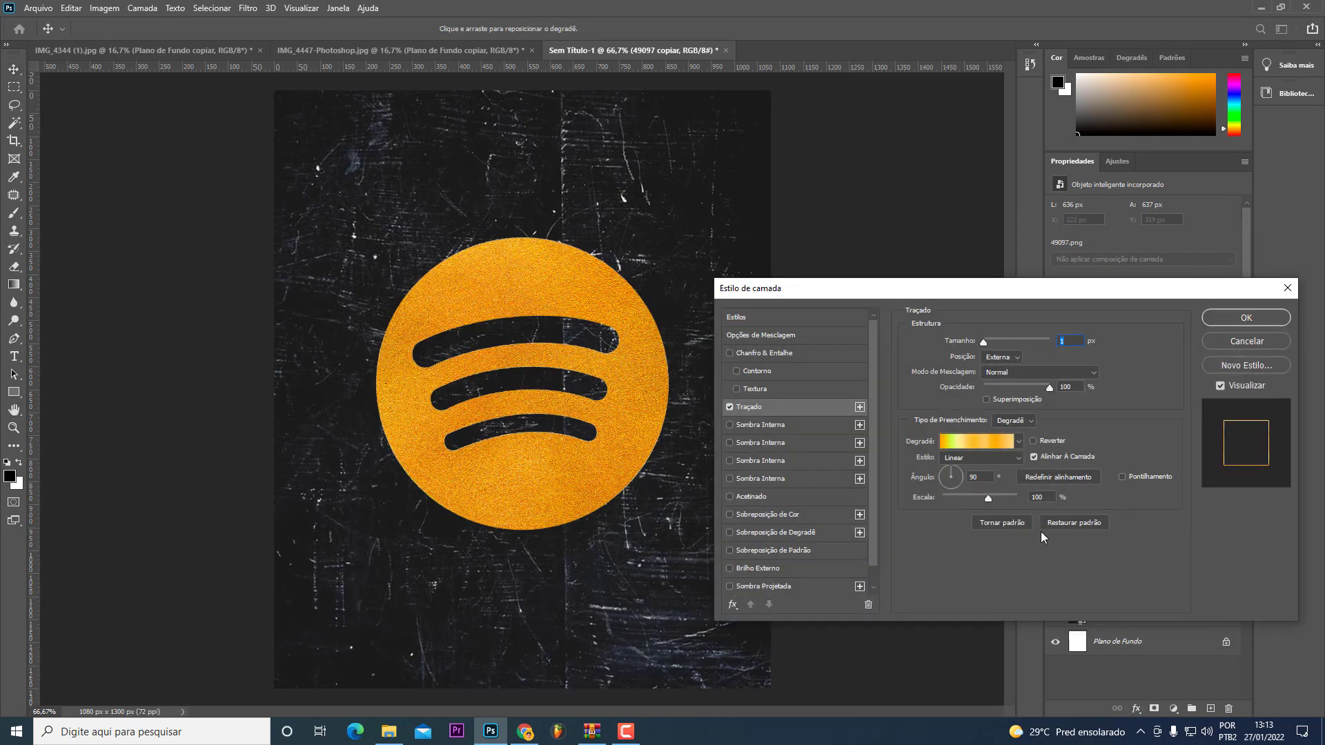
click(1057, 526)
click(928, 441)
text(ffffff)
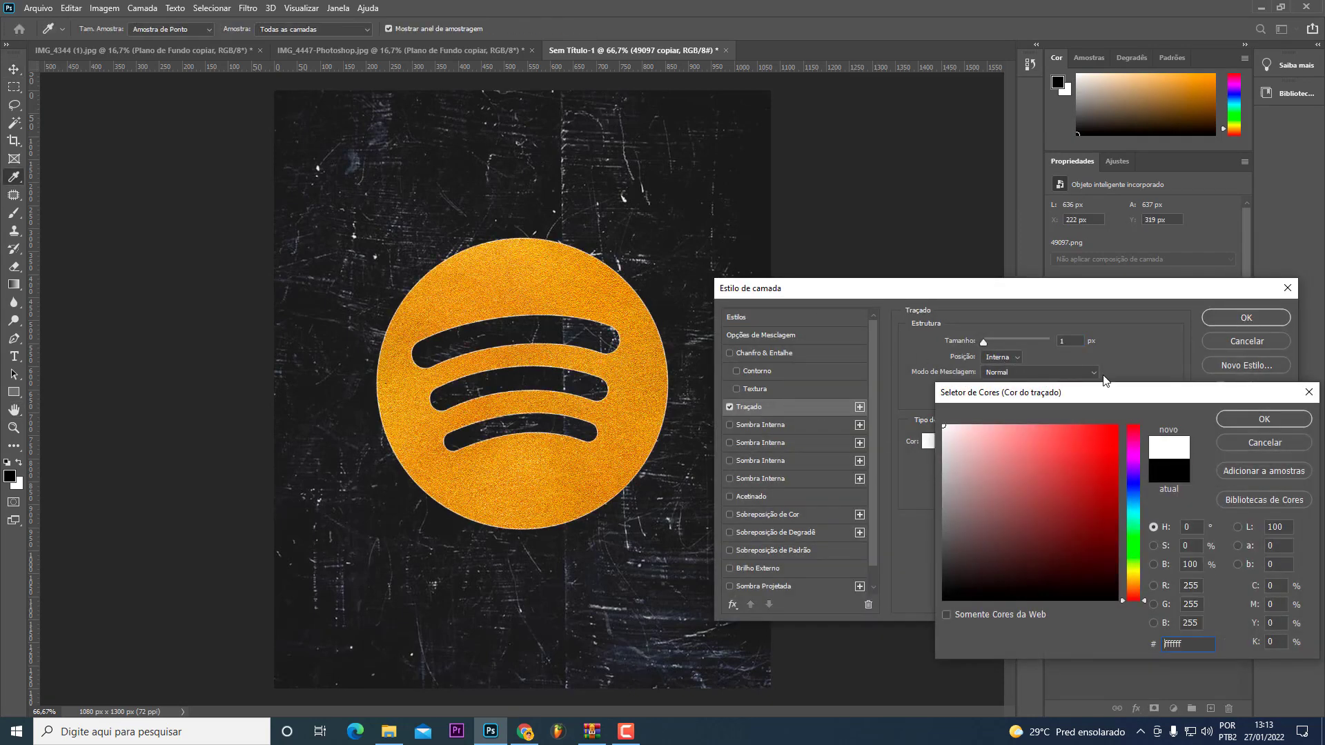
click(1266, 419)
text(2)
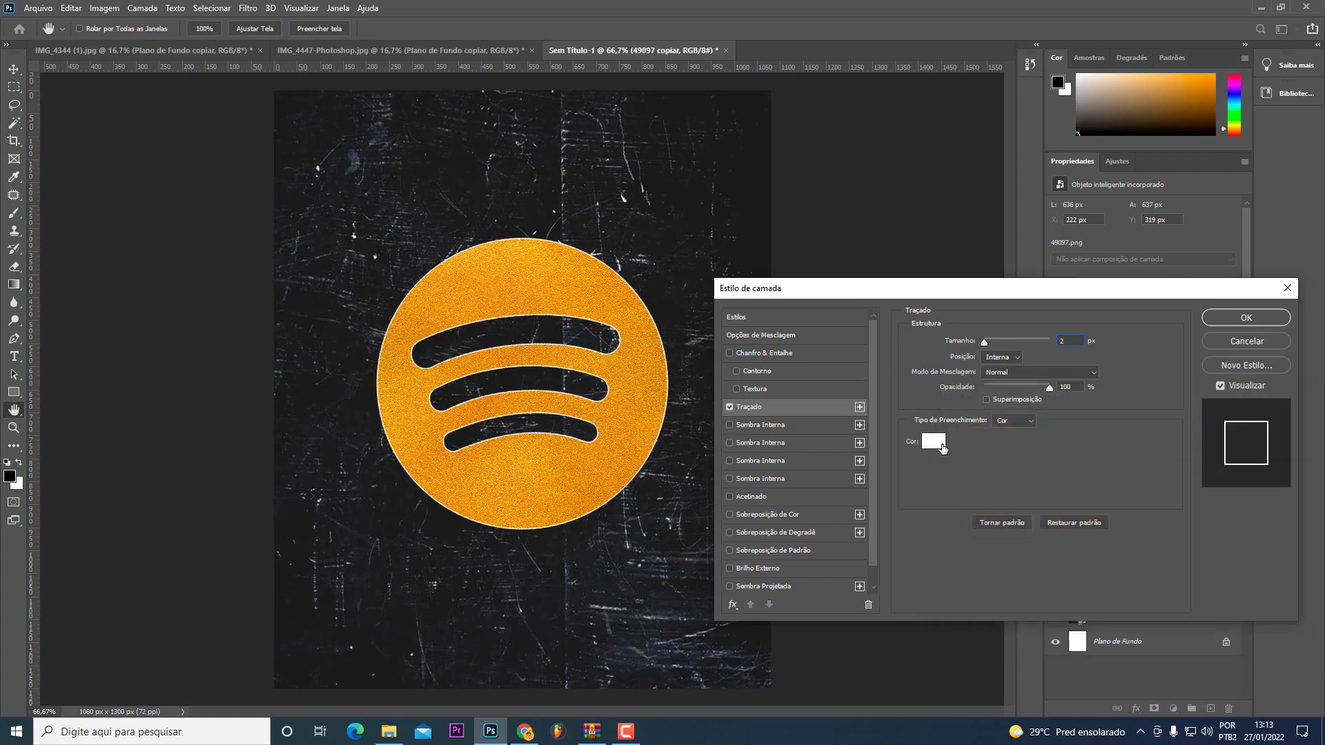
key(Return)
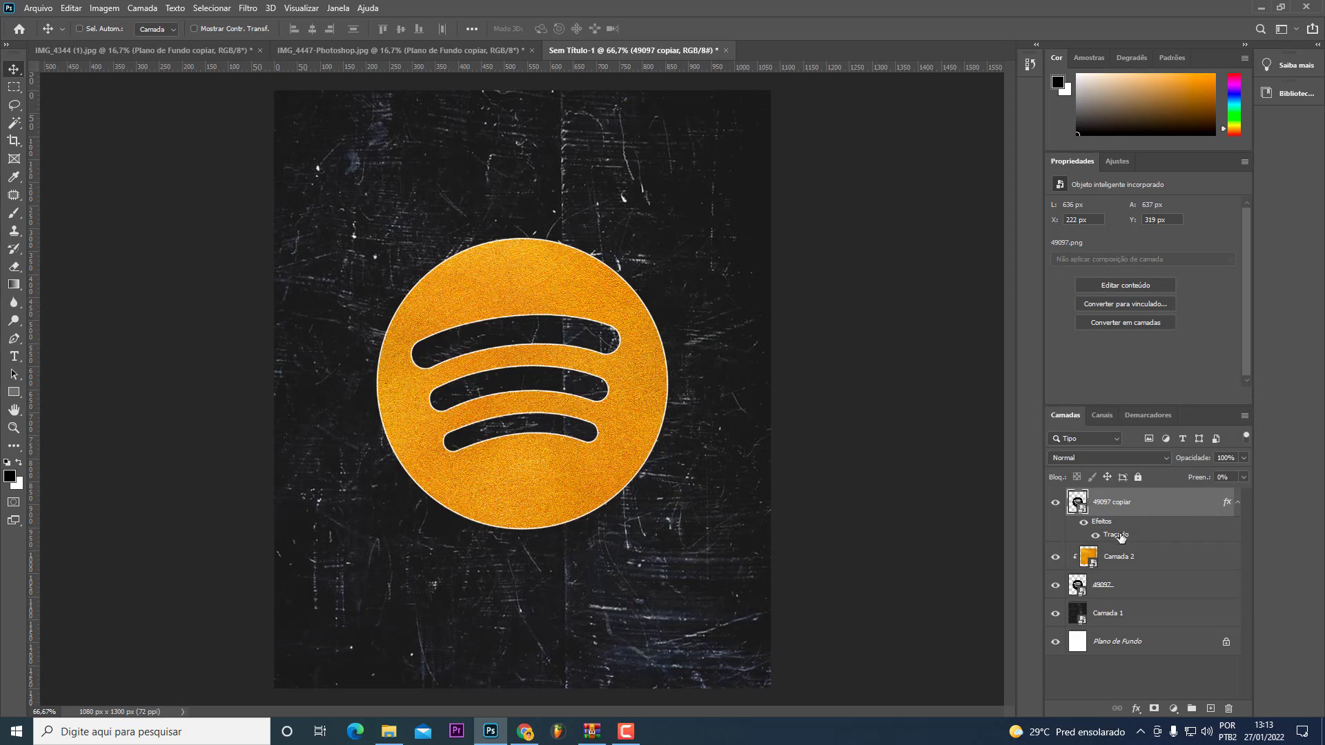
Step: Drag the outlined logo copy 61 px left, then undo that move
click(1134, 711)
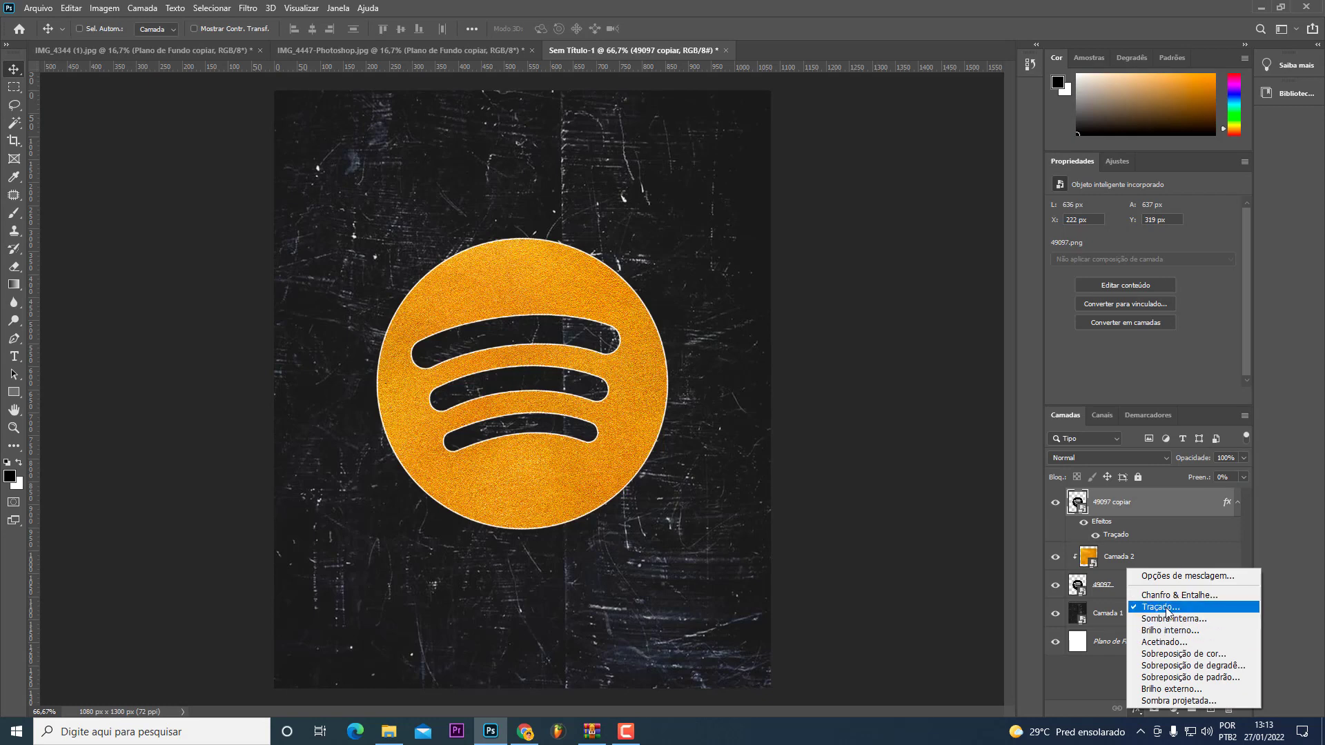
drag(691, 519, 649, 519)
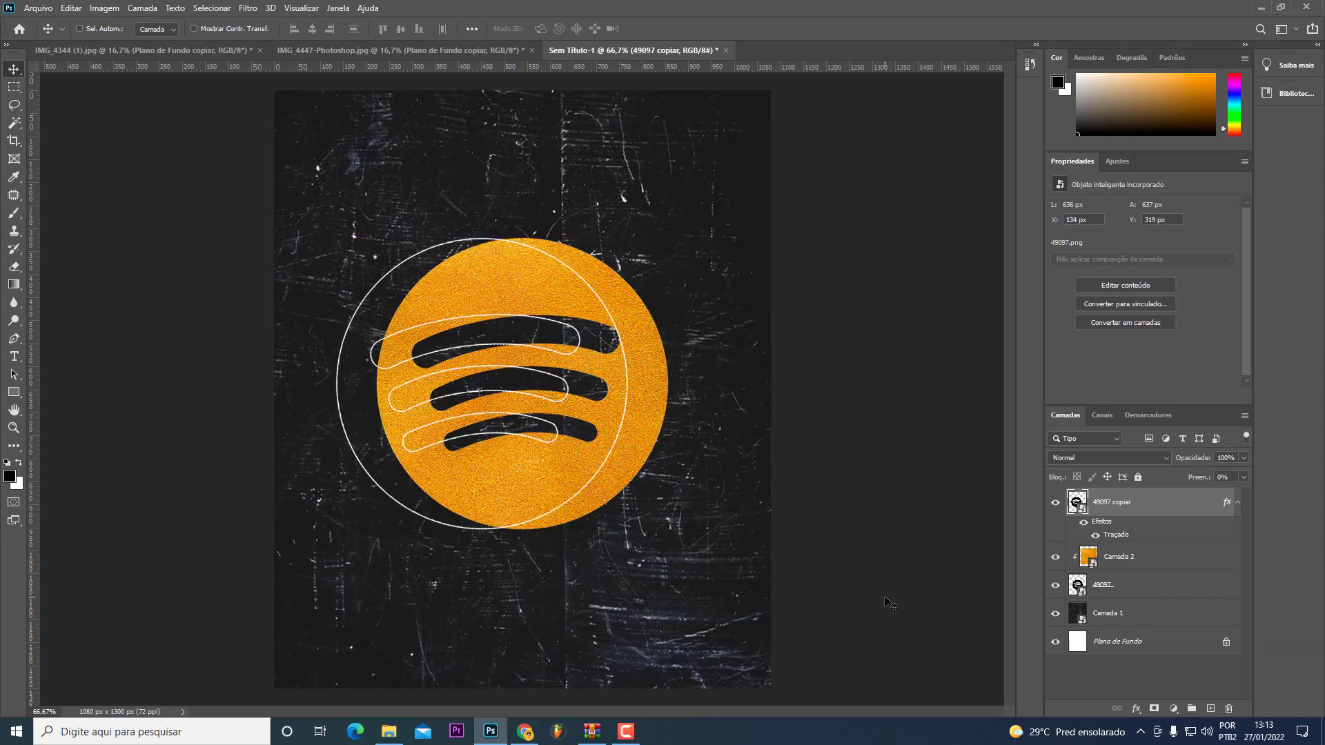
key(ctrl+z)
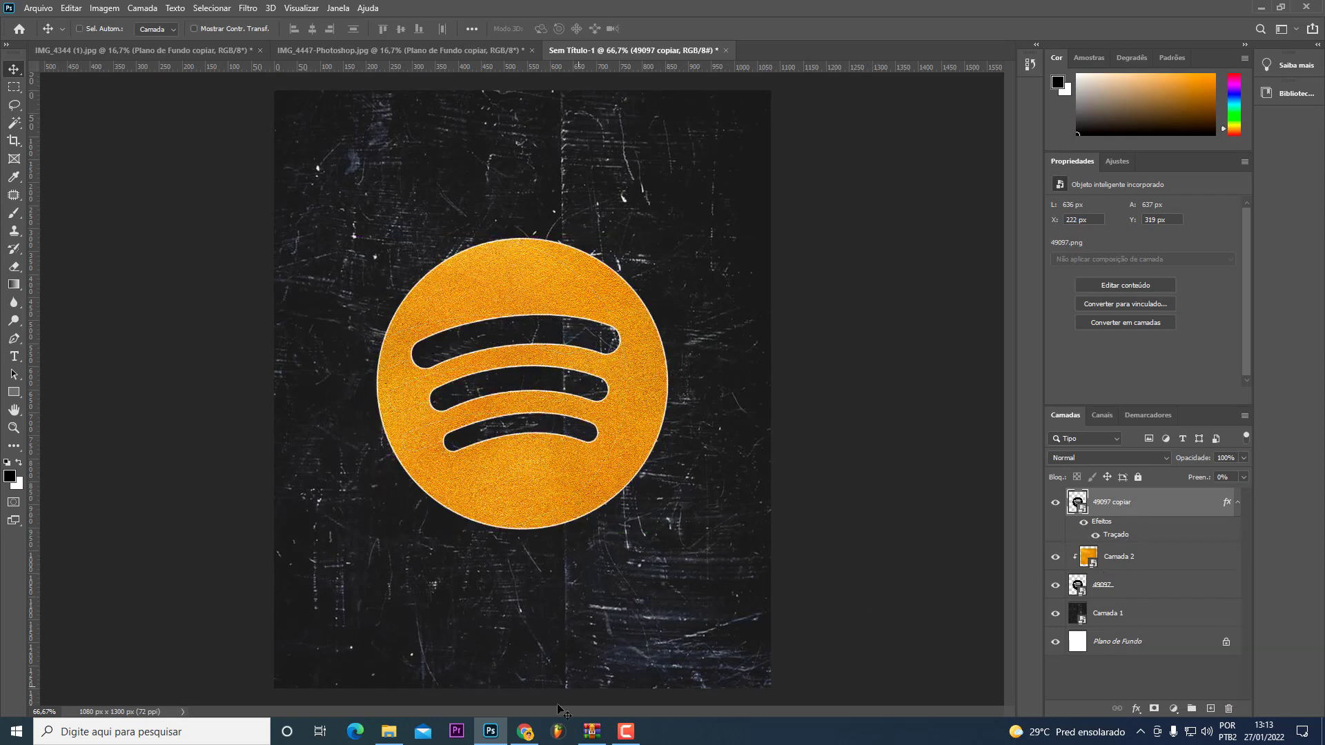
Step: Drag the crouching man's Plano de Fundo copiar cutout from IMG_4344 (1) into the flyer
click(141, 50)
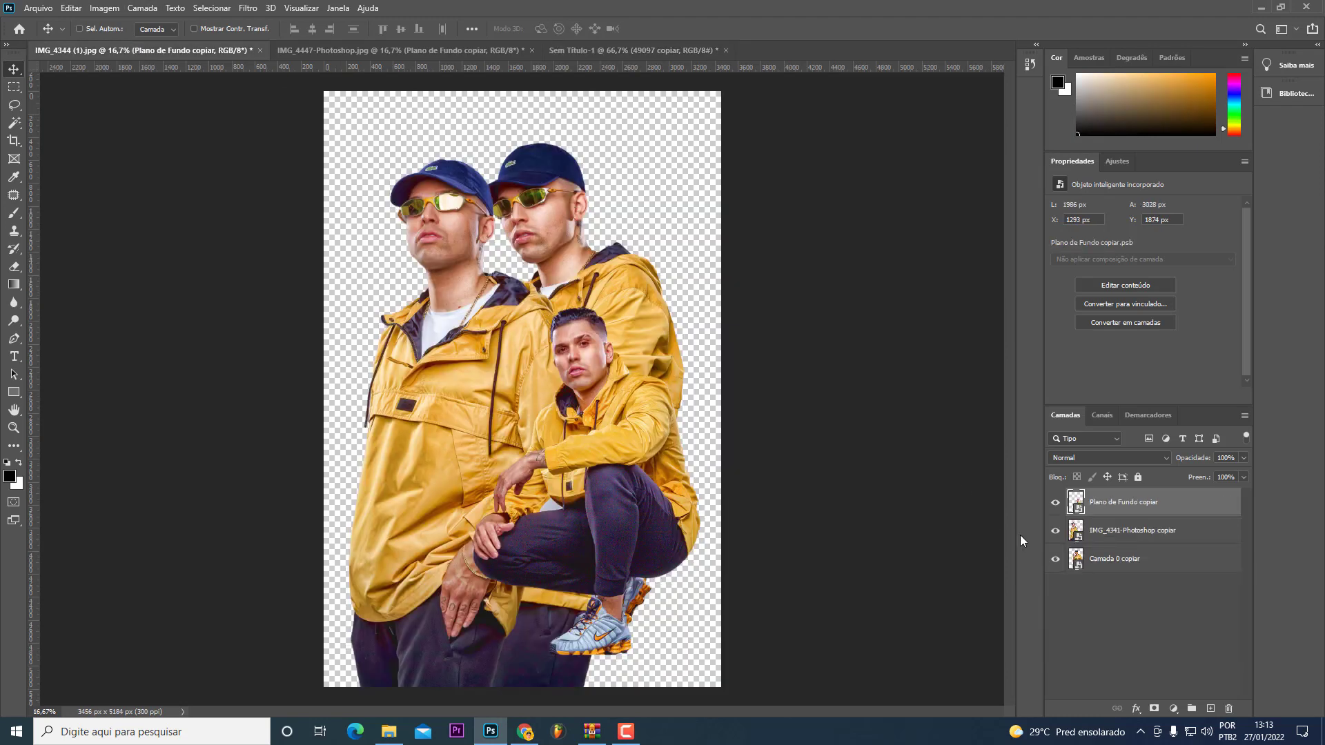
click(1118, 529)
click(1121, 560)
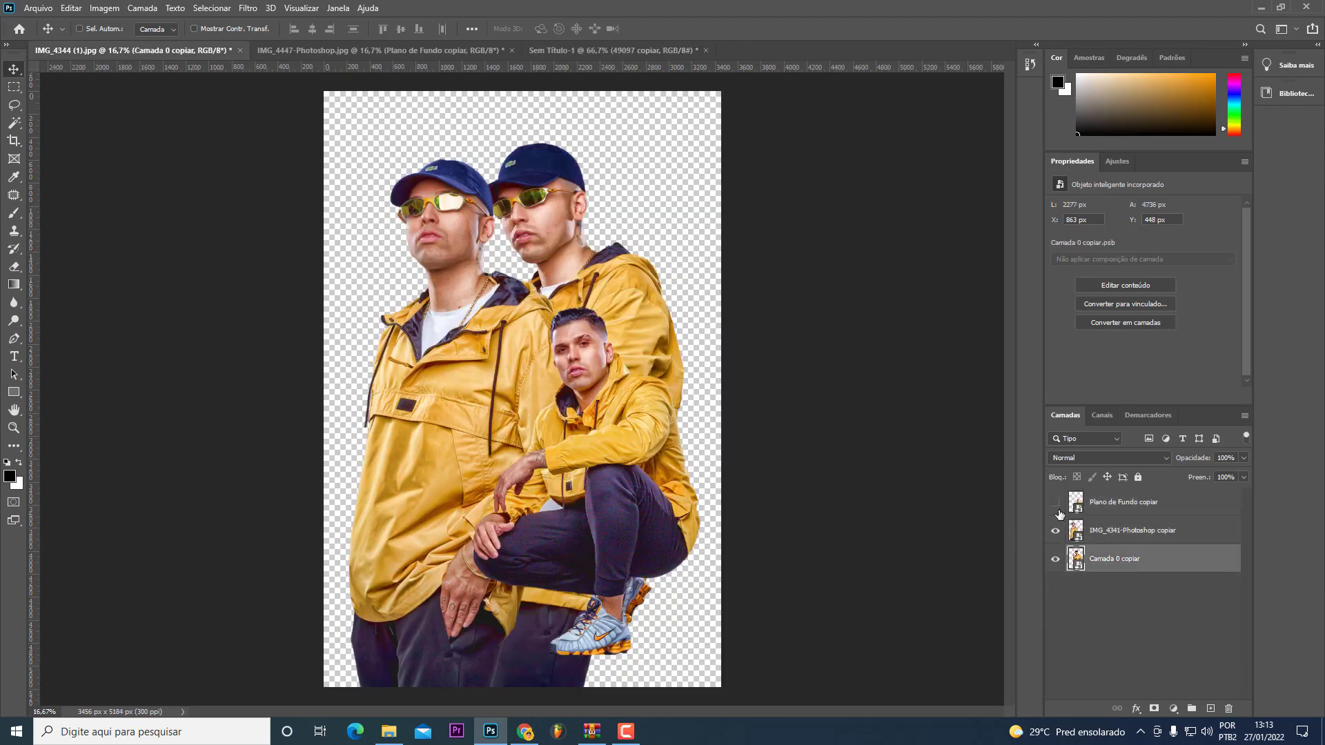
click(1055, 502)
mouse_move(1121, 502)
mouse_down()
mouse_move(624, 46)
mouse_move(752, 414)
mouse_up()
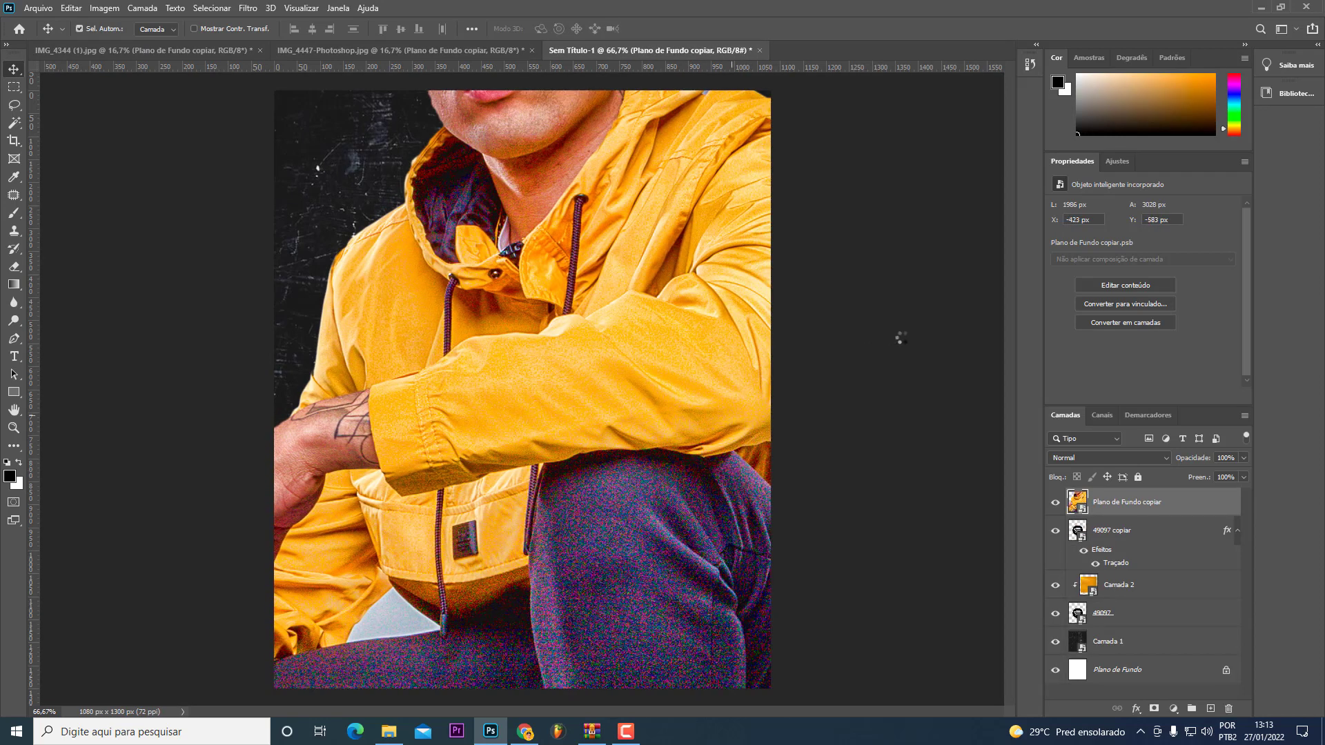
Step: Scale the crouching man down and centre him below the gold logo
key(ctrl+t)
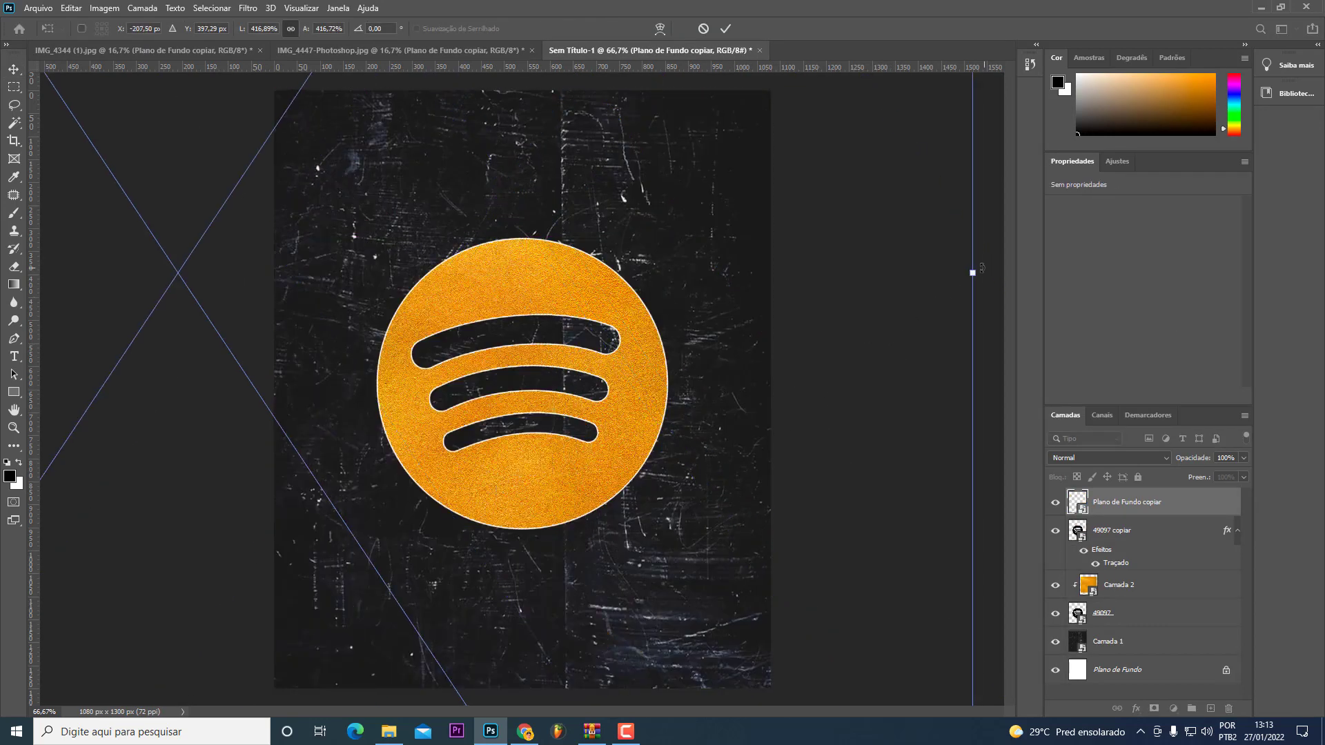
mouse_move(981, 268)
mouse_down()
mouse_move(516, 388)
mouse_move(371, 398)
mouse_move(752, 426)
mouse_move(579, 383)
mouse_up()
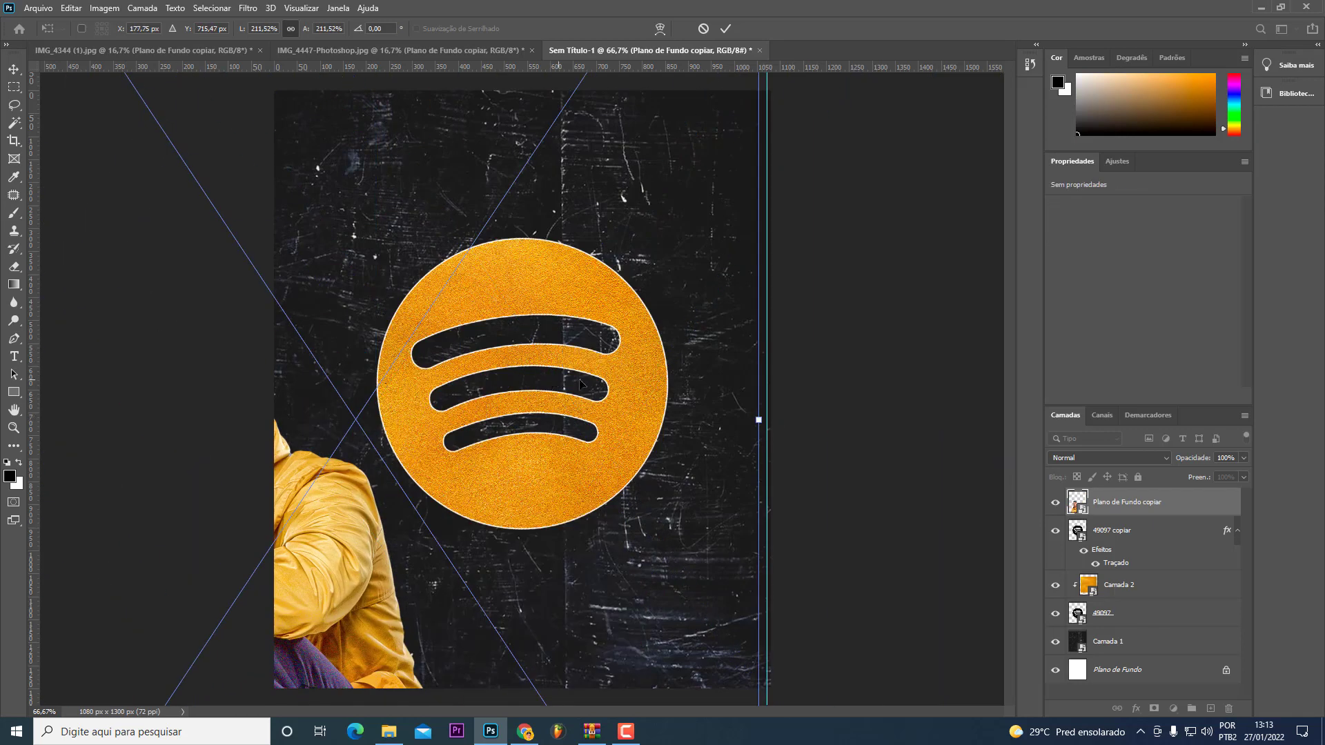
mouse_move(758, 417)
mouse_down()
mouse_move(601, 530)
mouse_move(899, 526)
mouse_up()
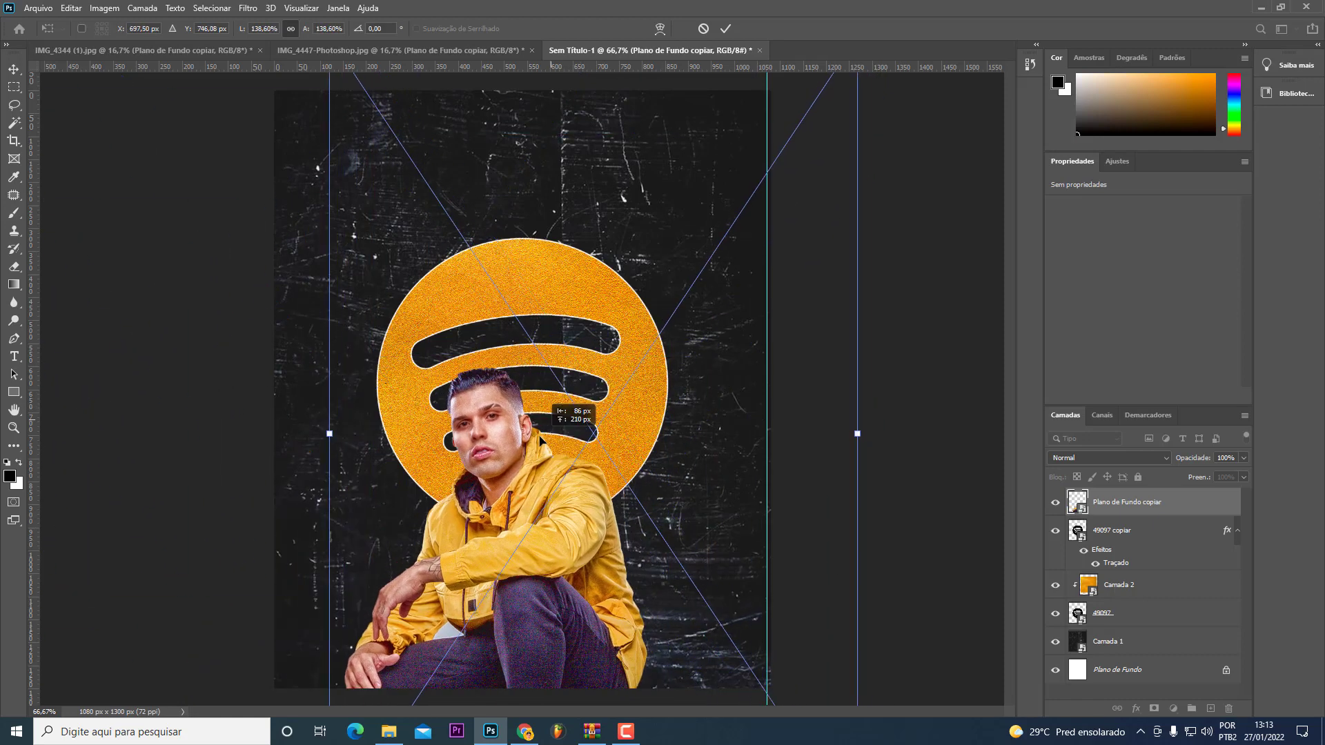
drag(580, 534, 537, 440)
key(Return)
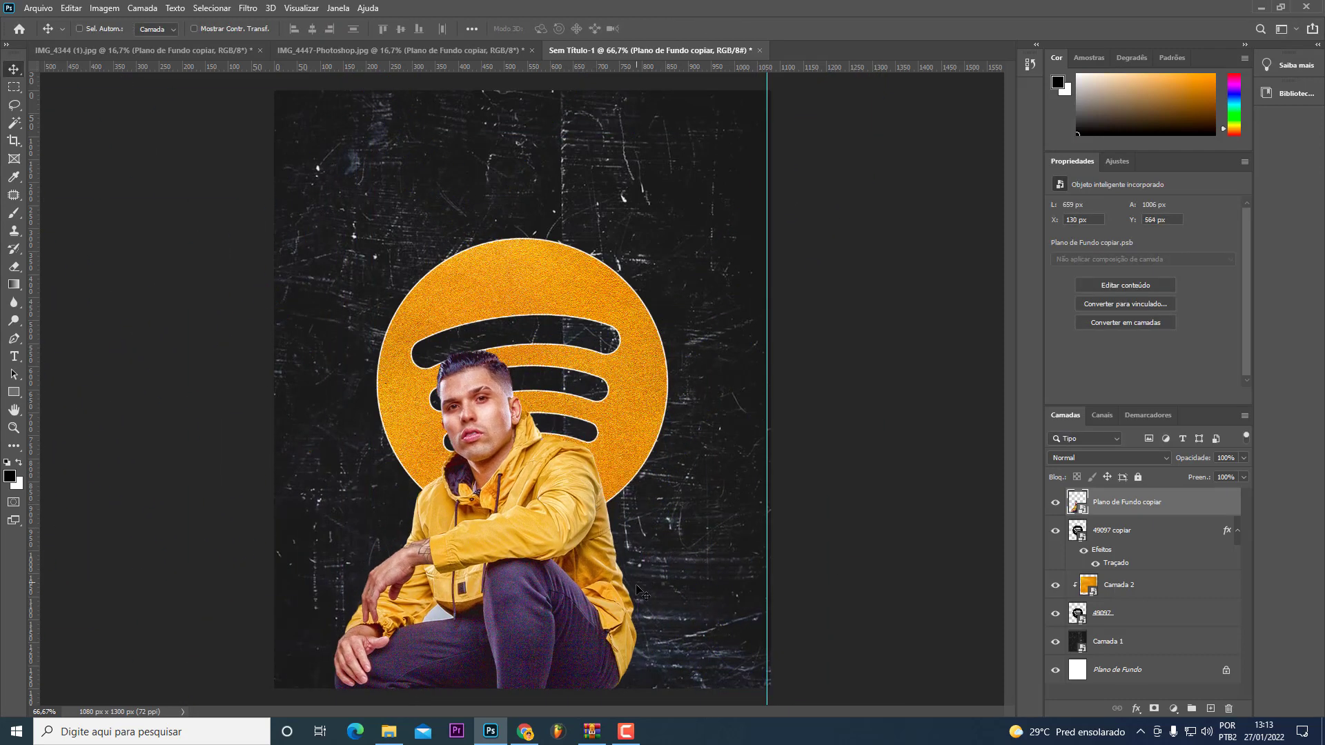
Step: Enlarge the selected gold Spotify logo layers and shift them left
click(1133, 582)
ctrl+click(1131, 613)
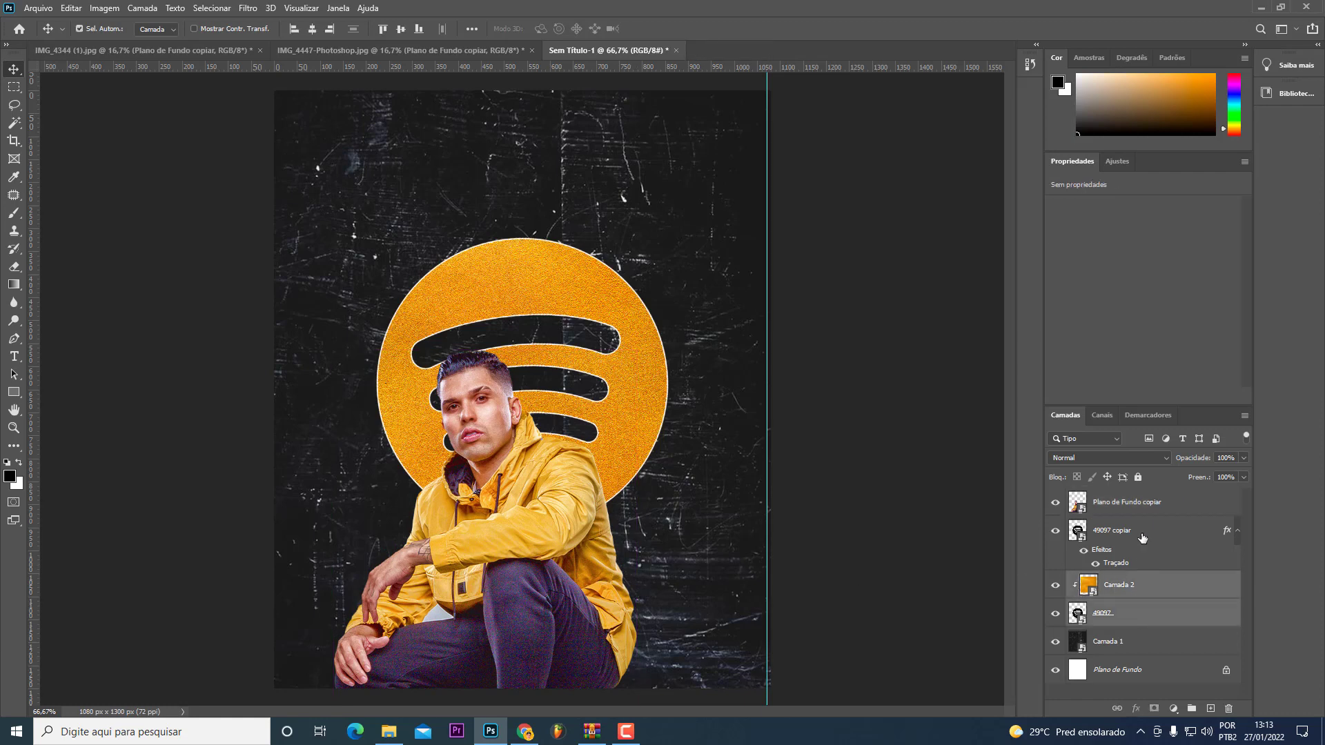
ctrl+click(1142, 533)
key(ctrl+t)
drag(752, 373, 861, 372)
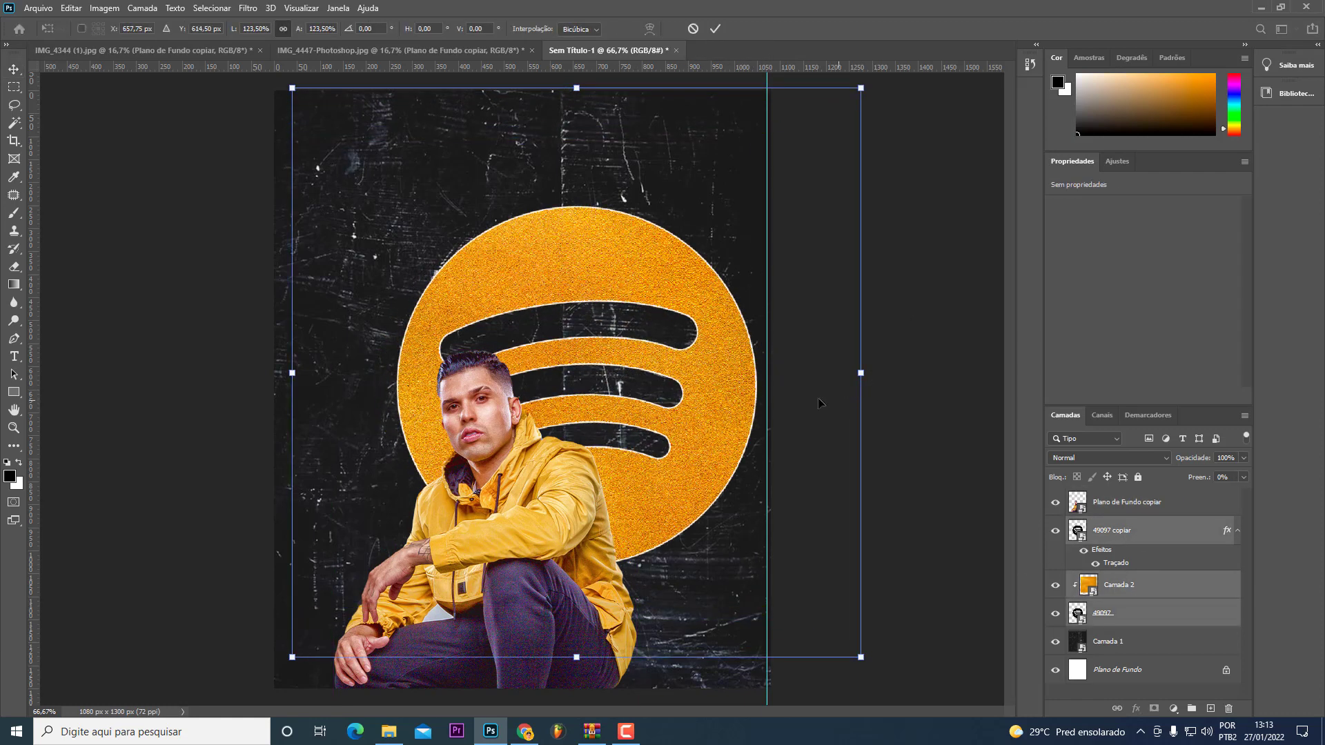
mouse_move(711, 466)
mouse_down()
mouse_move(658, 466)
mouse_move(670, 457)
mouse_up()
key(Return)
Step: Rotate the logo about 6° and nudge the crouching man slightly right
key(ctrl+t)
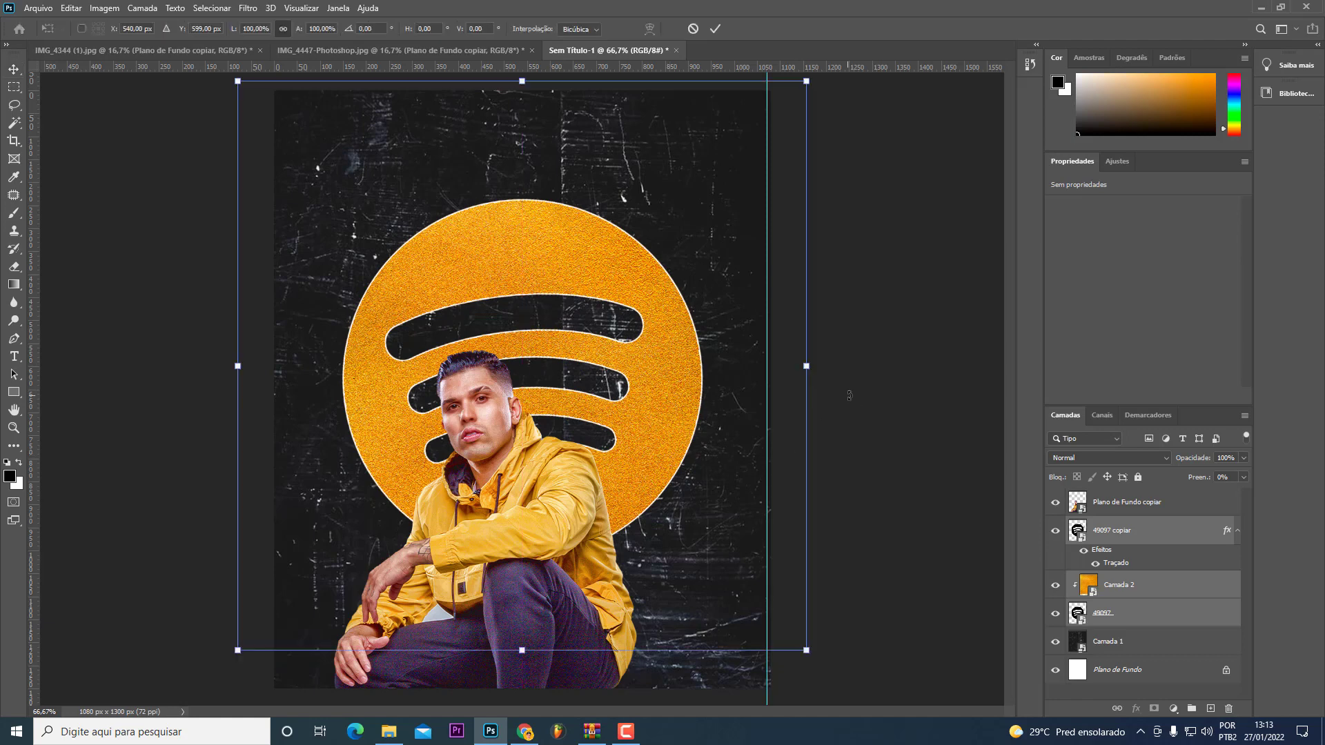
drag(878, 427, 868, 469)
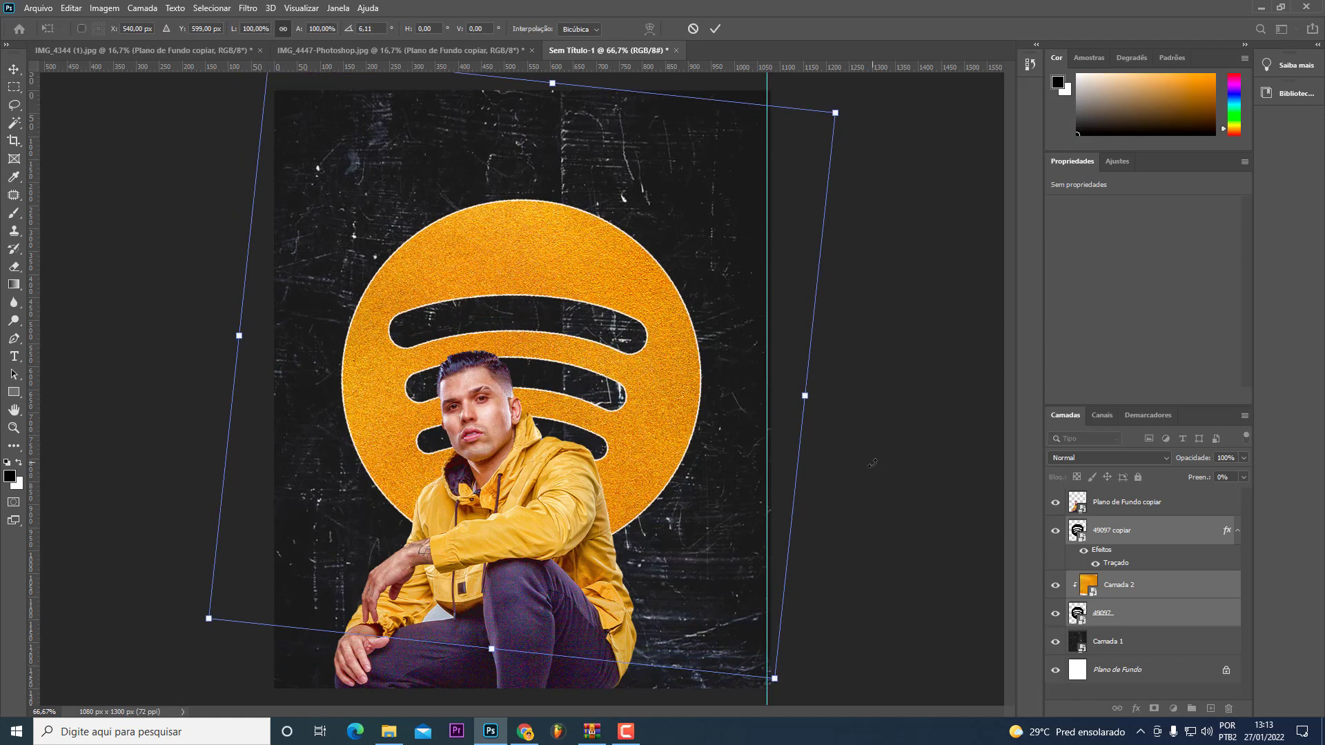
key(Return)
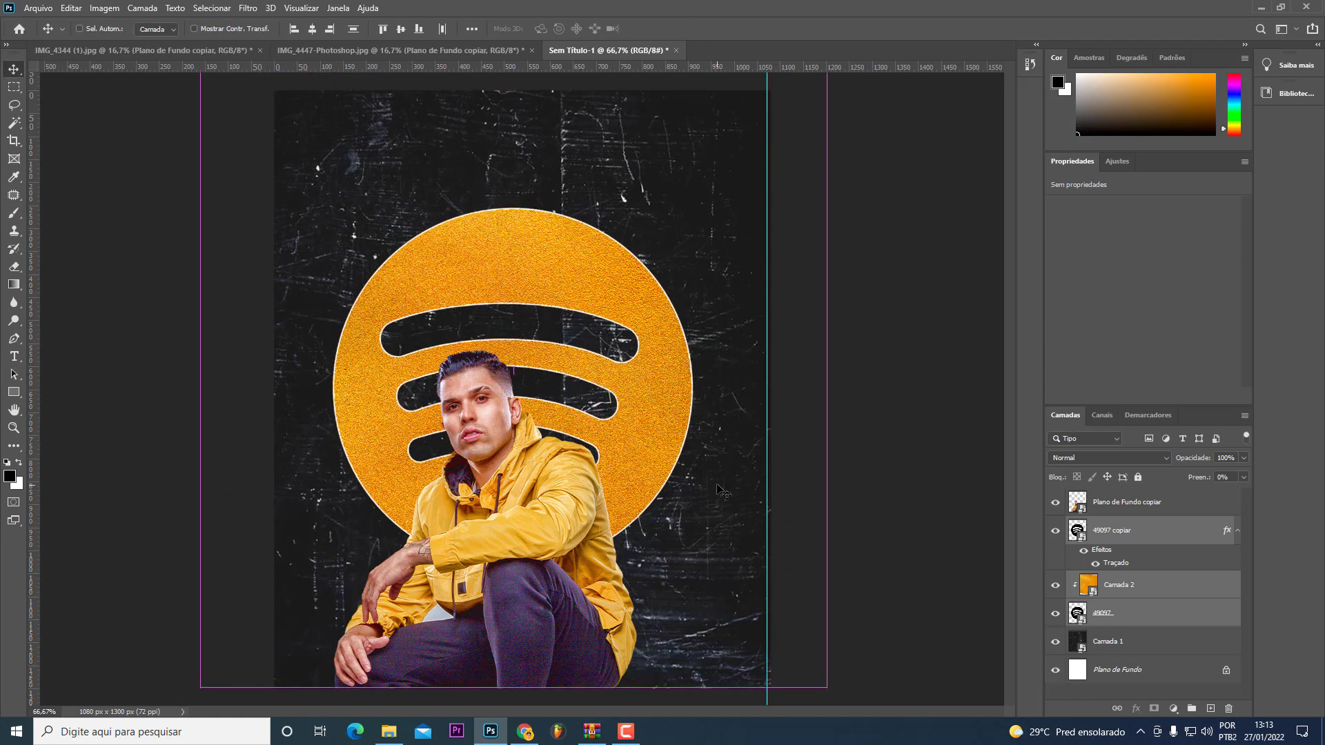
drag(644, 497, 654, 497)
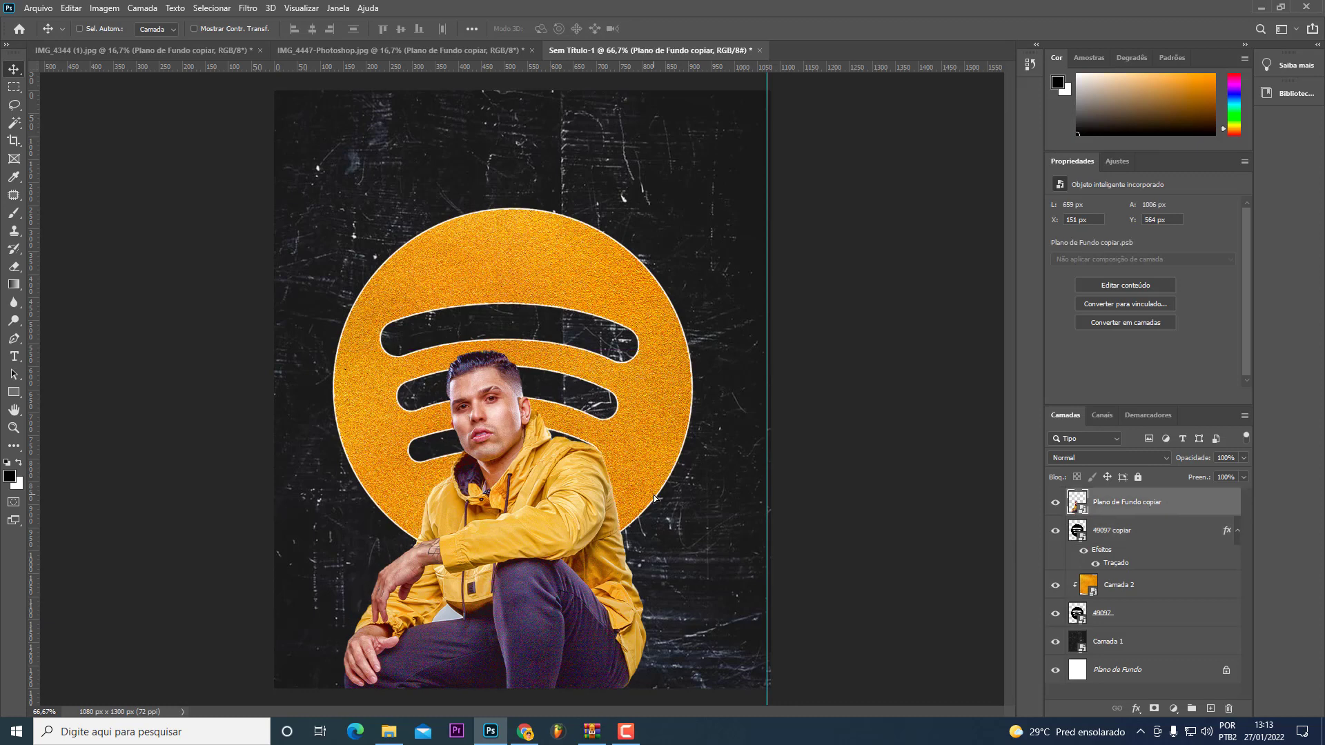
Step: Apply a Camera Raw filter to the crouching man: Saturation -71, Clarity +56, Contrast +59
click(249, 8)
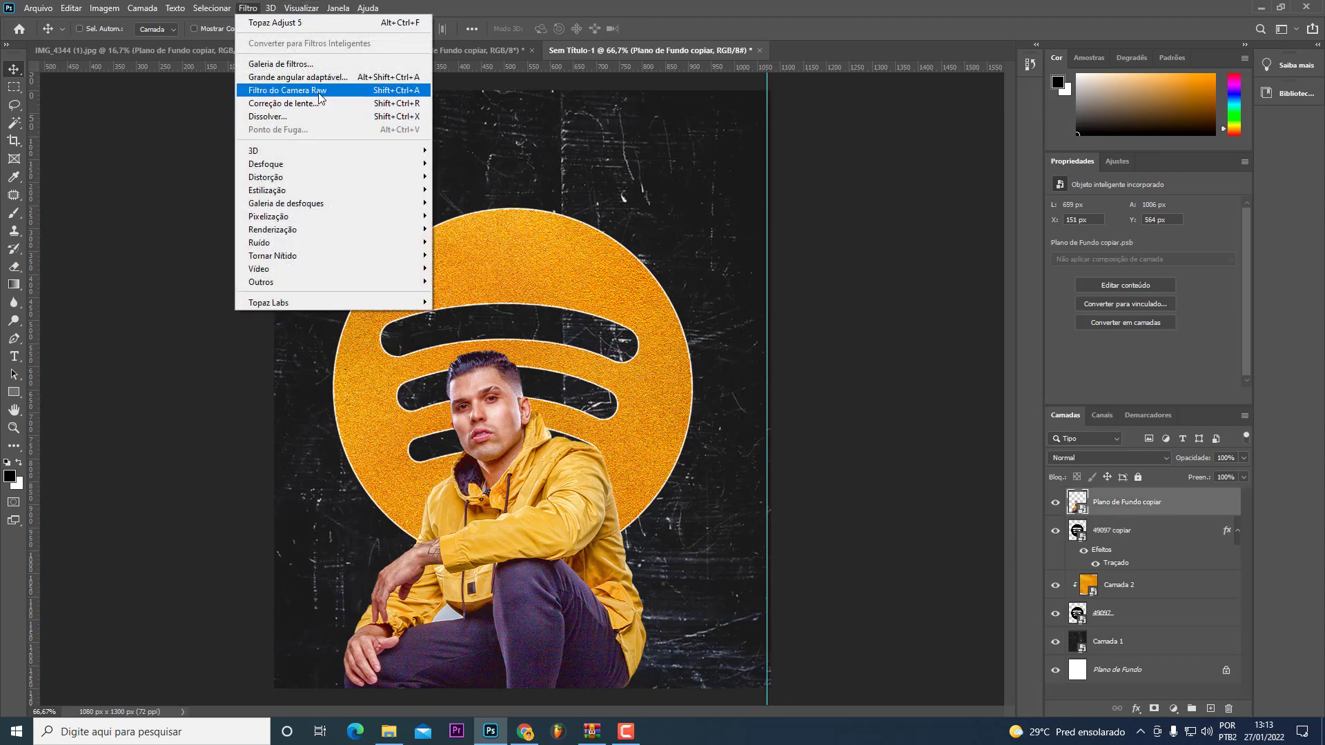
click(320, 96)
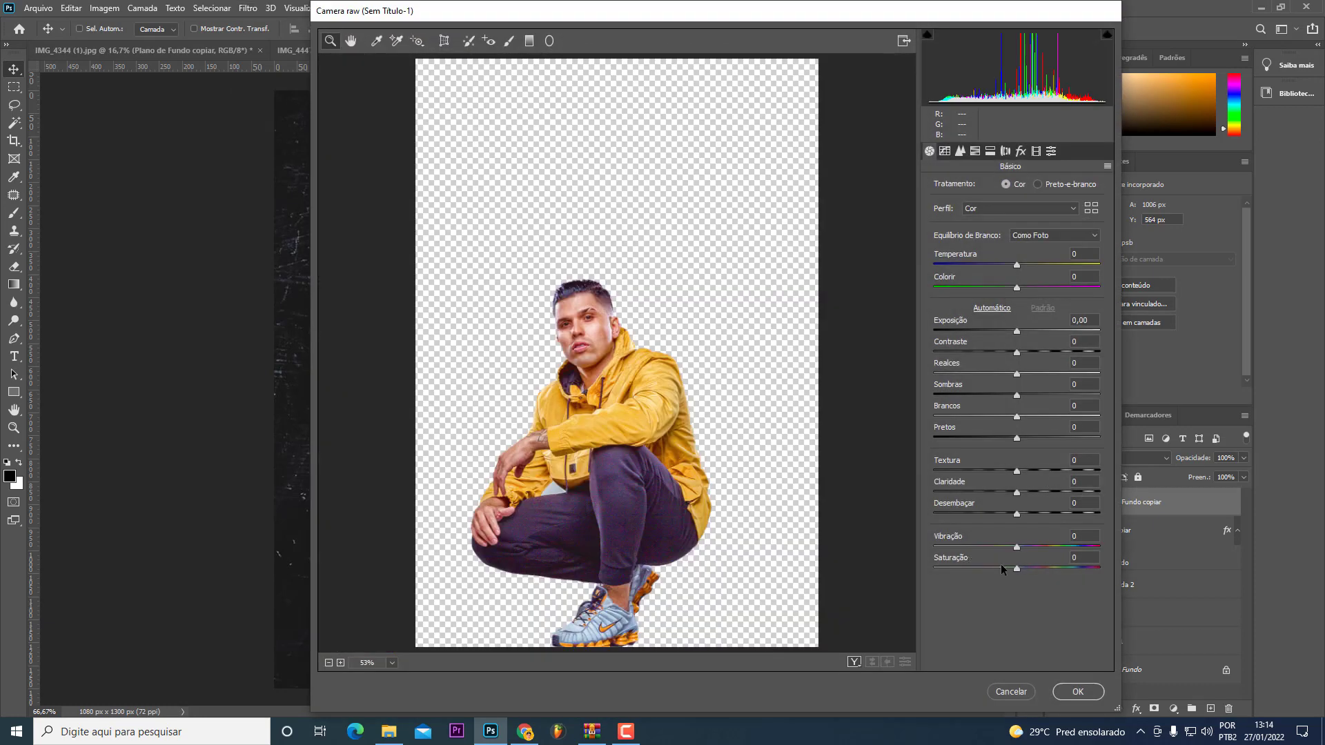
mouse_move(1016, 568)
mouse_down()
mouse_move(965, 568)
mouse_move(983, 568)
mouse_up()
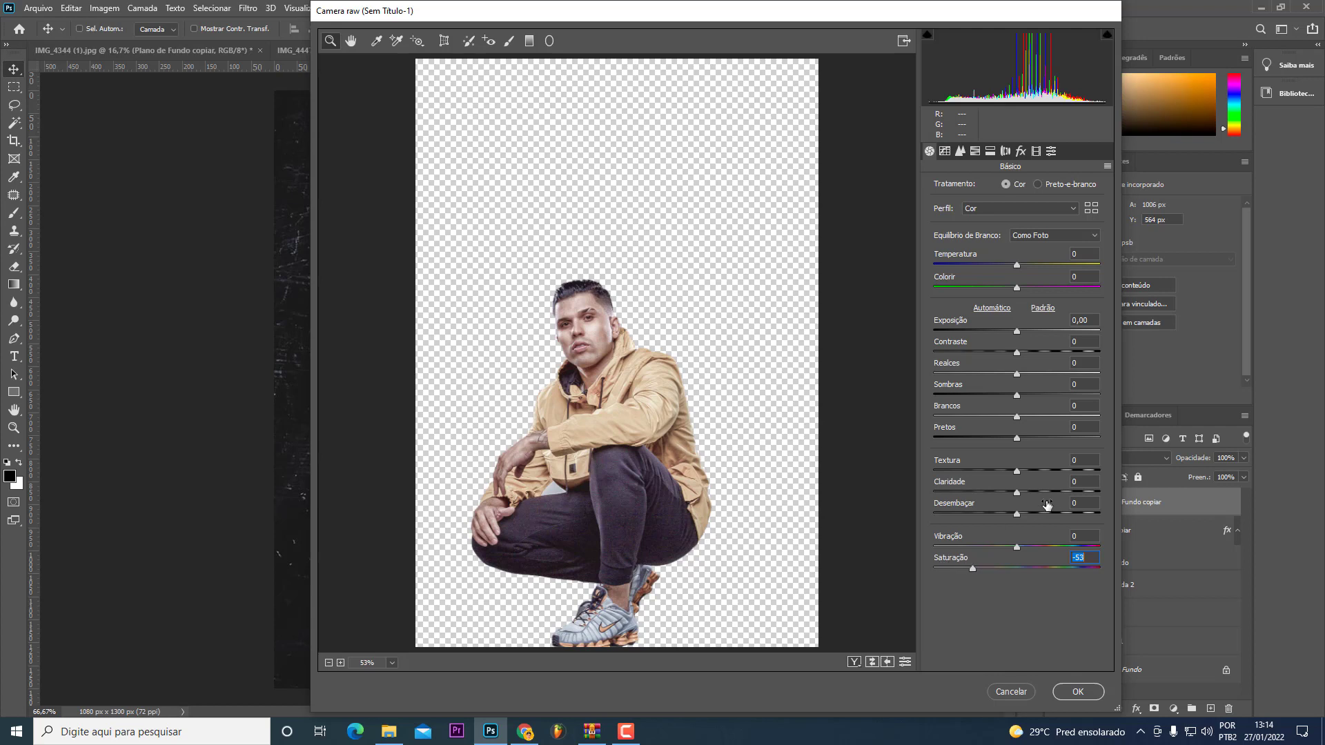
drag(1024, 493, 1066, 494)
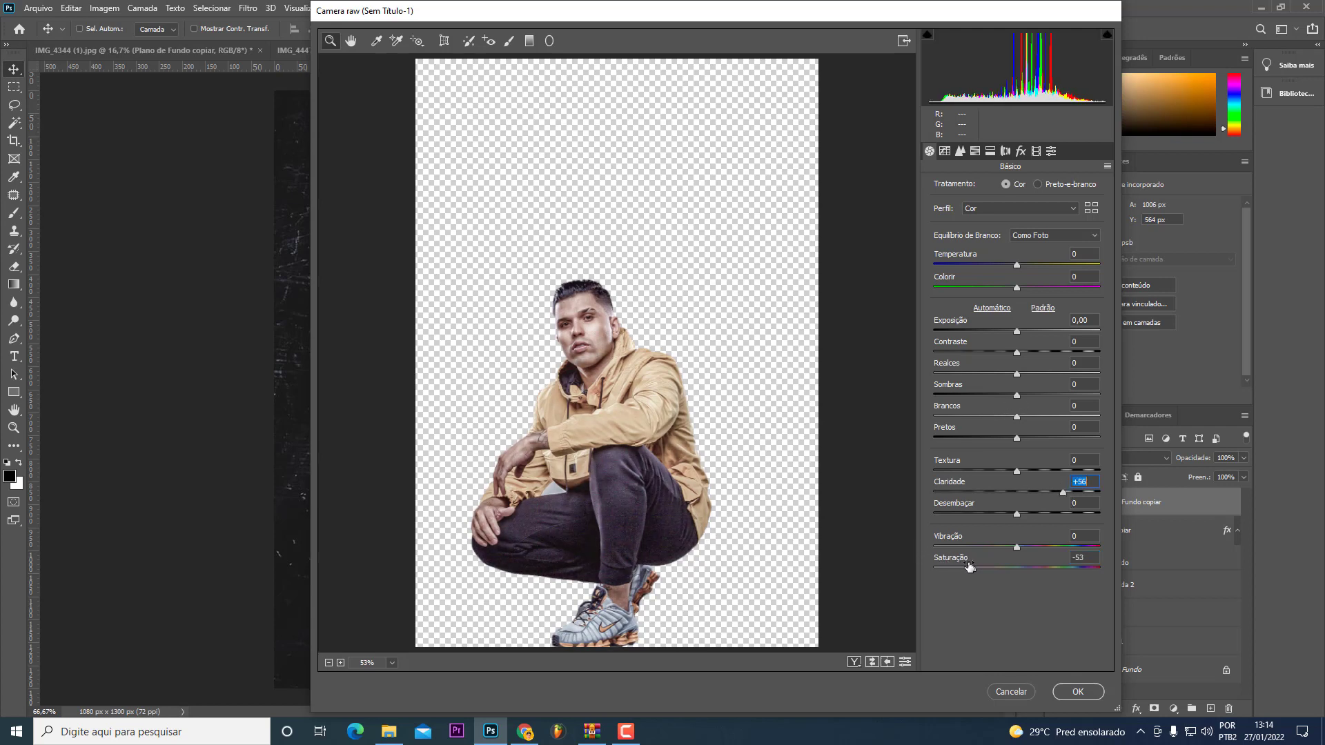
mouse_move(969, 567)
mouse_down()
mouse_move(942, 567)
mouse_move(957, 568)
mouse_up()
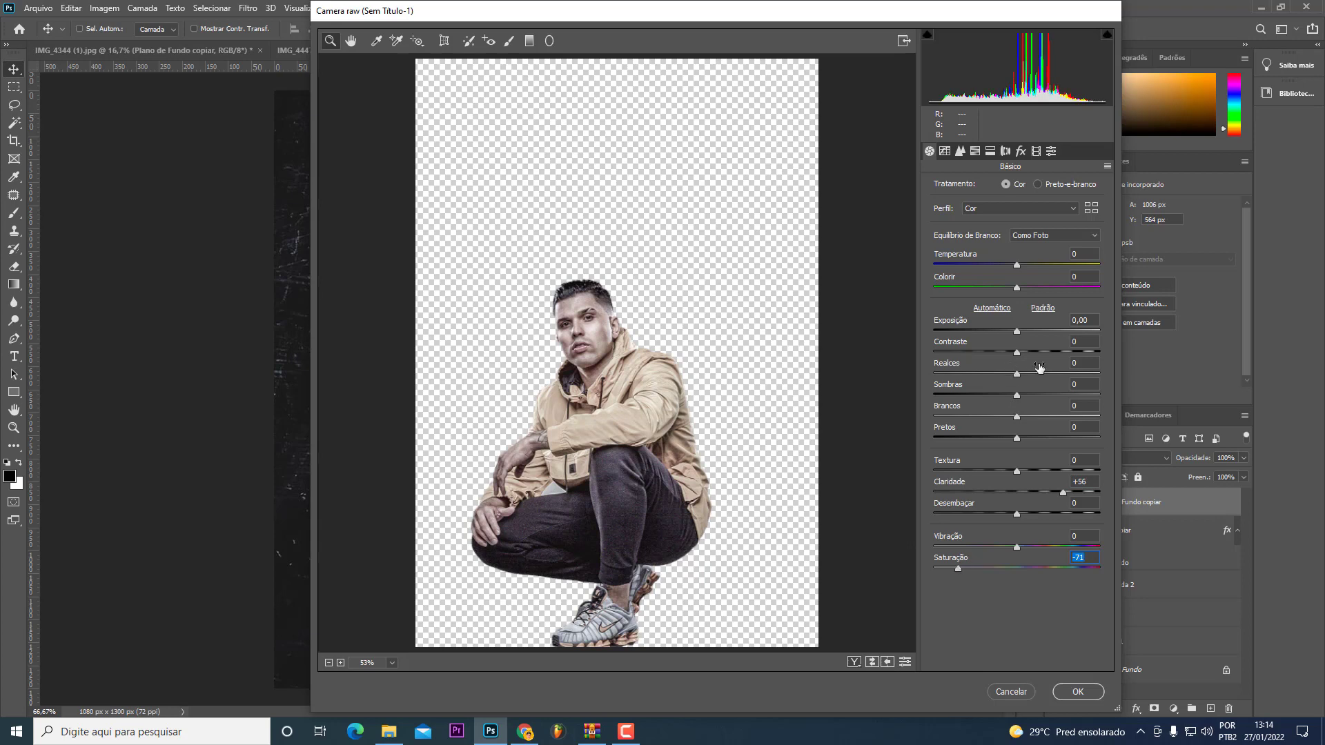
drag(1018, 351, 1066, 353)
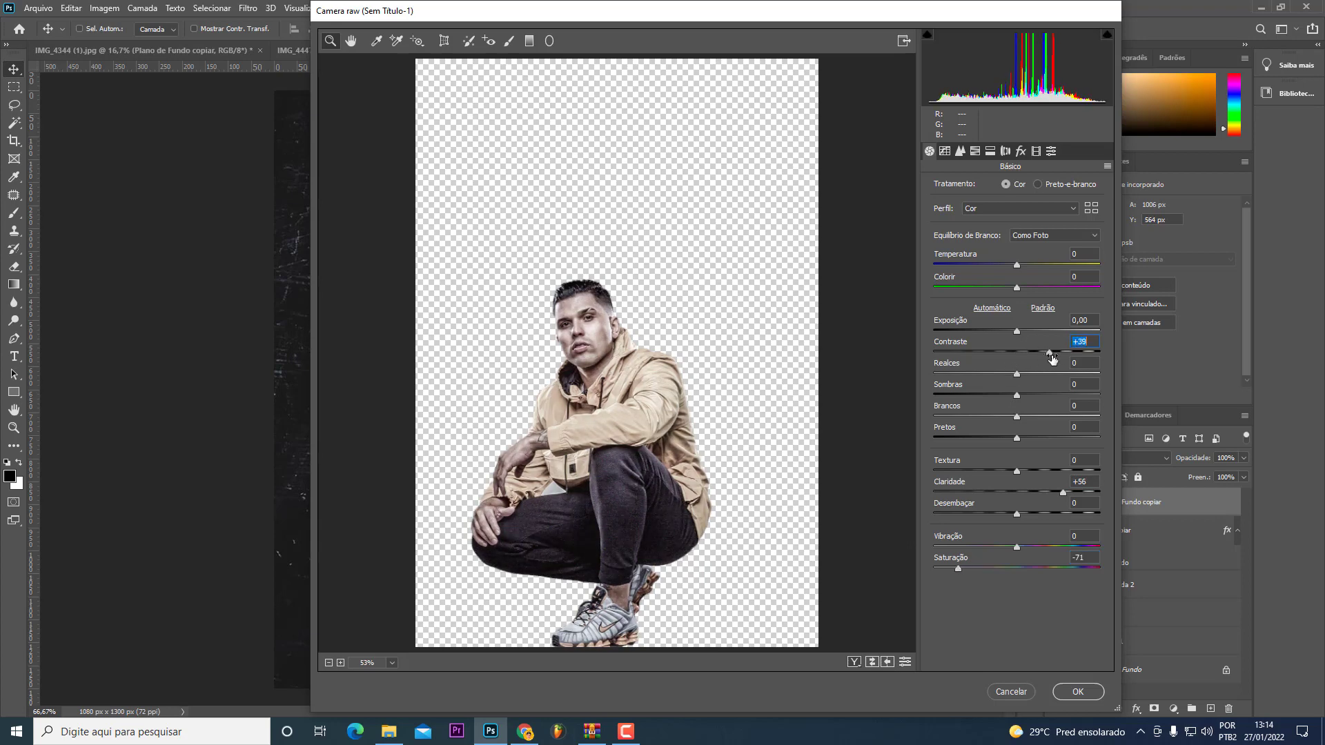
click(1086, 696)
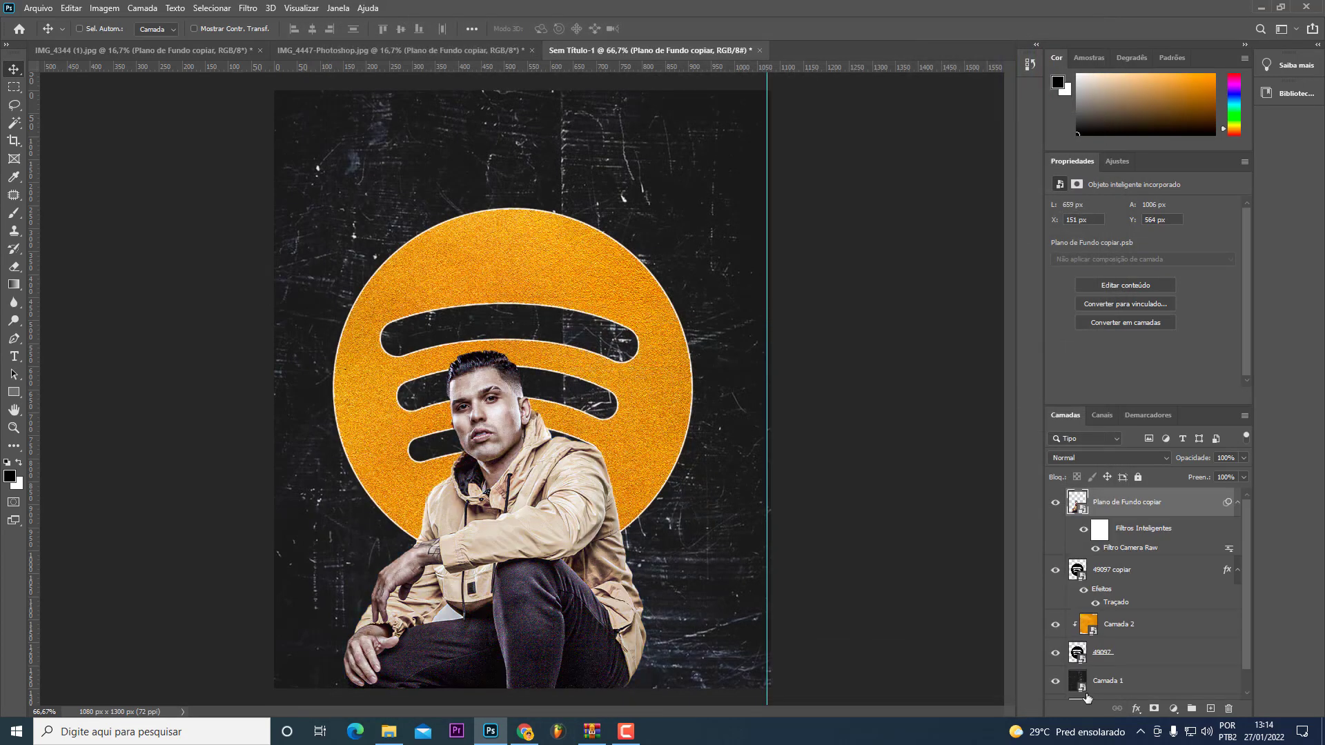
Step: Nudge the man right and add Camera Raw luminance noise reduction 45 and sharpening 33
drag(523, 495, 572, 537)
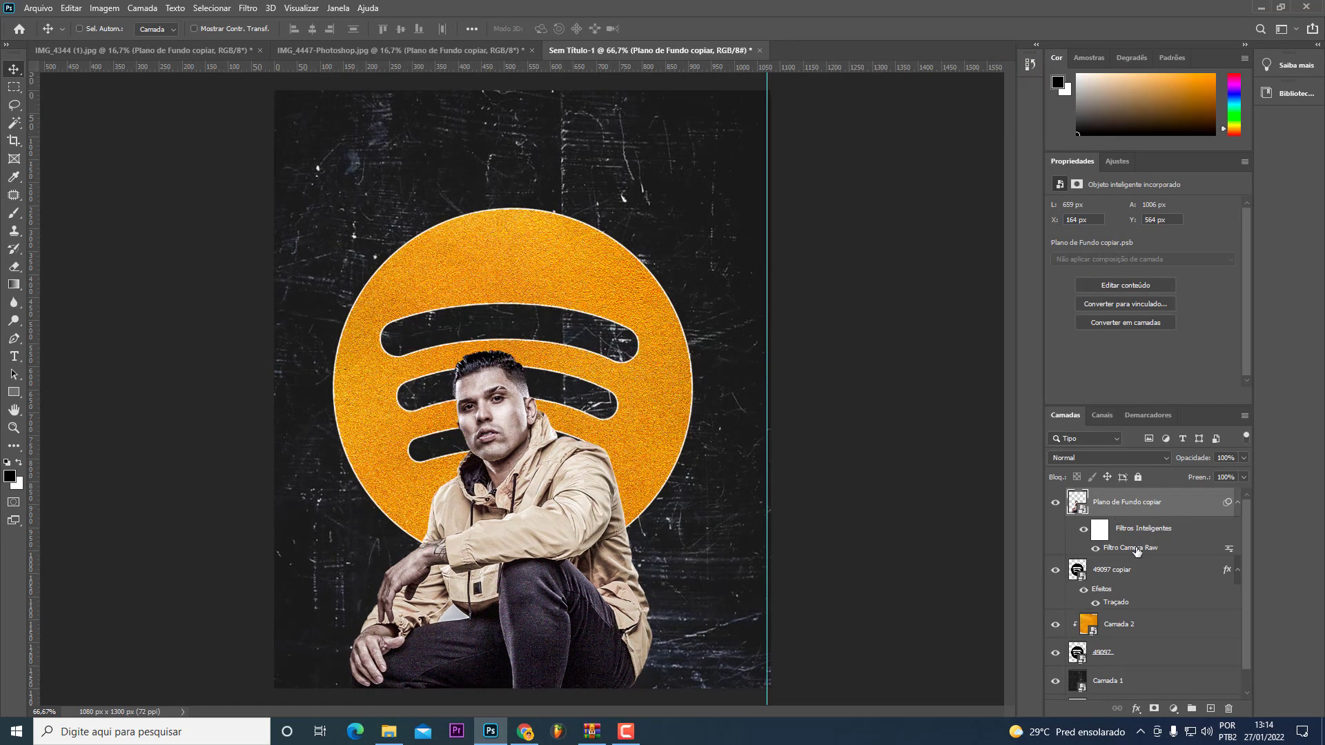
key(ctrl+shift+a)
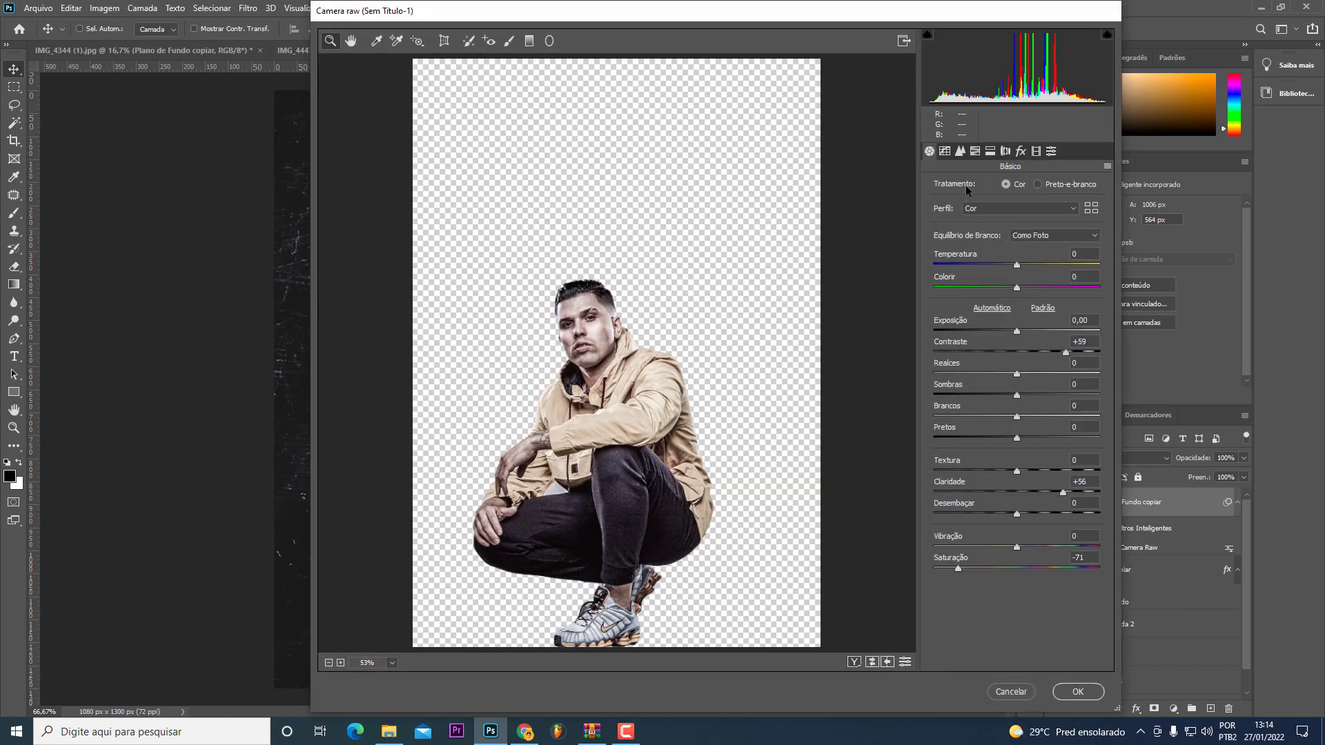
click(959, 151)
drag(995, 322, 1009, 324)
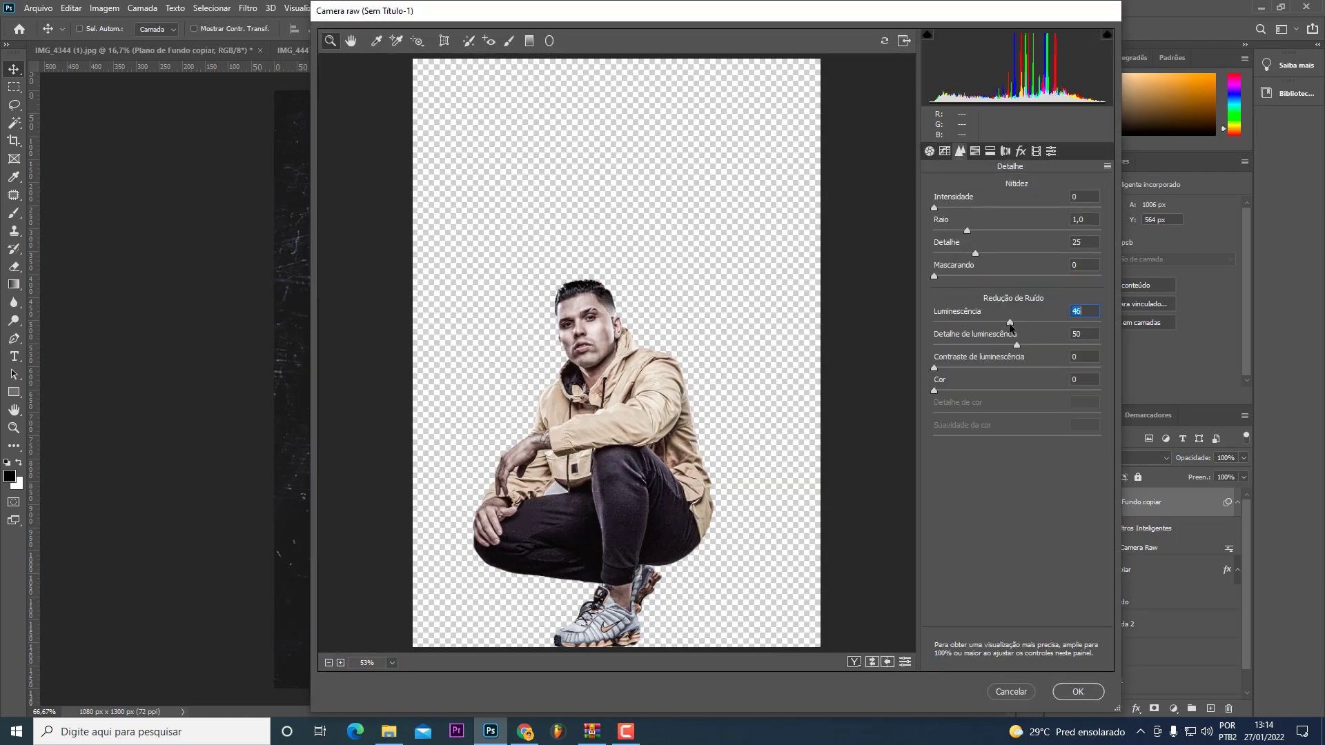
drag(945, 208, 970, 209)
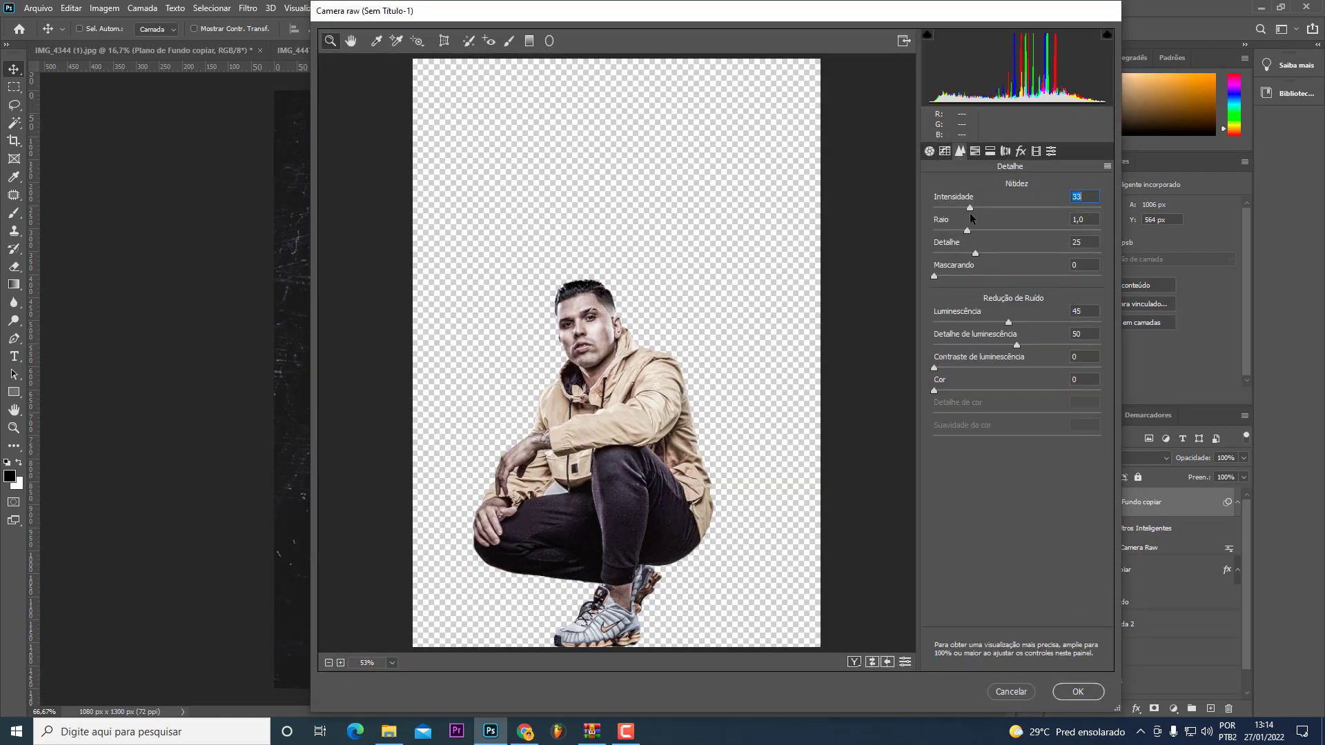
click(1077, 692)
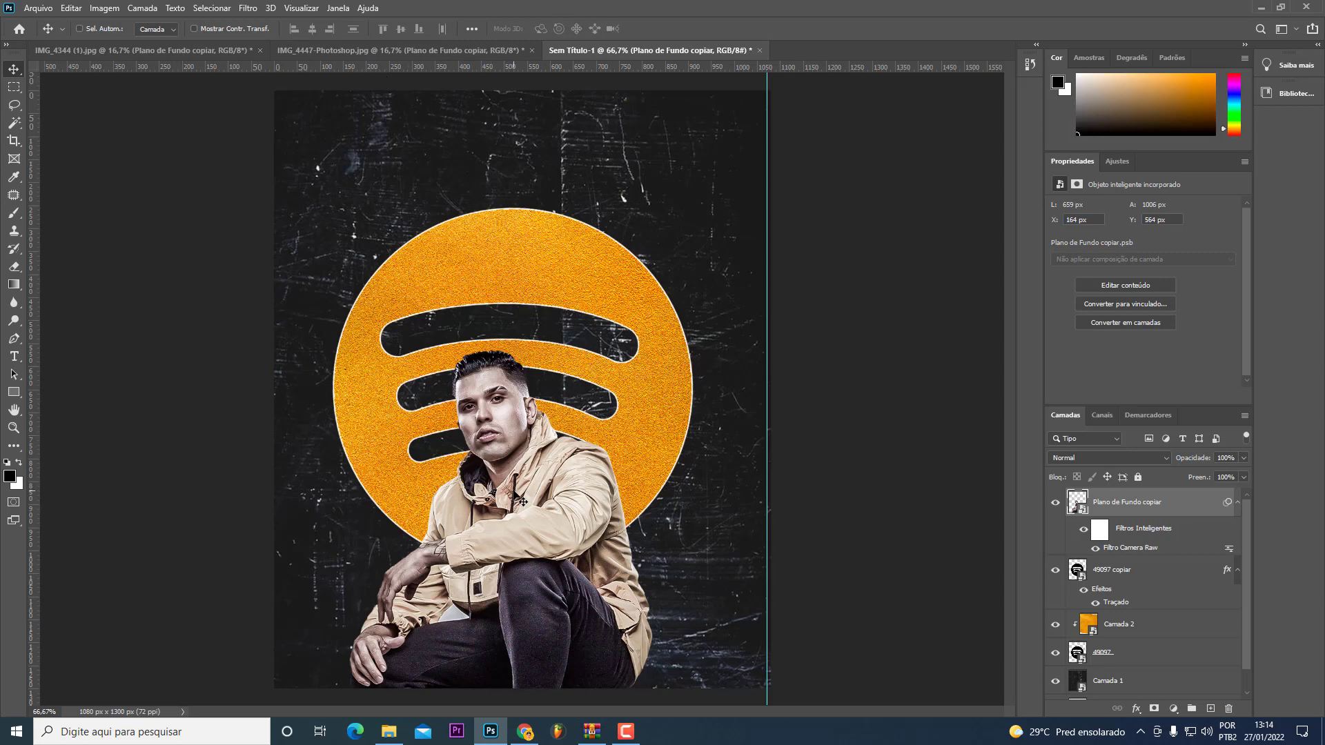
Step: Copy the praying man's Camada 0 copiar cutout from IMG_4344 (1) into the flyer
click(446, 51)
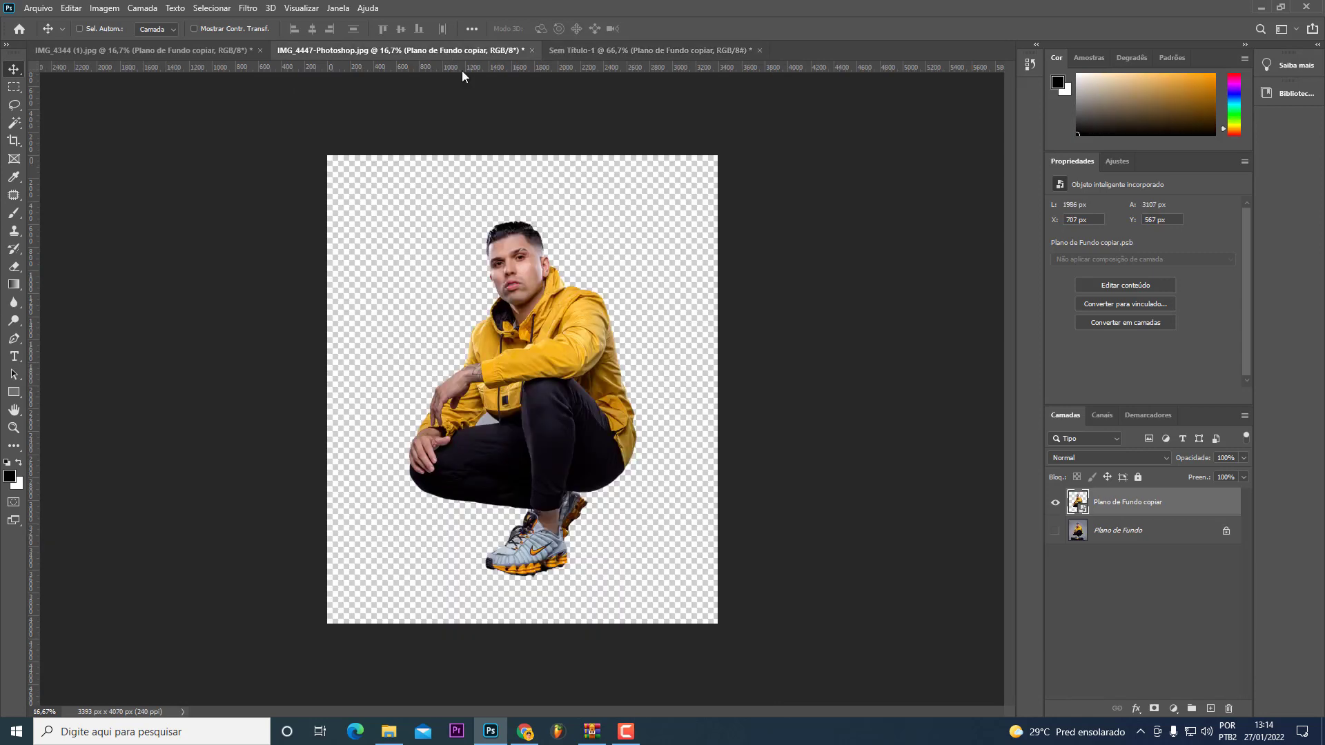
click(115, 50)
click(1186, 532)
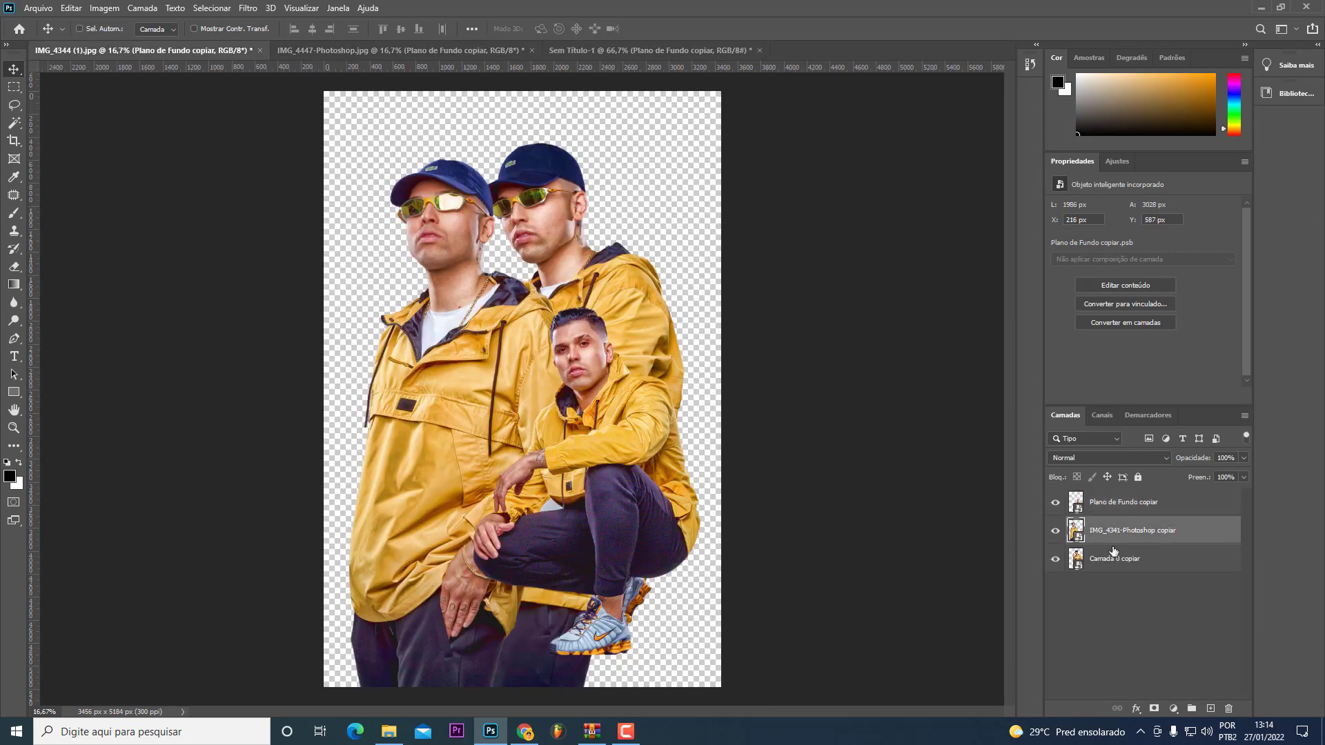
drag(598, 433, 487, 482)
click(1114, 559)
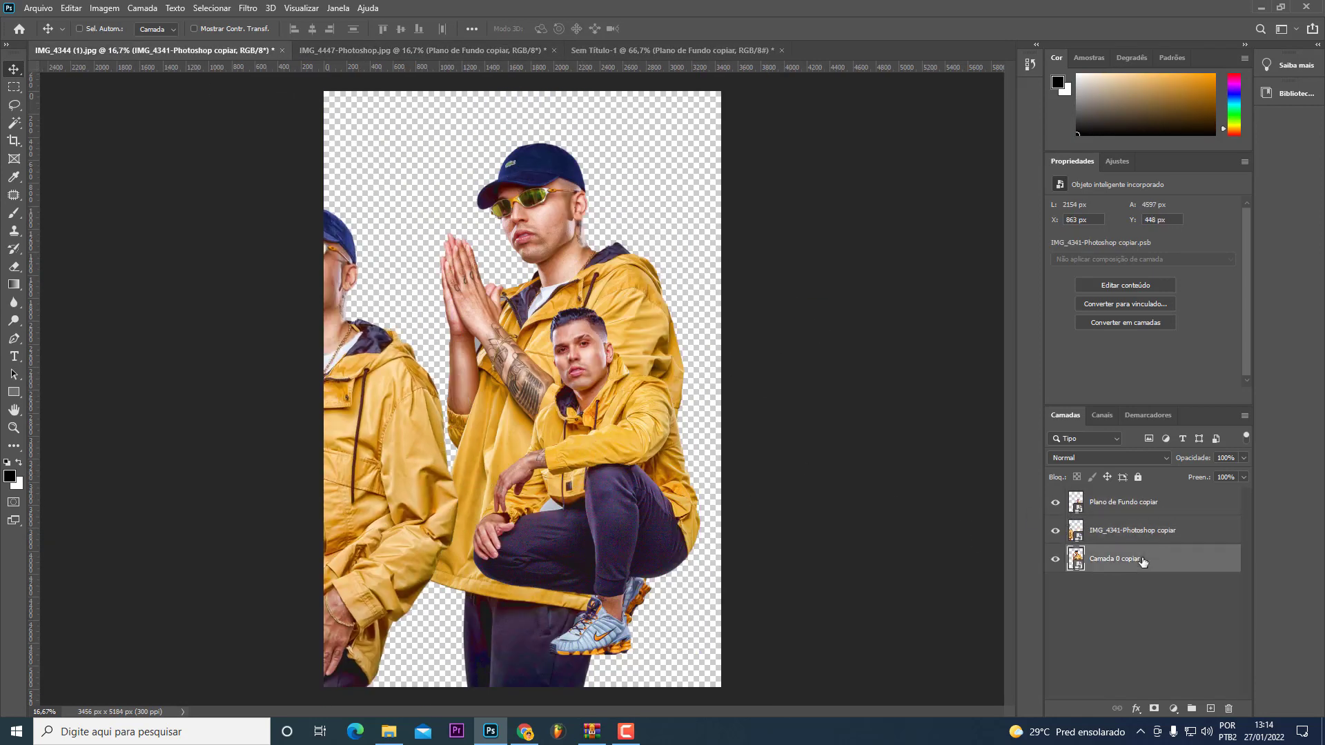
mouse_move(1162, 558)
mouse_down()
mouse_move(654, 45)
mouse_move(665, 469)
mouse_up()
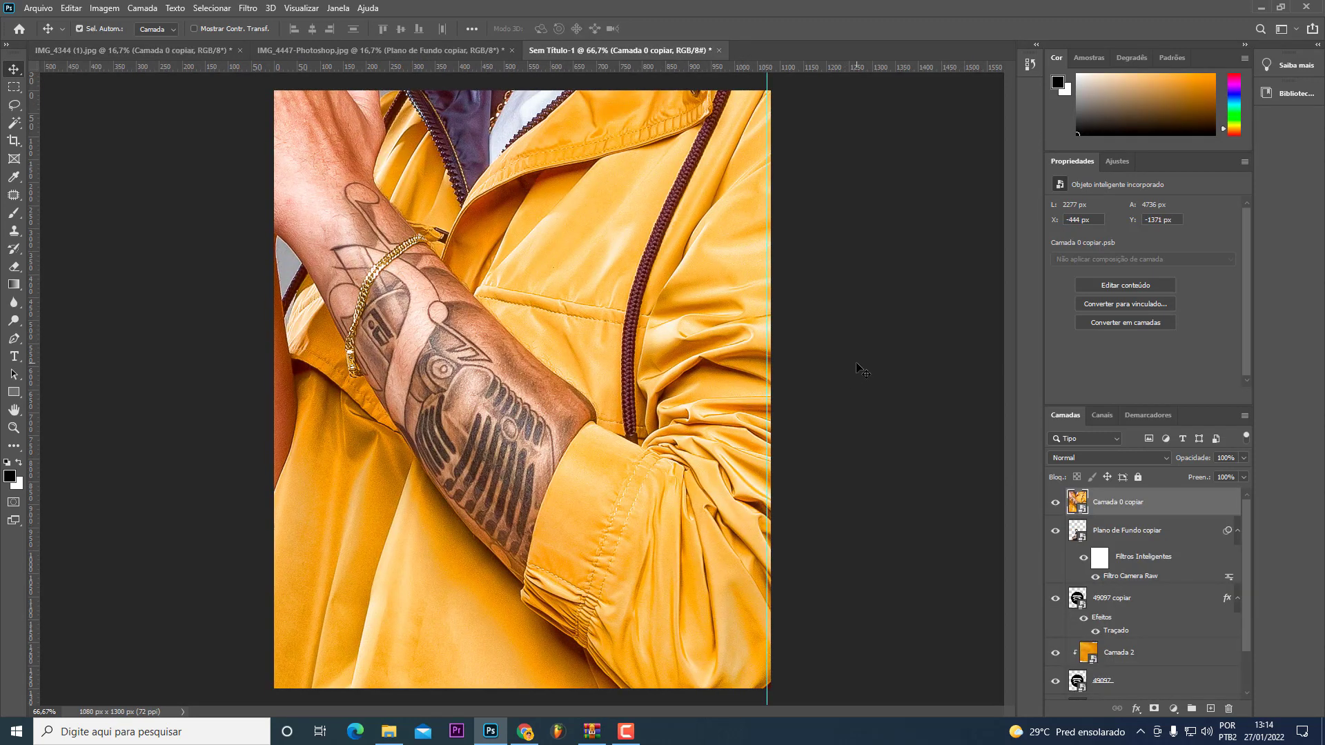
Step: Scale the praying man down, place him over the gold circle behind the crouching man
key(ctrl+t)
key(ctrl+minus)
key(ctrl+minus)
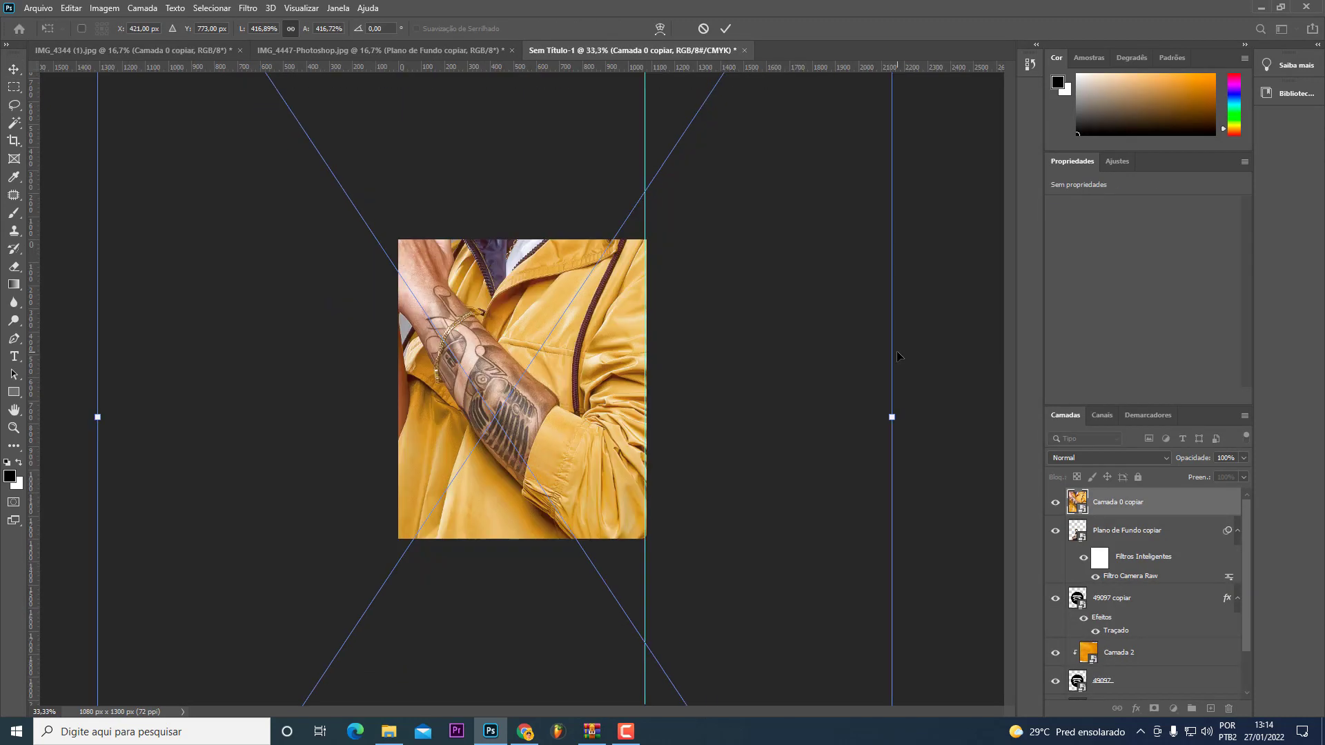
mouse_move(899, 409)
mouse_down()
mouse_move(125, 416)
mouse_move(524, 441)
mouse_move(562, 467)
mouse_up()
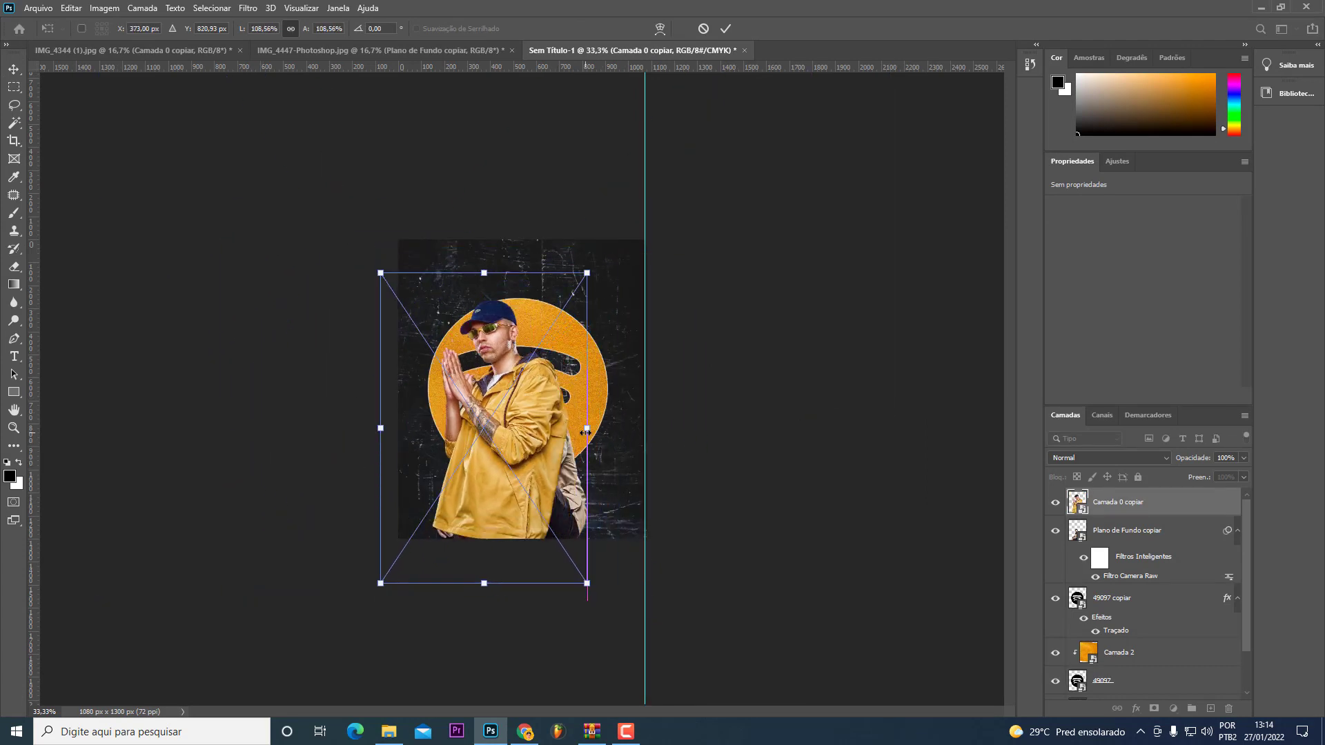
key(Return)
drag(606, 419, 587, 438)
key(ctrl+plus)
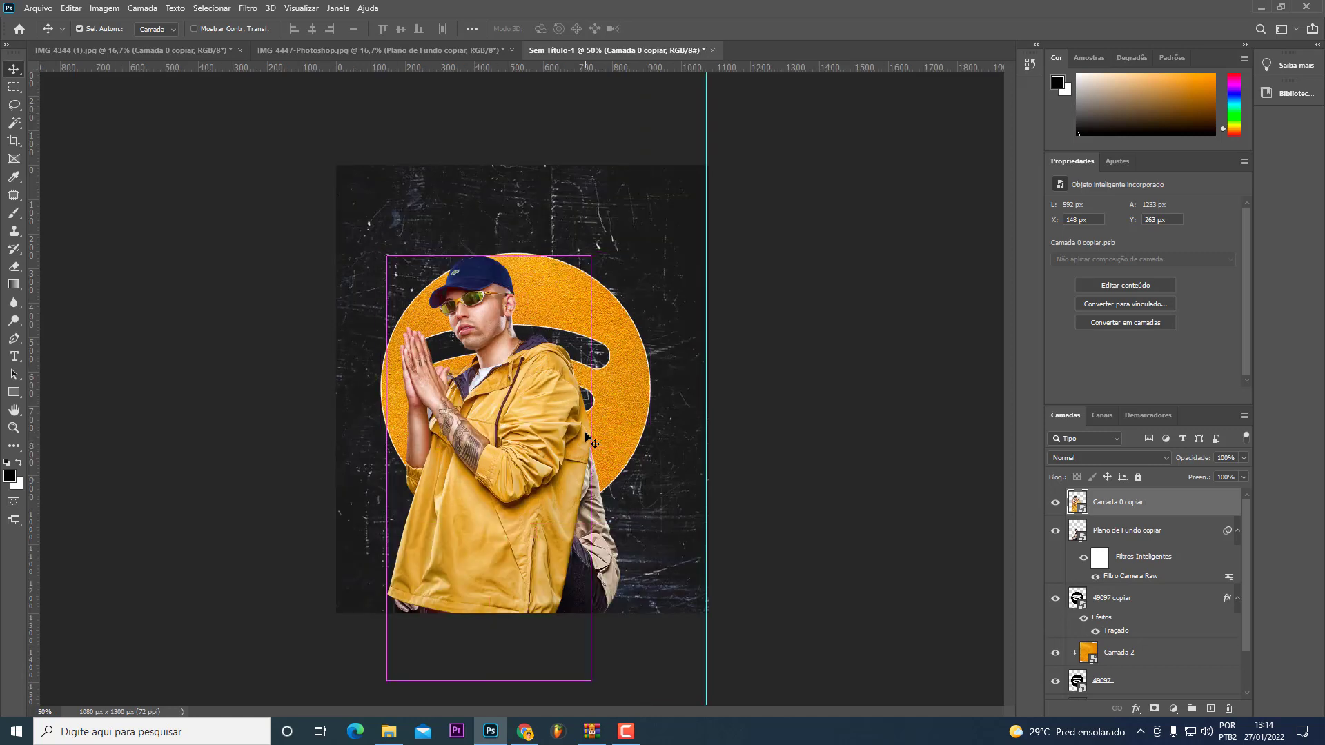
key(ctrl+plus)
key(ctrl+bracketleft)
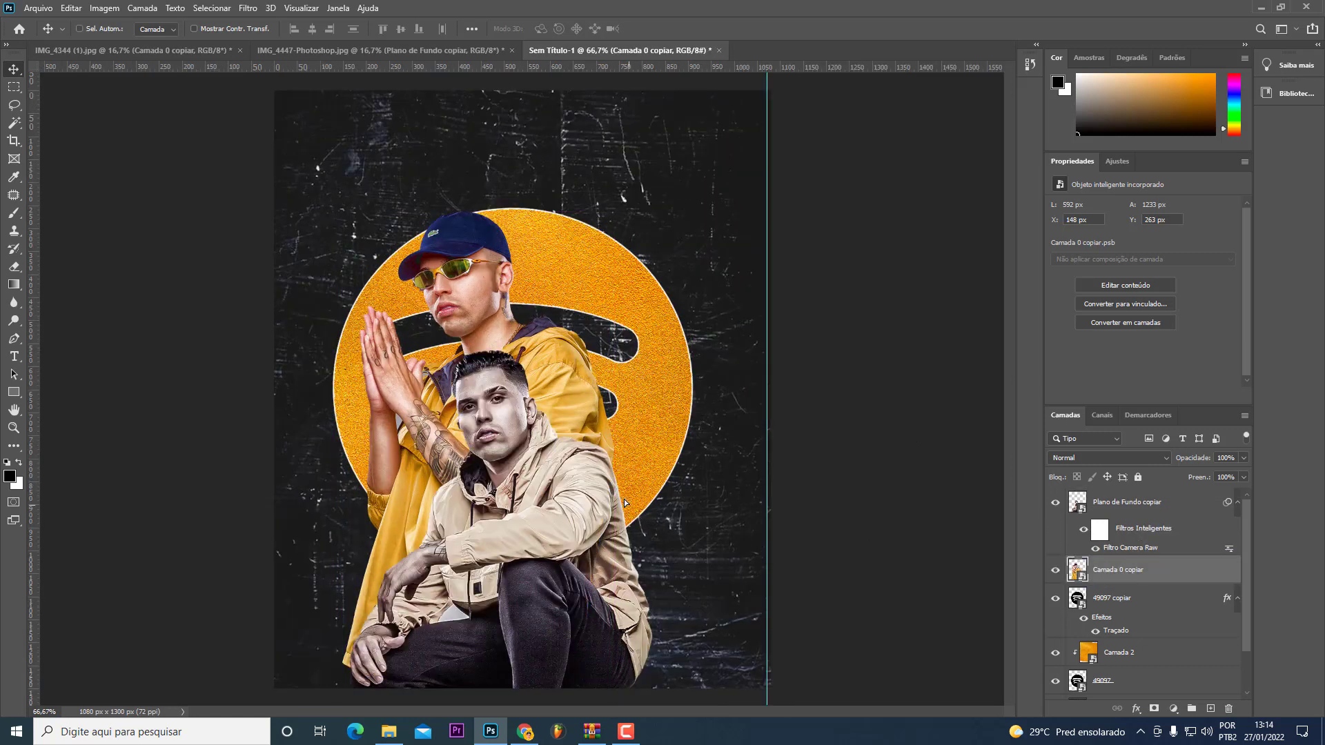
drag(624, 499, 592, 450)
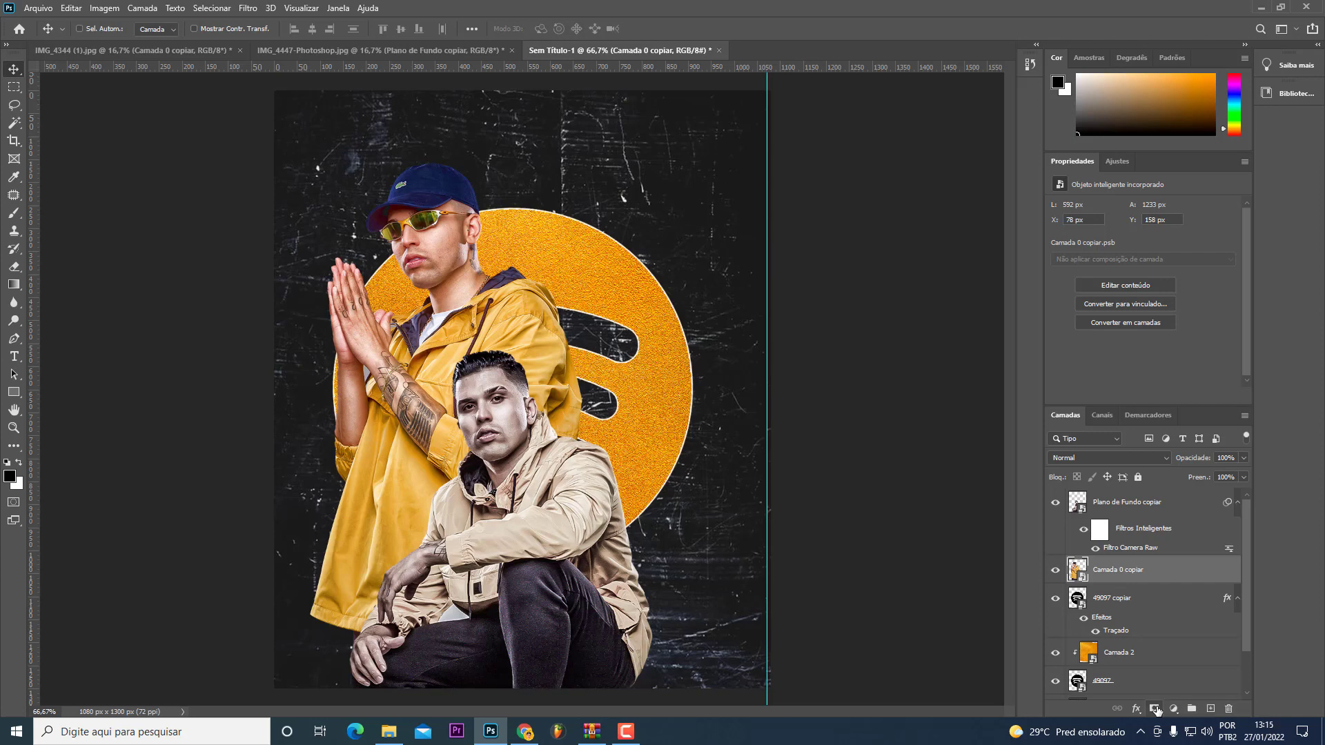
Step: Mask the standing man's layer and erase his lower jacket and the yellow glow
click(1156, 709)
key(e)
key(bracketleft)
key(bracketleft)
key(bracketleft)
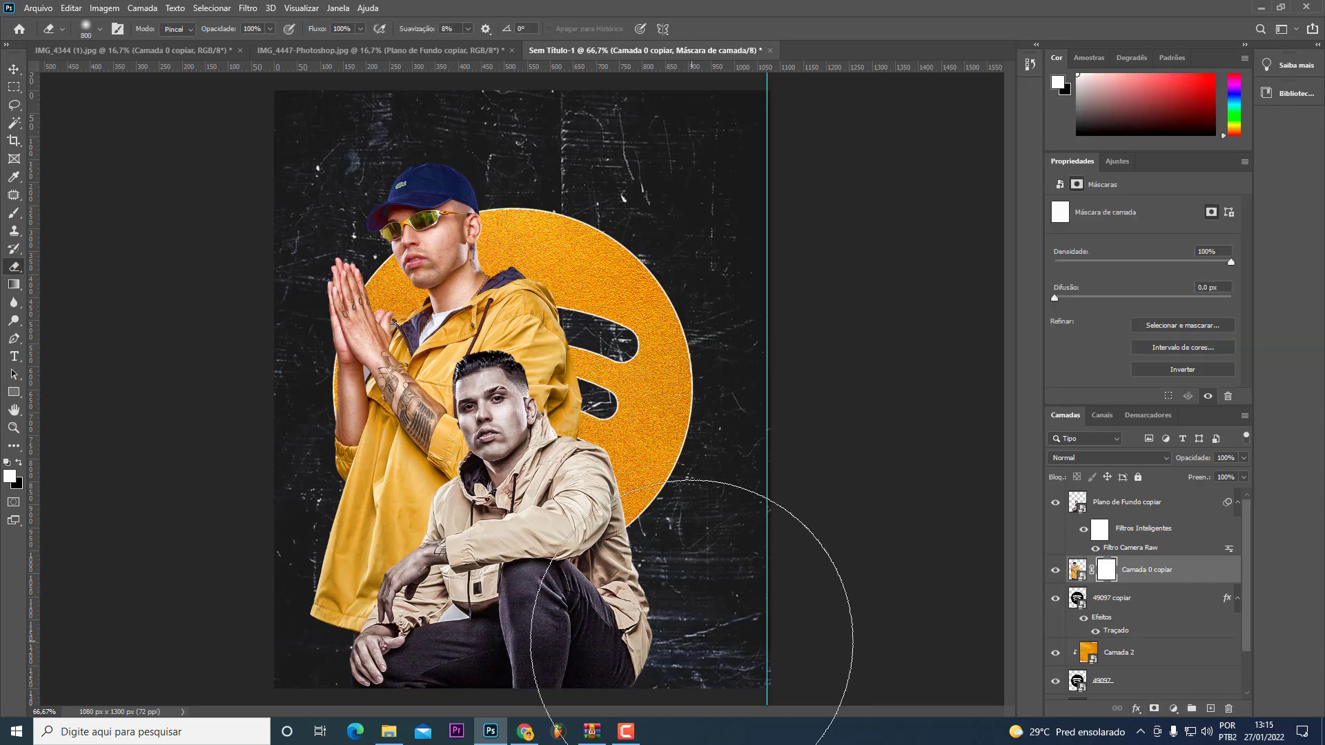
click(93, 28)
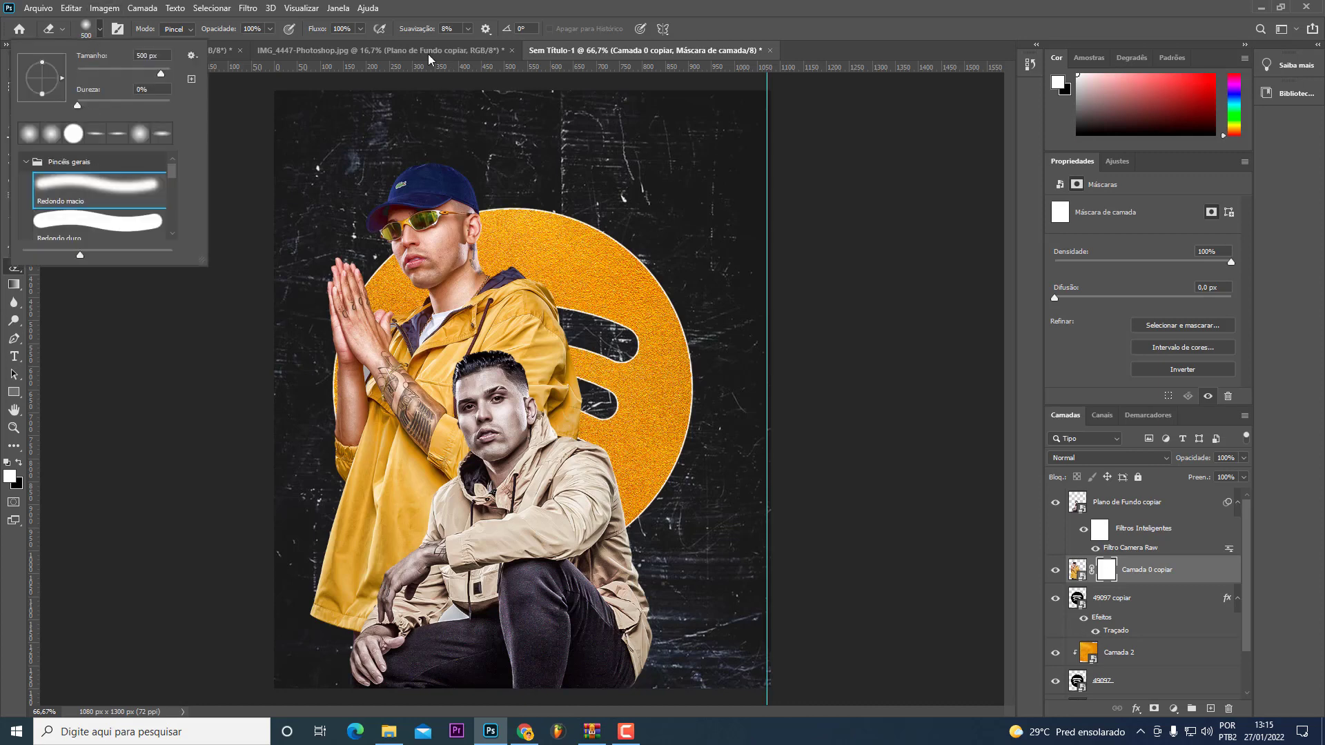
key(Escape)
key(bracketleft)
key(bracketleft)
key(bracketleft)
mouse_move(365, 583)
mouse_down()
mouse_move(372, 545)
mouse_move(311, 532)
mouse_up()
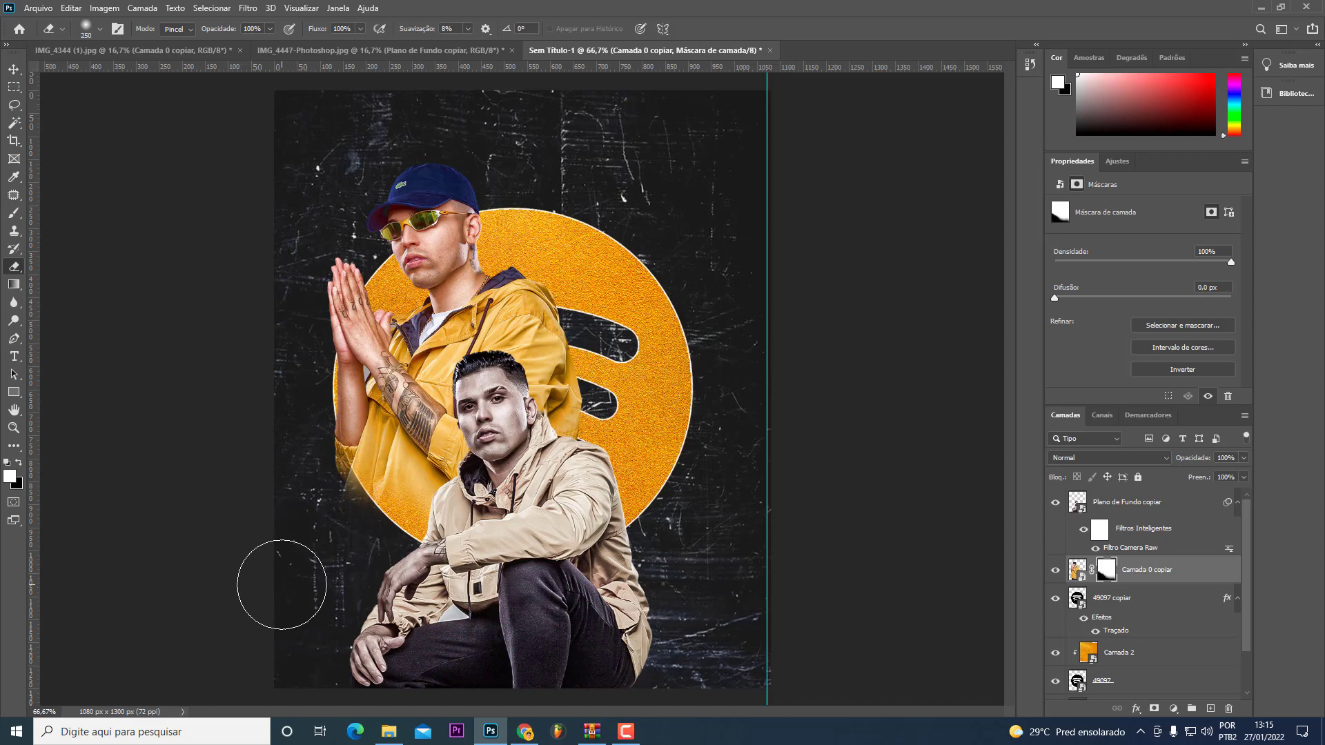
drag(281, 458, 296, 450)
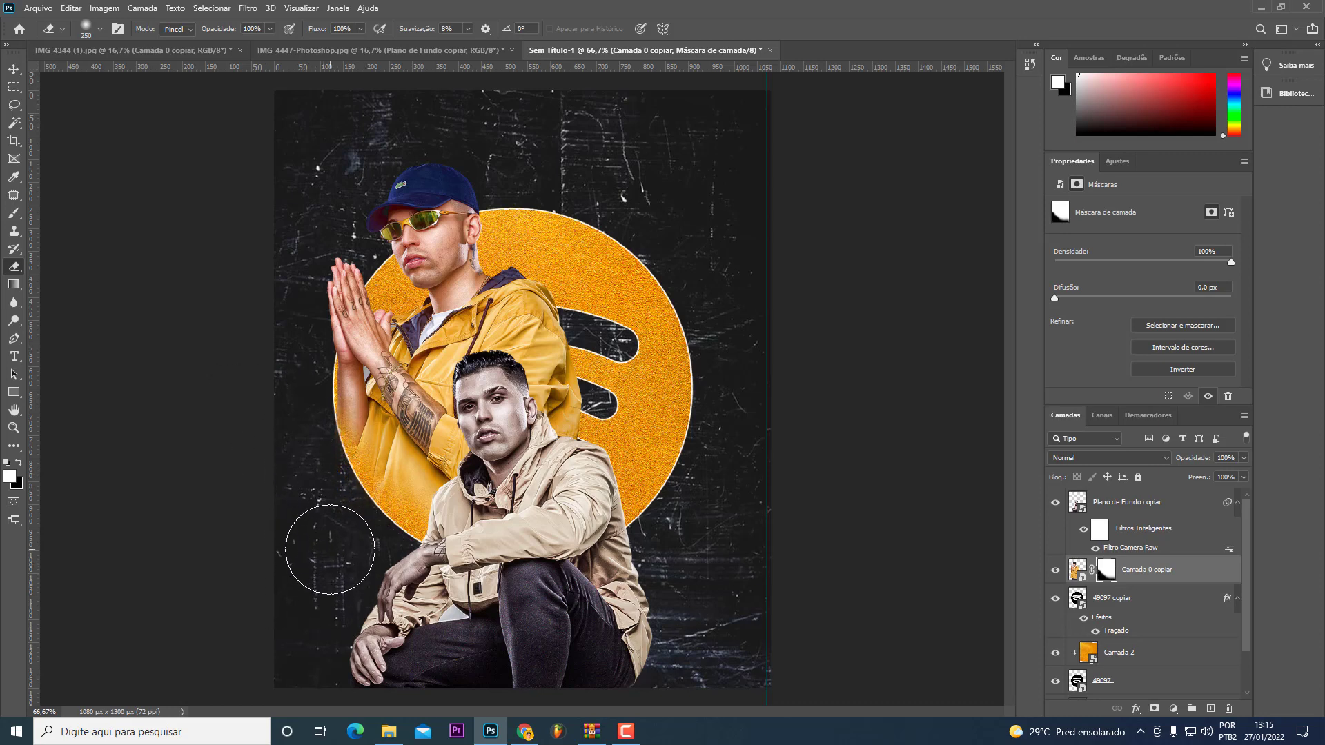
Step: Move the yellow-jacket man down slightly and reduce the eraser brush to 70
key(v)
drag(459, 563, 459, 583)
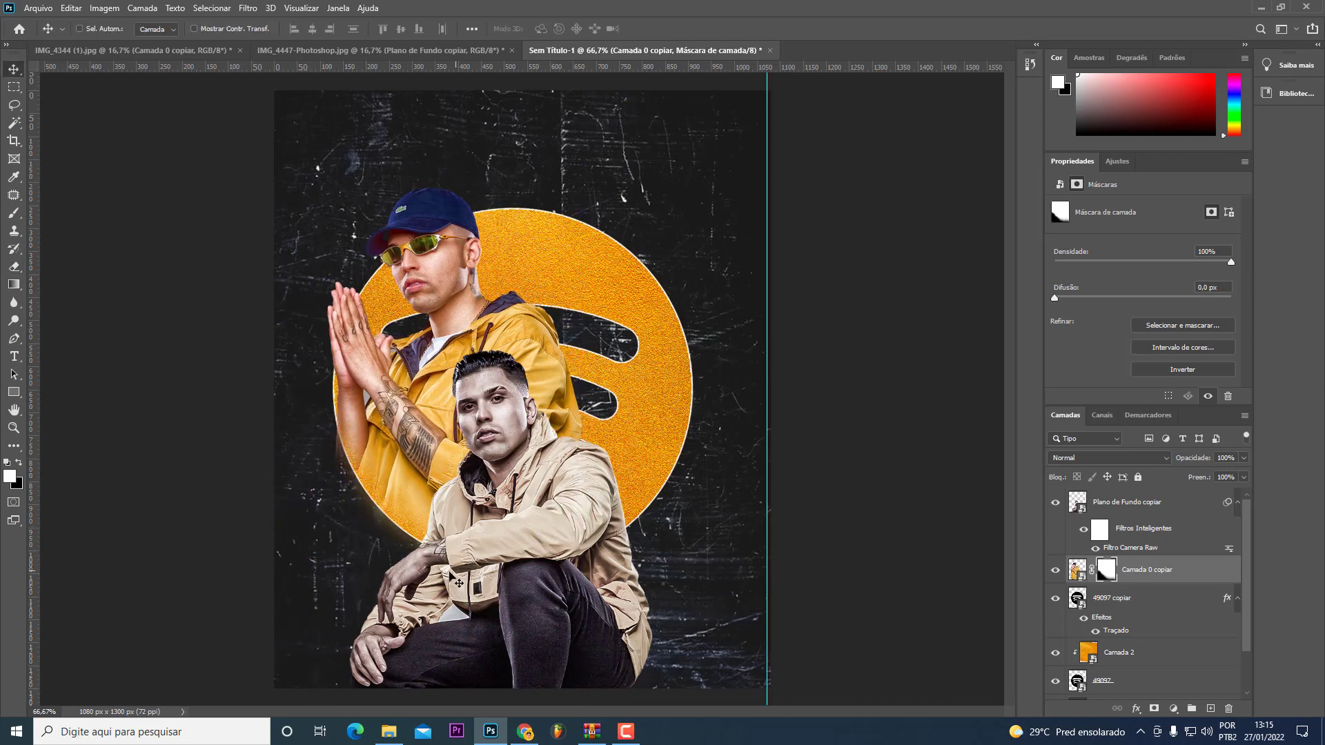
key(e)
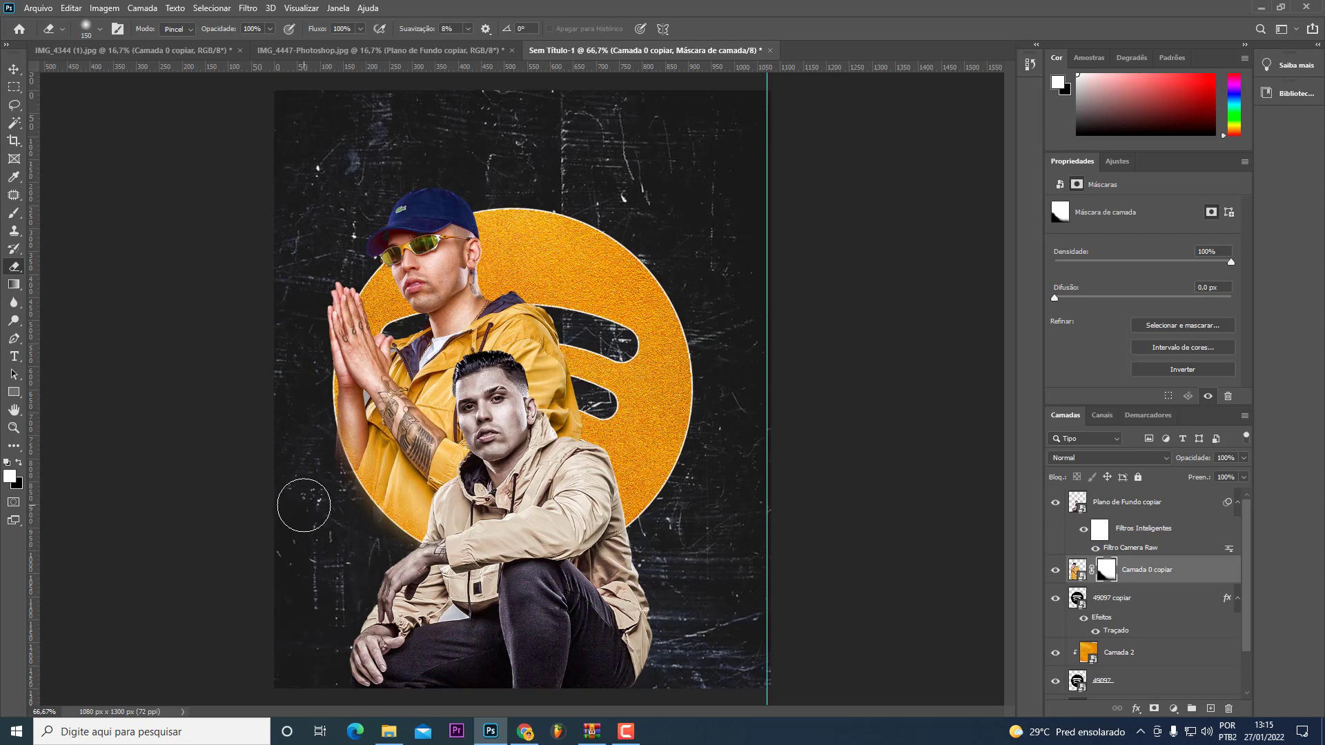
key(bracketleft)
key(bracketleft)
key(bracketleft)
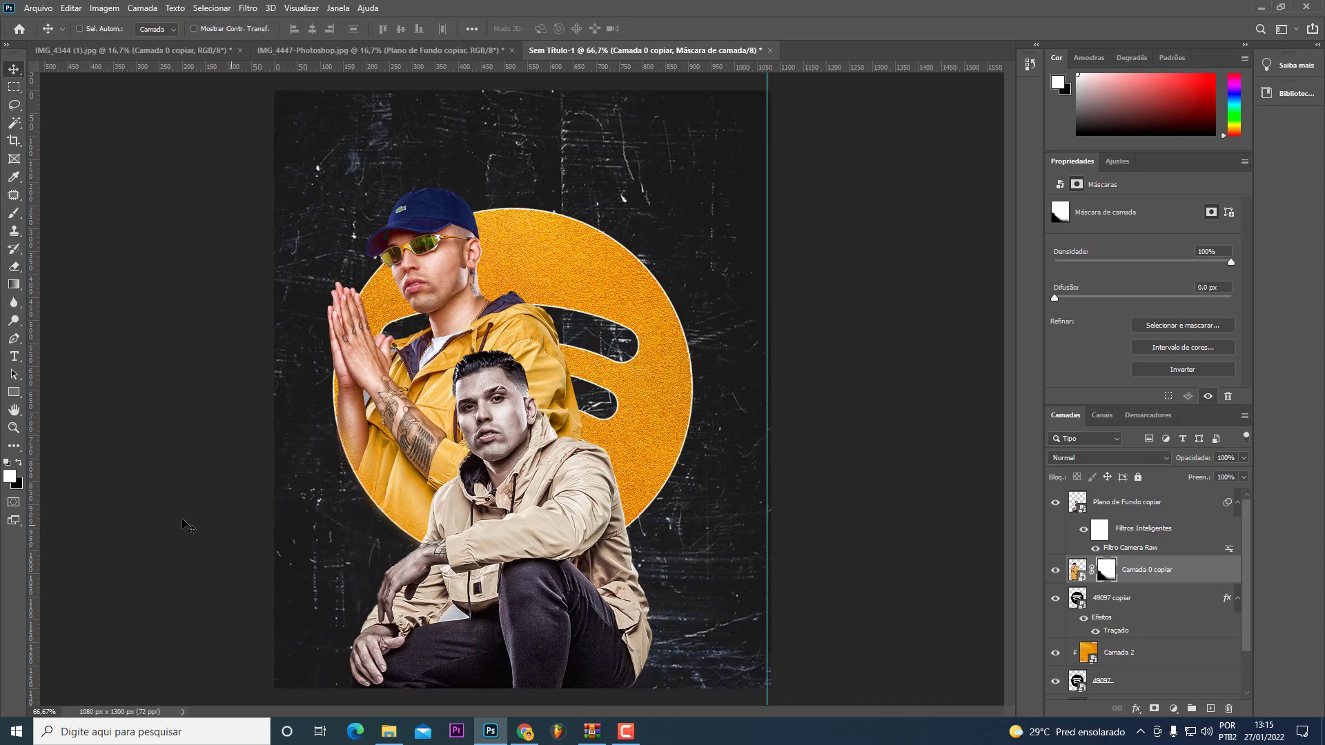
key(v)
Step: Camera Raw the standing man: saturation -56, clarity +91, contrast +62, luminance noise reduction
click(1075, 568)
click(246, 8)
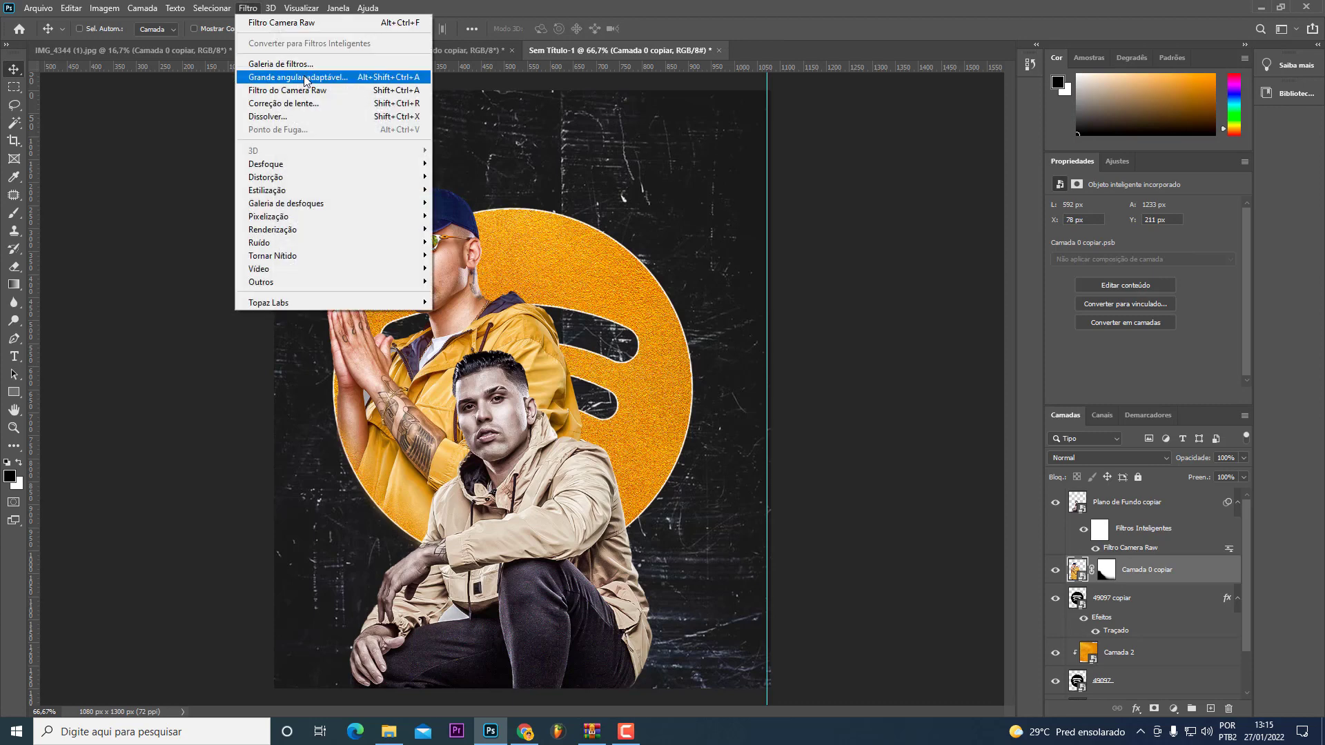
click(314, 89)
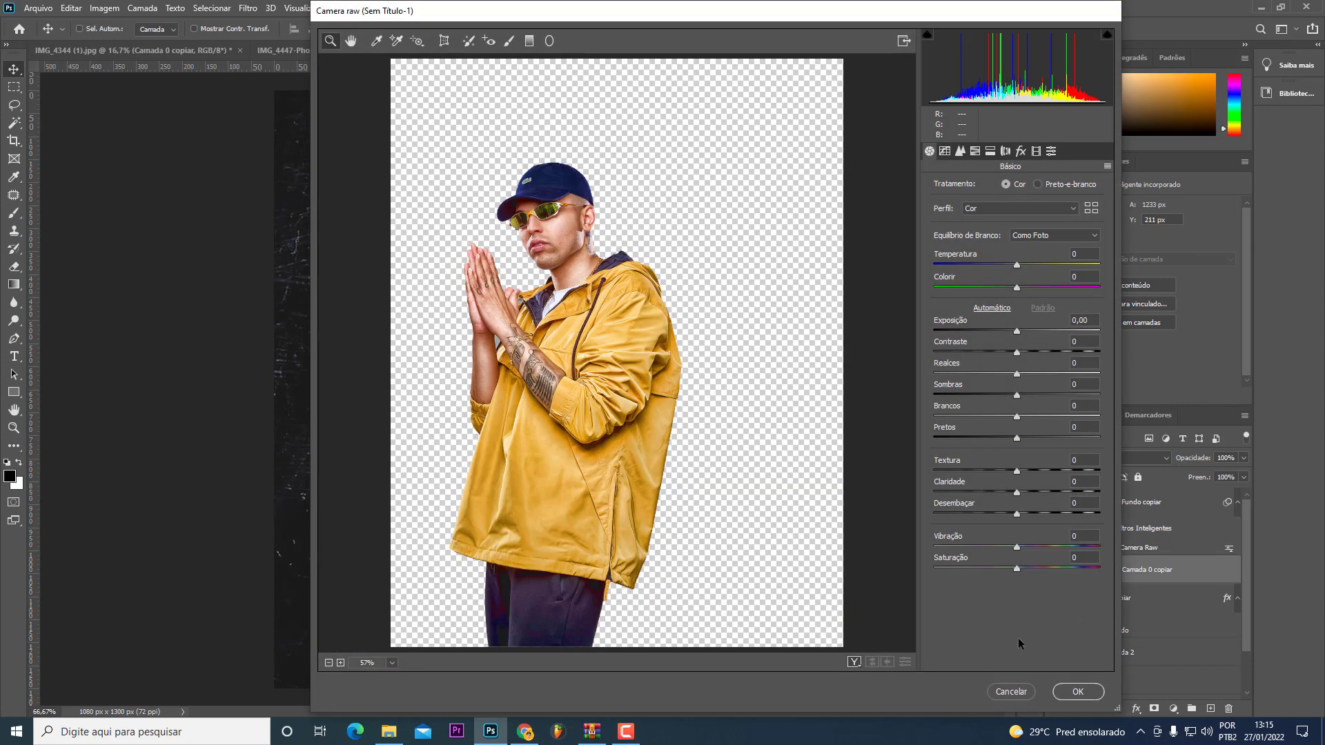
mouse_move(1019, 565)
mouse_down()
mouse_move(957, 567)
mouse_move(971, 565)
mouse_up()
drag(1016, 492, 1092, 493)
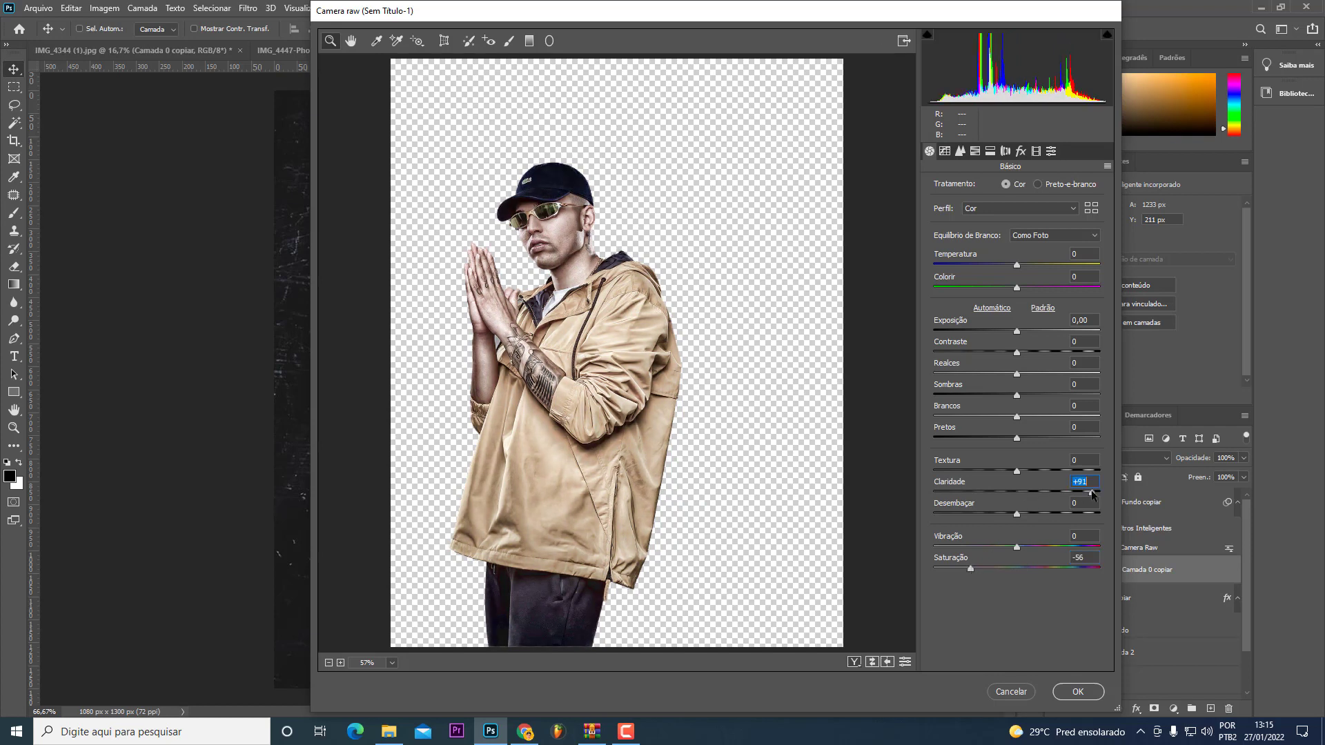
drag(1029, 351, 1073, 354)
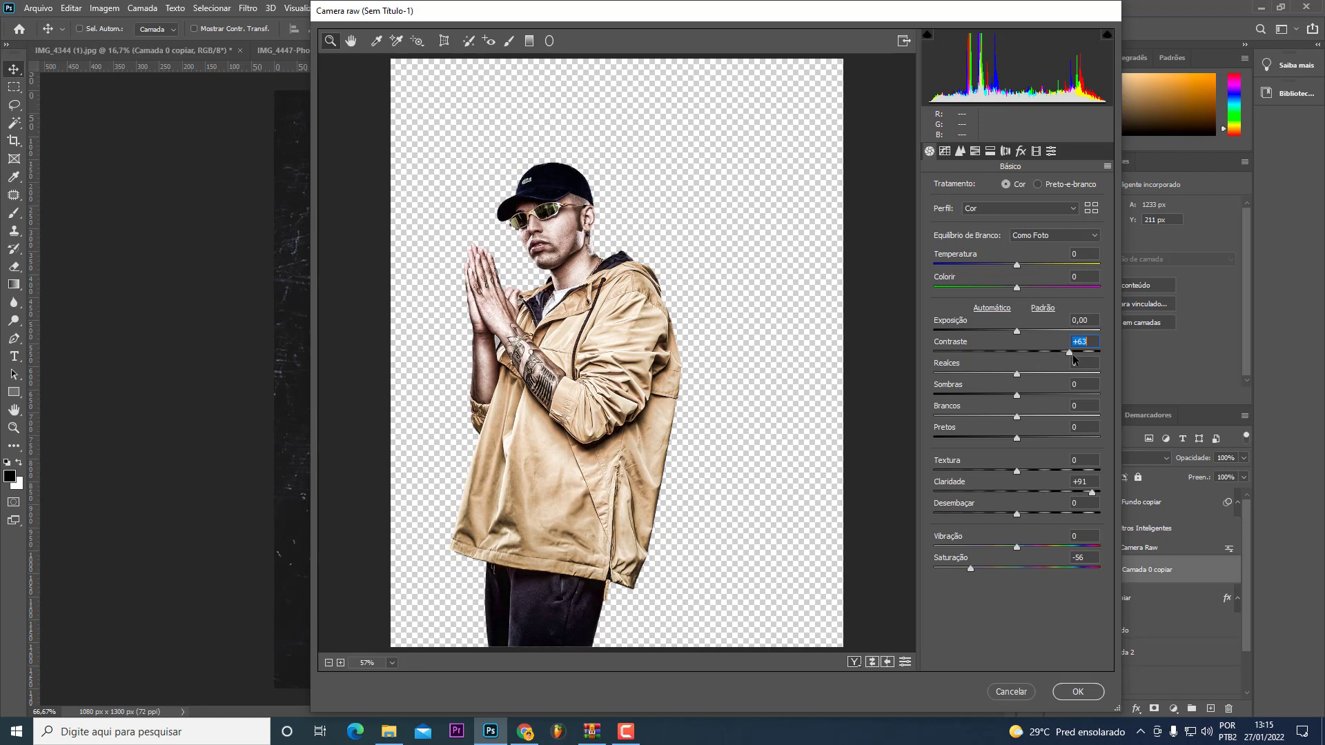
click(957, 153)
drag(998, 323, 1002, 322)
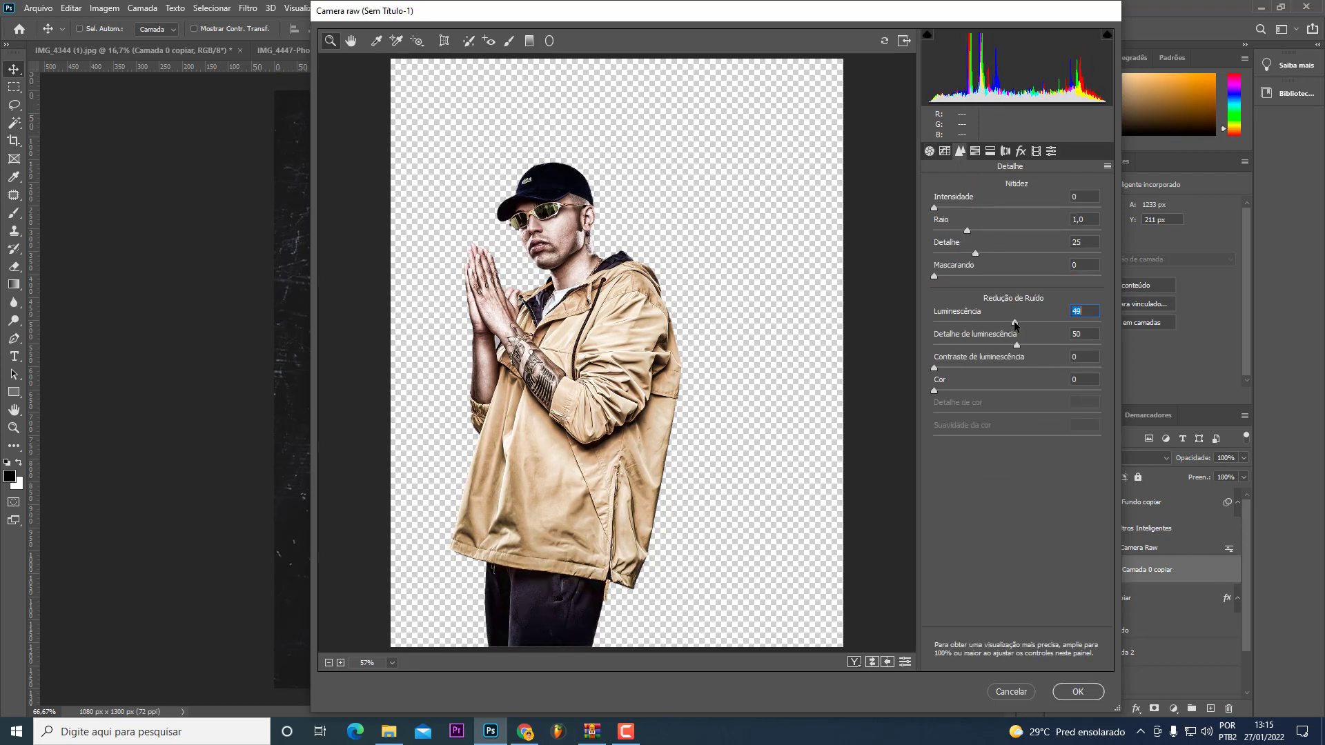
click(1078, 691)
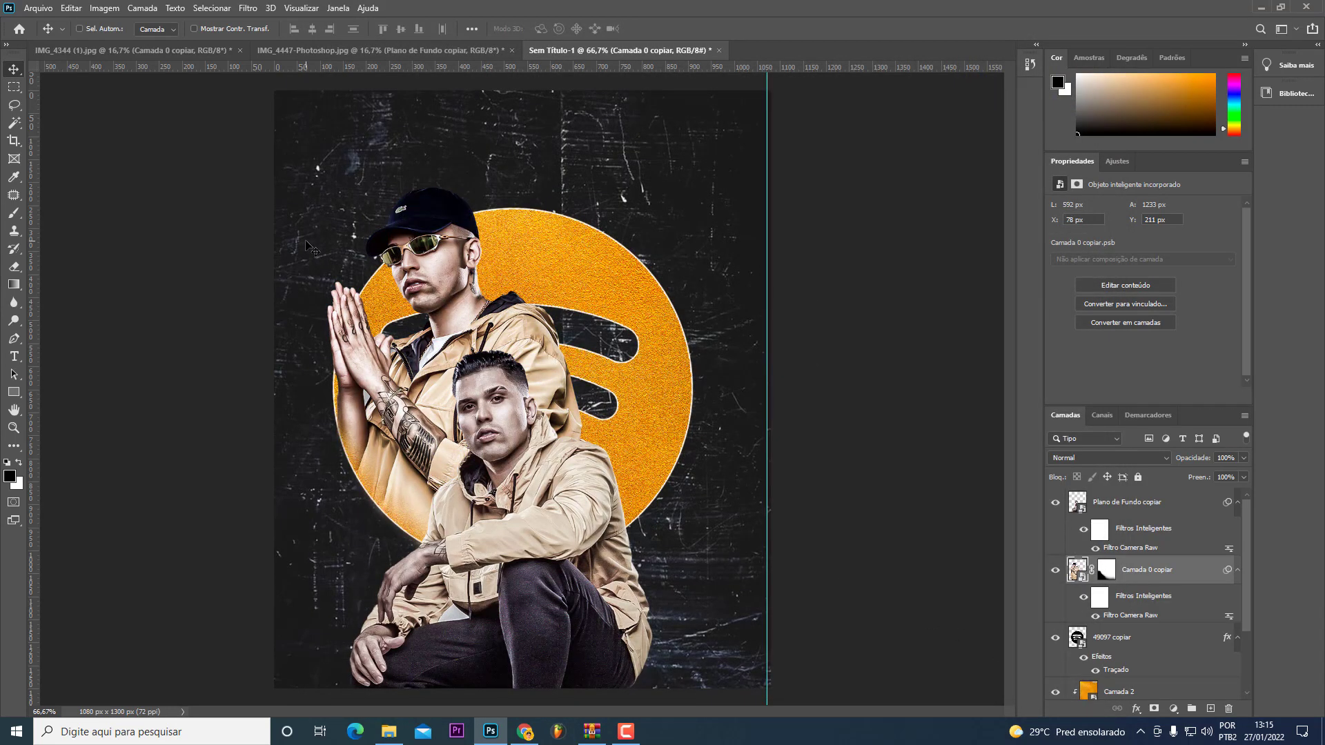
Step: Raise the front crouching man's Camera Raw contrast to +100
click(1140, 512)
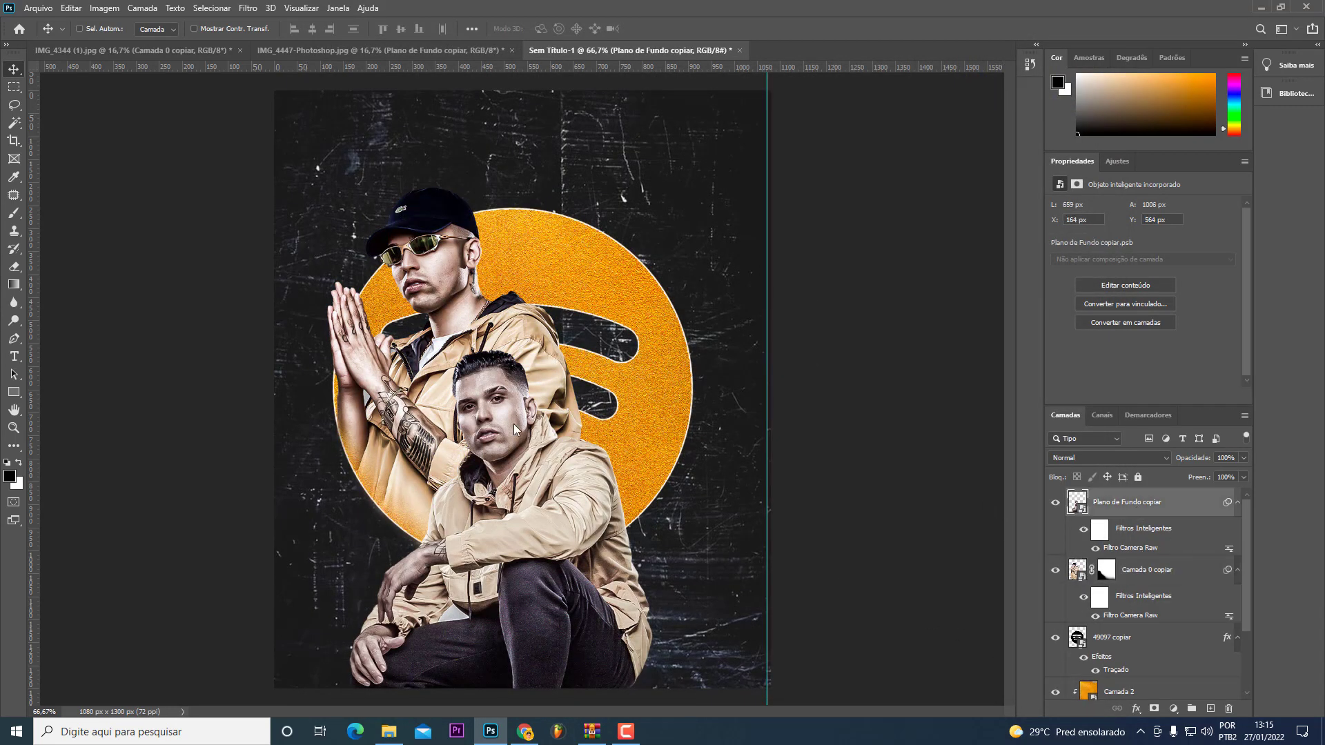
key(ctrl+shift+a)
drag(1063, 349, 1128, 353)
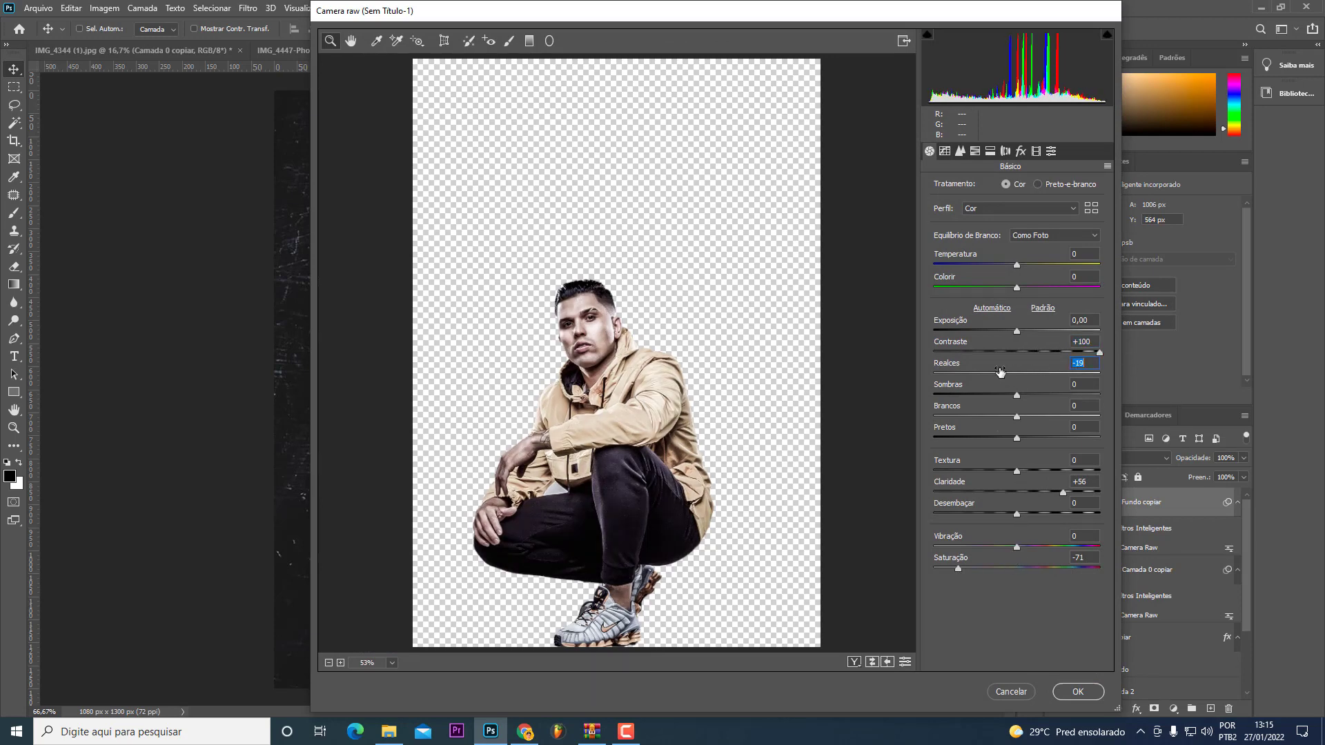
click(1080, 692)
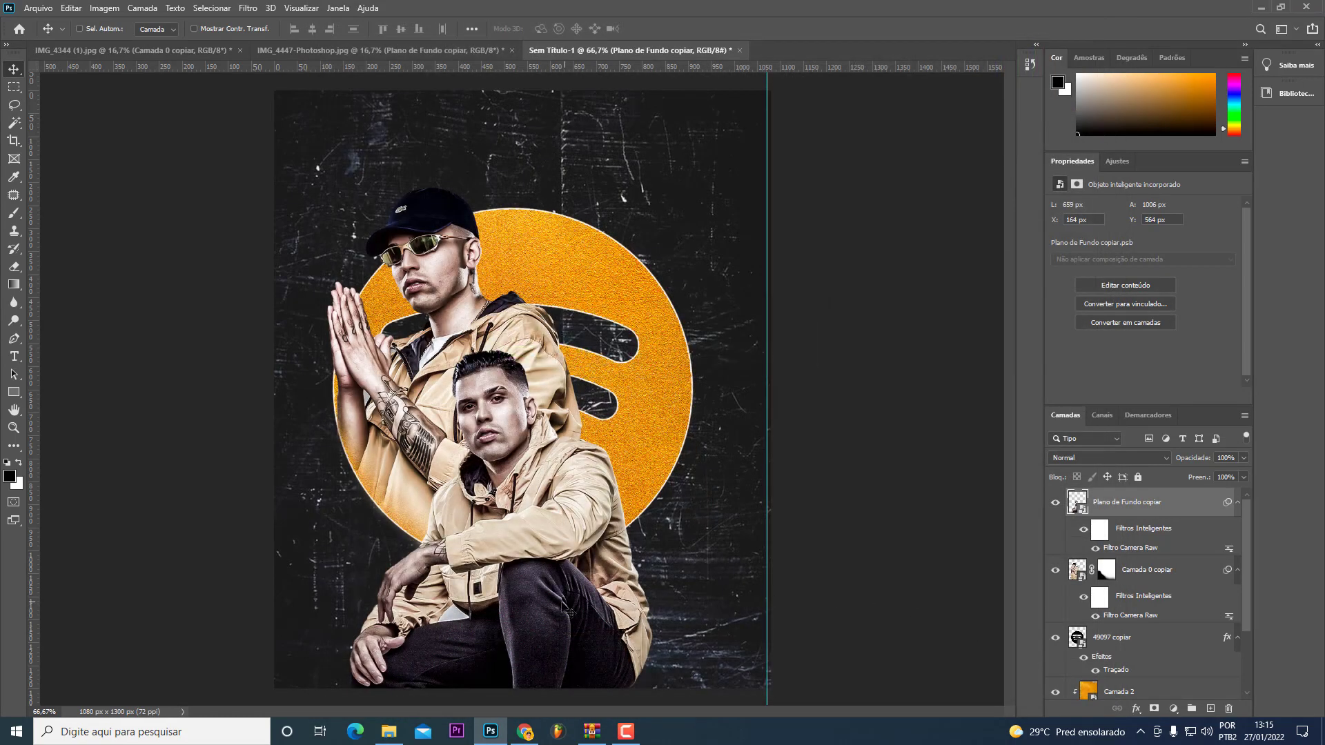
Step: Copy the IMG_4341-Photoshop copiar yellow-jacket cutout into the flyer document
click(365, 47)
click(159, 54)
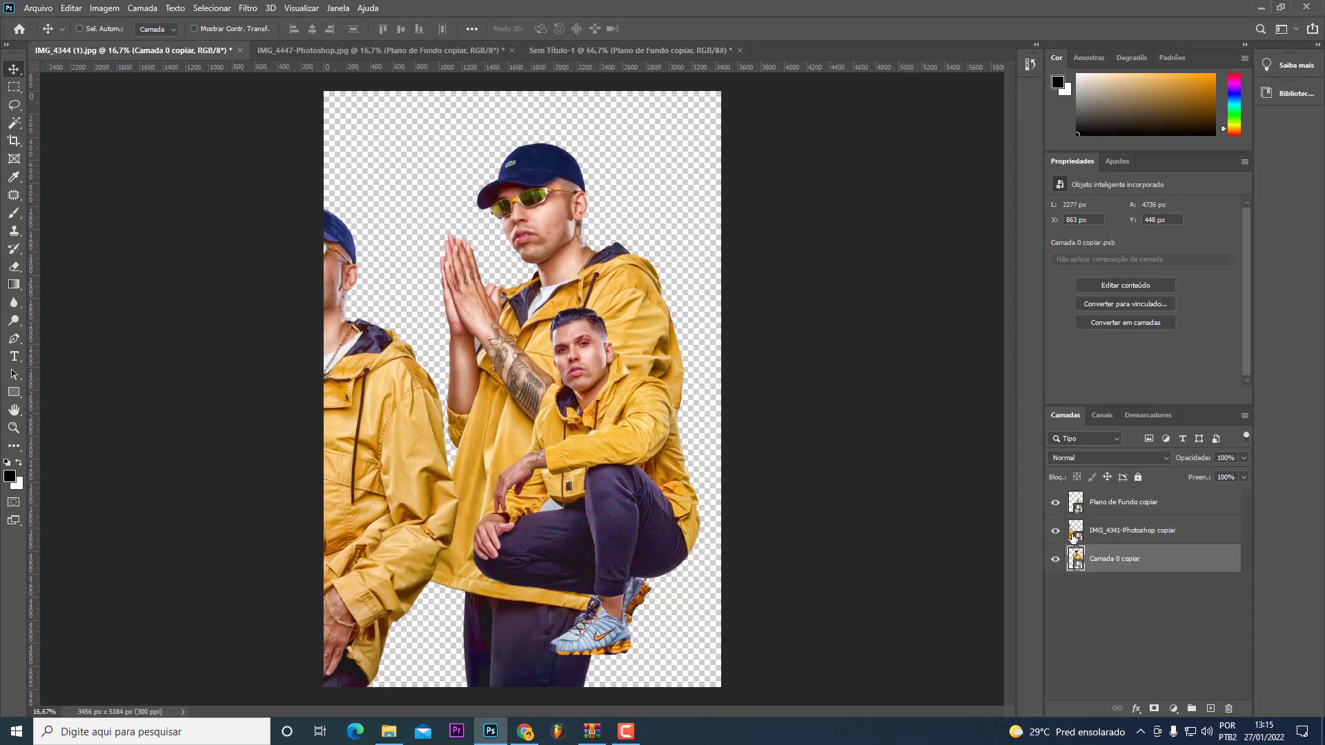
click(1073, 533)
mouse_move(570, 433)
mouse_down()
mouse_move(719, 359)
mouse_move(714, 402)
mouse_up()
mouse_move(1119, 545)
mouse_down()
mouse_move(666, 58)
mouse_move(607, 324)
mouse_up()
Step: Scale the third man to about 74%, flip him horizontally and place him right of the circle
key(ctrl+t)
key(ctrl+y)
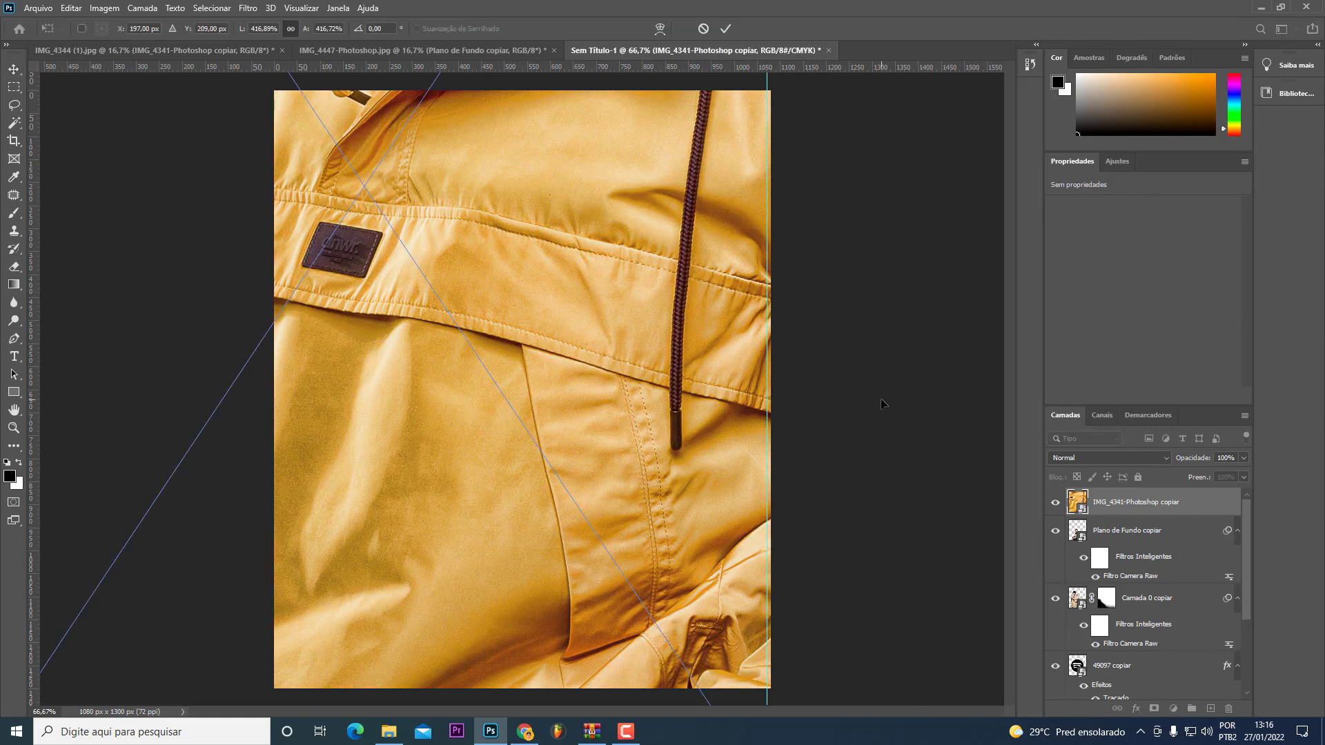
key(ctrl+minus)
mouse_move(998, 237)
mouse_down()
mouse_move(592, 354)
mouse_move(445, 345)
mouse_up()
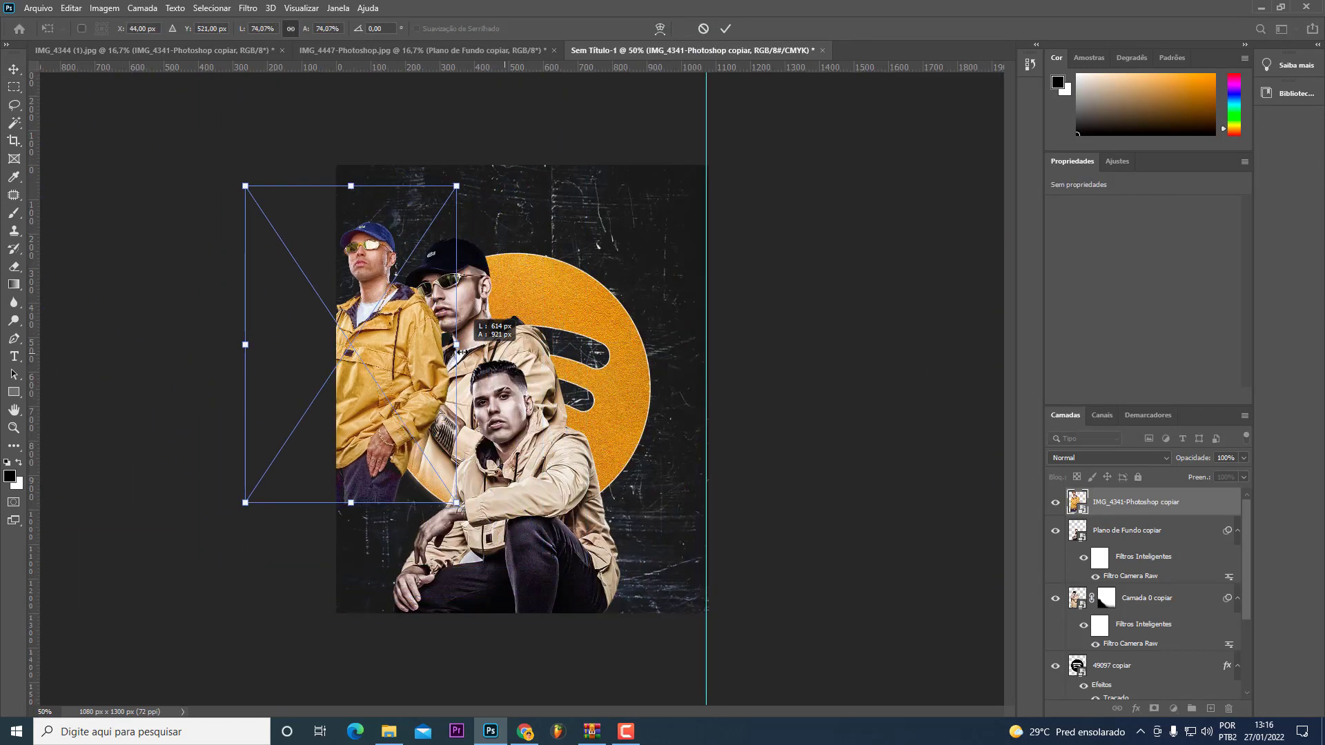
right_click(428, 345)
key(Escape)
drag(350, 346, 546, 409)
right_click(547, 409)
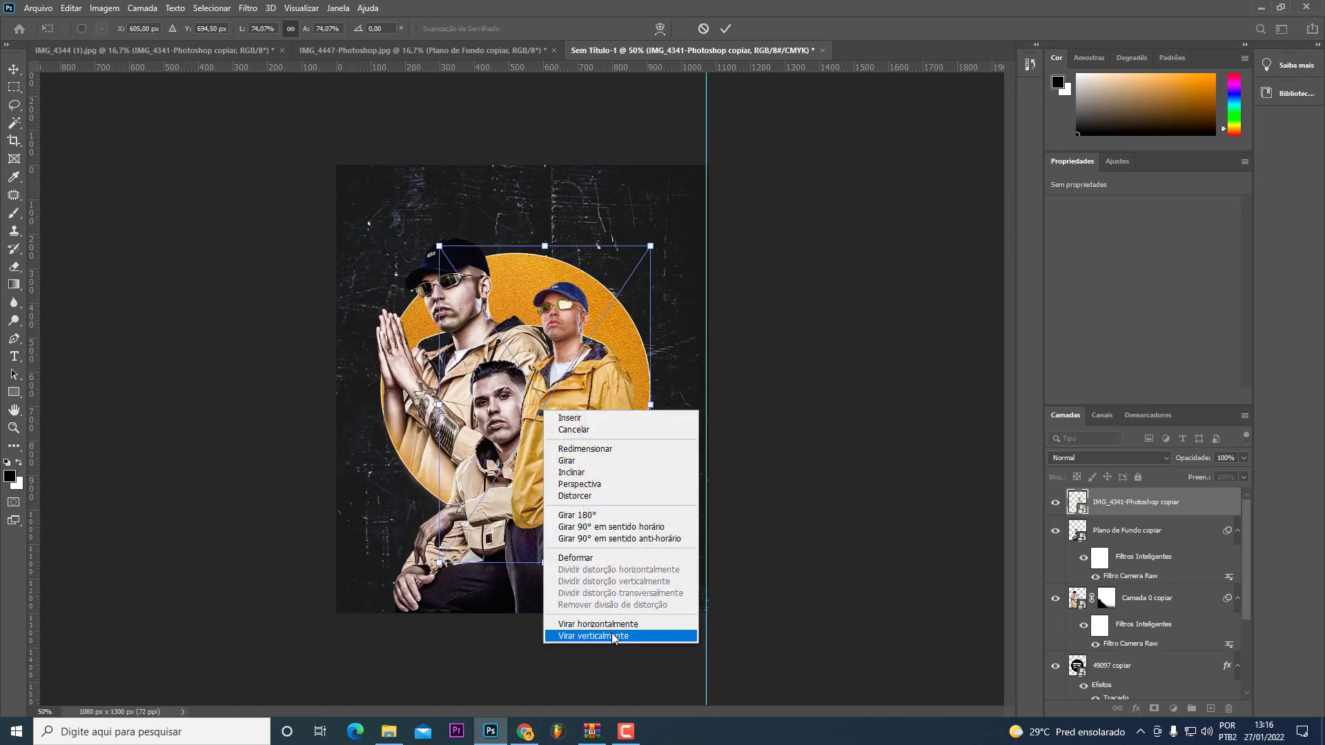
click(597, 623)
drag(619, 506, 676, 498)
key(Return)
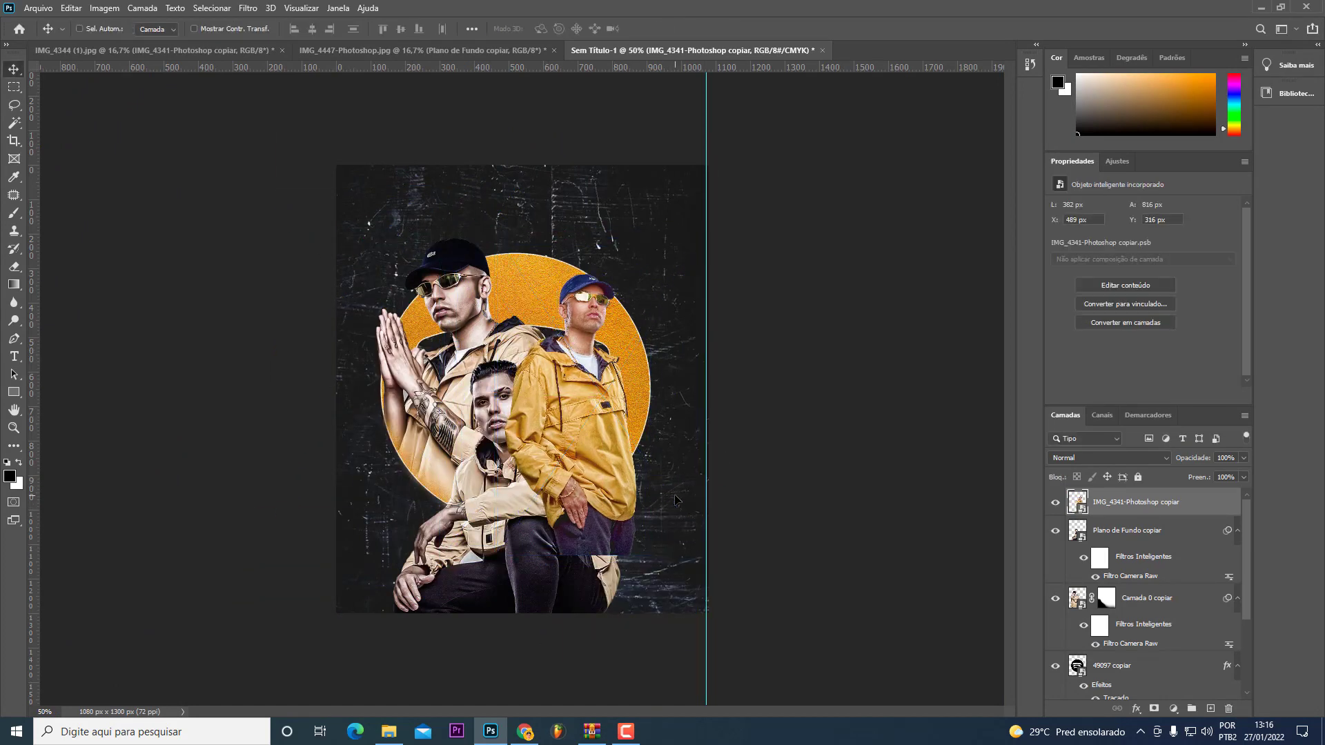
Step: Zoom to 100% and move the third man's layer below Plano de Fundo copiar
key(ctrl+plus)
key(ctrl+plus)
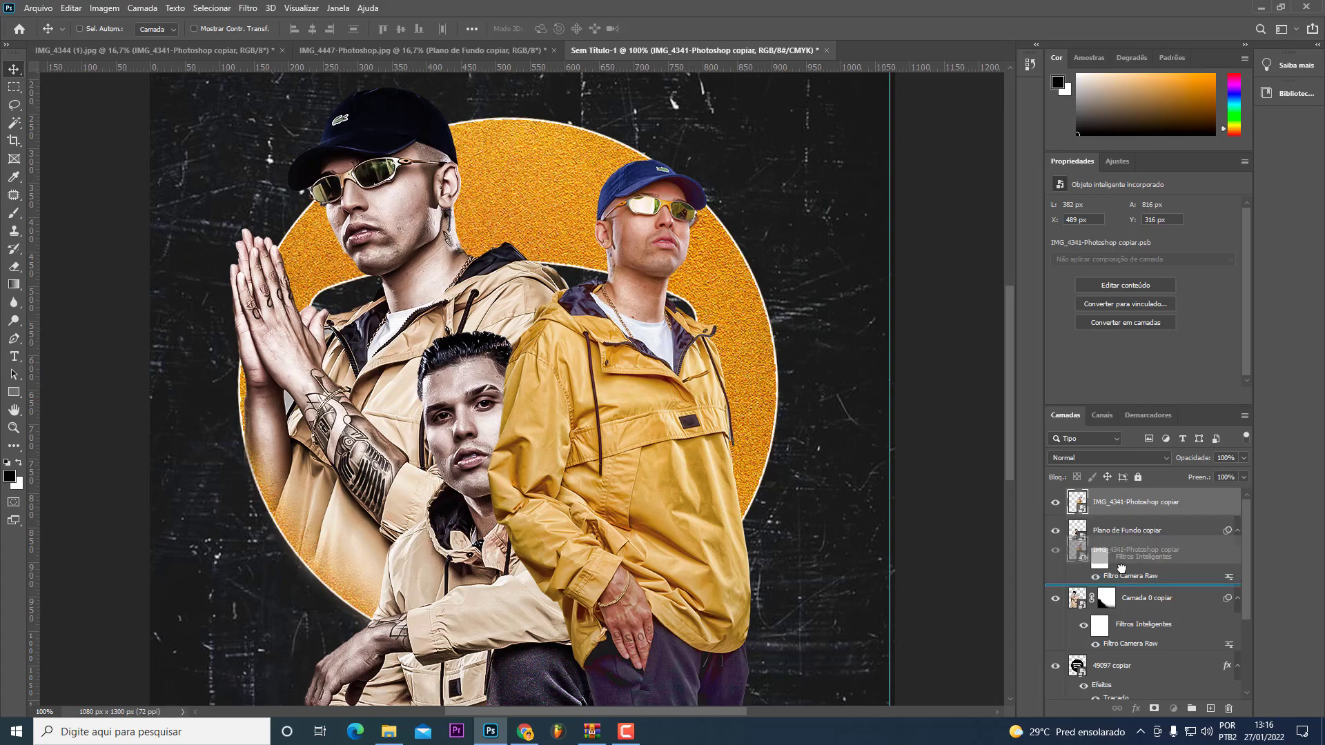
drag(1101, 540, 1104, 652)
scroll(521, 389, down, 1)
scroll(1145, 601, down, 2)
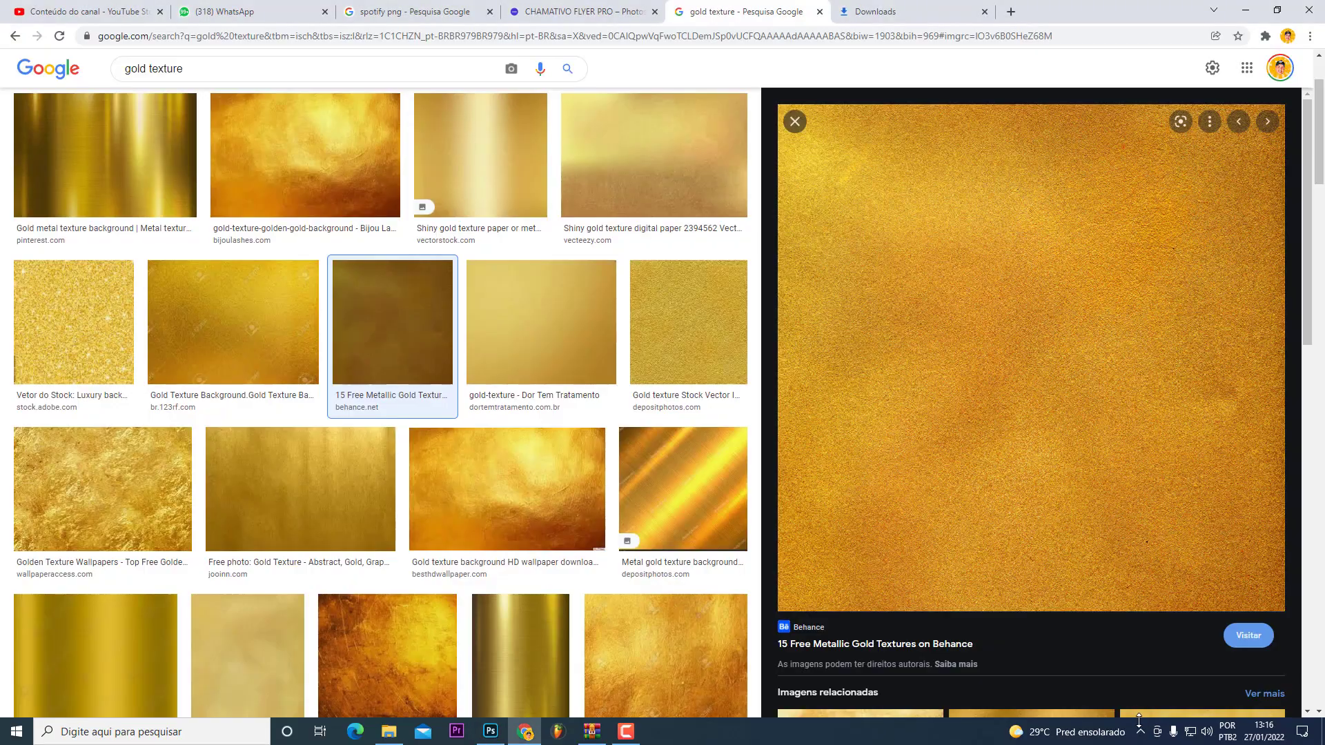
Step: Add a layer mask to IMG_4341-Photoshop copiar and erase the third man's lower jacket
scroll(1172, 676, up, 3)
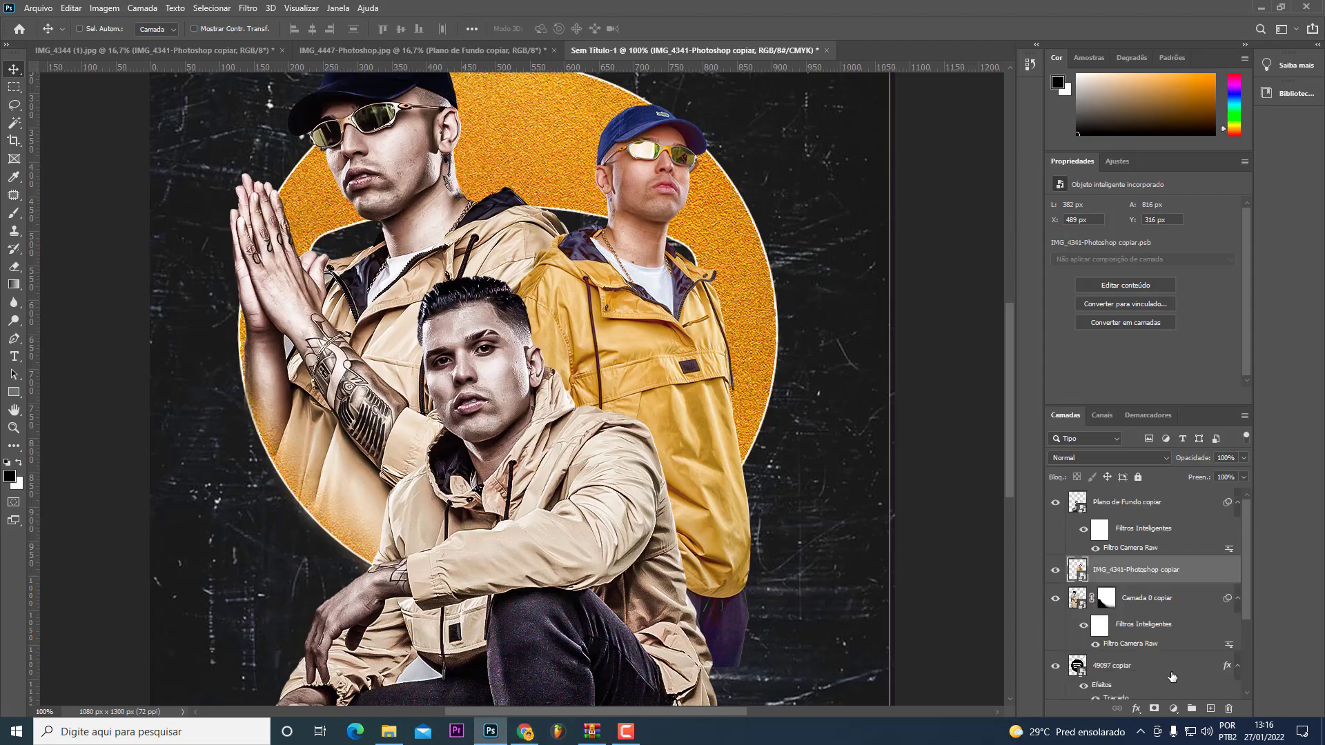
click(1154, 708)
key(e)
scroll(816, 552, down, 1)
mouse_move(816, 553)
mouse_down()
mouse_move(690, 455)
mouse_move(765, 436)
mouse_move(625, 538)
mouse_move(745, 559)
mouse_move(650, 599)
mouse_up()
key(v)
Step: Scroll the Layers panel and reselect the third man's image rather than its mask
scroll(650, 599, up, 2)
scroll(650, 599, up, 2)
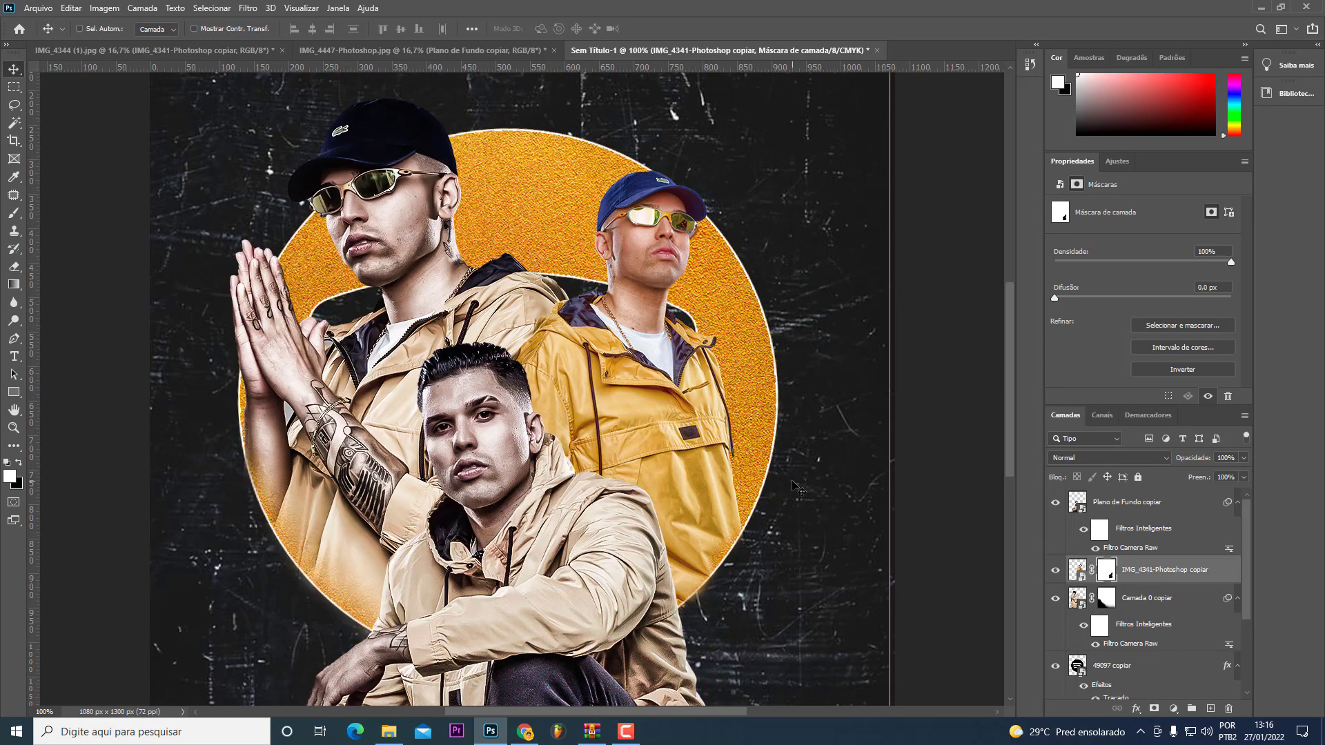
scroll(797, 488, down, 2)
scroll(797, 488, down, 2)
scroll(797, 488, up, 2)
scroll(797, 488, up, 2)
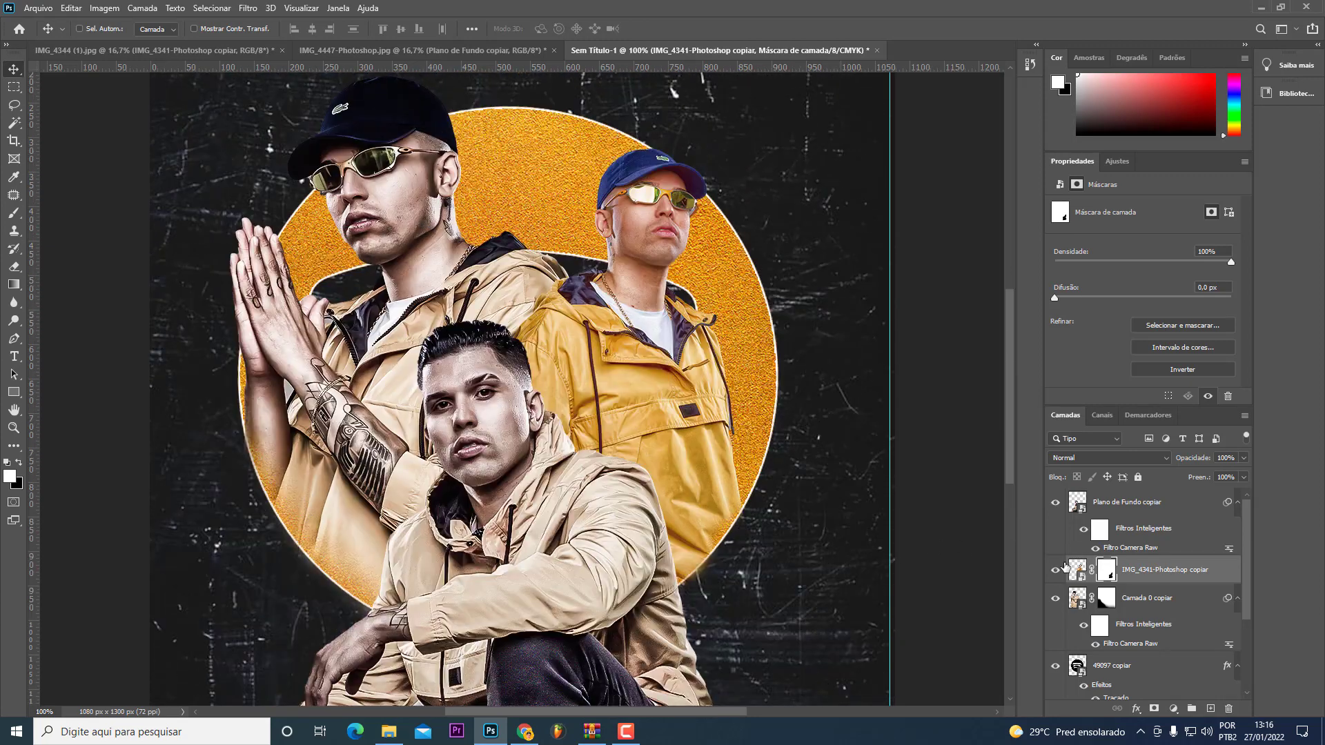
click(1077, 569)
click(248, 7)
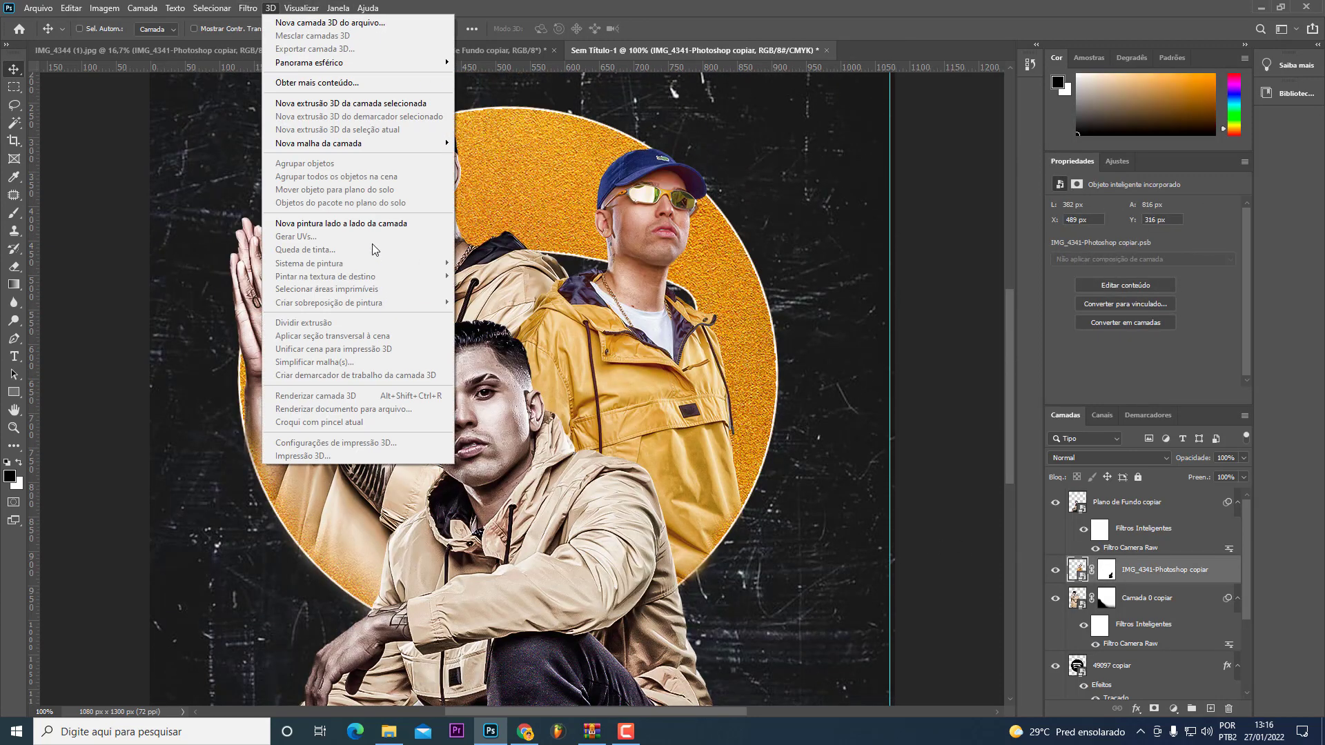
Step: Camera Raw the third man: clarity +69, saturation -40, contrast +48, luminance 50, sharpening 22
click(296, 89)
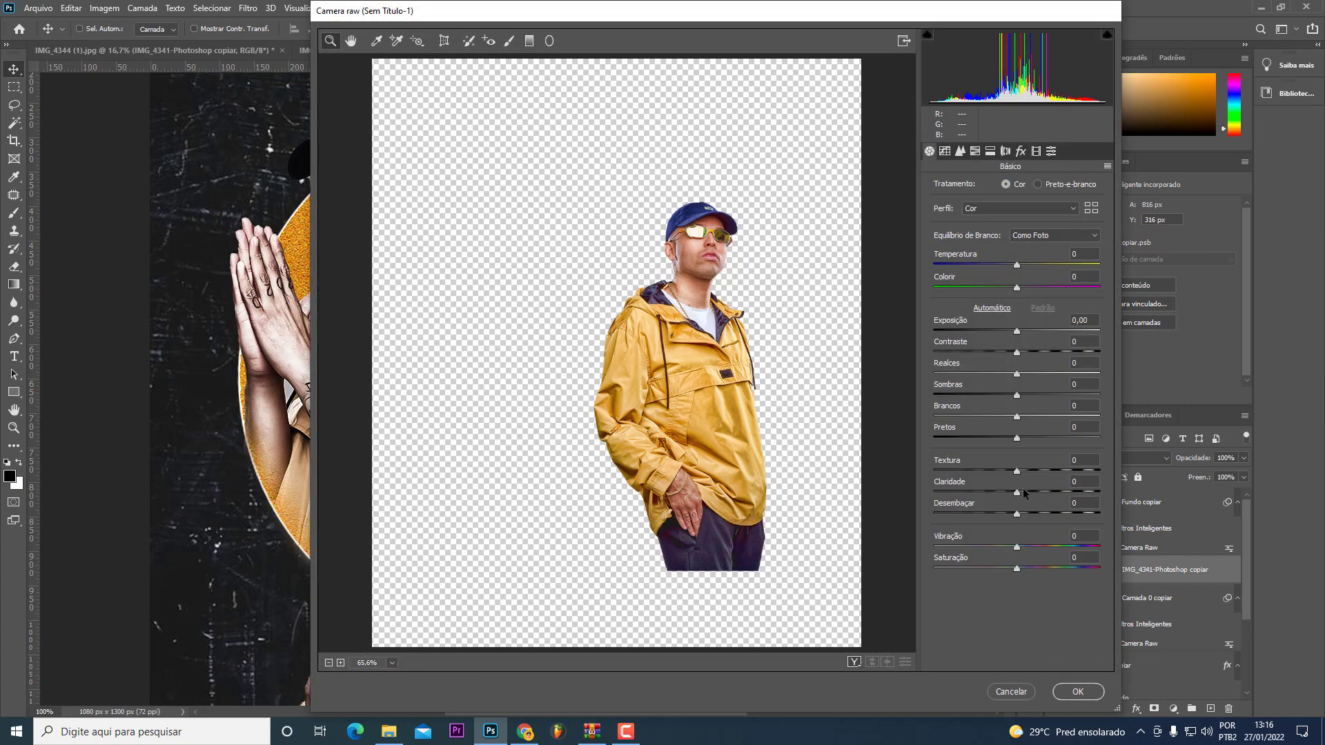
drag(1016, 492, 1074, 491)
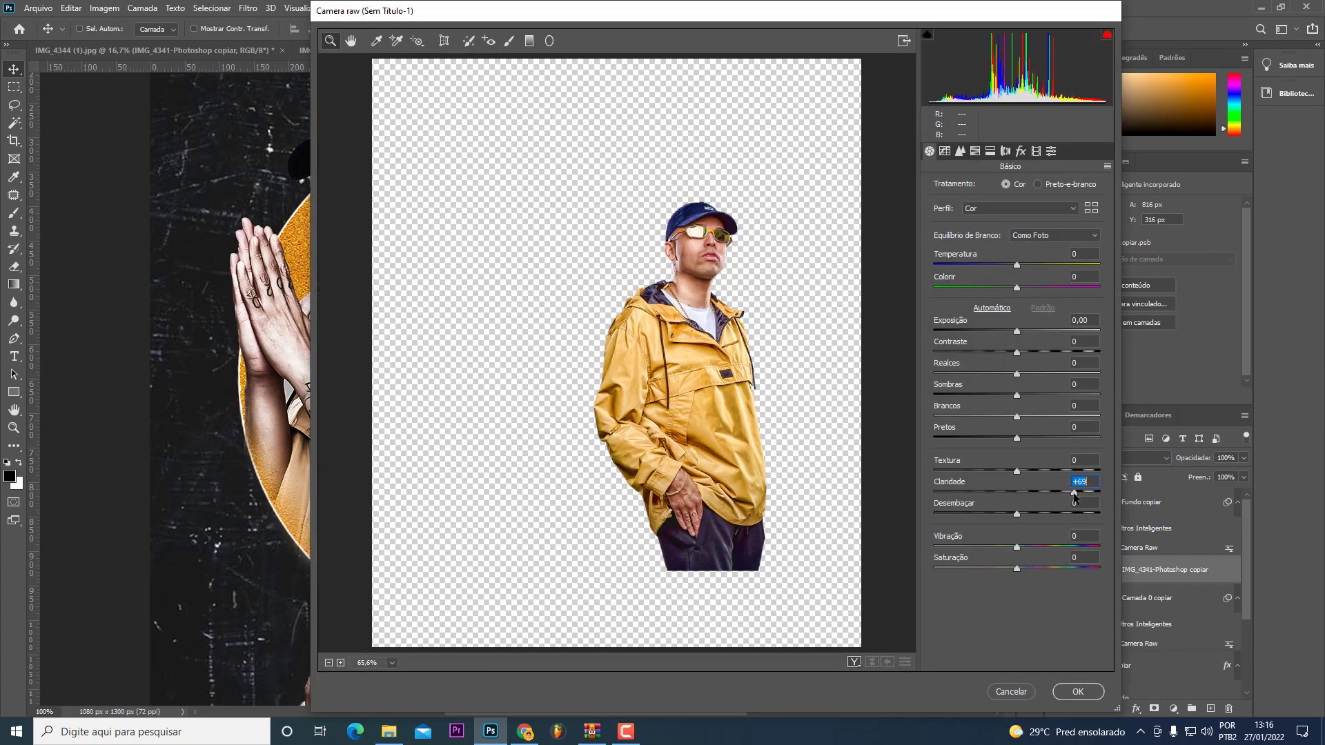
drag(1016, 568, 983, 568)
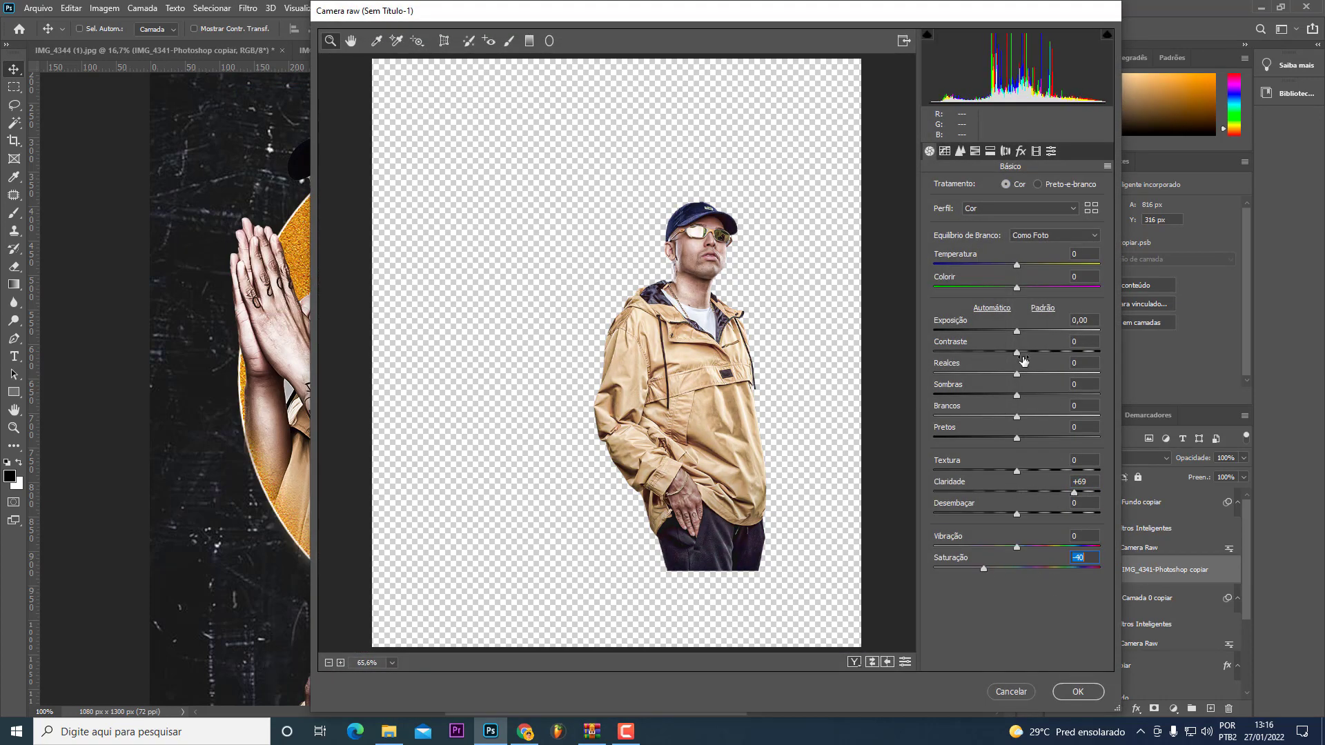
drag(1022, 353, 1057, 352)
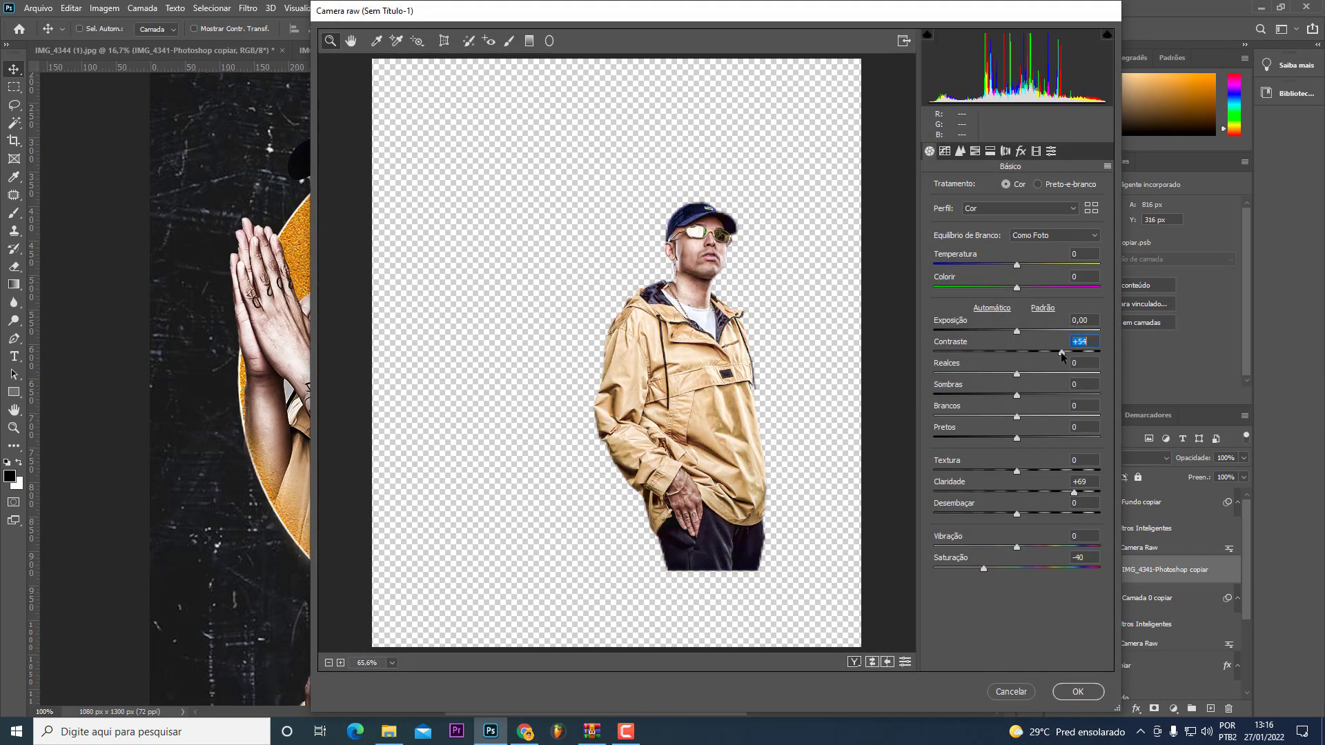
click(960, 151)
click(1016, 323)
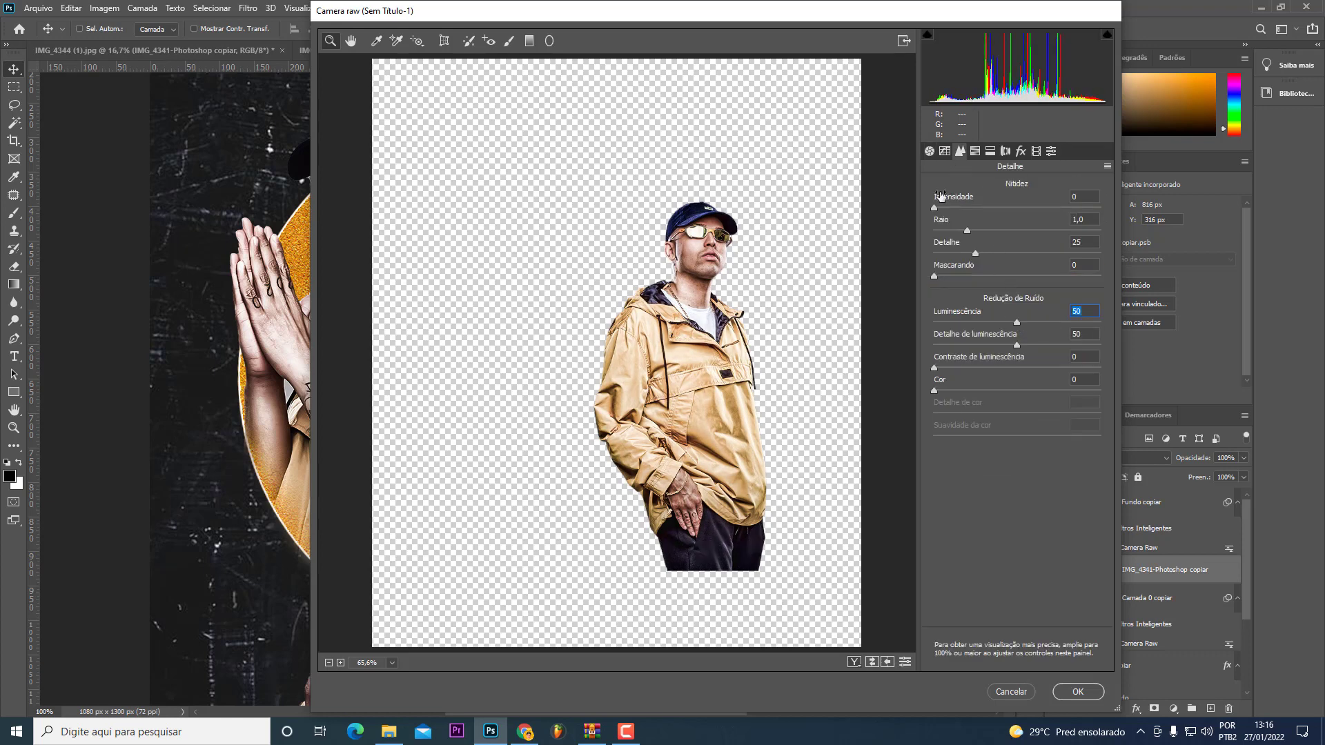
drag(939, 196, 956, 207)
click(1078, 692)
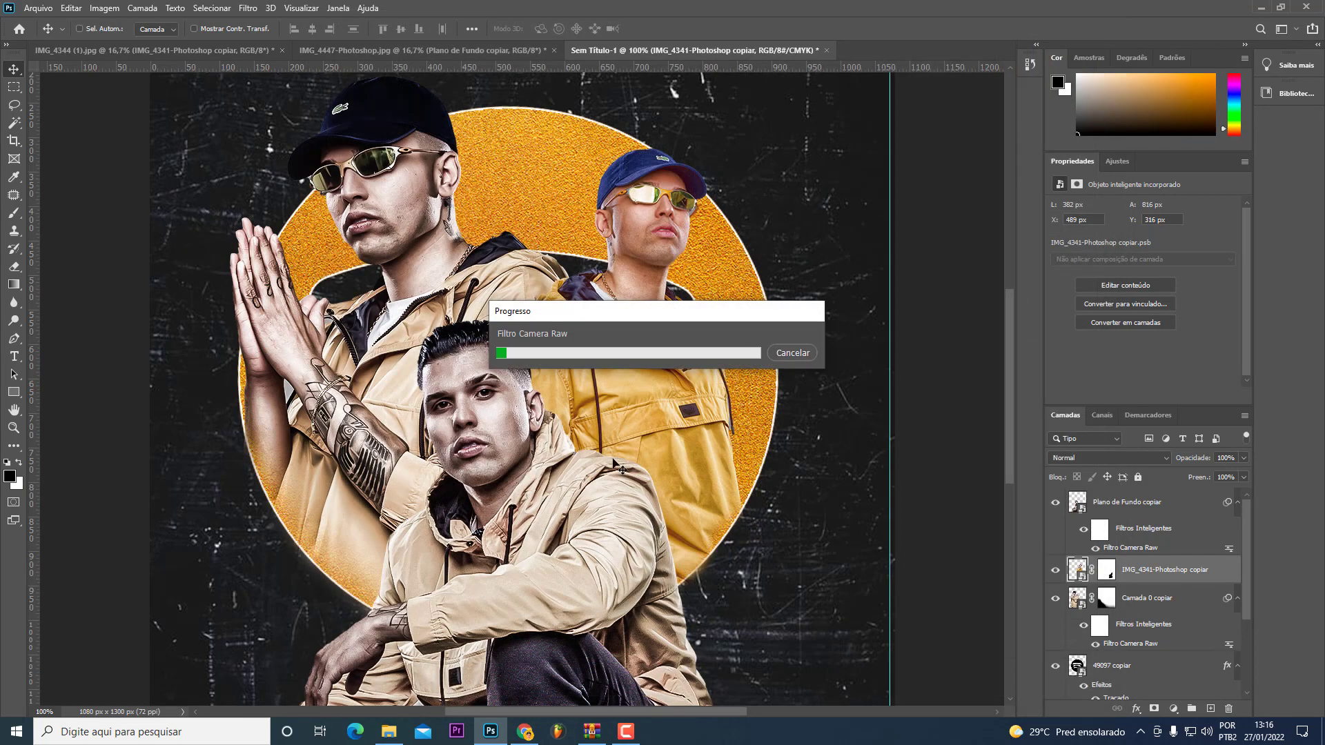
scroll(617, 516, down, 3)
Step: Thicken the icon's white Stroke from 2 to 5 px, then convert the icon layer to a smart object
scroll(616, 517, down, 2)
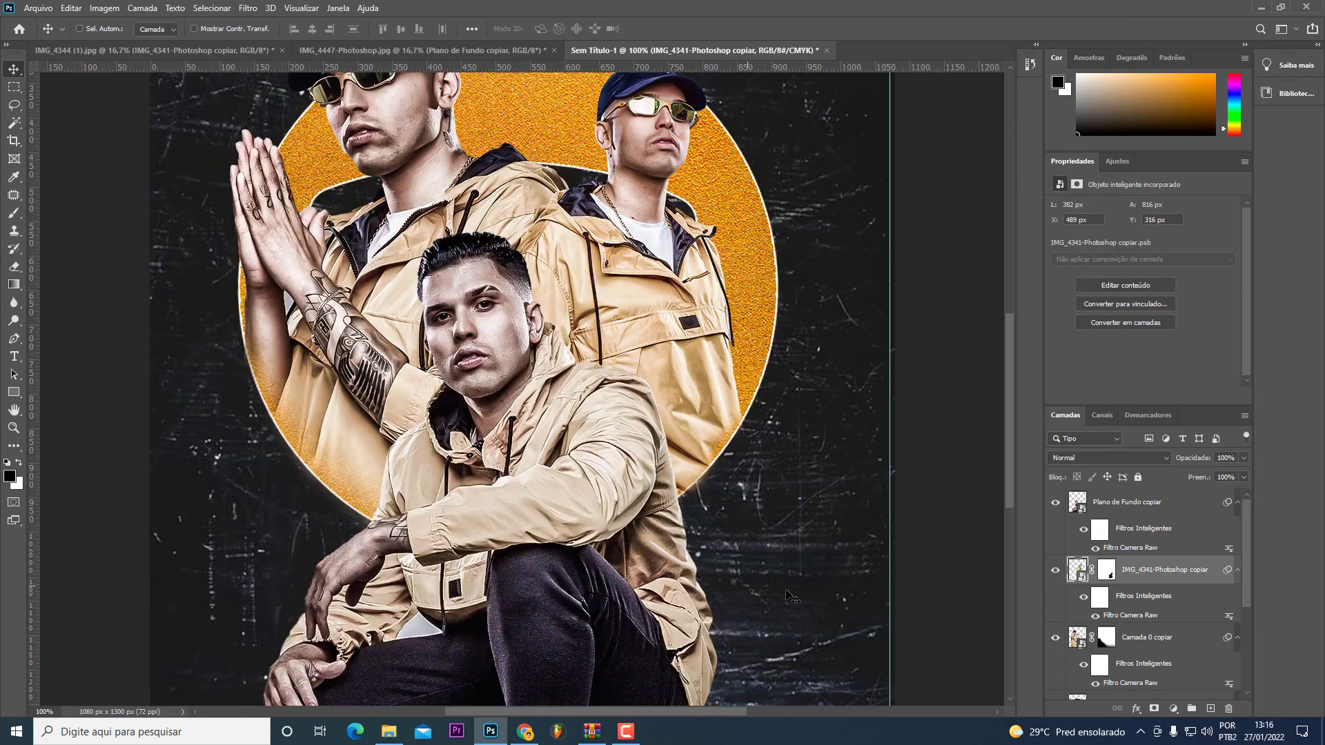
scroll(1147, 609, down, 1)
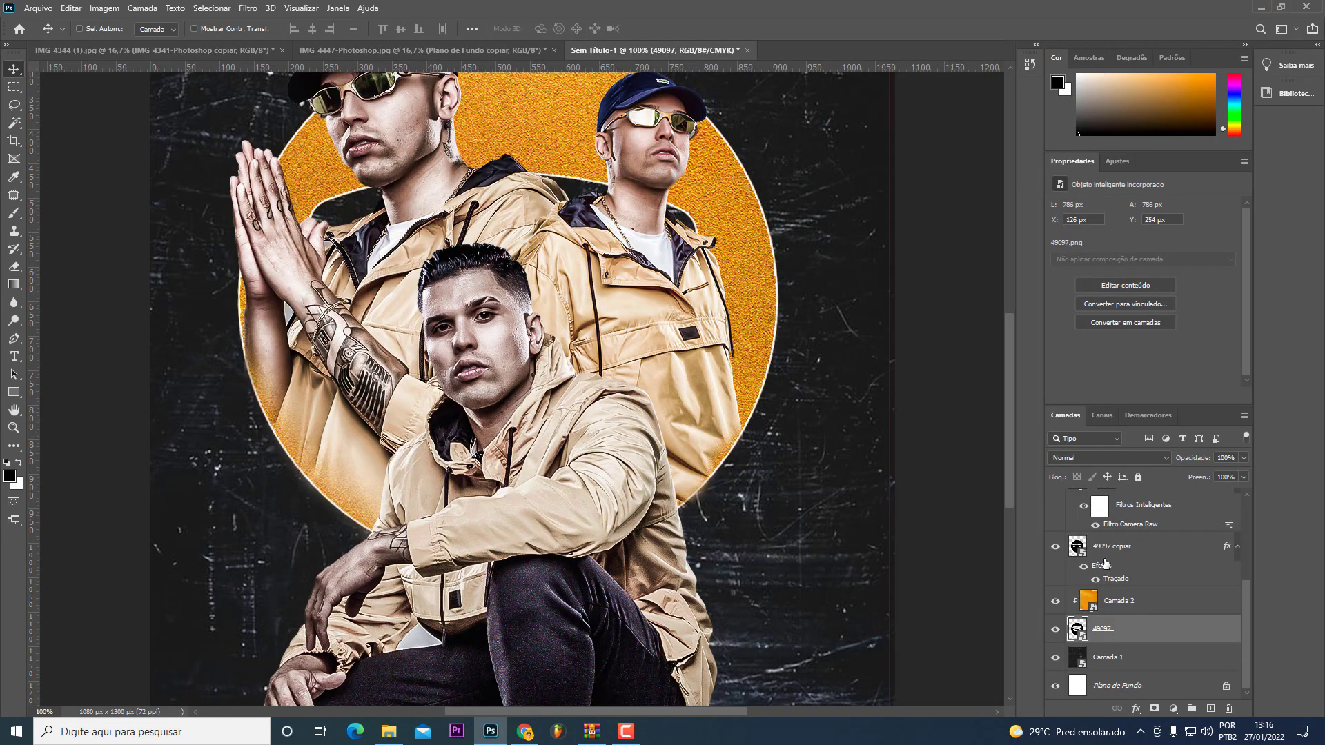
mouse_move(1118, 637)
mouse_down()
mouse_move(1162, 323)
mouse_move(1105, 552)
mouse_up()
scroll(417, 179, up, 1)
scroll(418, 179, up, 1)
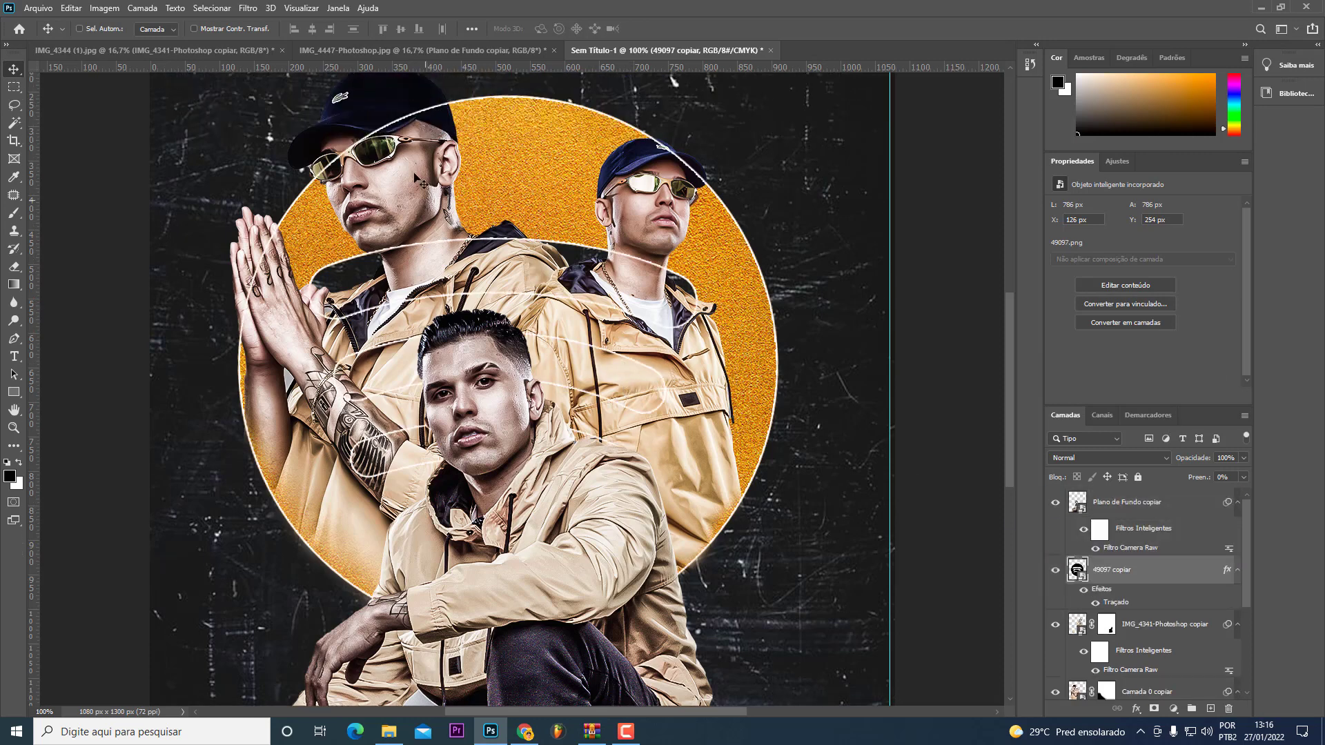
double_click(1123, 605)
drag(985, 343, 986, 347)
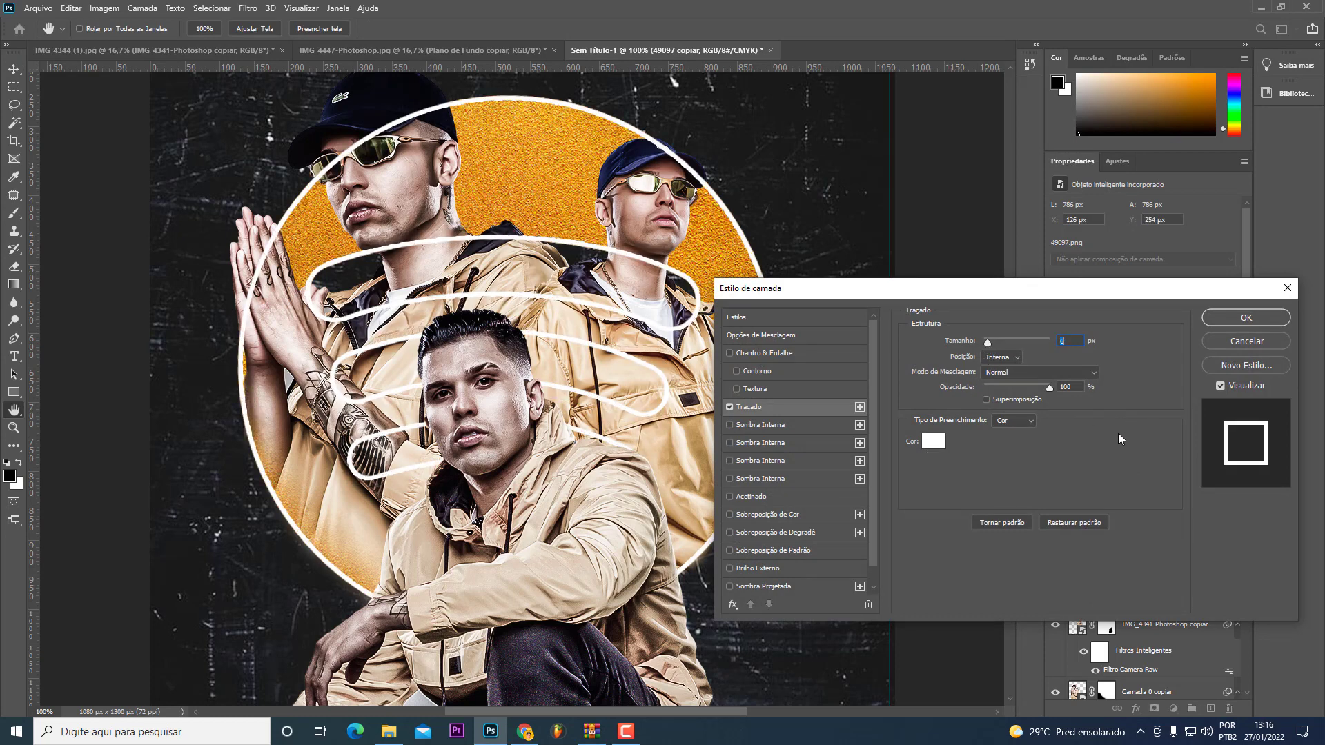
click(1246, 317)
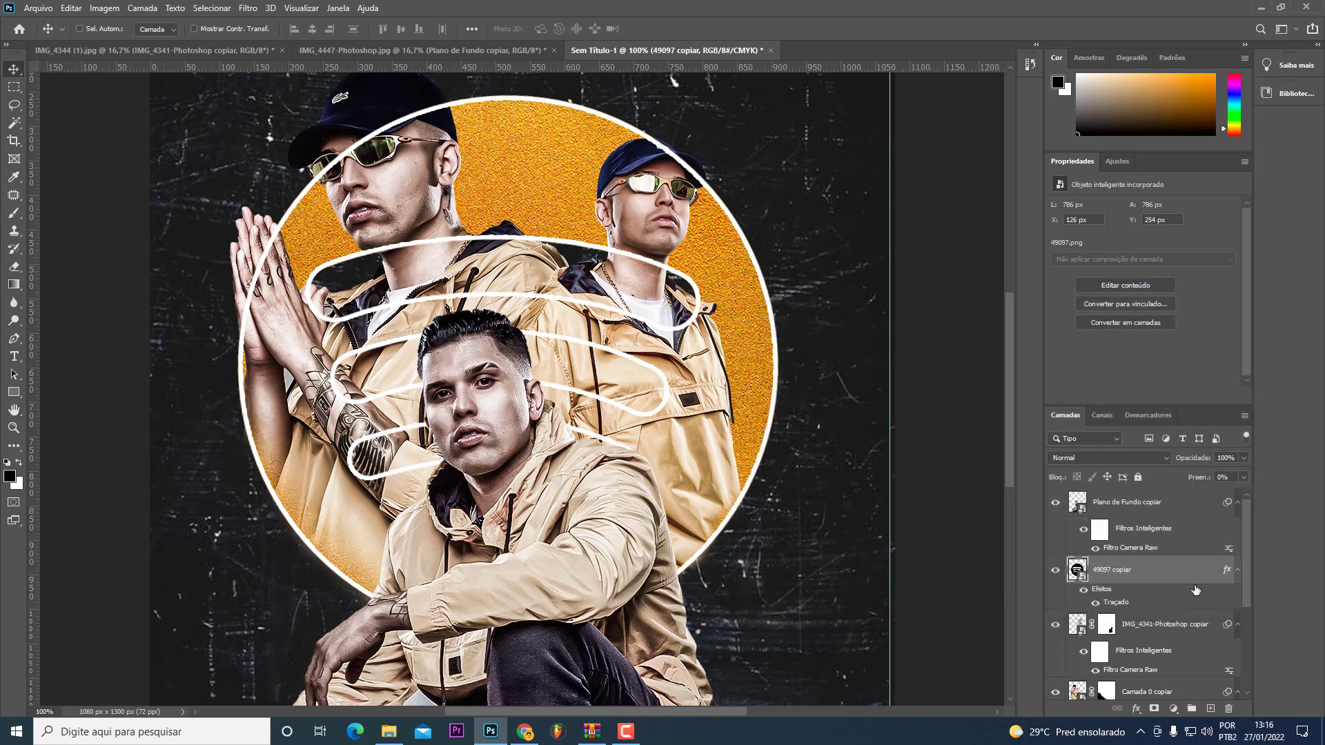
right_click(1198, 572)
click(1113, 263)
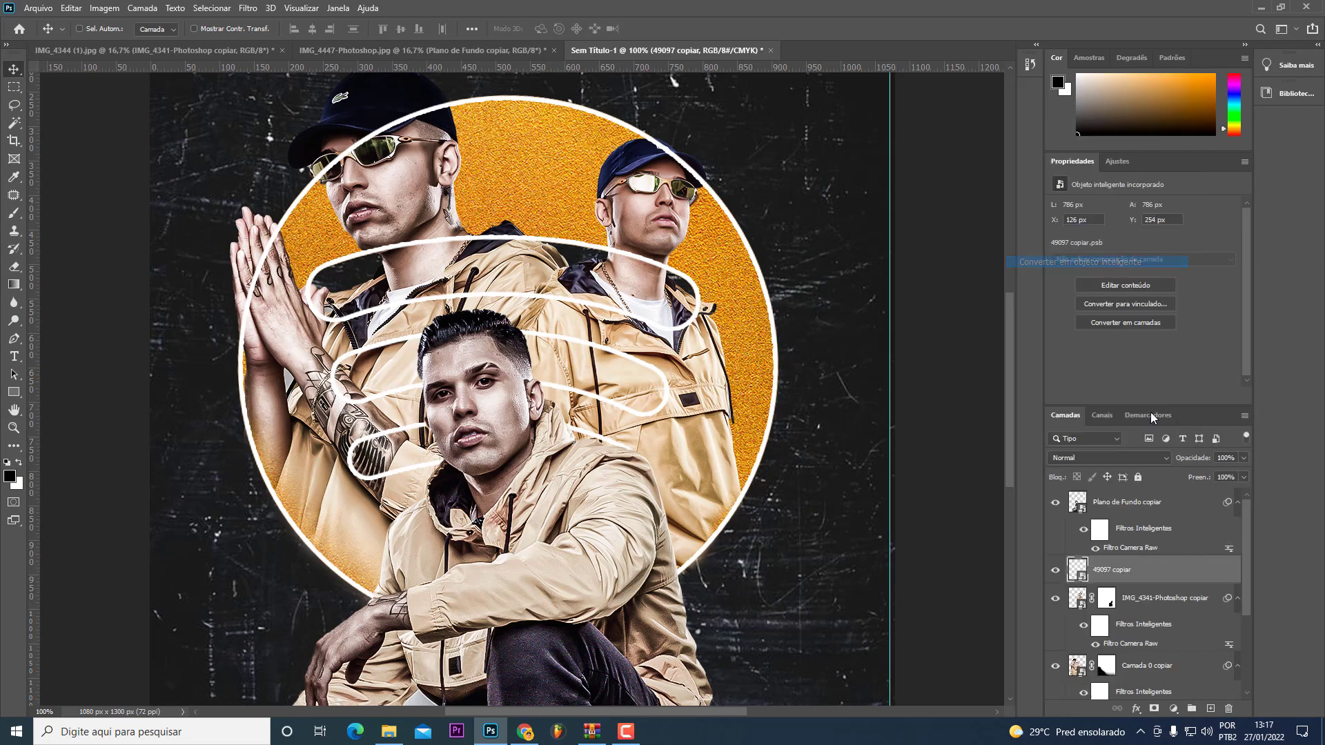
Step: Add a layer mask to the icon layer and pick a hard round Eraser brush
click(1154, 709)
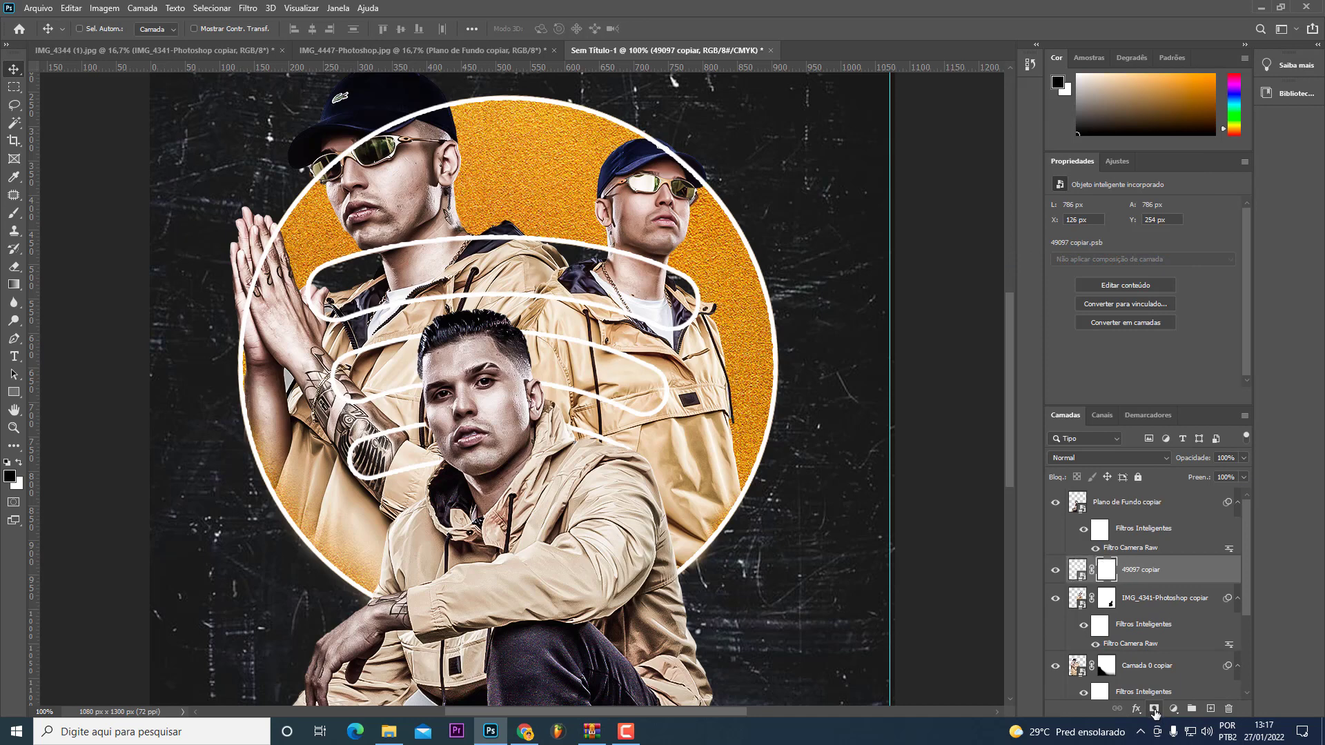
key(e)
scroll(345, 290, up, 2)
click(99, 29)
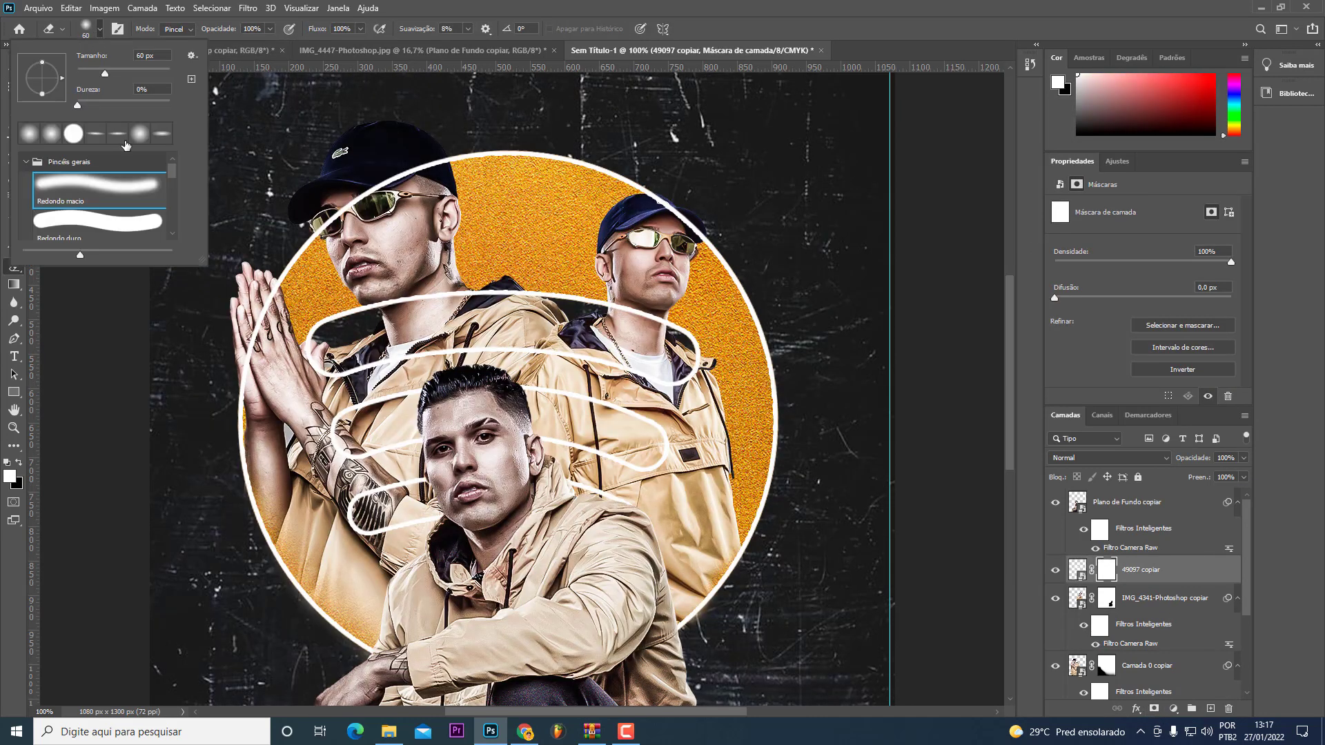
double_click(139, 230)
Step: Mask out the swirl near the circle's edge, over the left man's cap, and across both necks
drag(407, 172, 425, 168)
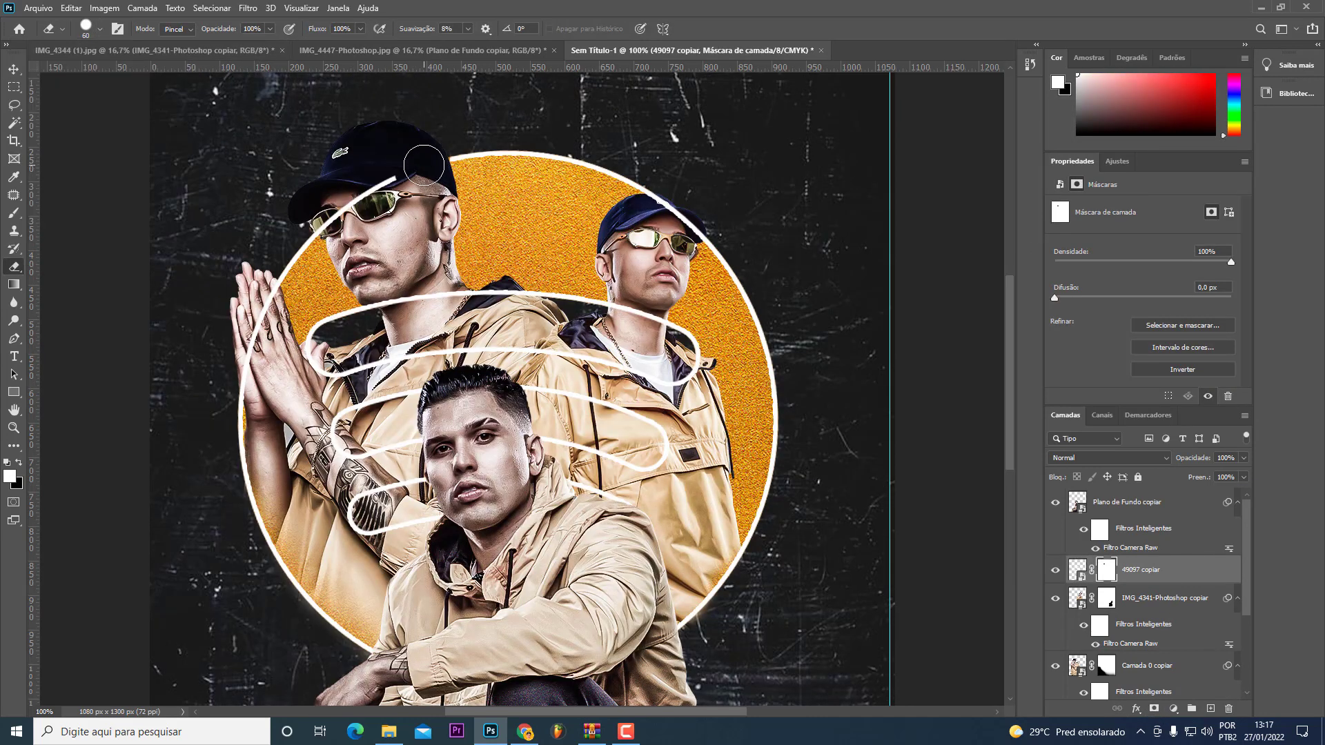
drag(393, 178, 327, 216)
drag(653, 217, 689, 225)
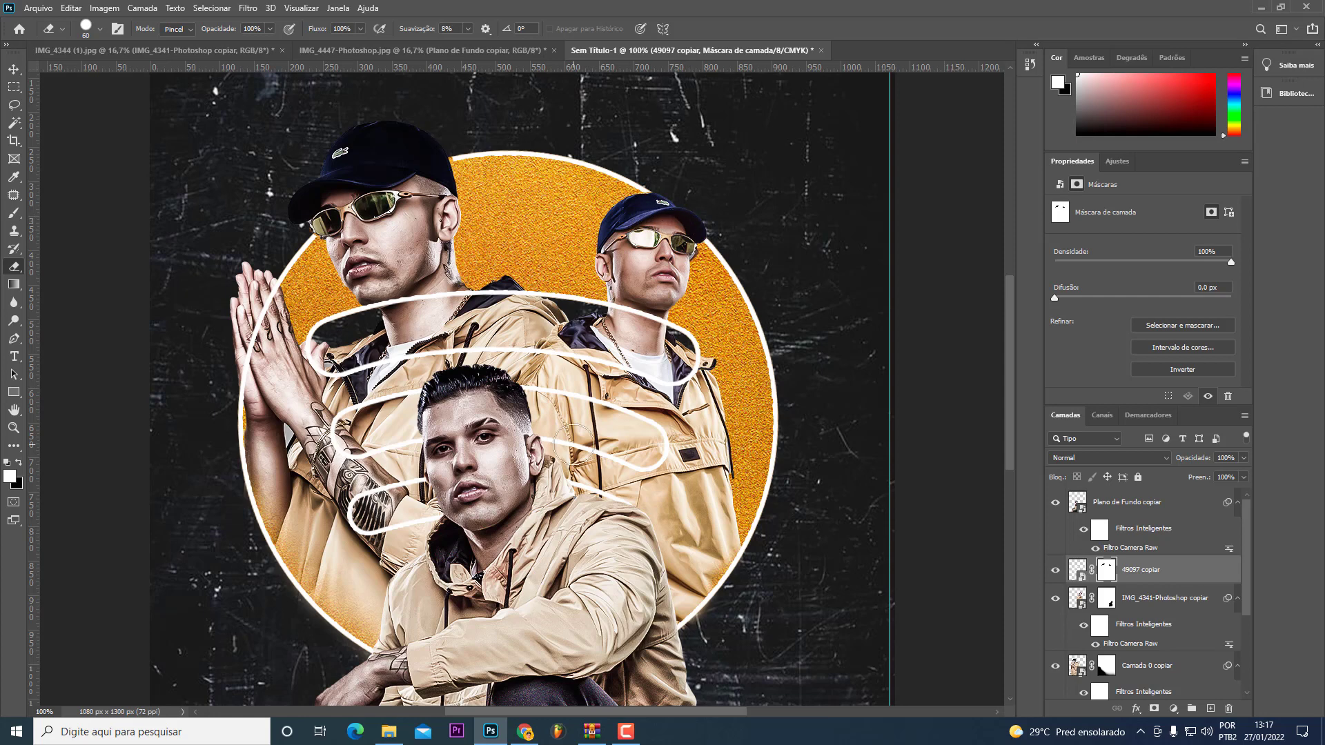
scroll(573, 442, down, 5)
scroll(483, 345, up, 3)
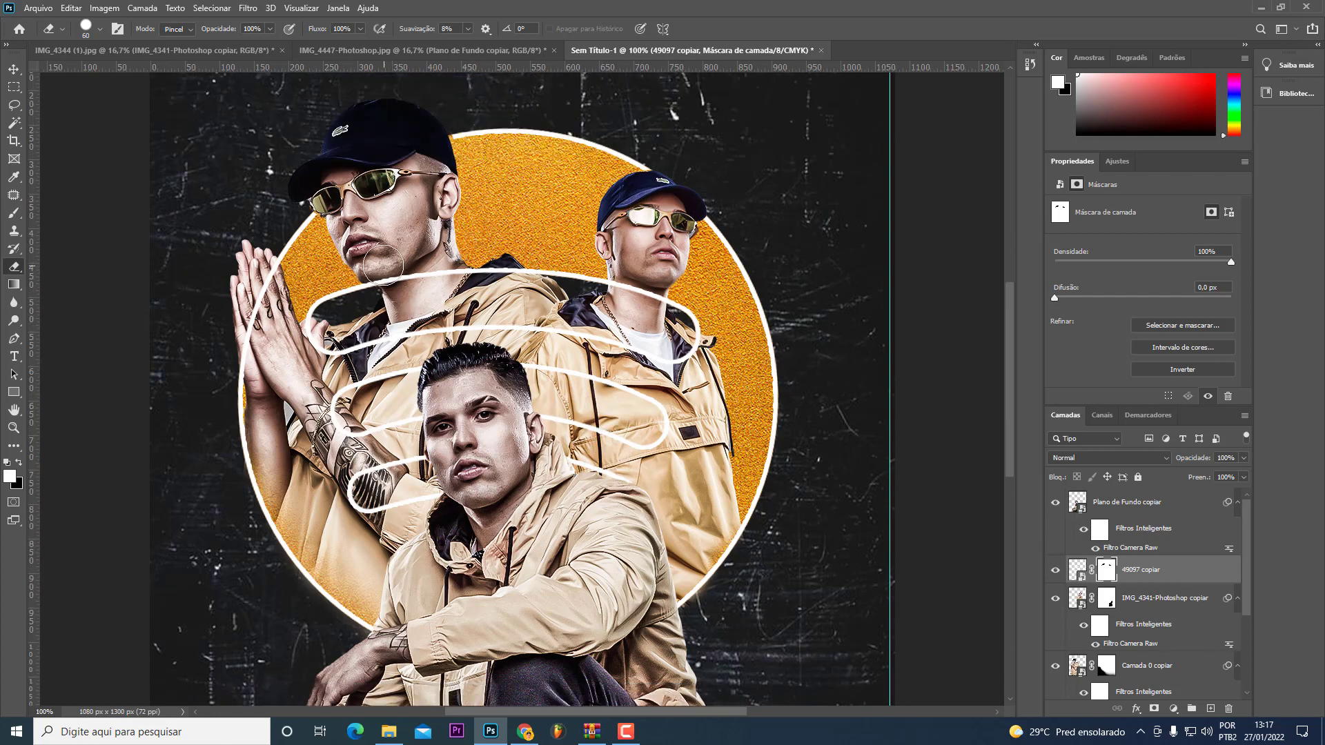
mouse_move(469, 247)
mouse_down()
mouse_move(397, 280)
mouse_move(371, 262)
mouse_up()
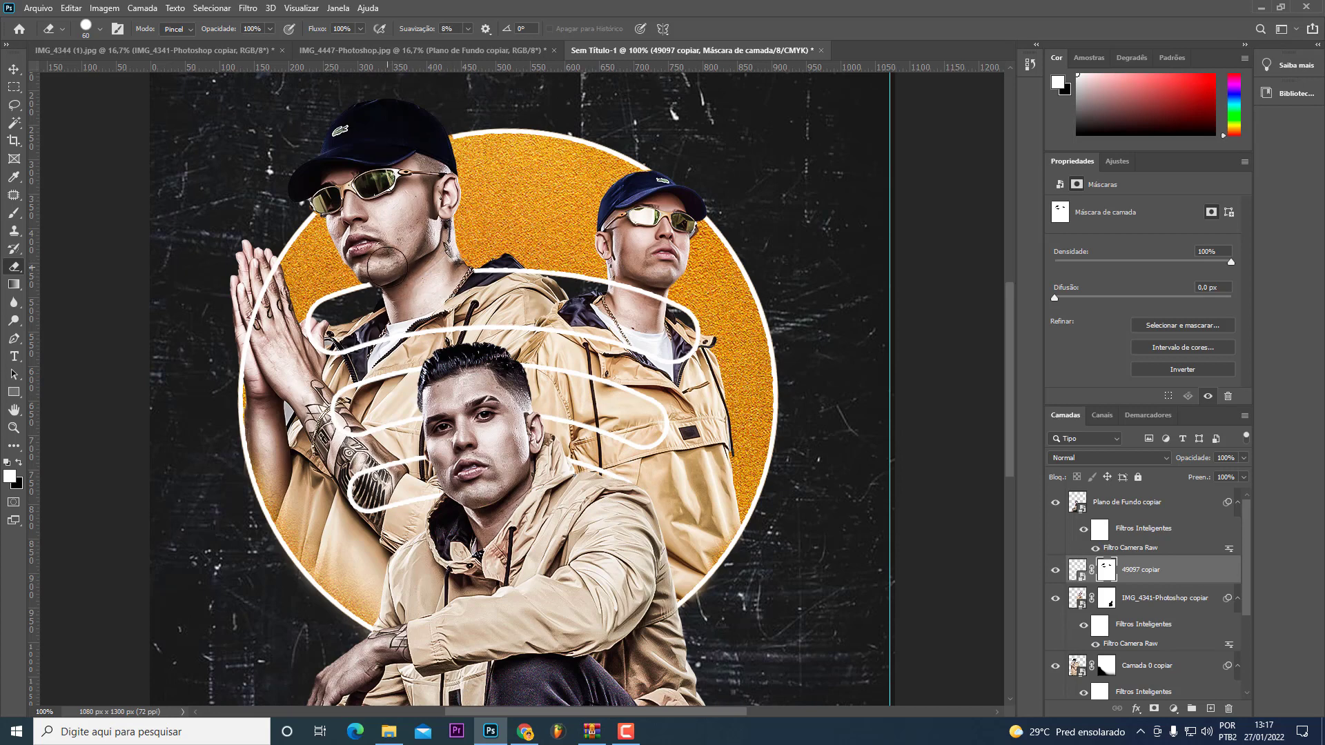
drag(610, 300, 645, 300)
Step: Return to the Move tool and select the icon layer itself instead of its mask
key(v)
scroll(679, 341, down, 2)
scroll(680, 340, up, 2)
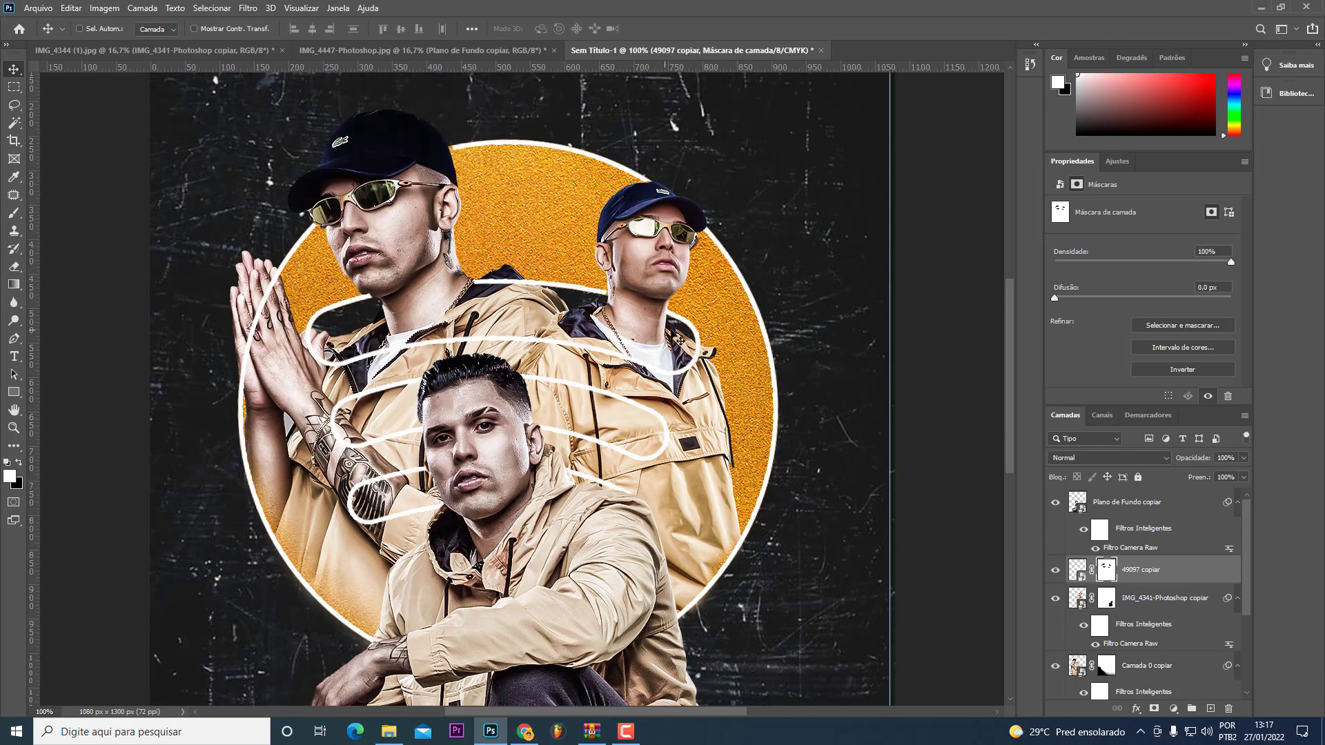
key(e)
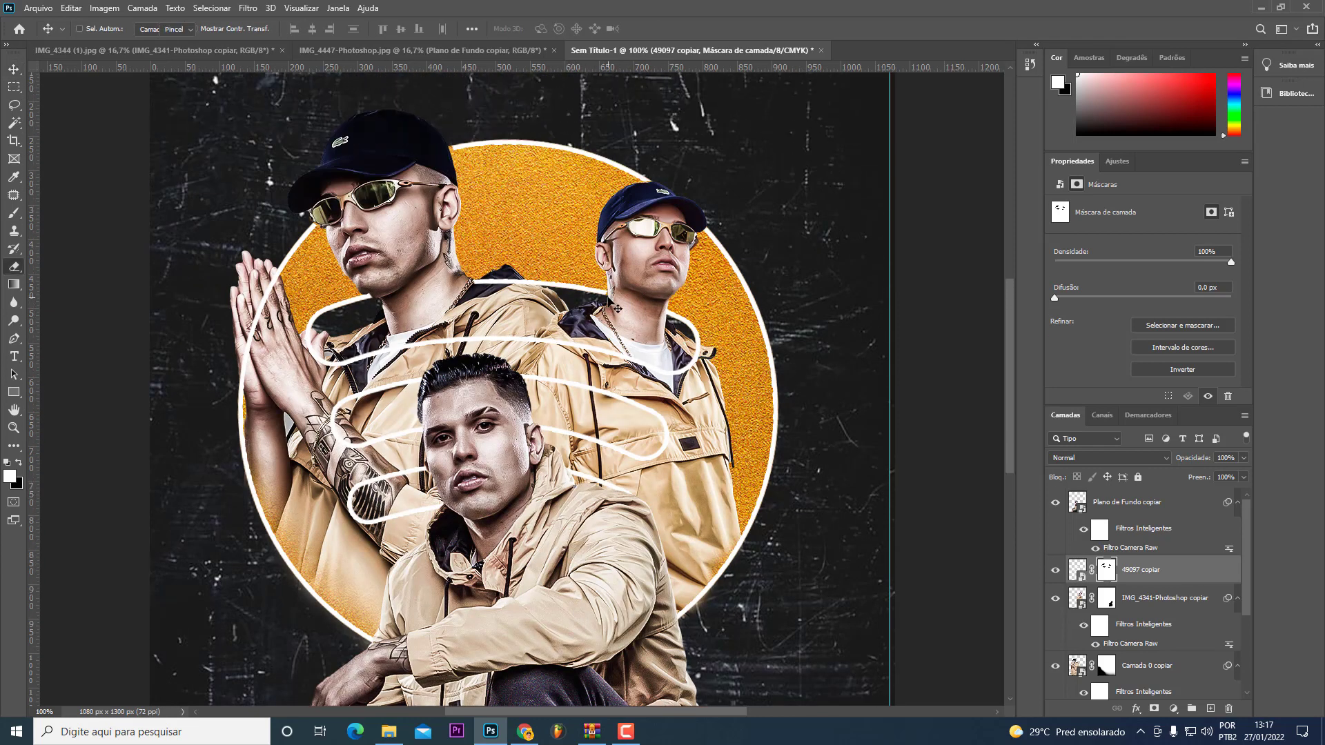
key(v)
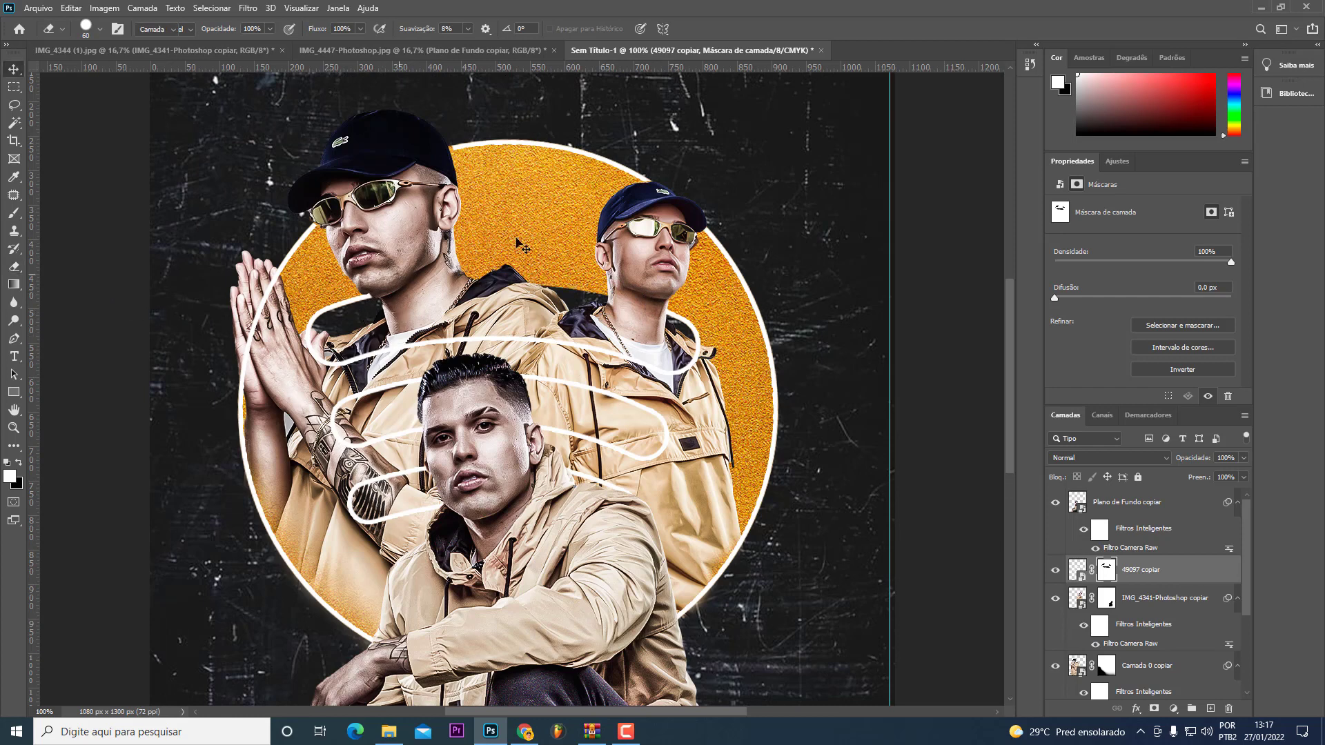
click(1077, 569)
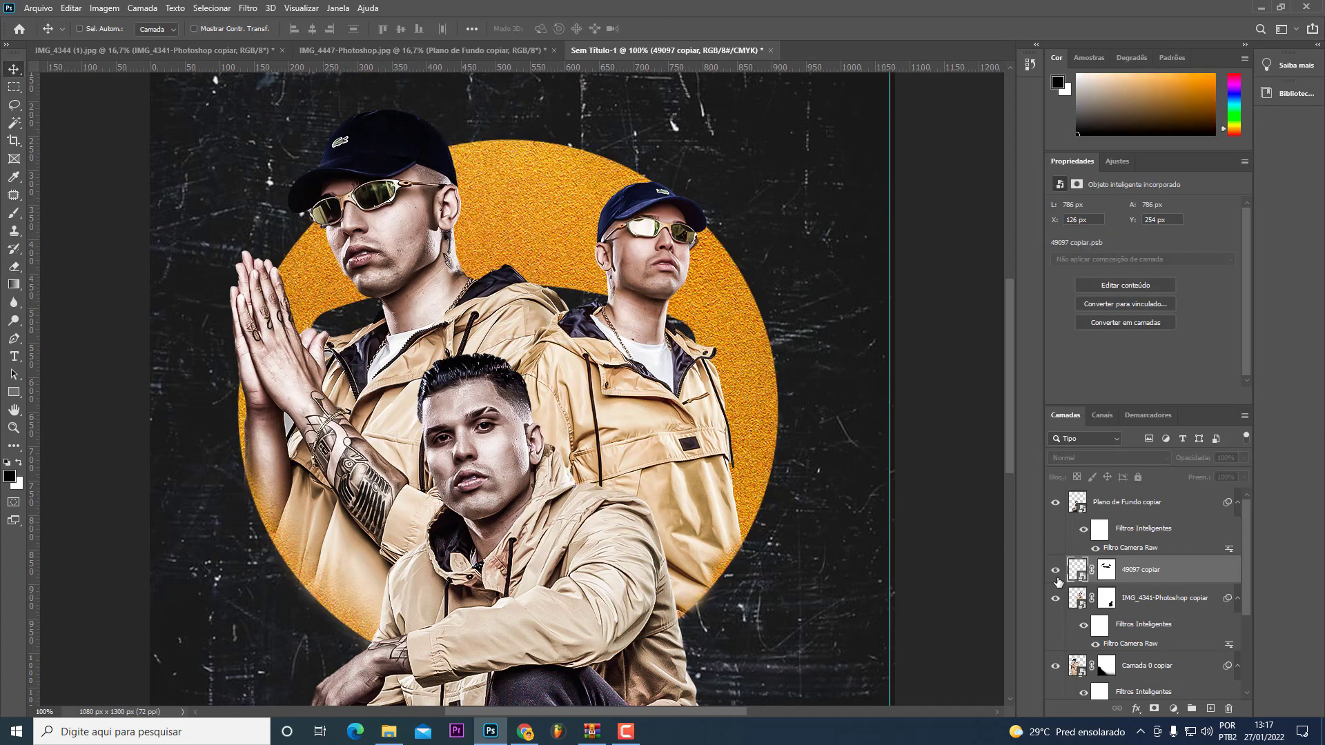
Step: Add a Gradient Overlay to the swirl with its right stop set to beige #c8af8e
click(1055, 570)
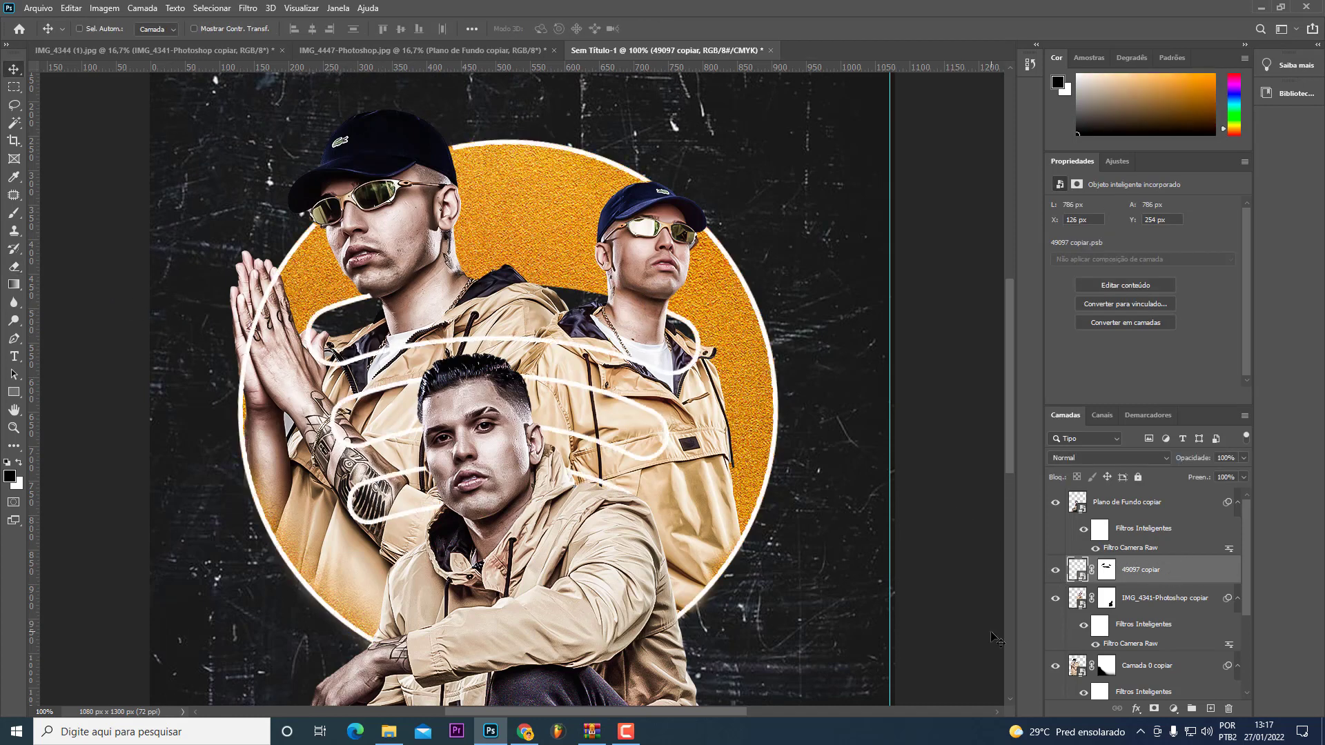
click(1137, 709)
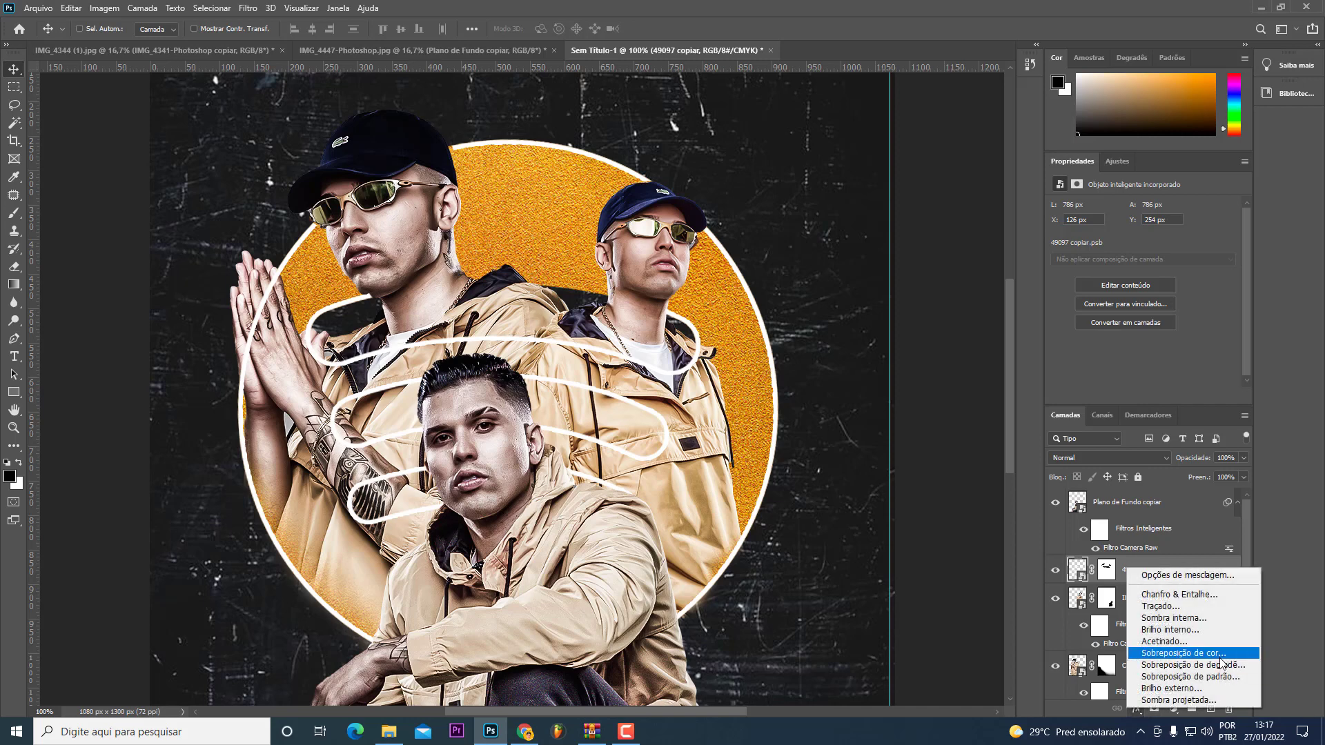
click(1219, 665)
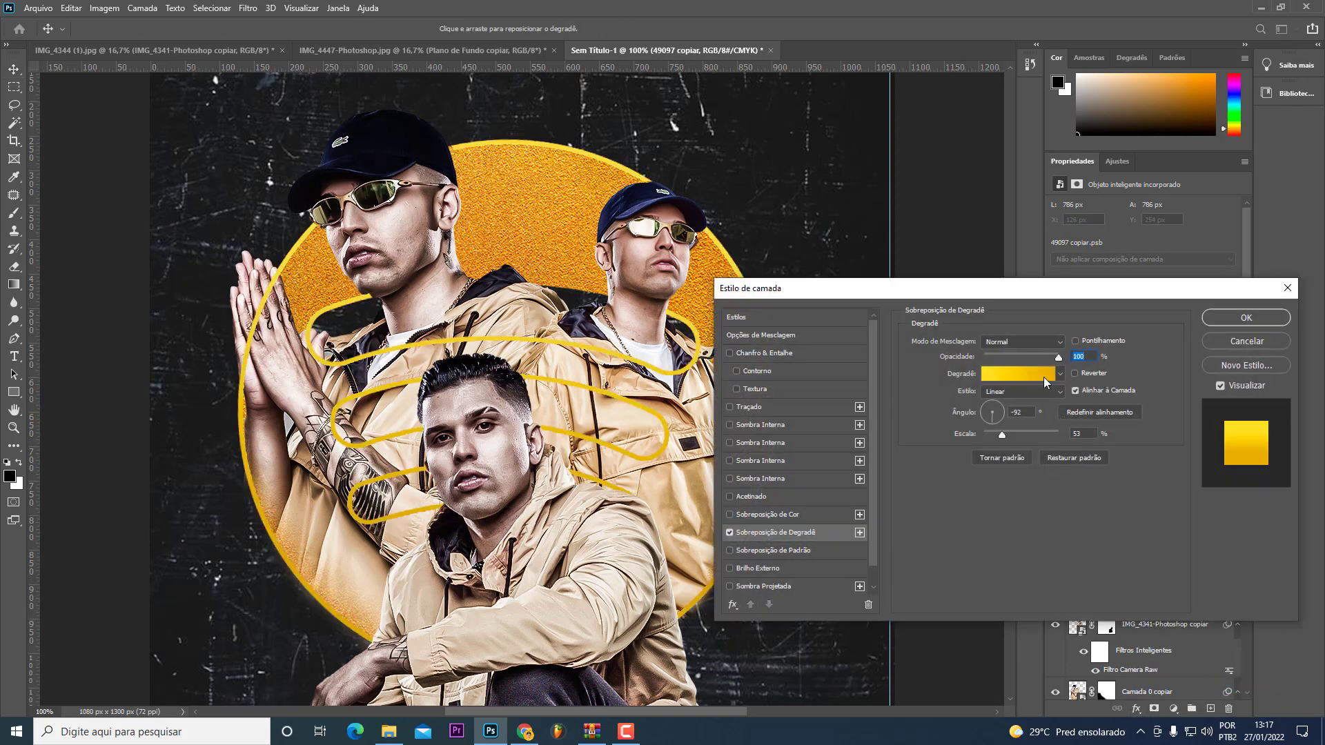
click(1031, 374)
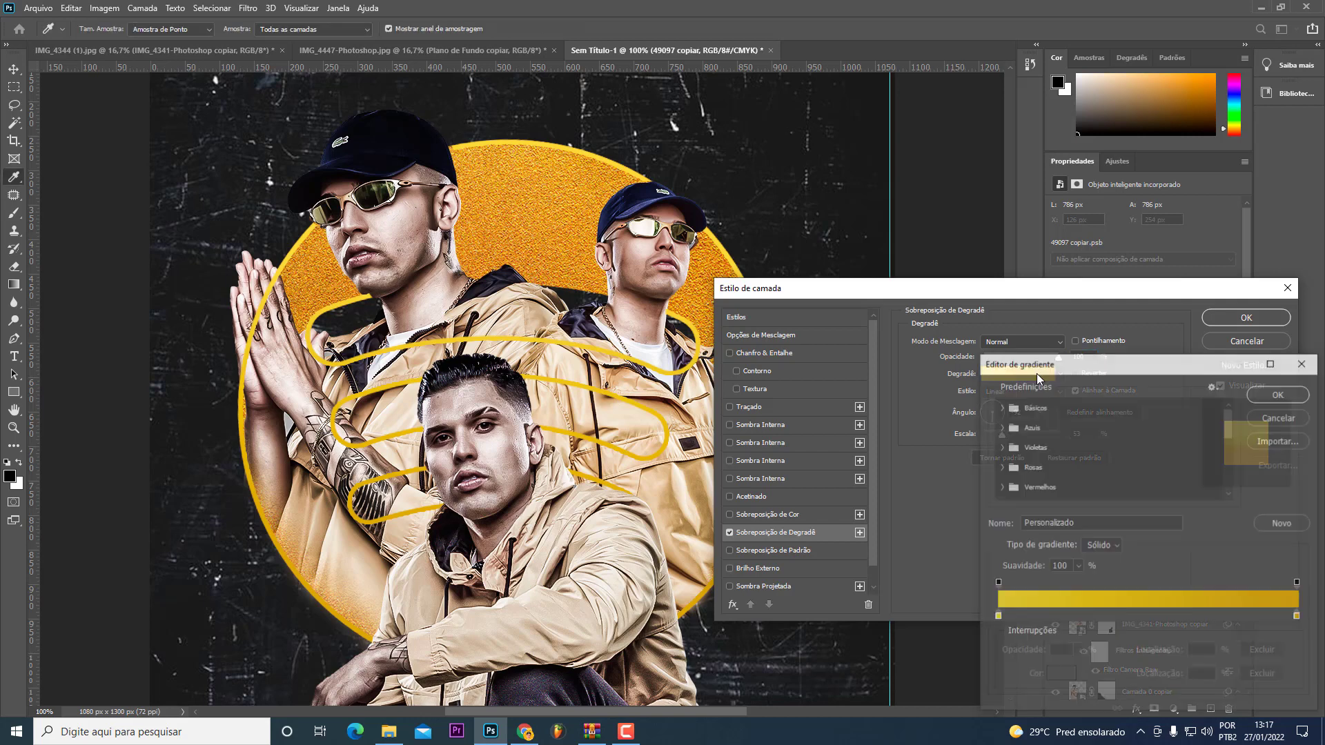
double_click(1301, 619)
click(993, 462)
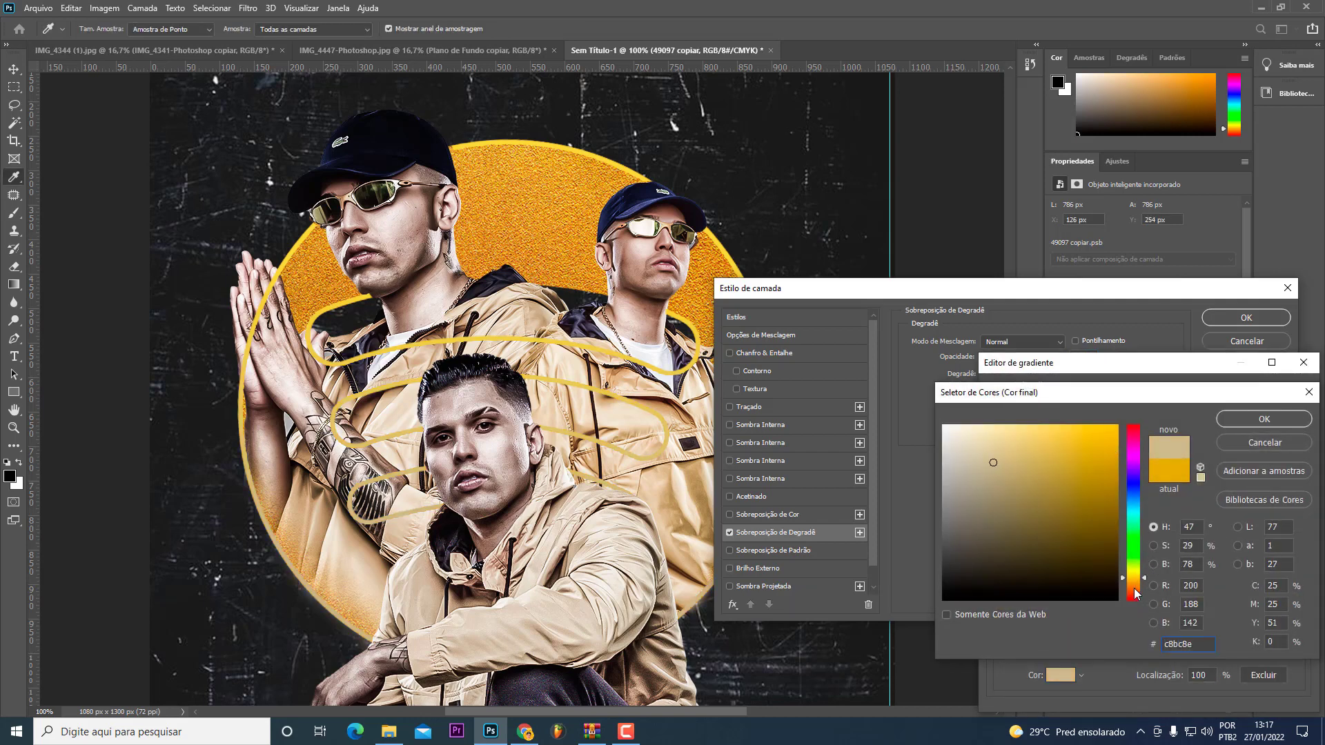
drag(1133, 588, 1133, 584)
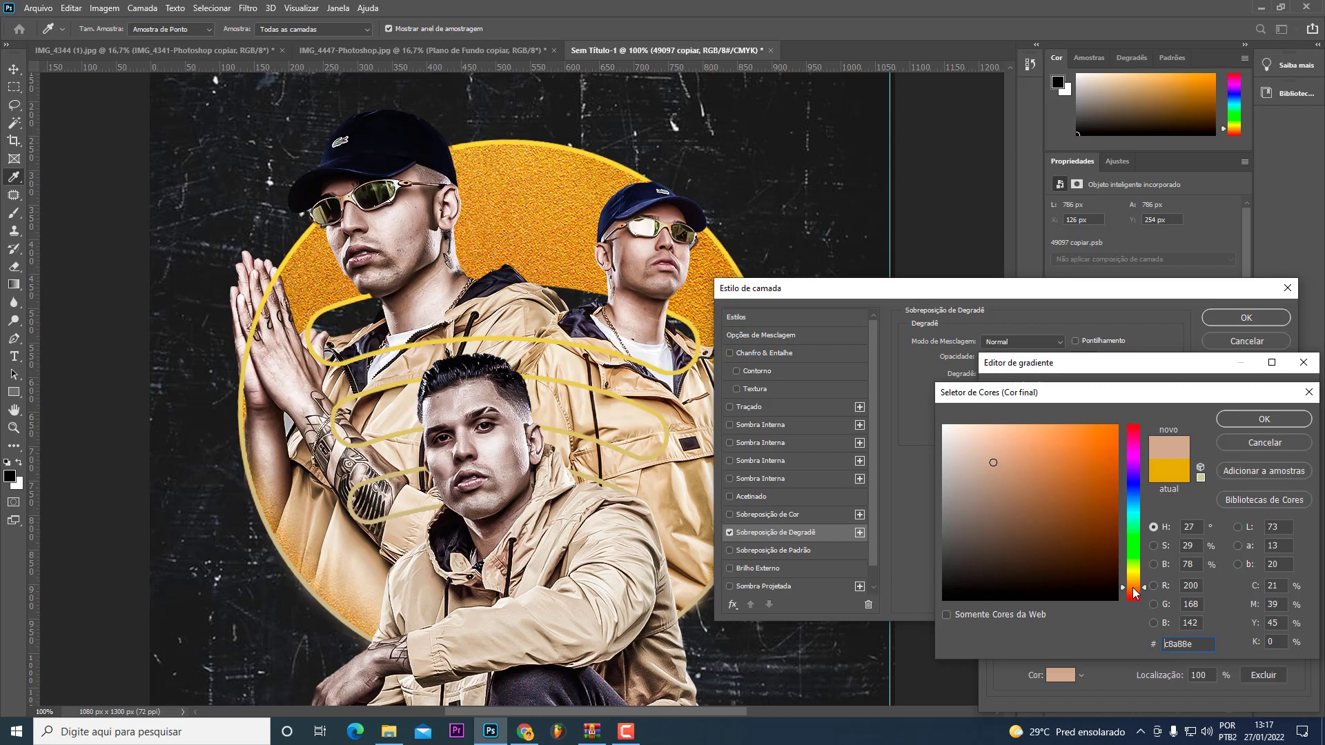
click(1273, 420)
Step: Set the gradient's left stop to pale cream #f7ecca and confirm the gradient
click(995, 617)
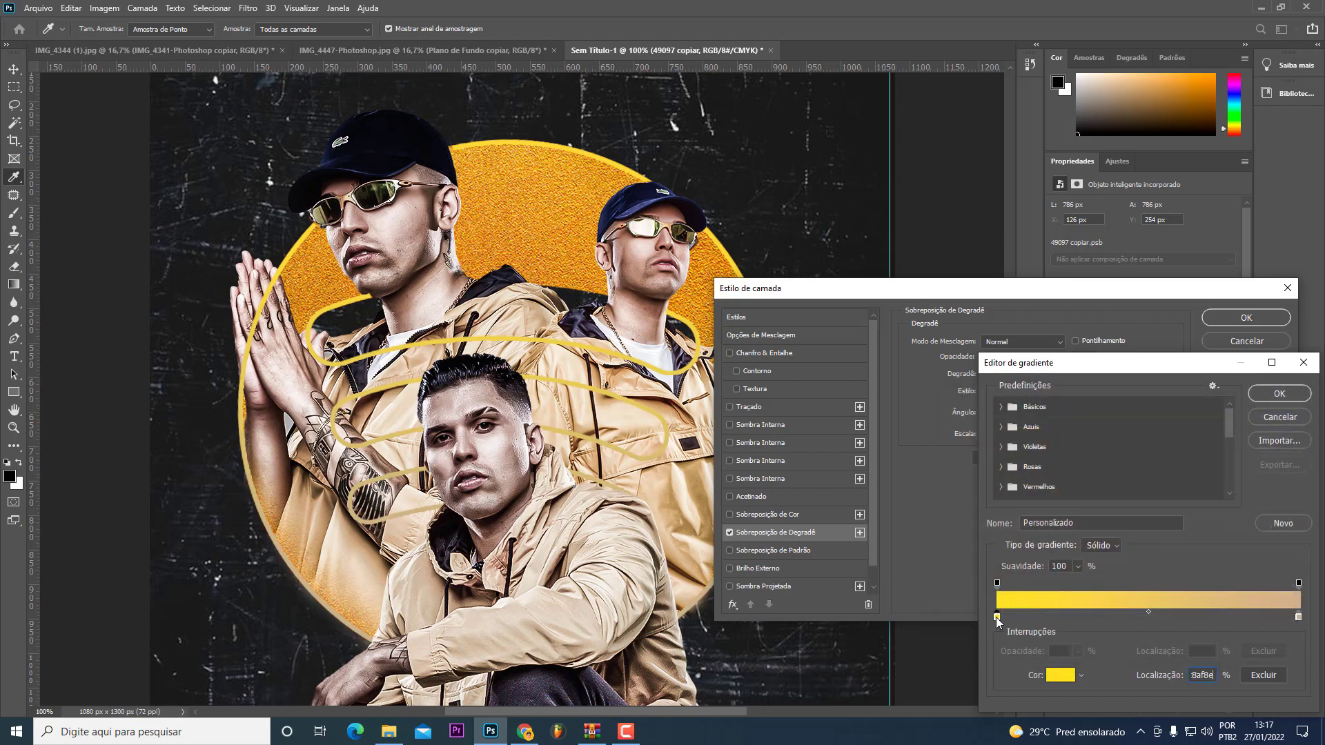
click(653, 271)
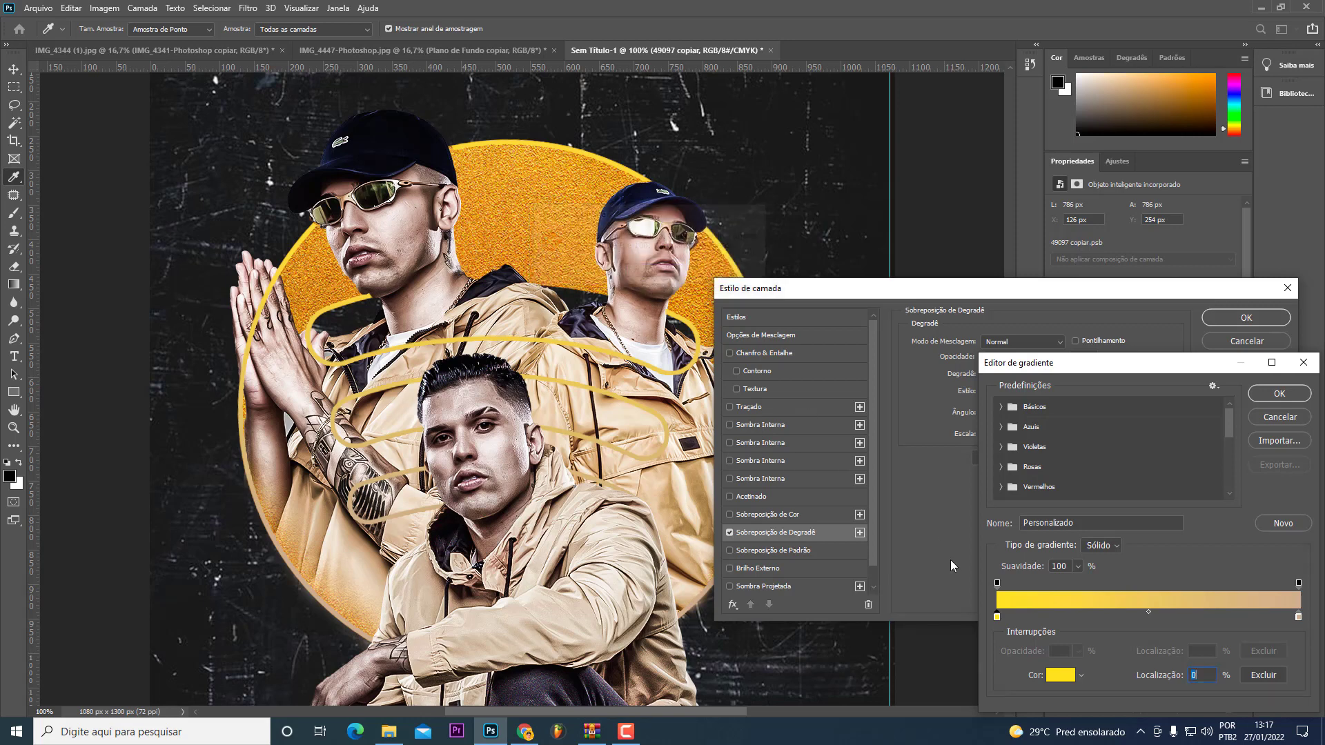
double_click(997, 616)
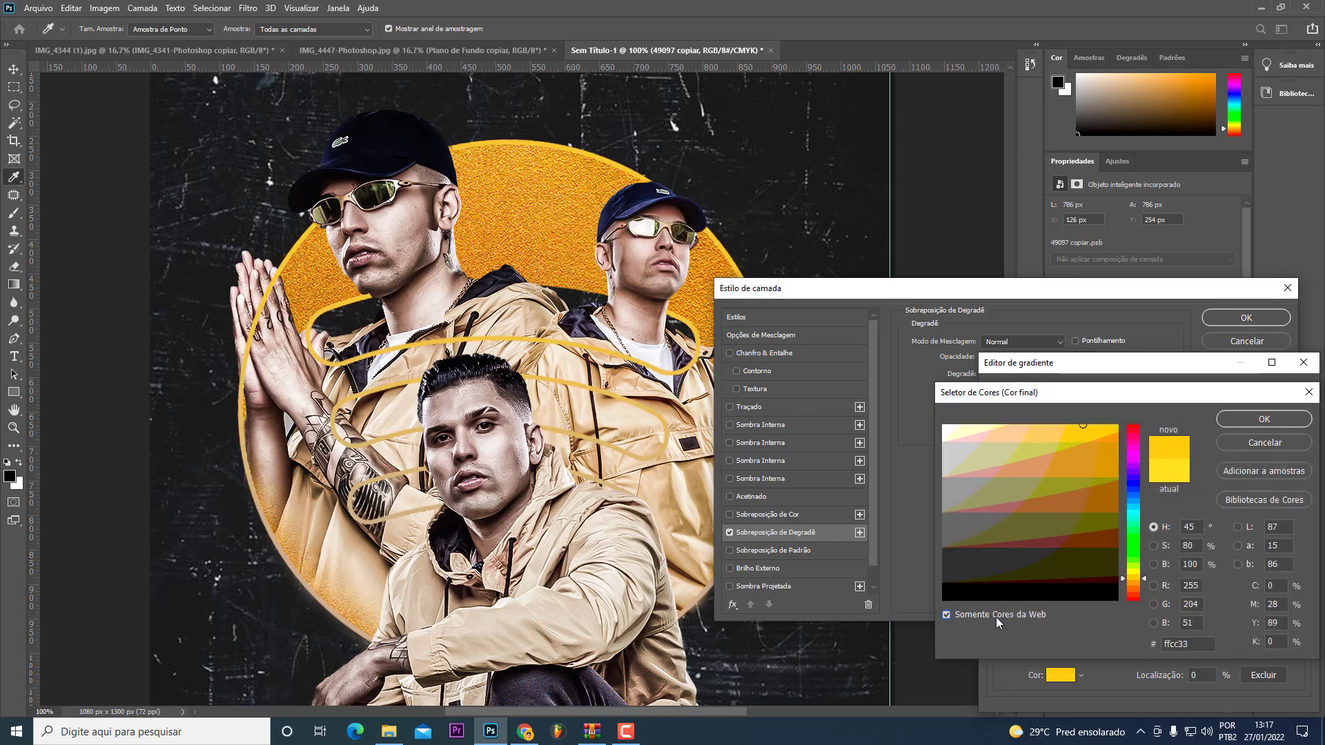
click(976, 431)
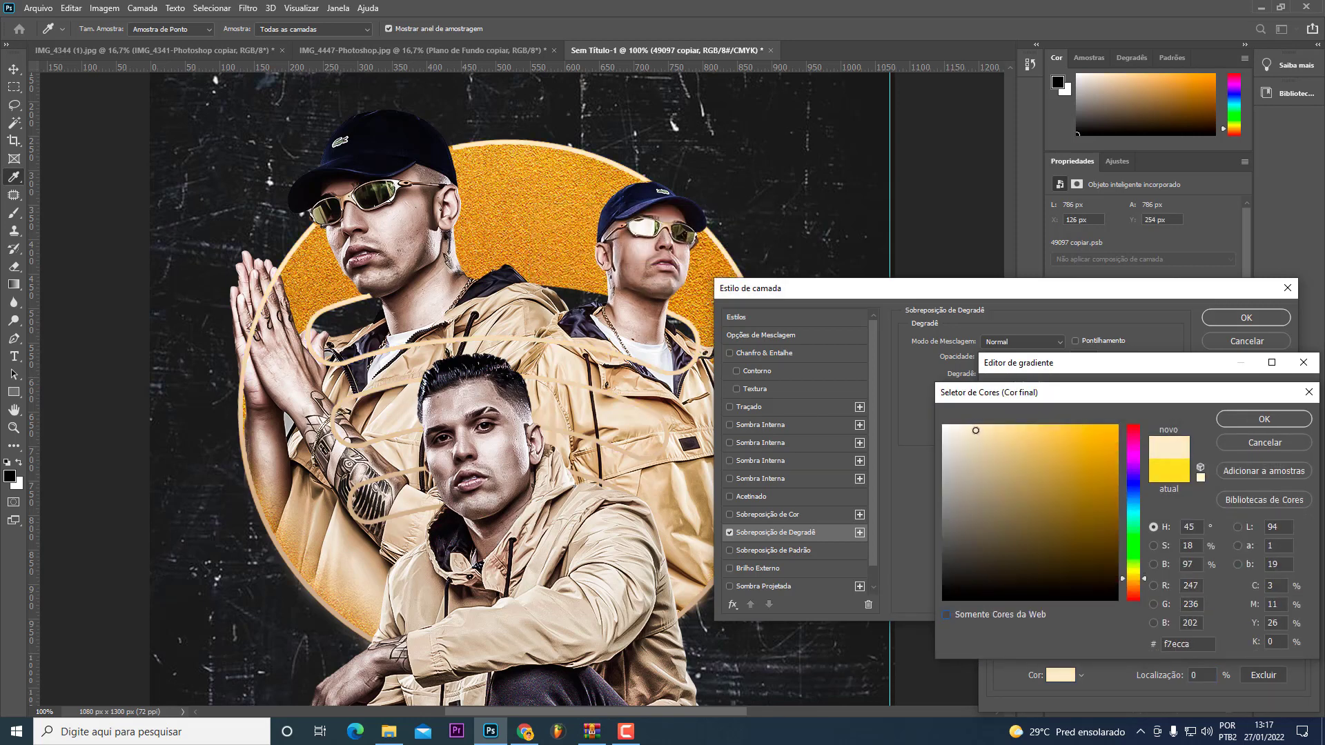
click(1273, 413)
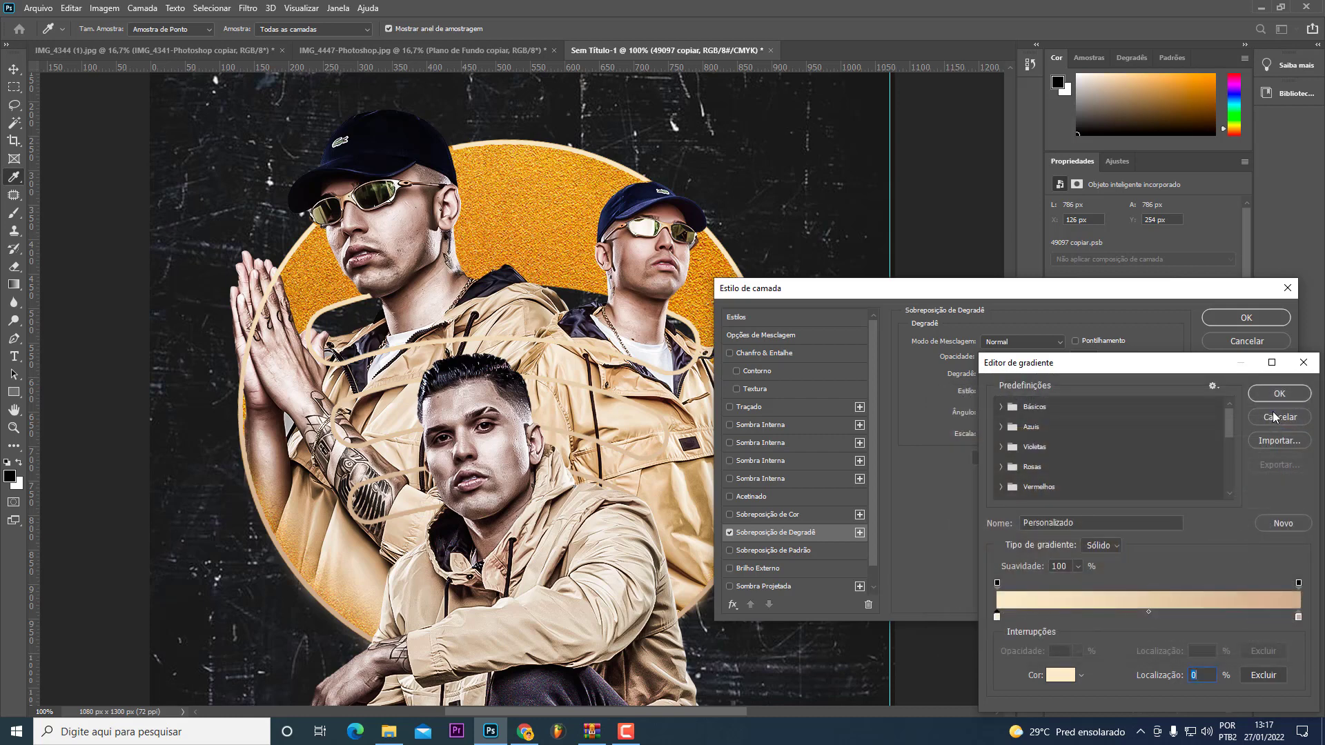
click(1273, 395)
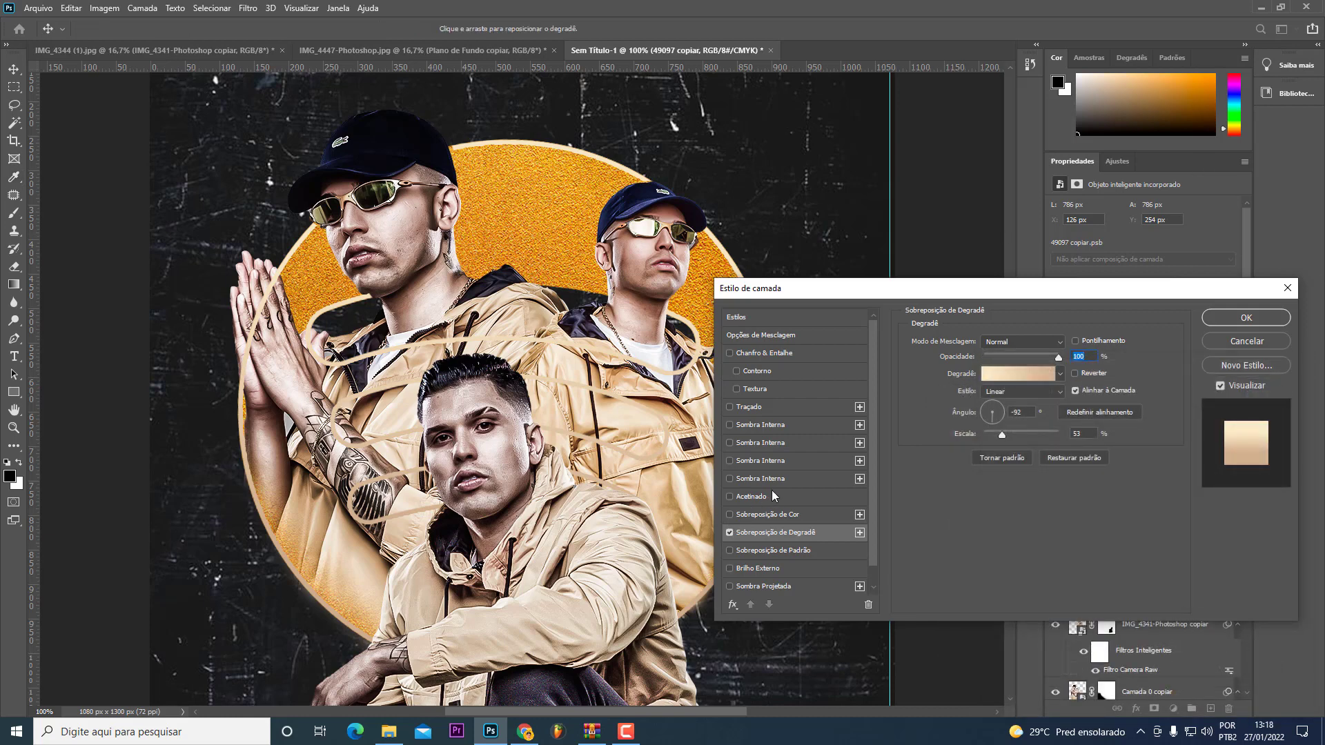
Step: Add an orange Outer Glow in Divide mode to the swirl, tightening its size
click(773, 570)
click(953, 388)
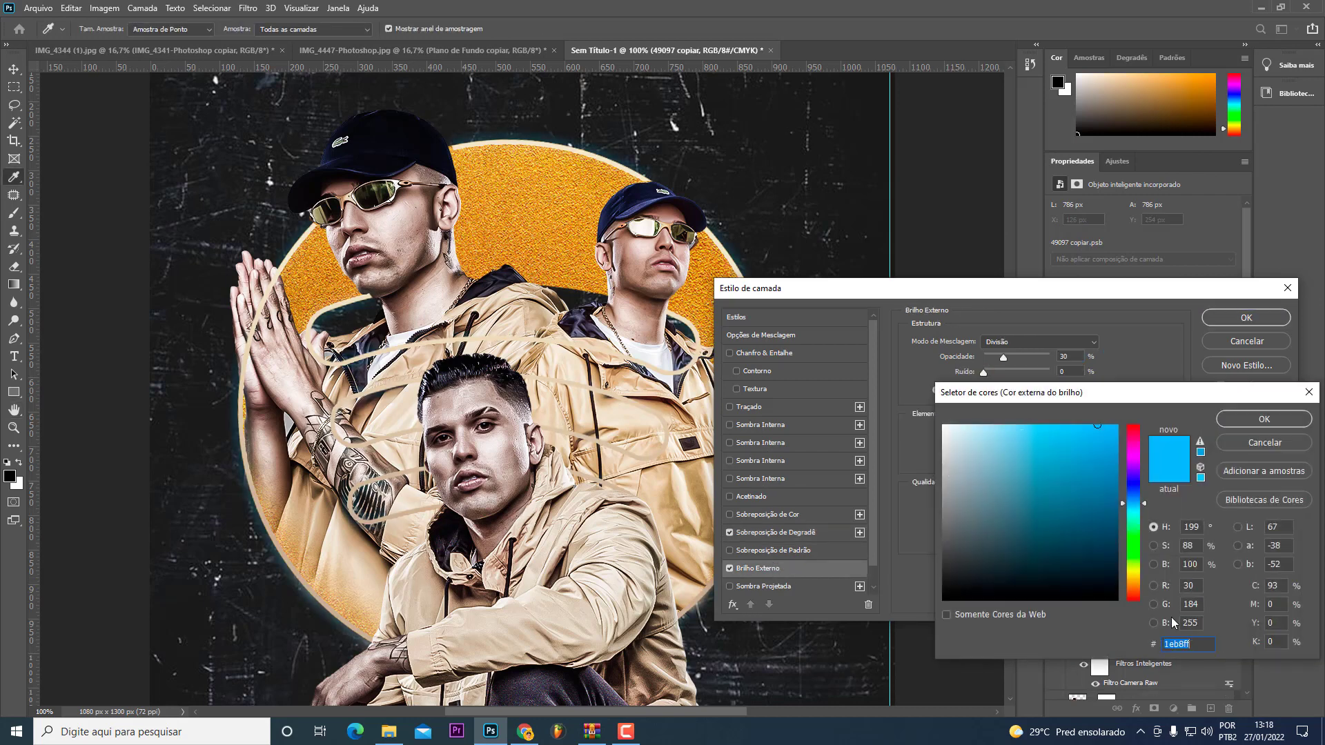
drag(1133, 506, 1138, 584)
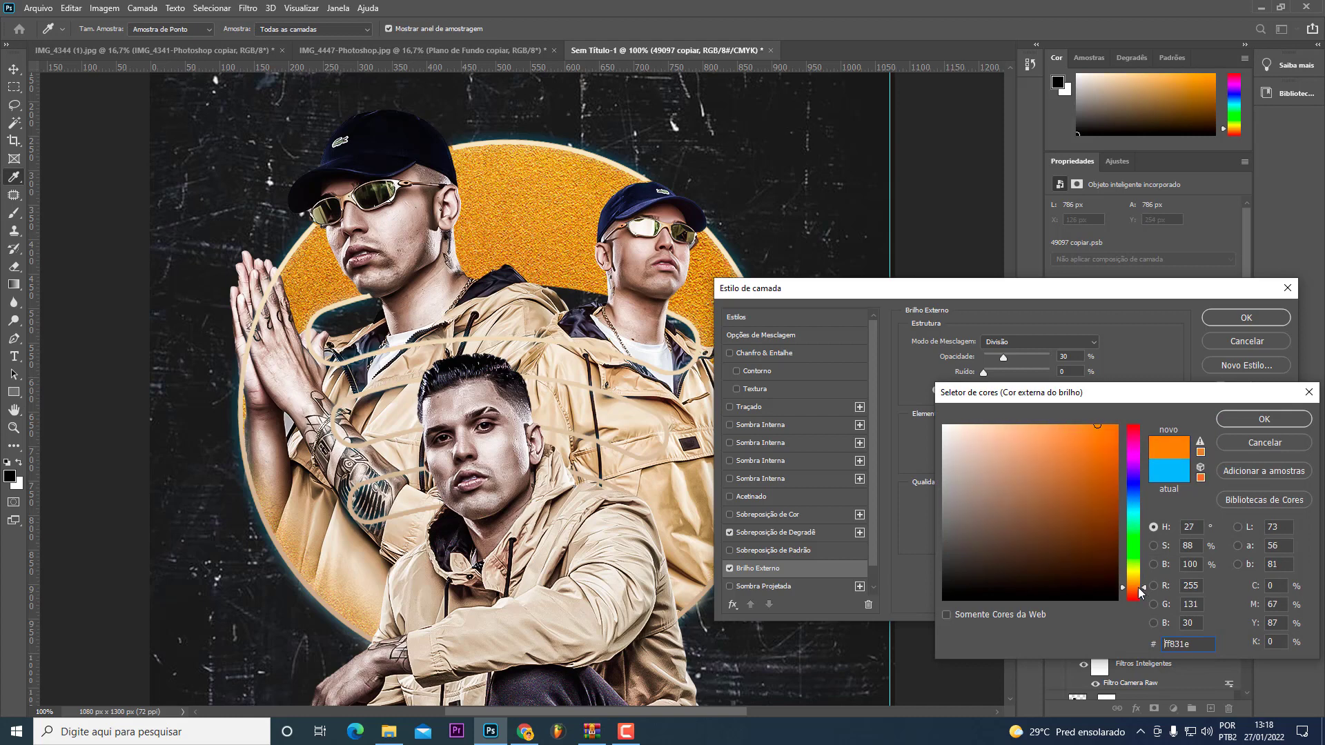
drag(997, 434, 995, 429)
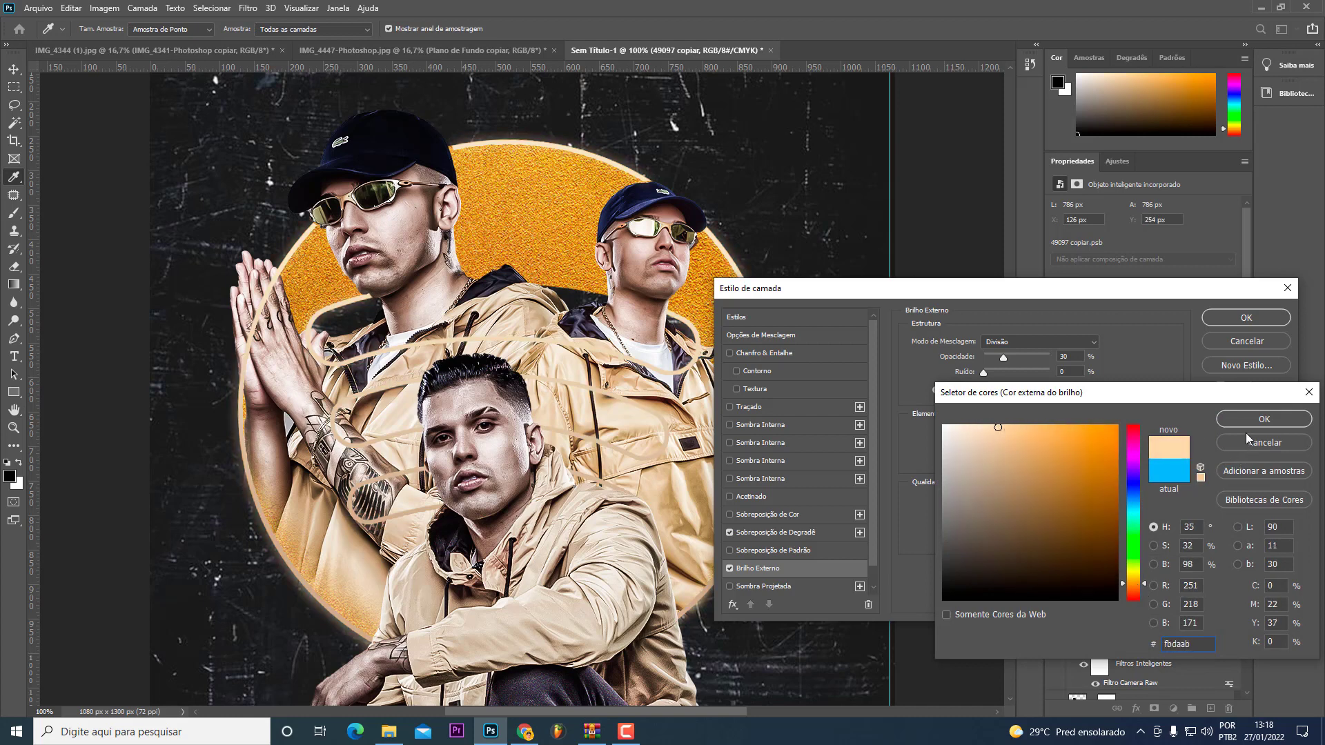
click(1264, 418)
drag(1031, 358, 1022, 363)
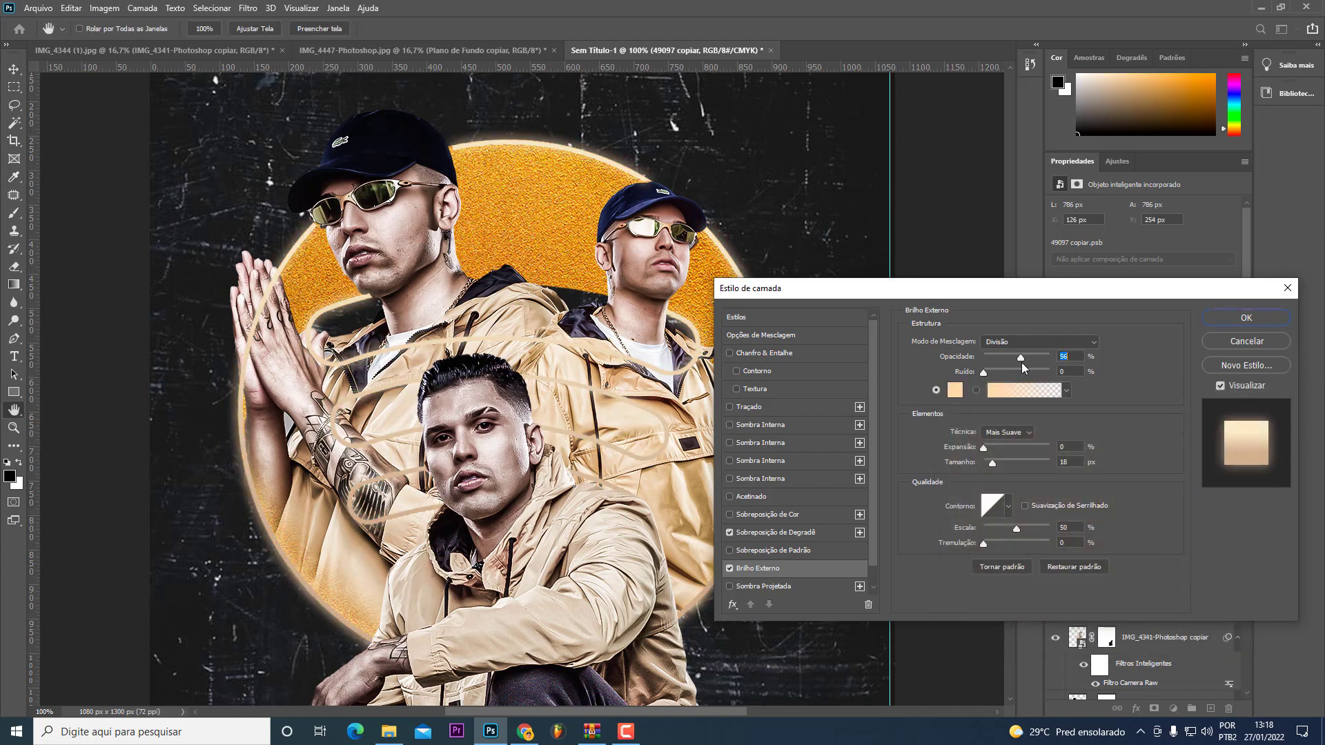
drag(993, 462, 988, 462)
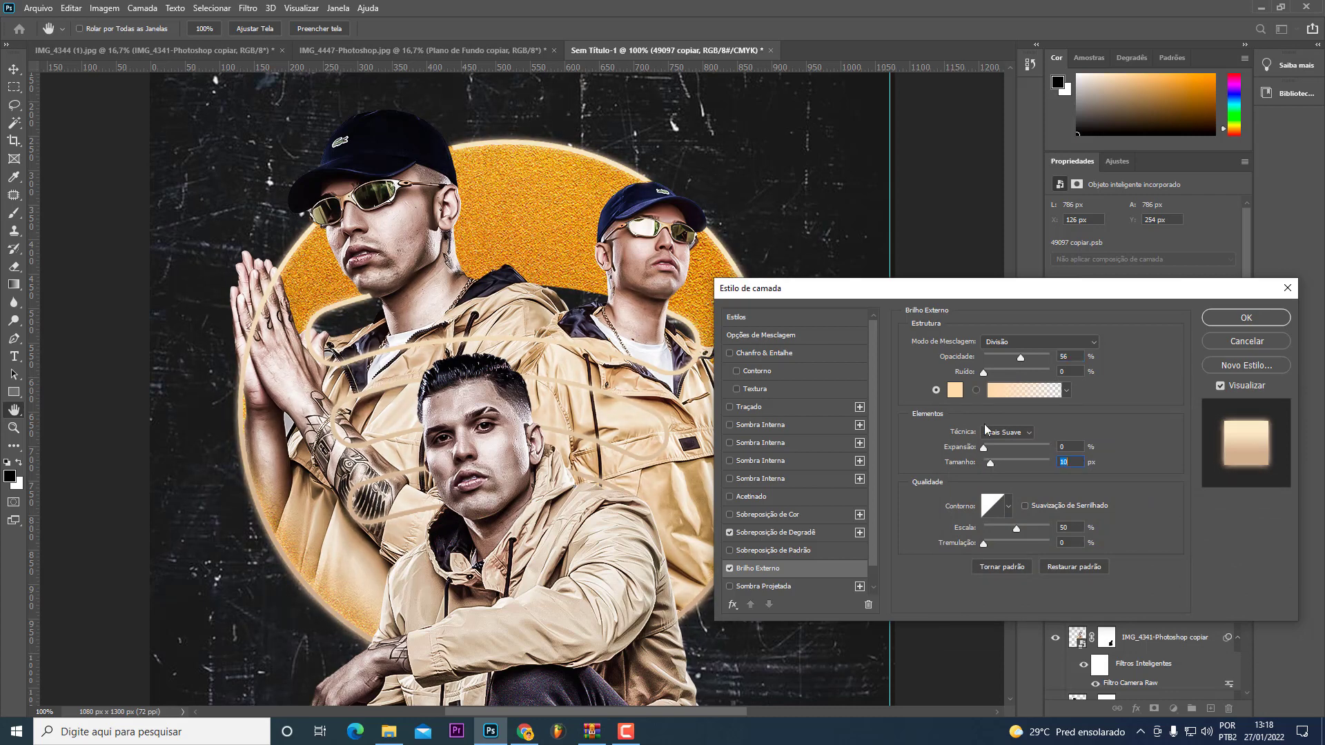
Step: Make the glow a lighter orange, lower its opacity to 25%, and apply it
click(955, 390)
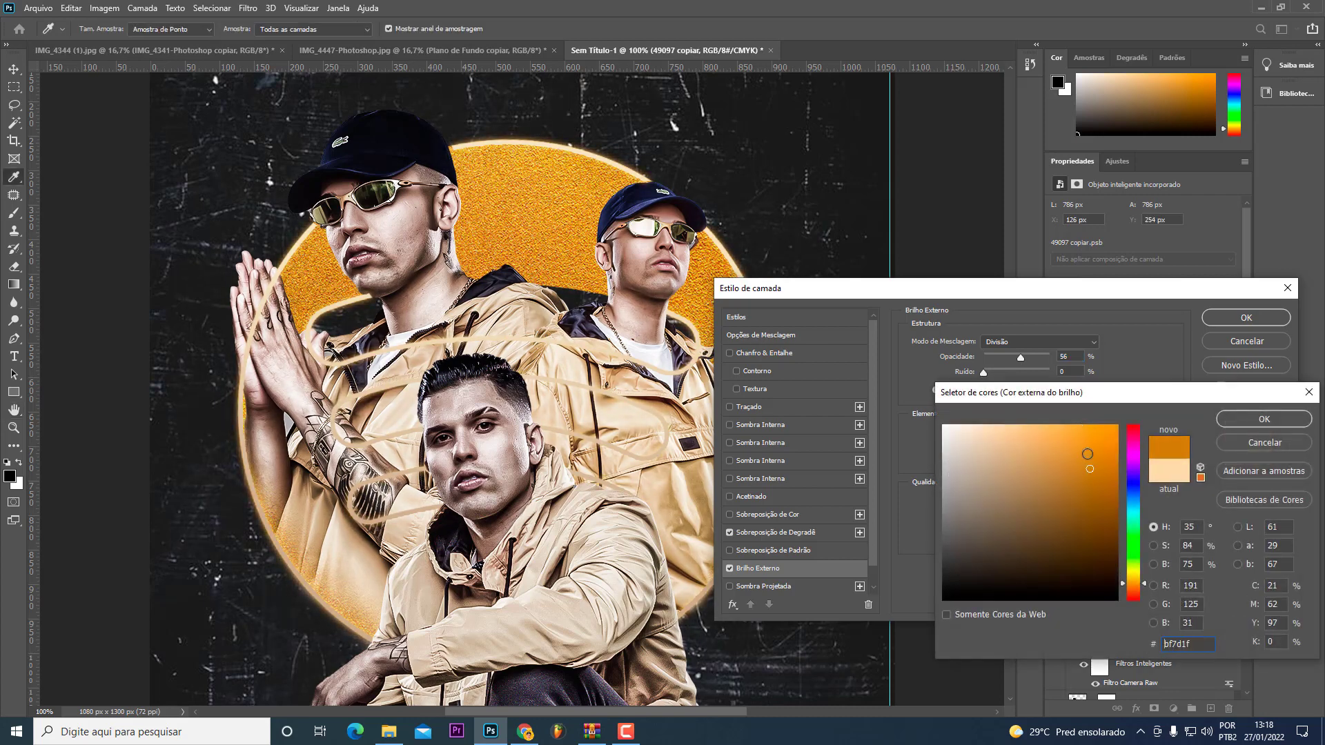
drag(1087, 453, 1060, 425)
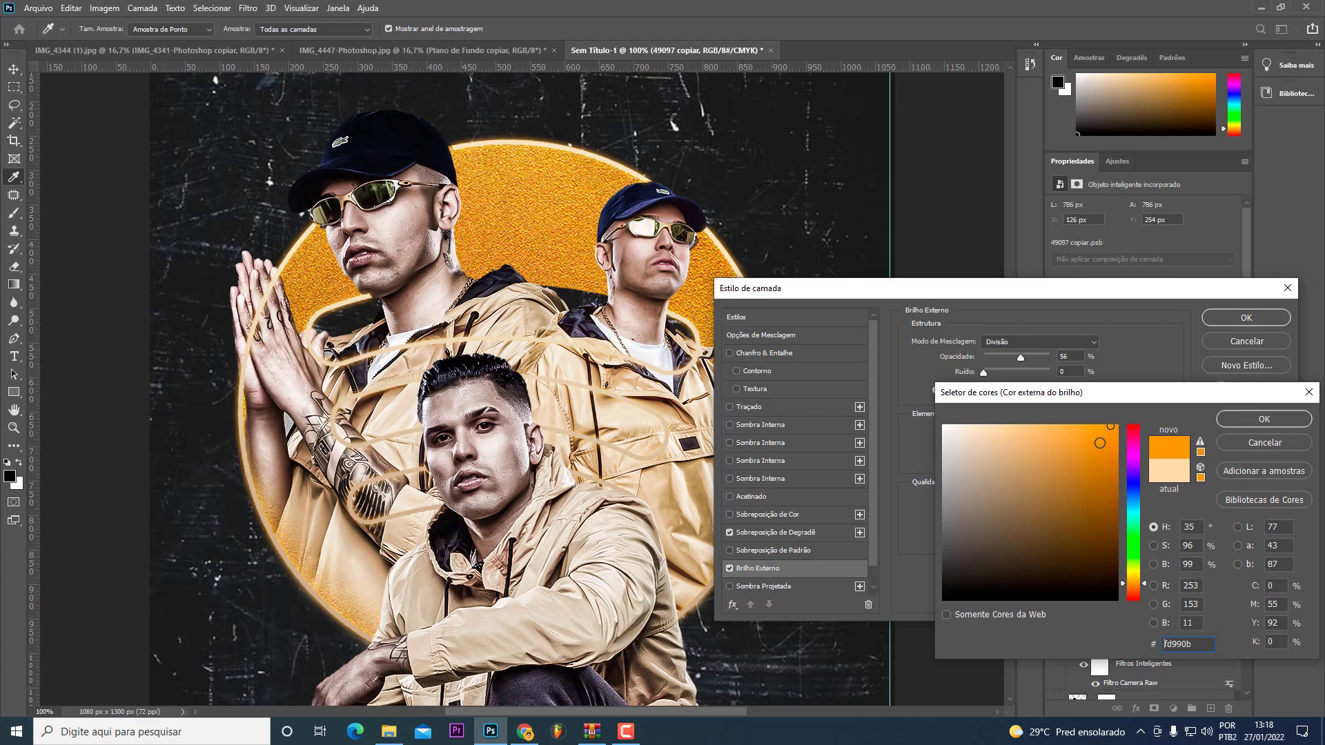
click(1263, 419)
click(1019, 357)
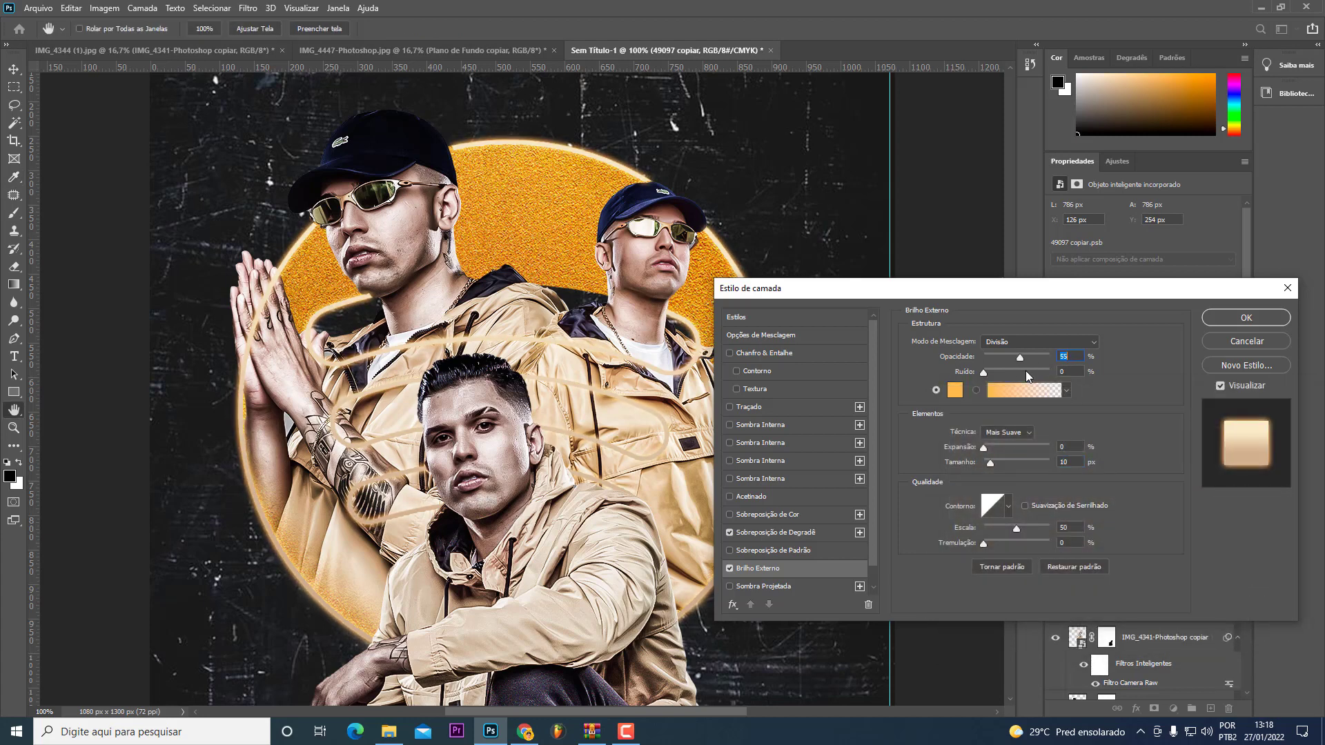
drag(1007, 374, 1000, 377)
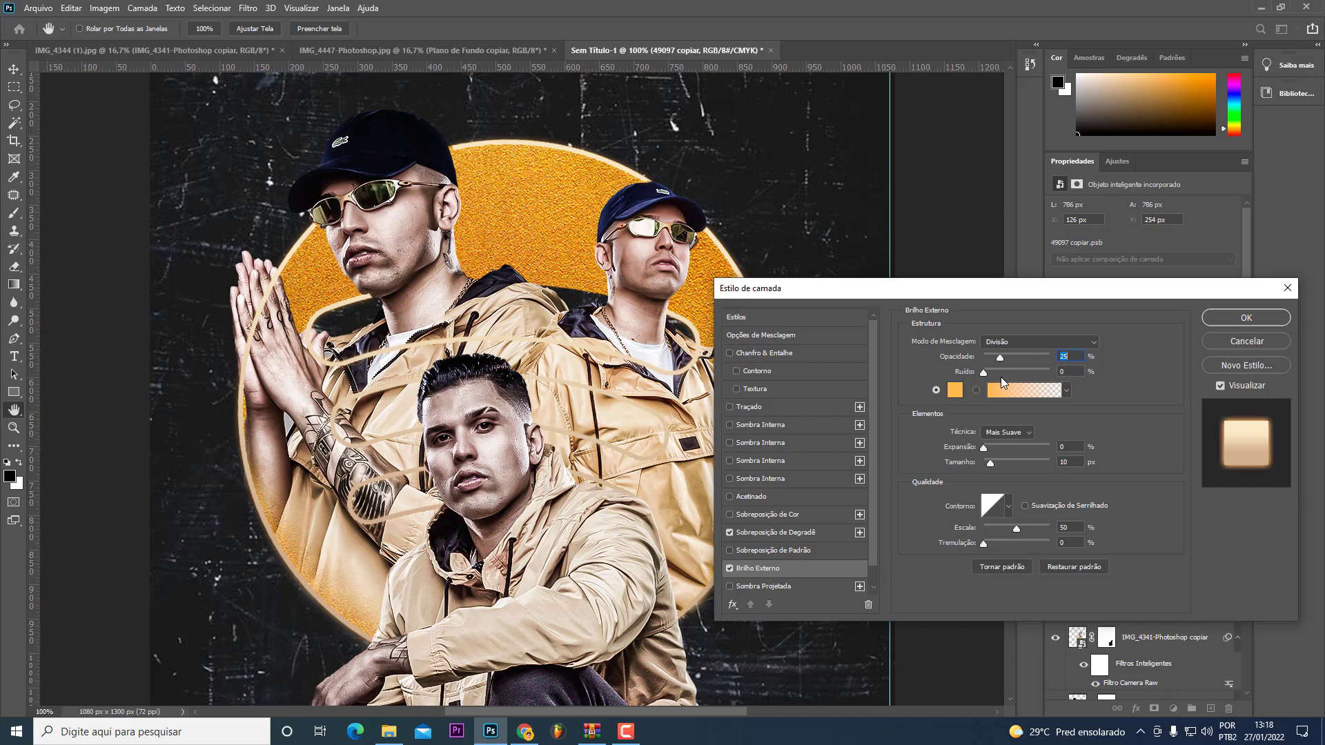
click(1245, 319)
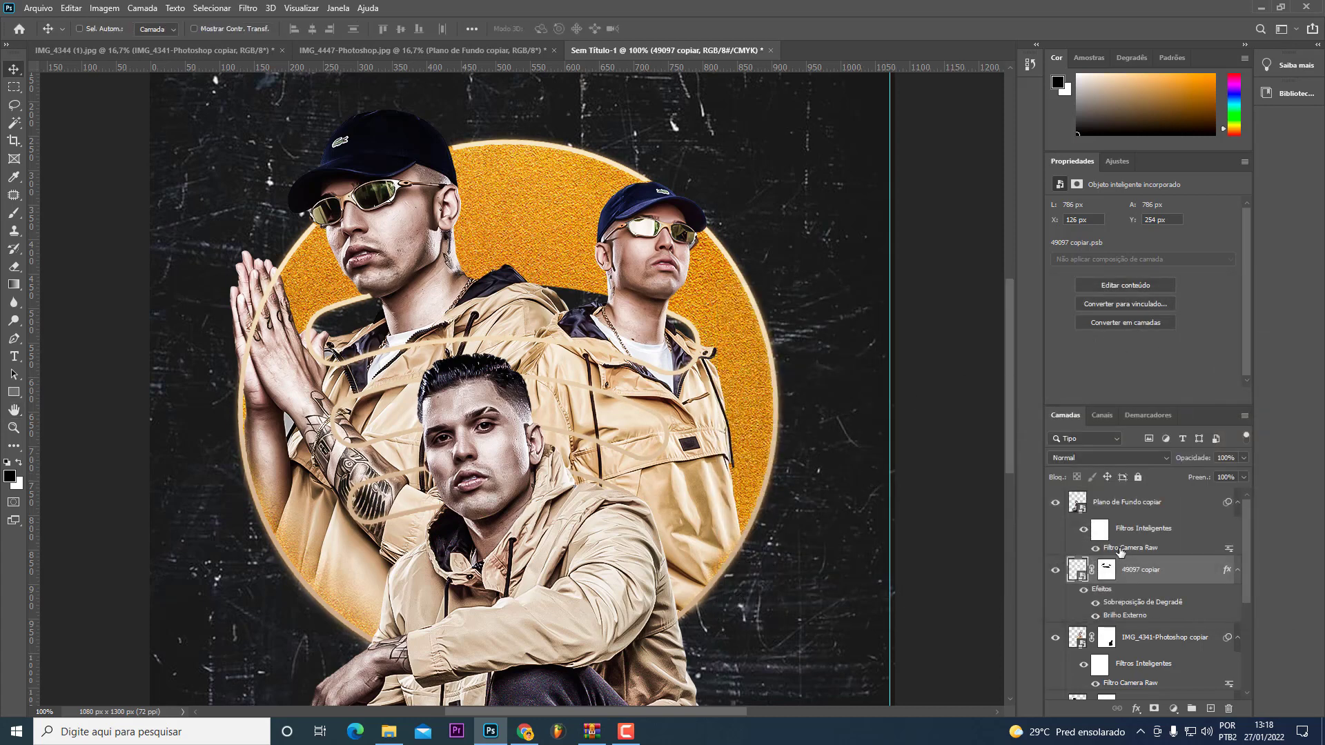
Step: Add a pure black Inner Shadow to the icon outline
click(1140, 708)
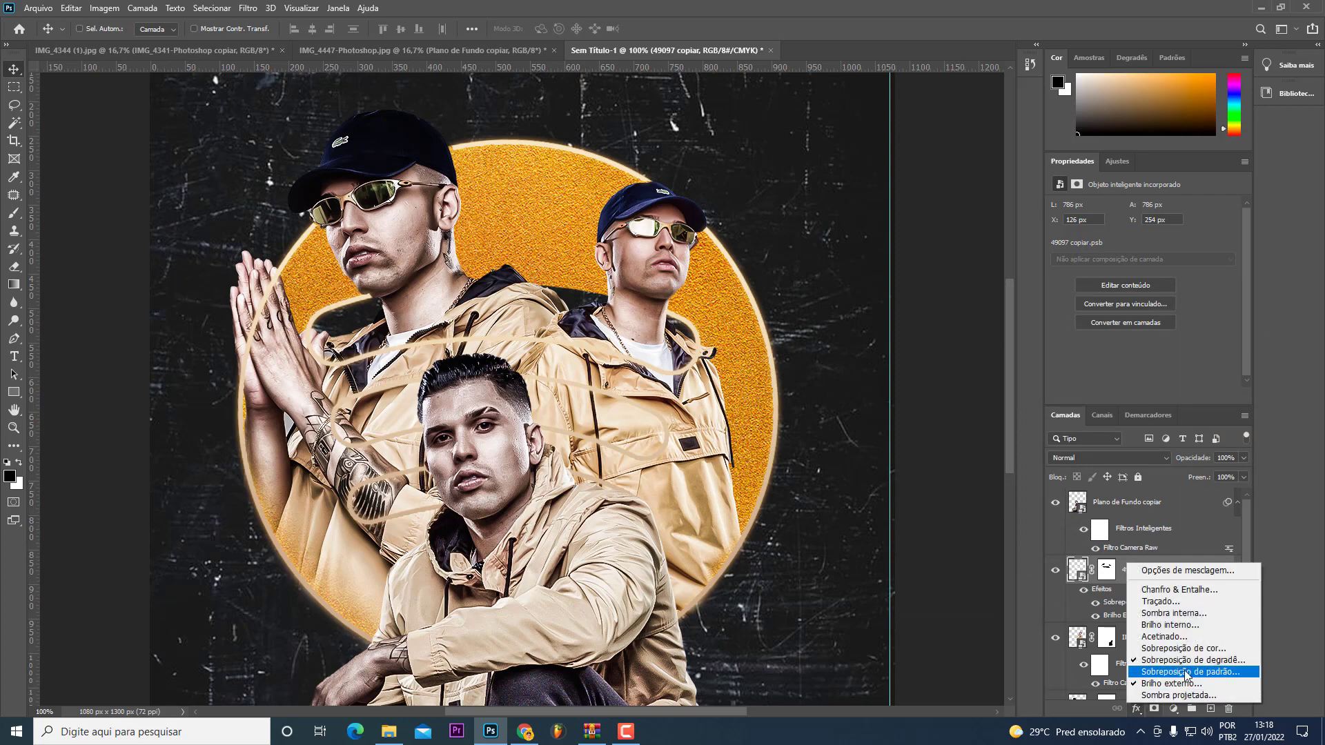
click(1188, 608)
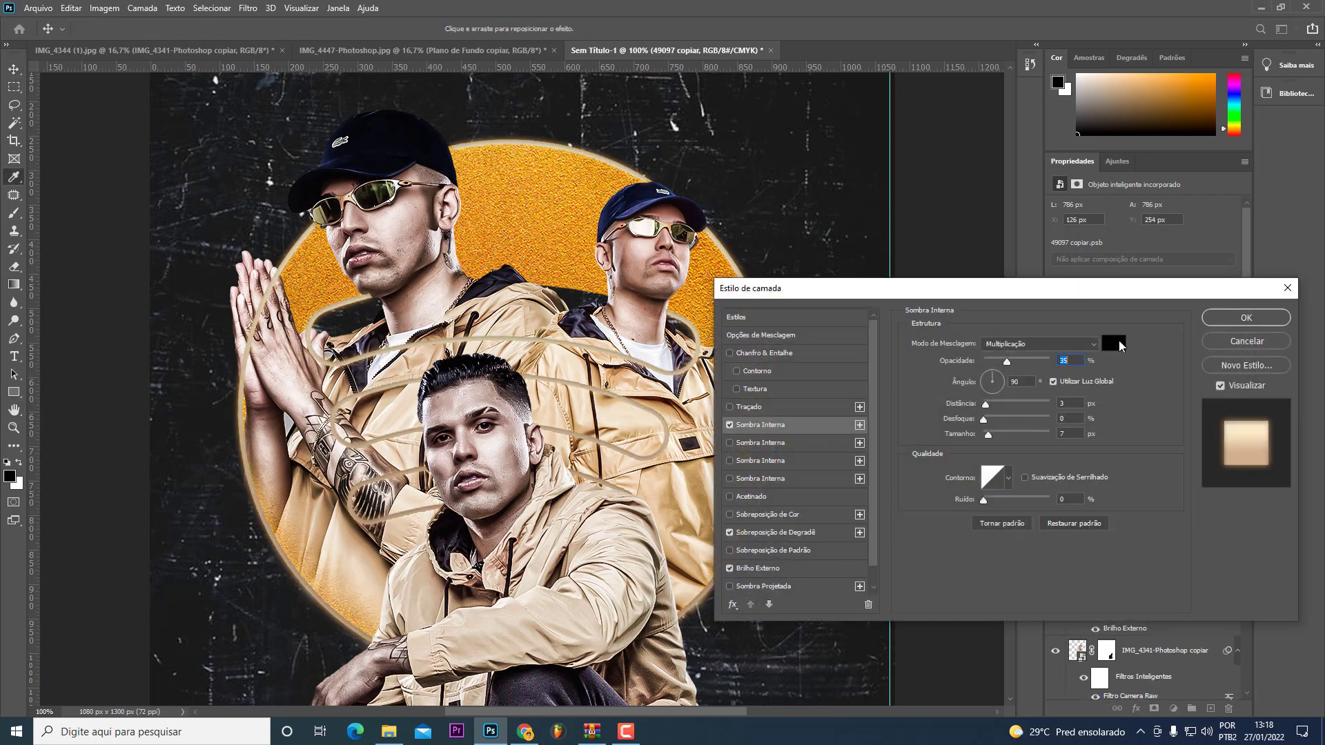
click(1112, 343)
click(943, 426)
drag(1048, 474, 1053, 711)
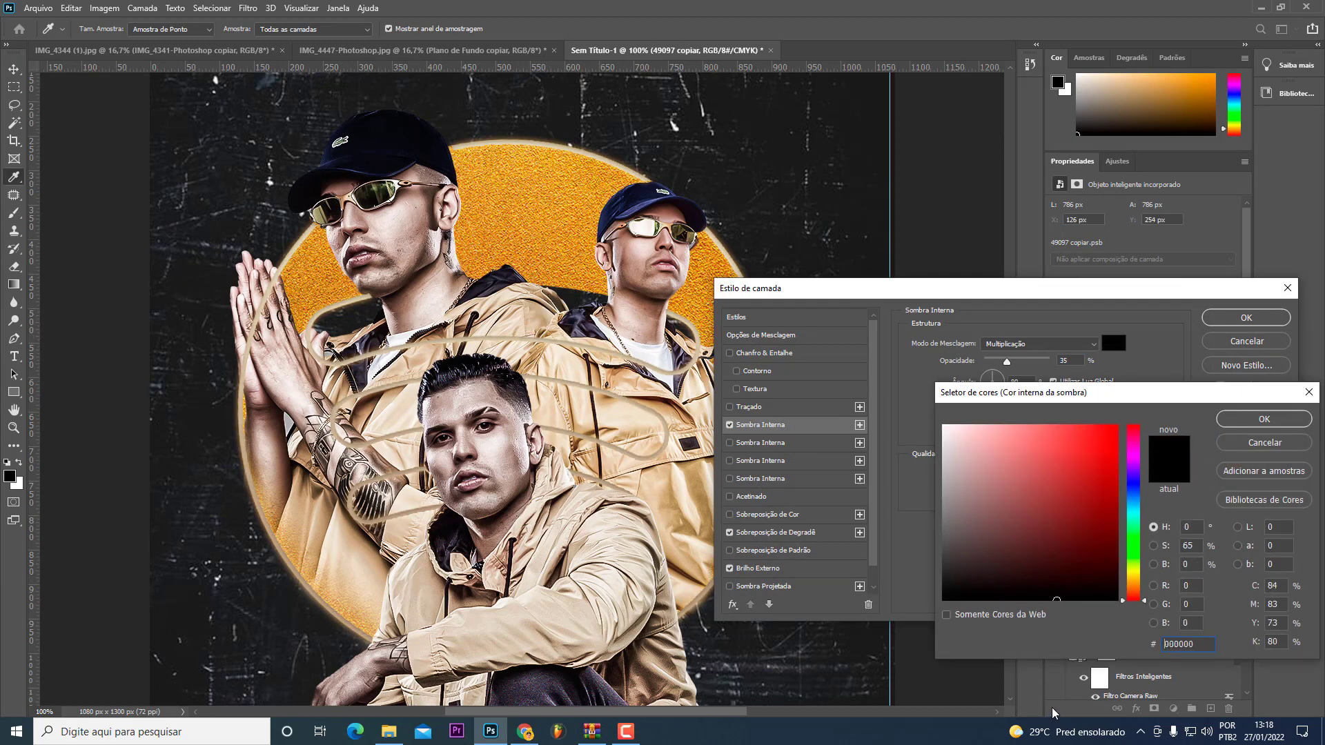
key(Return)
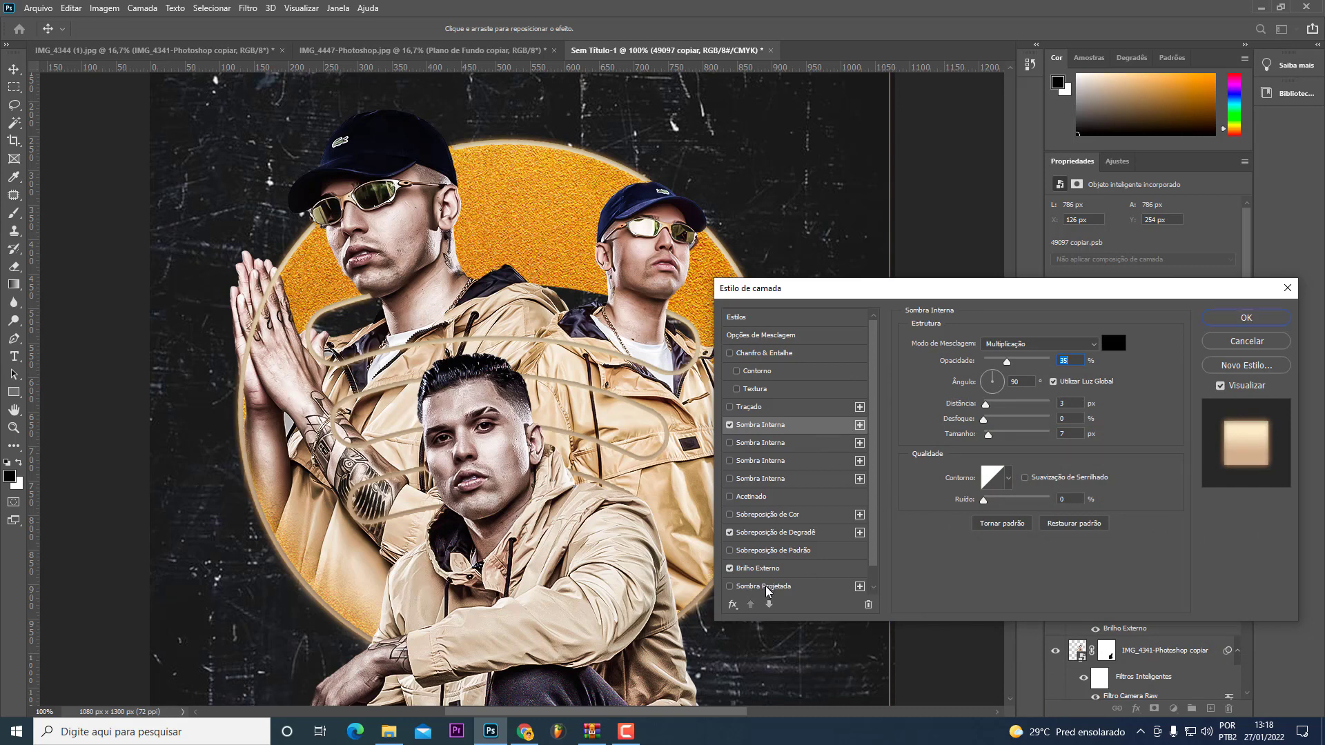
Step: Add a Drop Shadow with 7 px distance and 13 px size, and apply the effects
click(765, 587)
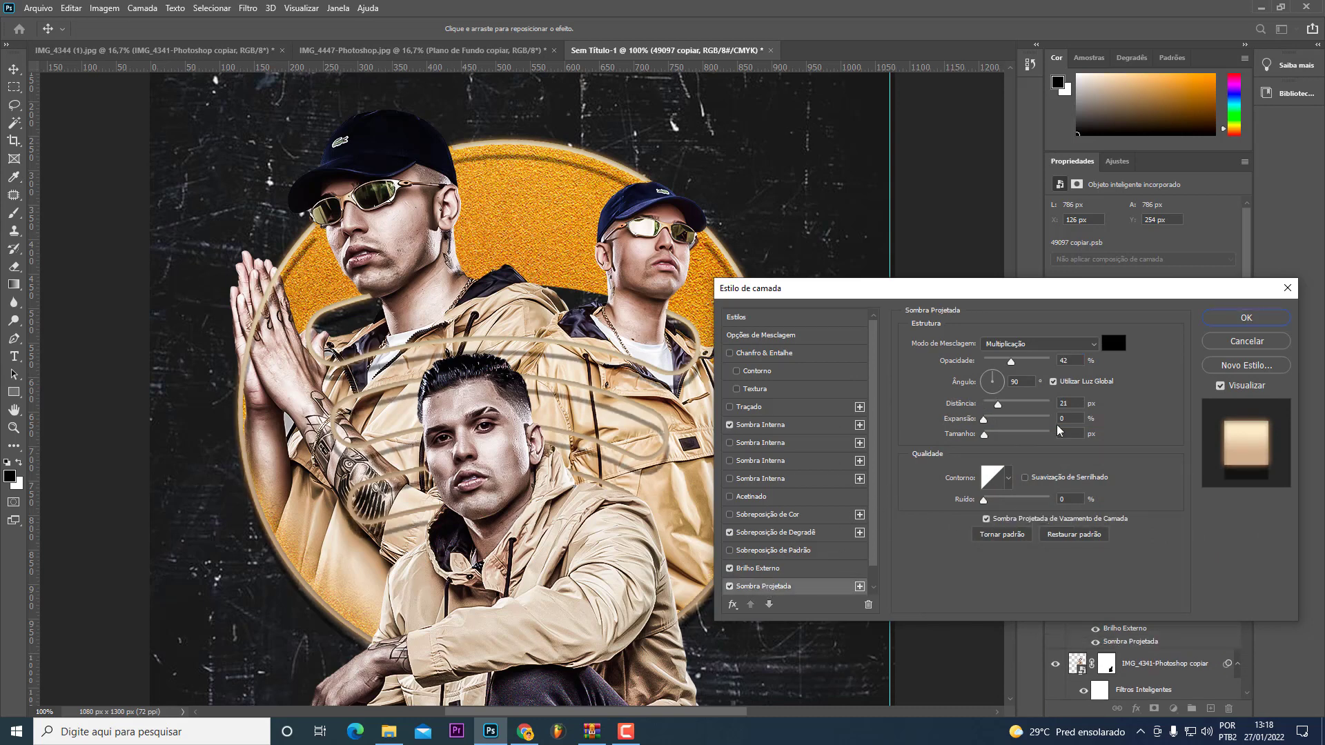
drag(990, 409, 991, 408)
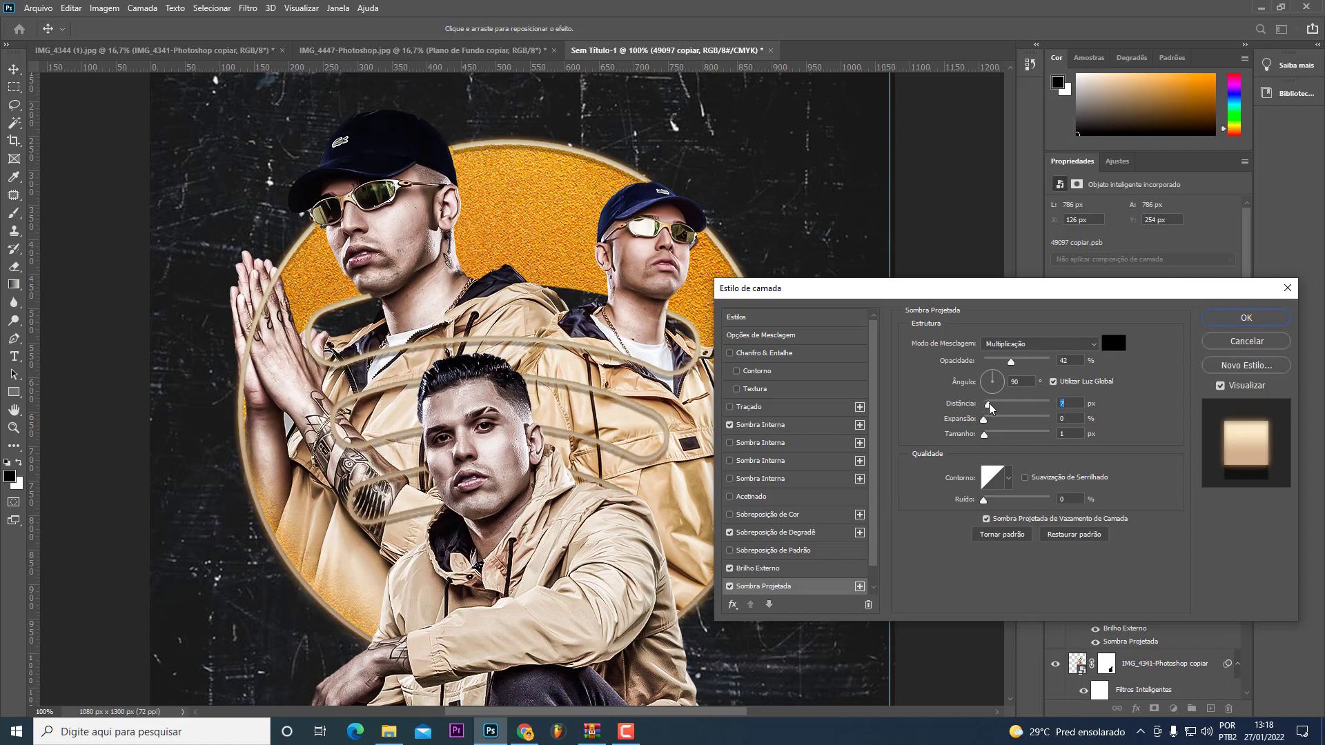
drag(984, 428, 993, 434)
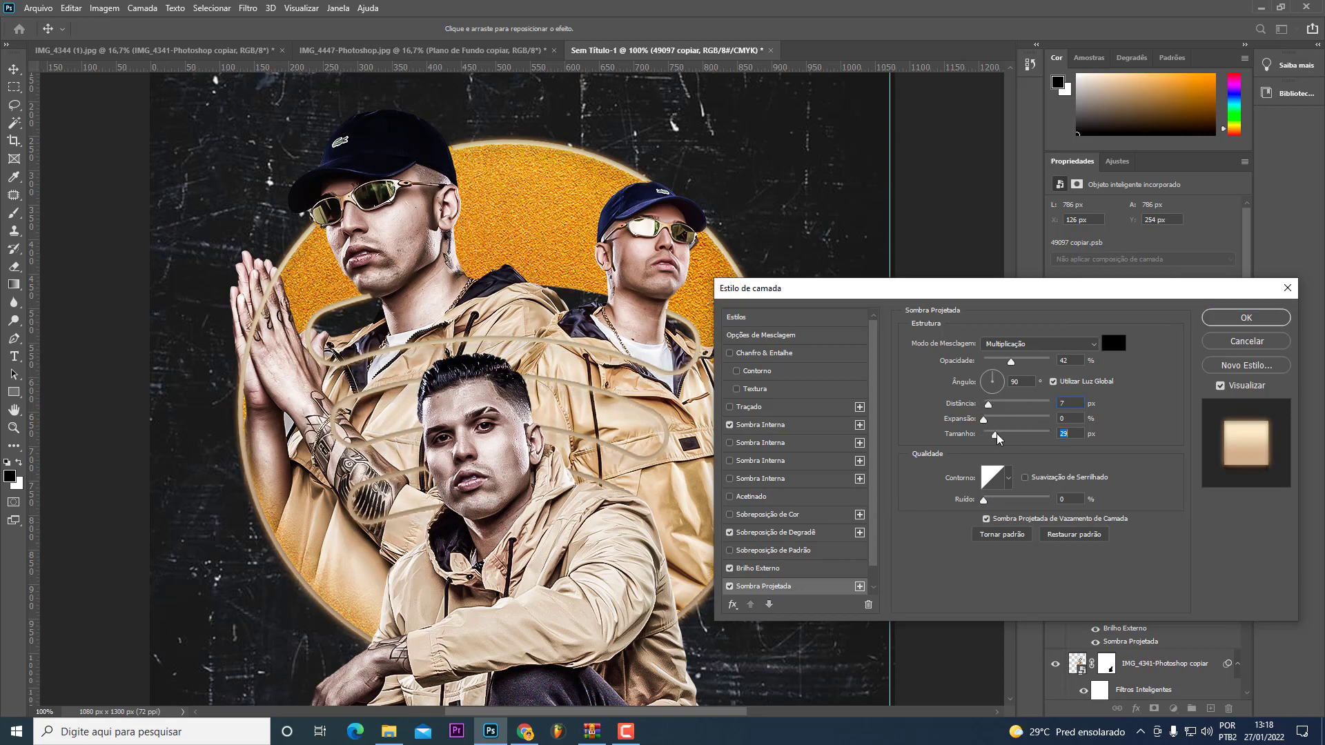
key(Return)
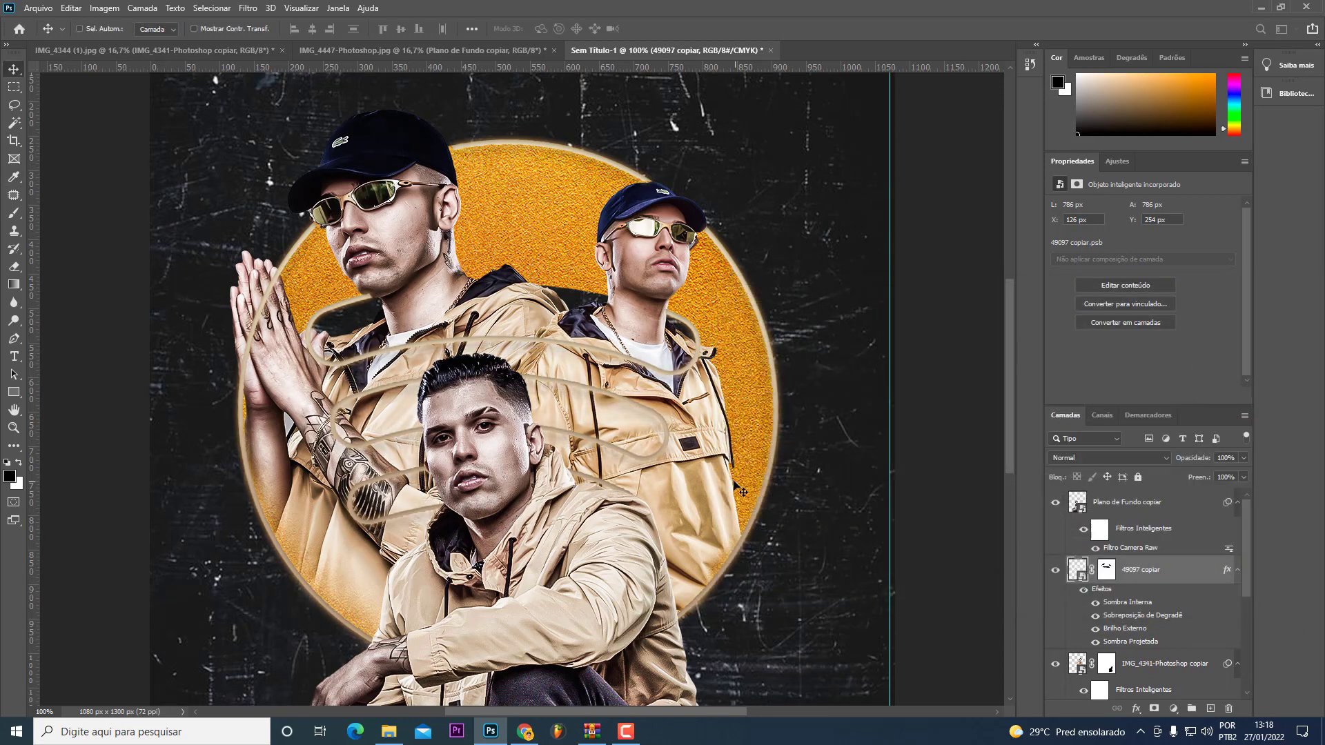
scroll(569, 414, up, 5)
scroll(570, 415, down, 5)
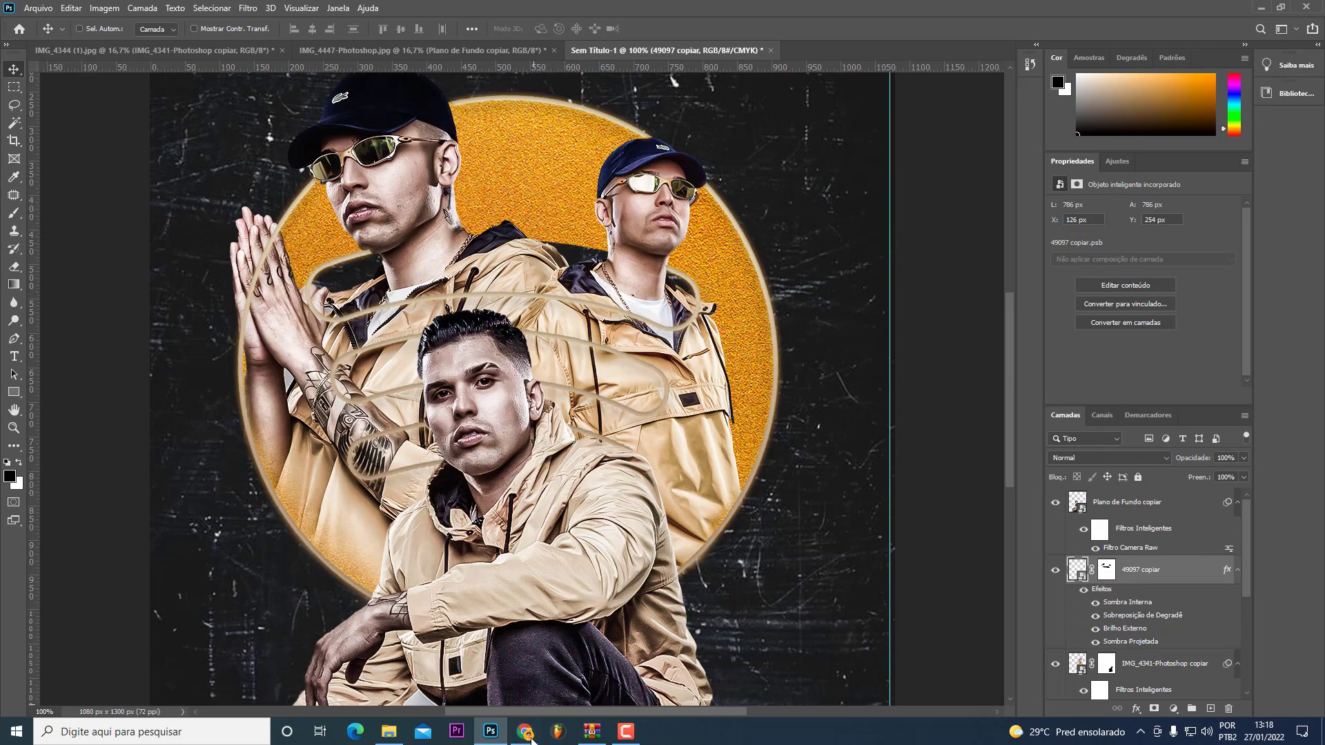
Step: Search Google Images for 'lens flare gold'
click(529, 737)
click(394, 78)
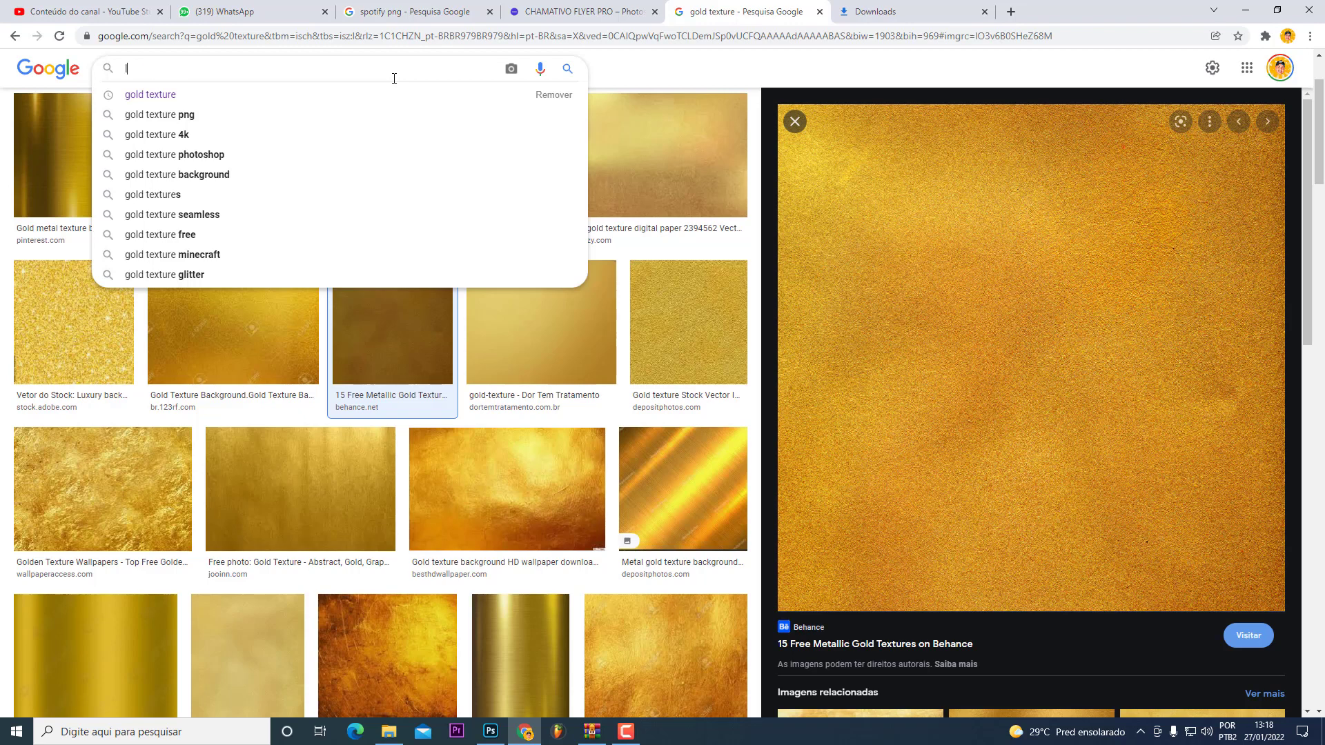
text(lens flare)
key(Return)
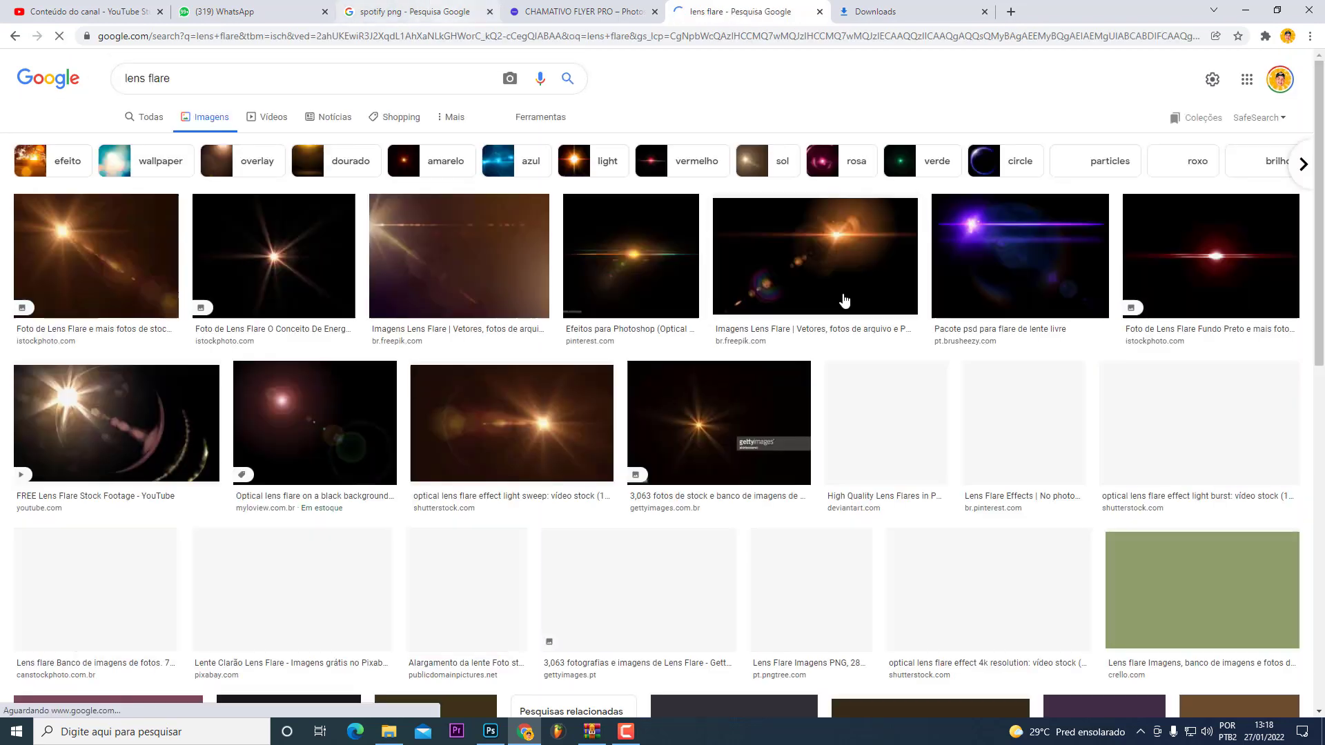
click(293, 77)
text(g)
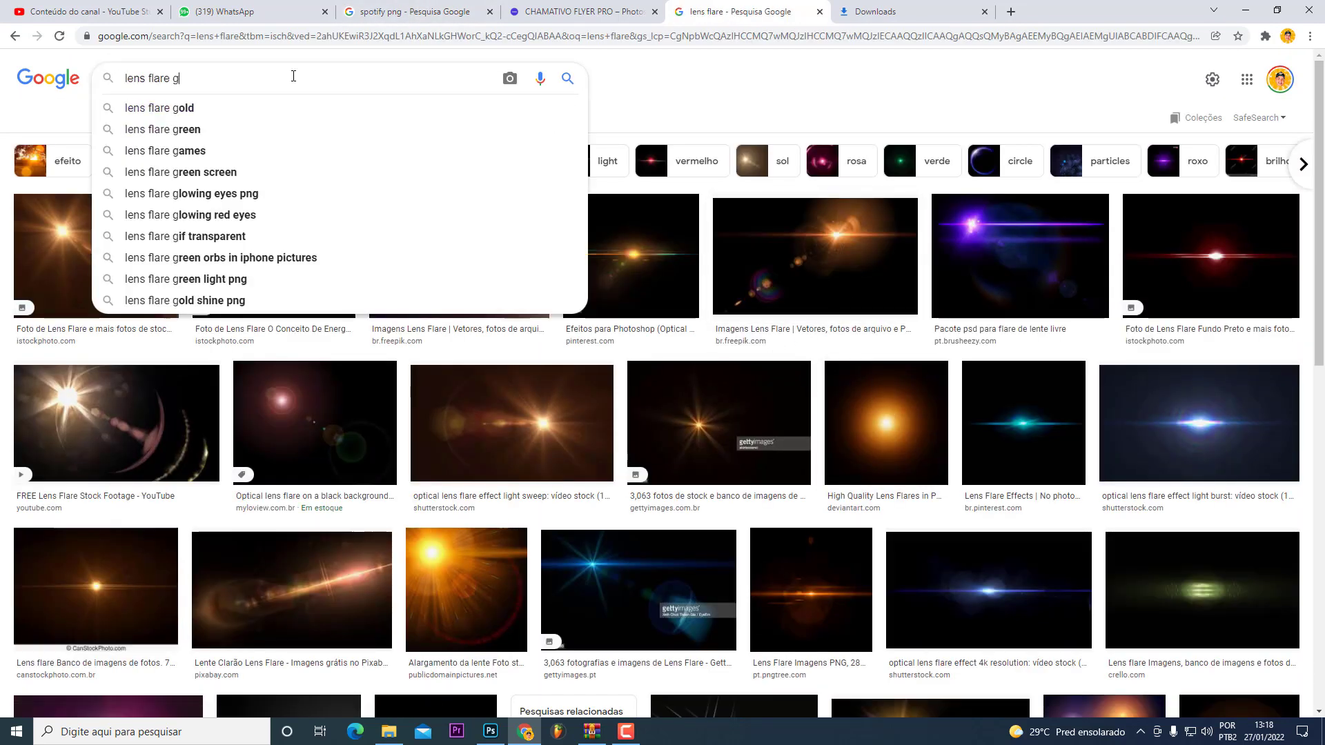
text(old)
key(Return)
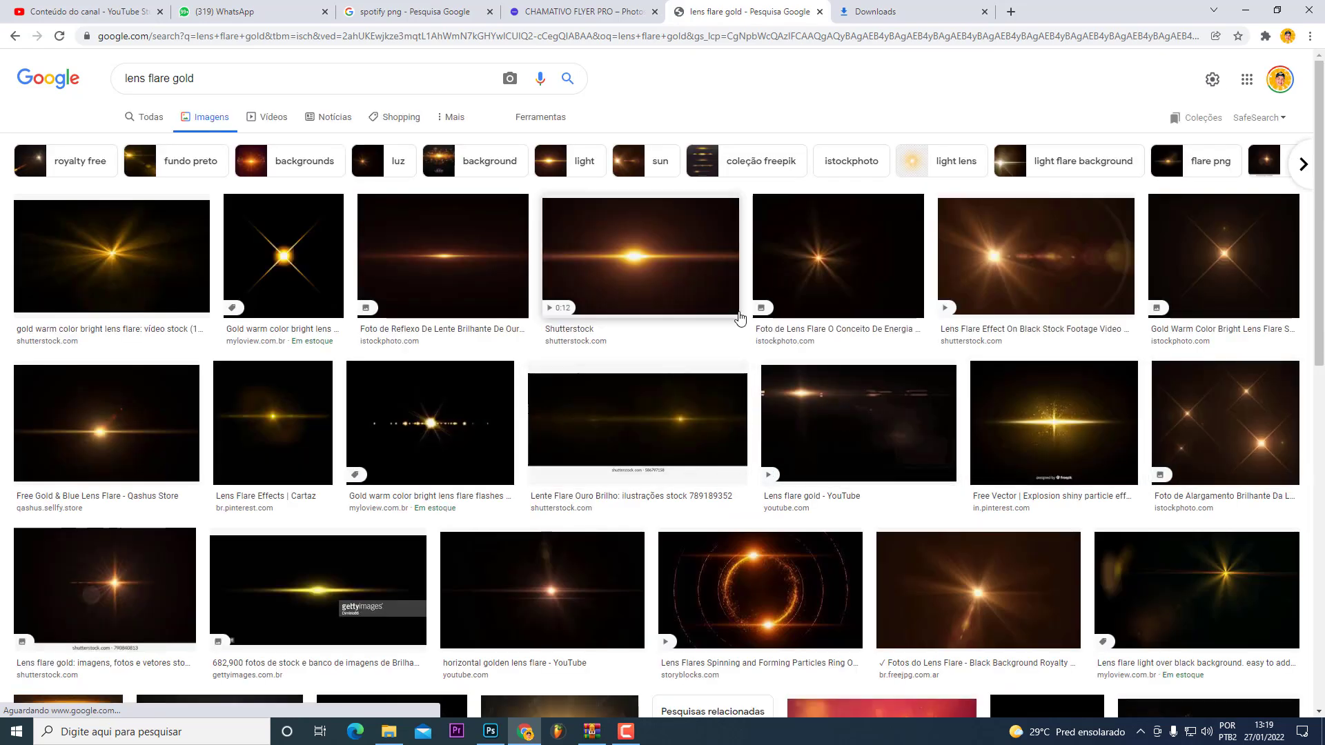
Step: Preview several gold flares and copy the warm gold star-shaped flare image
click(704, 276)
right_click(1024, 276)
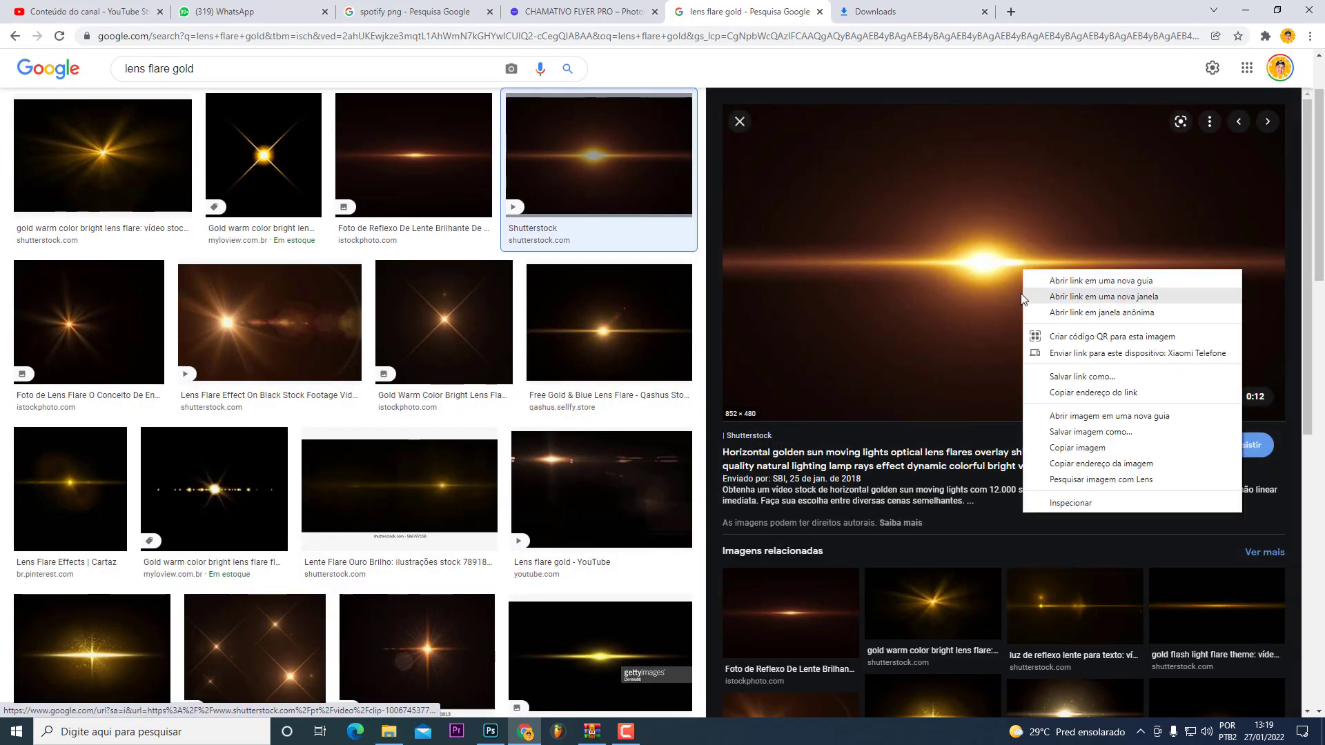
click(533, 328)
click(471, 334)
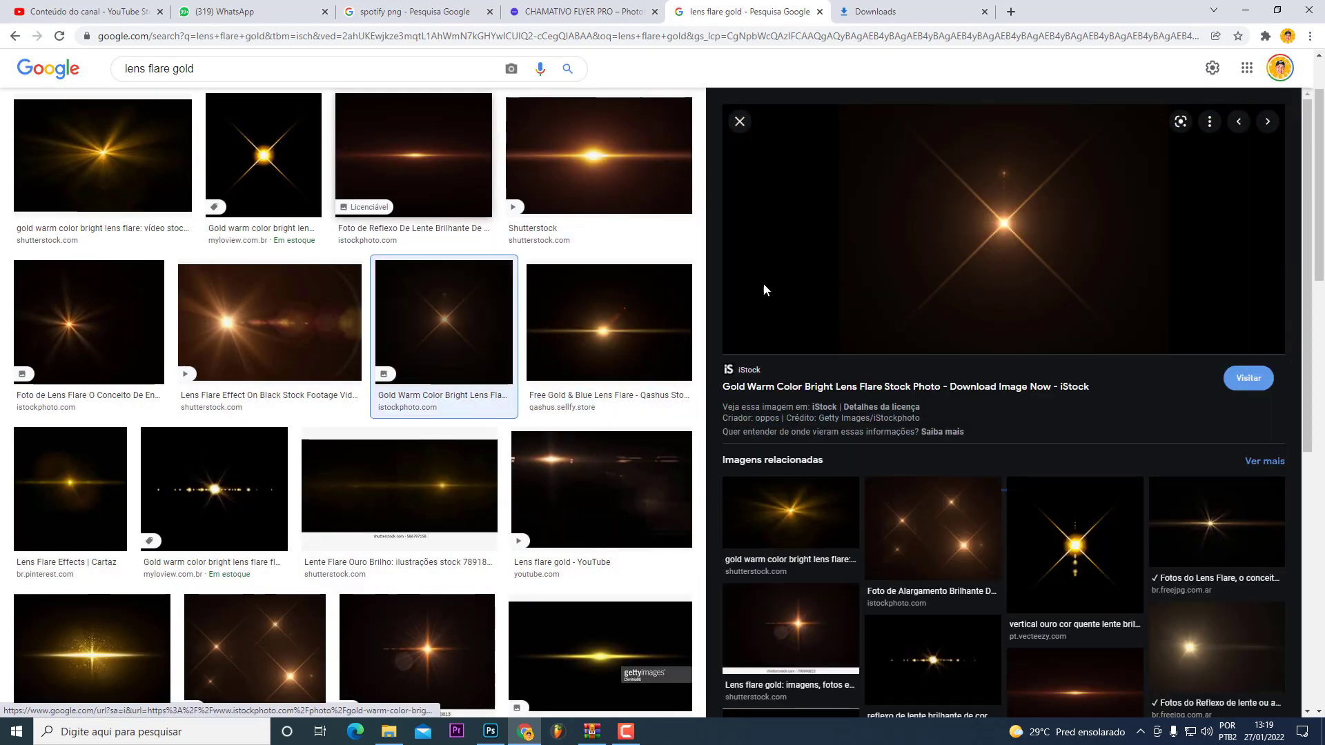
right_click(1017, 208)
click(1056, 296)
click(490, 731)
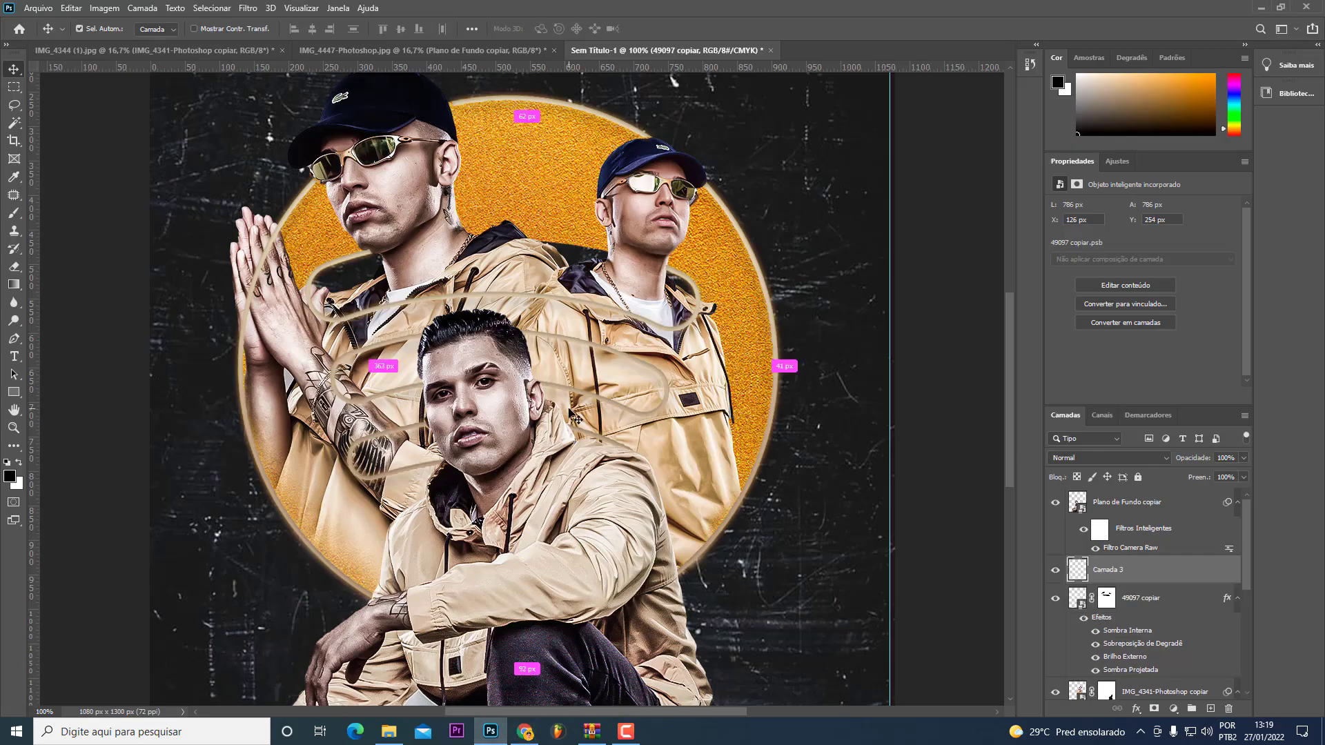
Step: Paste the flare as Camada 3, convert it to a smart object, and move it above Plano de Fundo copiar
key(ctrl+v)
right_click(1097, 580)
click(1097, 578)
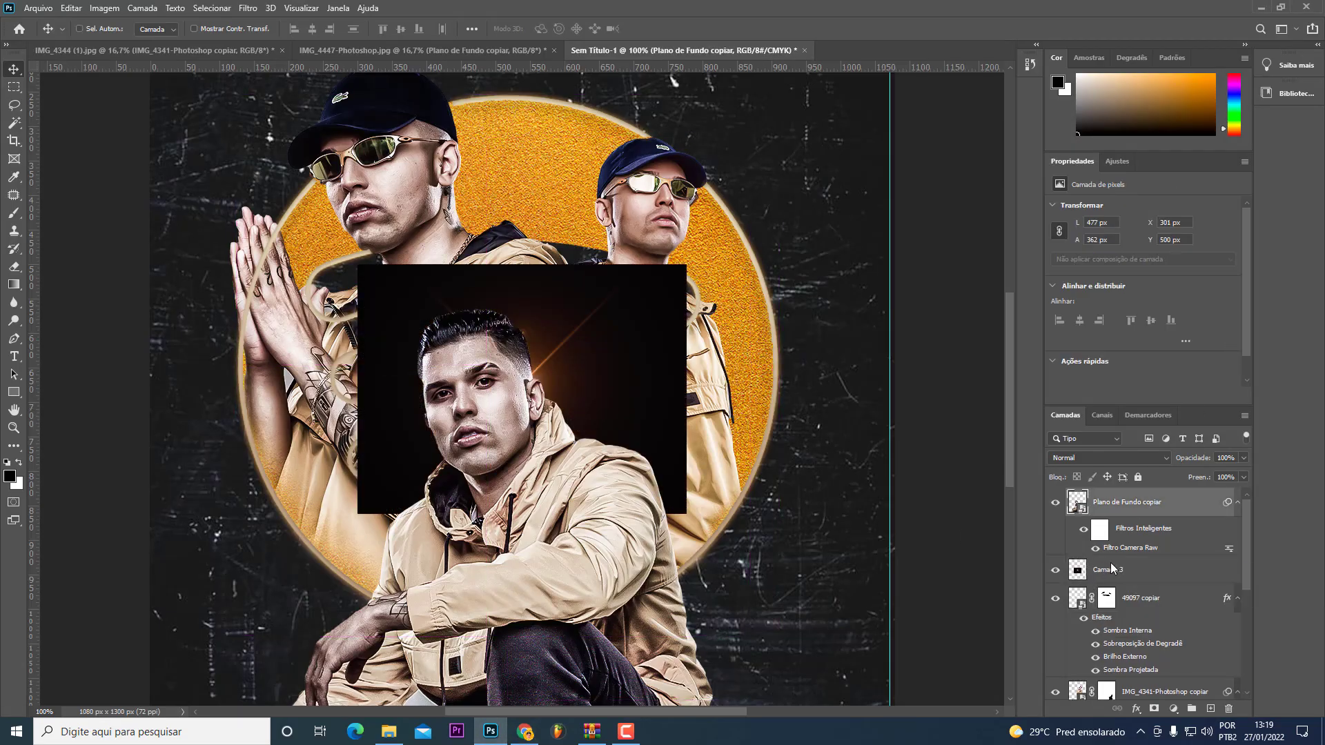
right_click(1128, 565)
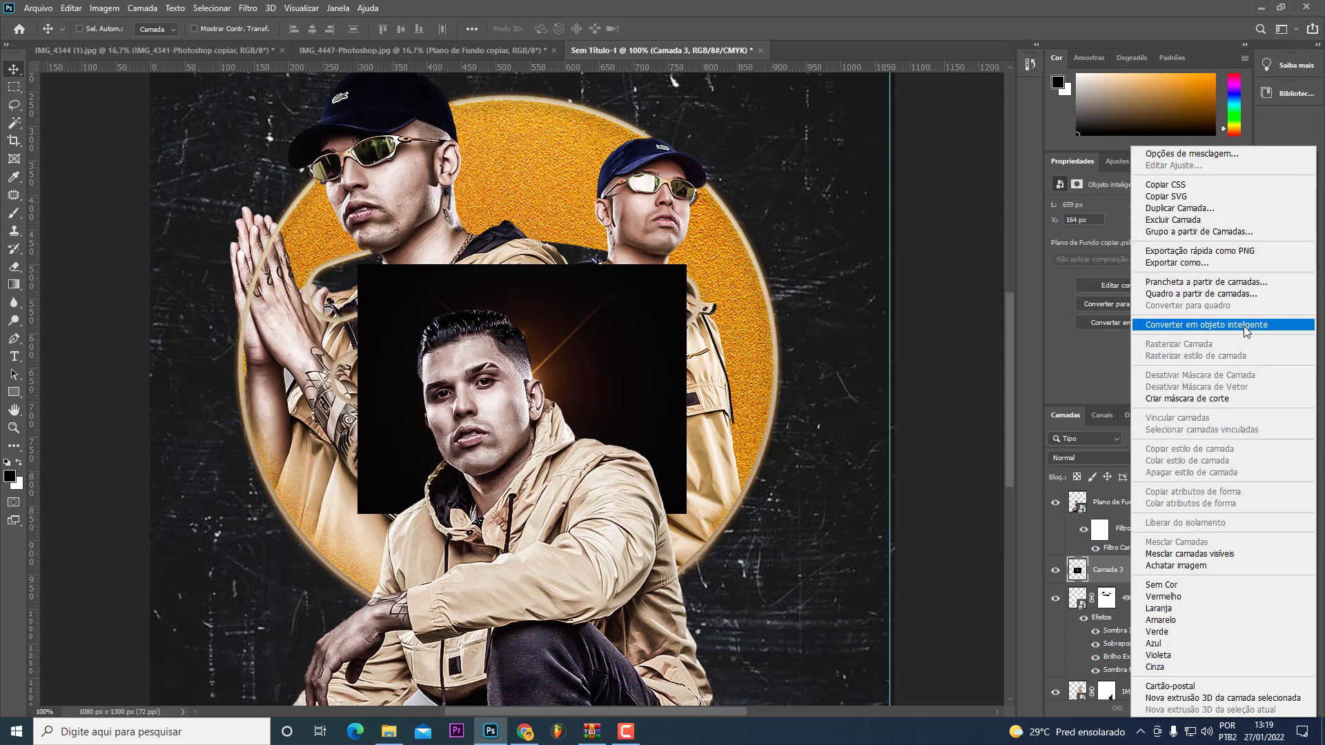
click(1242, 325)
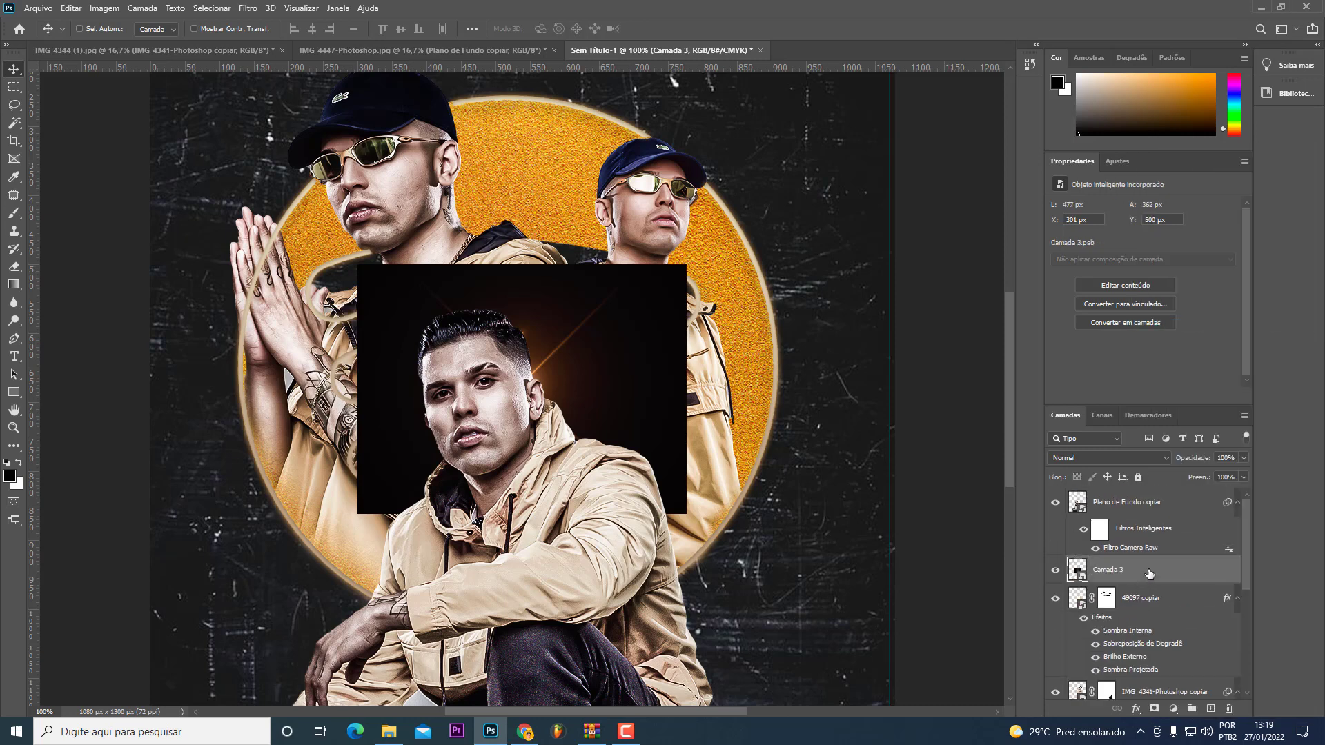
drag(1148, 574, 1131, 495)
Step: Set the flare's blend mode to Divisão and position it between the figures
click(1108, 457)
click(1083, 655)
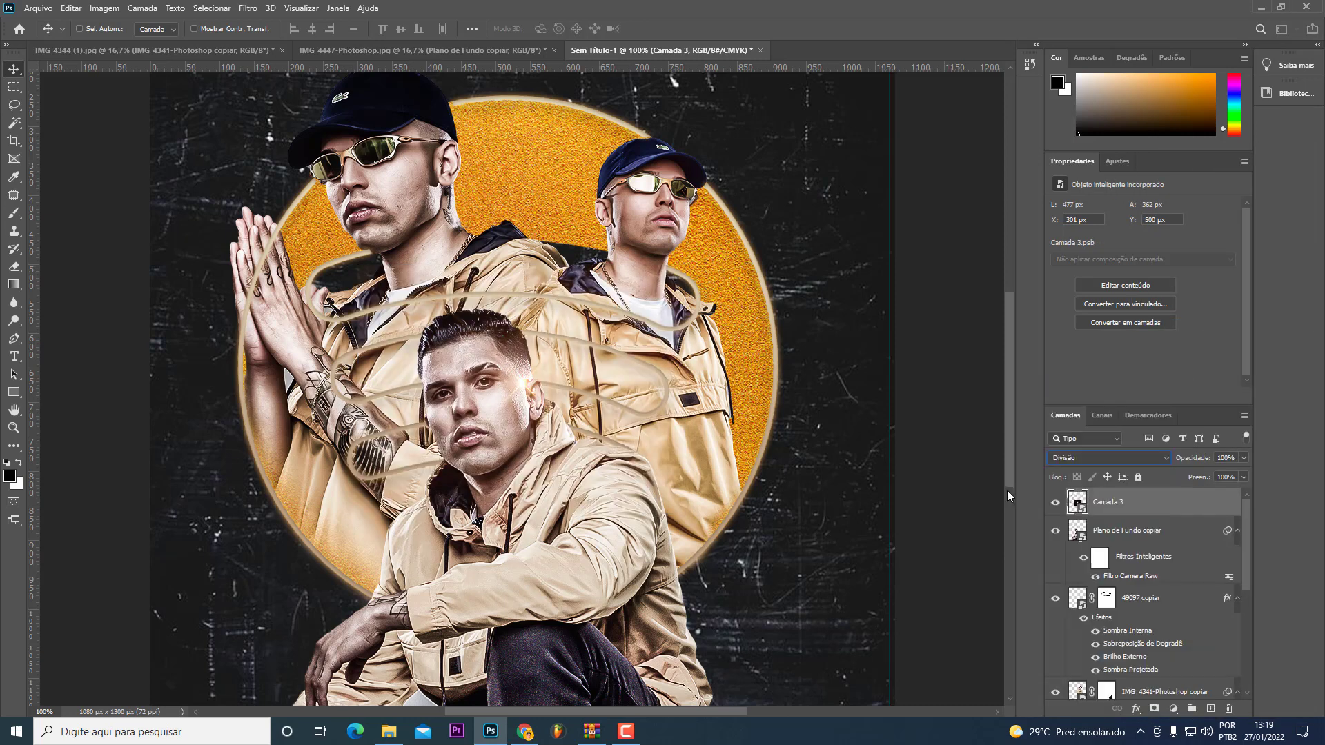
mouse_move(614, 505)
mouse_down()
mouse_move(341, 461)
mouse_move(754, 311)
mouse_up()
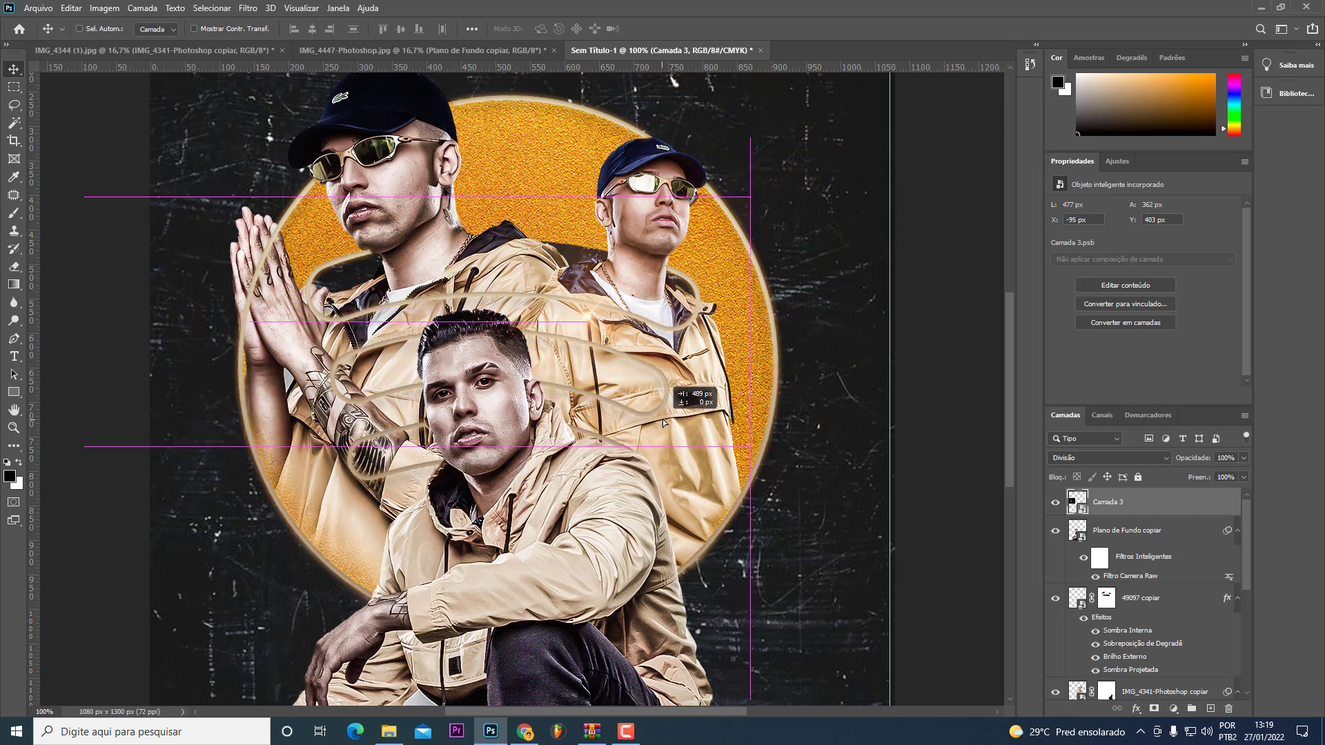
drag(754, 311, 666, 445)
Step: Add a mask to the flare, then undo an accidental flare move and the mask
click(1154, 708)
key(e)
key(x)
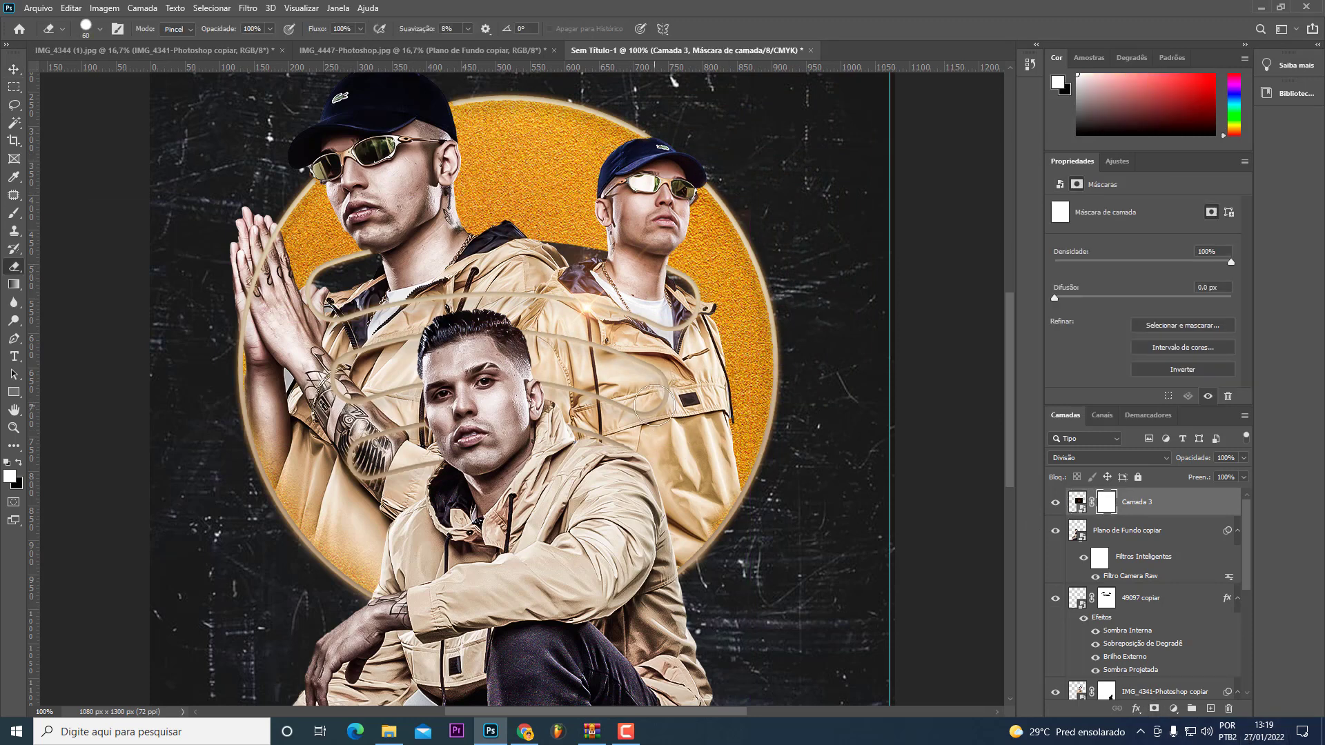
key(v)
drag(644, 434, 784, 399)
click(79, 28)
key(ctrl+z)
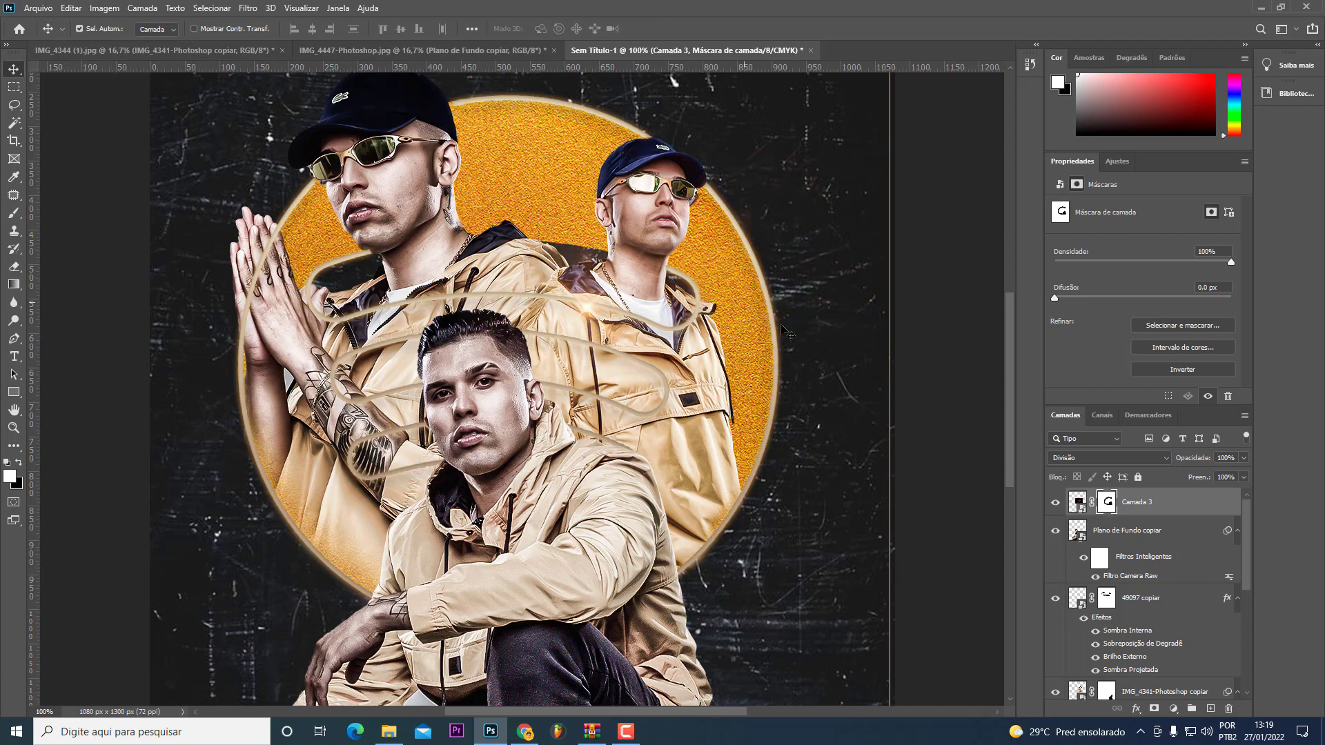
key(ctrl+z)
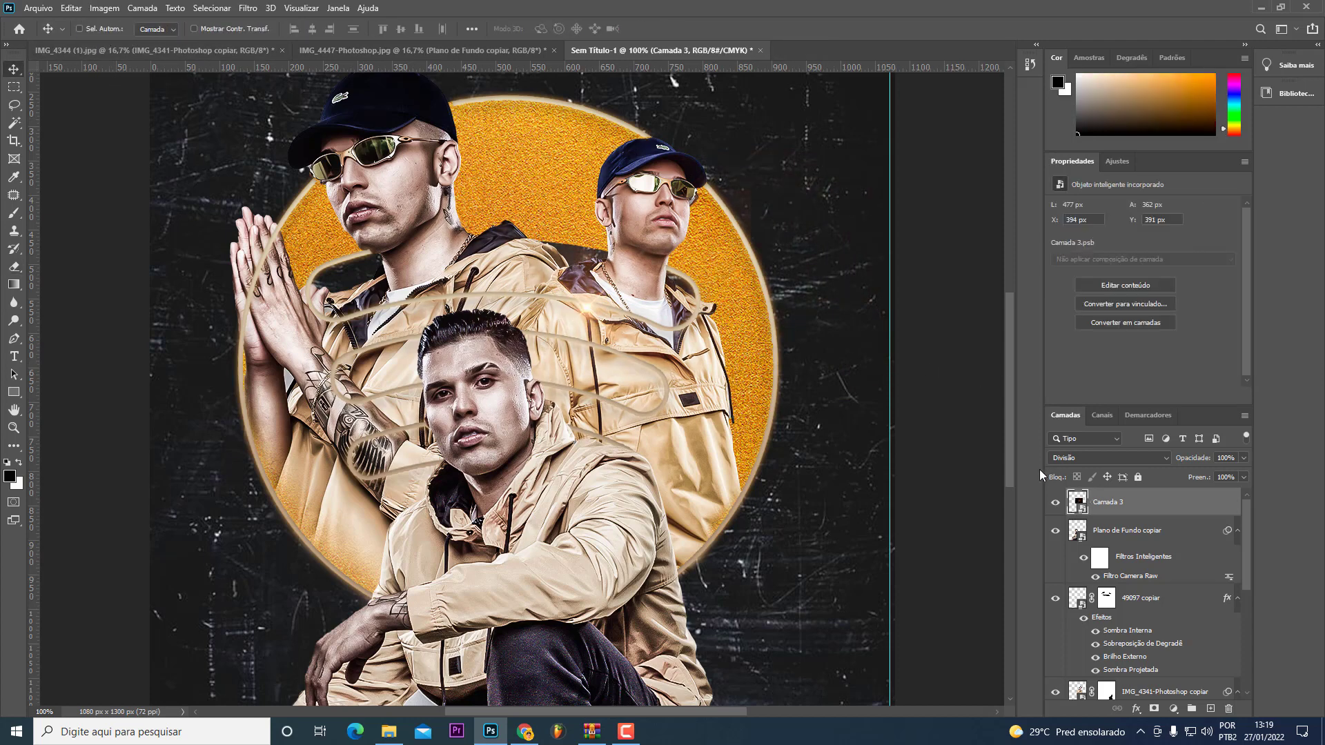
Step: Choose a 60 px soft round Eraser brush and add a fresh layer mask to the flare
key(e)
key(x)
click(100, 29)
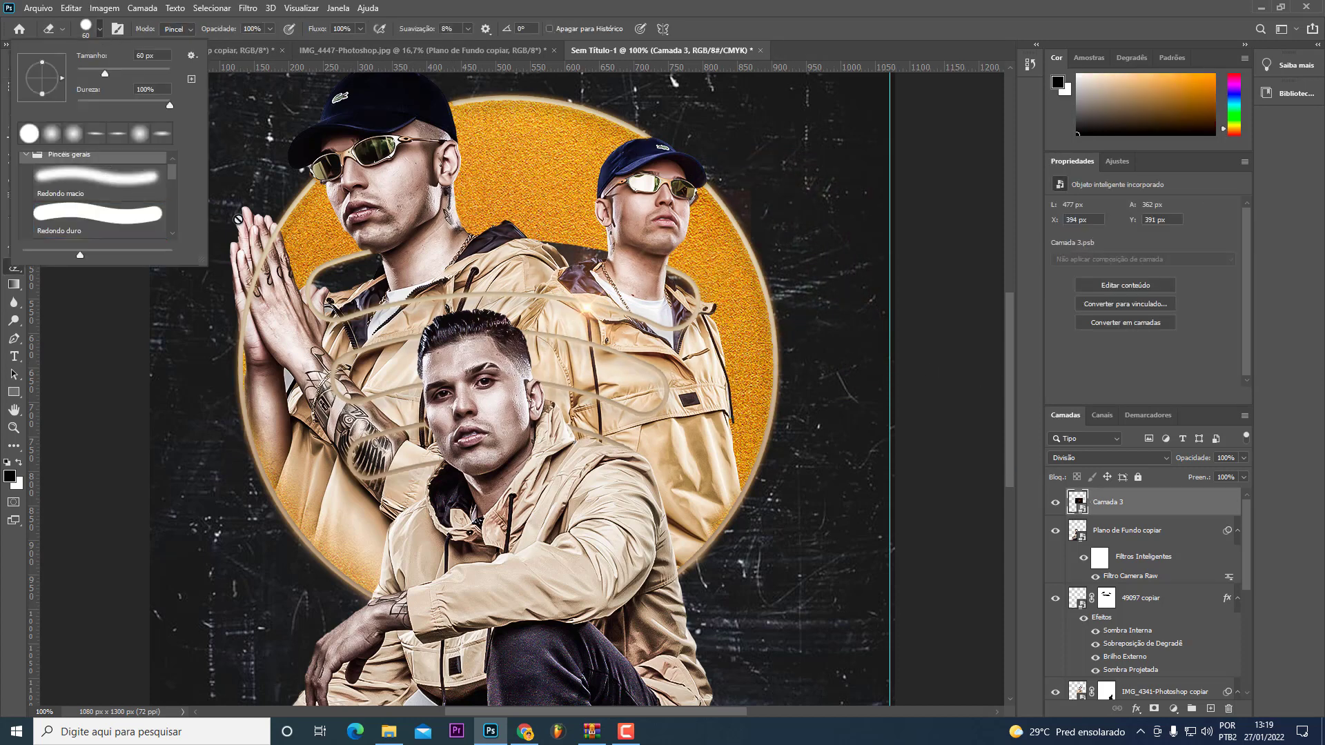
click(50, 133)
click(1097, 517)
click(1154, 708)
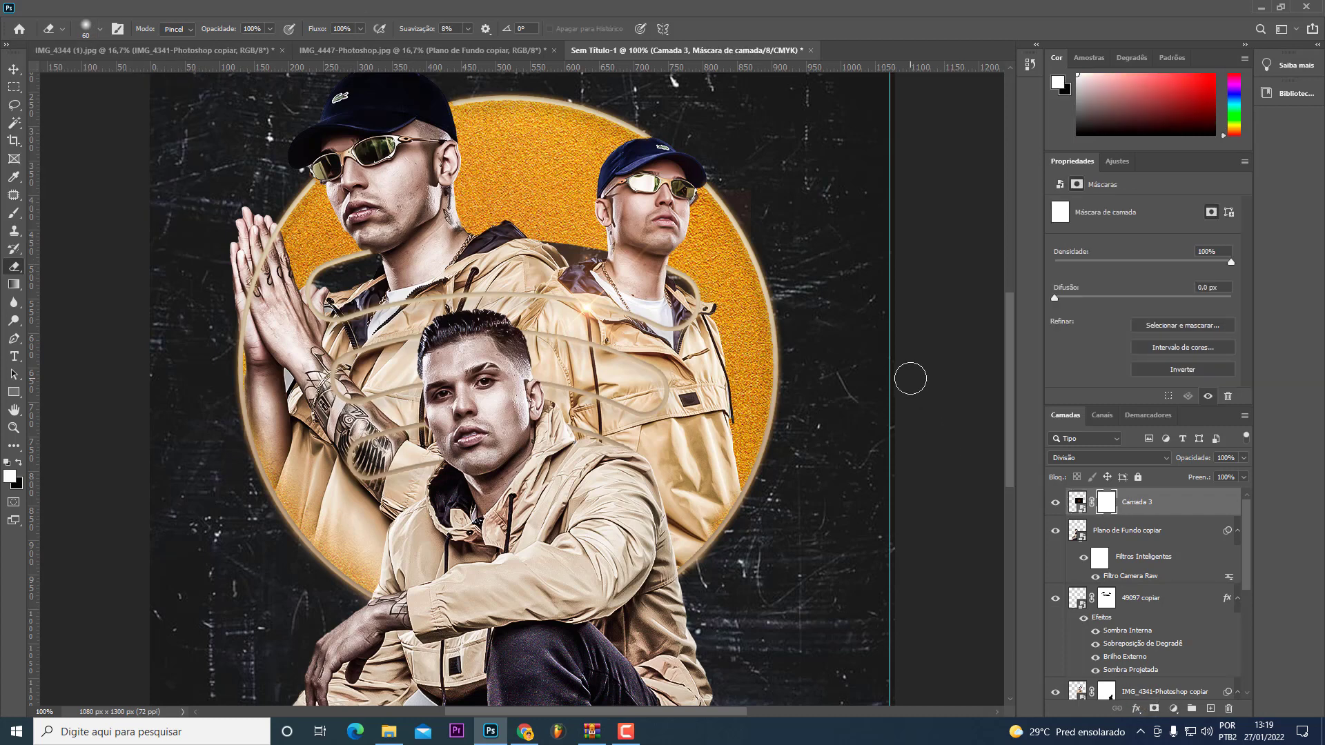
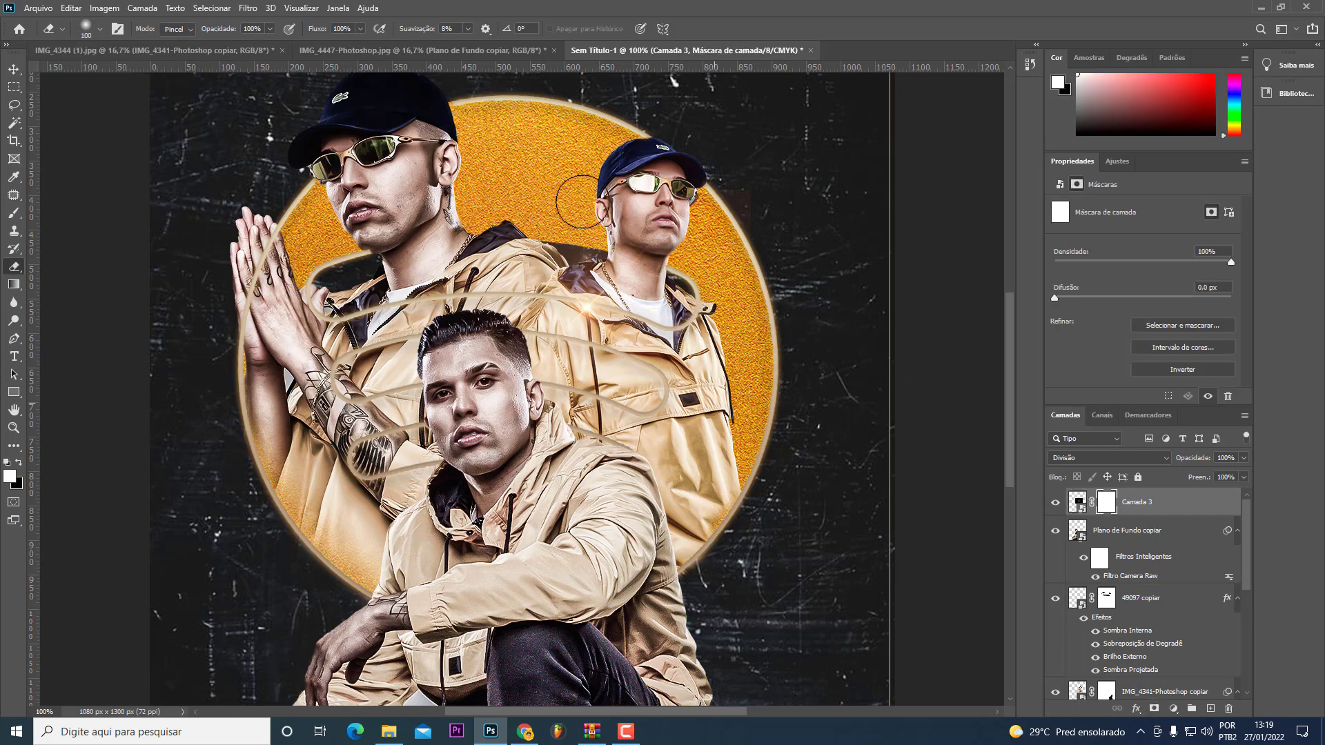
Step: Move Camada 3's flare onto the circle's right edge and mask out part of its glow
key(v)
drag(663, 375, 843, 425)
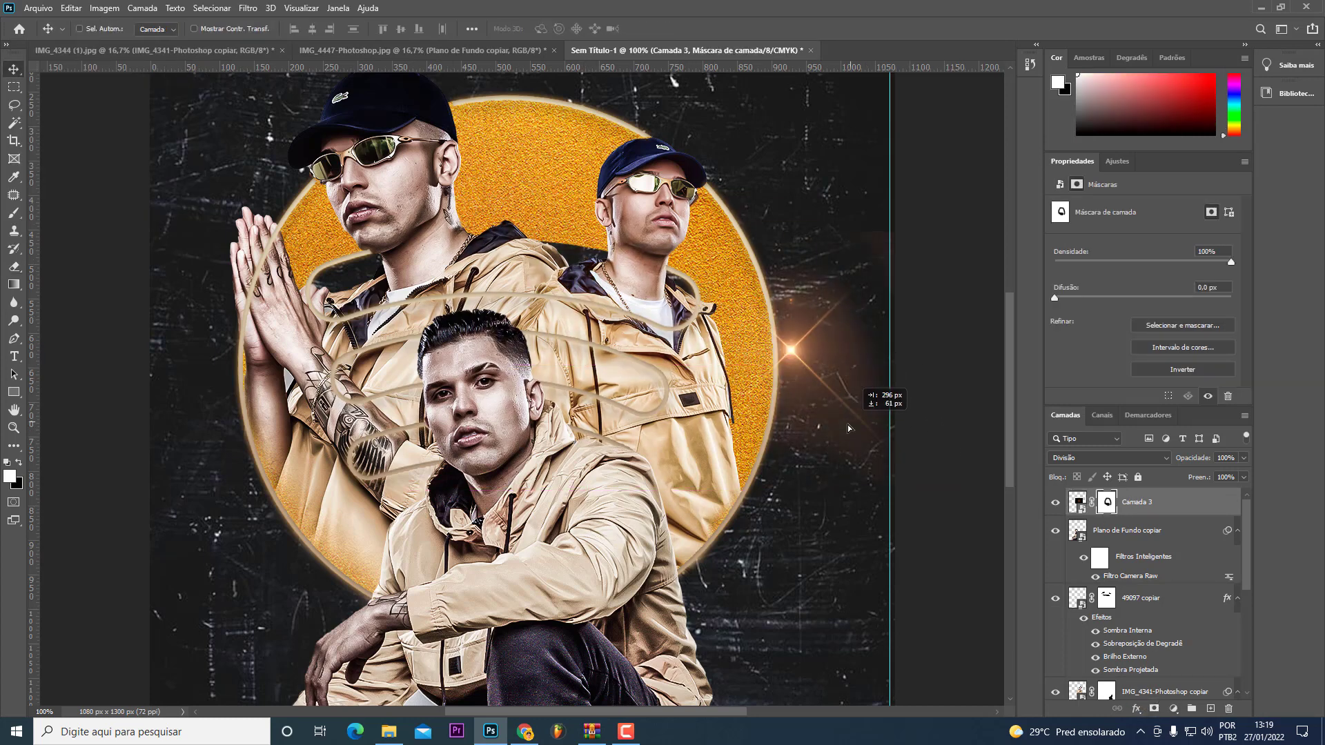
key(e)
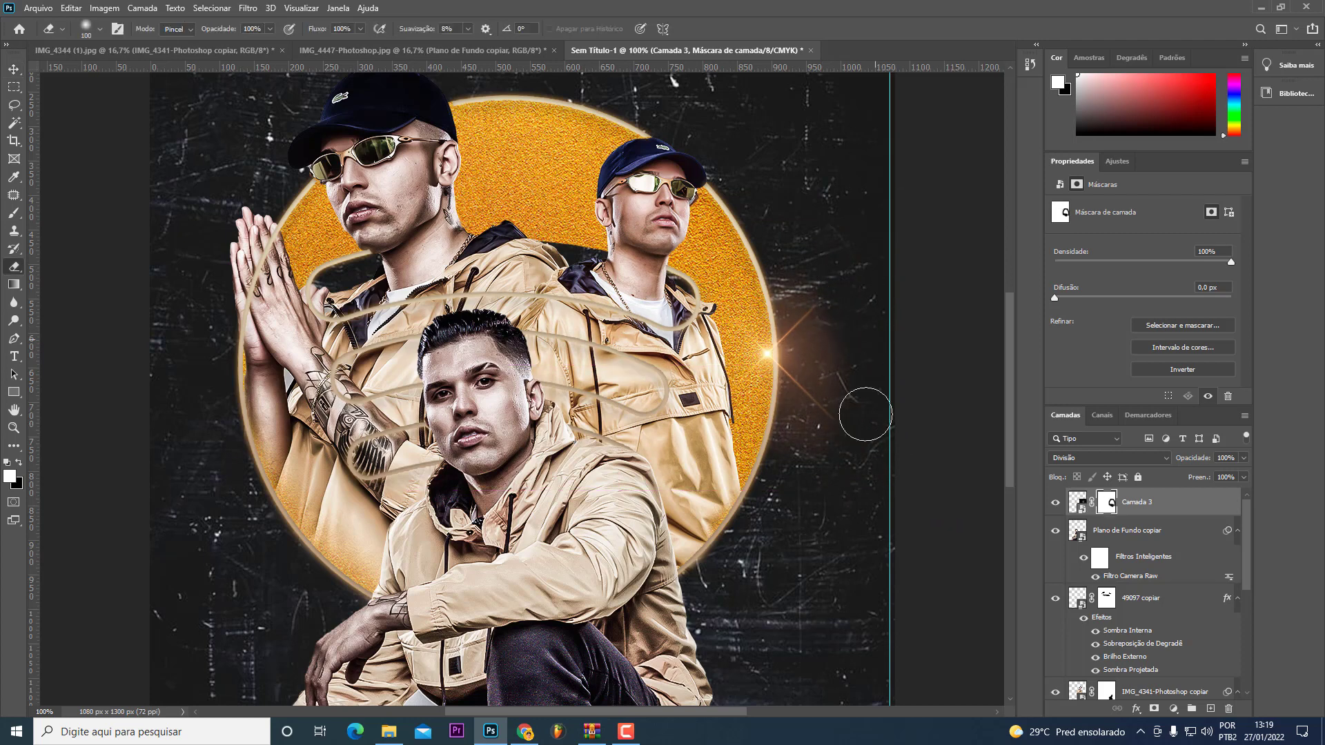
drag(853, 378, 815, 350)
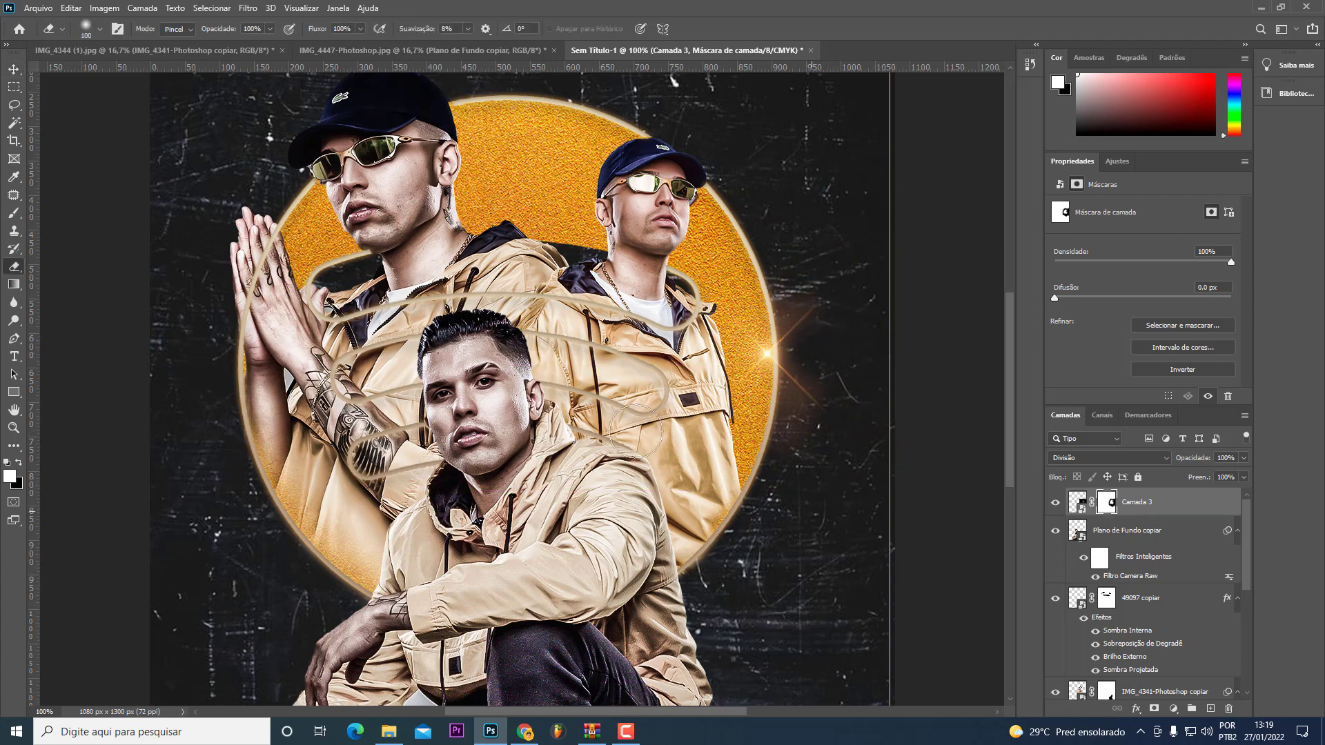
key(shift+Right)
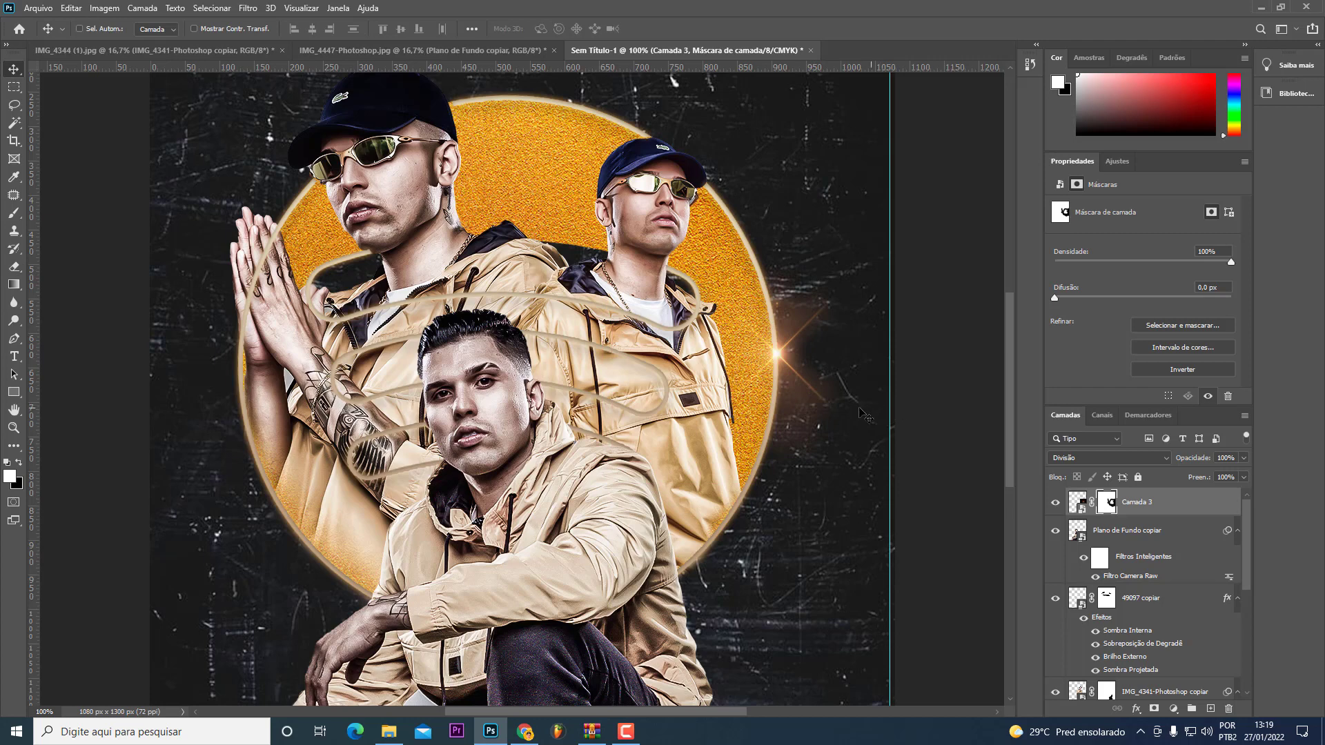
key(e)
Step: Place flare copies on the left man's glasses and along the circle's lower-left edge
key(v)
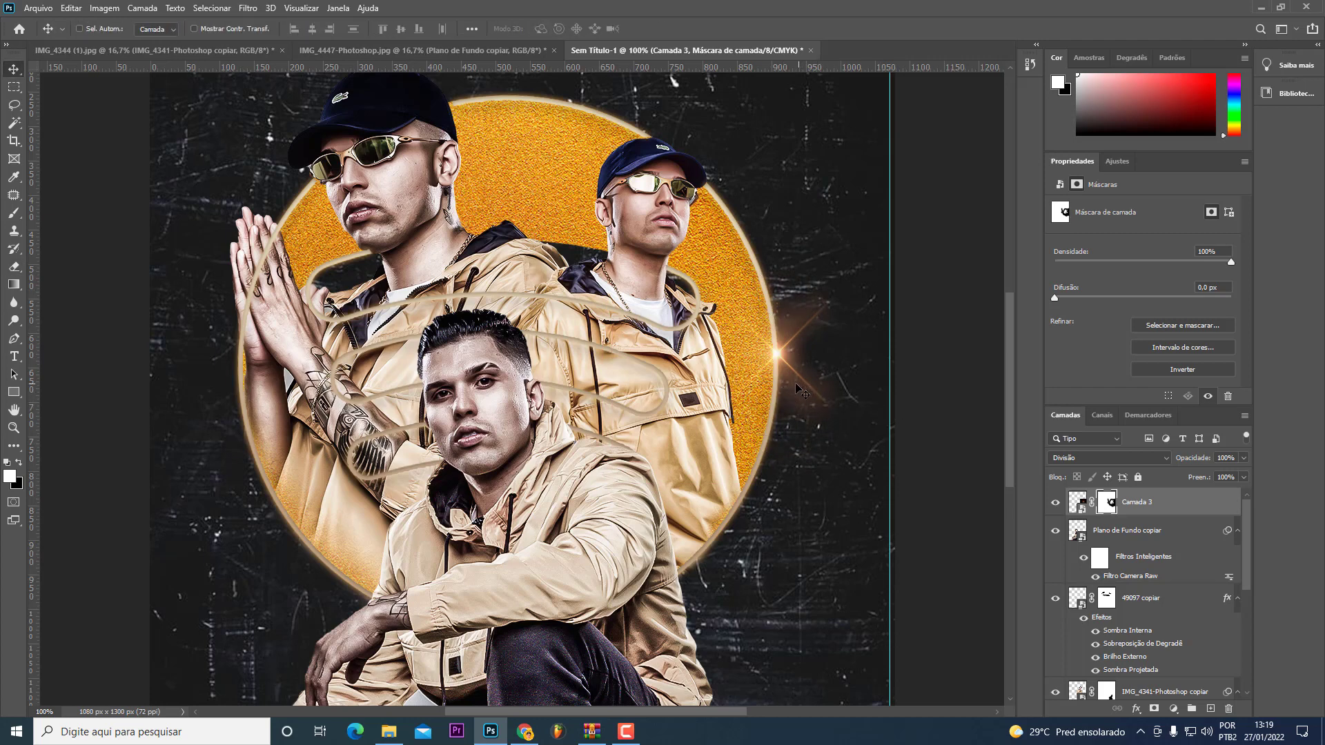
mouse_move(805, 412)
mouse_down()
mouse_move(733, 258)
mouse_move(469, 258)
mouse_up()
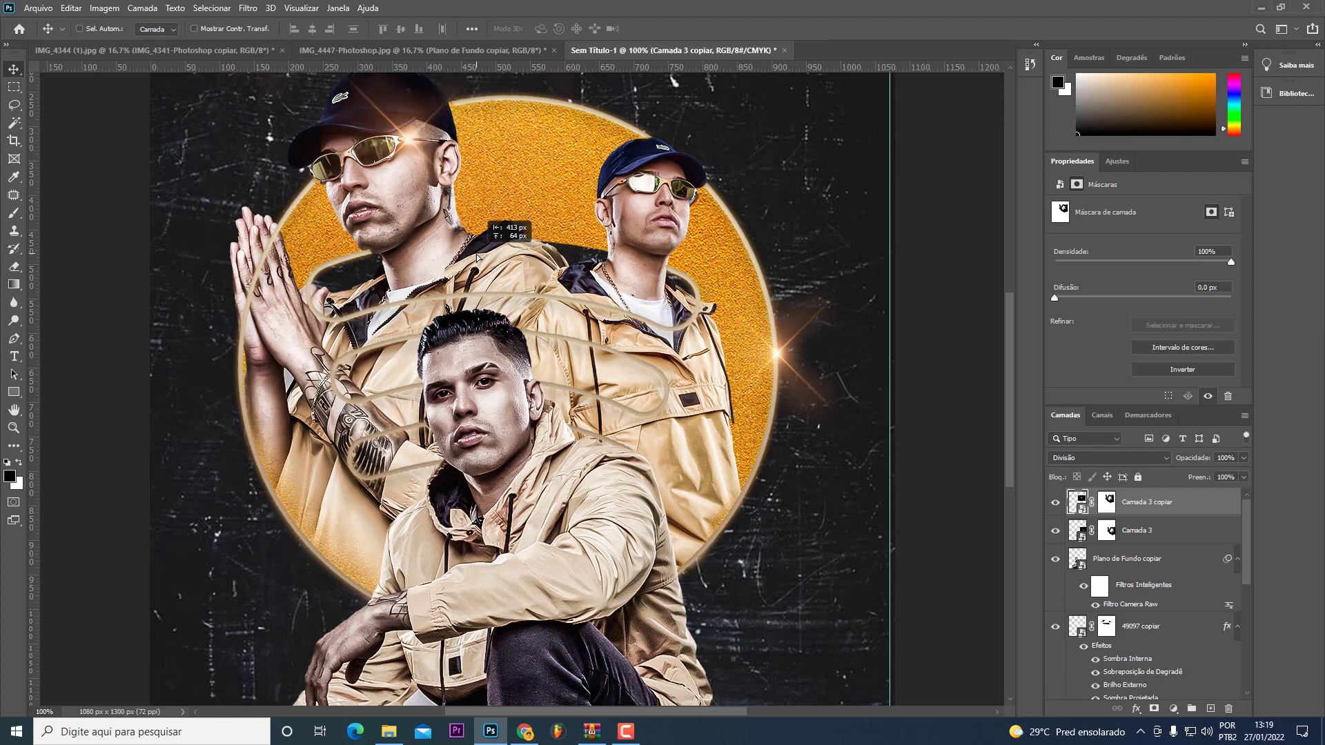
scroll(497, 439, up, 2)
drag(508, 358, 350, 506)
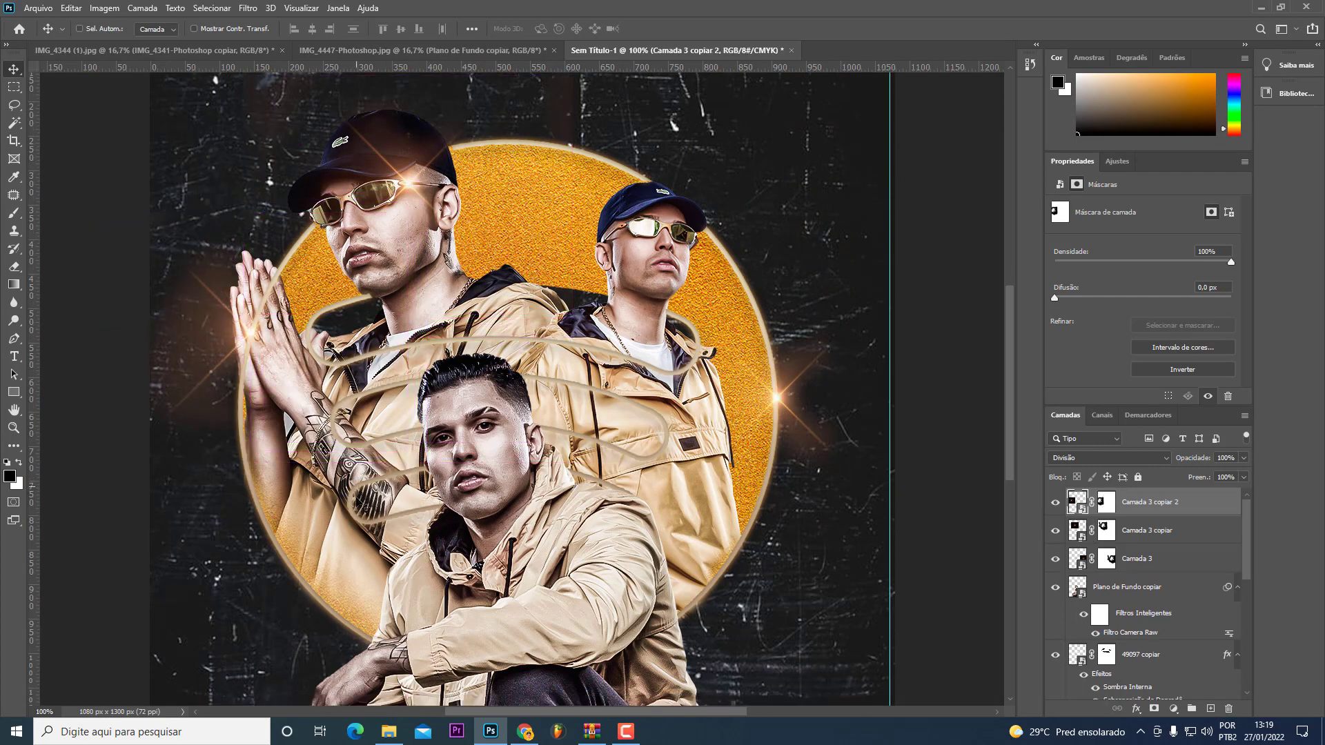
scroll(349, 506, down, 1)
drag(349, 506, 331, 559)
key(ctrl+z)
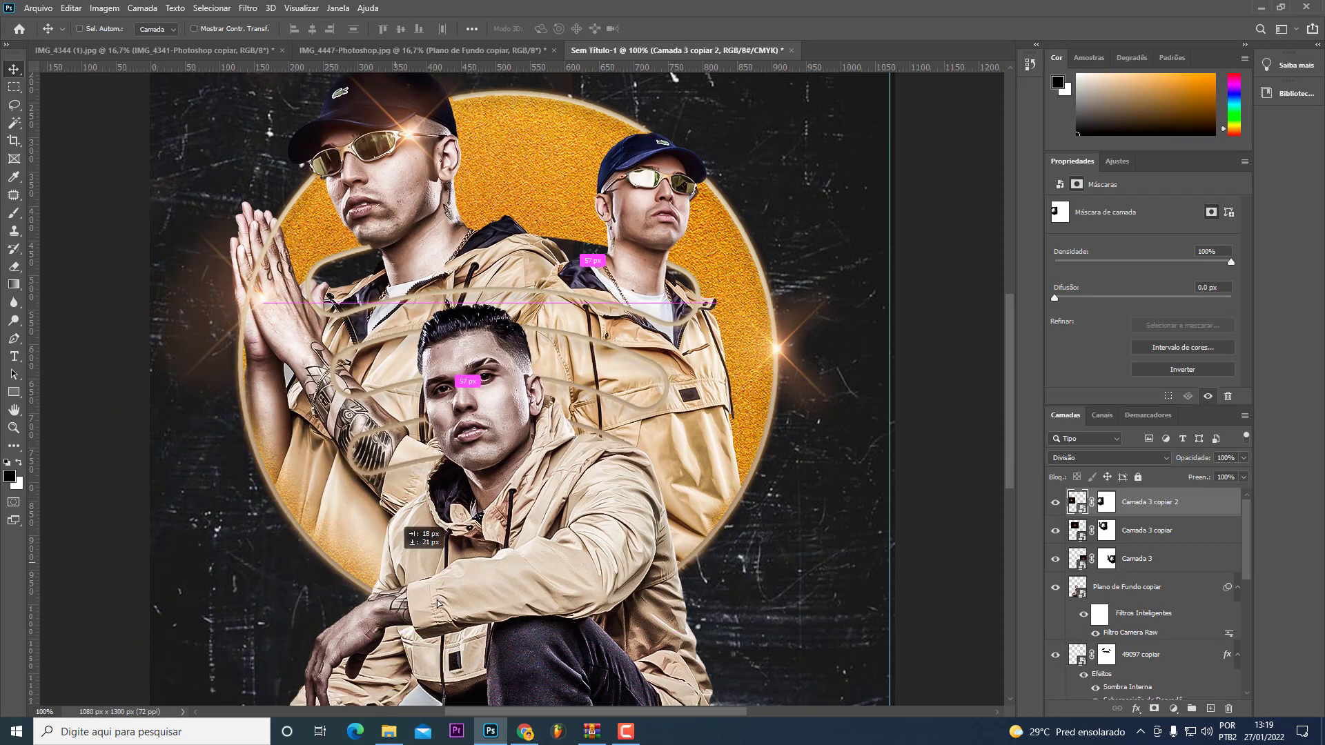
drag(335, 346, 340, 543)
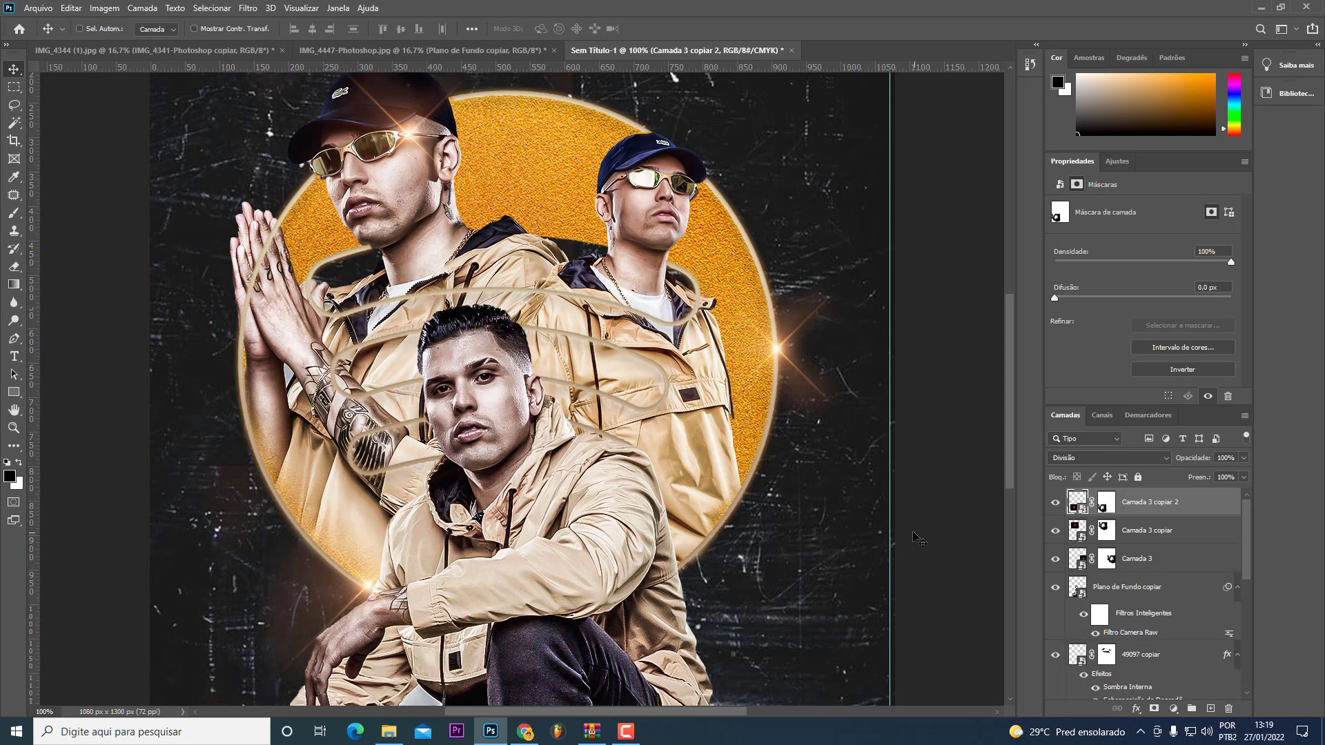
Step: Copy the Free Gold & Blue Lens Flare image from the web search results
scroll(437, 625, up, 2)
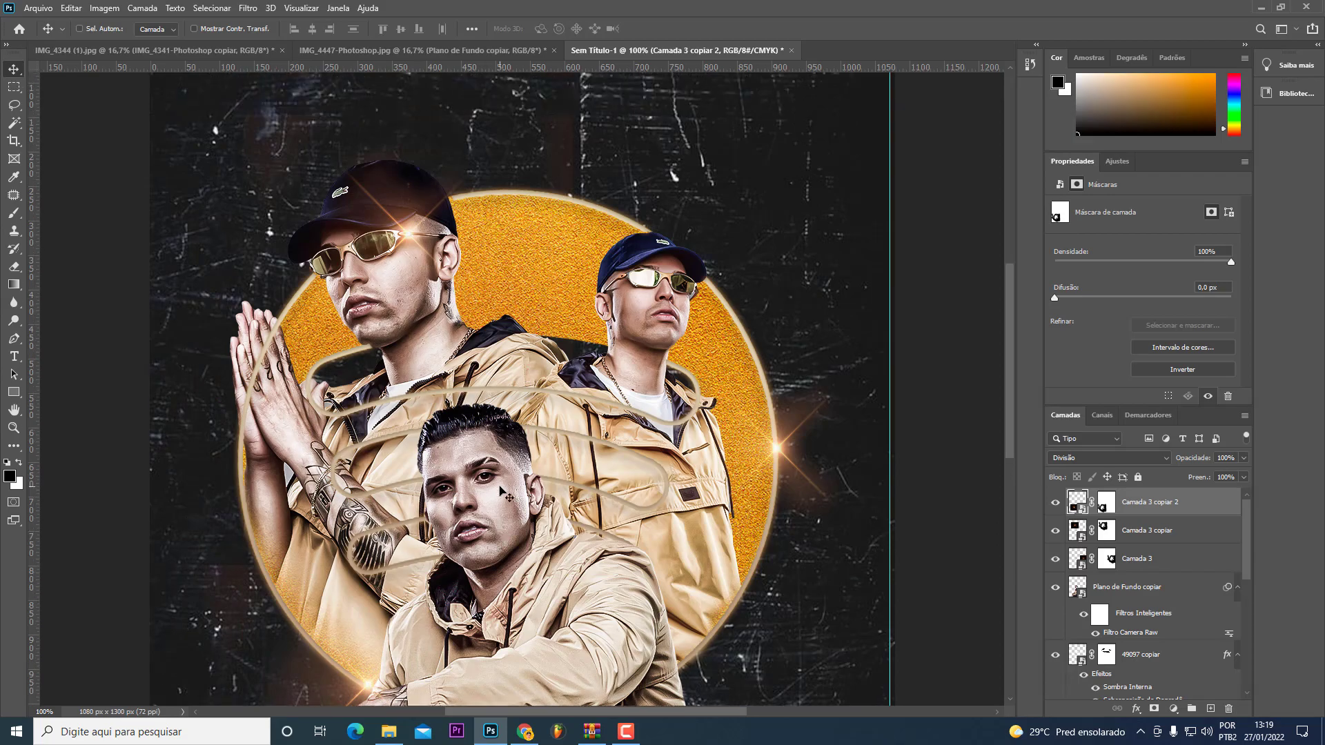
scroll(436, 625, down, 2)
click(524, 731)
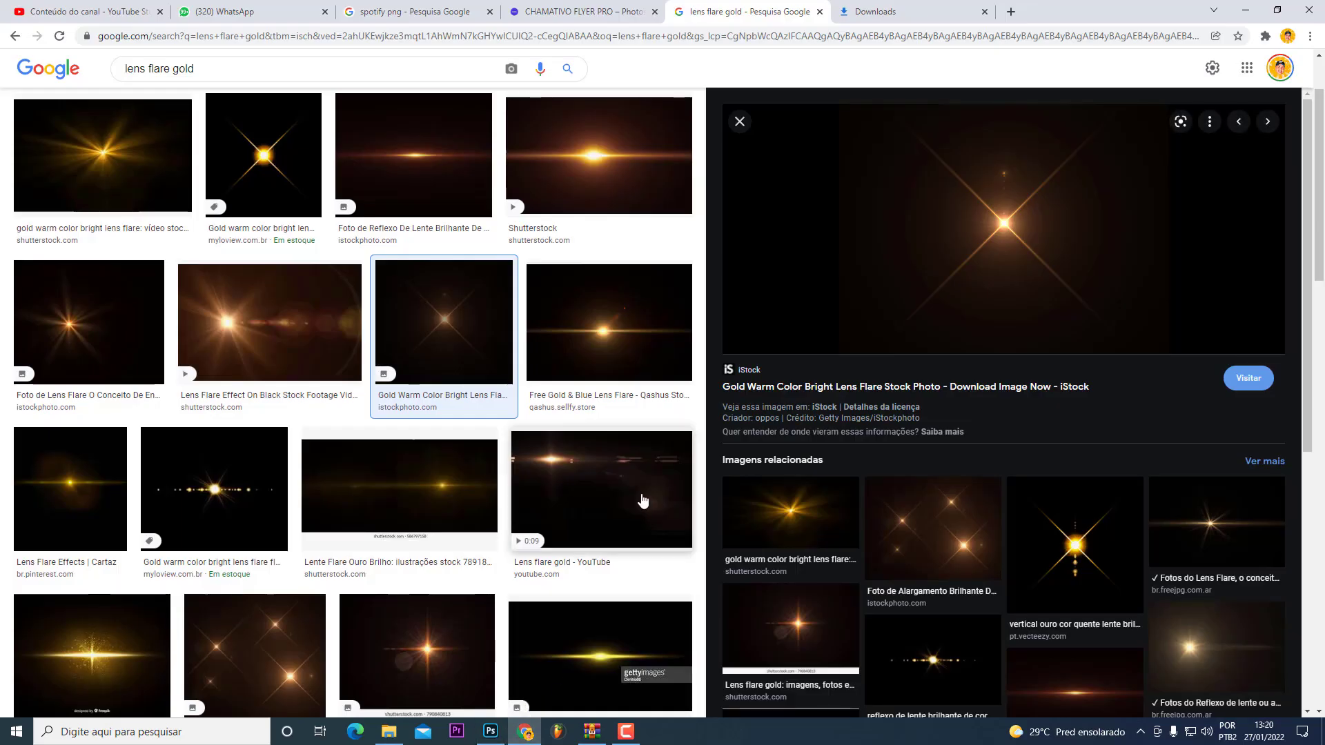
click(607, 325)
right_click(976, 277)
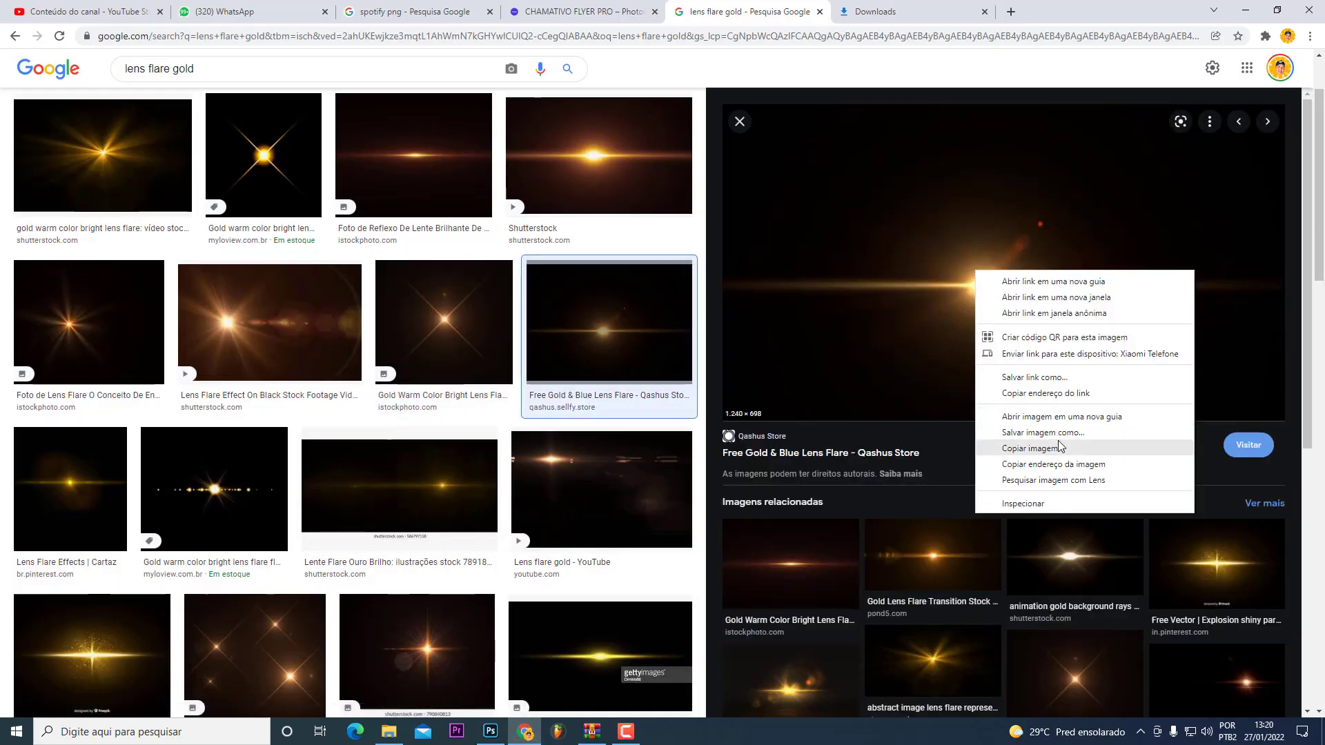
click(1061, 448)
click(491, 731)
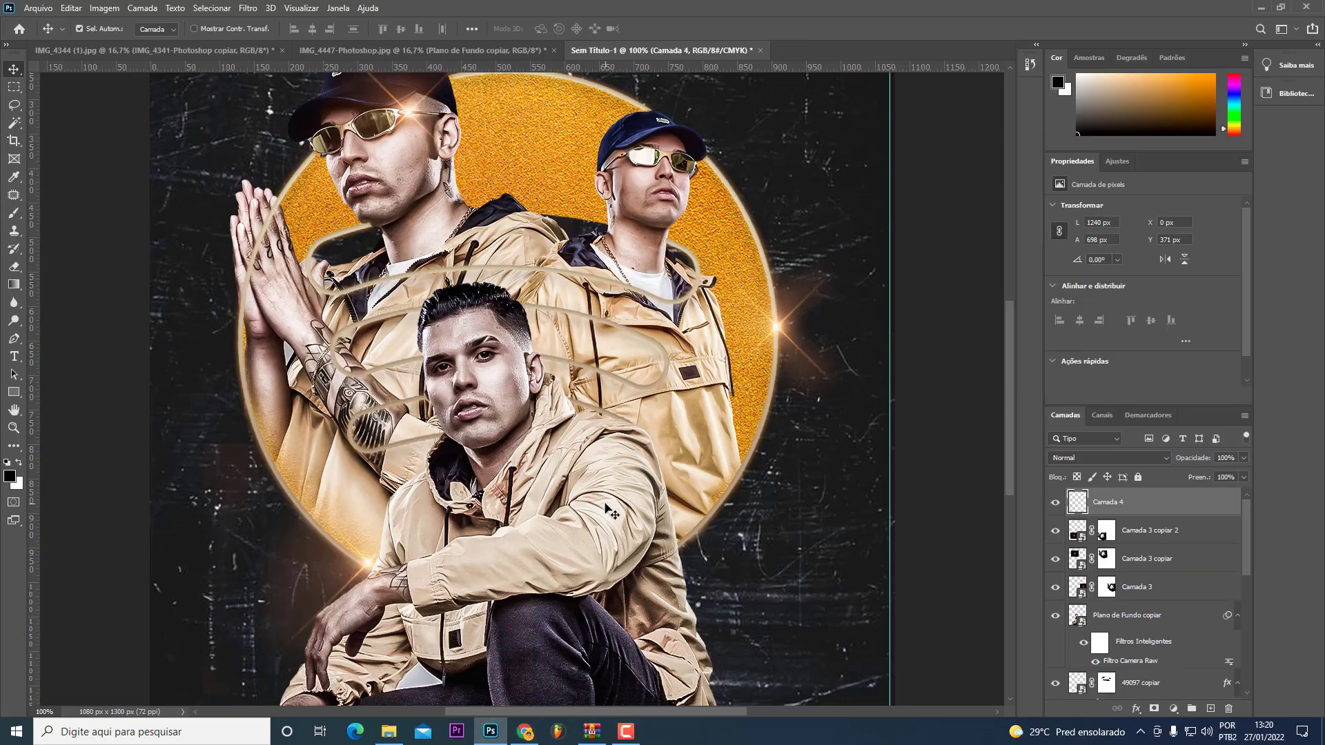
Step: Paste the gold flare, shrink it to about half size, and convert it to a smart object
key(ctrl+v)
key(ctrl+t)
drag(577, 630, 578, 392)
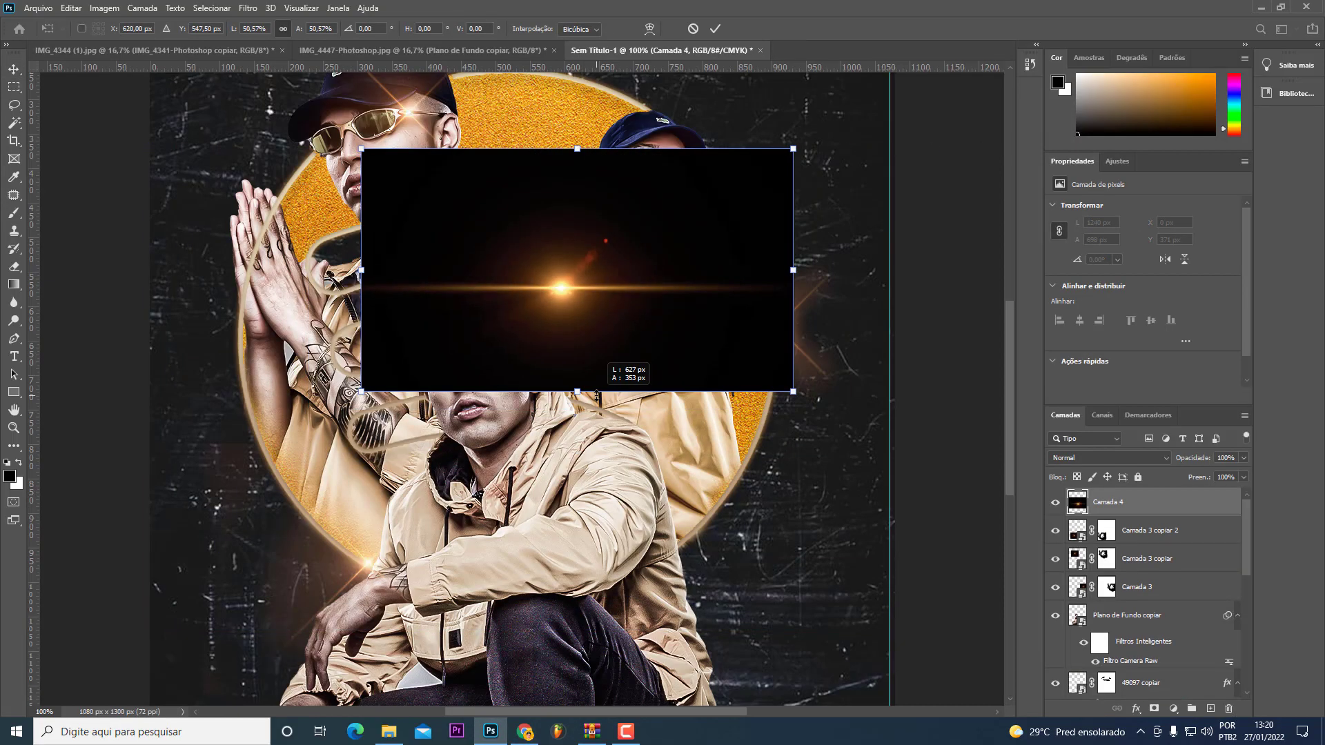
key(Return)
right_click(1179, 502)
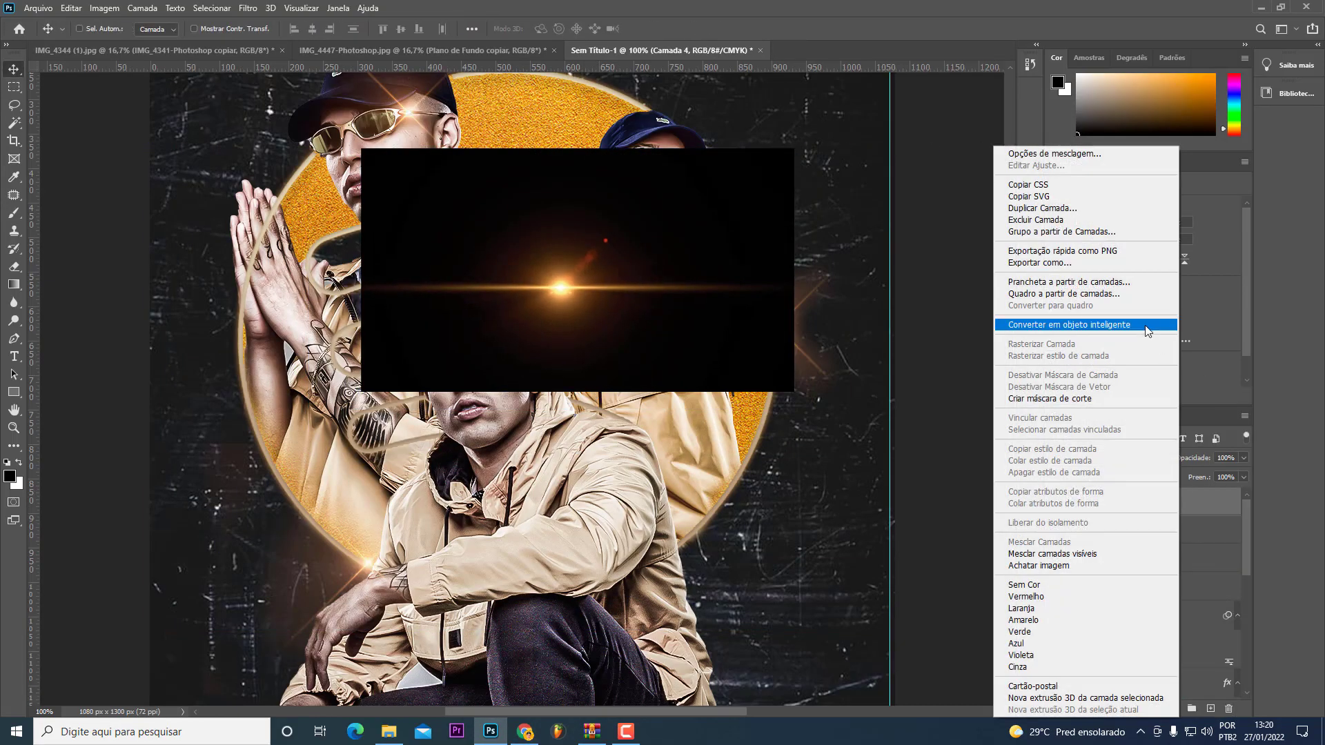
click(1139, 325)
Step: Add a layer mask hiding the flare's black rectangle over the faces
click(1161, 710)
key(e)
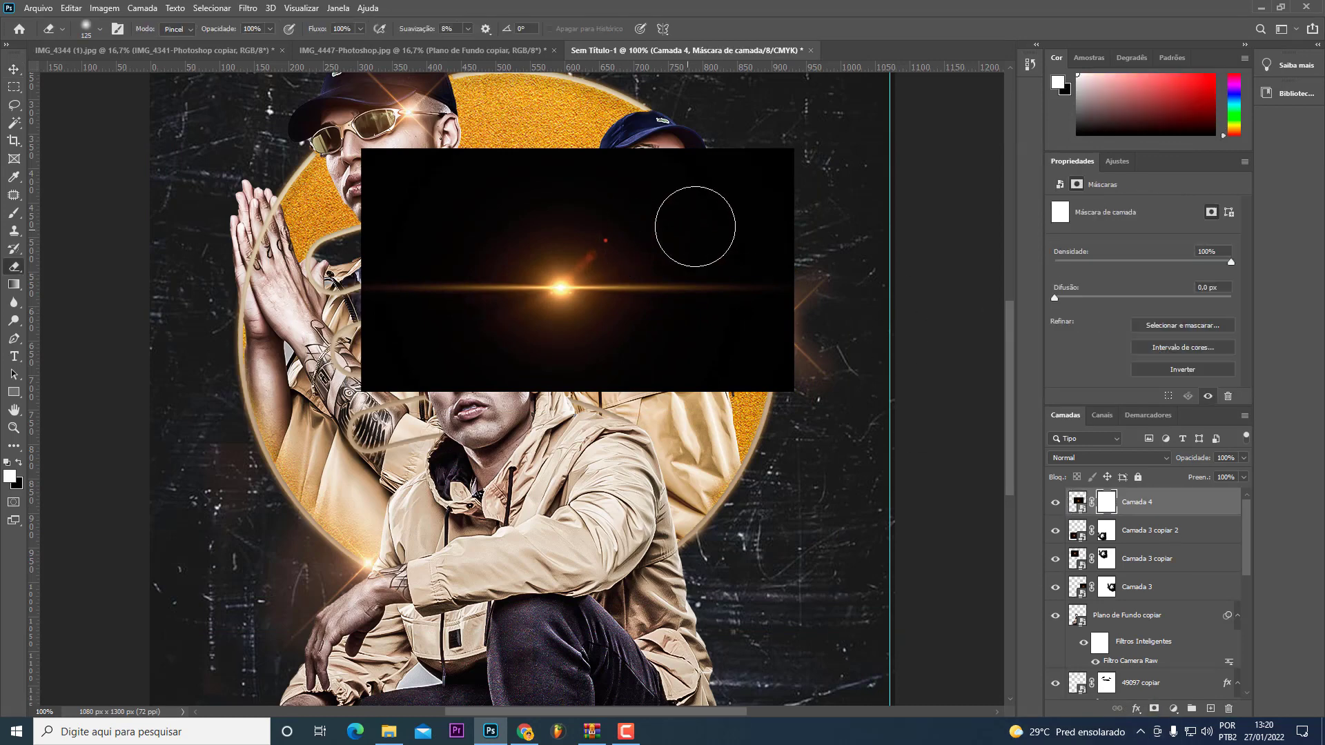
mouse_move(695, 227)
mouse_down()
mouse_move(483, 180)
mouse_move(757, 177)
mouse_move(775, 345)
mouse_move(662, 419)
mouse_move(372, 359)
mouse_move(387, 235)
mouse_move(323, 367)
mouse_up()
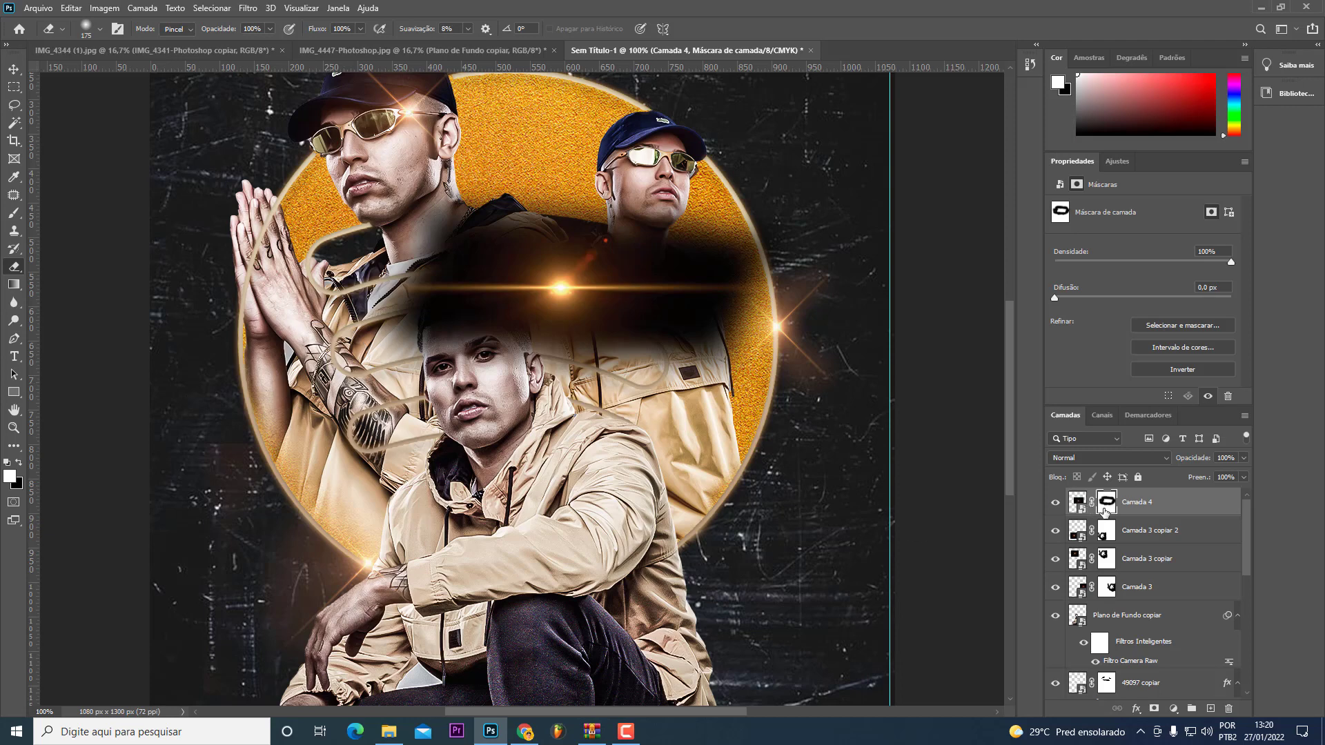
click(1077, 502)
key(v)
click(1104, 457)
Step: Blend Camada 4 with Divisão and move it down over the front man's head
click(1076, 656)
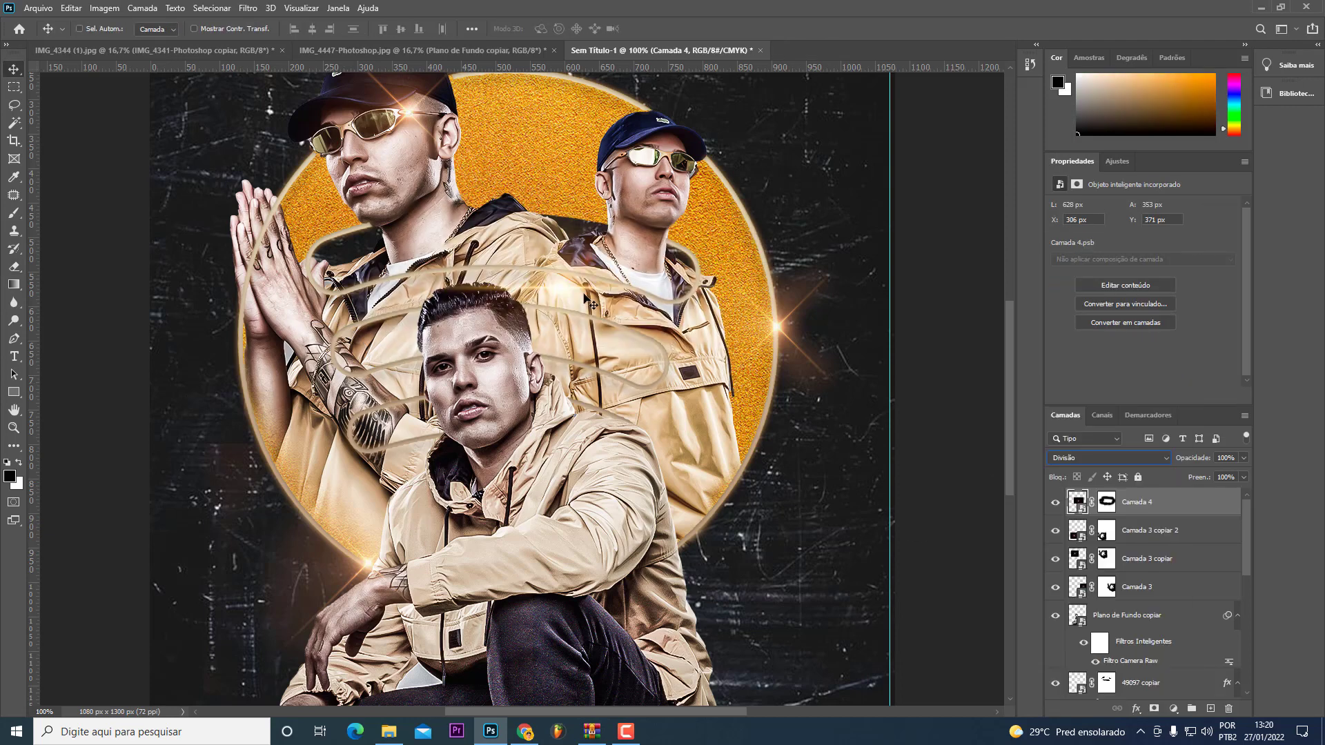
drag(585, 298, 532, 303)
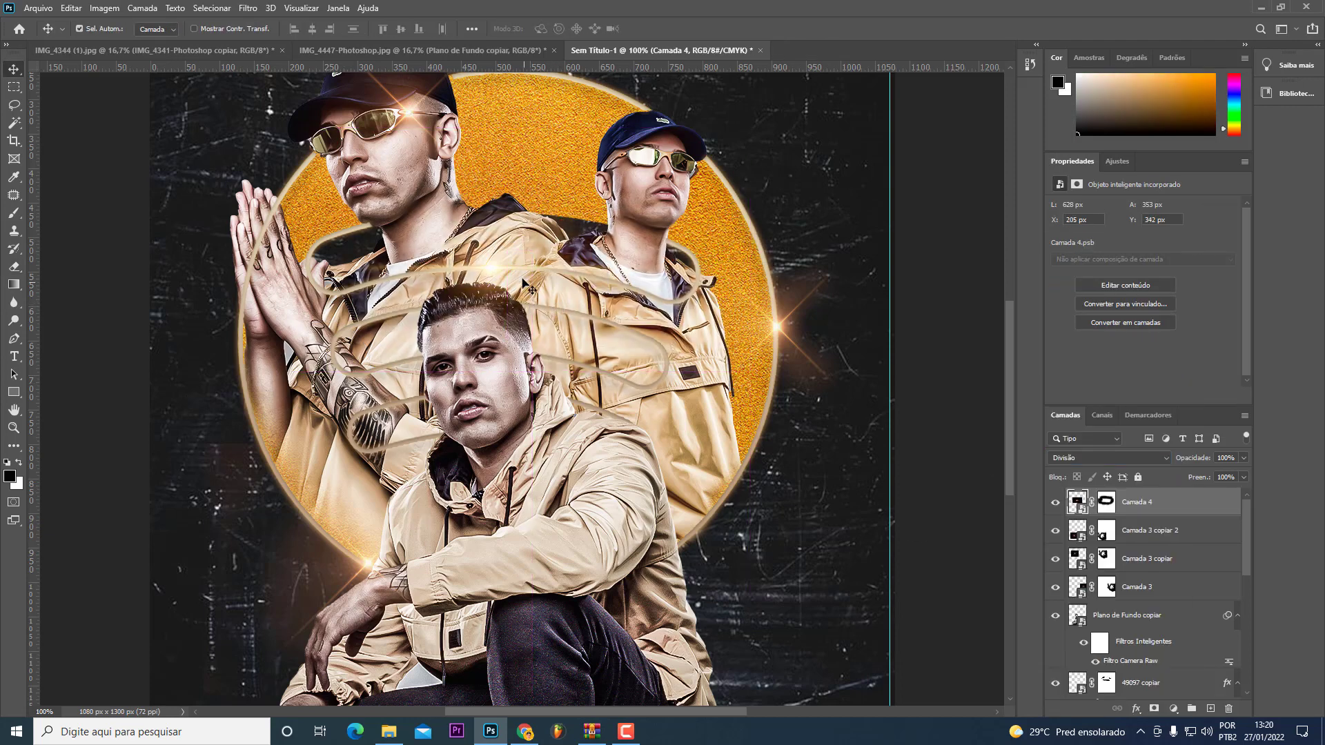
key(ctrl+t)
key(Return)
drag(556, 321, 765, 504)
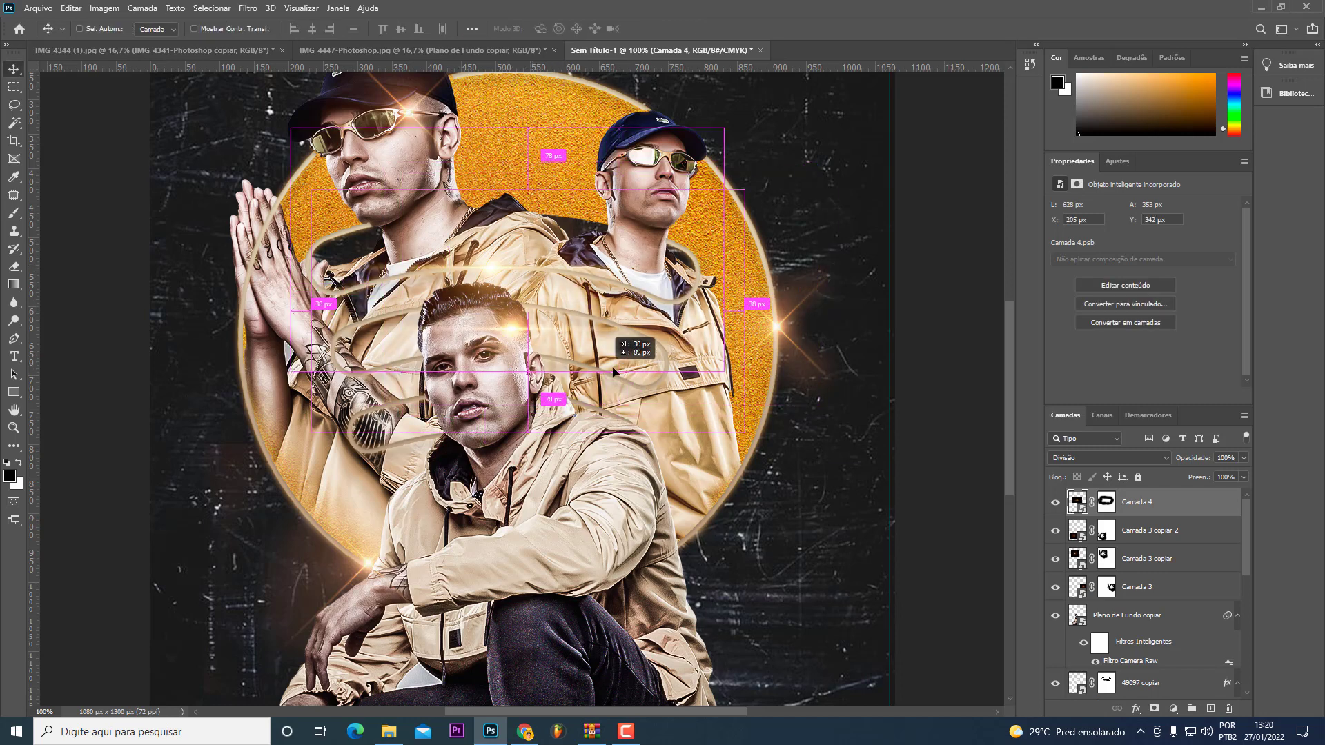
Step: Duplicate the flare as Camada 4 copiar and position the copy over the front man
key(ctrl+t)
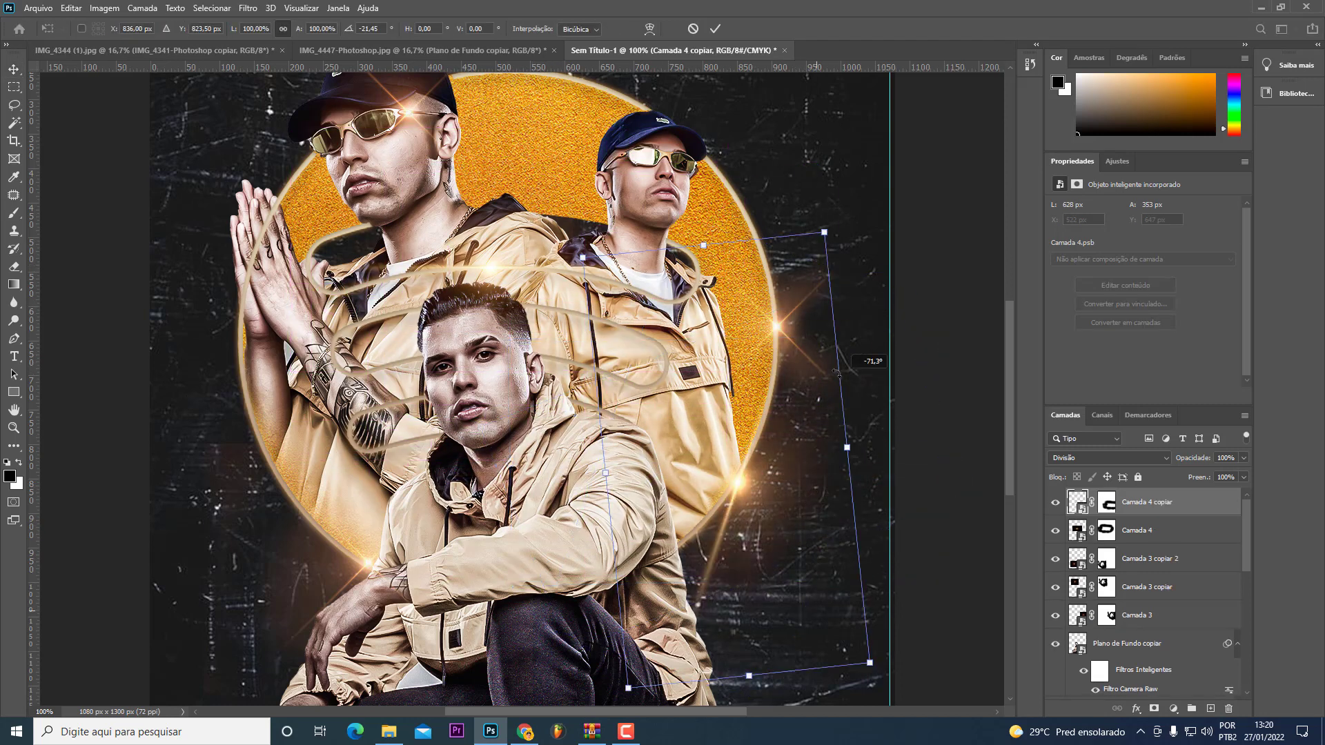
mouse_move(742, 576)
mouse_down()
mouse_move(832, 412)
mouse_move(868, 466)
mouse_up()
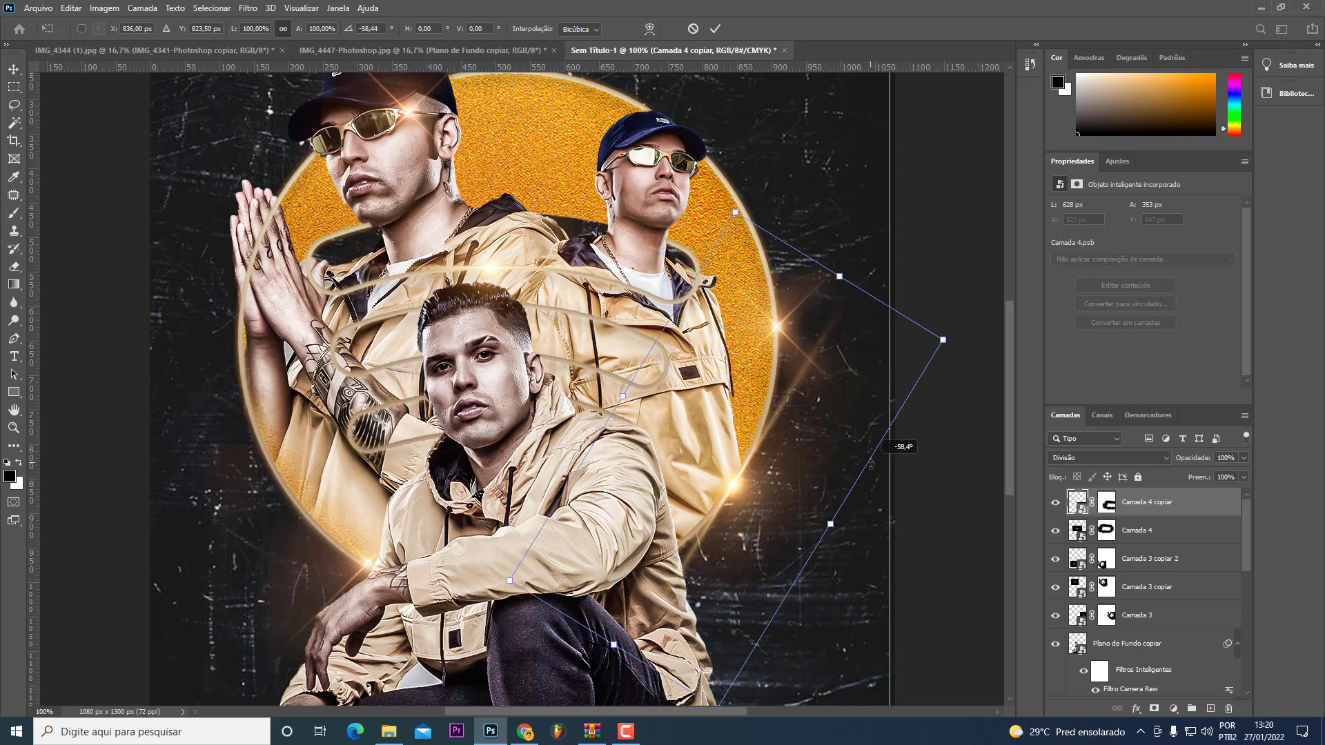
drag(869, 466, 796, 581)
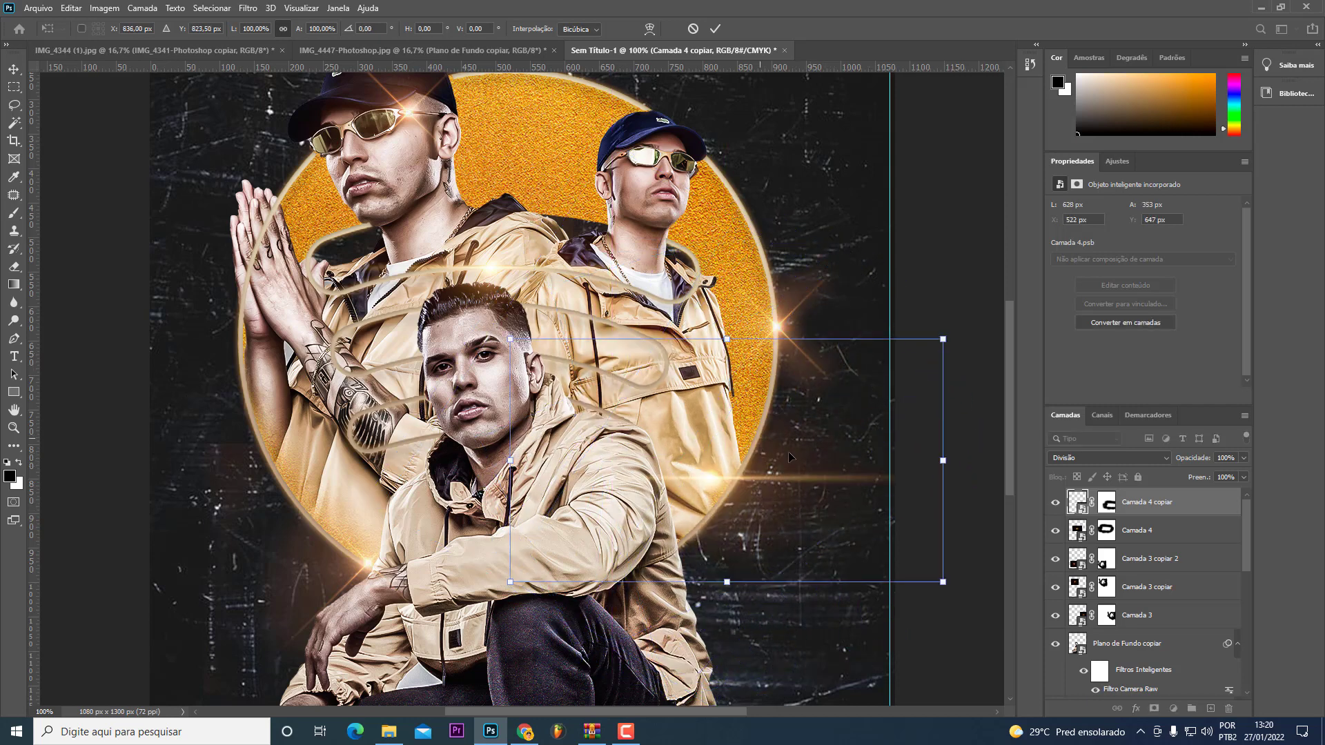
mouse_move(818, 511)
mouse_down()
mouse_move(546, 321)
mouse_move(596, 314)
mouse_up()
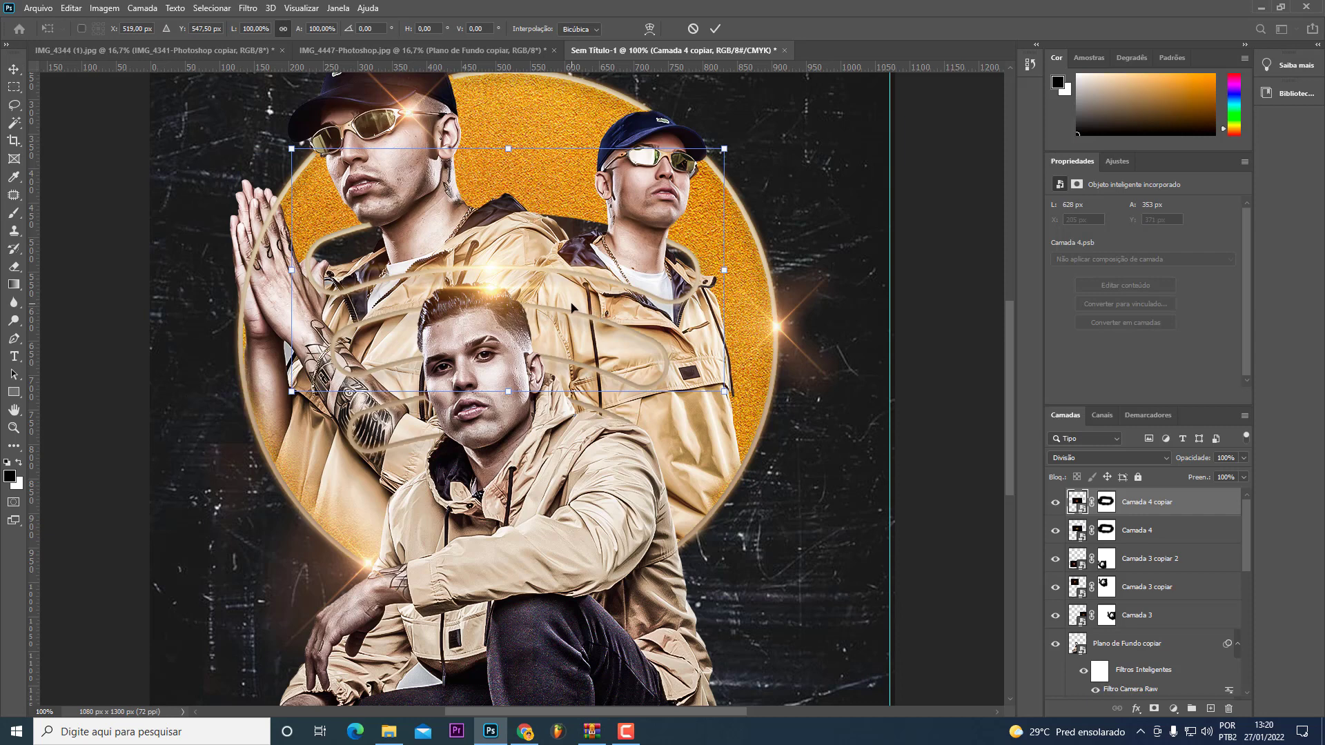
right_click(571, 307)
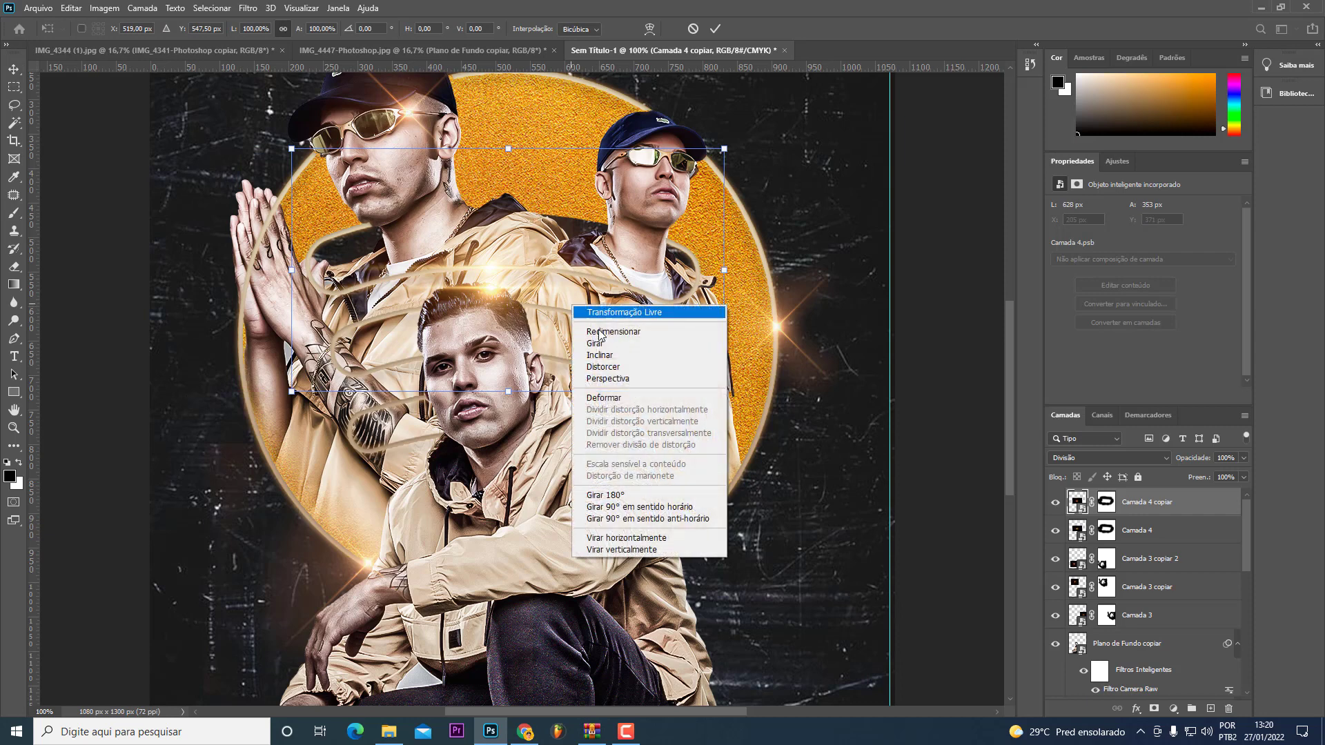
click(630, 403)
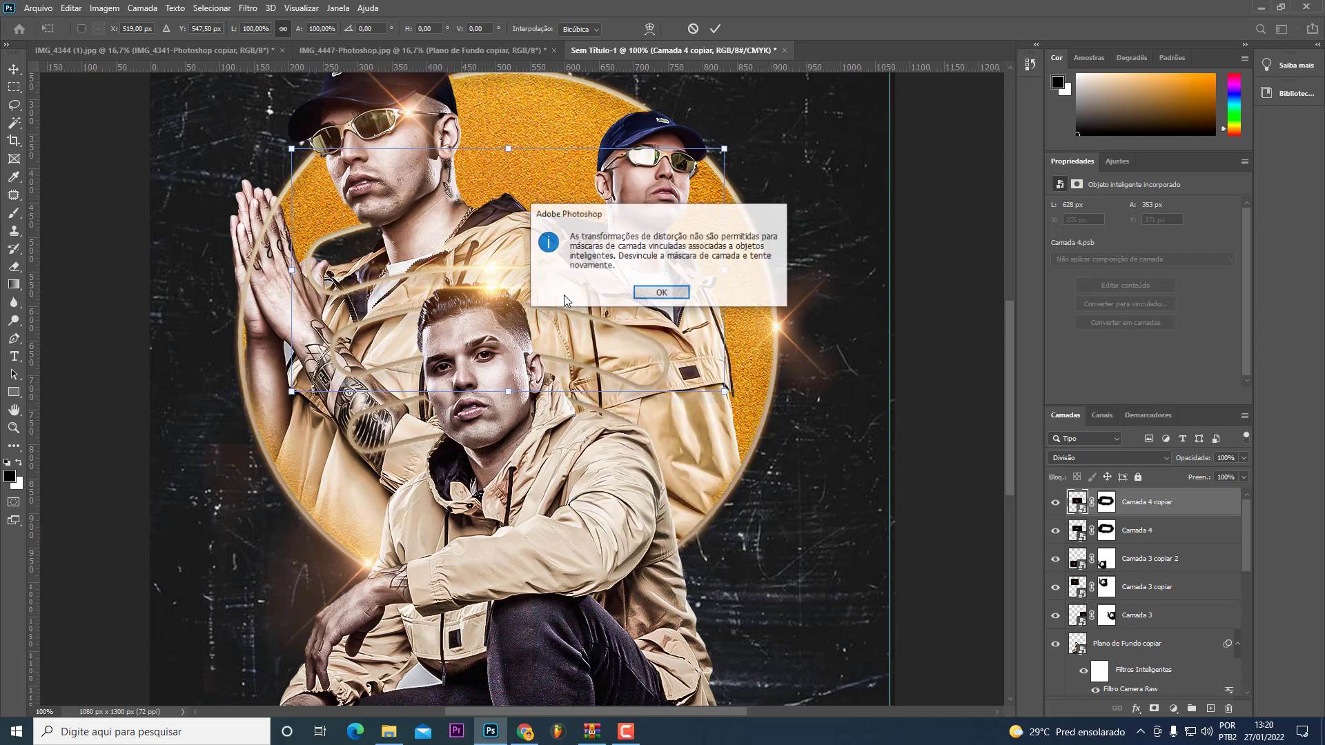
click(661, 294)
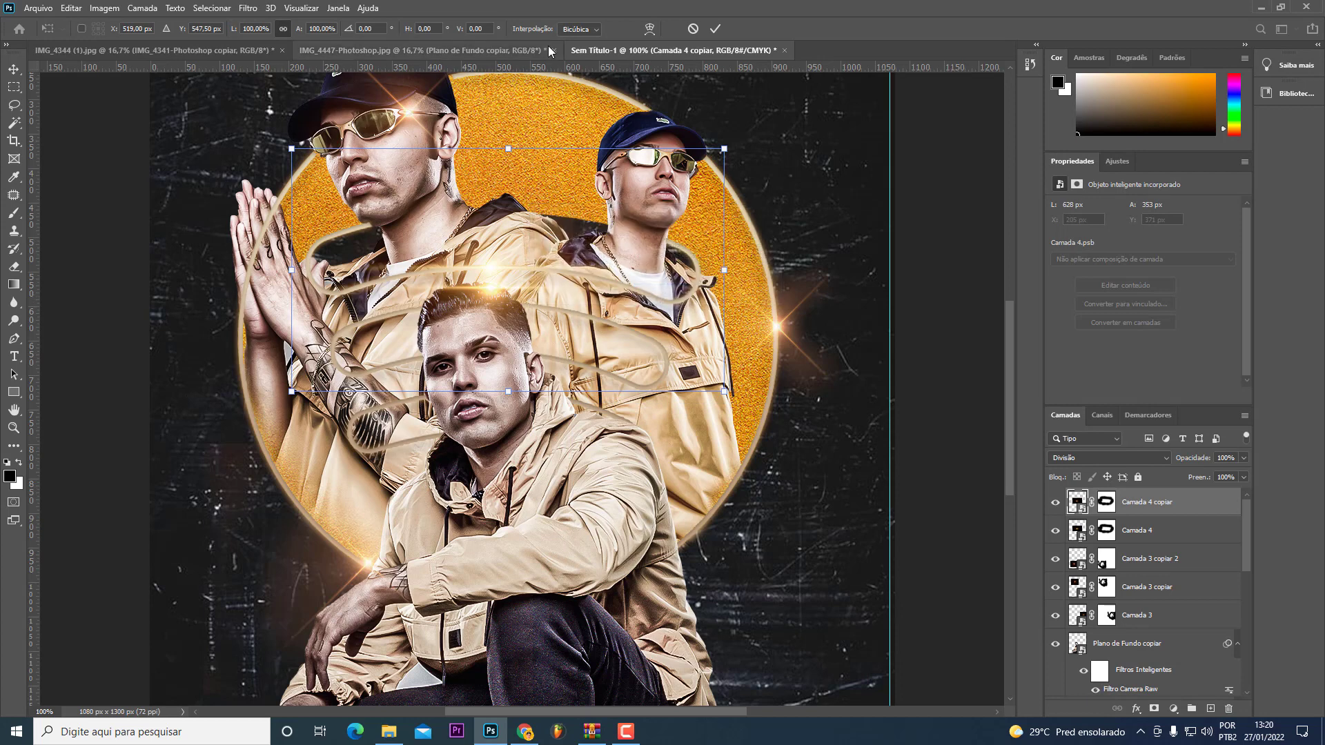
drag(550, 331, 610, 469)
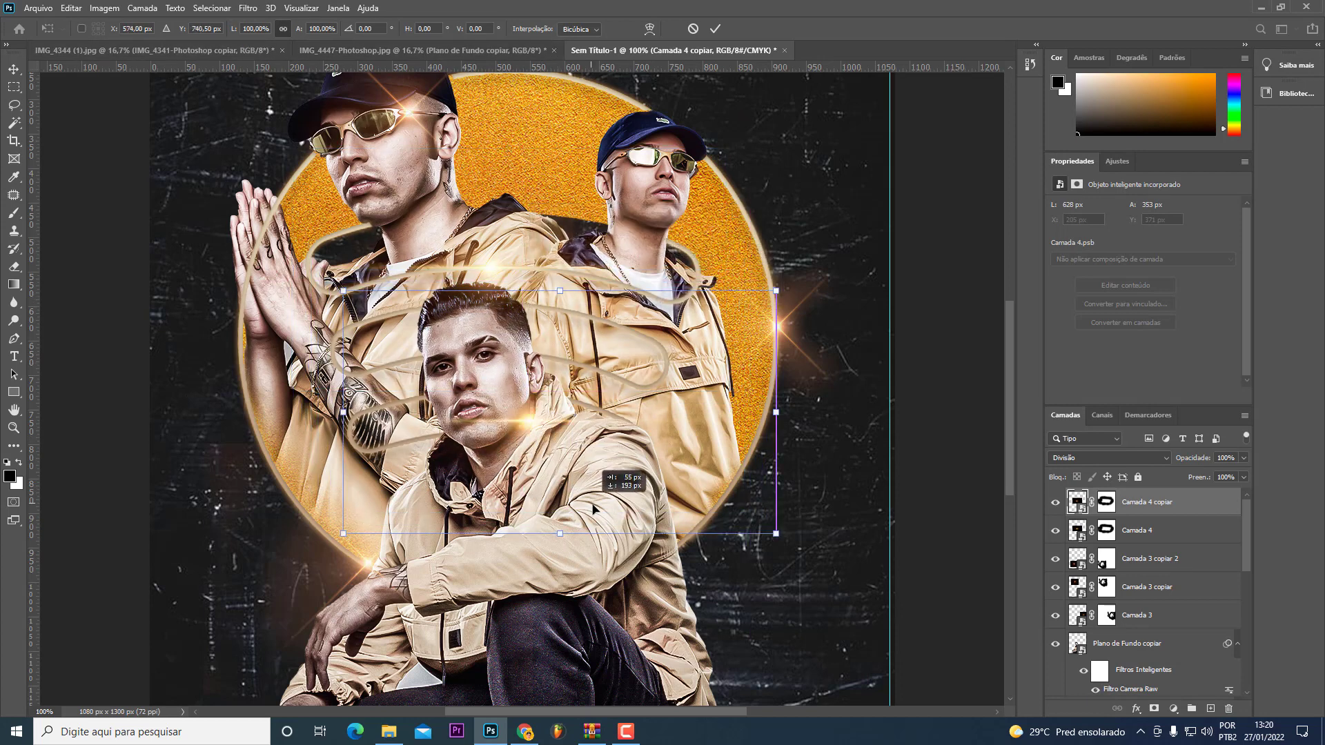
key(Return)
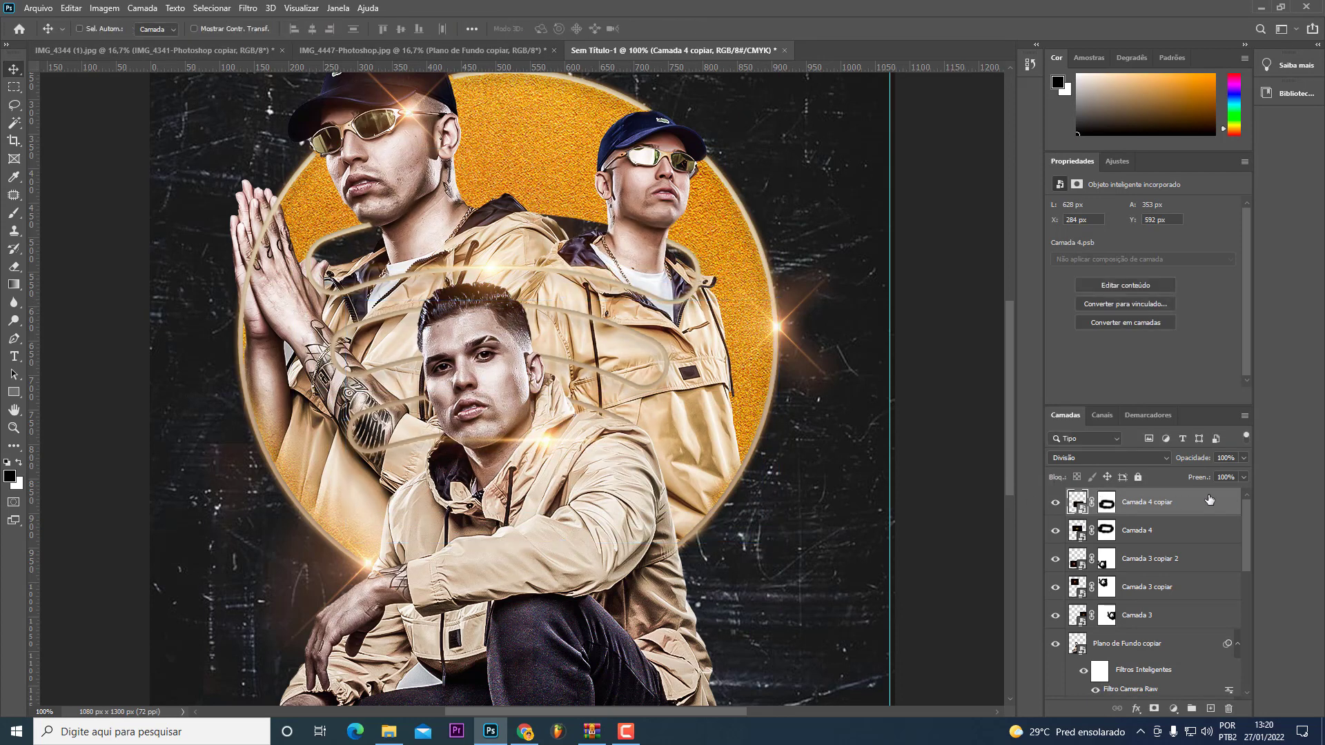
Step: Make Camada 4 copiar a smart object and warp it with Arcos at about 66% curvature
right_click(1209, 499)
click(1104, 261)
key(ctrl+t)
right_click(587, 443)
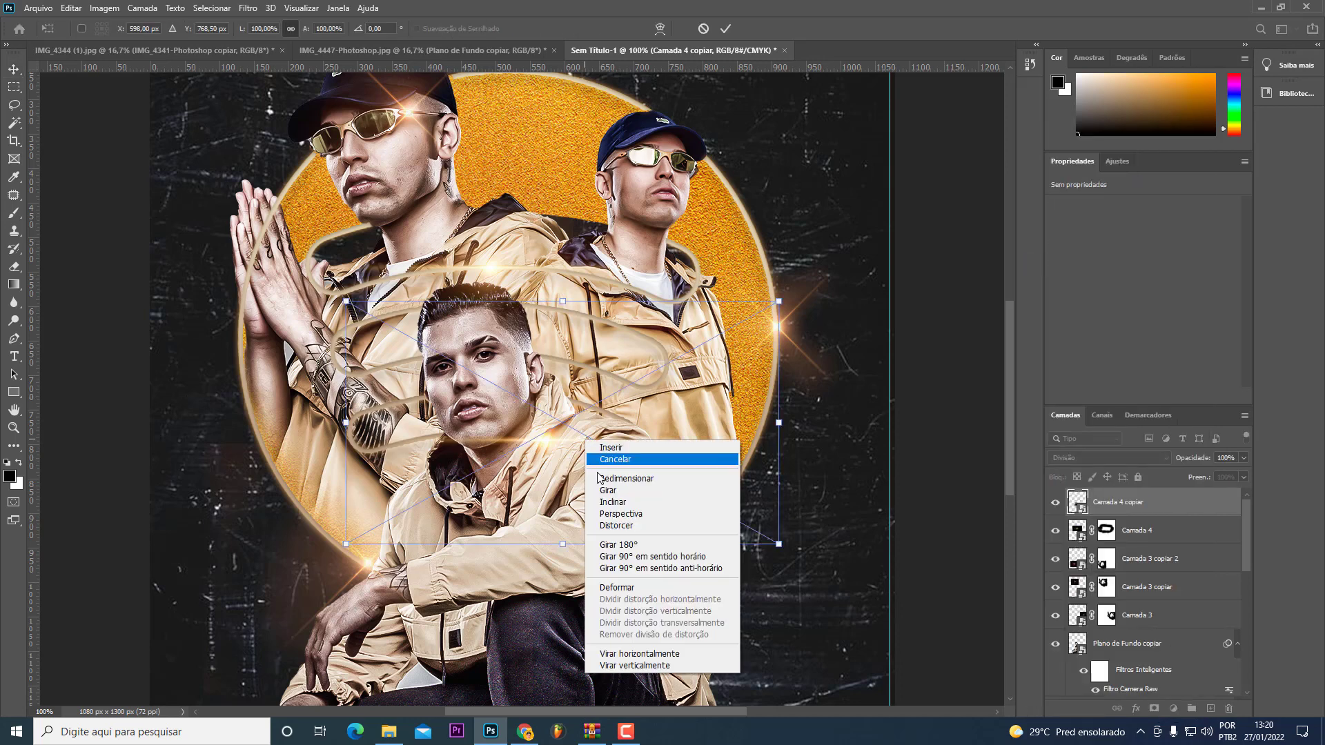
click(625, 586)
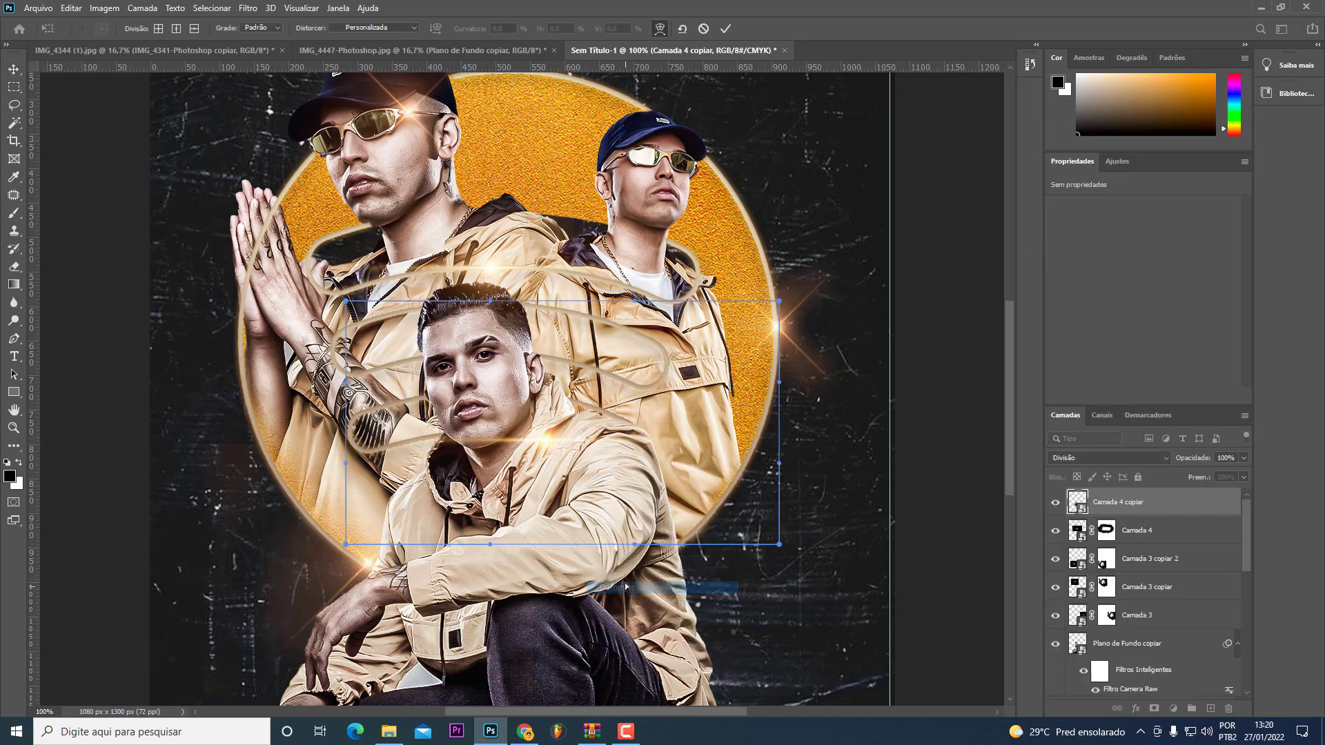
click(357, 27)
click(379, 111)
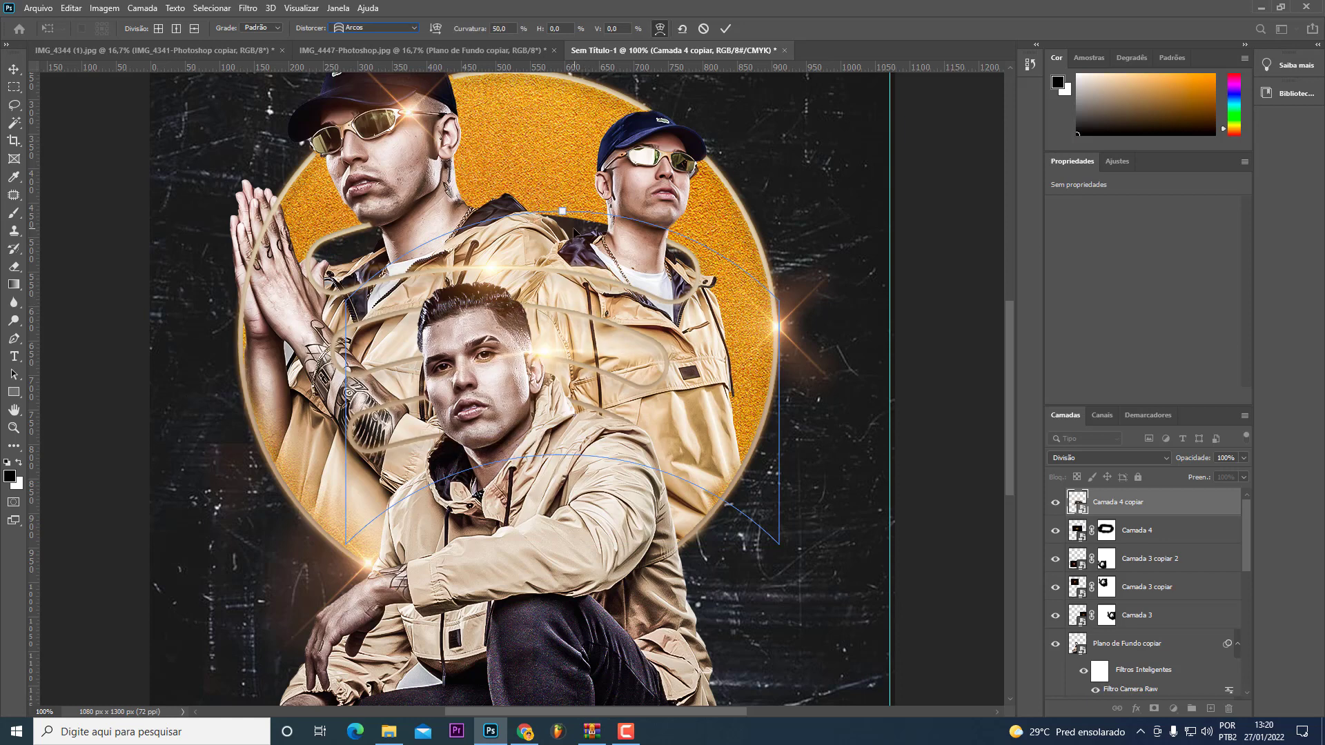
mouse_move(563, 210)
mouse_down()
mouse_move(559, 134)
mouse_move(527, 173)
mouse_up()
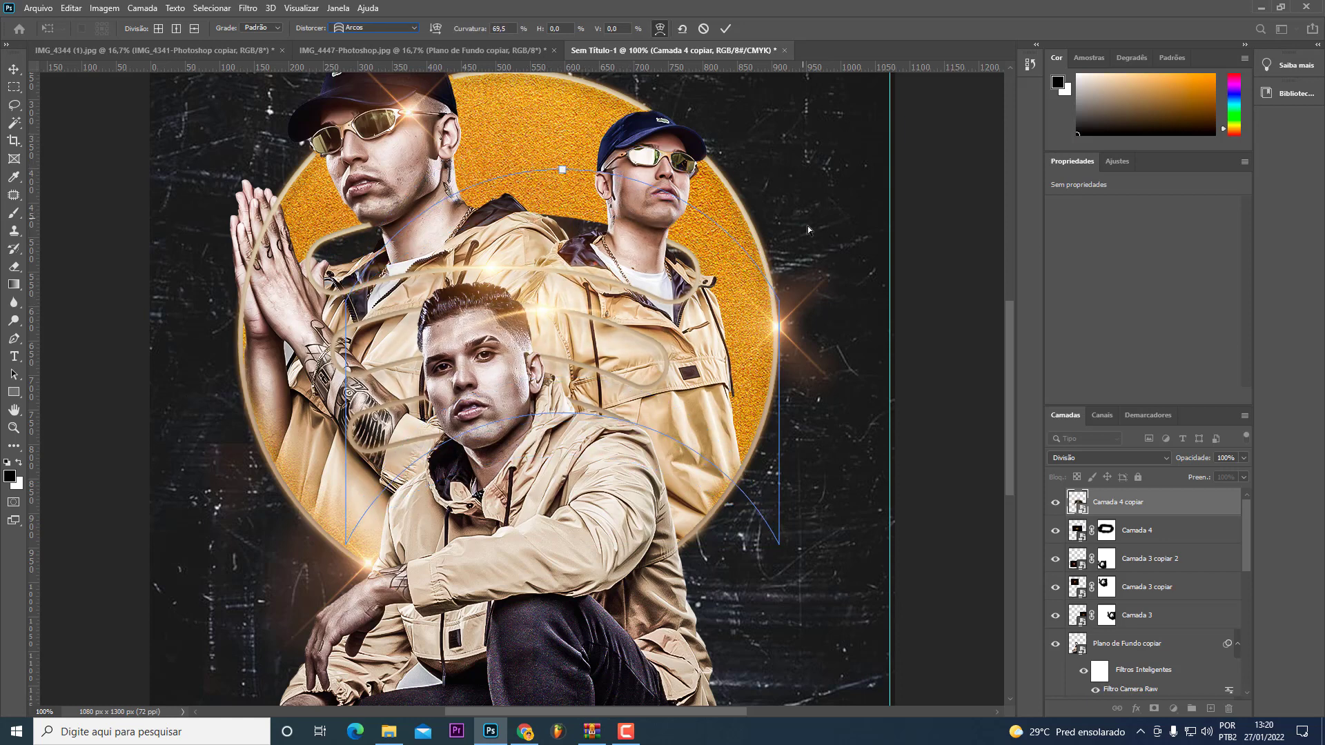
drag(809, 230, 808, 254)
drag(557, 194, 549, 211)
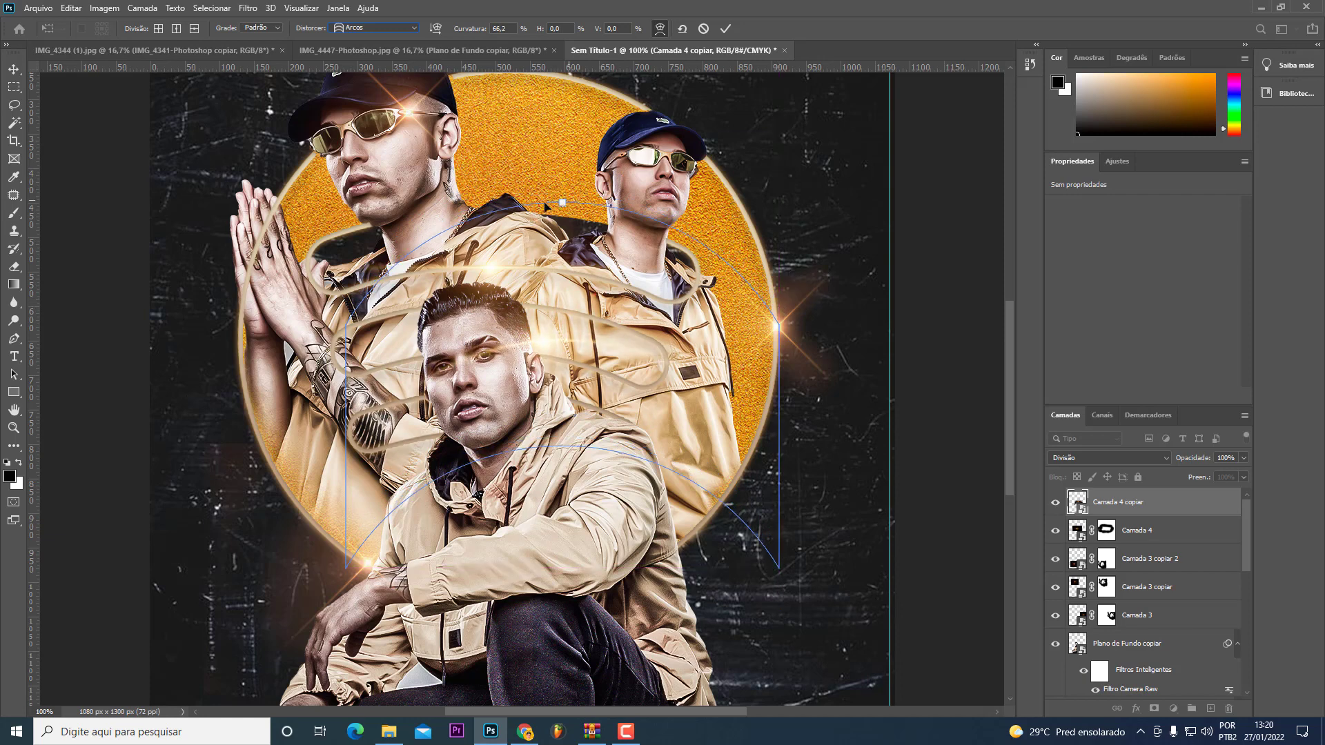
Step: Move the arched streak onto the circle's right edge and rotate it to about 76°
key(Return)
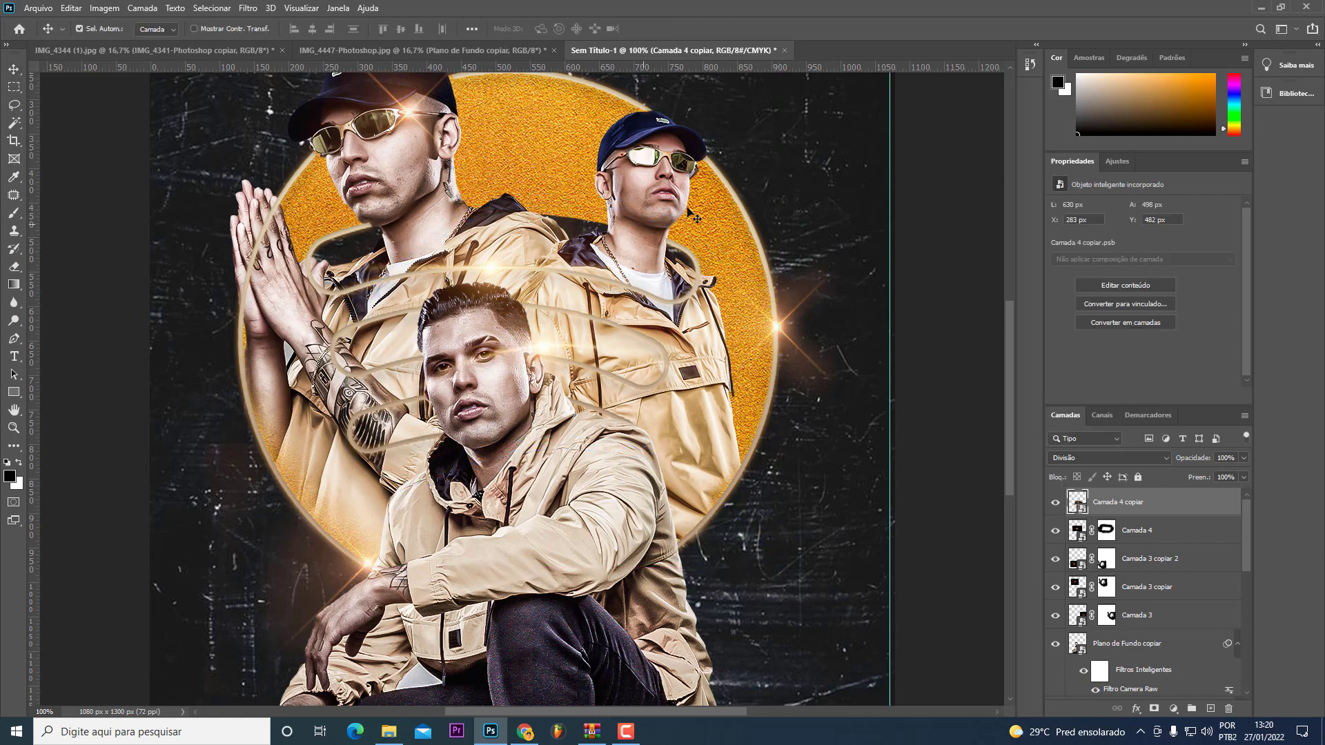
key(ctrl+t)
drag(564, 405, 763, 444)
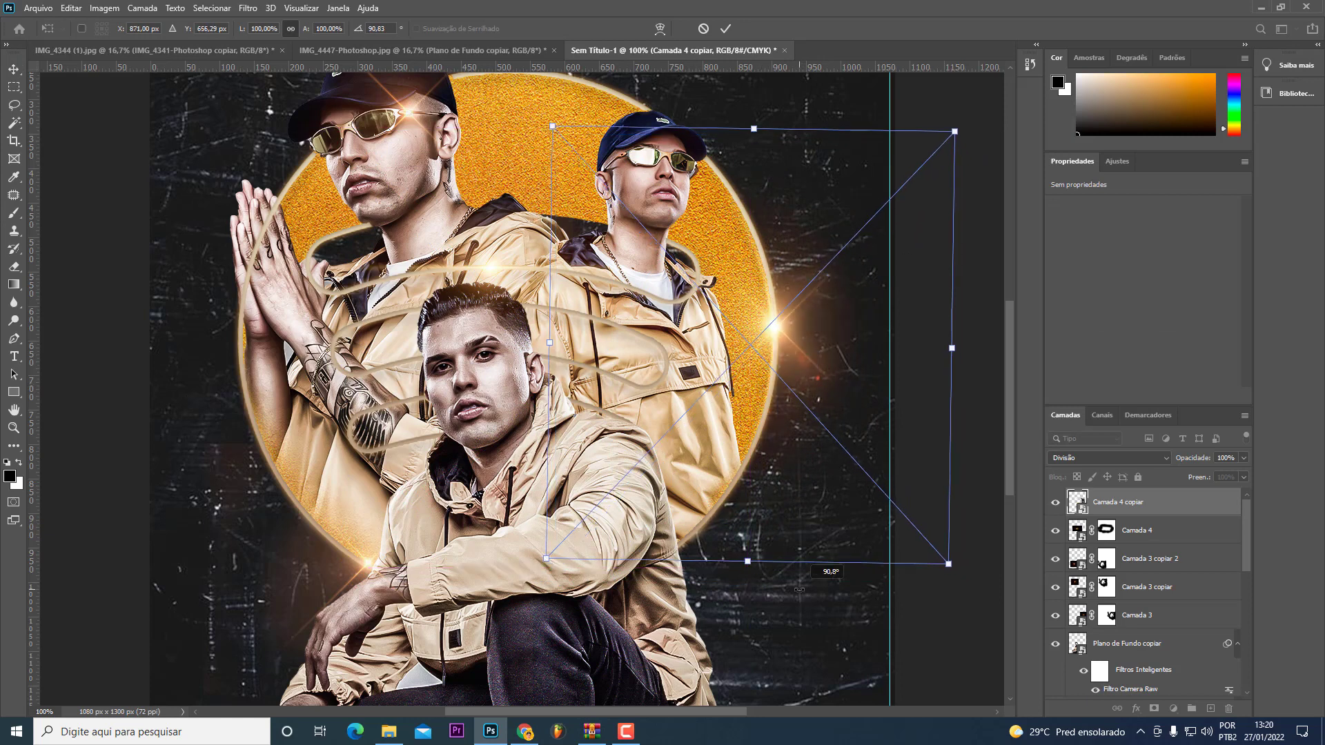
key(Return)
key(ctrl+t)
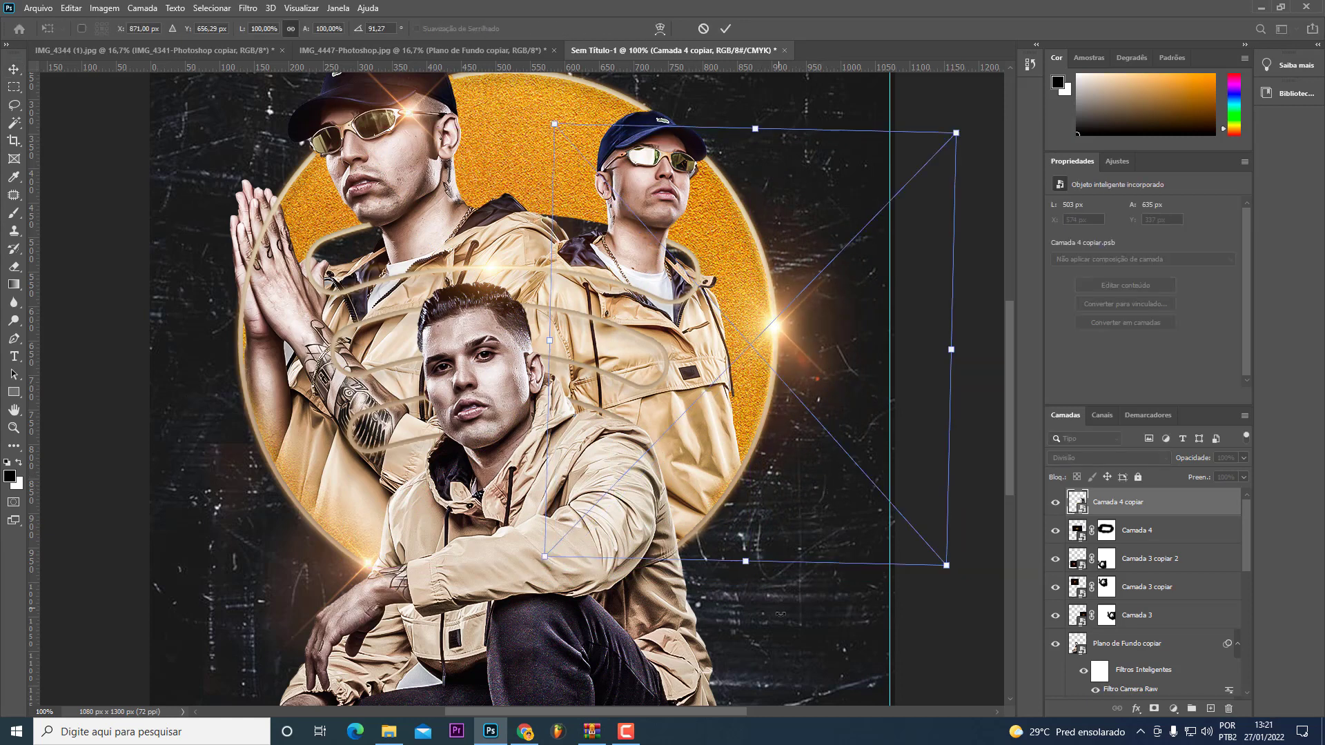
mouse_move(833, 485)
mouse_down()
mouse_move(873, 459)
mouse_move(821, 404)
mouse_up()
key(Return)
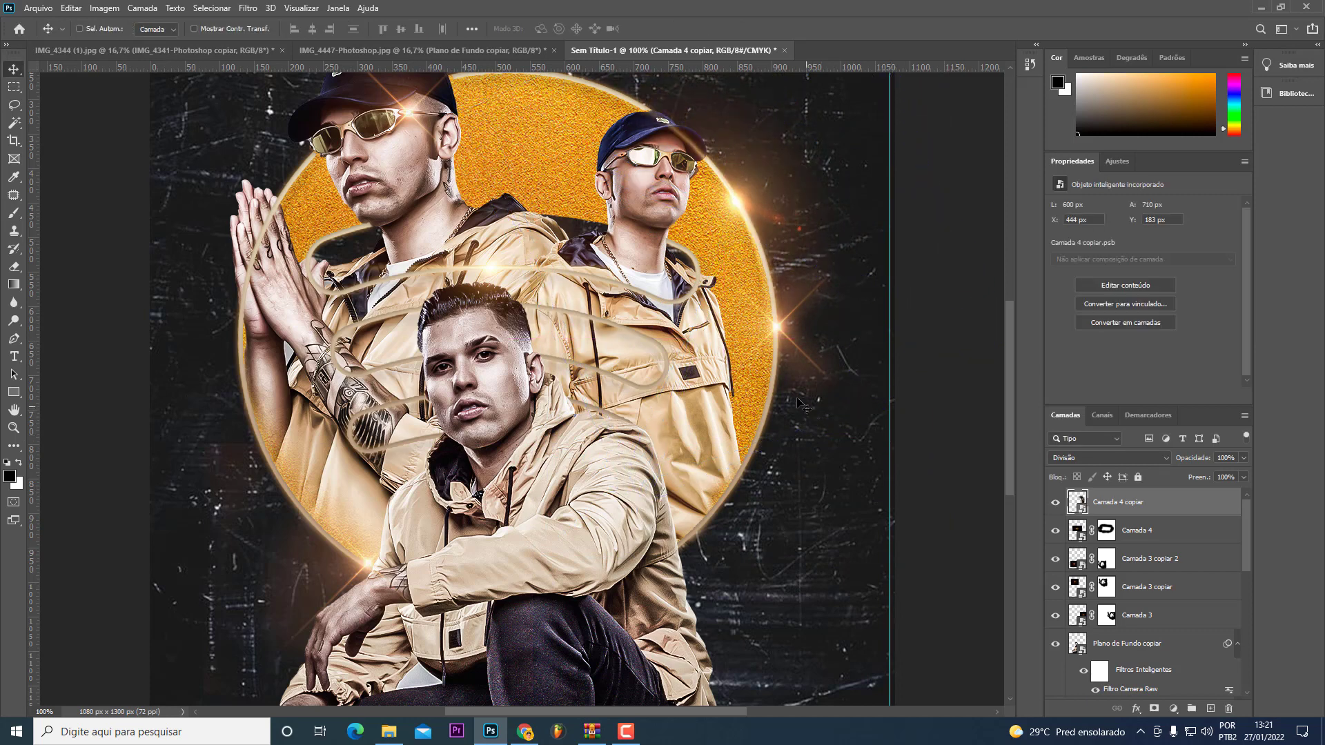
Step: Duplicate the streak as Camada 4 copiar 2, flip it horizontally, and angle it about 66° on the left
key(ctrl+j)
key(ctrl+t)
right_click(297, 404)
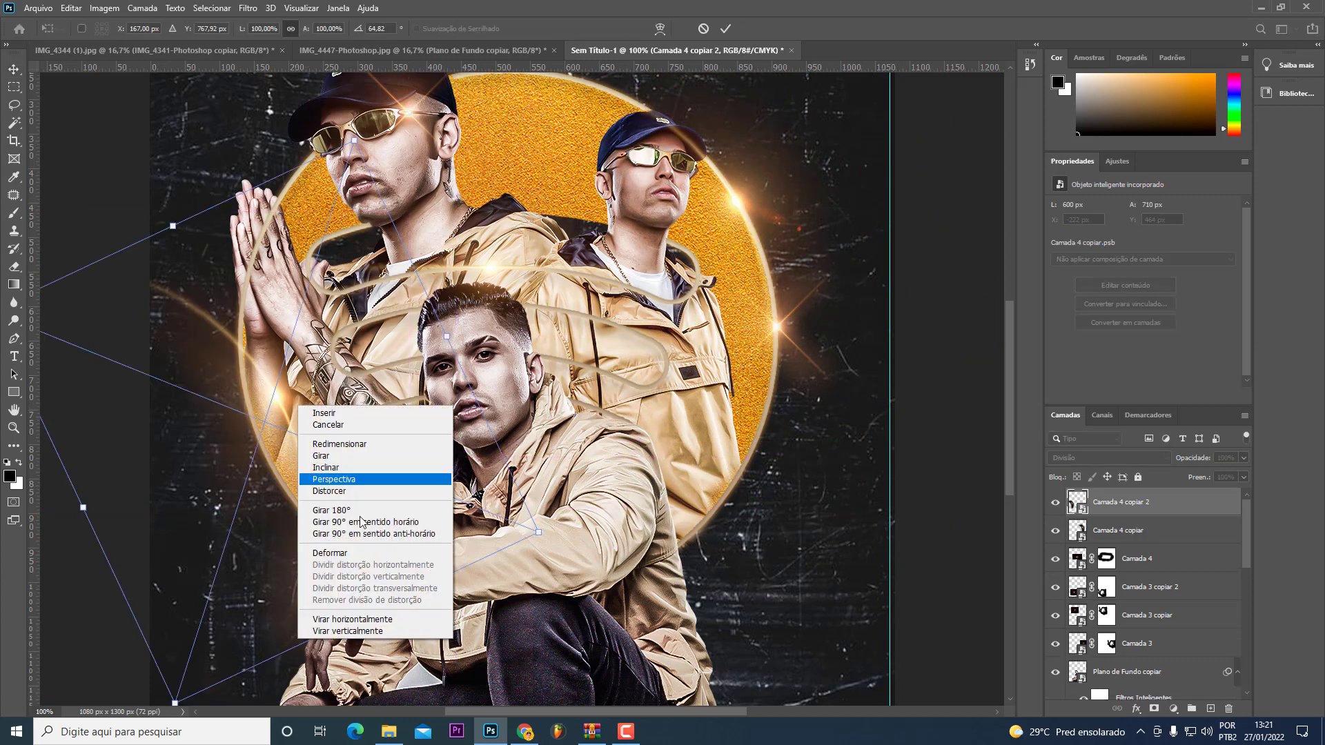
click(380, 618)
mouse_move(343, 501)
mouse_down()
mouse_move(587, 404)
mouse_move(585, 348)
mouse_up()
drag(376, 377, 361, 382)
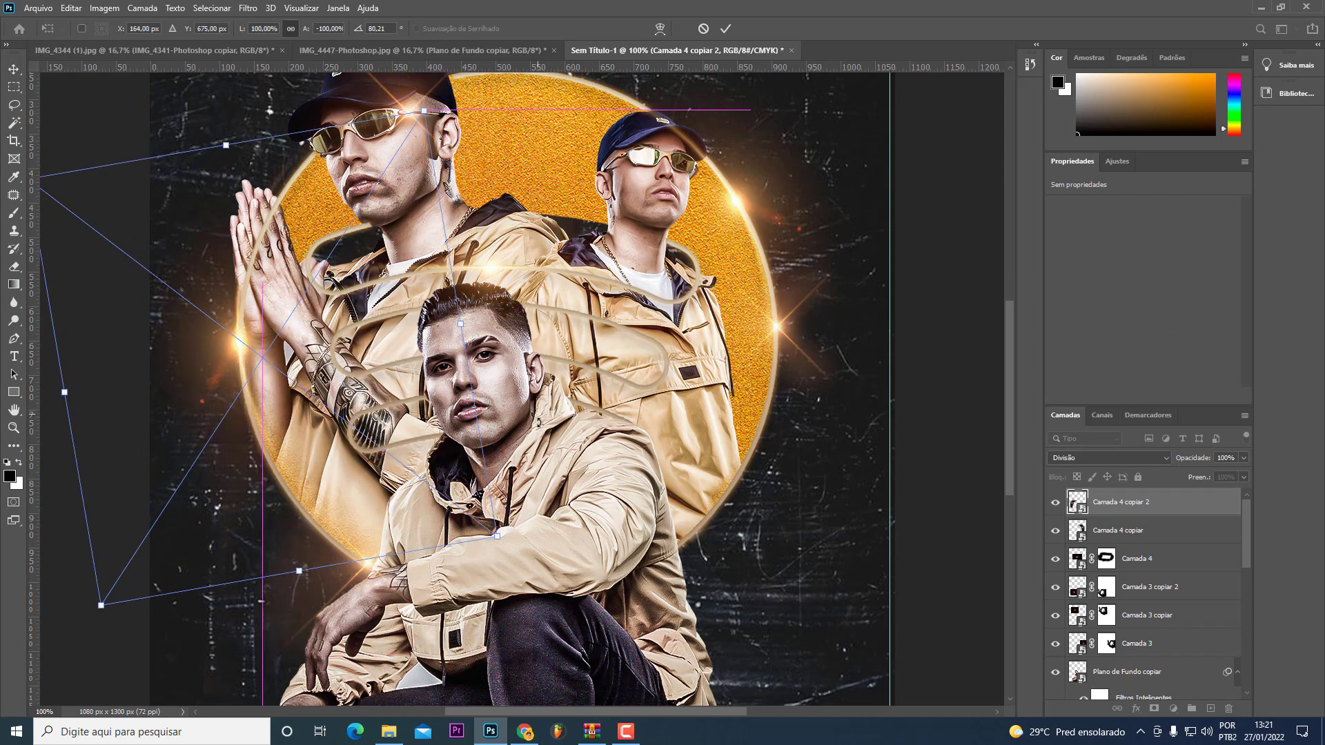
key(Return)
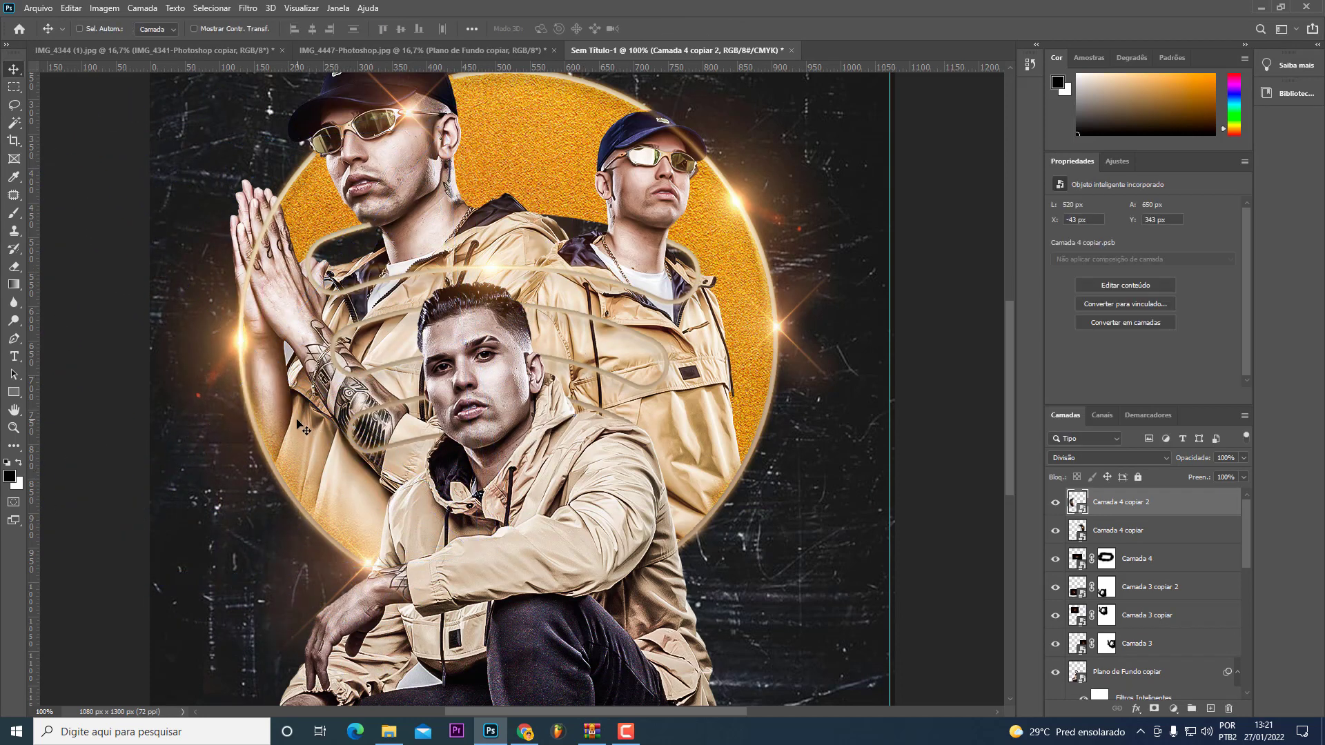
key(ctrl+t)
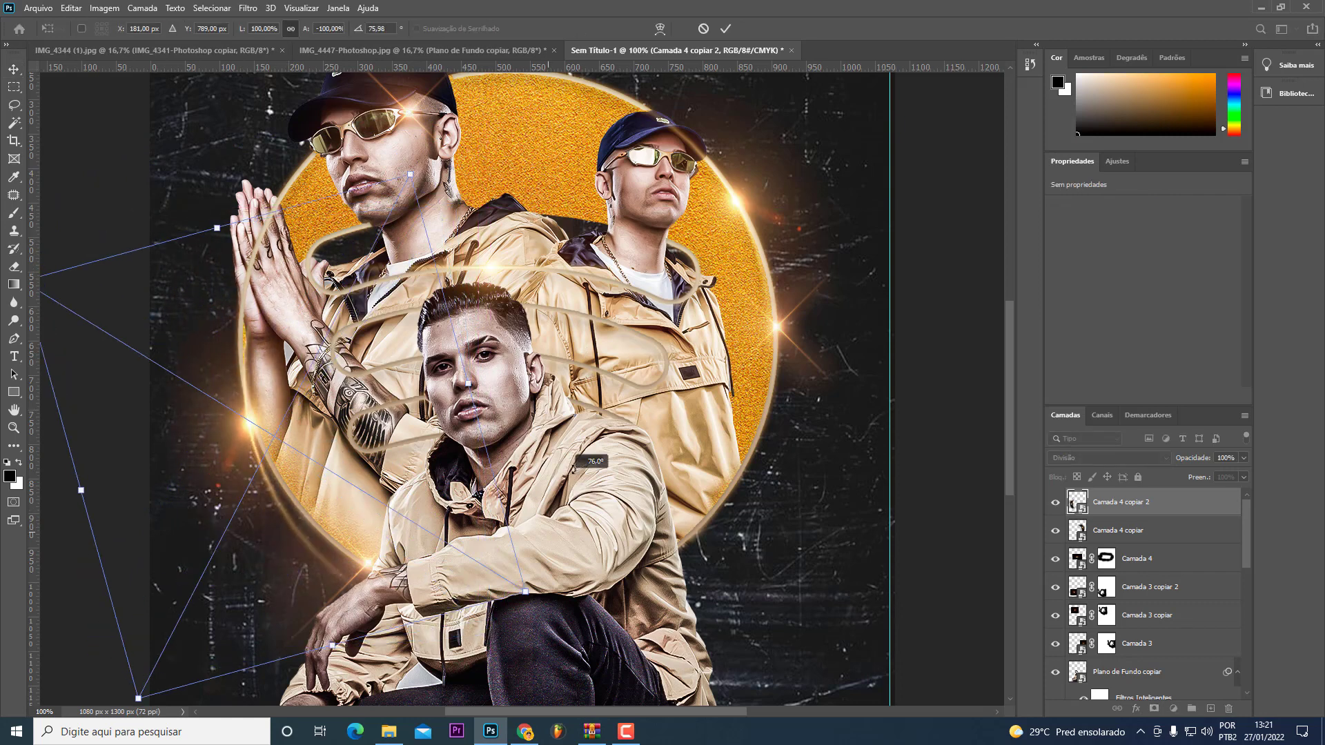
drag(574, 470, 608, 436)
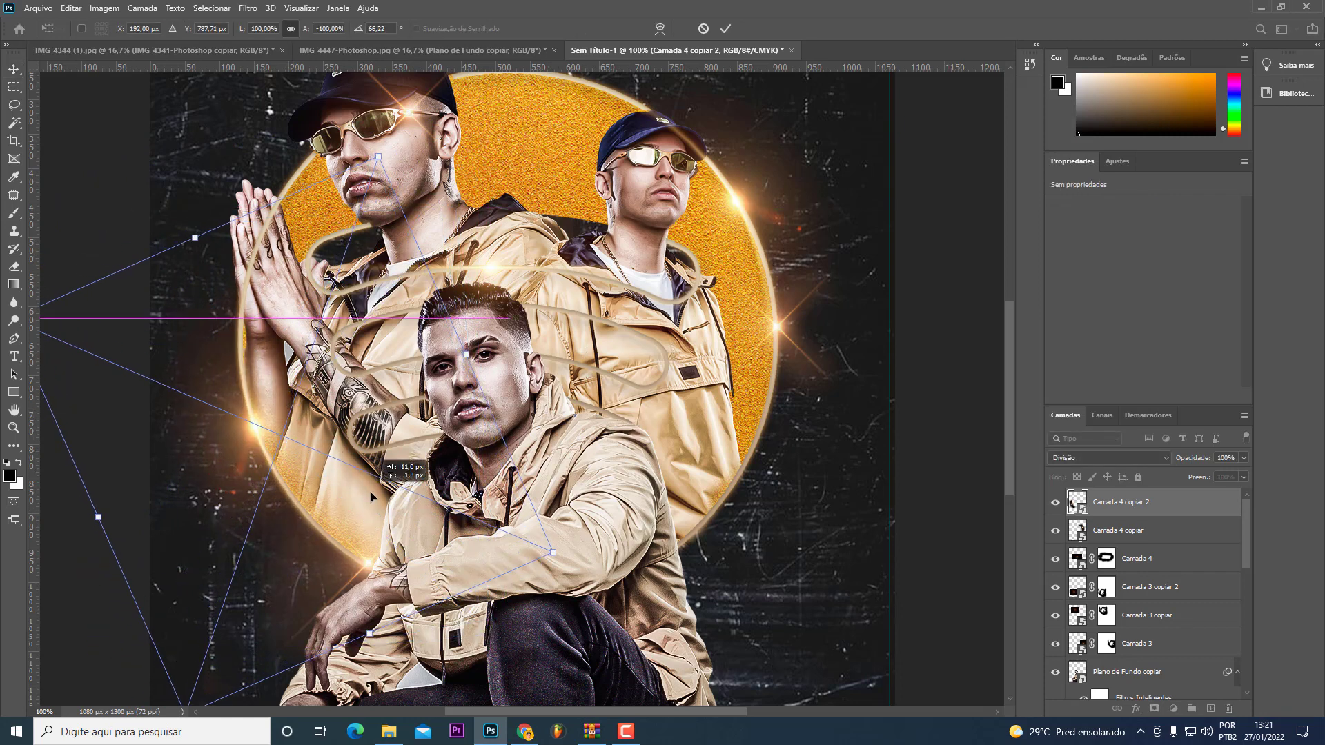
key(Return)
scroll(324, 517, up, 1)
scroll(255, 490, down, 1)
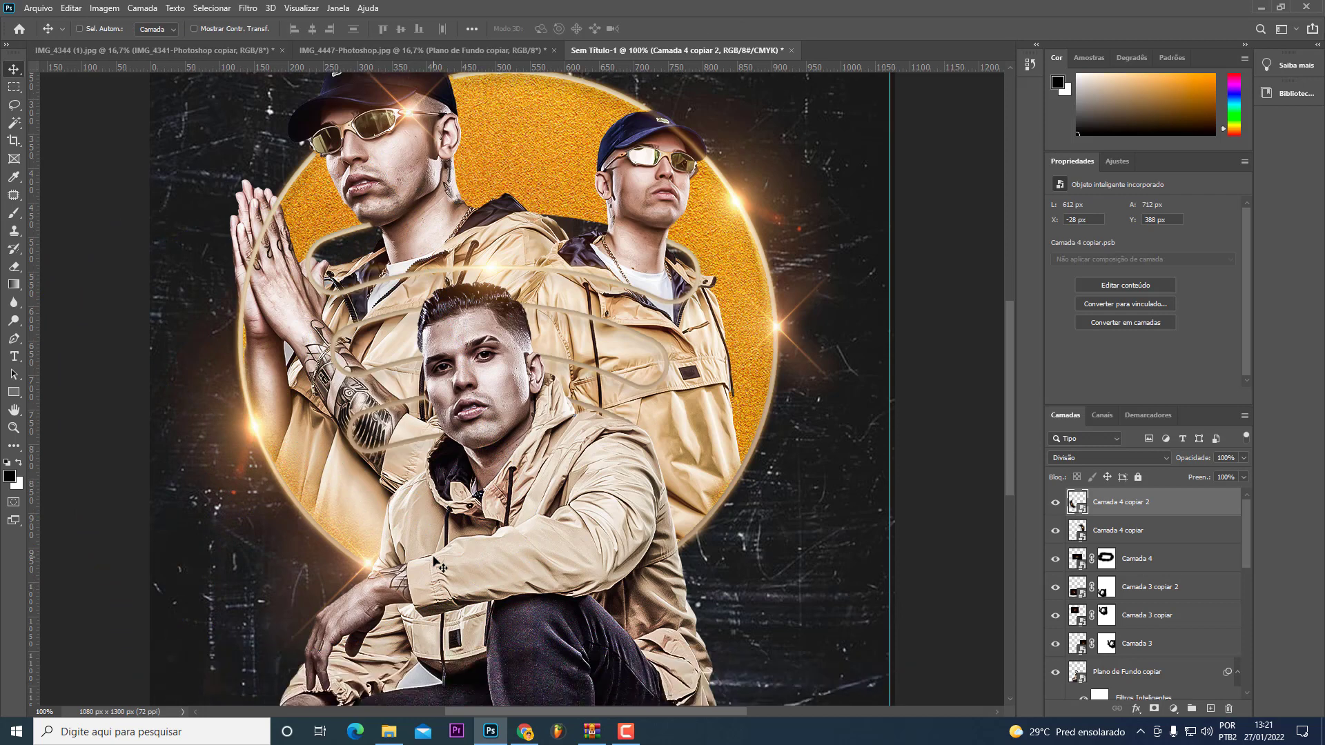
scroll(445, 535, up, 2)
Step: Compare the flare layers' visibility and hide the Camada 3 lens flare
click(1055, 559)
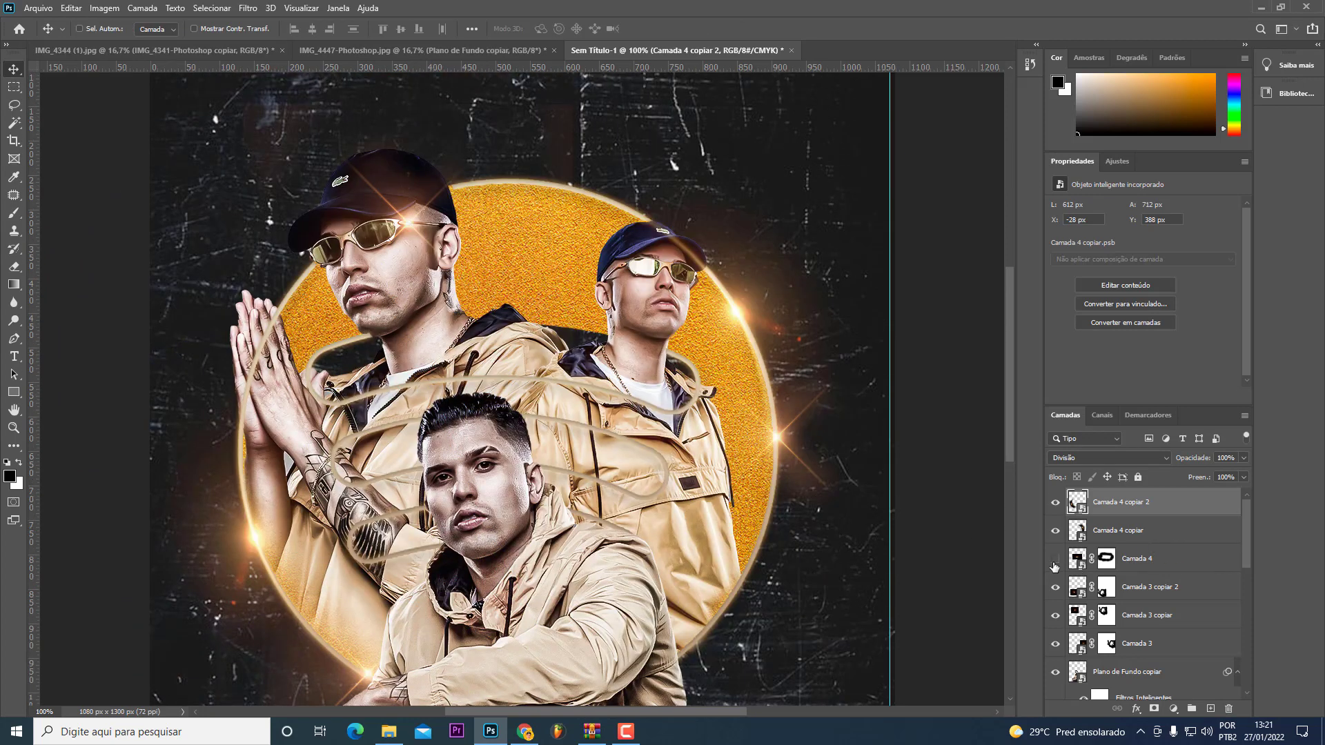
click(1055, 615)
click(1055, 643)
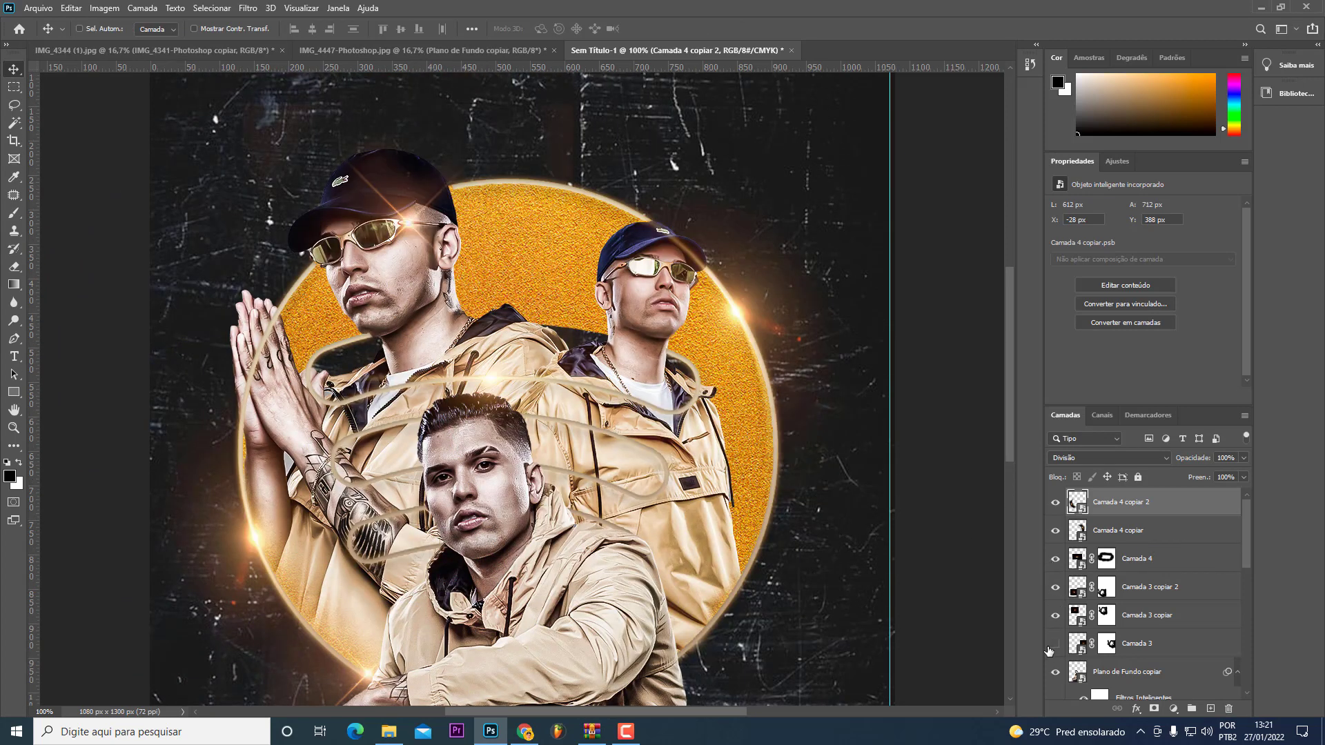
scroll(520, 467, down, 1)
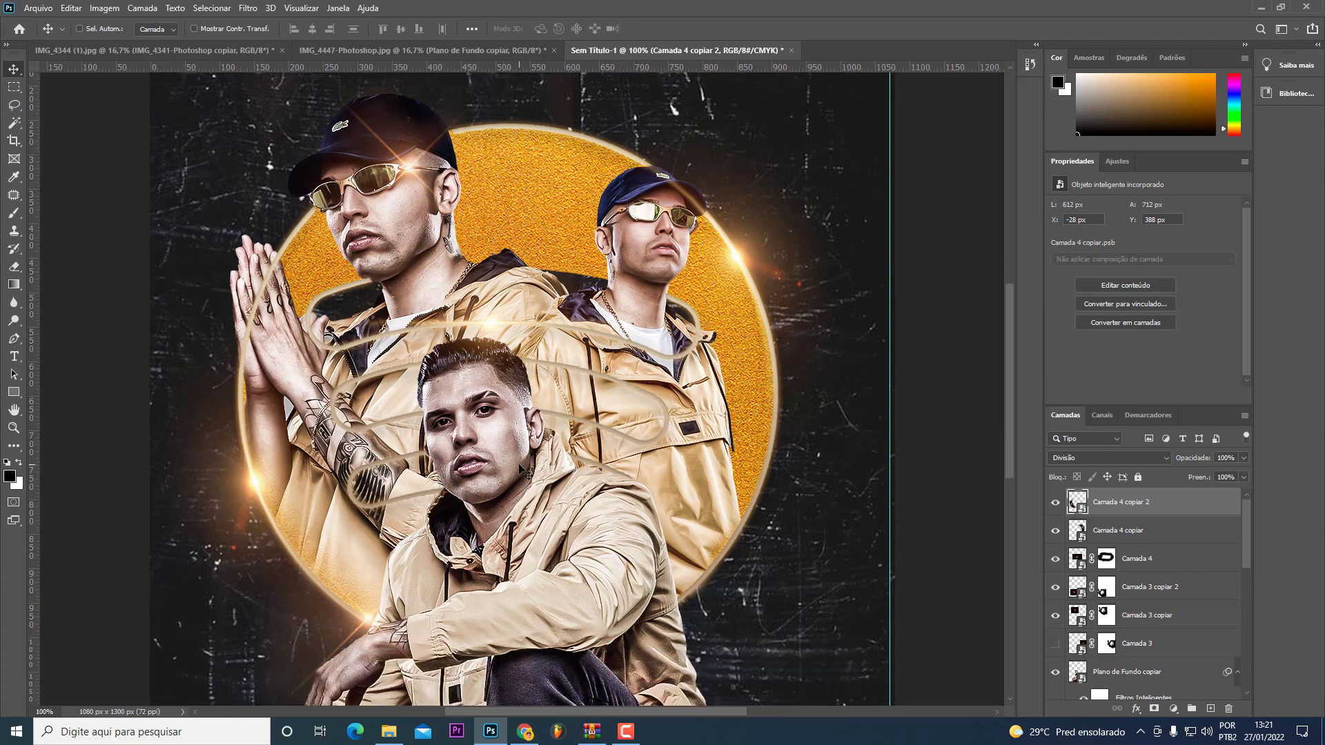
click(1055, 559)
Step: Move Camada 4 just above 49097 copiar and shift its overlay right and down
click(1137, 559)
scroll(1145, 586, down, 1)
drag(1102, 726, 1154, 328)
drag(1130, 624, 1129, 624)
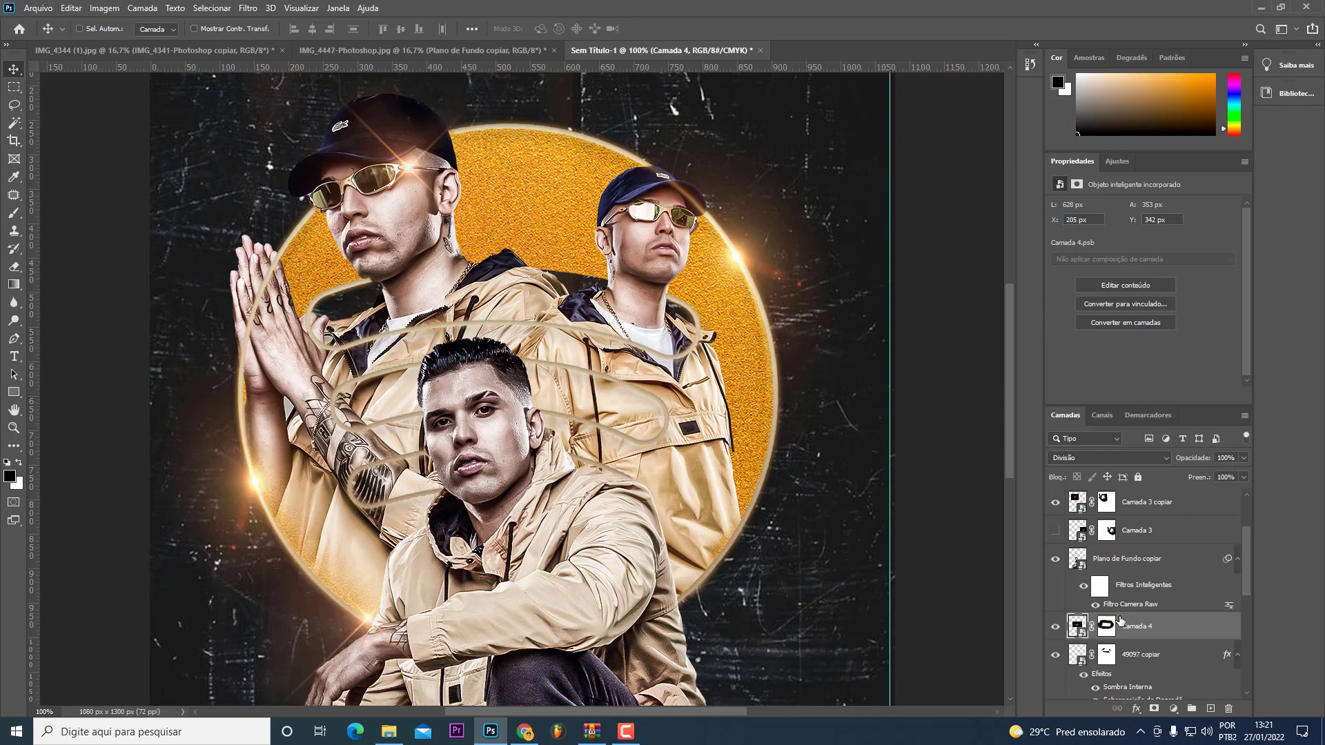
mouse_move(600, 366)
mouse_down()
mouse_move(621, 400)
mouse_move(609, 396)
mouse_move(772, 569)
mouse_up()
scroll(739, 624, down, 2)
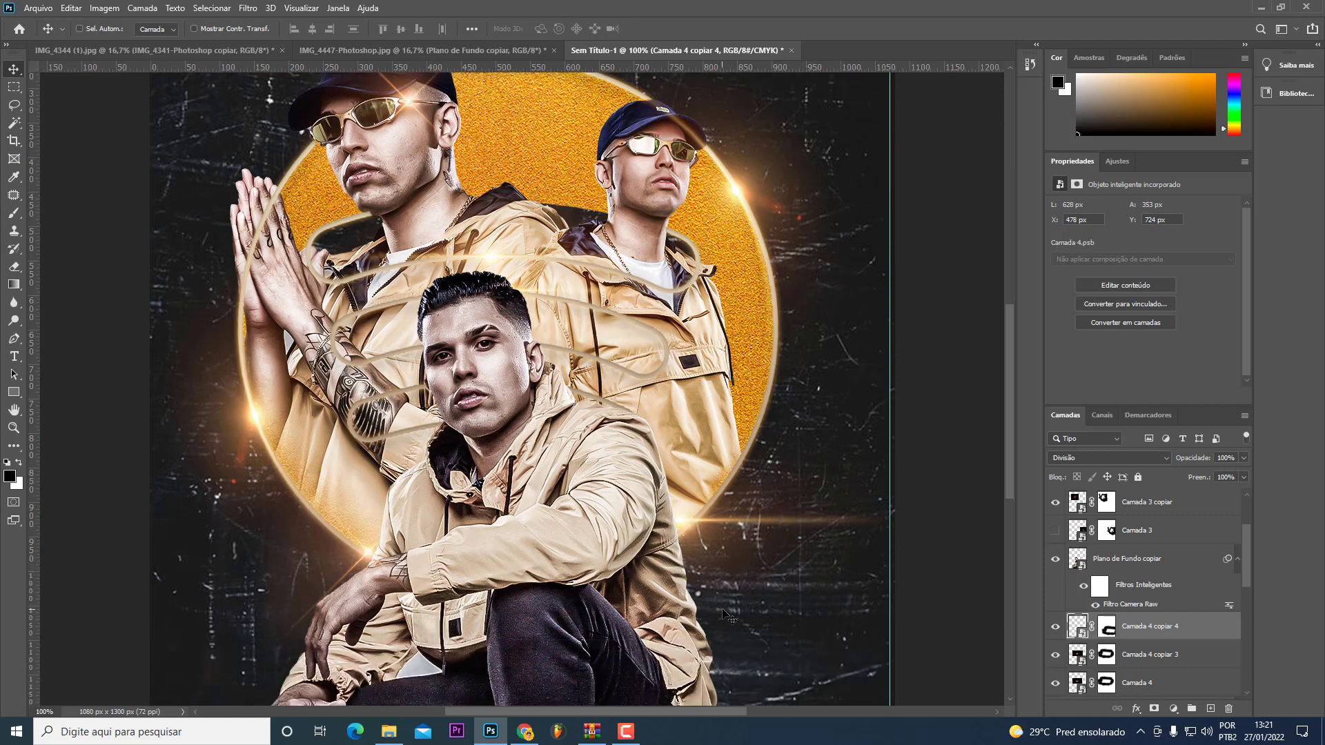
click(1055, 597)
scroll(1055, 594, down, 2)
click(1051, 559)
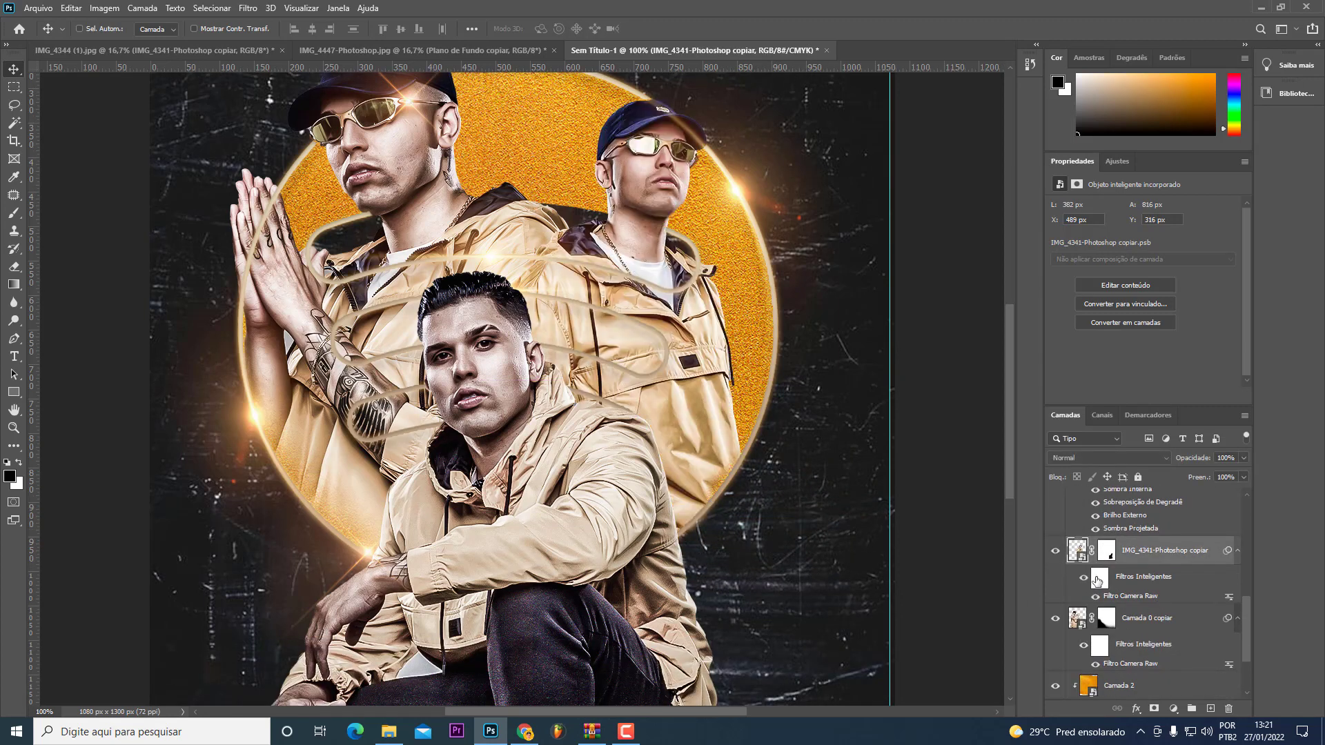
Step: Put Camada 1 into a new group named bg
key(alt+bracketleft)
key(alt+bracketleft)
scroll(1139, 649, down, 2)
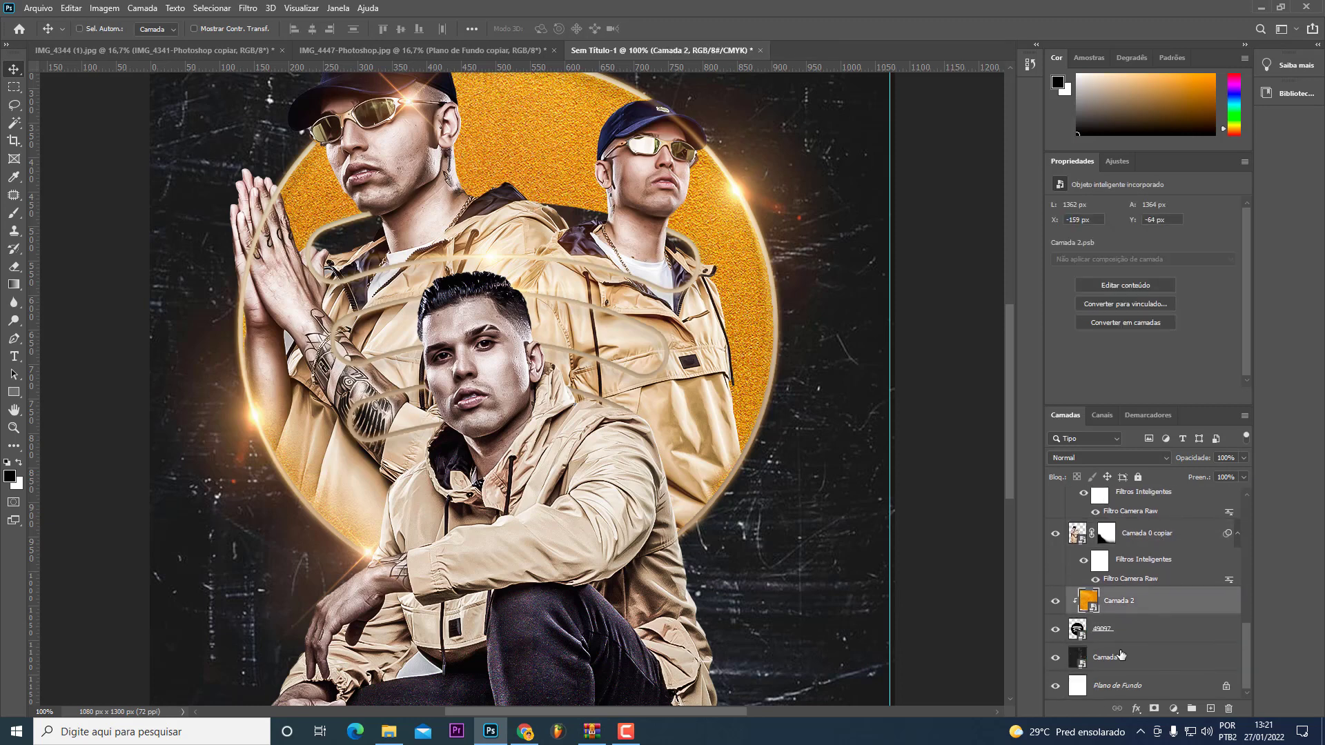
click(1116, 656)
key(ctrl+g)
double_click(1106, 651)
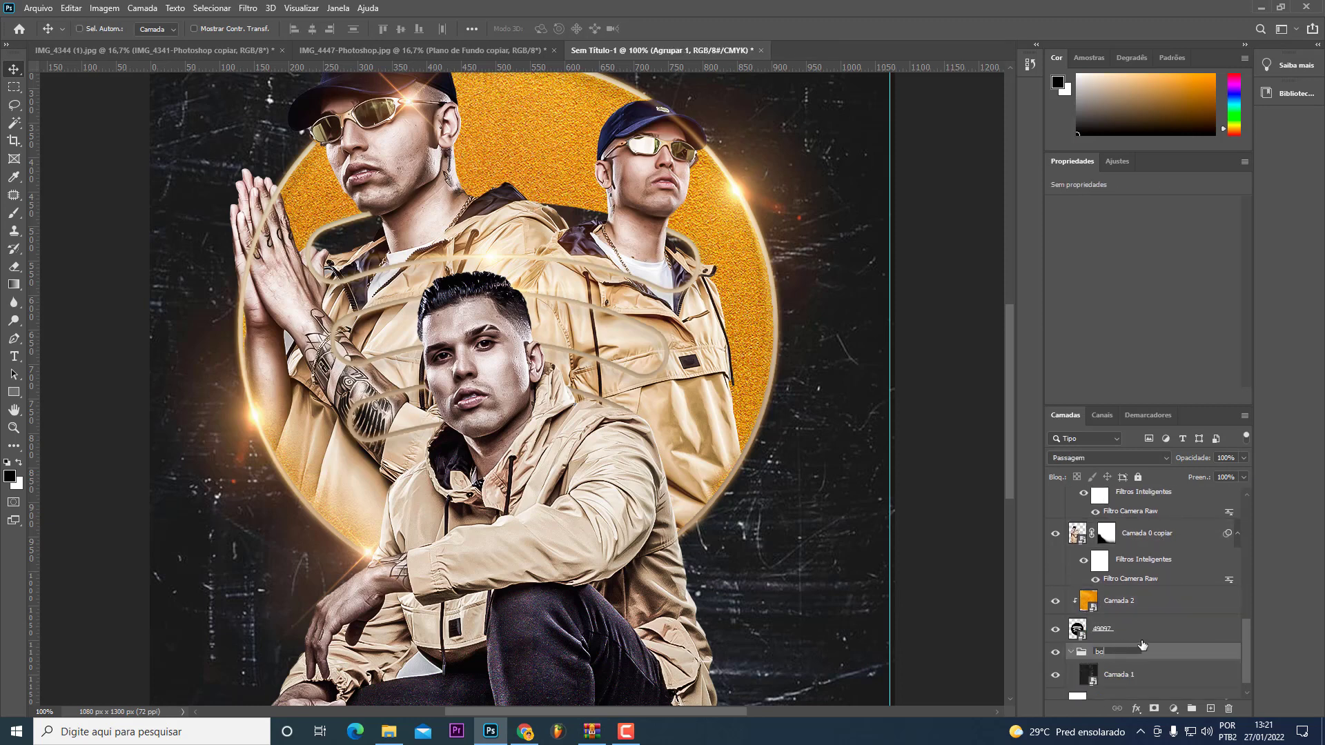
key(Return)
Step: Group 49097 and Camada 2 as 'efeito spotify'
click(1070, 651)
click(1118, 630)
key(ctrl+g)
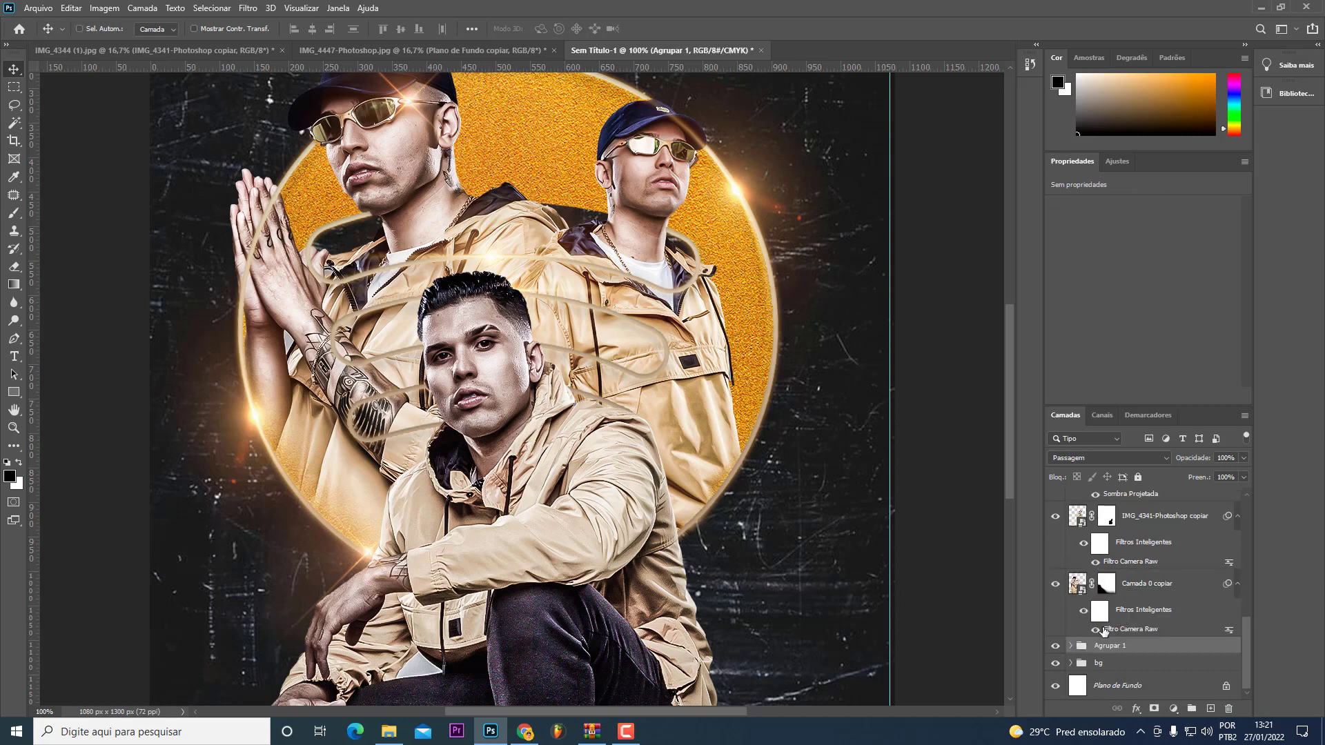
double_click(1112, 649)
text(efeito spotify)
key(Return)
Step: Group the photo layers, including Camada 0 copiar, as 'fotos'
click(1189, 616)
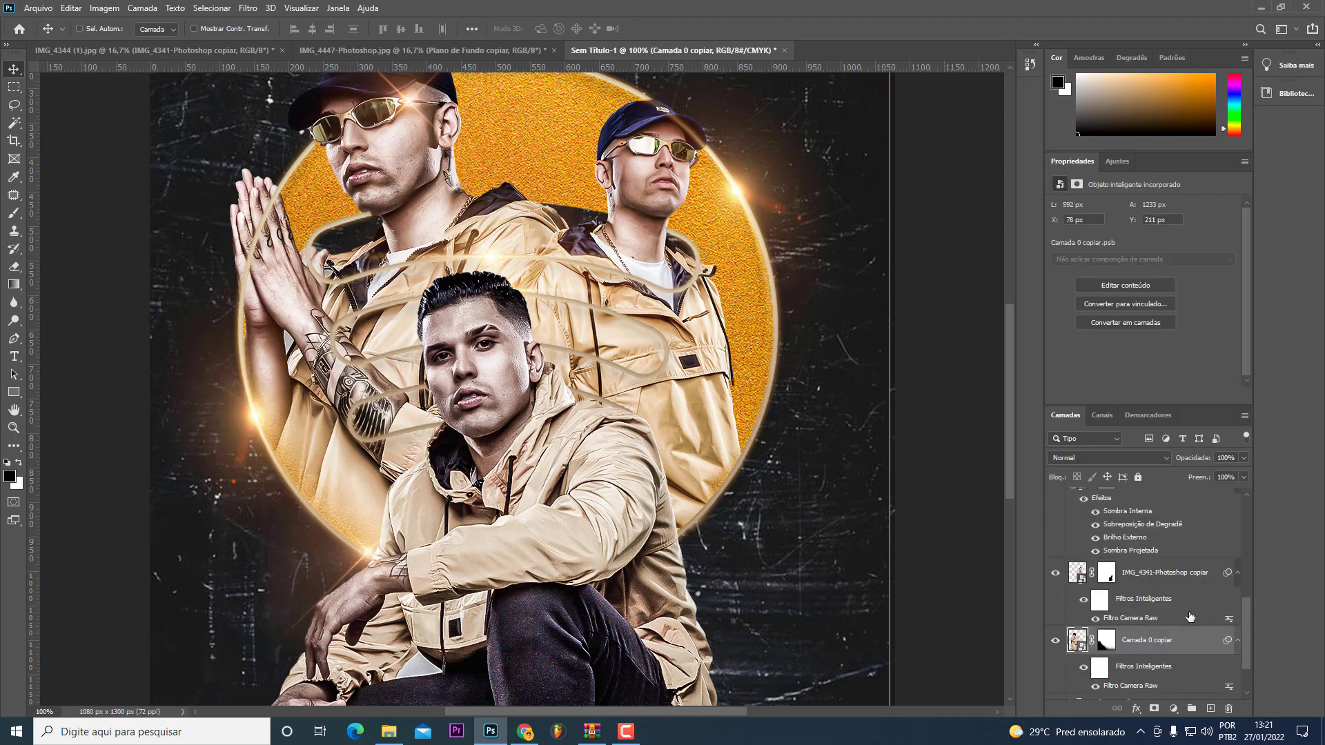
key(ctrl+g)
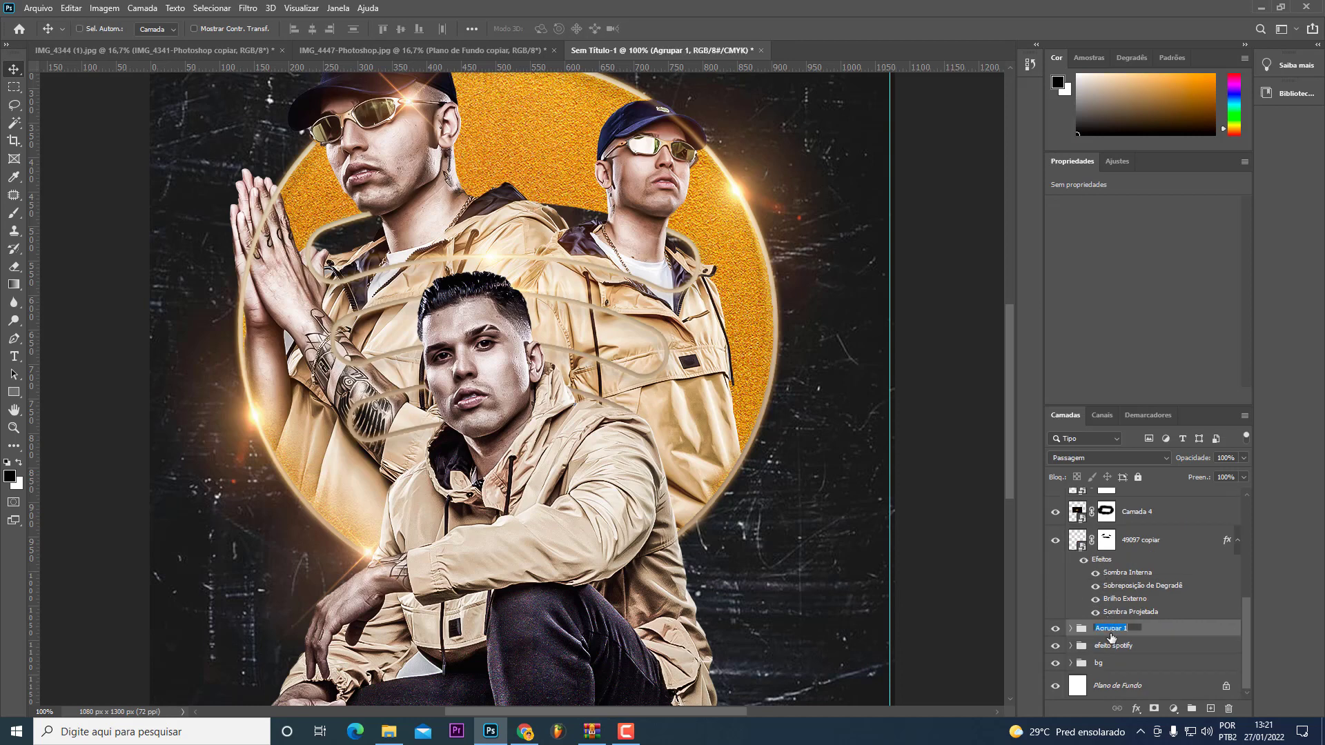
text(otos)
key(Return)
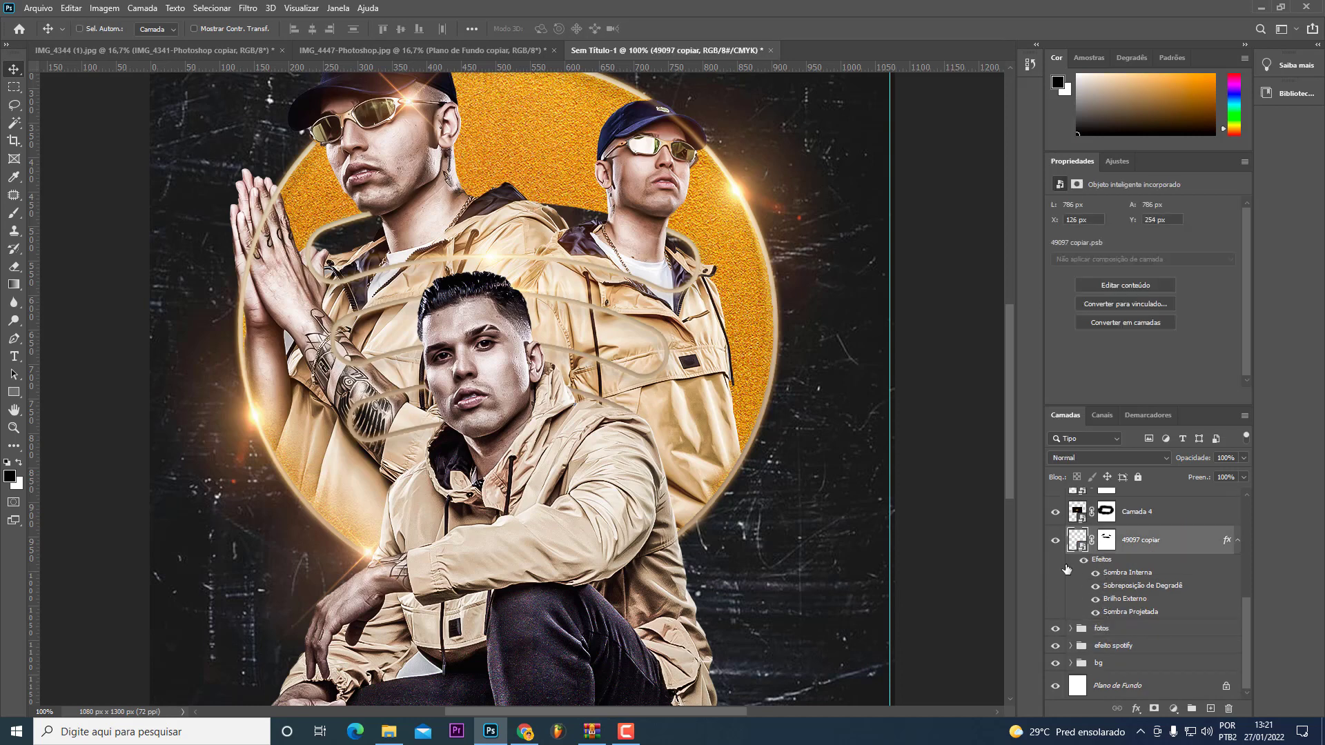
Step: Group 49097 copiar as 'fx - cima'
click(1066, 545)
click(1055, 542)
key(ctrl+g)
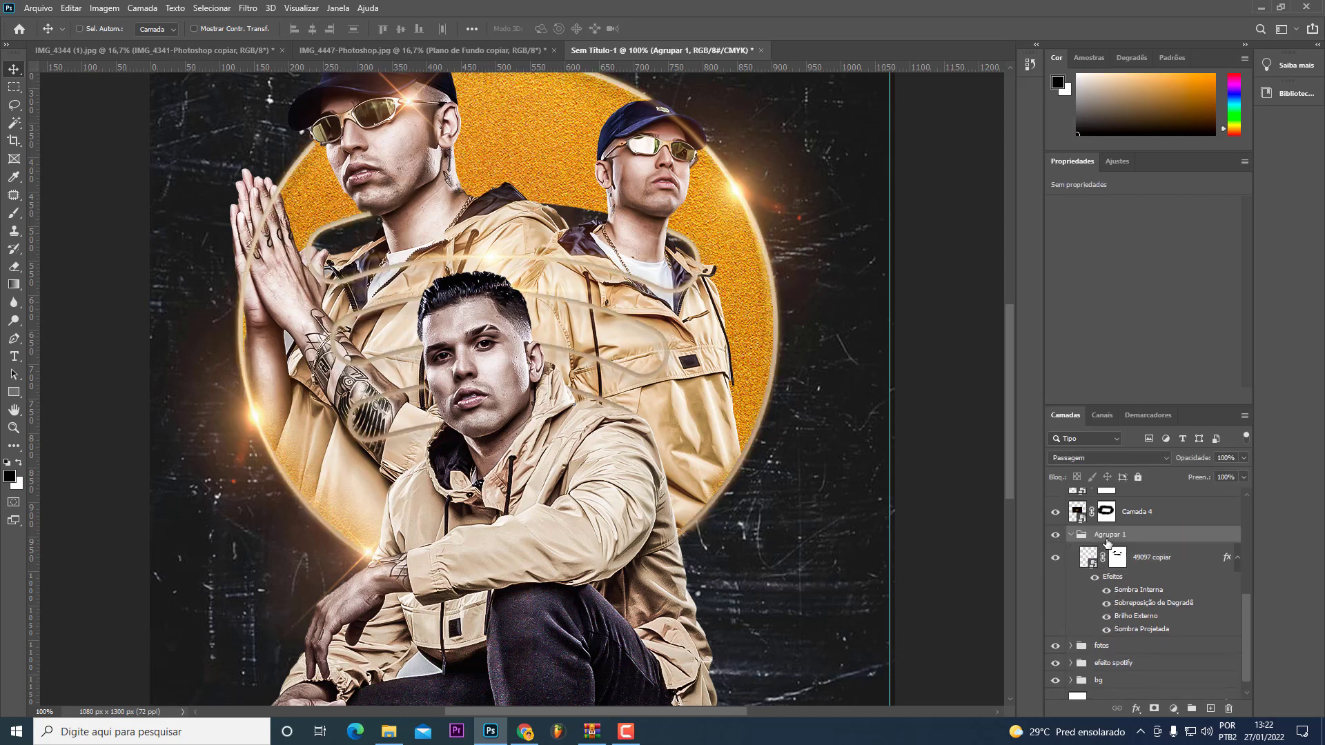
double_click(1108, 536)
text(fx - cima)
key(Return)
Step: Group the two light layers, including Camada 4 copiar 3, as 'luzers'
scroll(1081, 497, up, 2)
click(1069, 591)
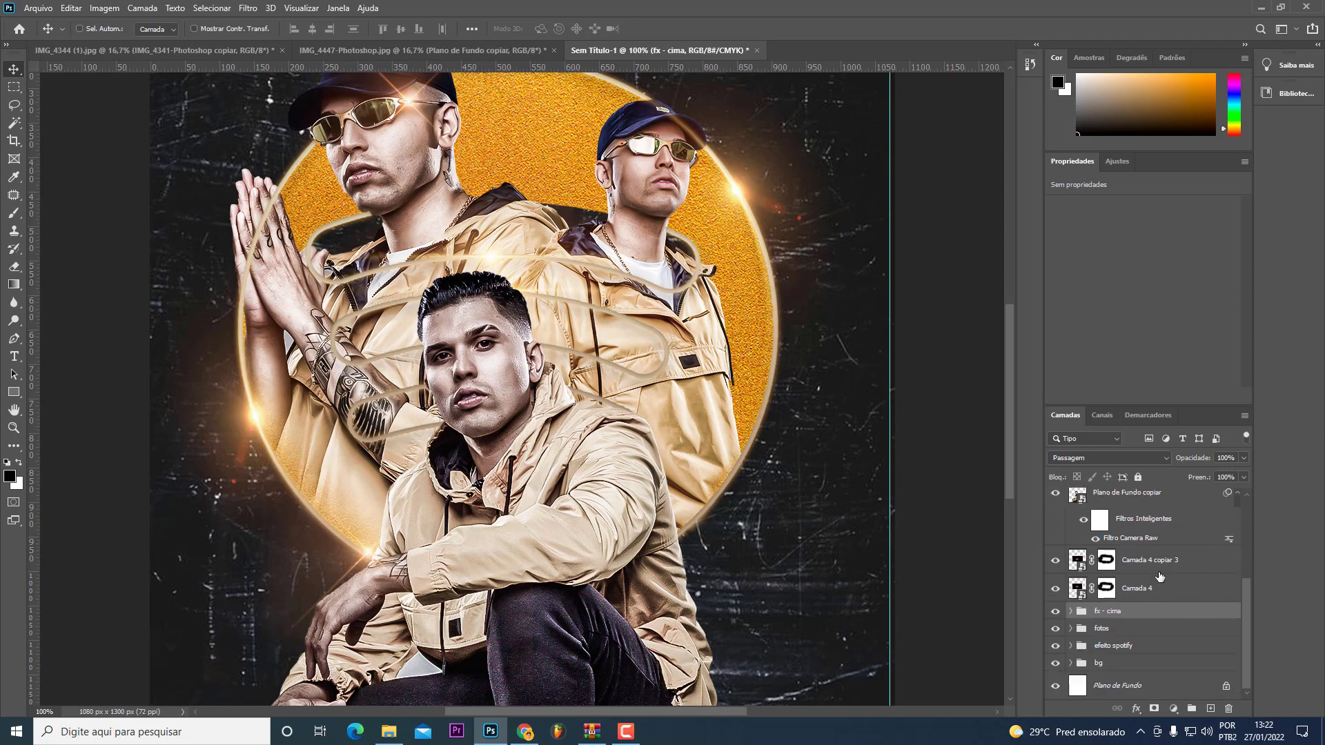
click(1145, 560)
scroll(1161, 625, up, 2)
scroll(1161, 625, up, 1)
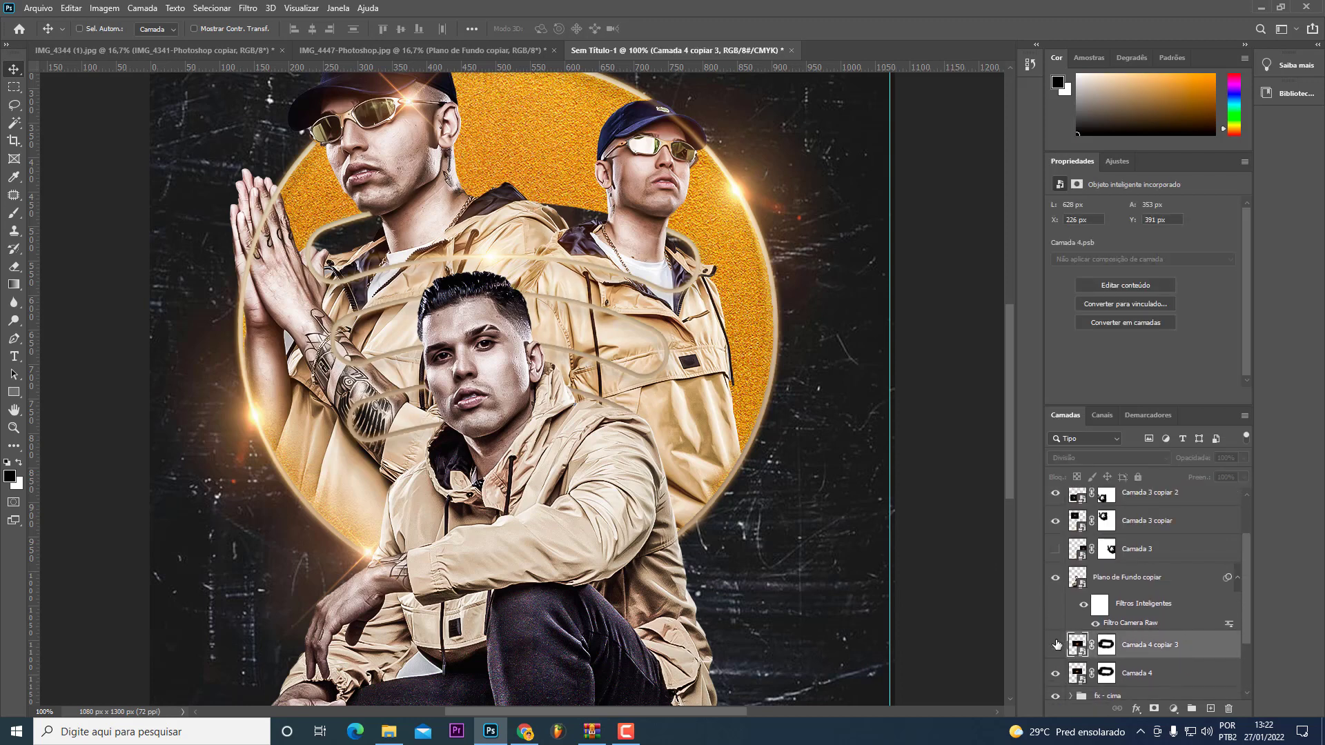
key(ctrl+g)
click(1115, 642)
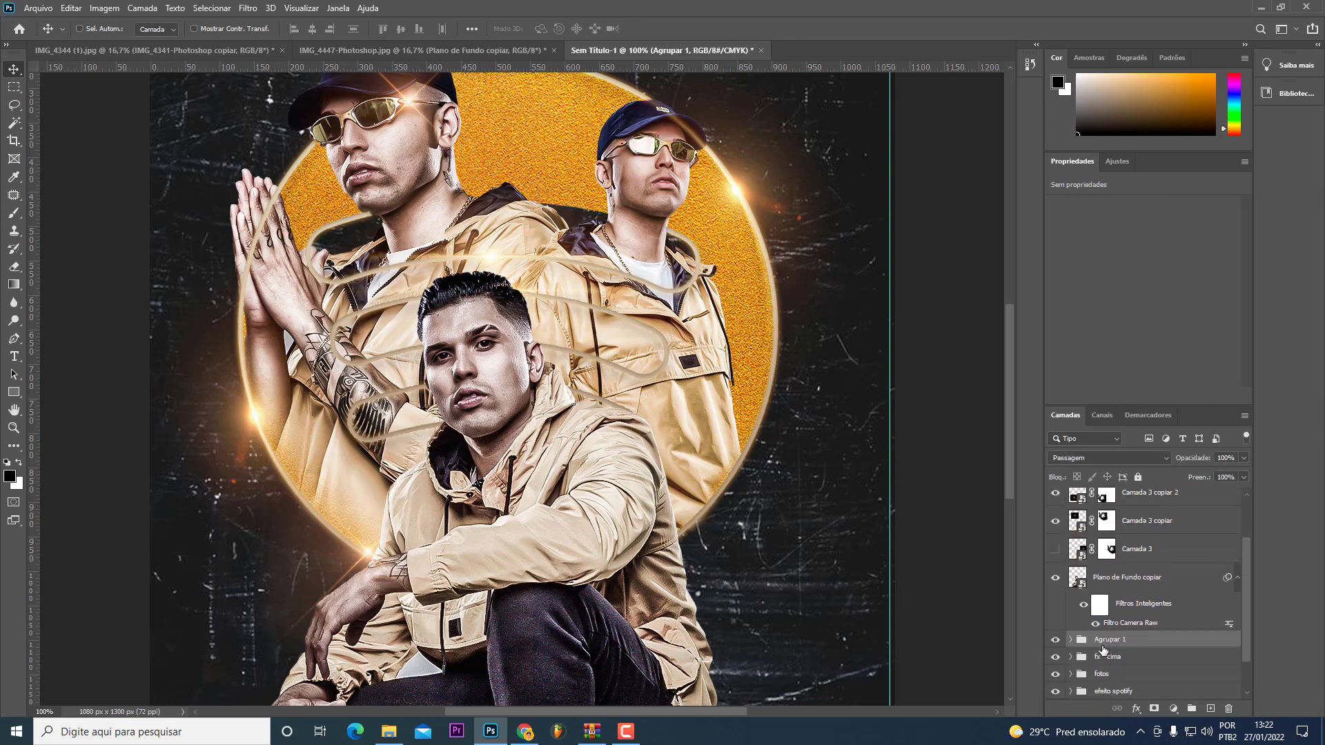
double_click(1111, 640)
text(zers)
key(Return)
Step: Group Camada 3 copiar and Camada 3 copiar 2 as 'luzes 2'
click(1170, 517)
scroll(1160, 525, up, 2)
shift+click(1151, 519)
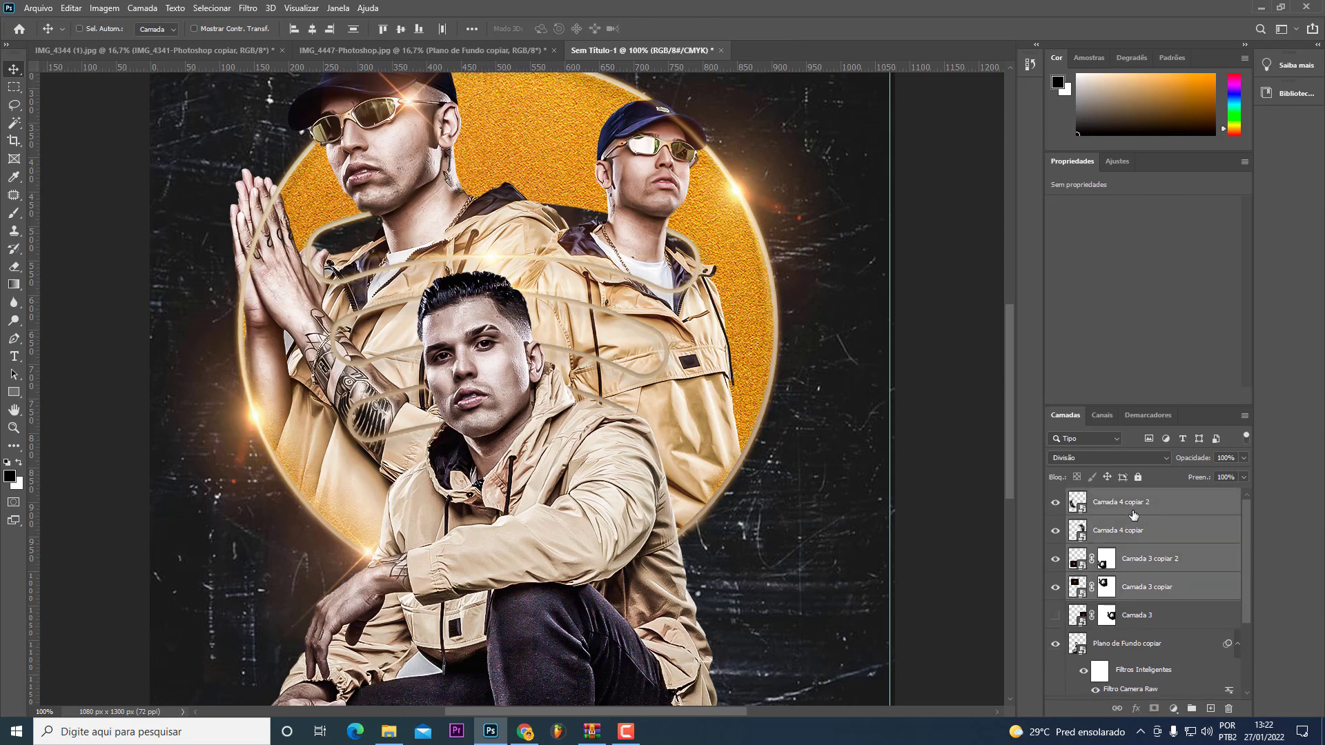
key(ctrl+g)
text(luzes 2)
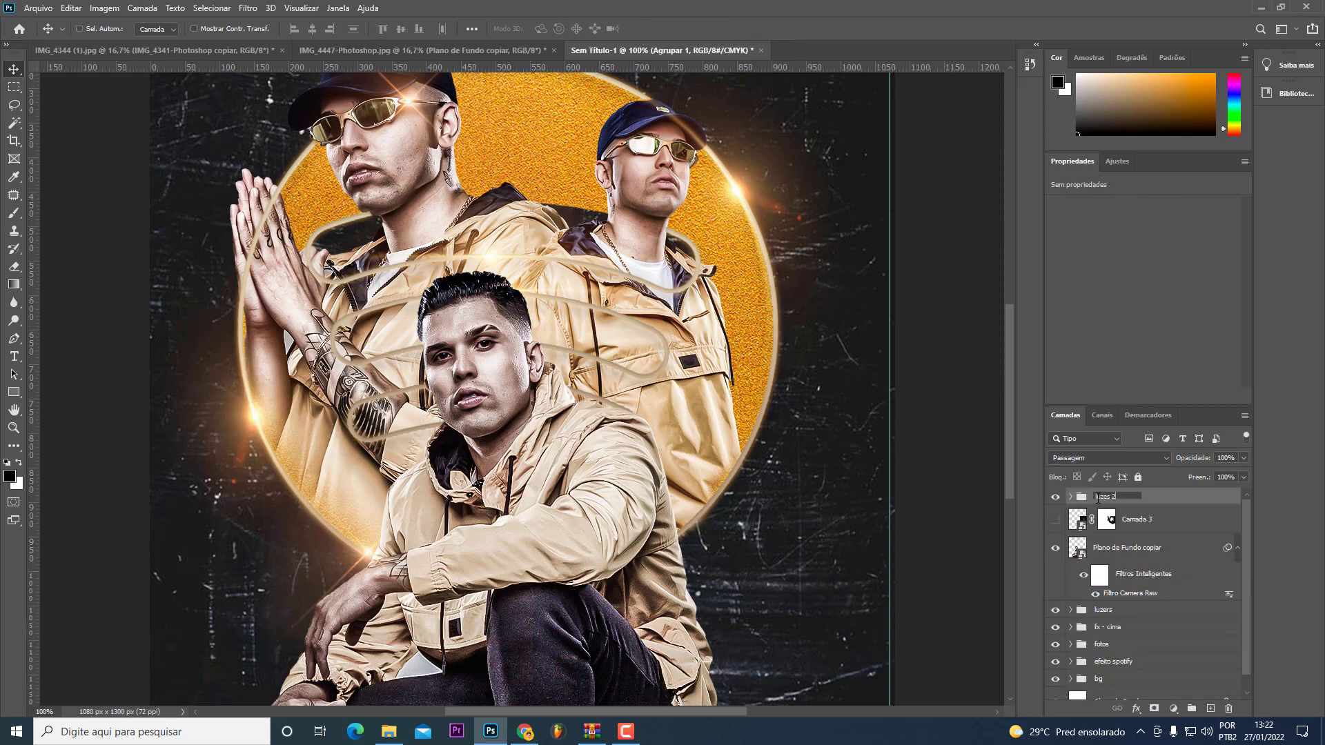
key(Return)
Step: Delete Camada 3 and group Plano de Fundo copiar as 'foto', undoing an accidental figure move
click(1129, 520)
key(Delete)
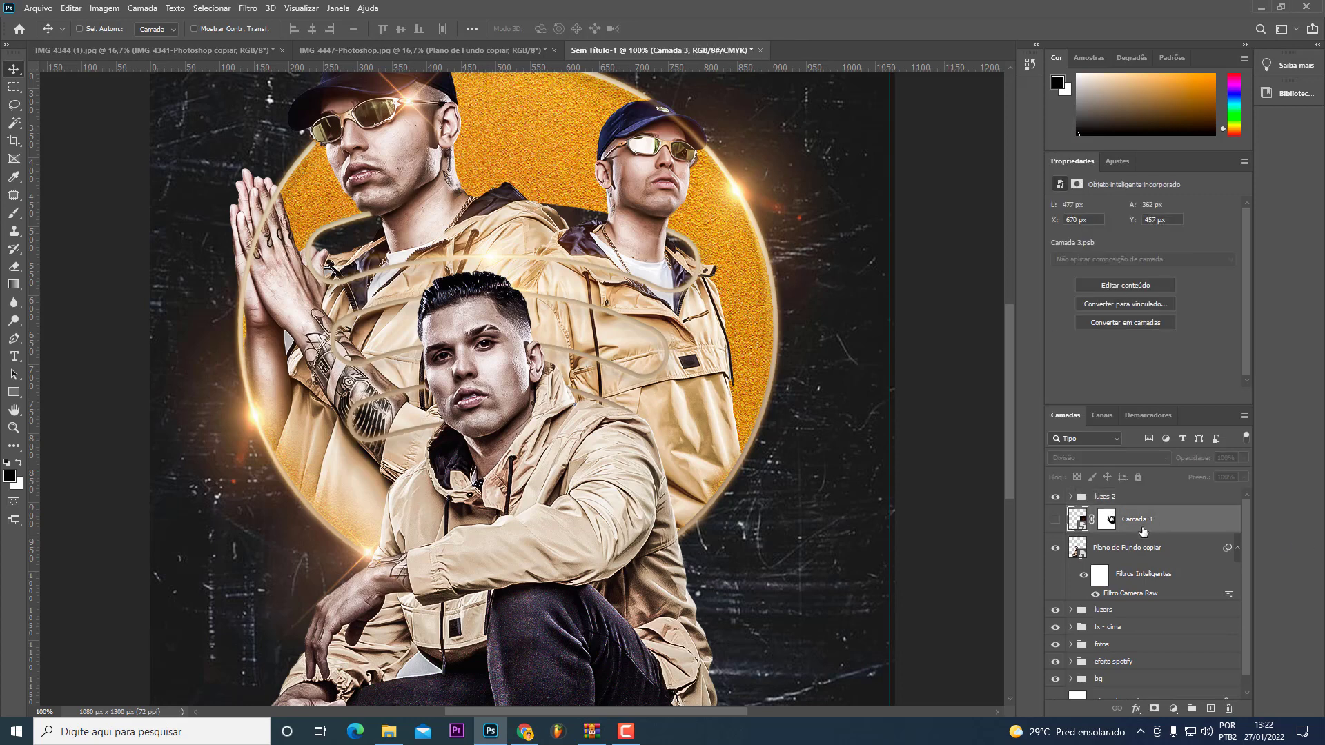
key(ctrl+g)
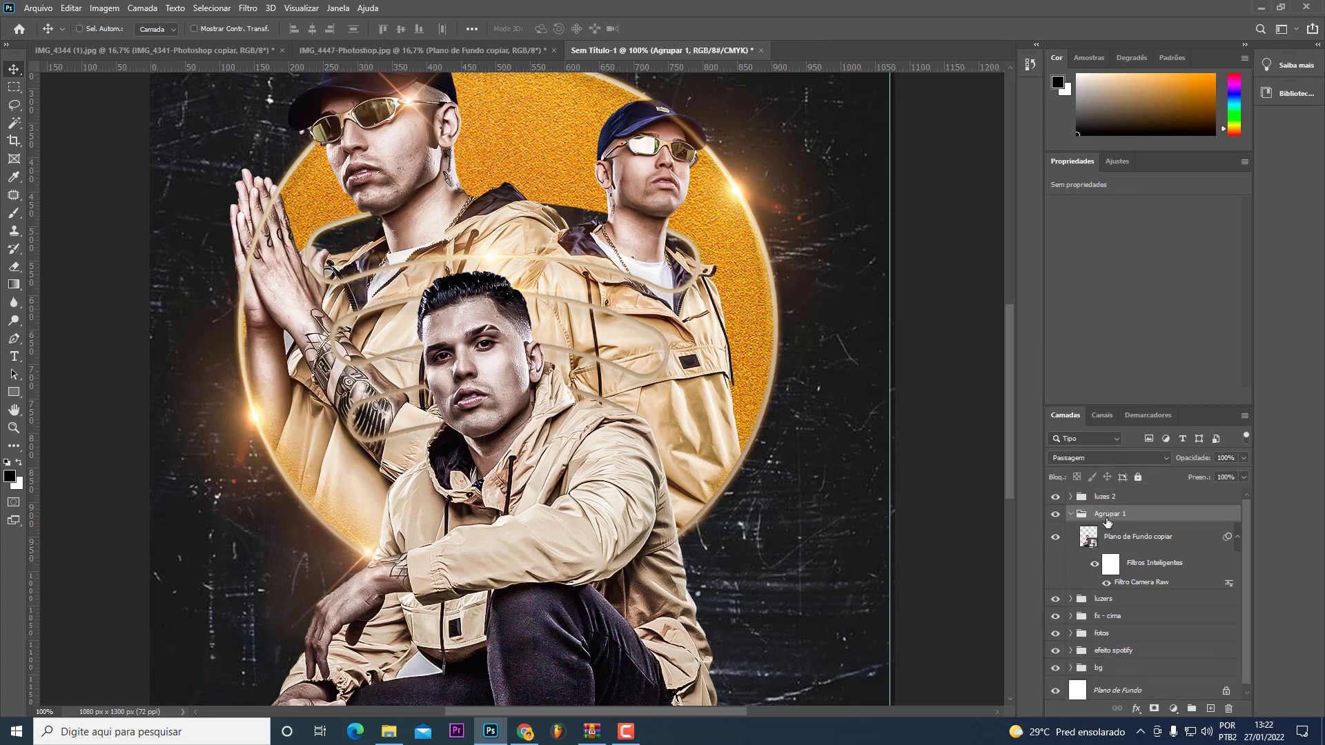
double_click(1108, 514)
text(foto)
key(Return)
click(1070, 514)
mouse_move(348, 431)
mouse_down()
mouse_move(349, 397)
mouse_move(452, 379)
mouse_up()
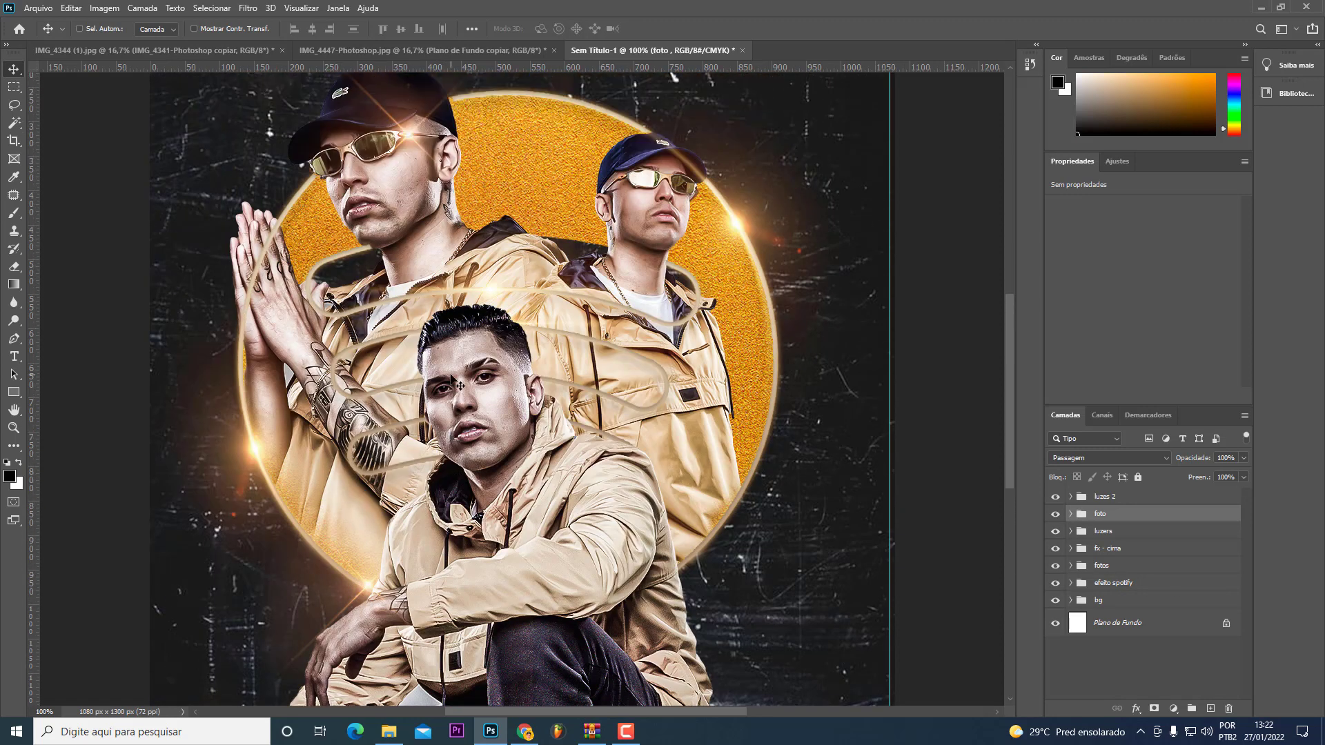
key(ctrl+z)
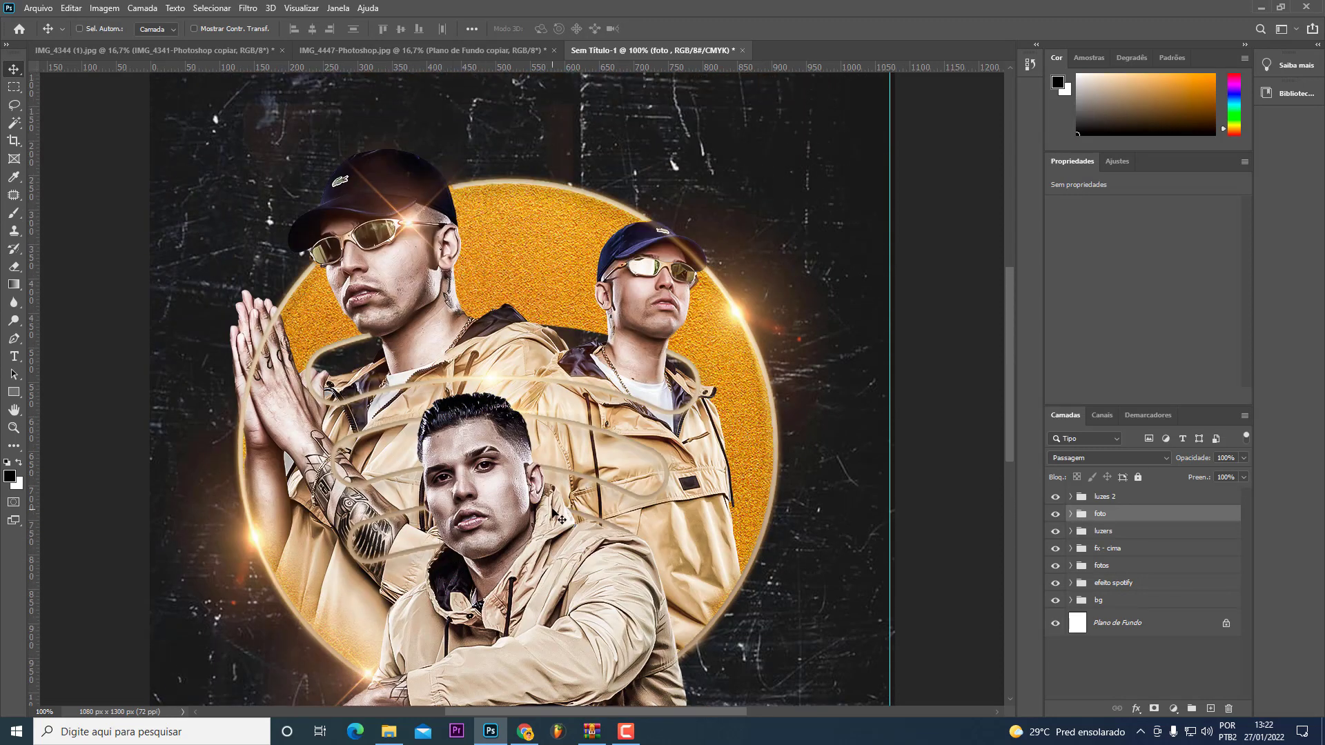
Step: Search Google Images for 'texture dark', filtered to large images
click(525, 731)
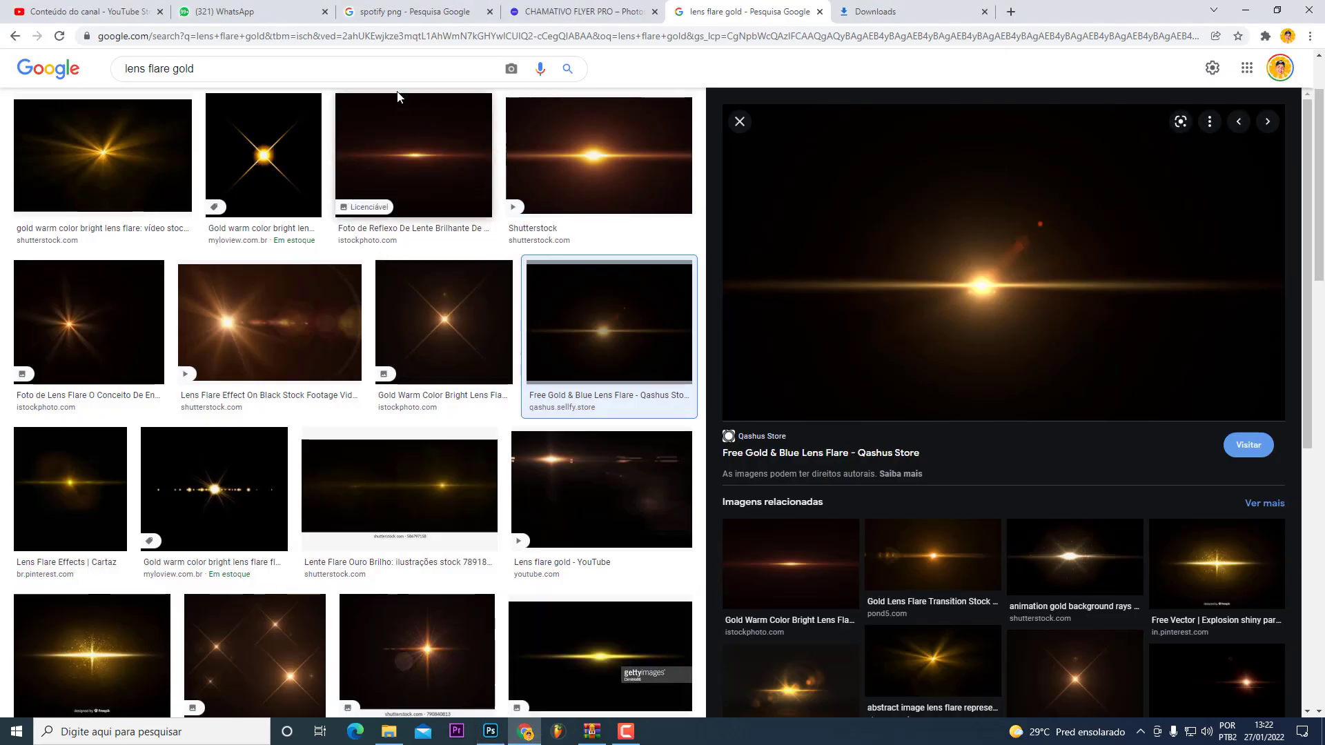
click(422, 63)
key(ctrl+a)
text(texture d)
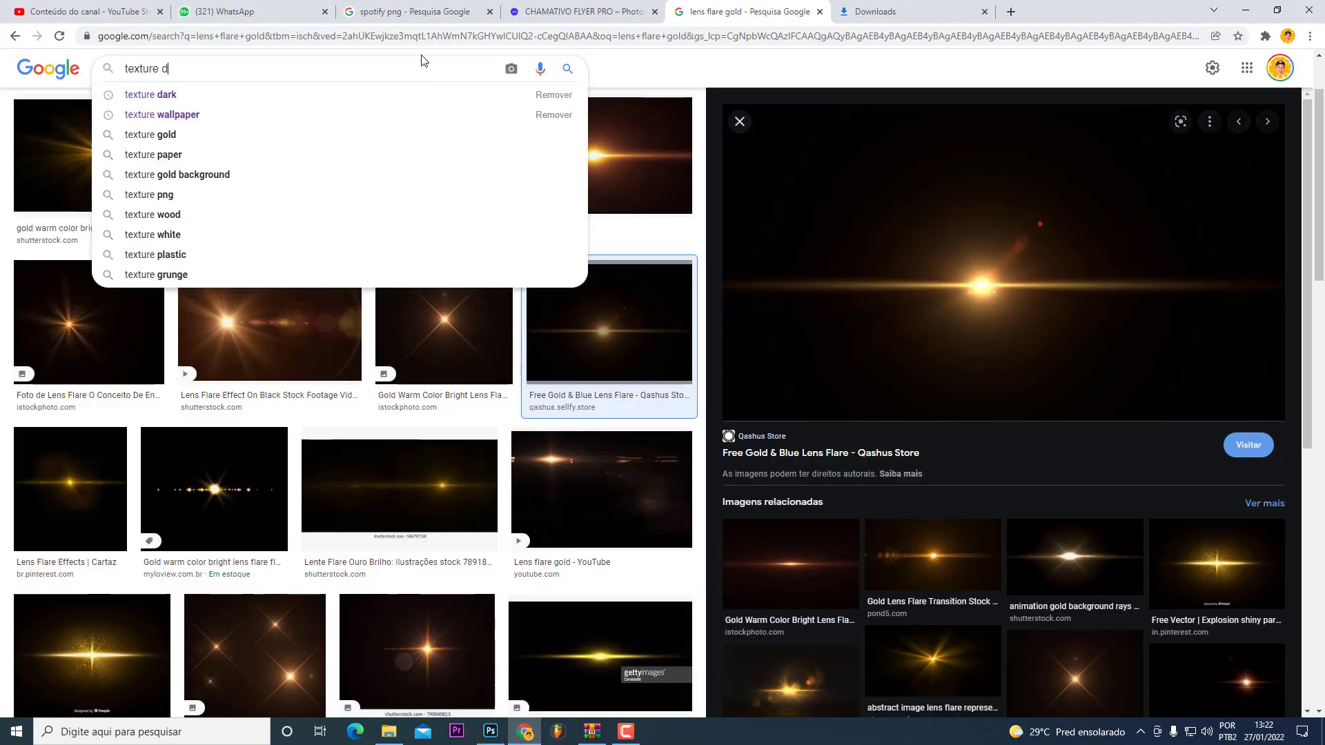
text(ark)
key(Return)
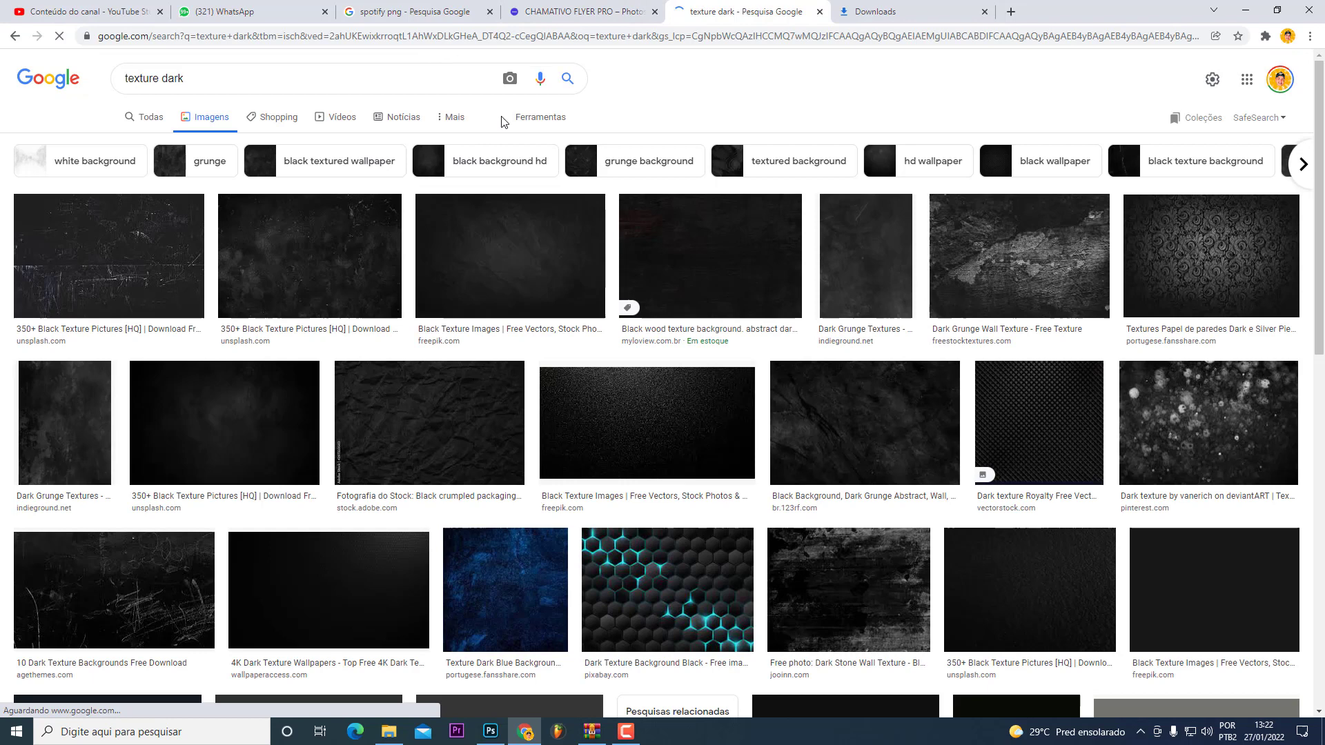
click(514, 119)
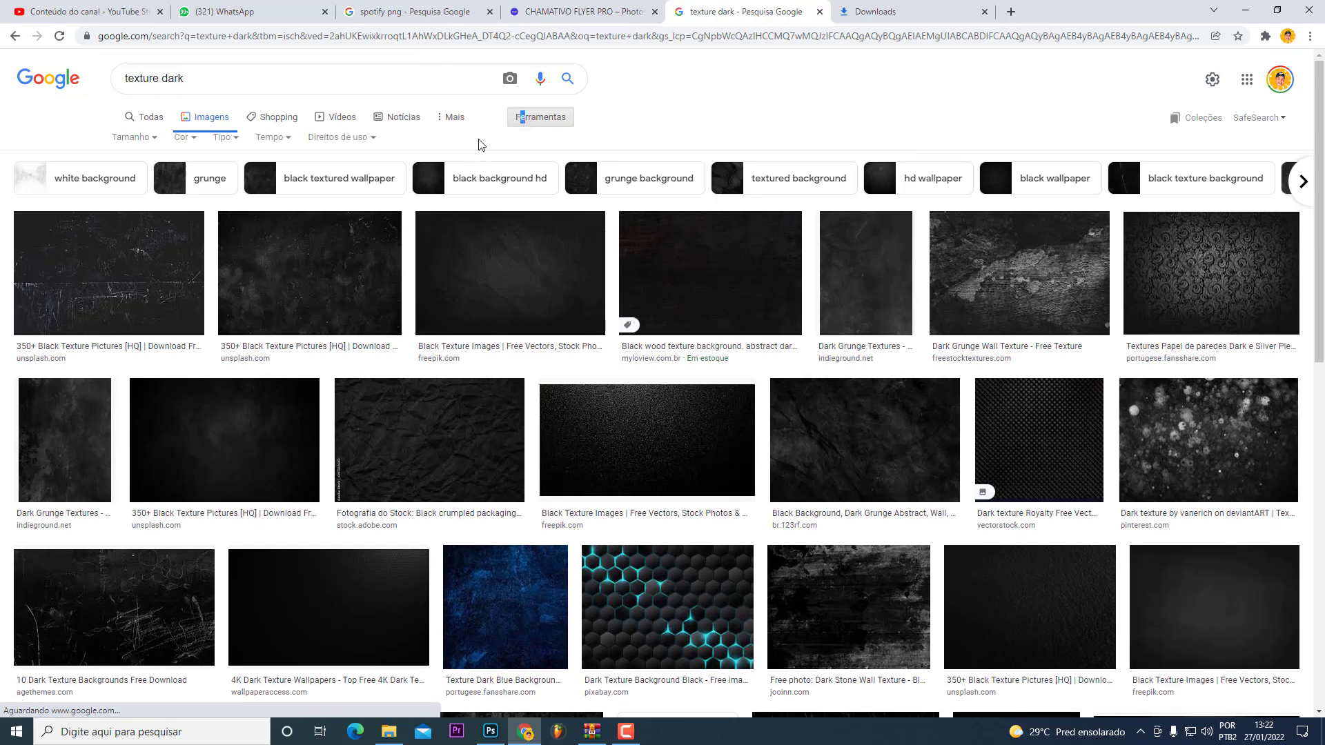
click(141, 146)
click(135, 193)
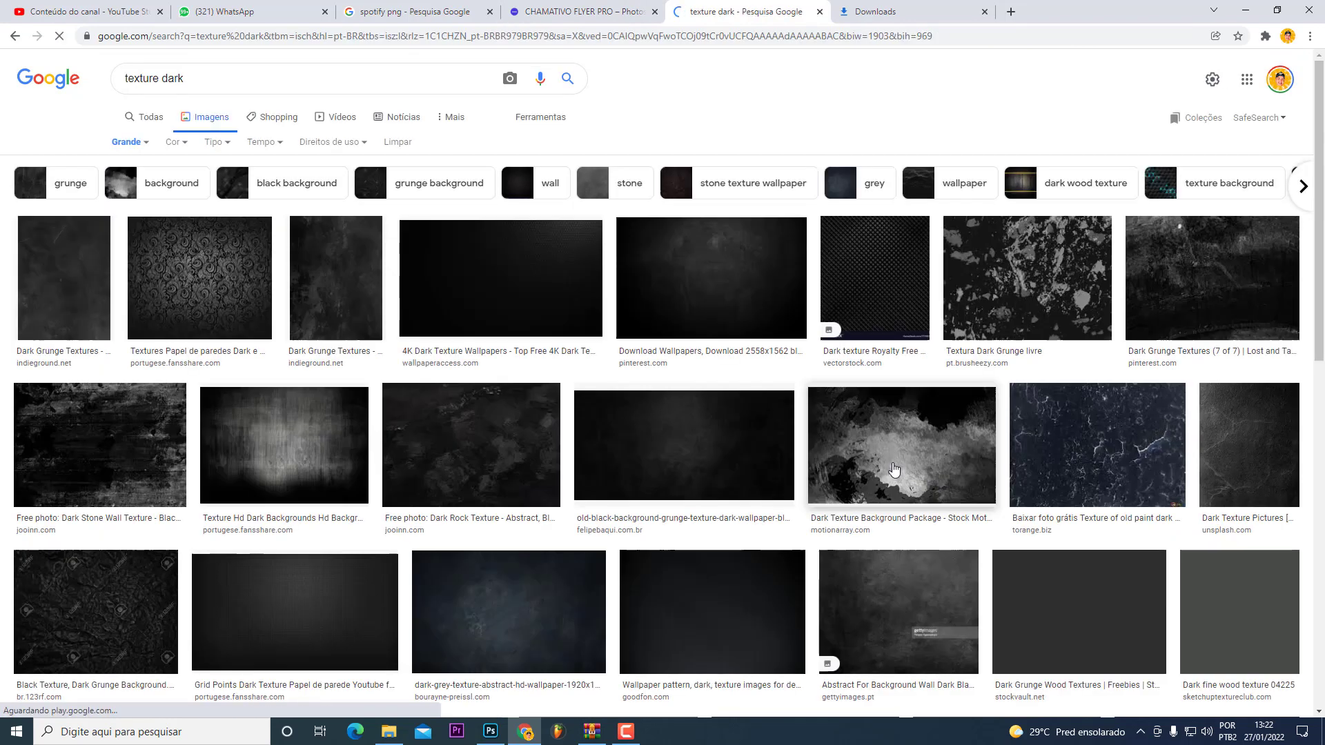
Step: Copy a dark grunge texture from the preview and paste it into the bg group
click(1218, 293)
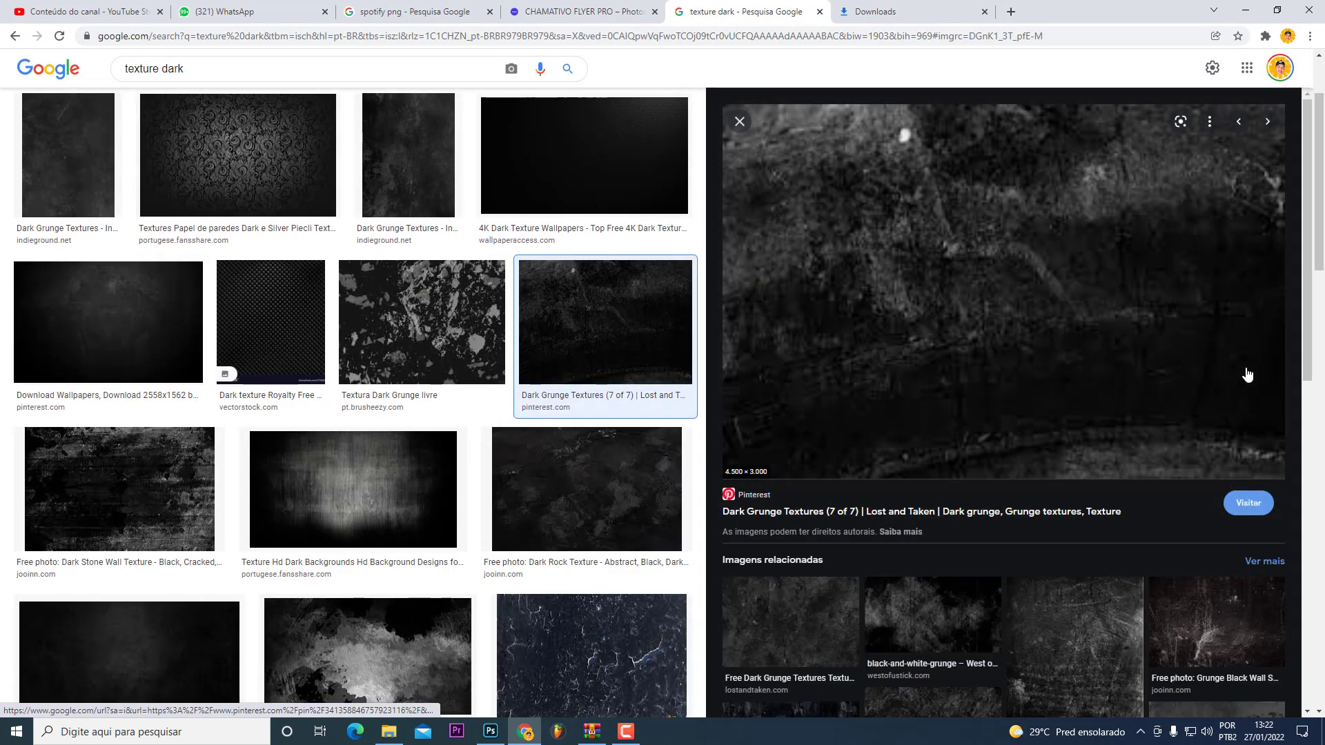
right_click(904, 184)
click(993, 376)
right_click(992, 325)
click(1046, 502)
click(490, 732)
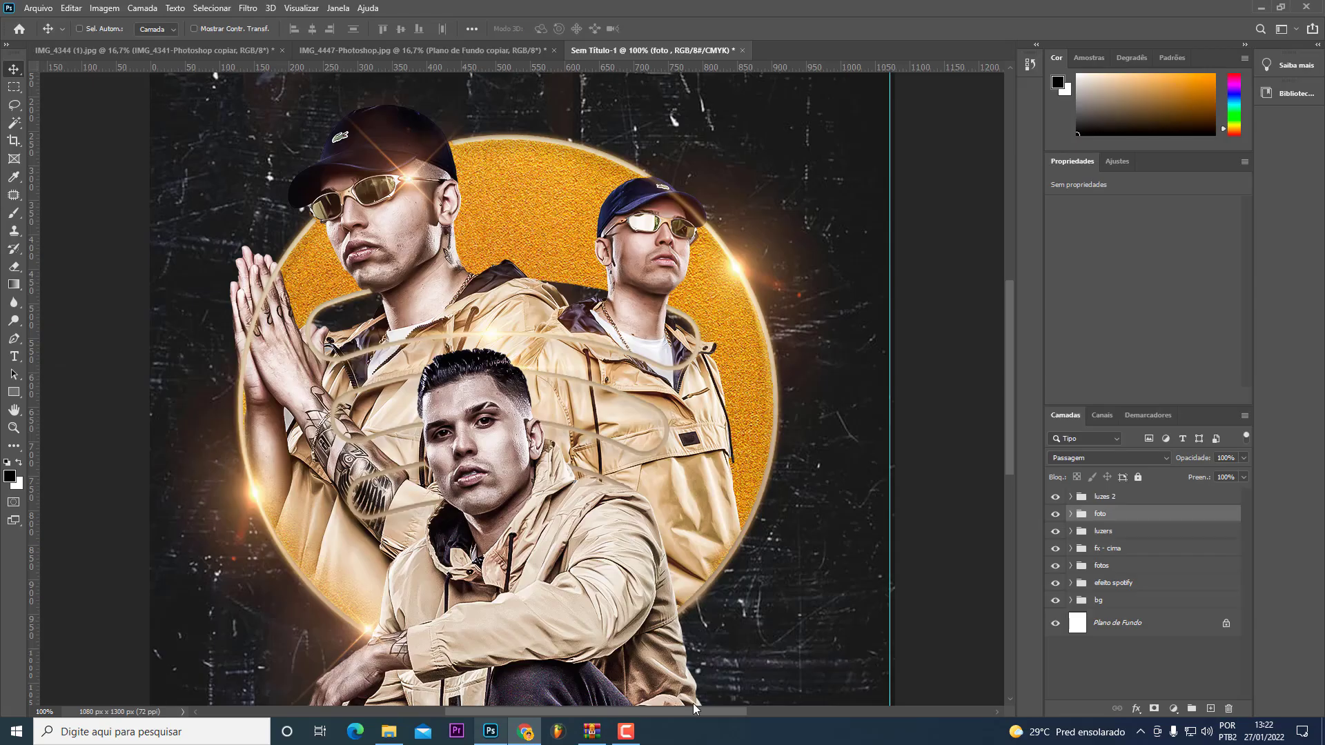
click(1070, 600)
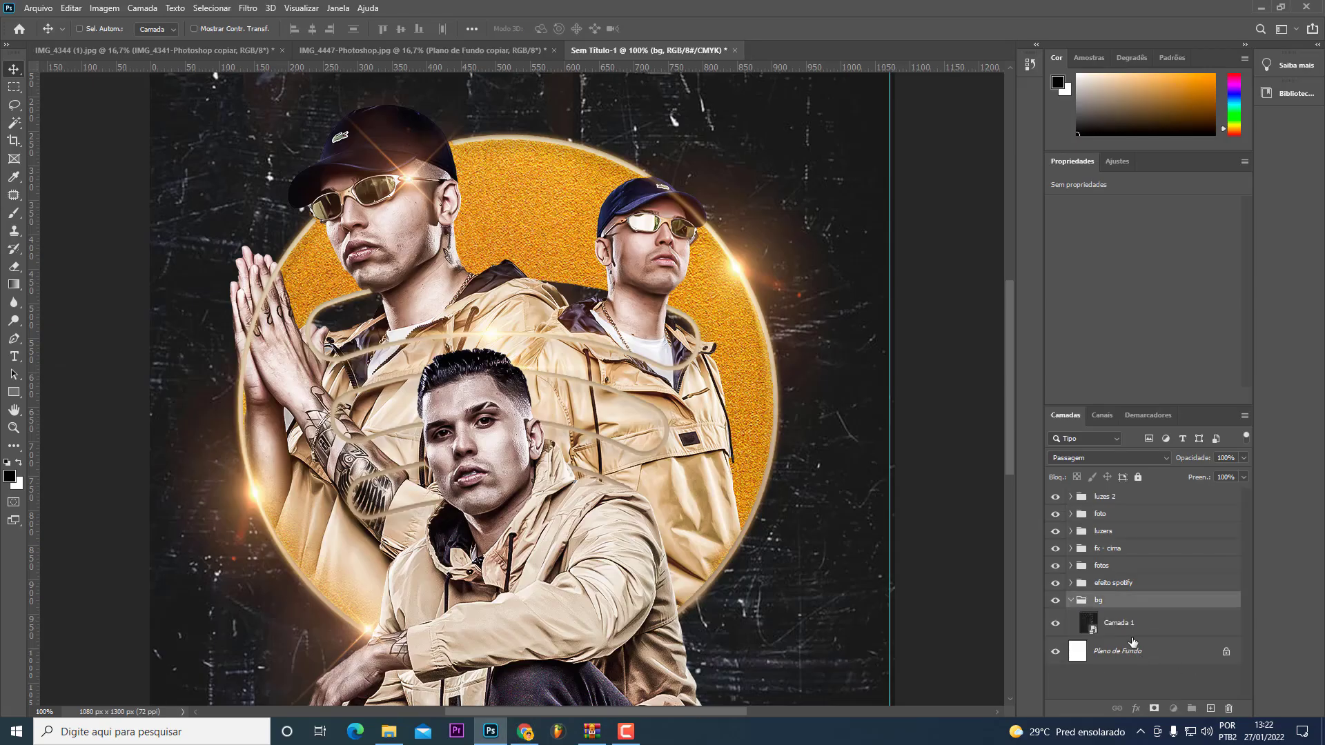
key(ctrl+v)
drag(1107, 501, 1118, 662)
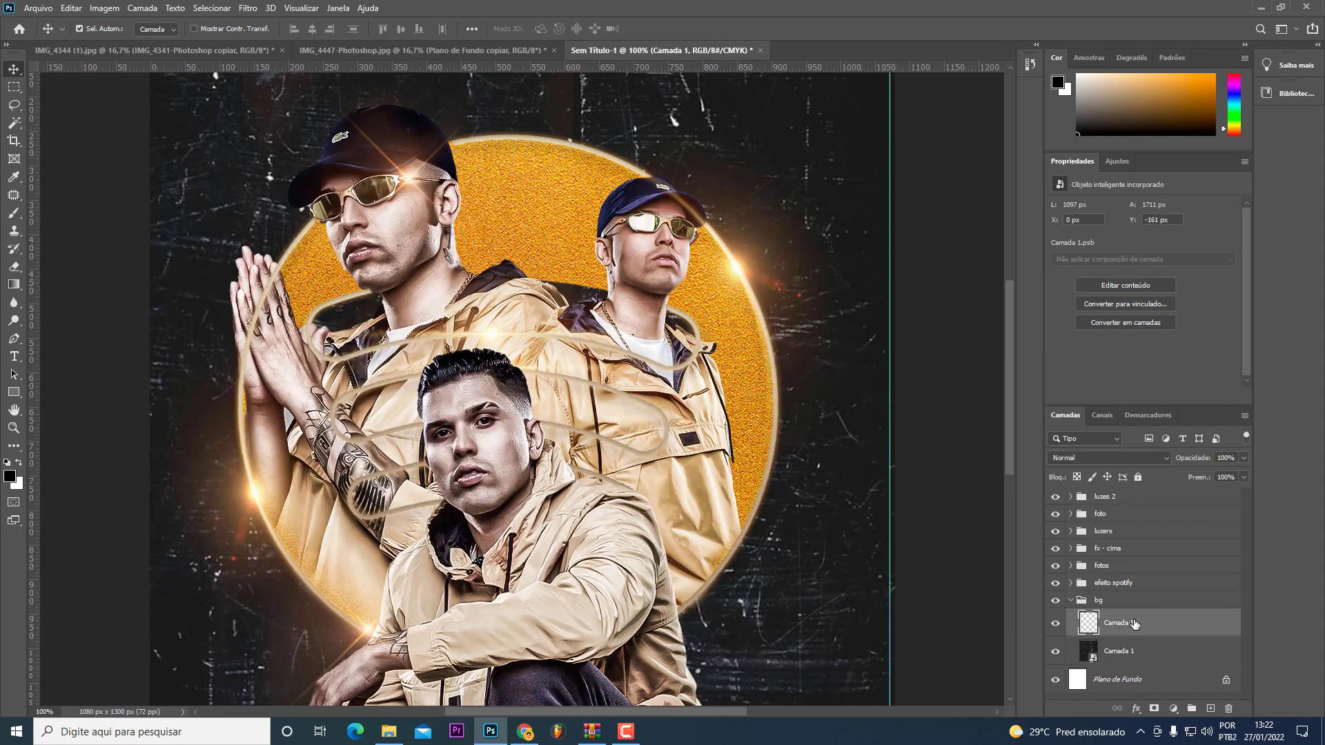
Step: Save the grunge texture file and drag it into the poster's bg group
key(alt+Tab)
right_click(925, 374)
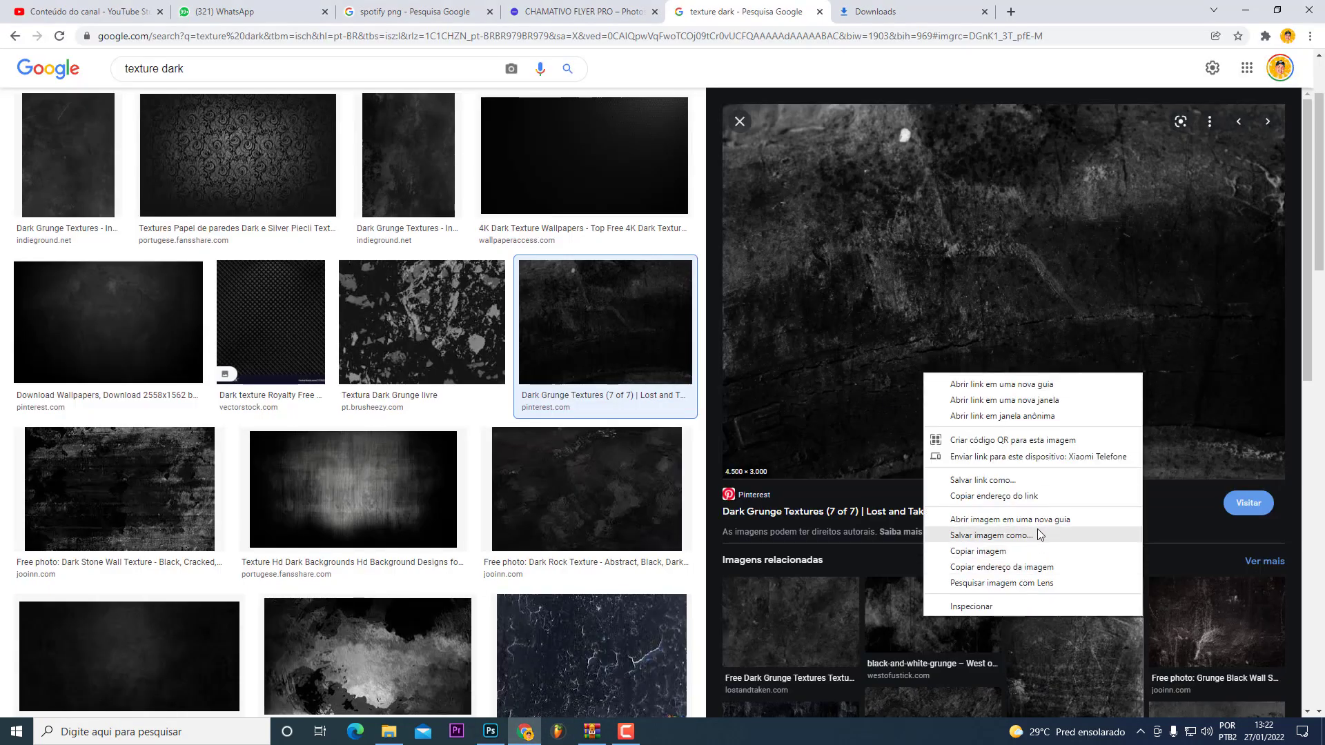
click(1038, 531)
key(Return)
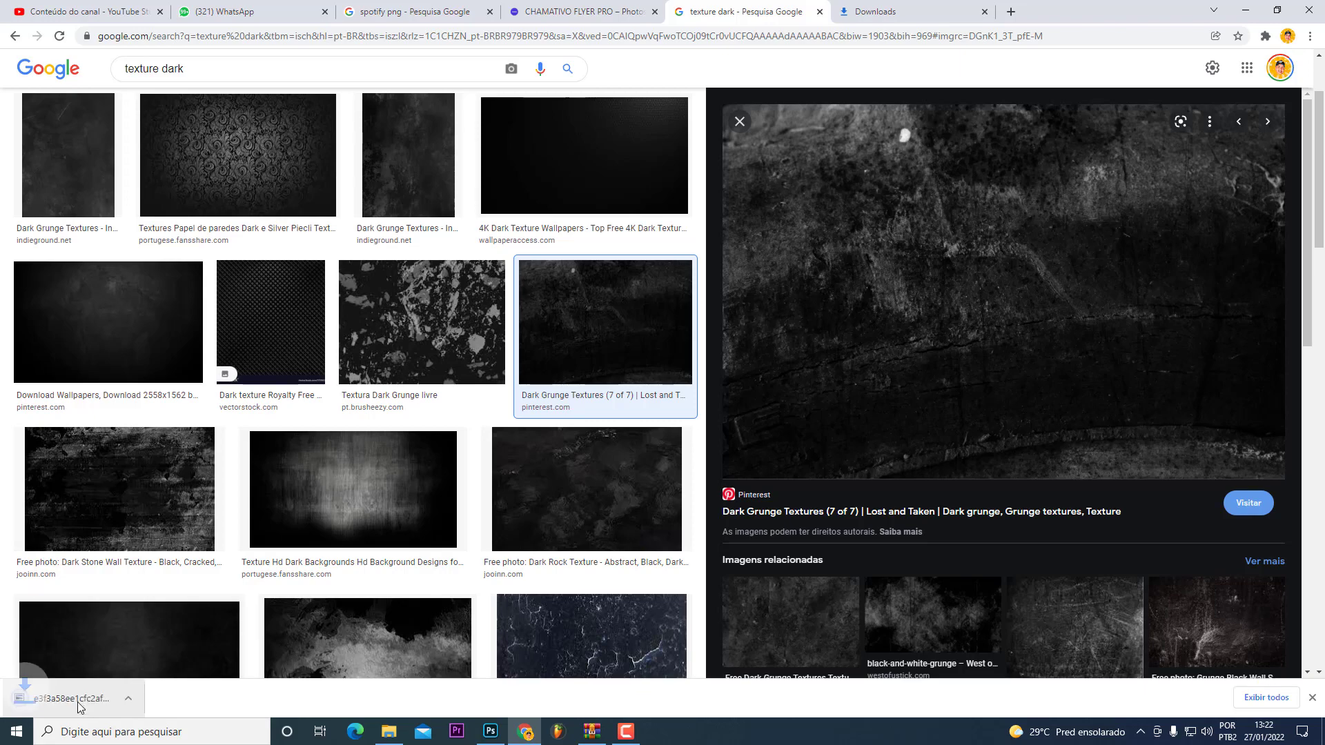
click(490, 732)
drag(491, 731, 483, 386)
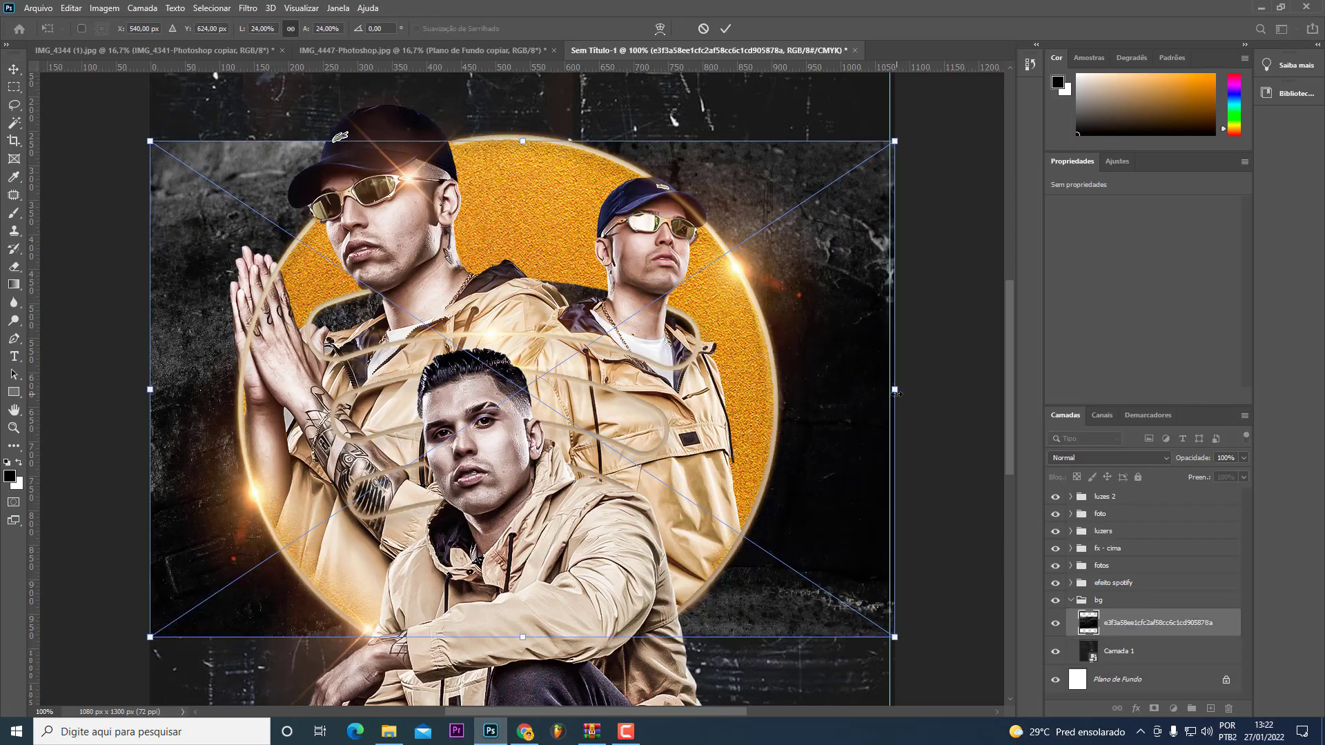
Step: Commit the placed texture and scale it up to cover the whole poster background
key(Return)
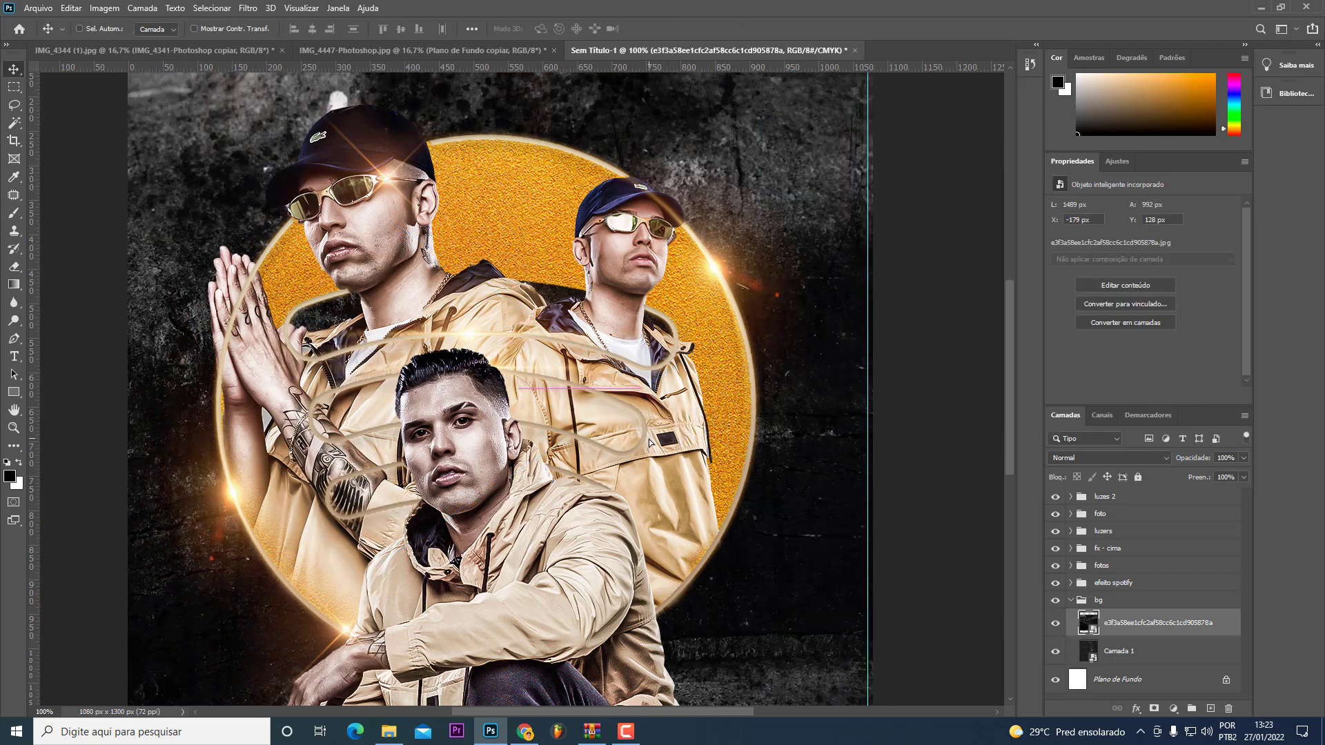
key(ctrl+minus)
key(ctrl+minus)
key(ctrl+t)
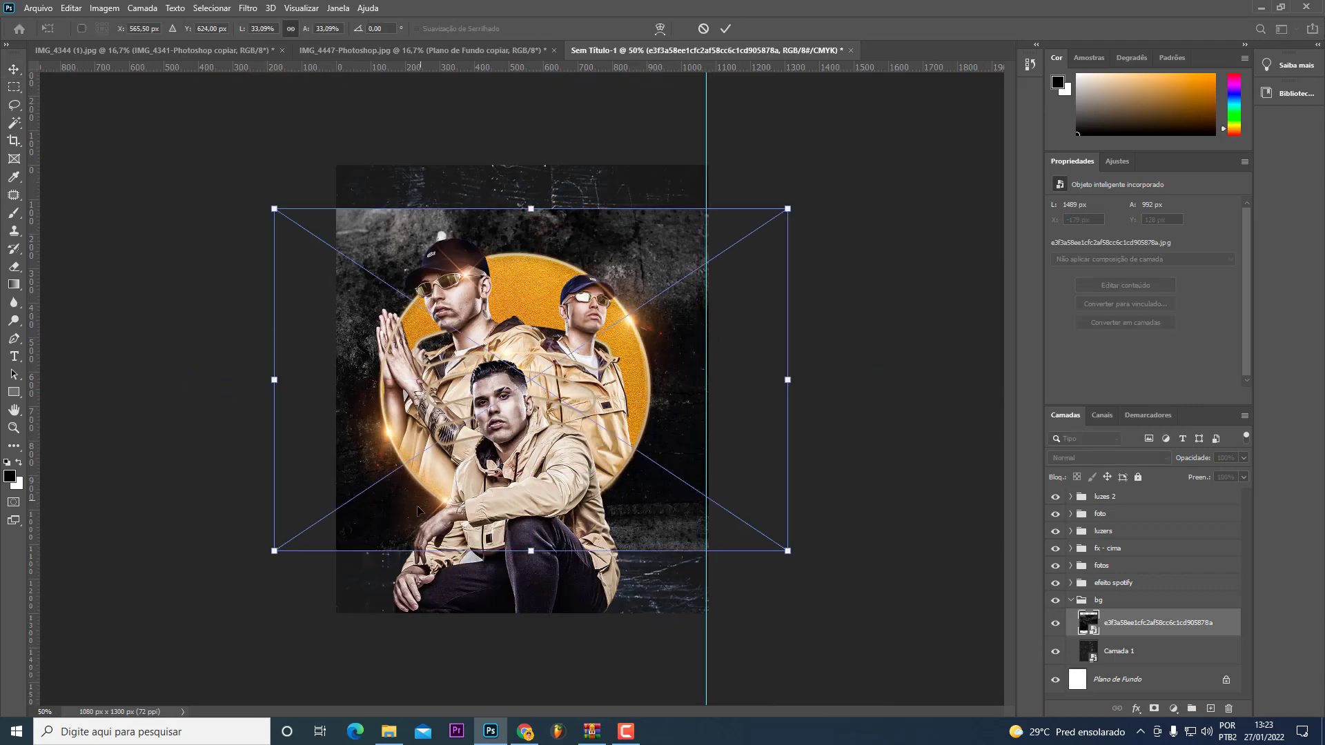
drag(537, 559, 536, 646)
key(Return)
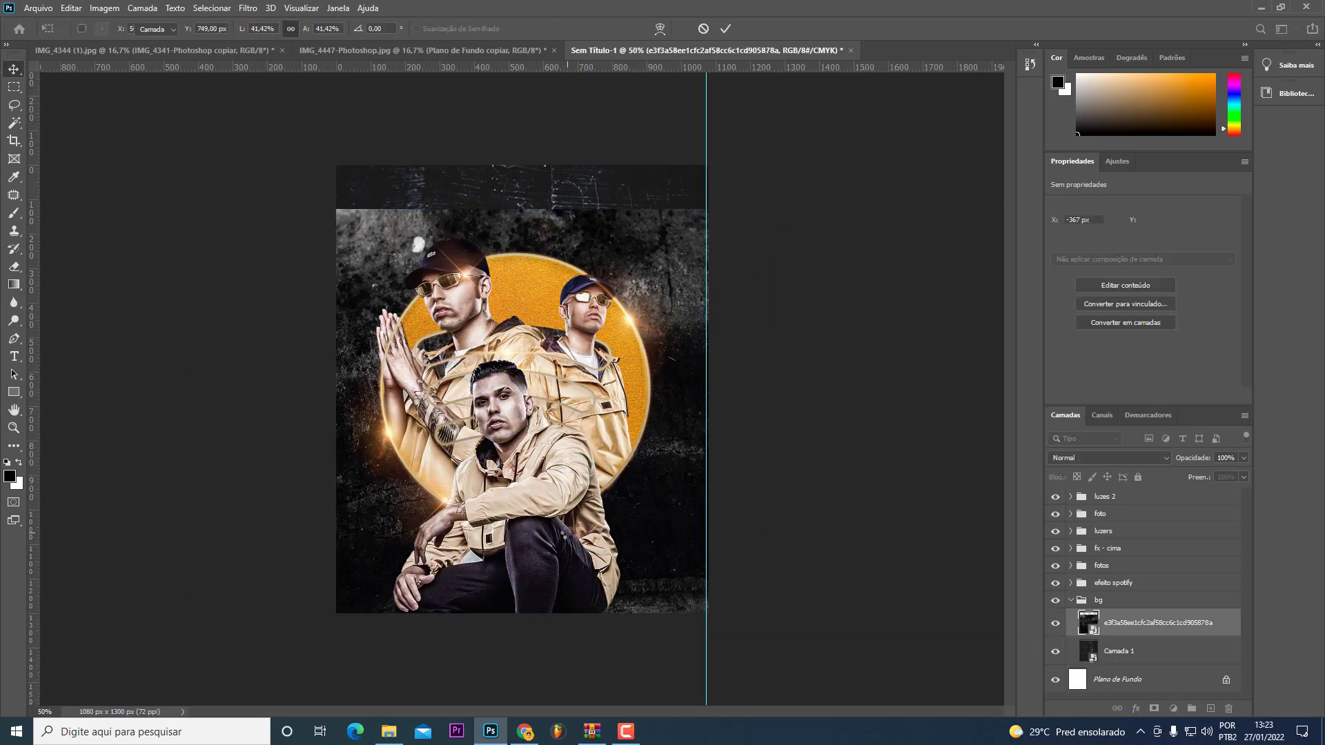
drag(576, 568, 577, 544)
key(ctrl+plus)
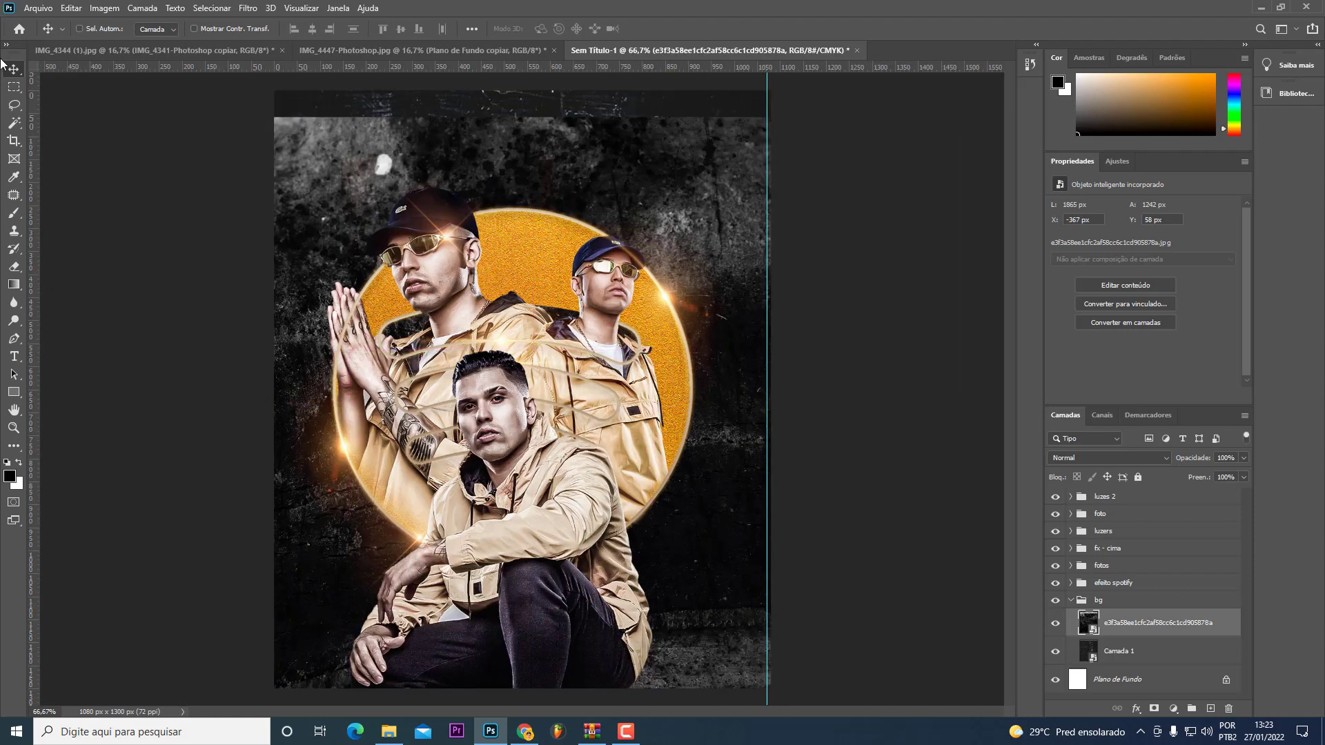
Step: Collapse bg, turn luzers back on, toggle foto, and select the 49097 copiar mask
click(1071, 600)
click(1056, 531)
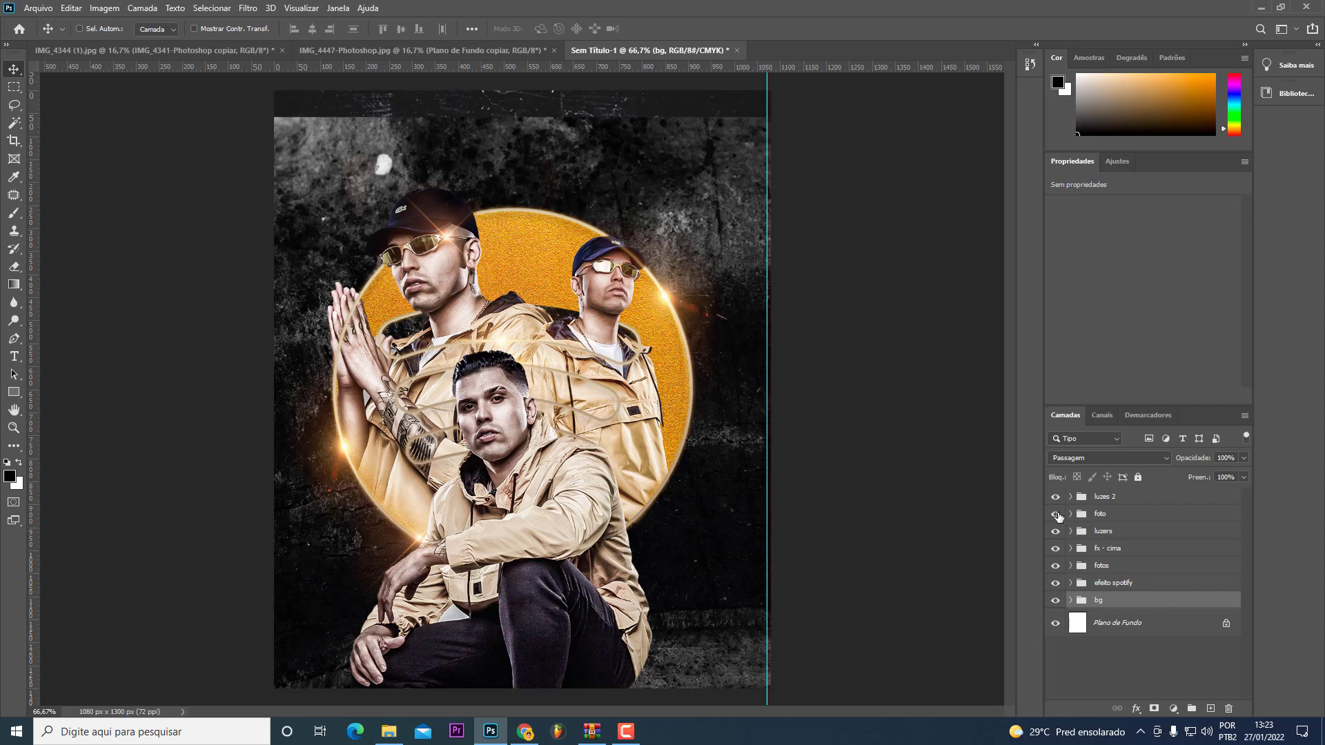
click(1056, 514)
click(1071, 548)
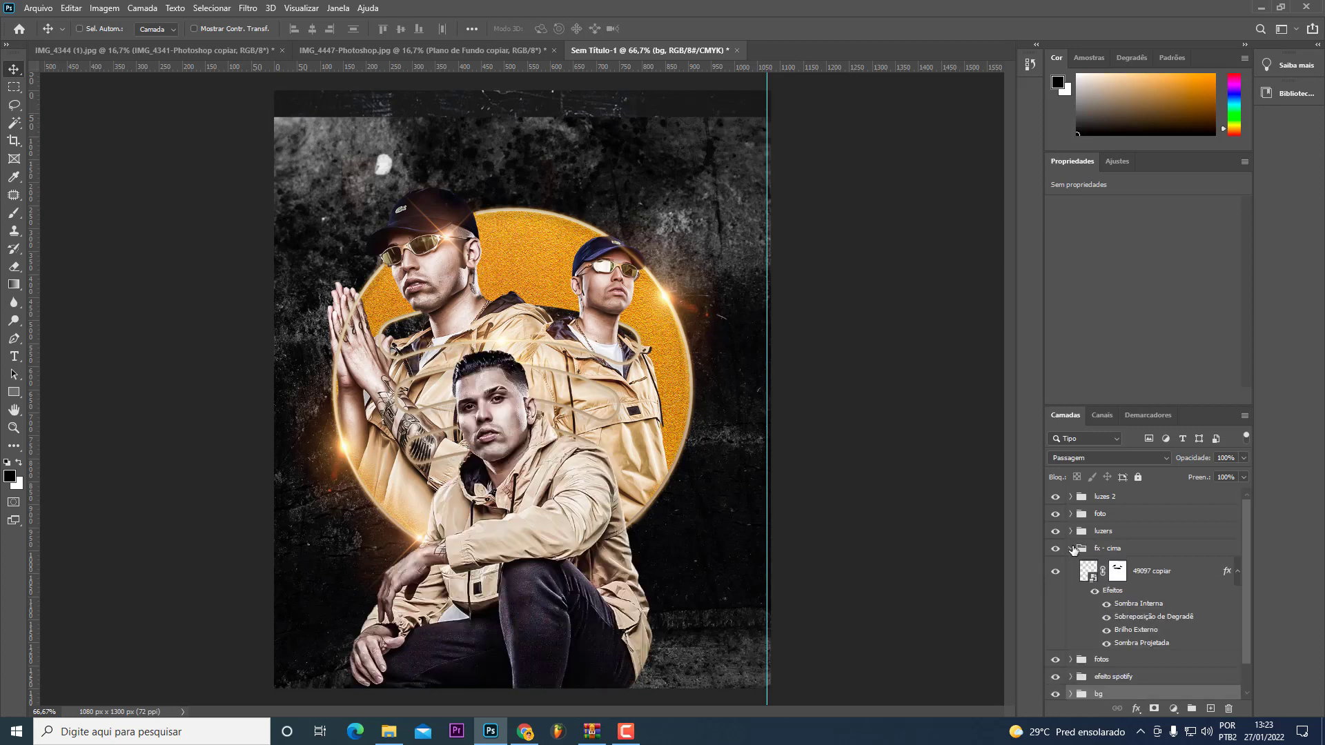
click(1118, 573)
Step: Set up the eraser with a 90 px hard round brush
key(x)
key(e)
click(100, 29)
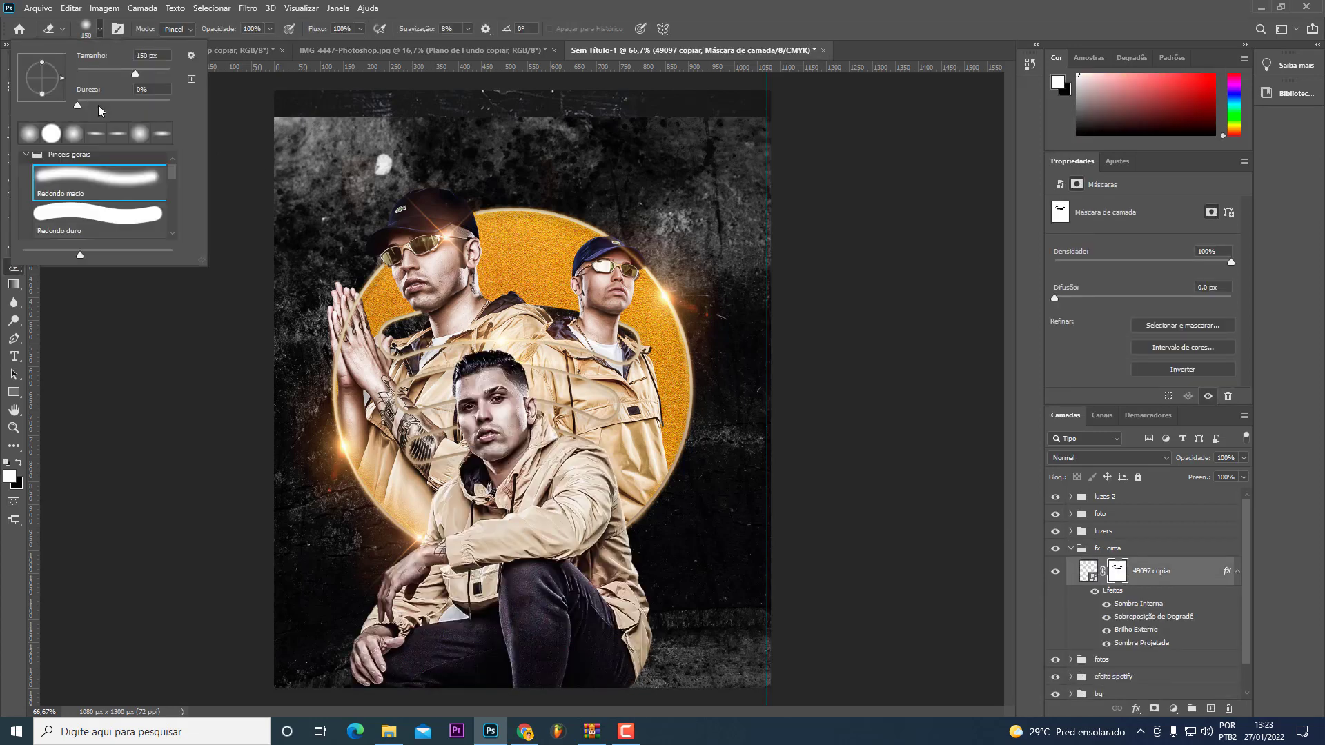
click(123, 224)
click(324, 307)
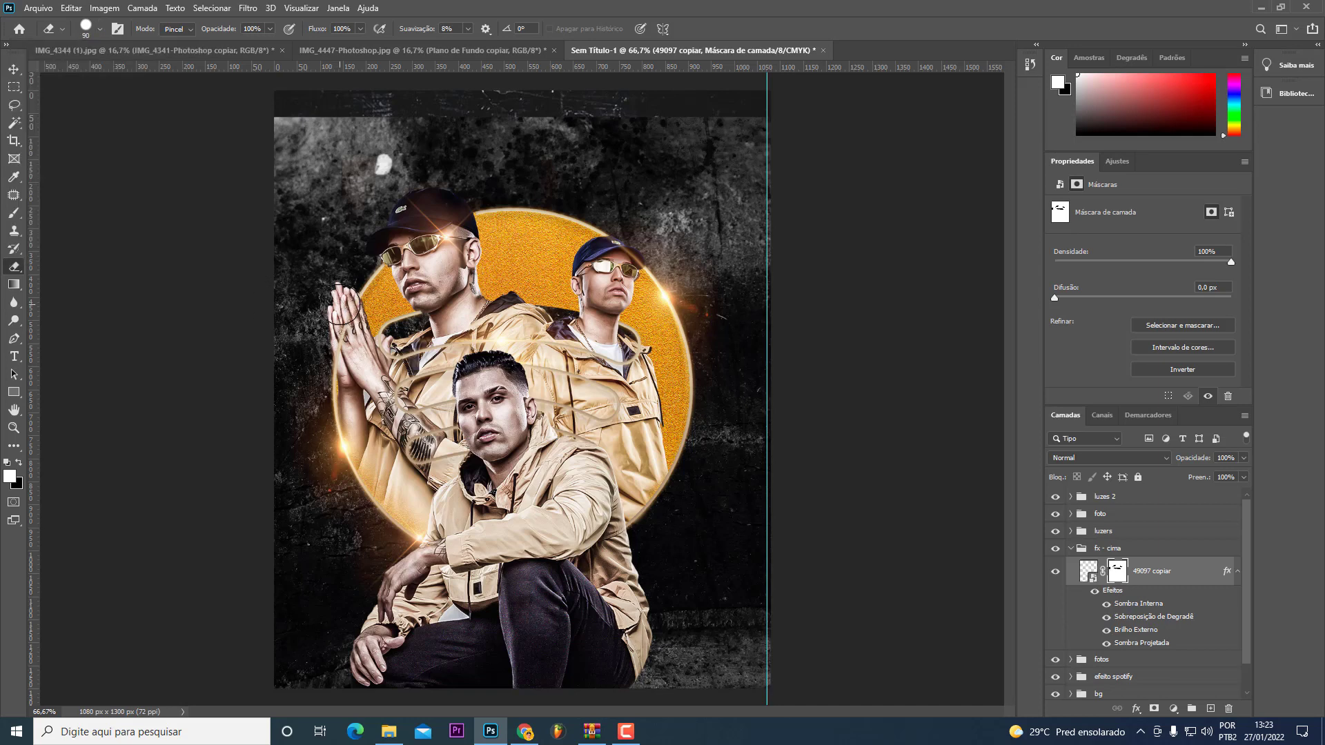
Step: Undo the praying-hands mask edit and nudge the efeito spotify group slightly
key(ctrl+z)
click(1072, 549)
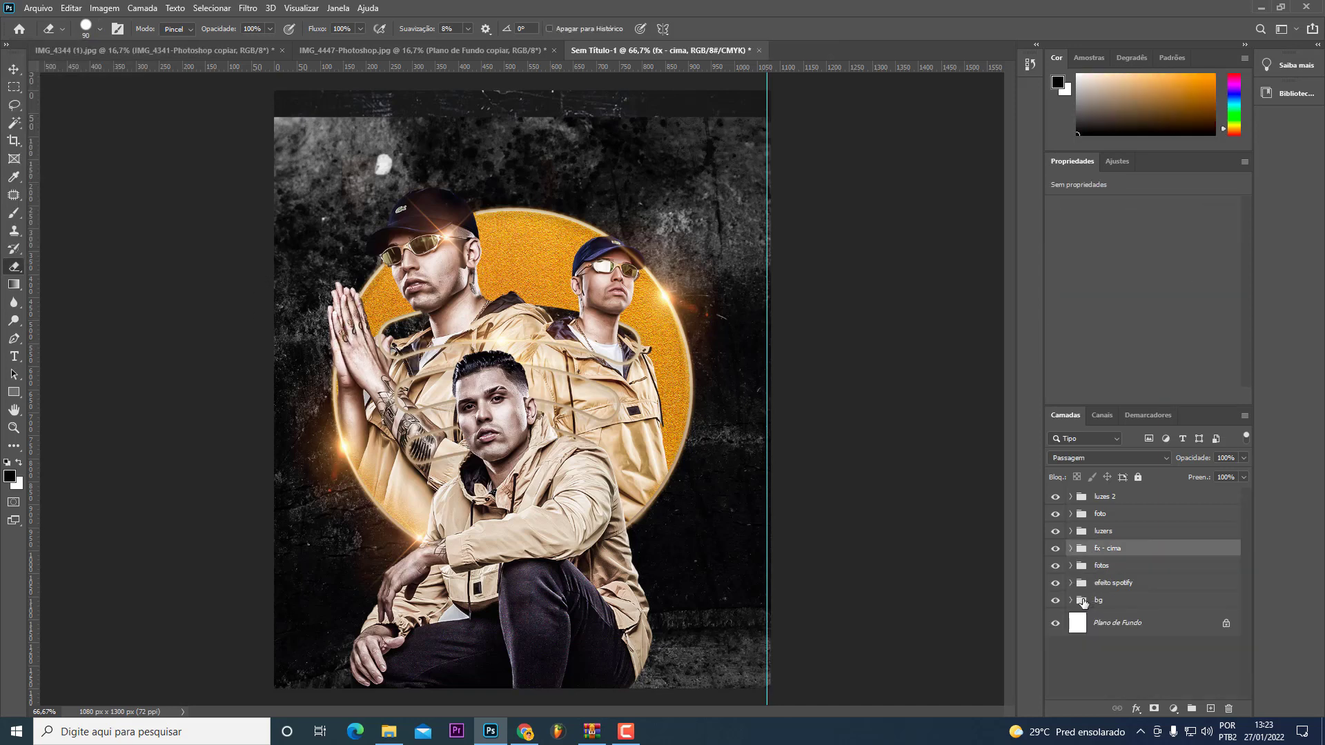
click(1113, 583)
click(710, 471)
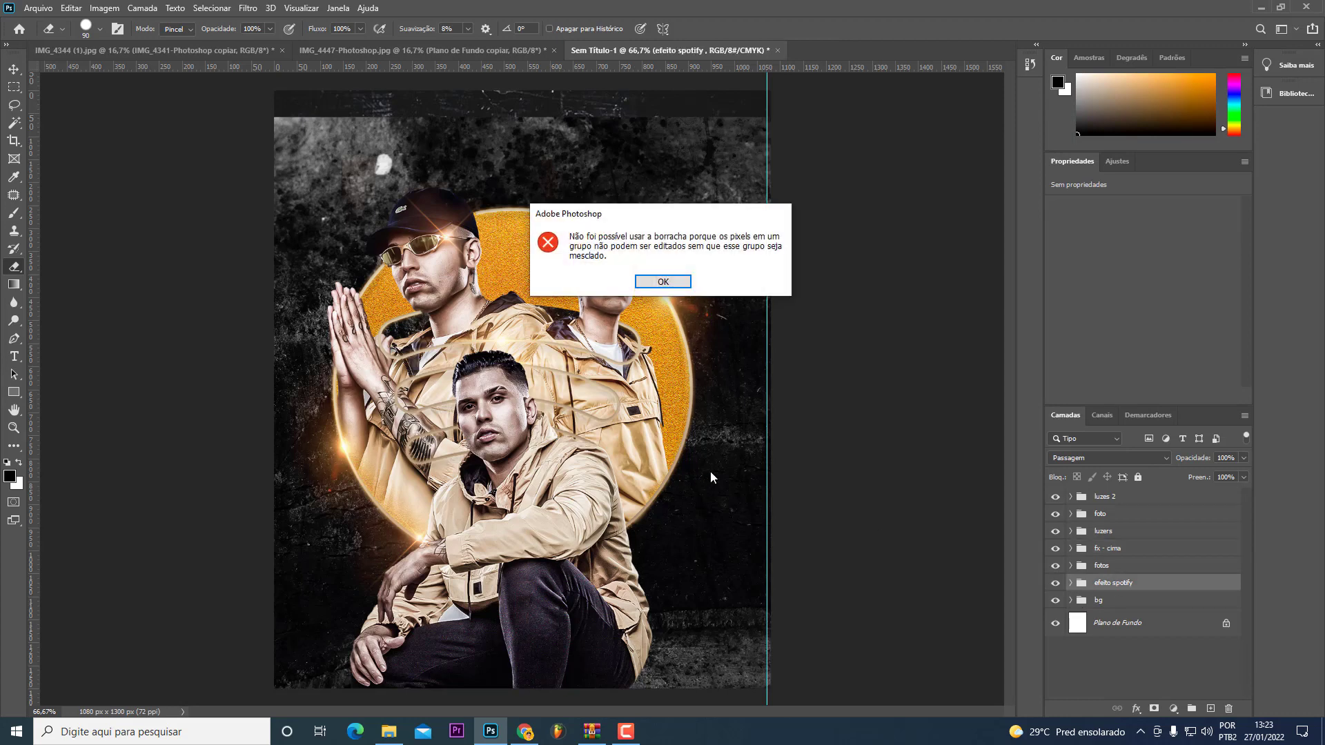
click(667, 281)
key(v)
drag(642, 276, 644, 294)
Step: Duplicate the fx - cima and efeito spotify groups and move the copied Spotify logo up
ctrl+click(1121, 550)
key(ctrl+j)
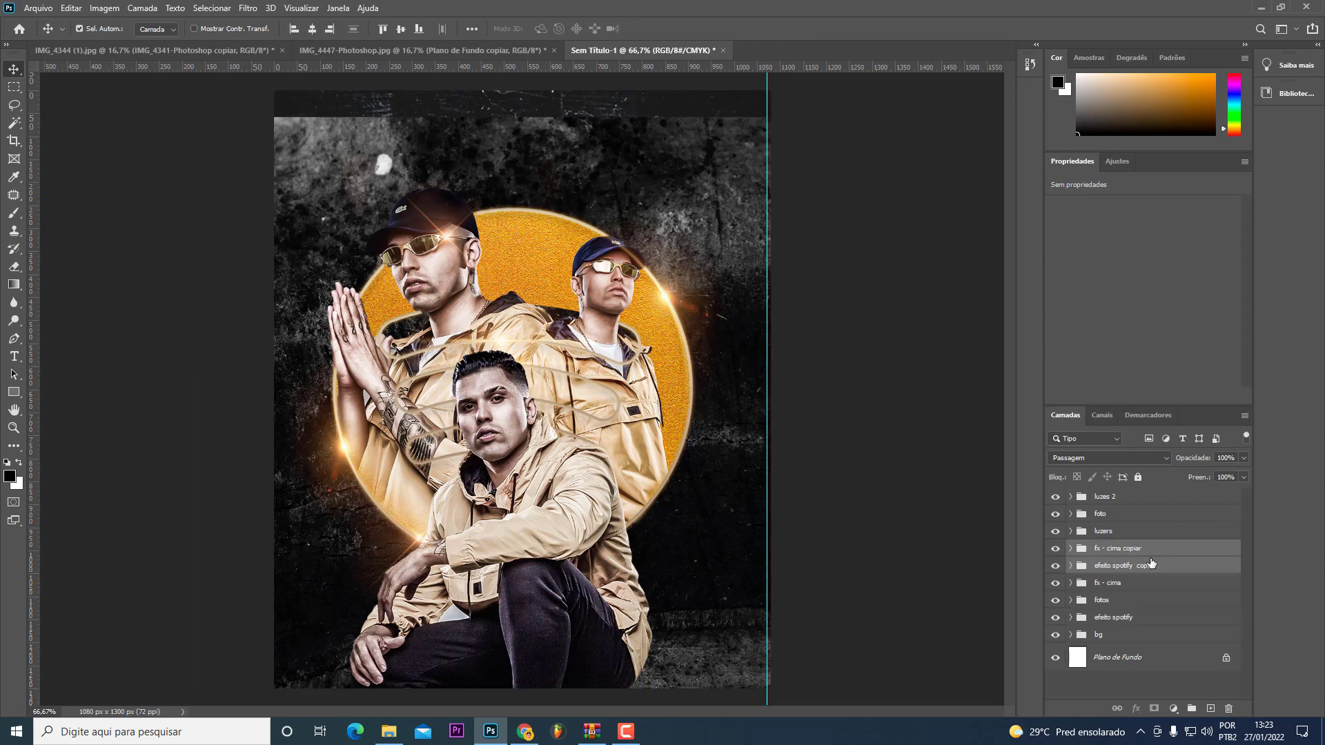
mouse_move(739, 447)
mouse_down()
mouse_move(813, 356)
mouse_move(793, 332)
mouse_up()
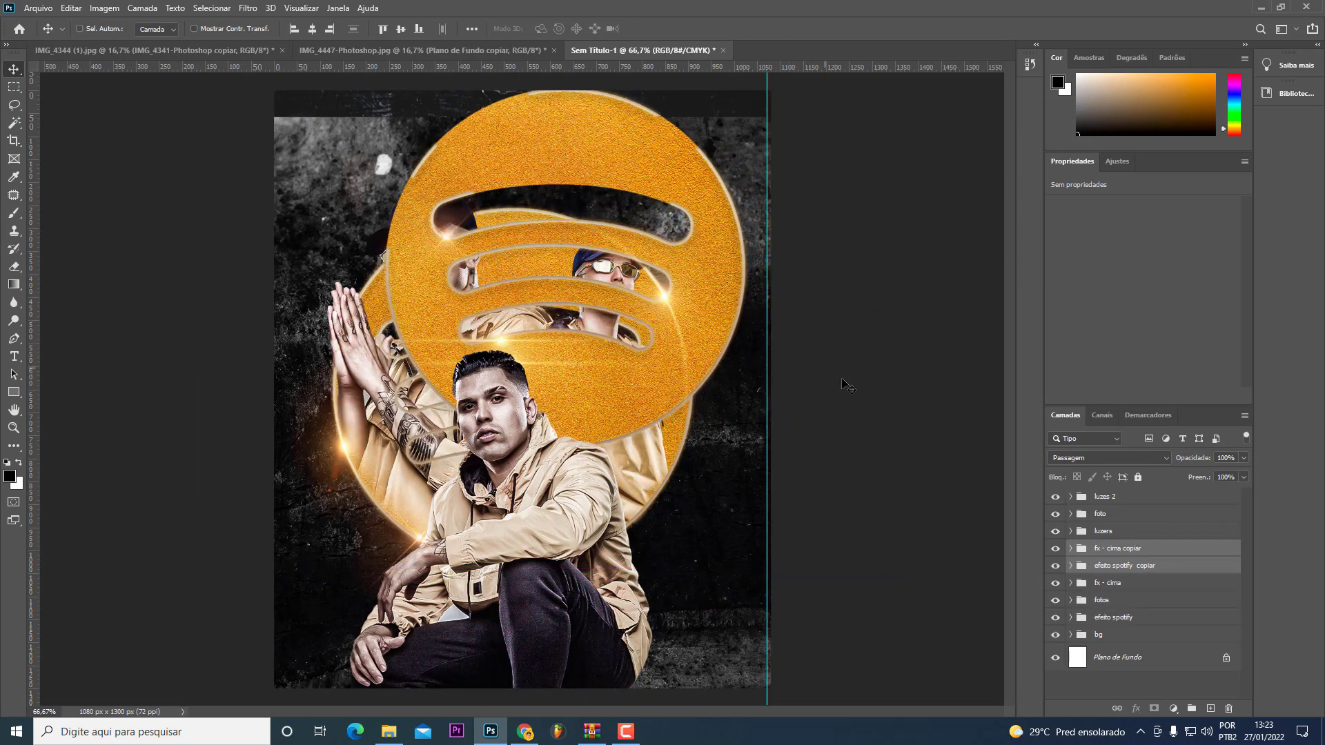
drag(713, 370, 689, 341)
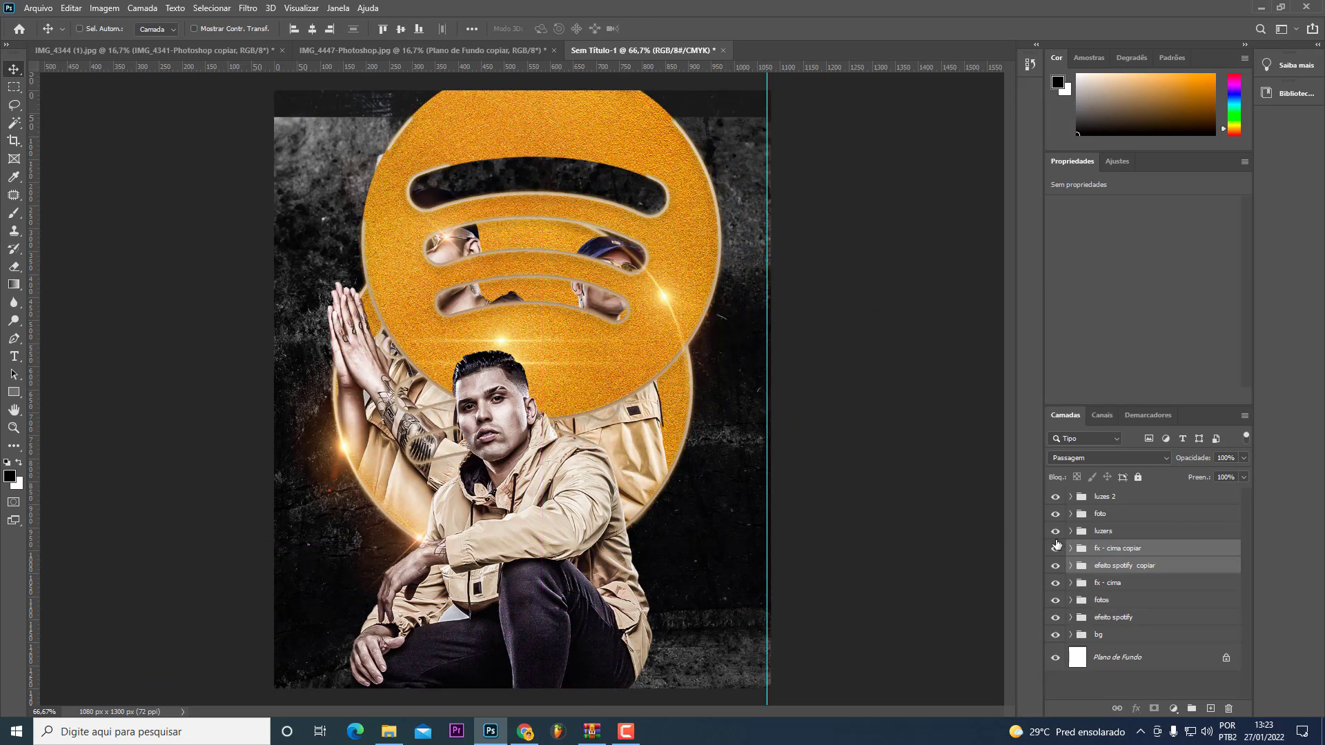
Step: Delete the layer mask from 49097 copiar in the fx - cima copiar group
click(1070, 549)
click(1117, 572)
right_click(1116, 573)
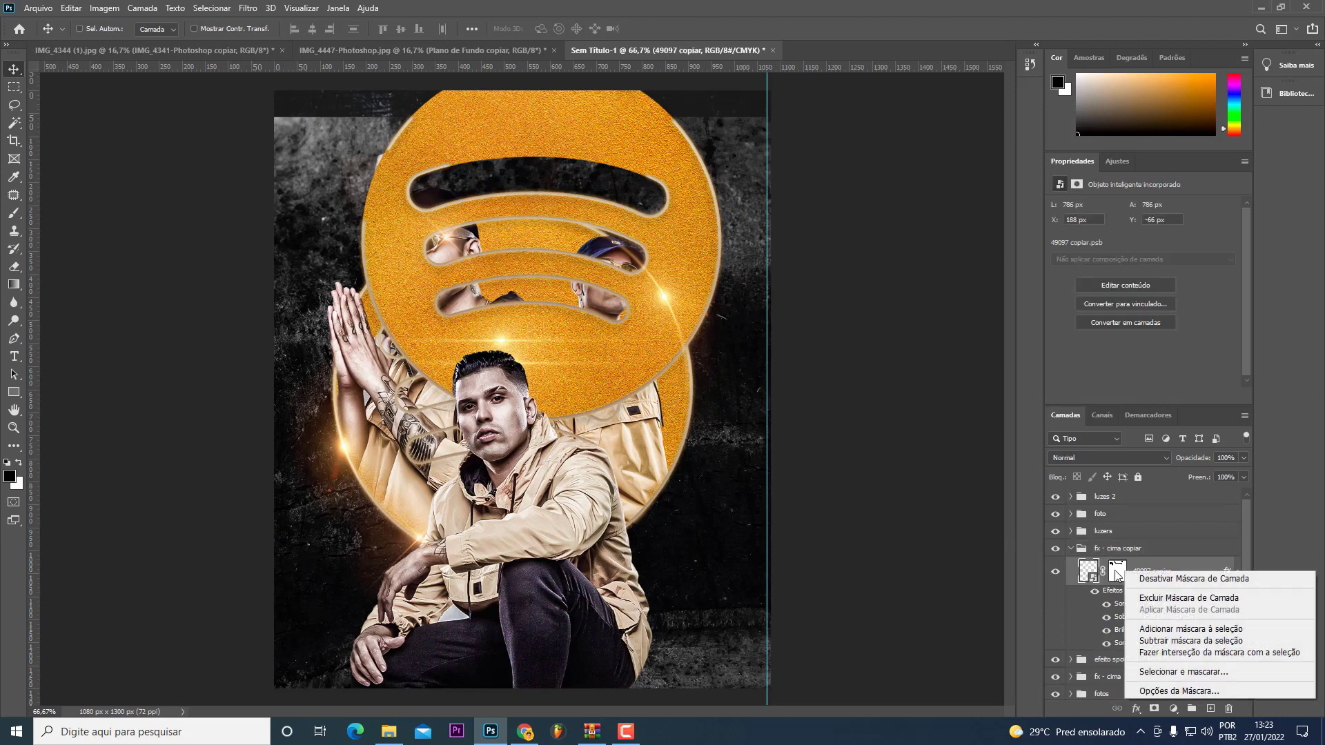
click(1118, 572)
right_click(1129, 573)
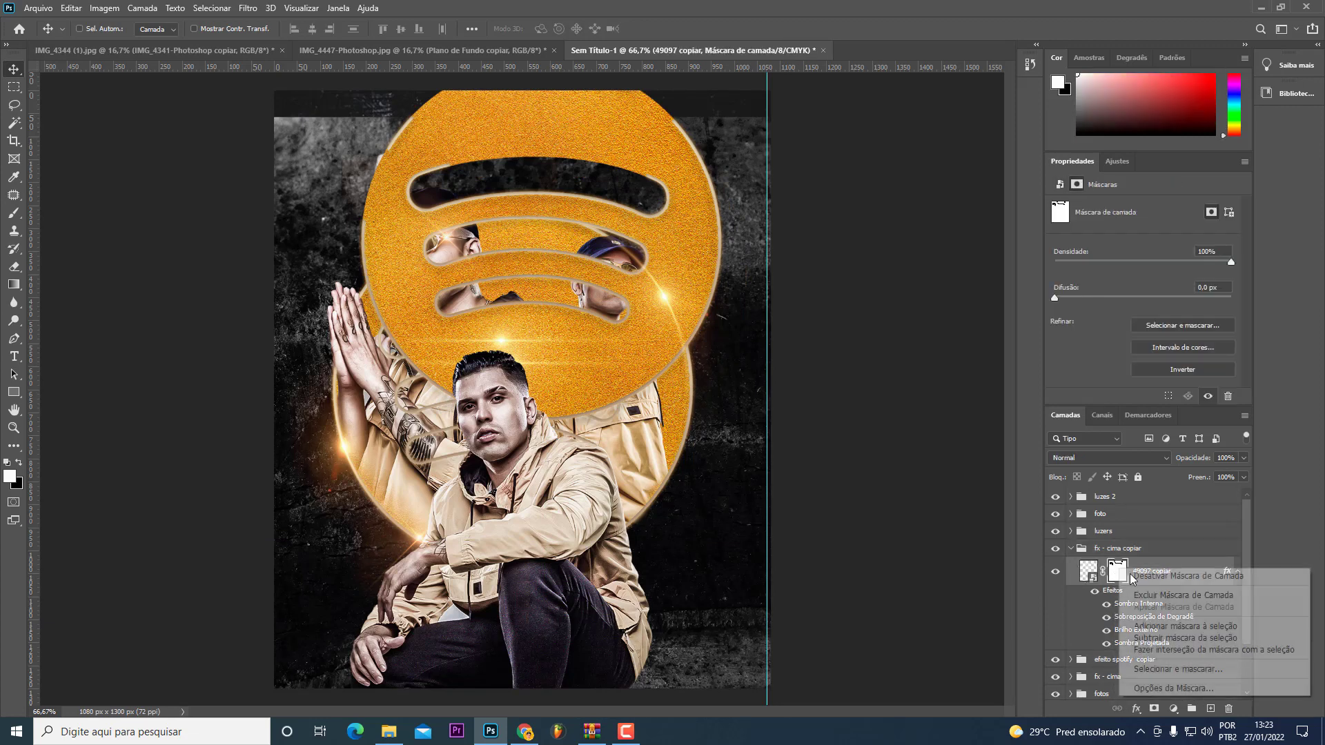
click(1163, 595)
Step: Group the two copied groups into Agrupar 1 and convert it to a smart object
click(1070, 549)
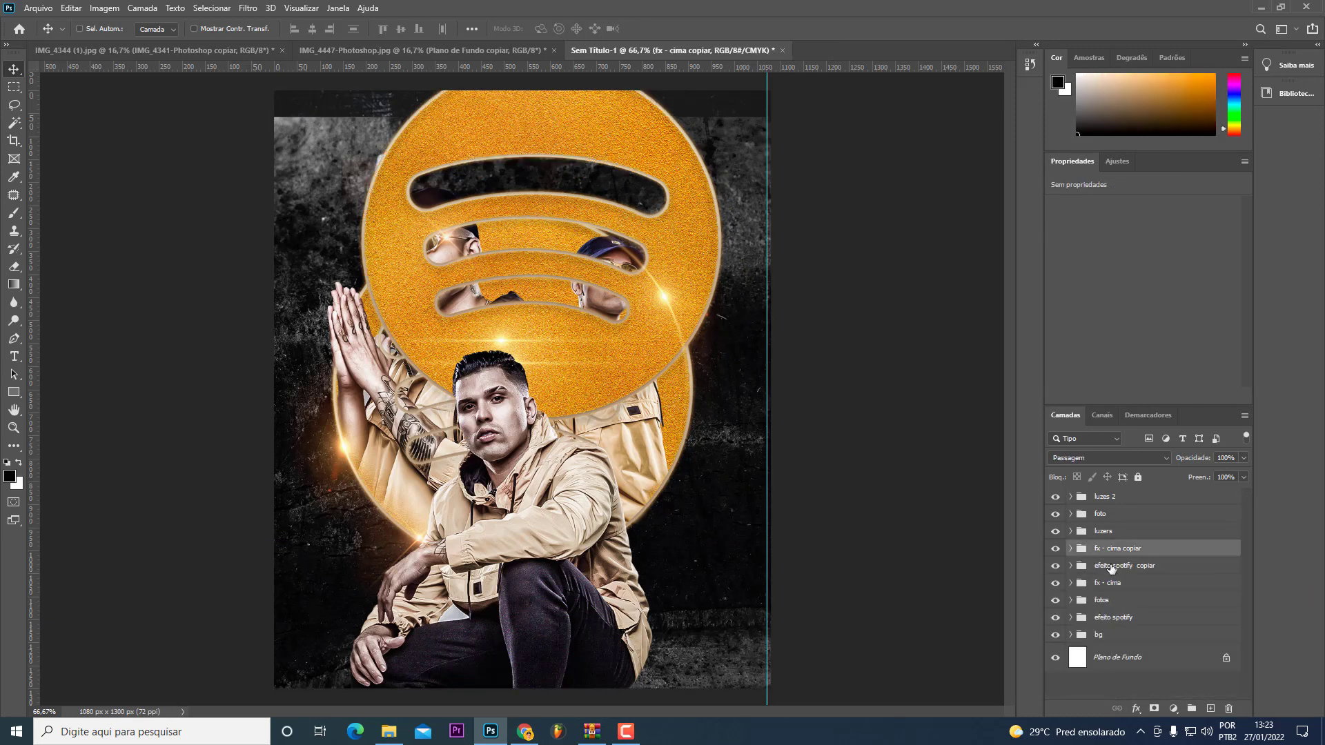
shift+click(1123, 566)
drag(690, 442, 734, 486)
key(ctrl+g)
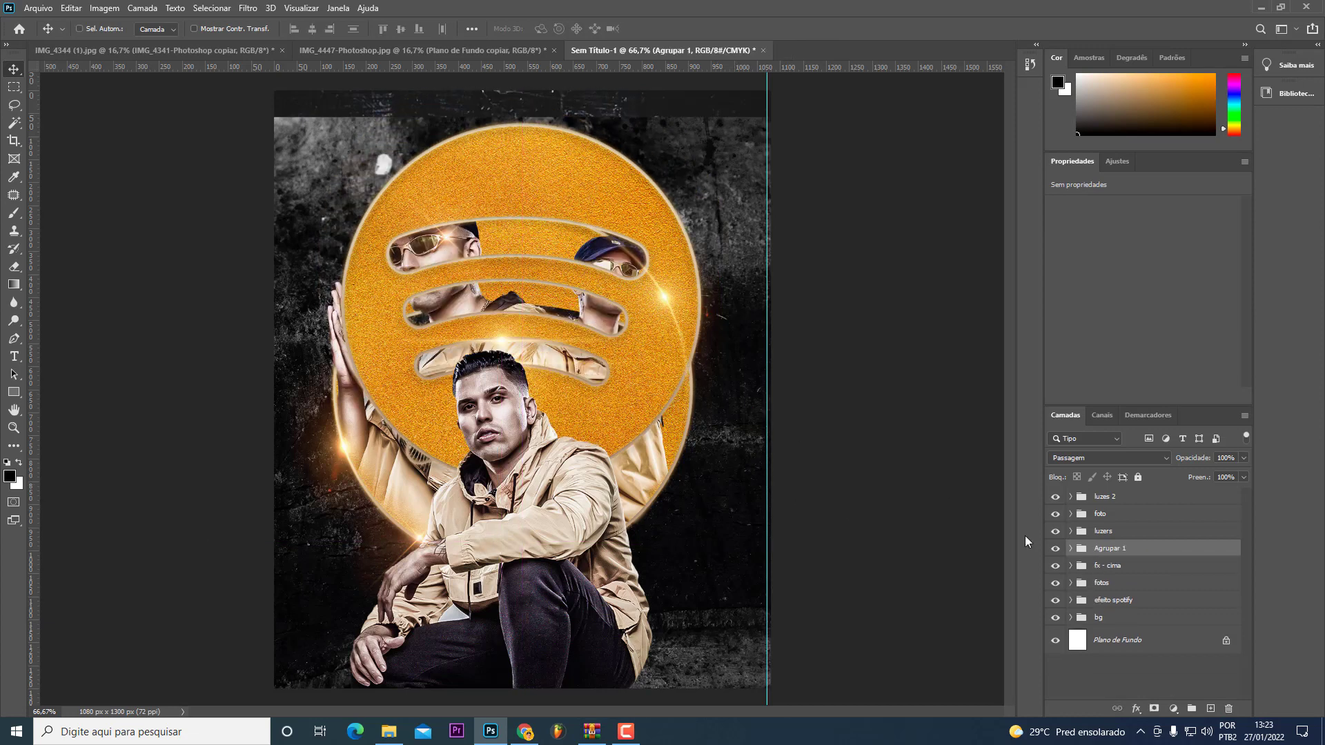
drag(816, 458, 880, 512)
key(ctrl+z)
right_click(1125, 545)
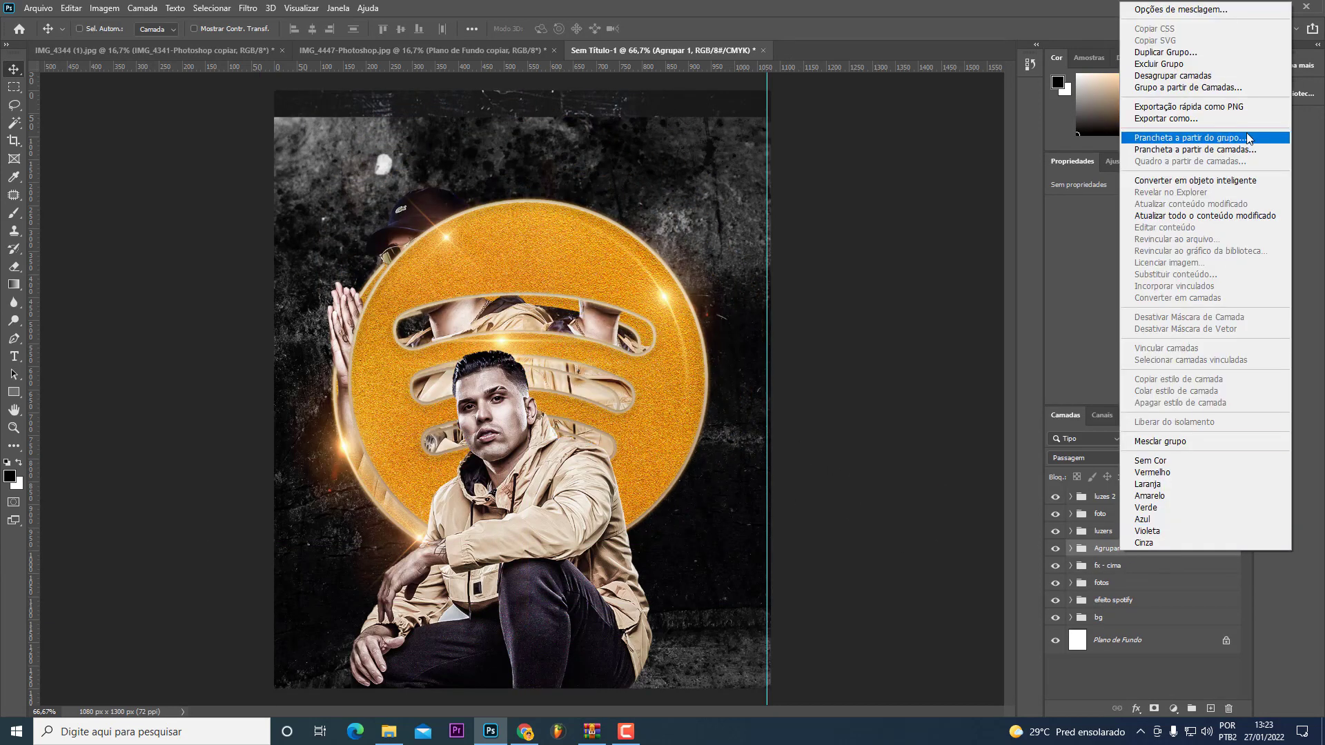
click(1235, 183)
Step: Shrink the logo object to a small badge rotated about 24 degrees
key(ctrl+t)
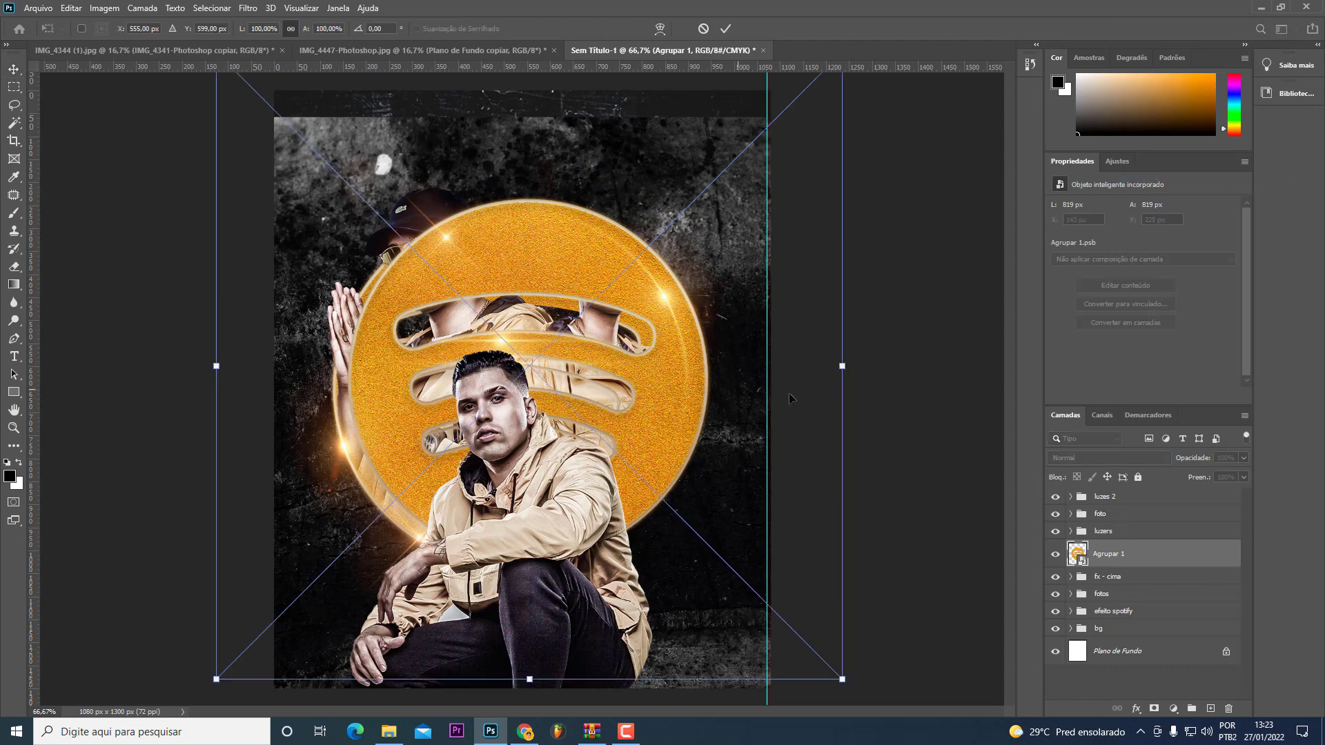
drag(810, 371, 432, 366)
drag(449, 525, 414, 566)
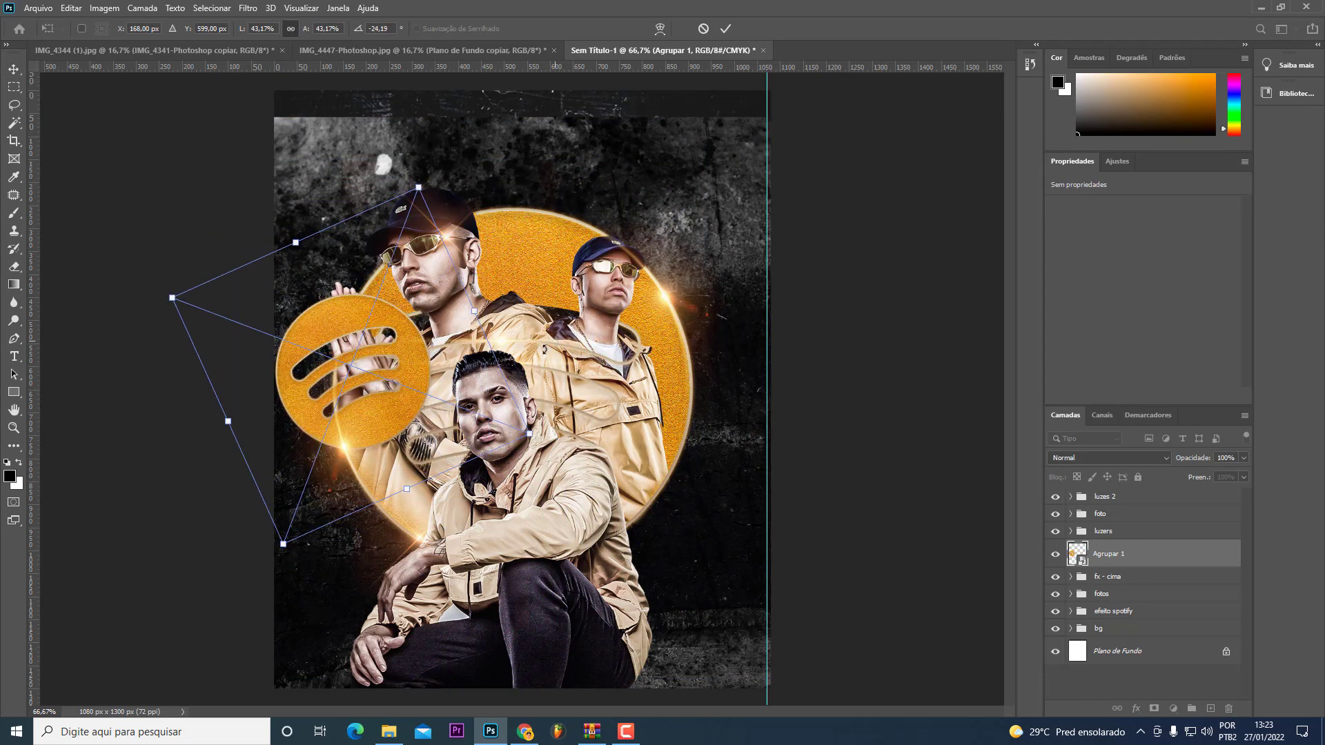
mouse_move(495, 532)
mouse_down()
mouse_move(766, 616)
mouse_move(794, 550)
mouse_up()
drag(805, 489, 727, 533)
key(Return)
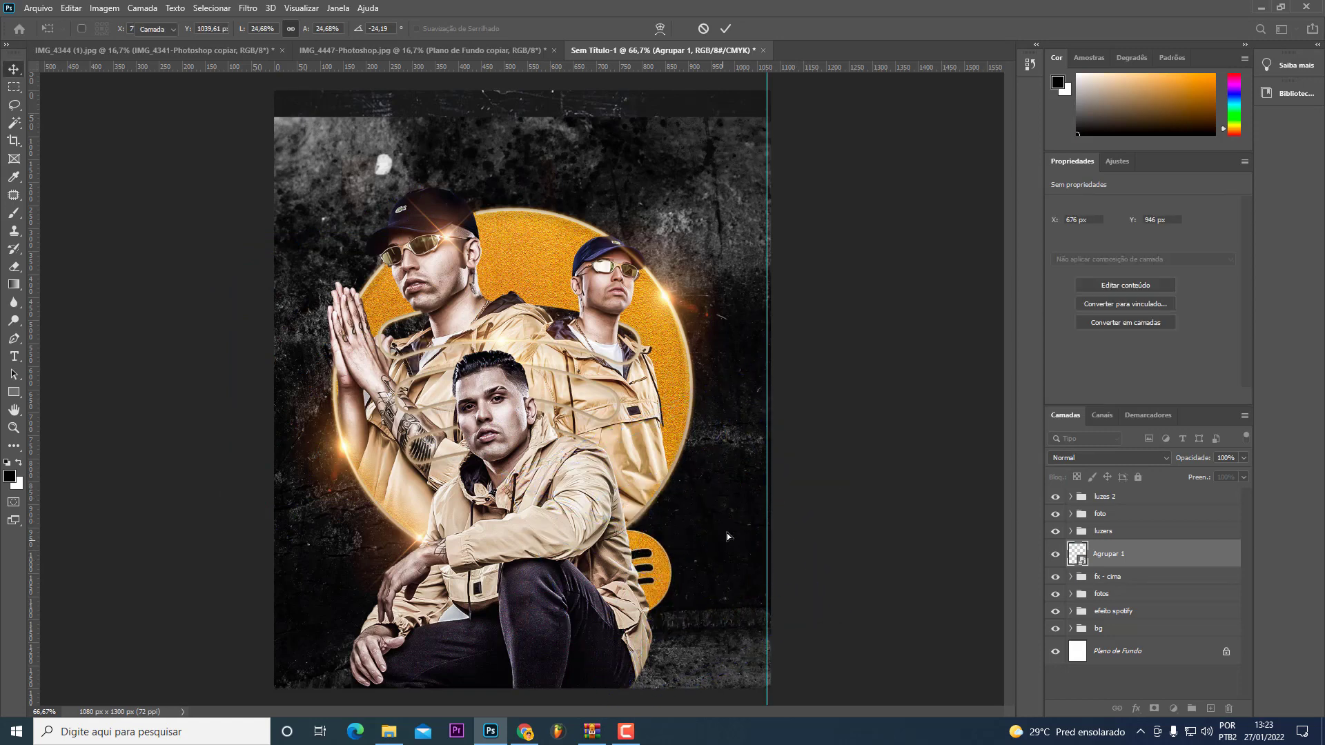
Step: Apply a Gaussian Blur of about 2.7 radius and move the logo to the upper right
click(250, 9)
mouse_move(267, 164)
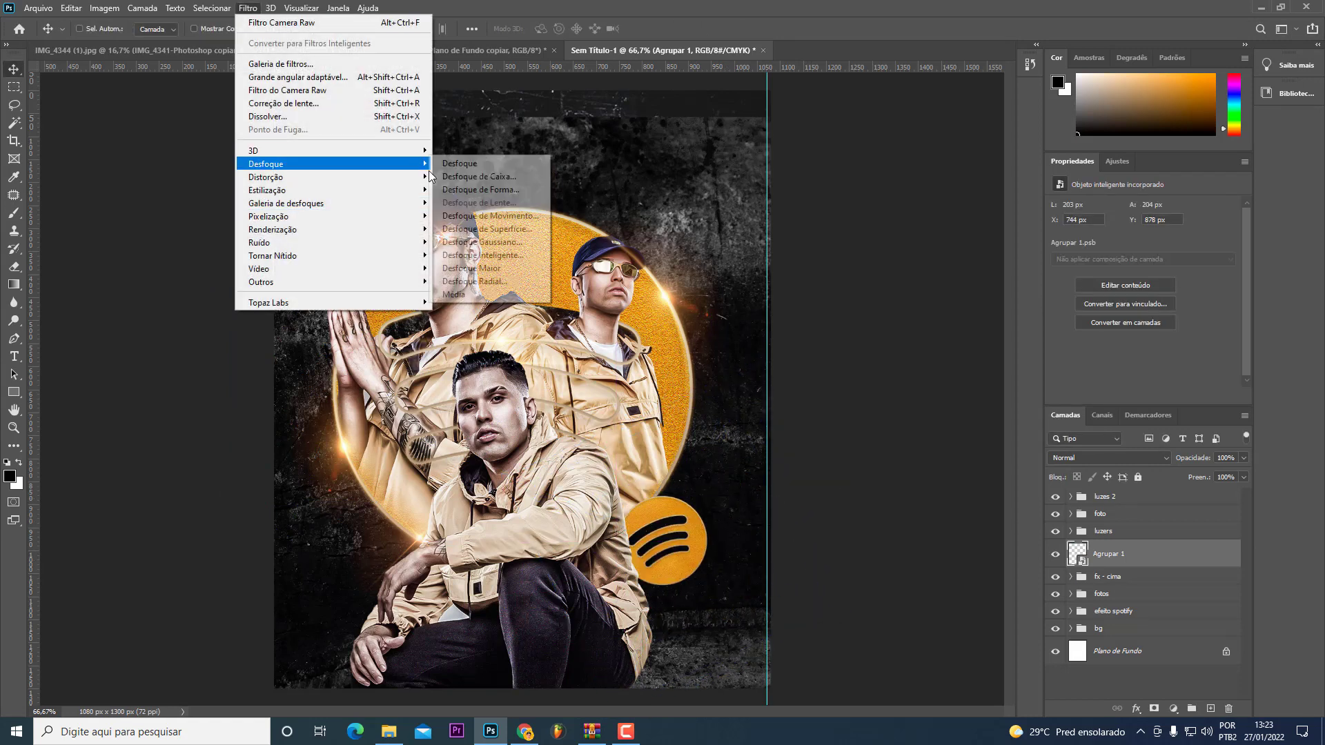
click(503, 245)
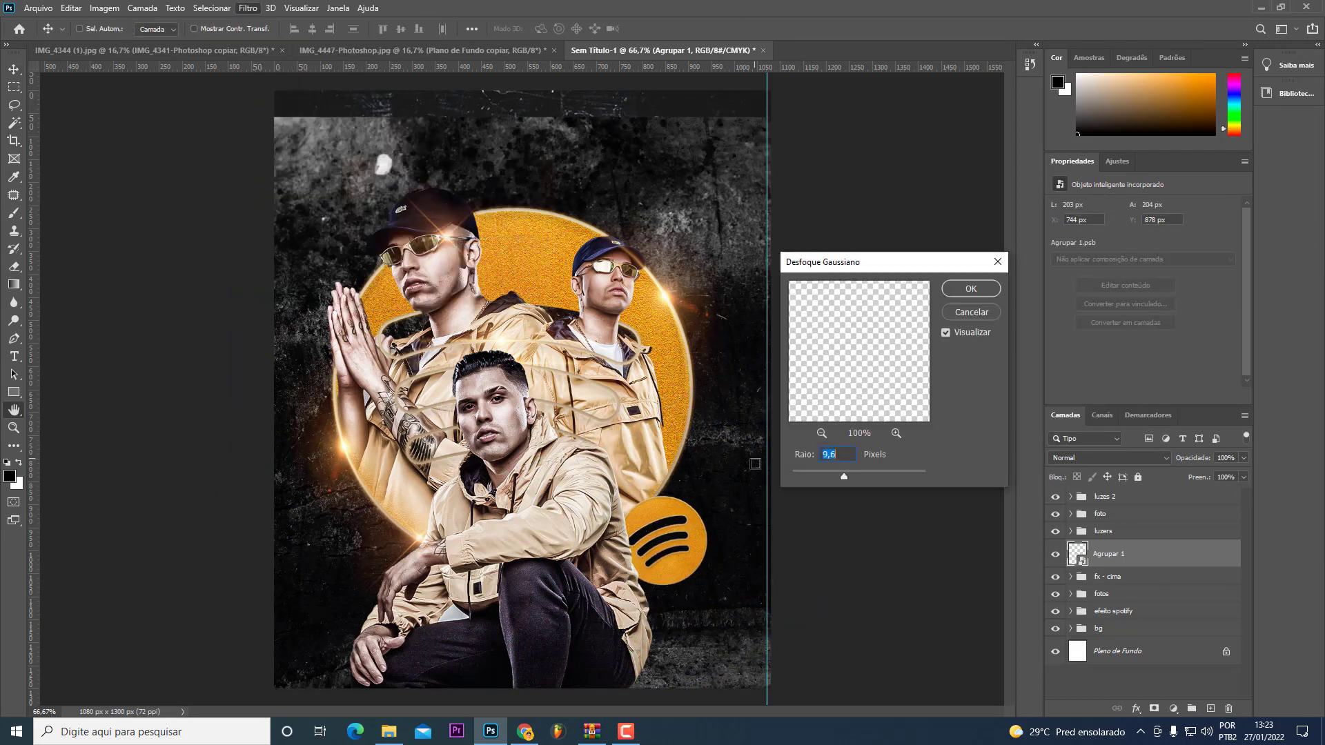
click(813, 475)
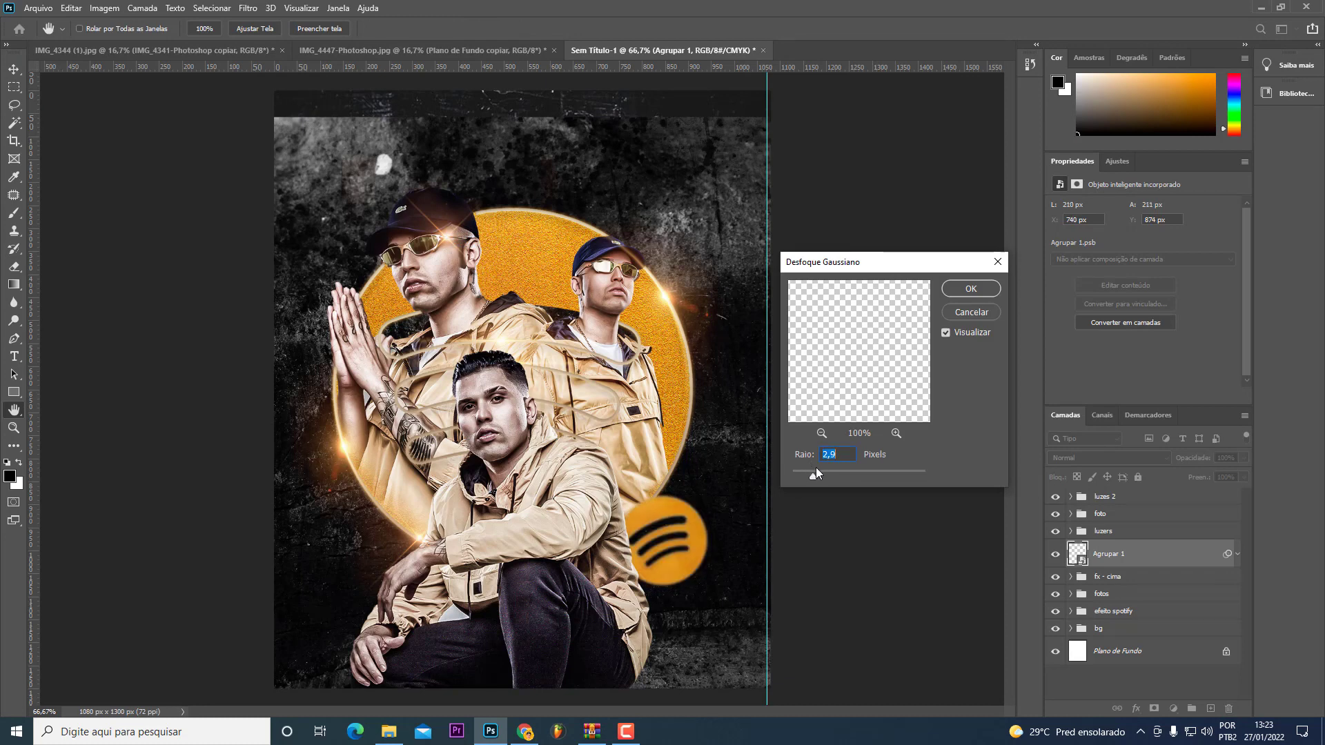
key(Return)
mouse_move(673, 679)
mouse_down()
mouse_move(711, 400)
mouse_move(388, 278)
mouse_up()
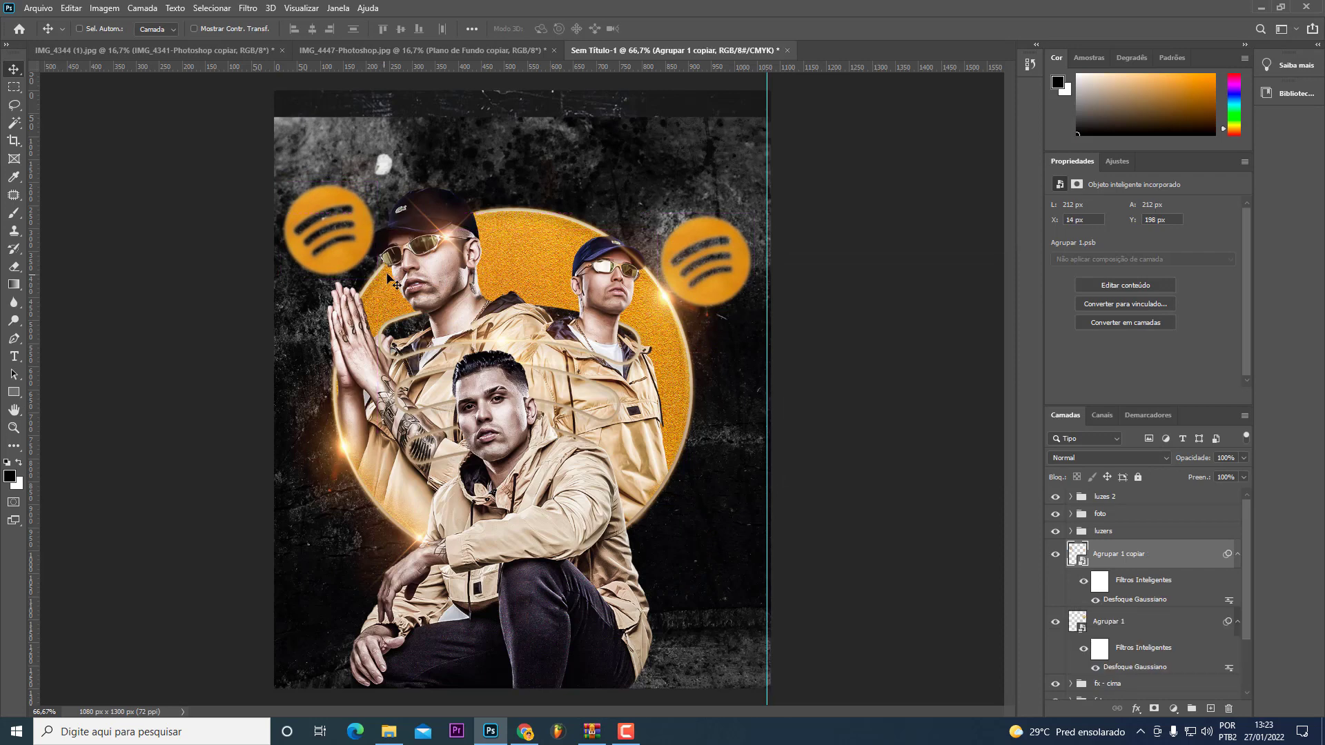
Step: Apply Motion Blur (angle 14, distance 24) and move the logo down the left side
click(248, 8)
click(483, 220)
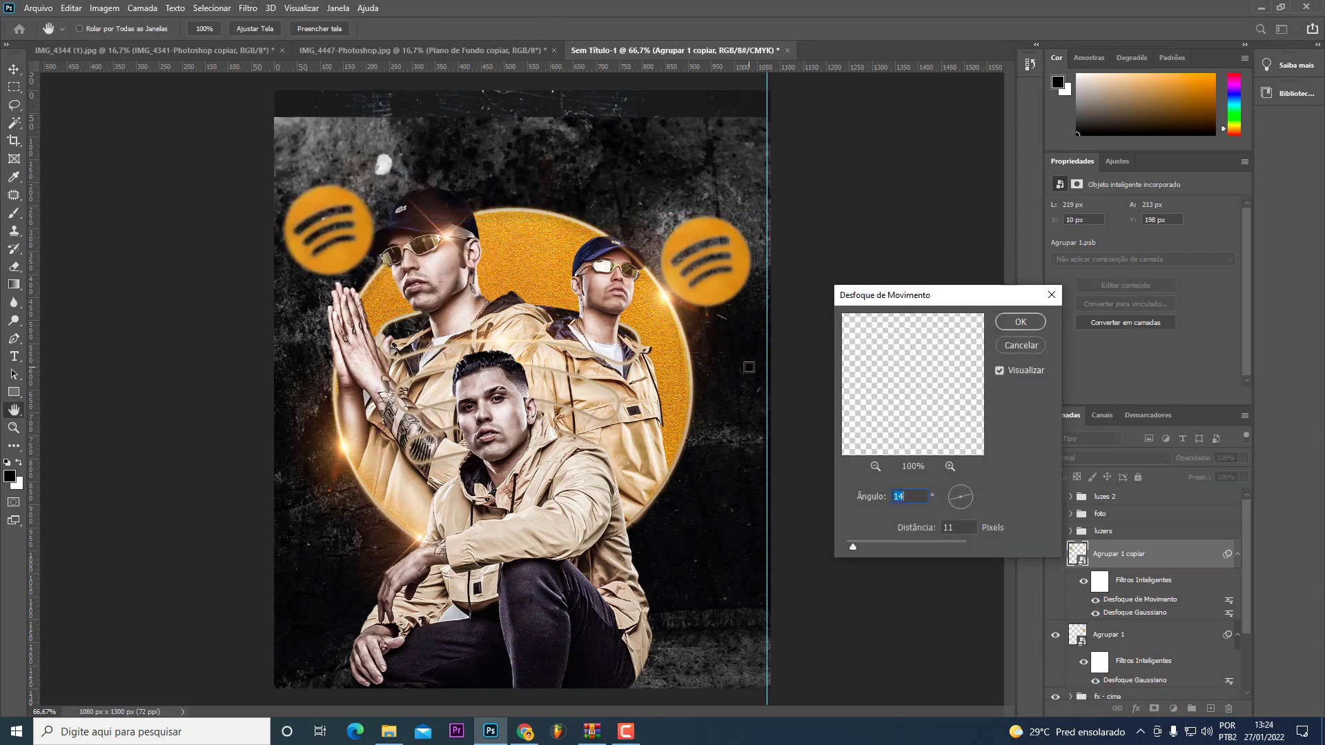
click(861, 546)
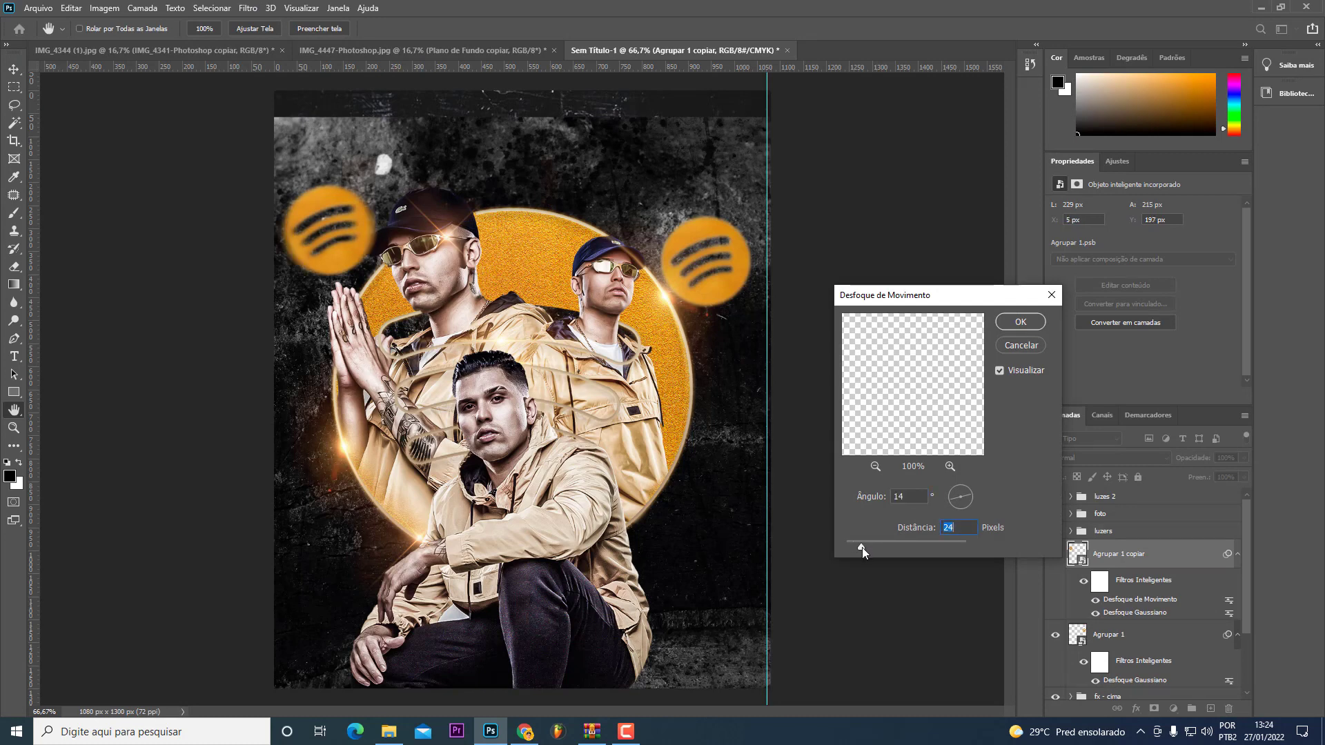
key(Return)
key(v)
drag(329, 469, 334, 594)
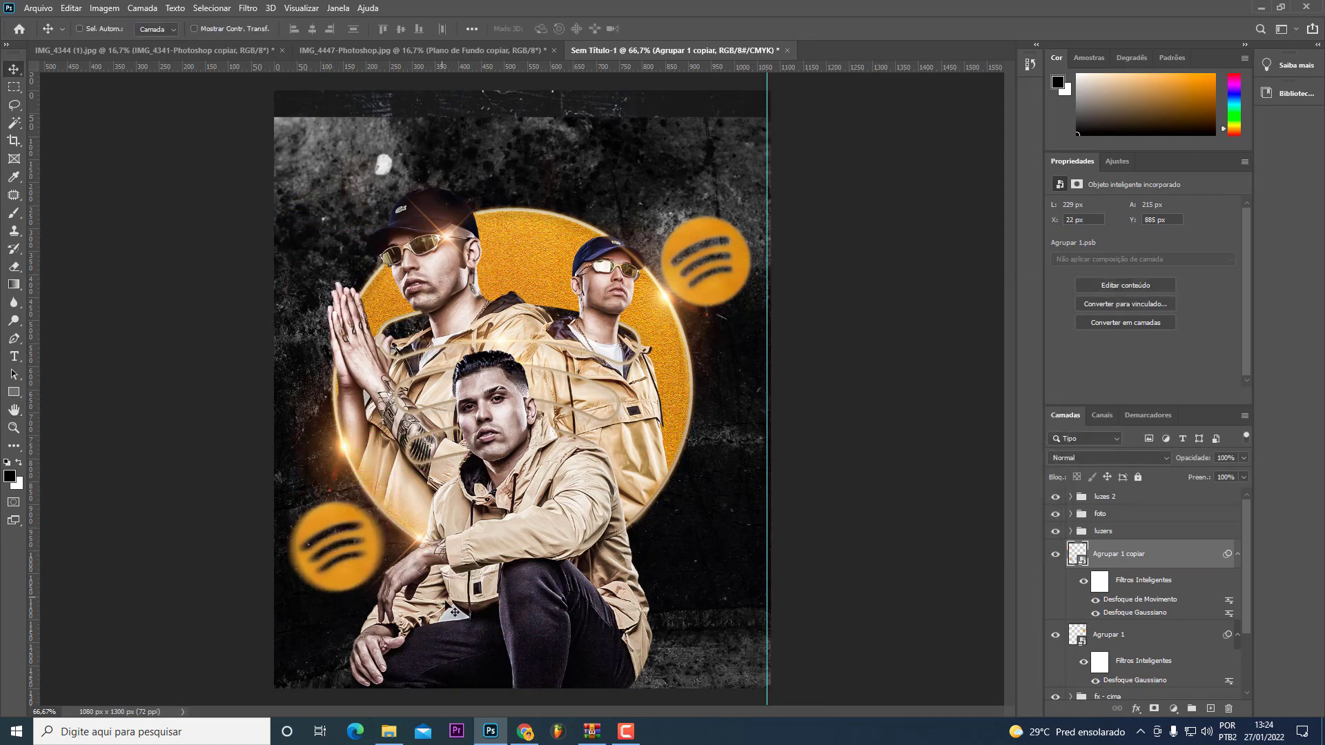
Step: Remove an extra logo duplicate and select the fx - cima group in the layers panel
mouse_move(417, 598)
mouse_down()
mouse_move(394, 249)
mouse_move(445, 422)
mouse_move(508, 563)
mouse_up()
key(Delete)
scroll(1069, 545, down, 1)
scroll(1080, 566, down, 1)
scroll(1090, 587, down, 1)
scroll(1104, 610, down, 1)
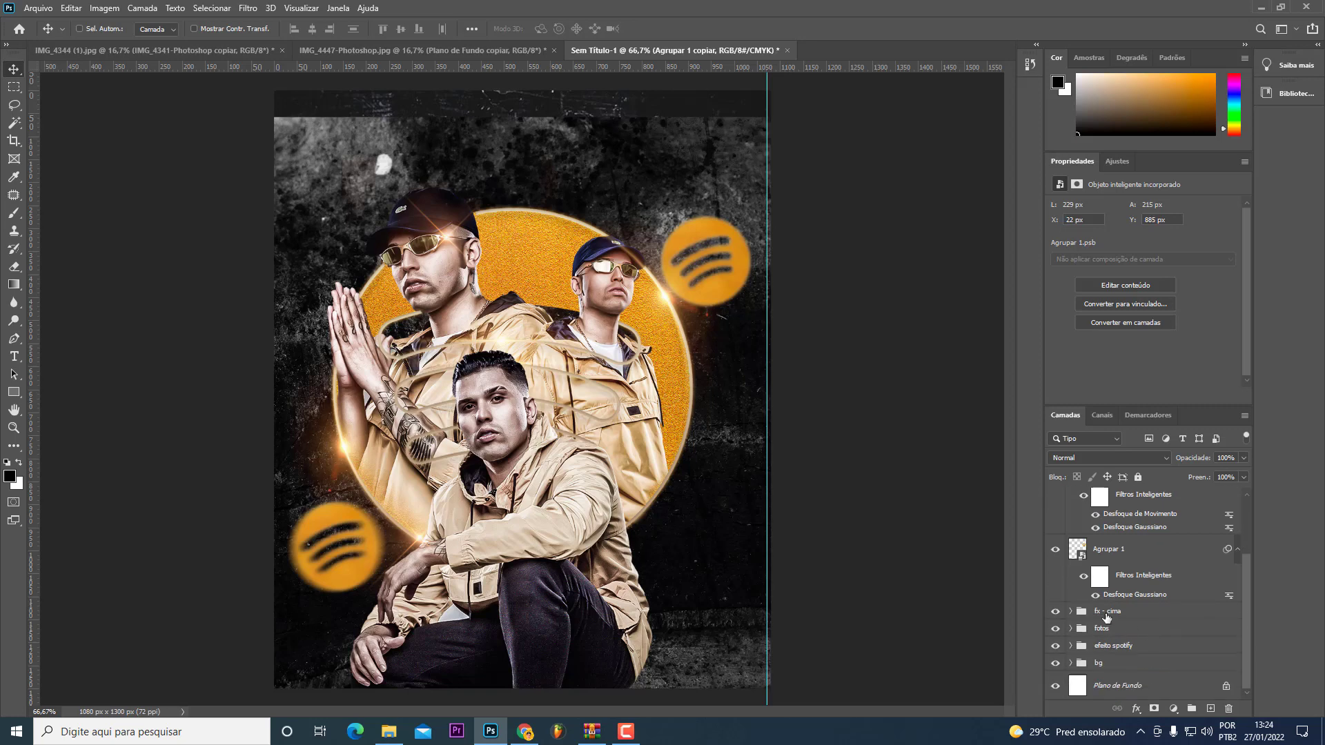
click(1104, 615)
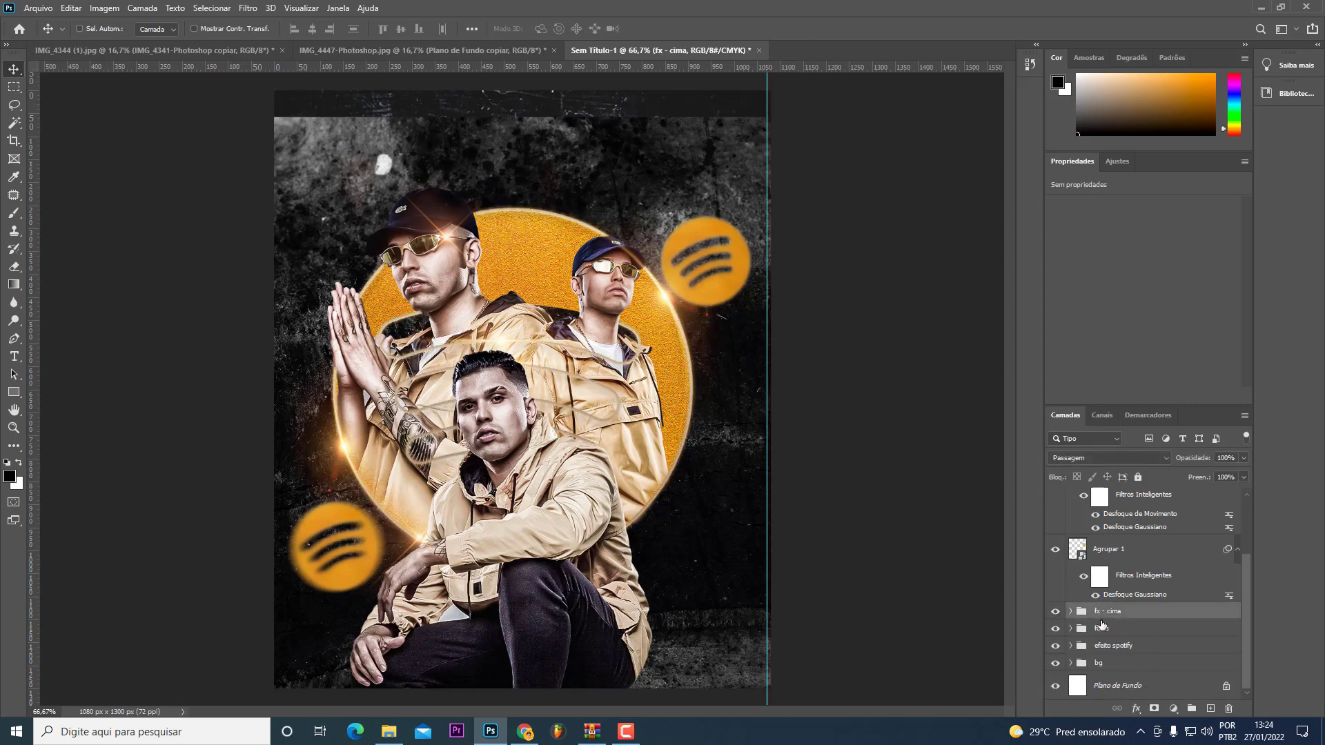
Step: Set the 49097 copiar drop shadow opacity to 75%, then select the luzes 2 group
click(1070, 613)
scroll(1146, 656, down, 1)
click(1149, 673)
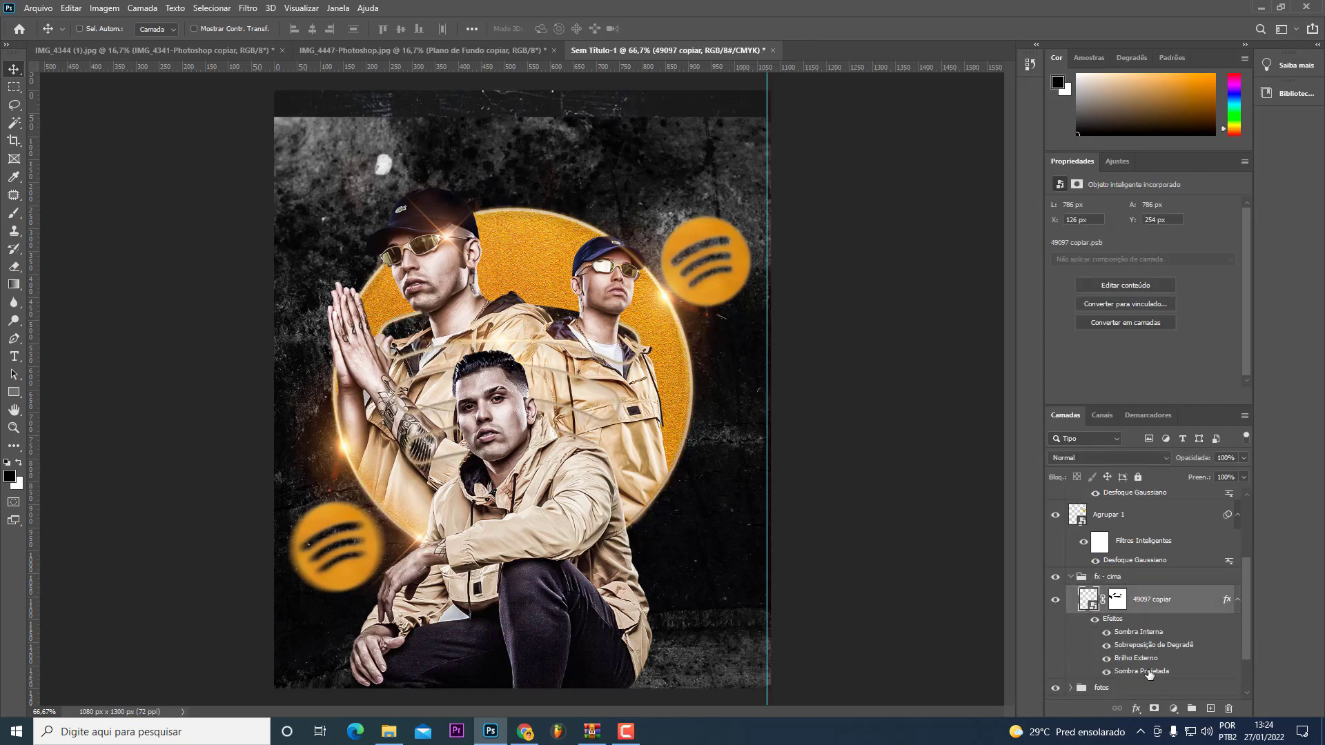
double_click(1141, 671)
drag(1013, 361, 1035, 365)
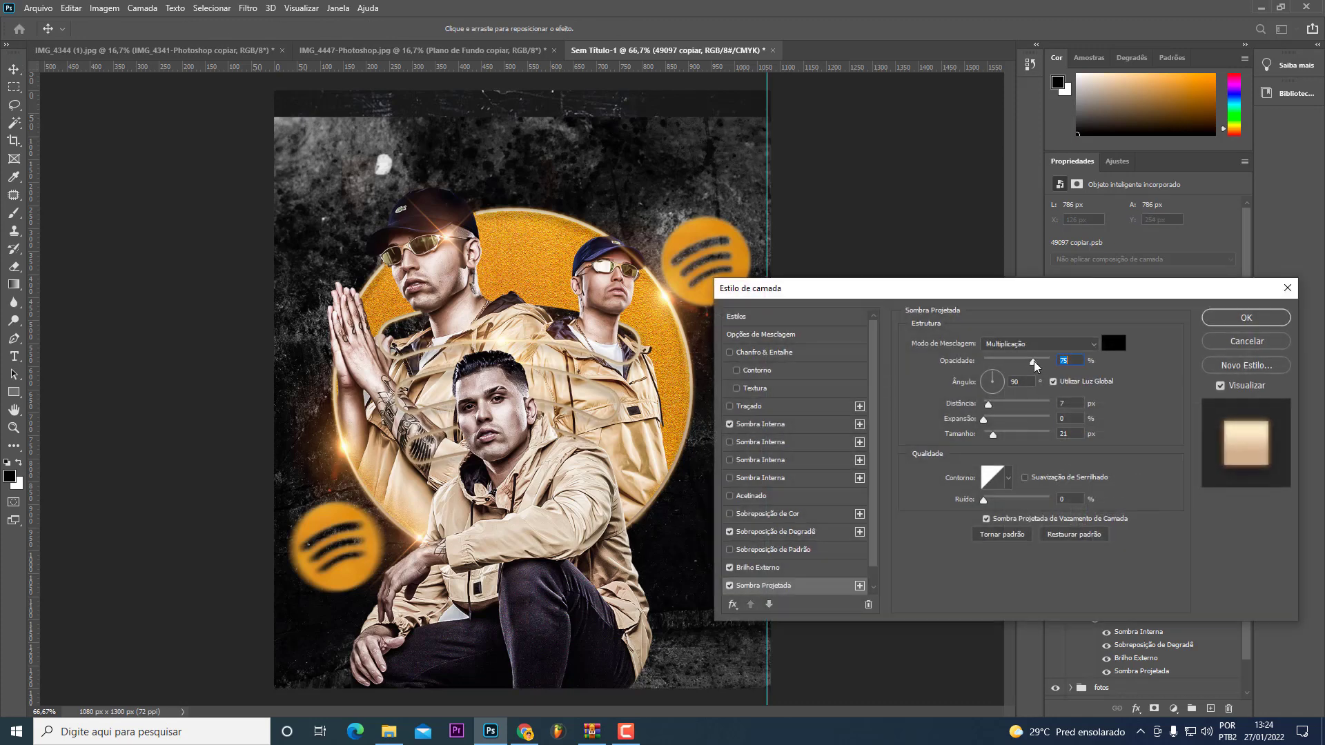
key(Return)
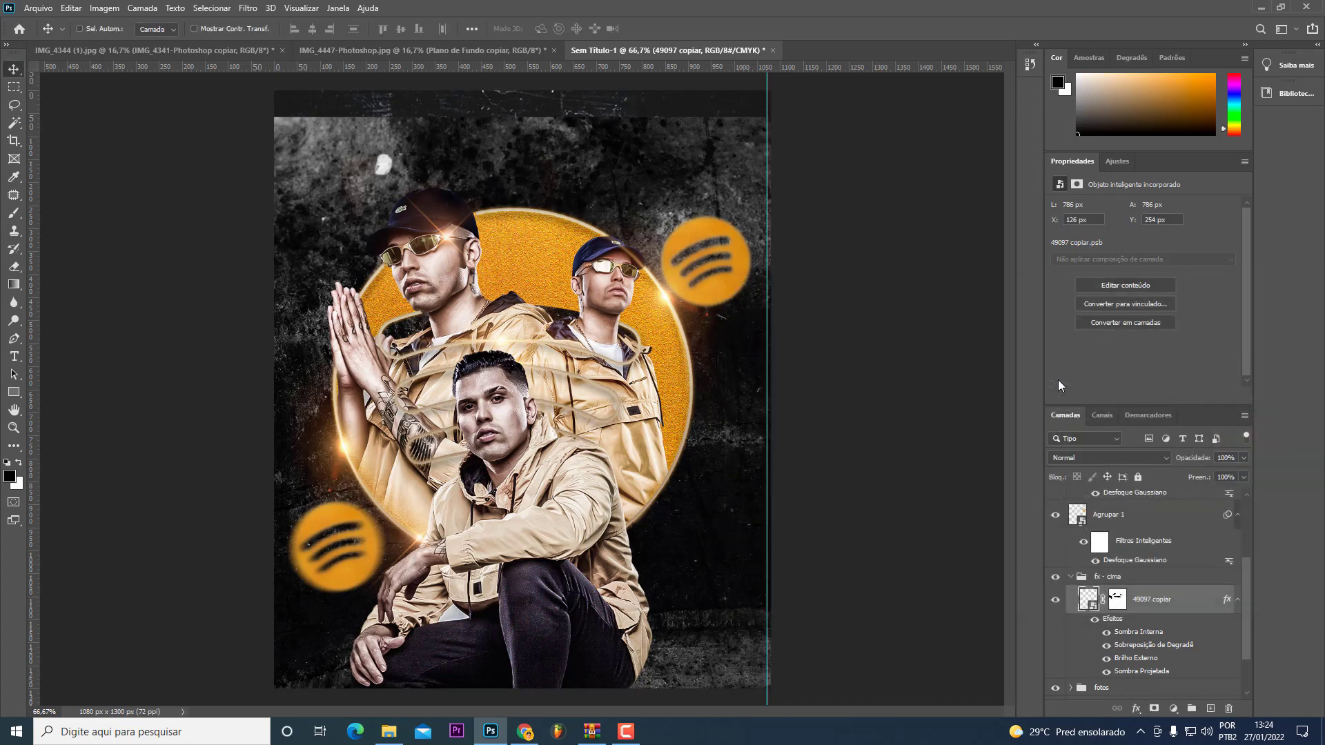
scroll(1090, 583, up, 2)
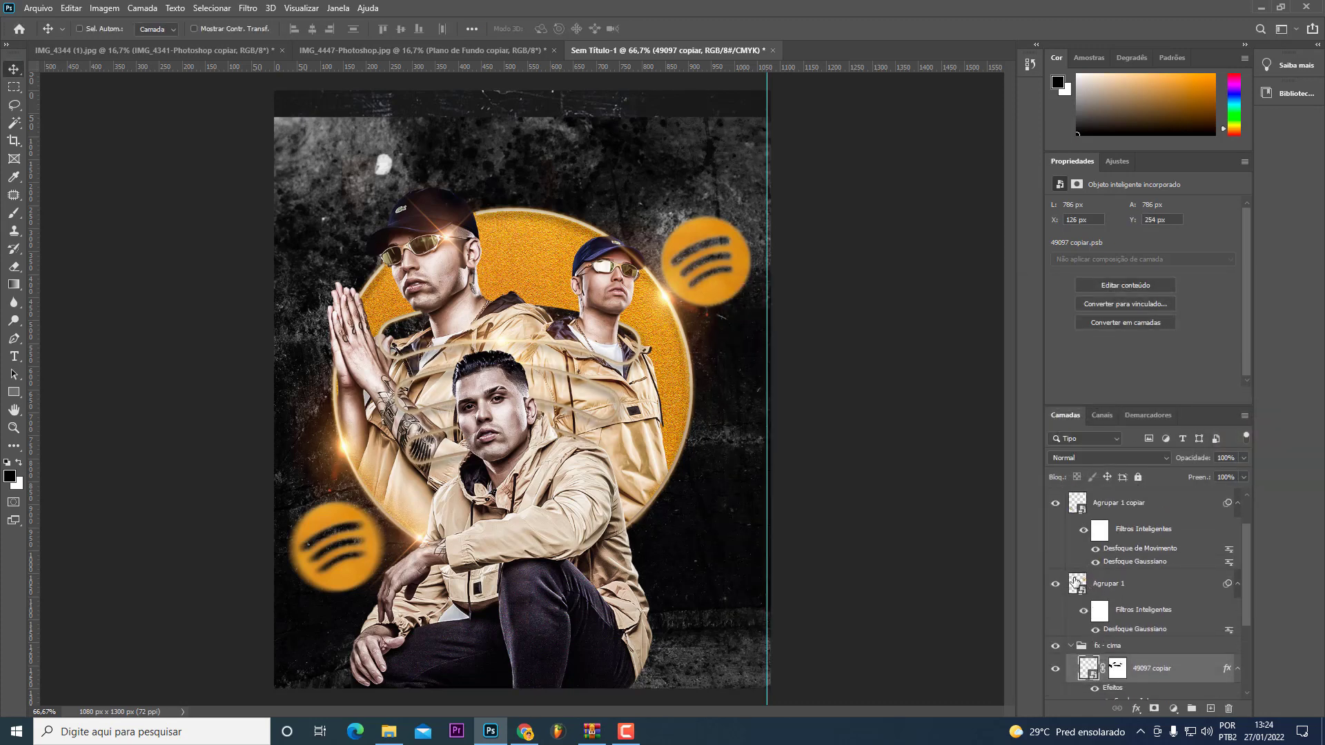
click(1075, 645)
scroll(1170, 638, up, 2)
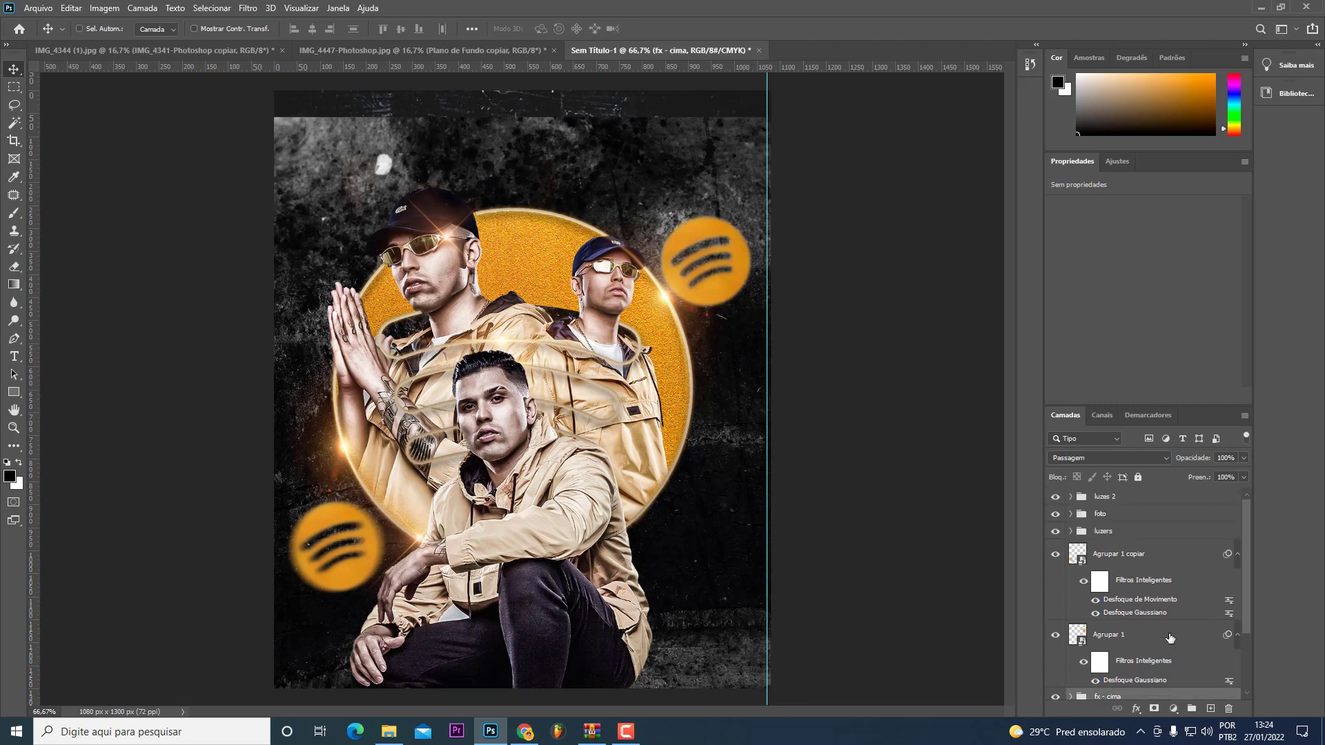
click(1142, 502)
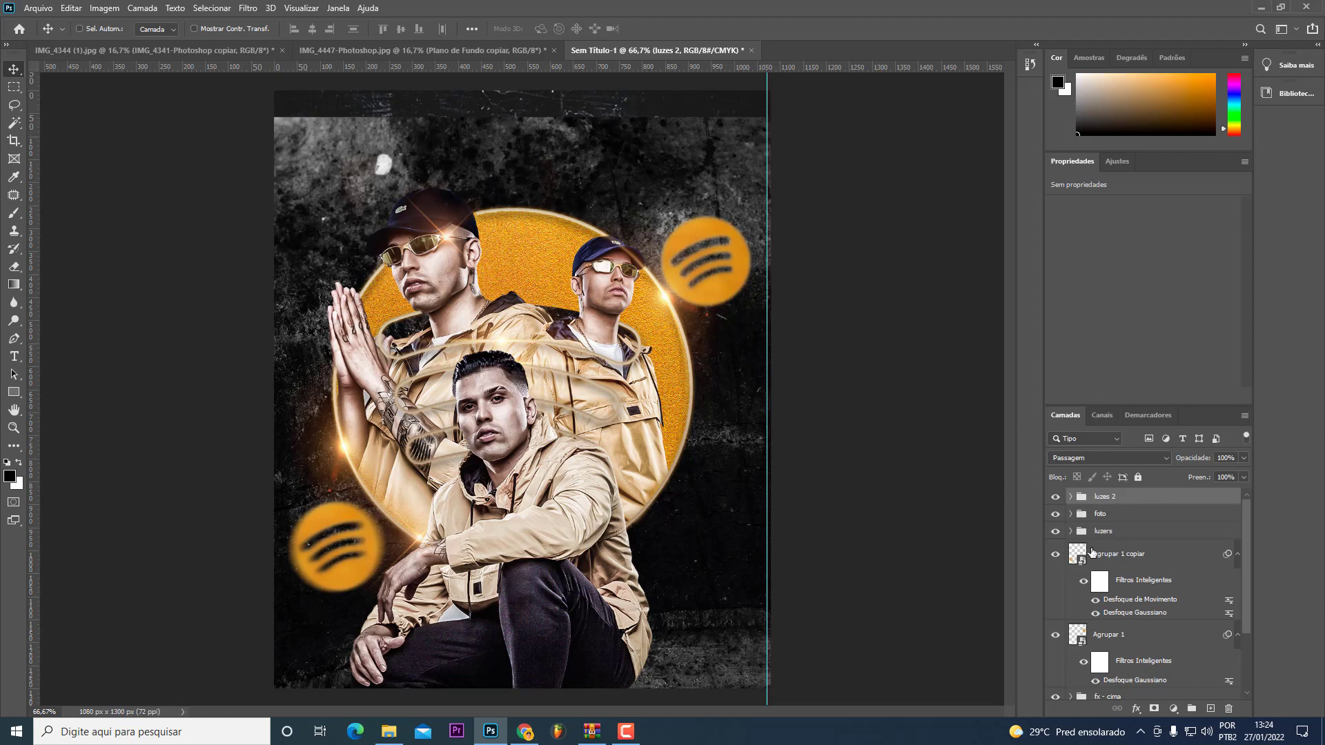
Step: Show luzers, expand luzes 2, and toggle the flare layers to locate the cap glare
scroll(1091, 552, down, 2)
scroll(1091, 573, down, 2)
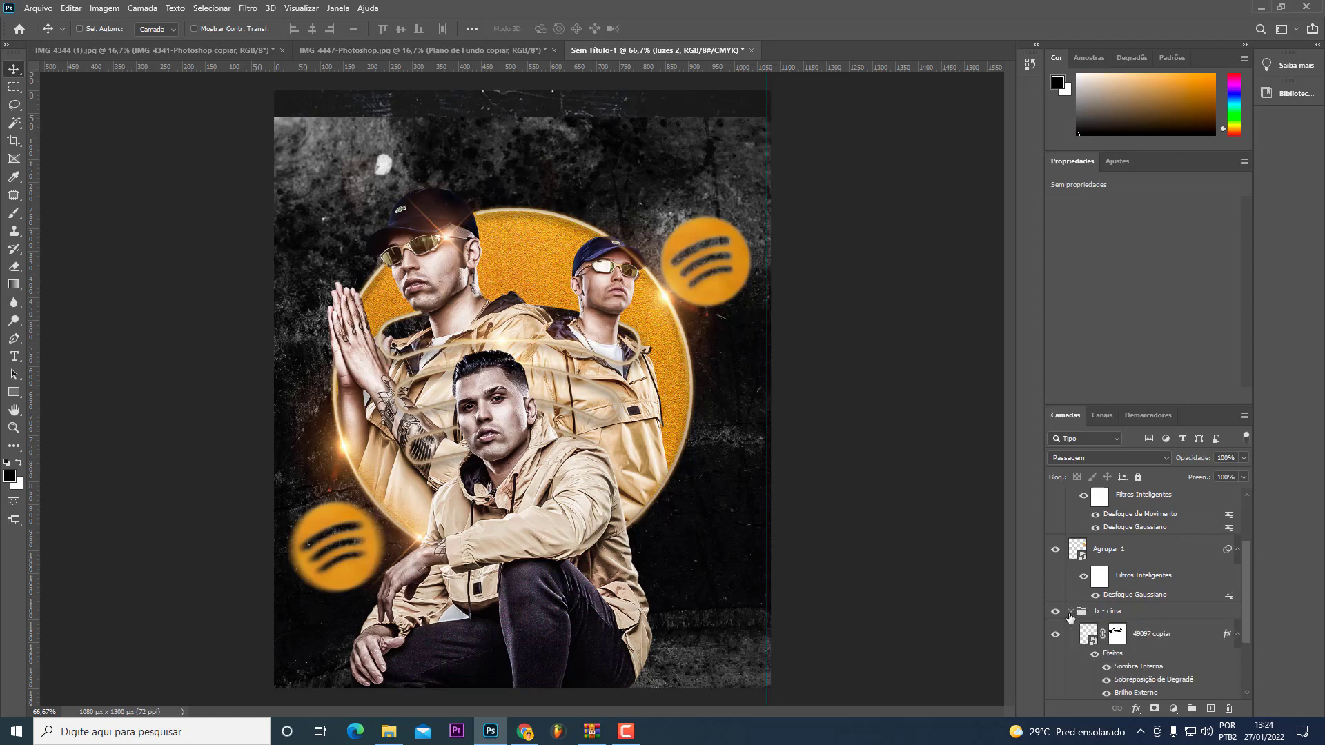
scroll(1073, 609, up, 3)
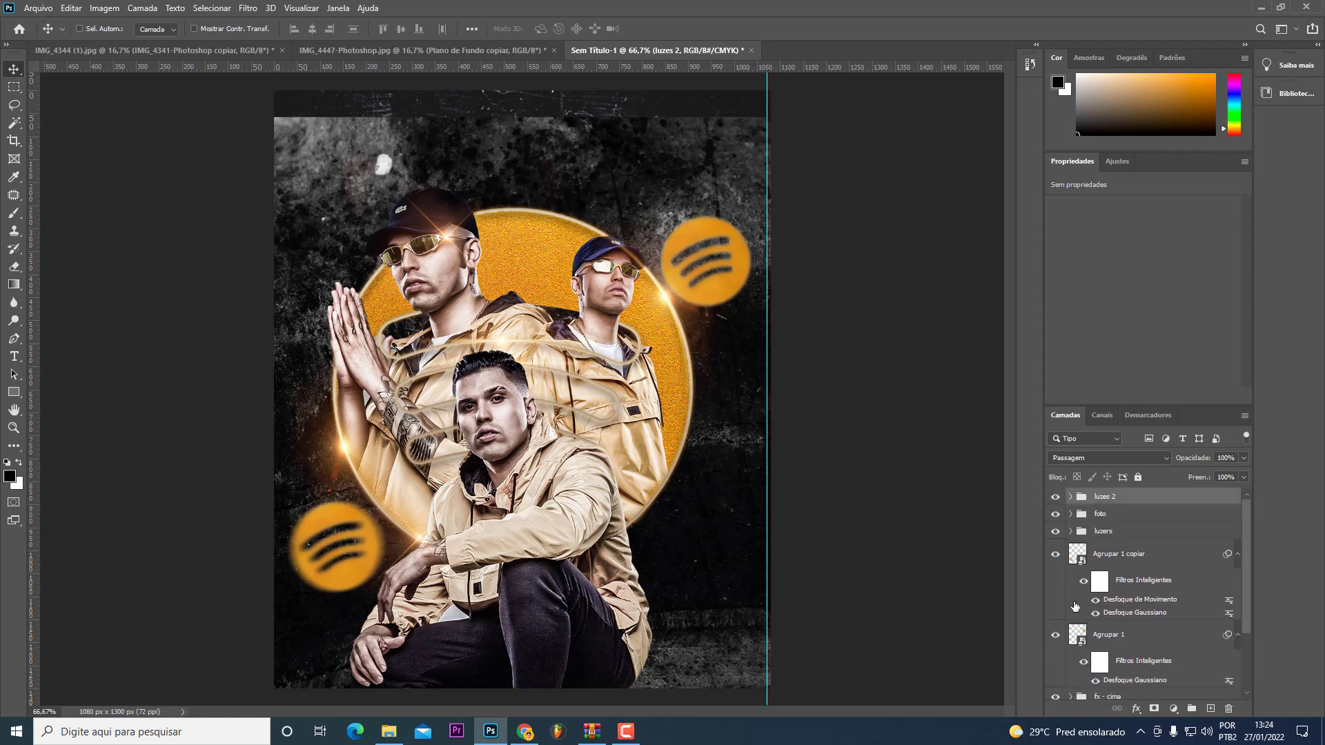
click(1056, 532)
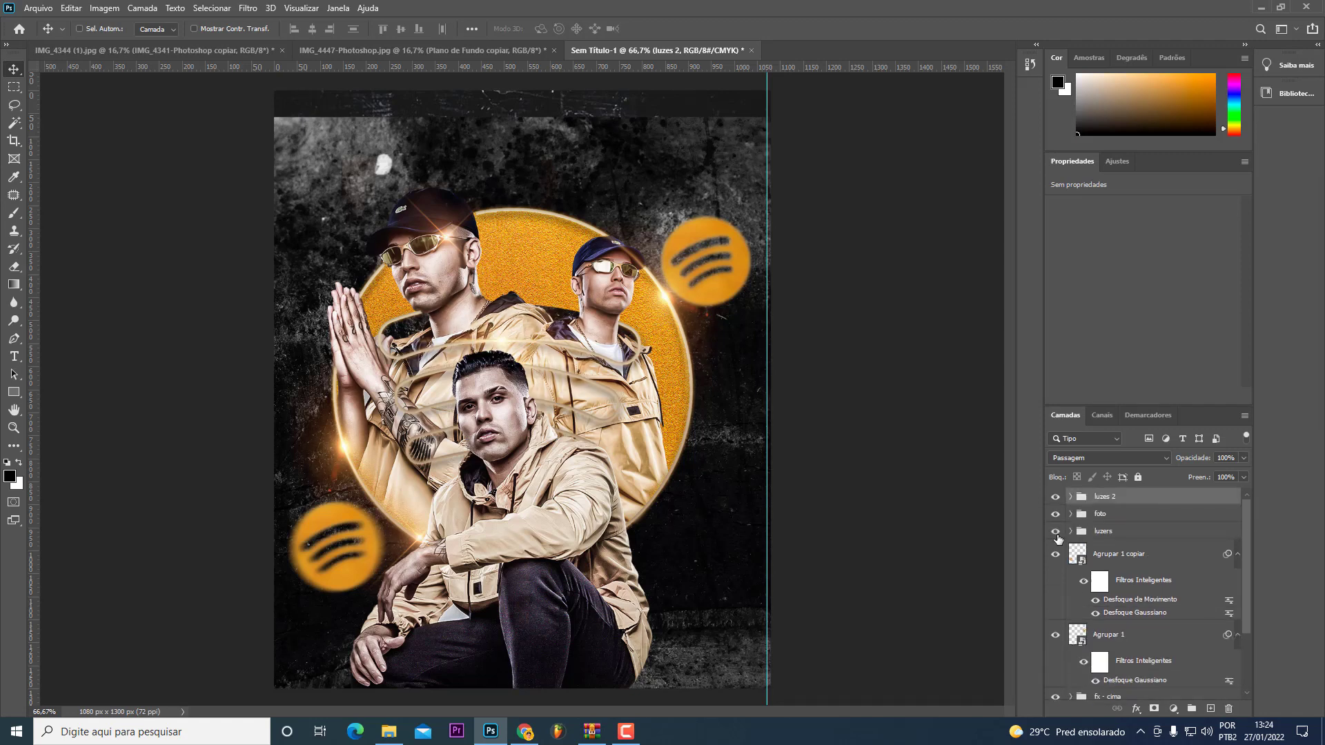
click(1070, 497)
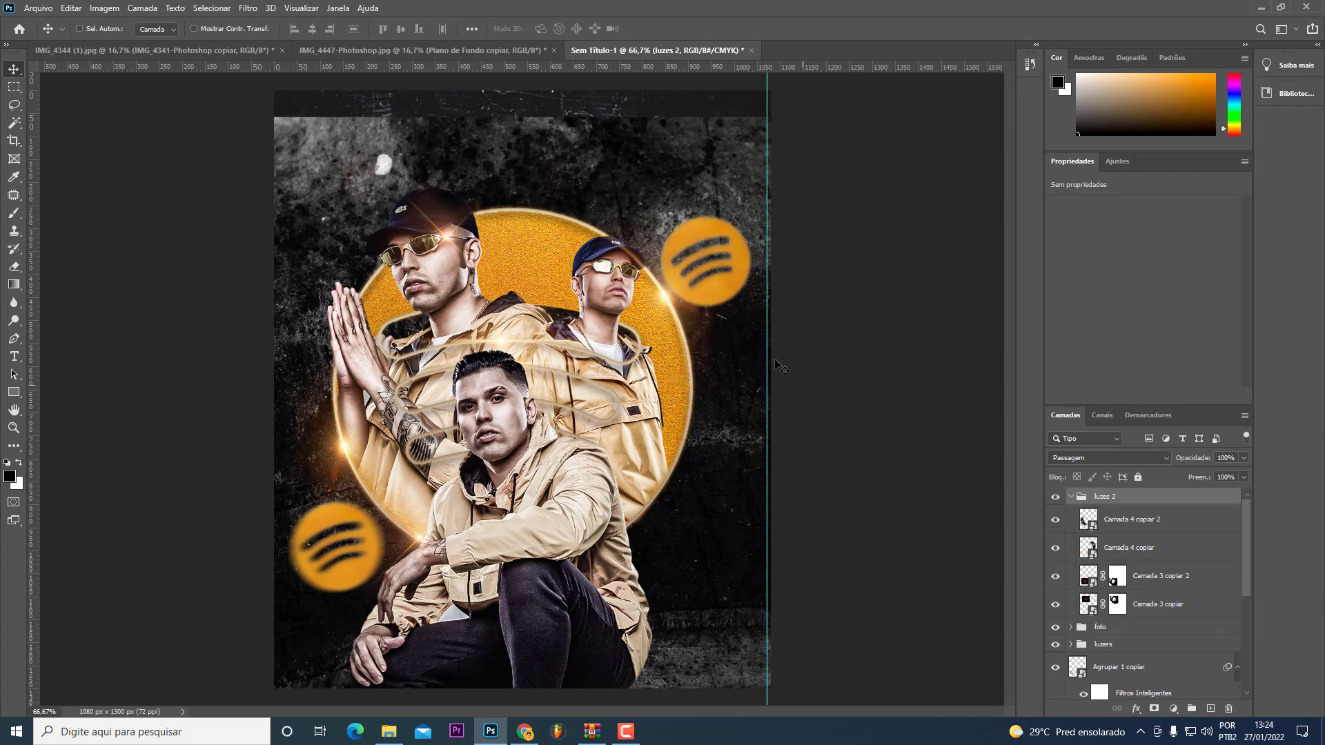
click(1069, 548)
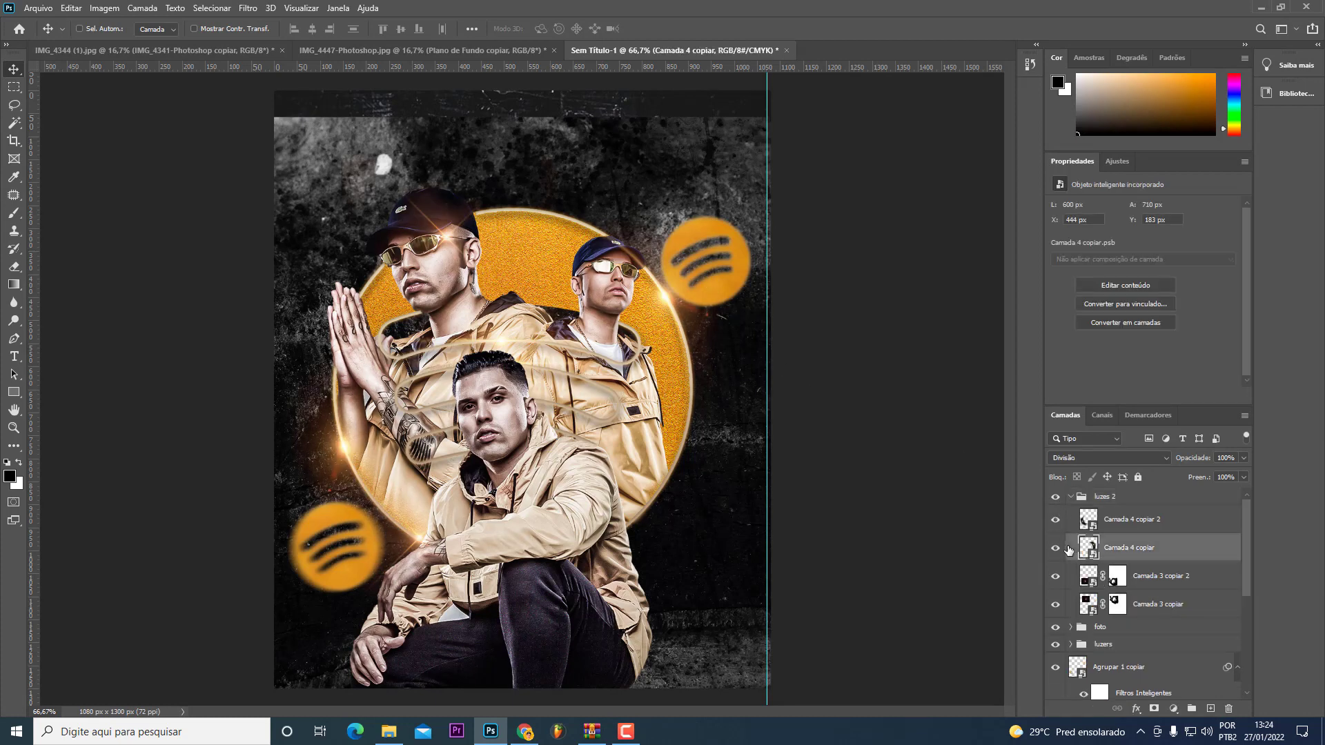
key(Escape)
click(1055, 604)
click(1055, 605)
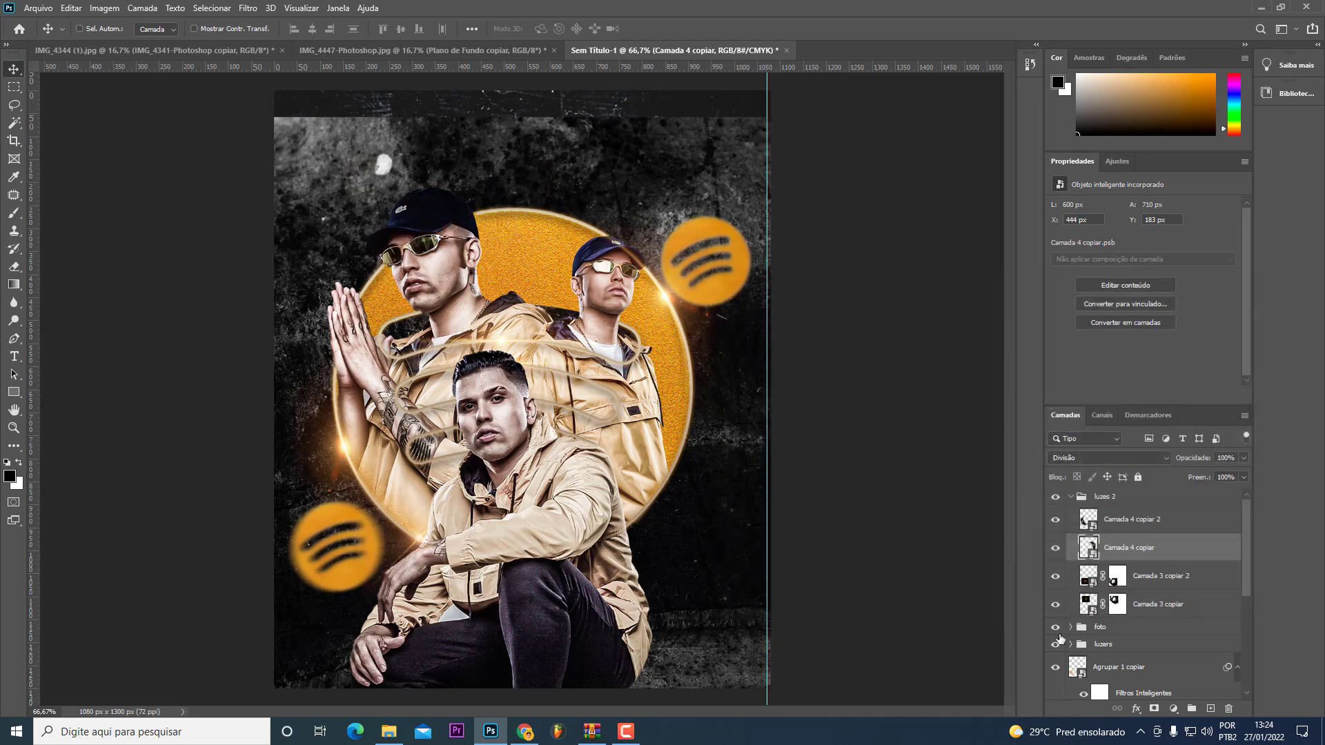
click(1055, 627)
click(1055, 627)
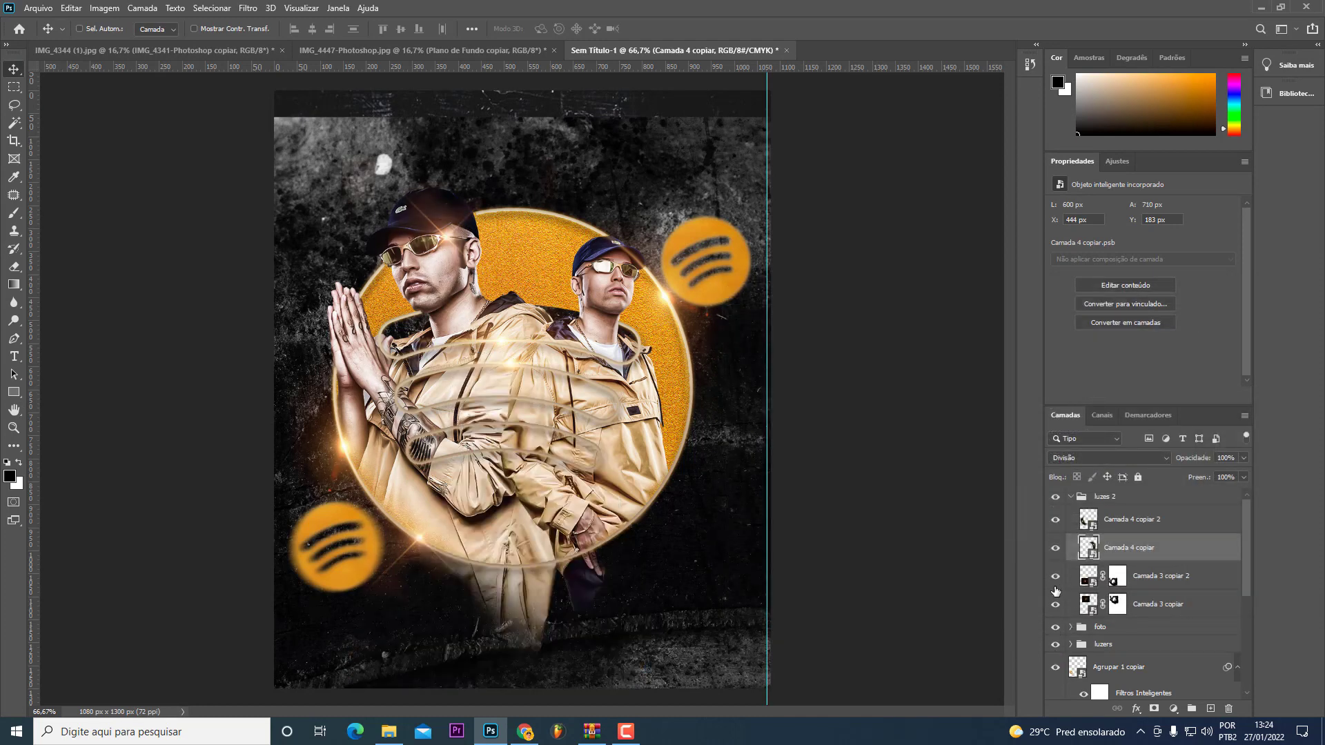
click(1055, 519)
click(1055, 497)
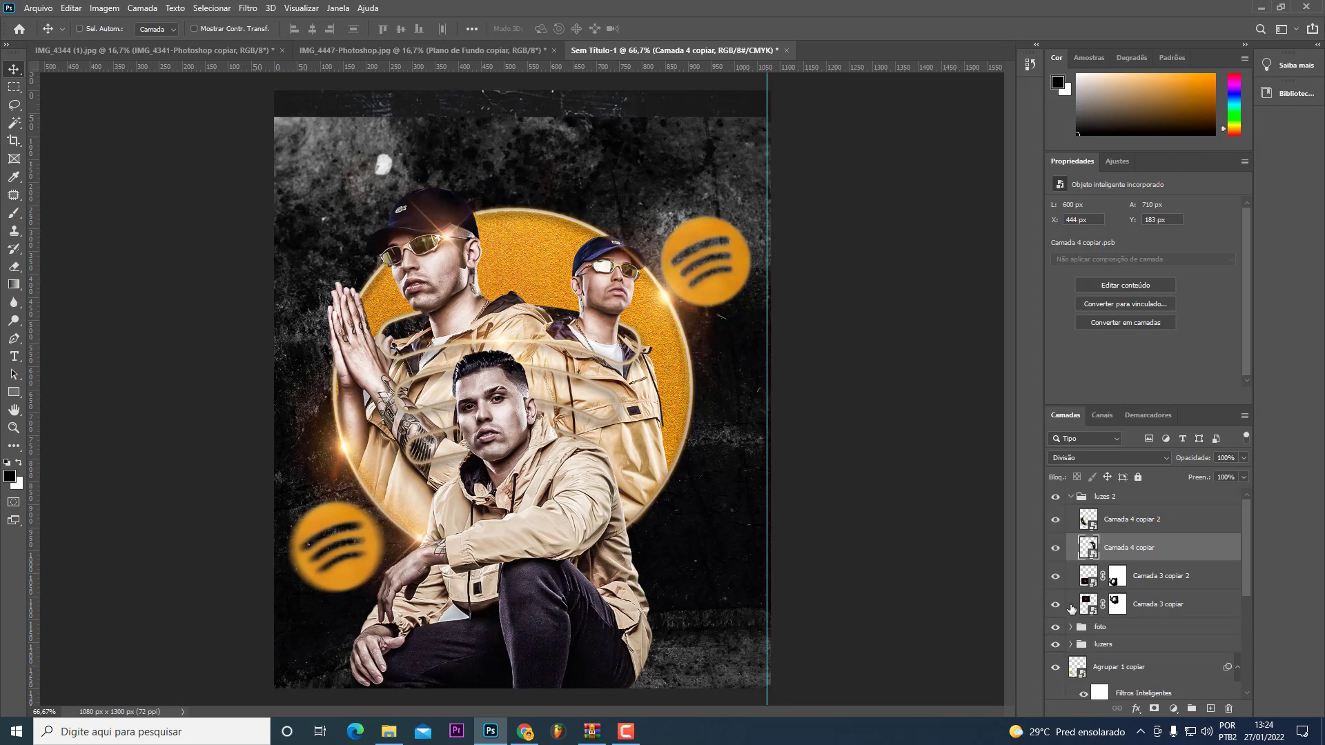
click(1055, 583)
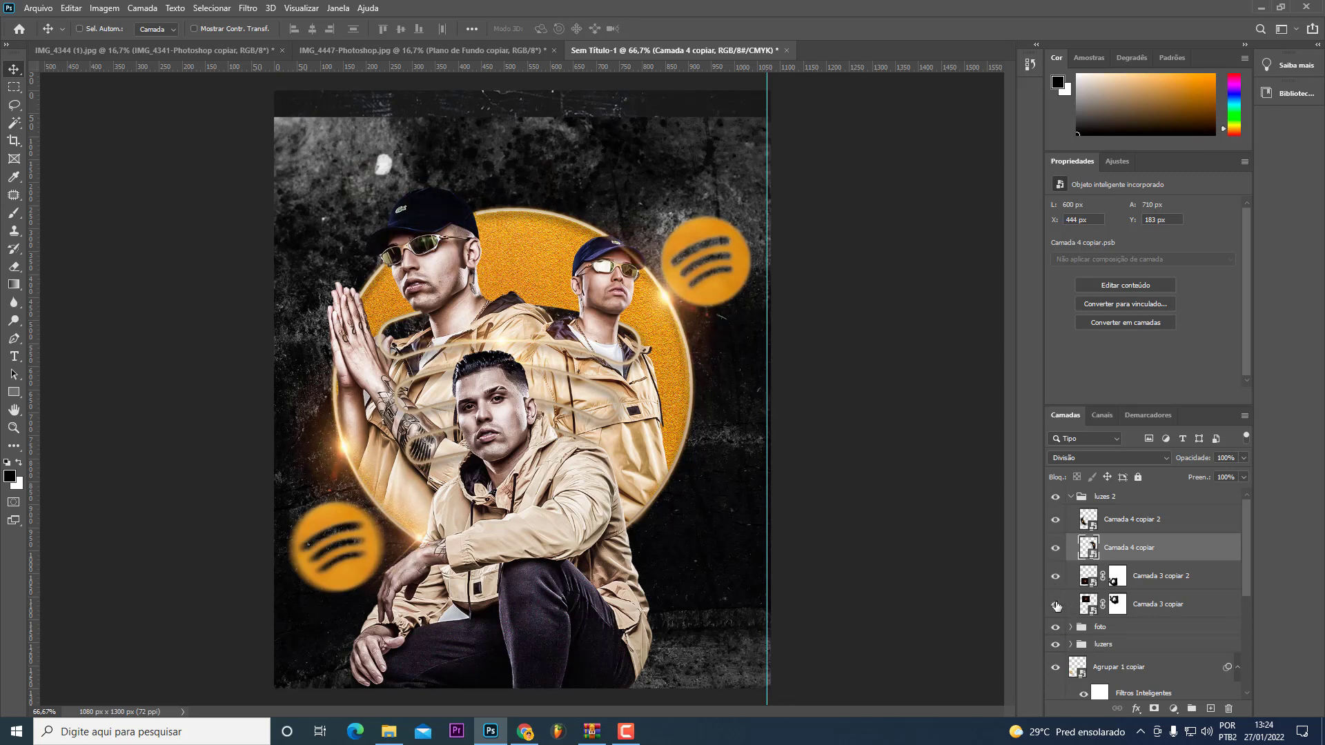
click(1055, 548)
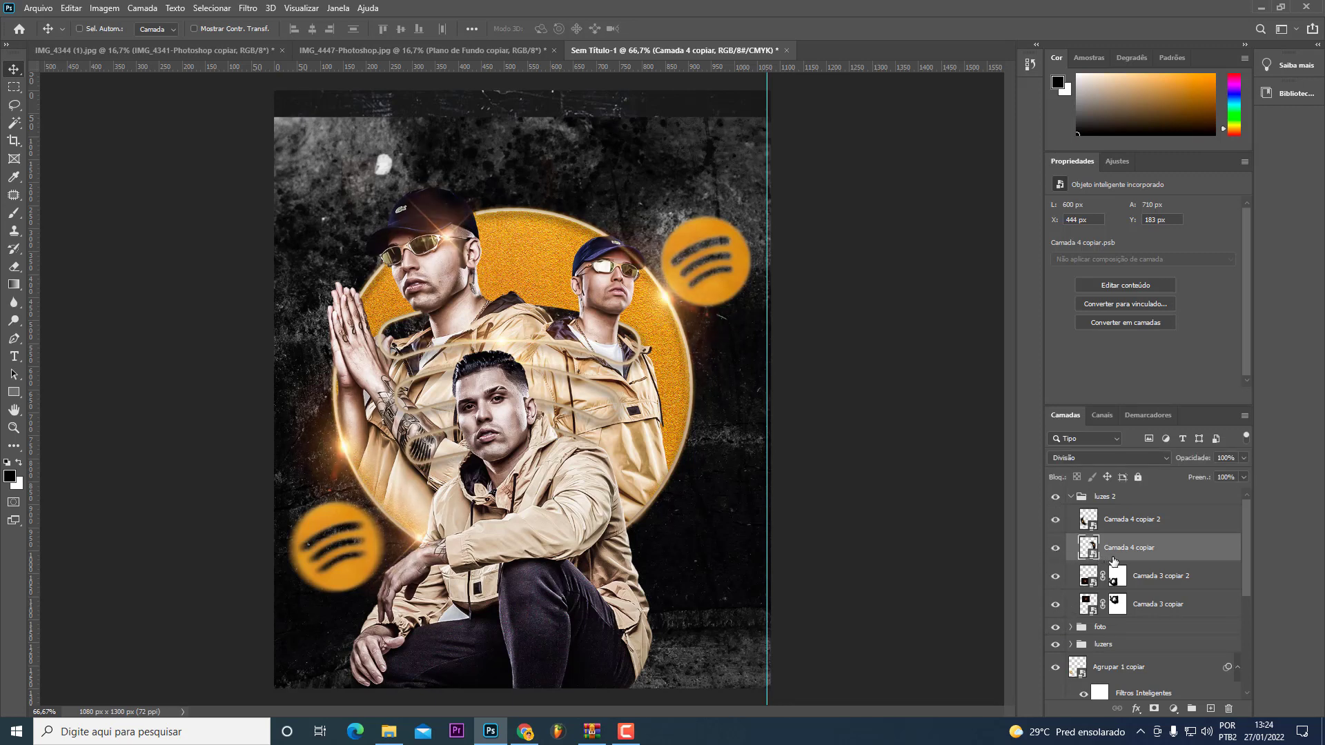
Step: Mask Camada 4 copiar and erase the glare from the right man's cap
click(1154, 708)
key(e)
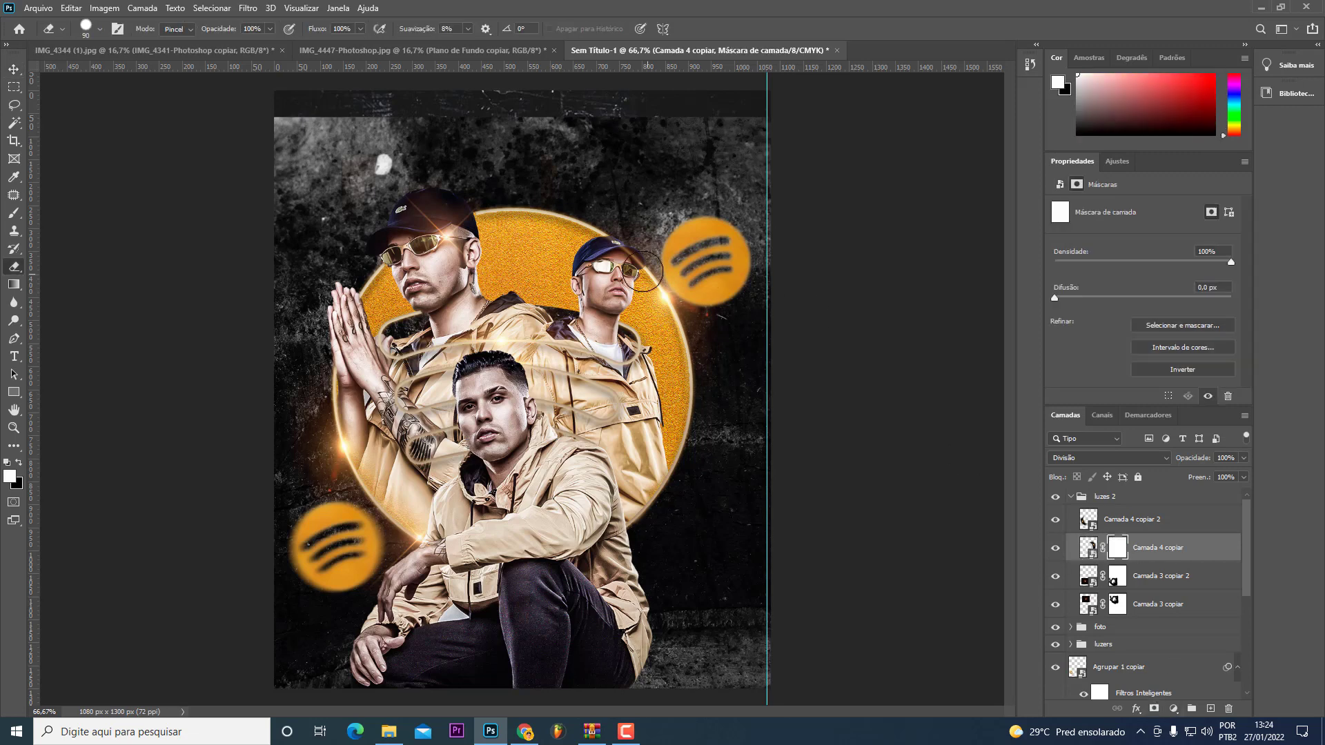
drag(633, 257, 625, 252)
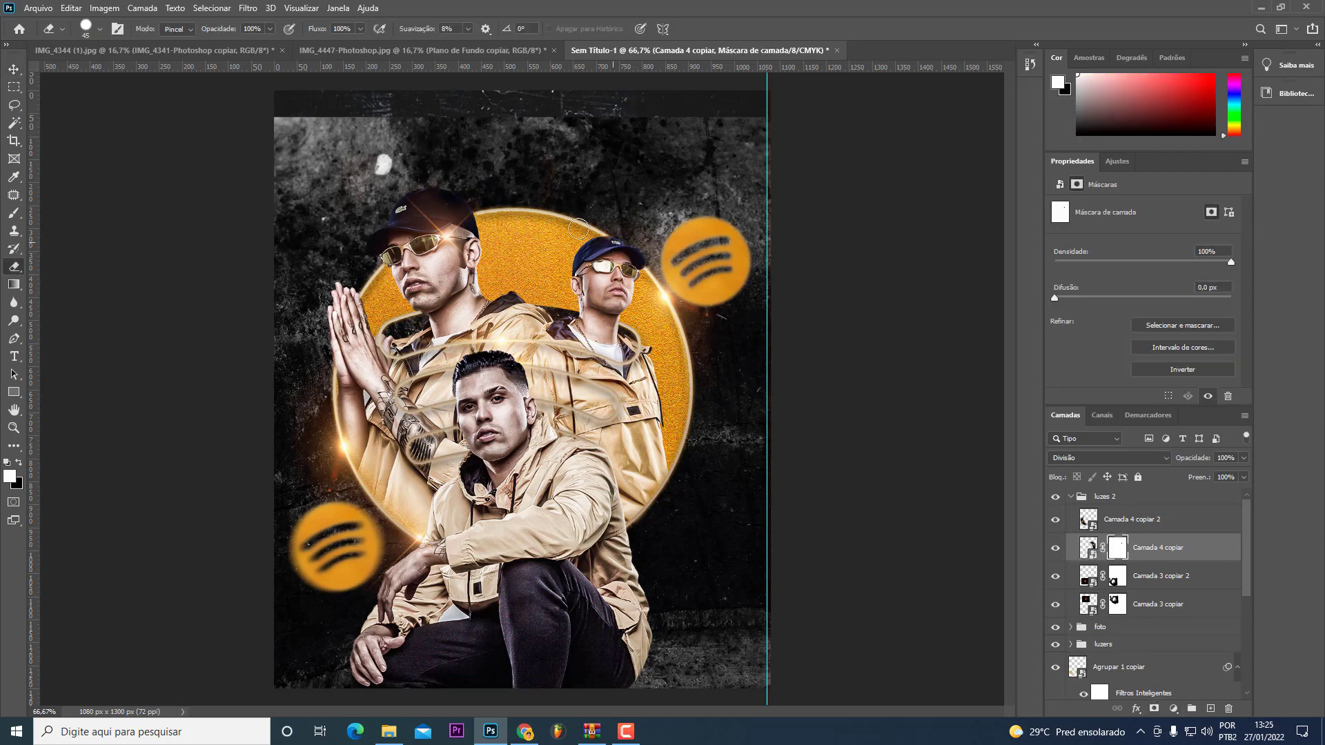
key(v)
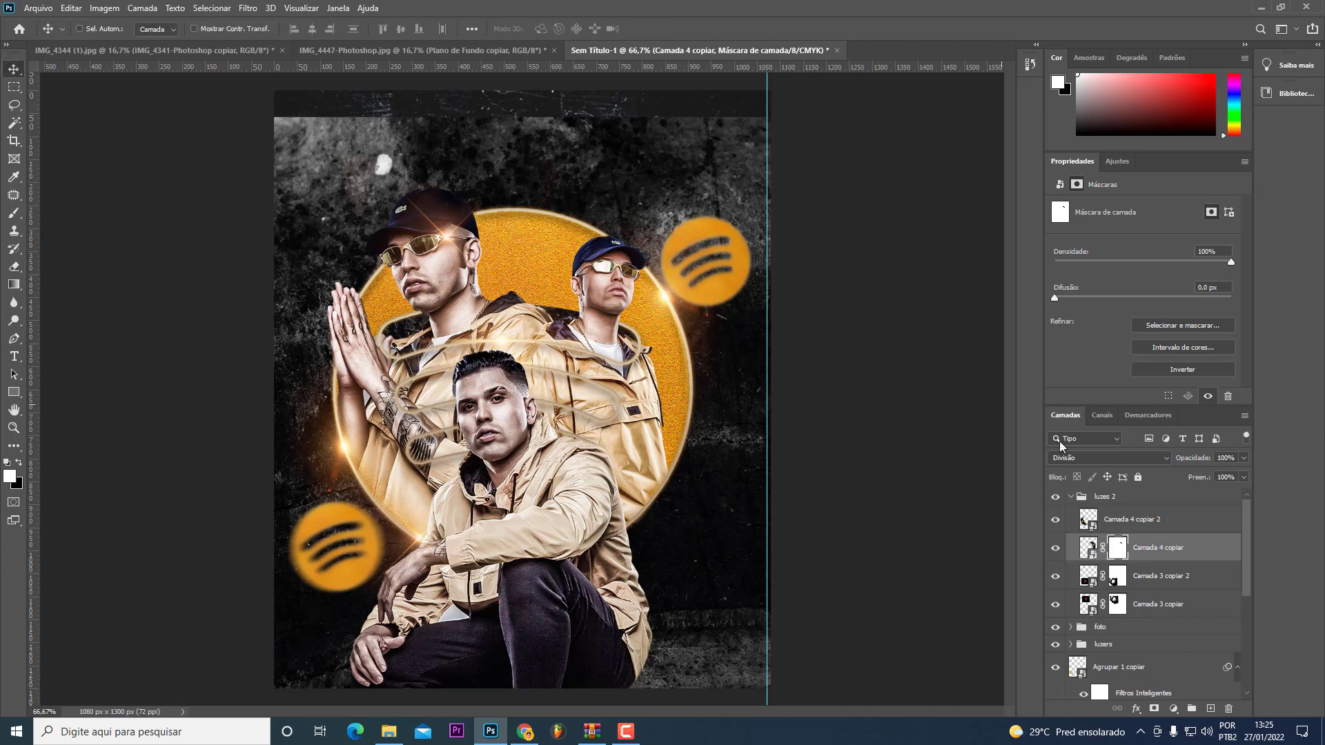
click(1070, 497)
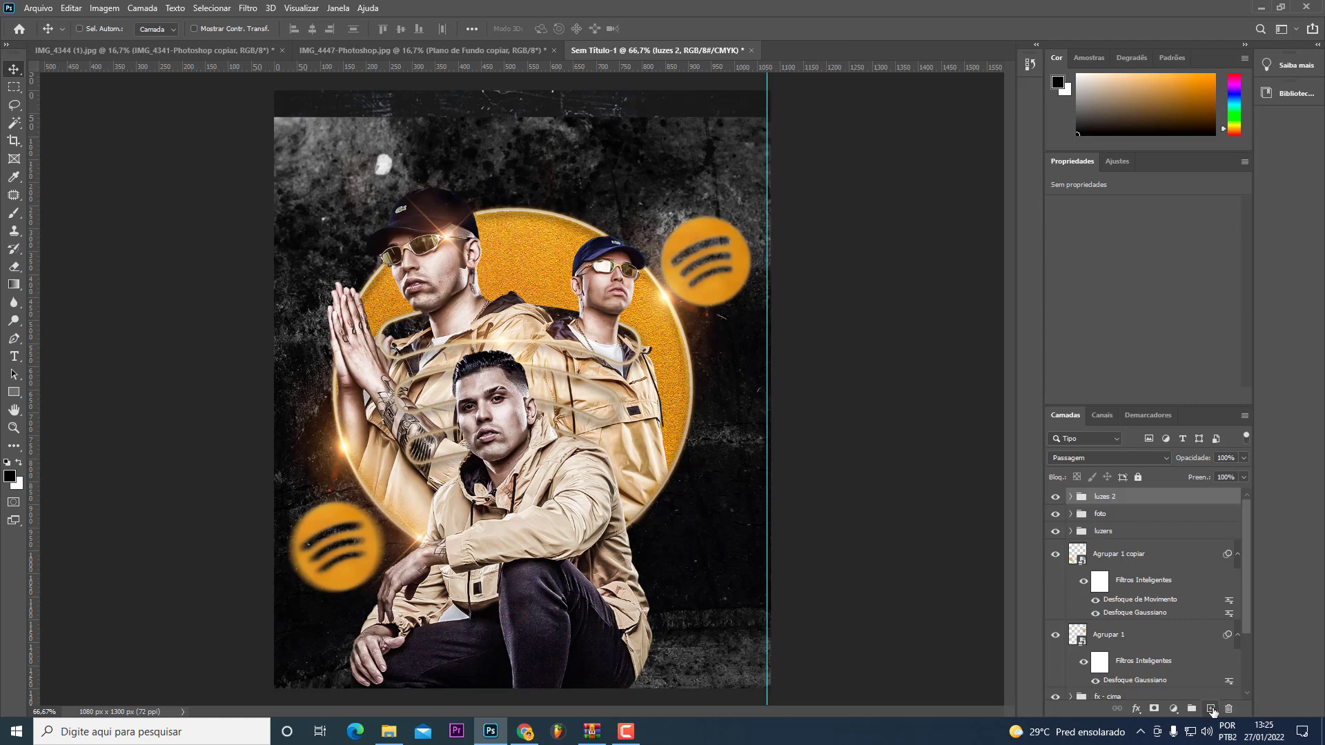
Step: Add a new layer and paint an orange, then pale cream, glow over the front figures
click(1211, 709)
key(b)
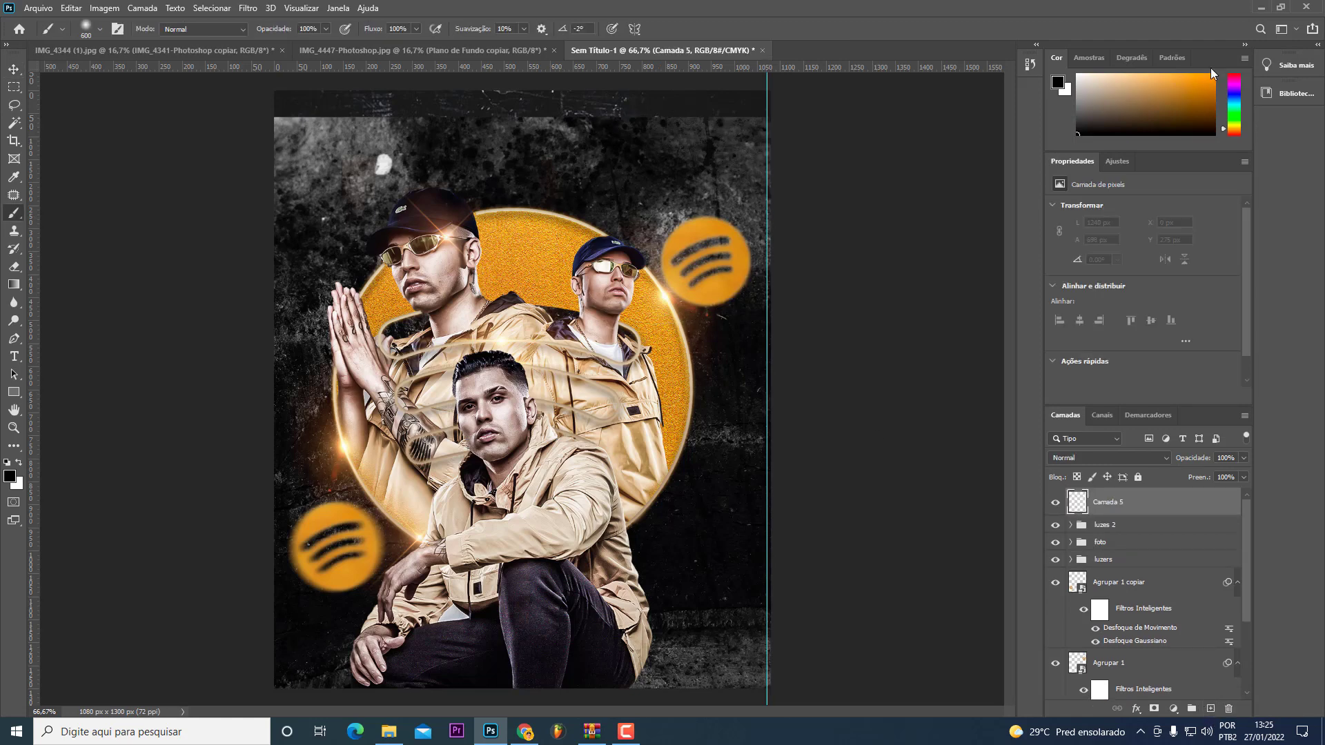
click(1158, 72)
drag(508, 331, 515, 376)
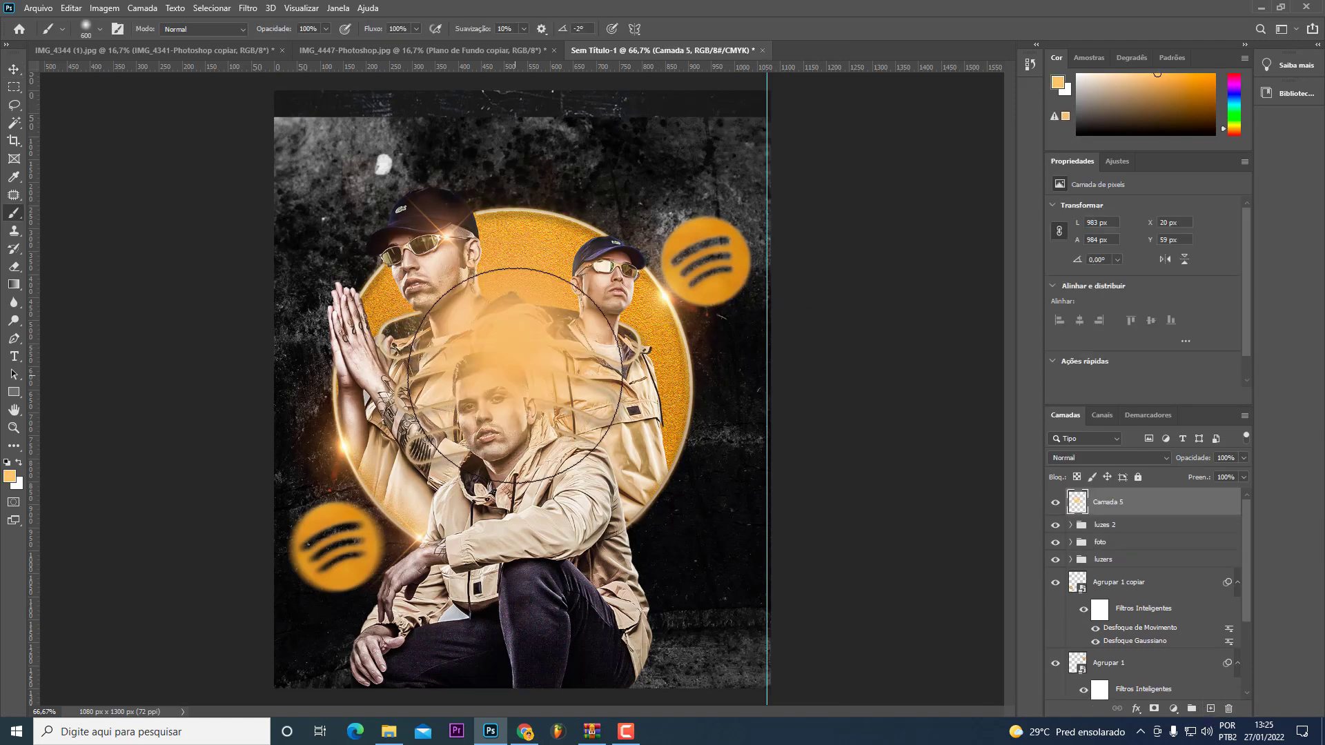
click(9, 476)
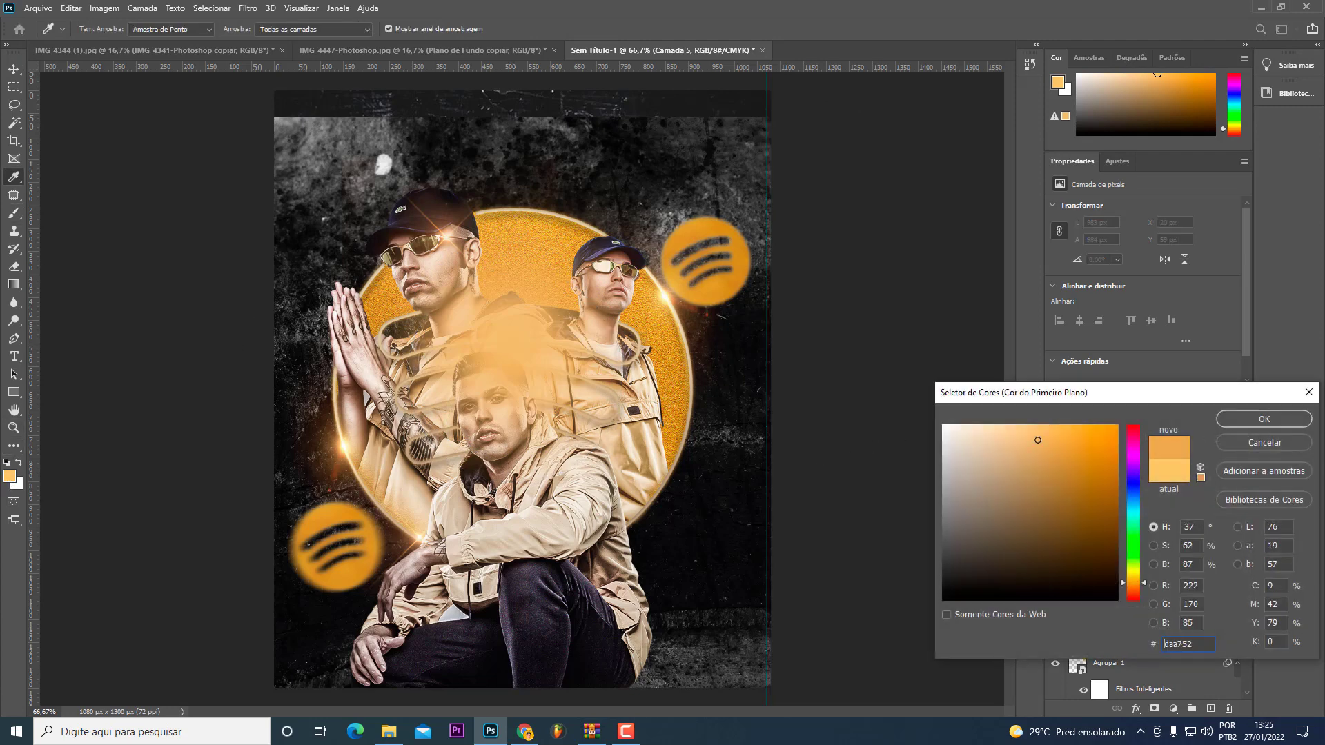
drag(1035, 438, 979, 410)
key(Return)
drag(504, 342, 517, 380)
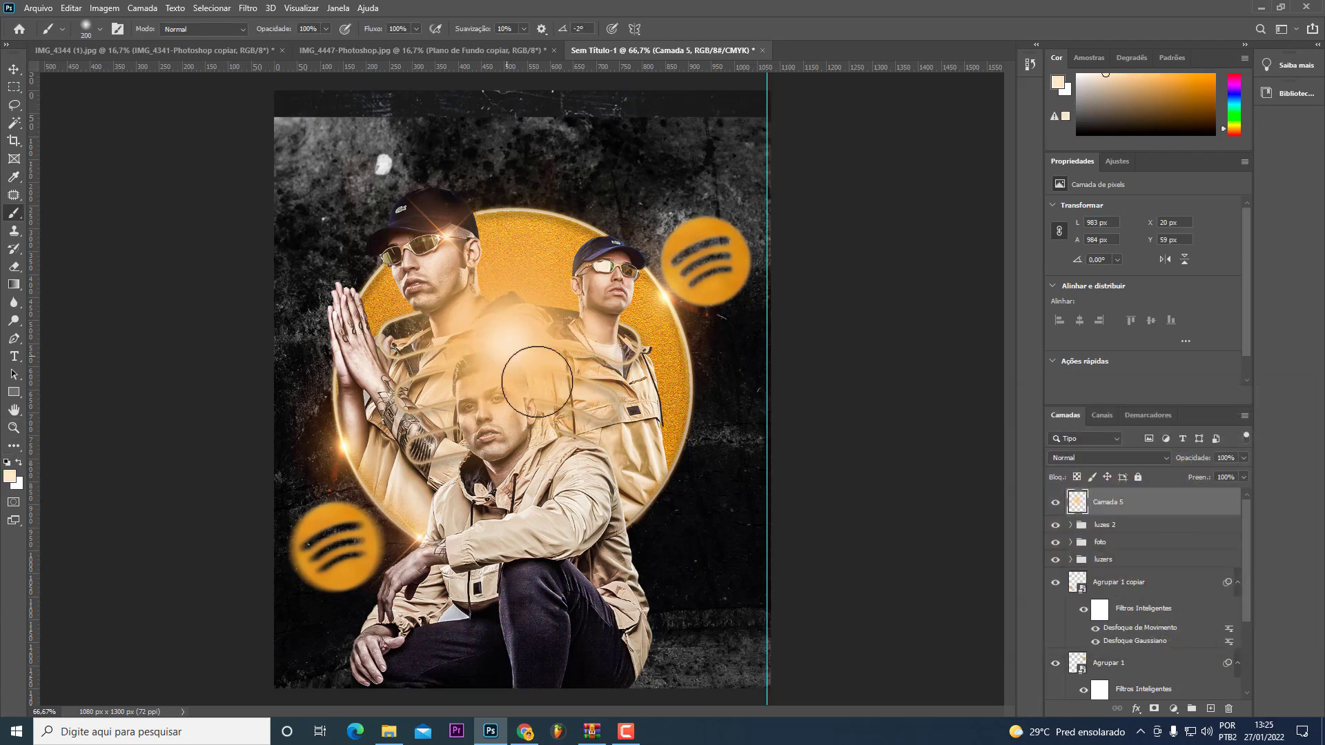
Step: Convert Camada 5 to a smart object, blend it as Divisão, and move it up-right
right_click(1162, 504)
click(1099, 334)
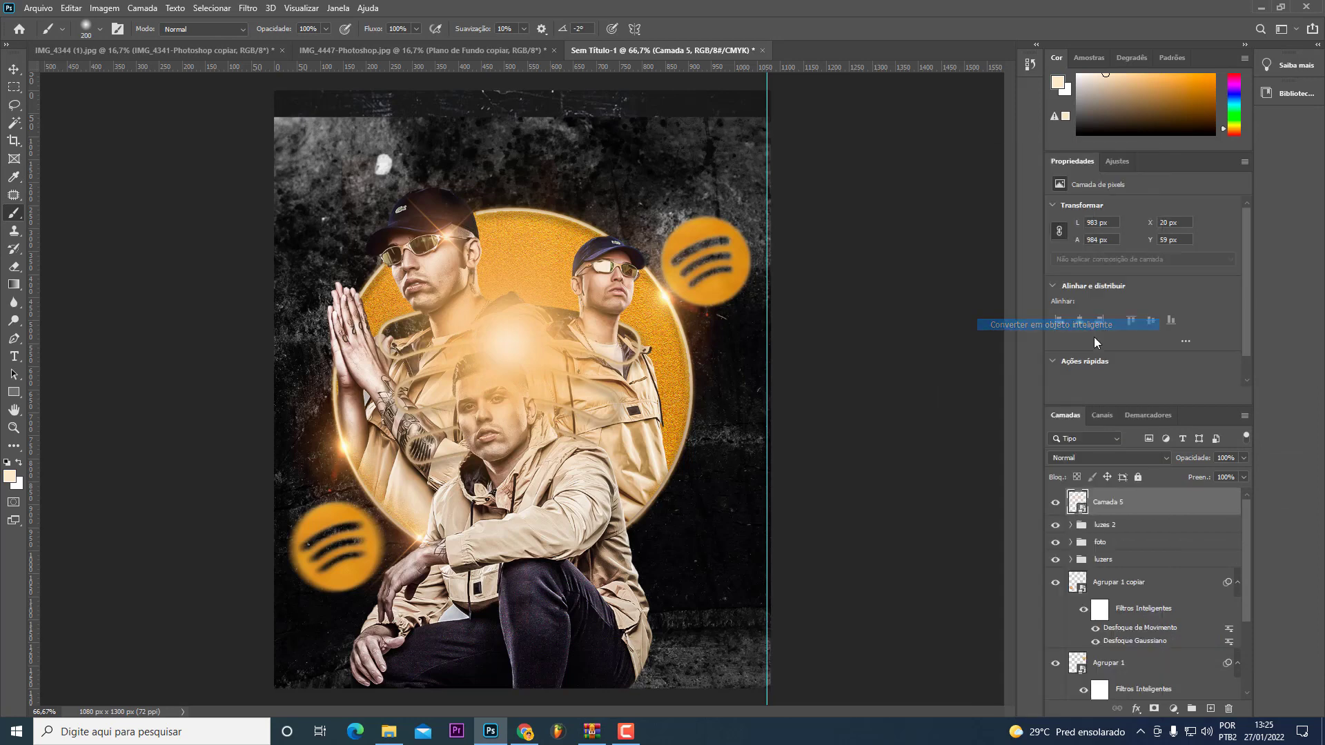
click(1077, 461)
click(1076, 606)
click(483, 424)
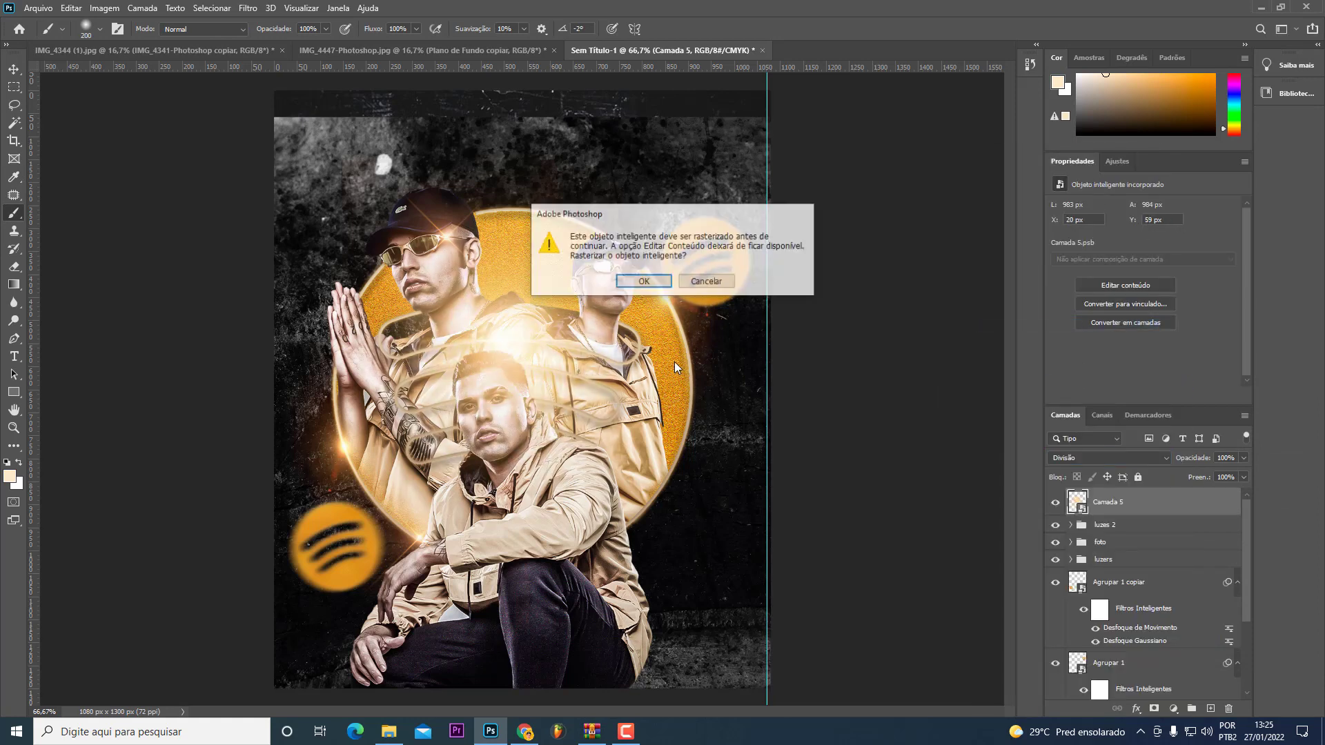
click(703, 282)
key(v)
drag(526, 464, 692, 424)
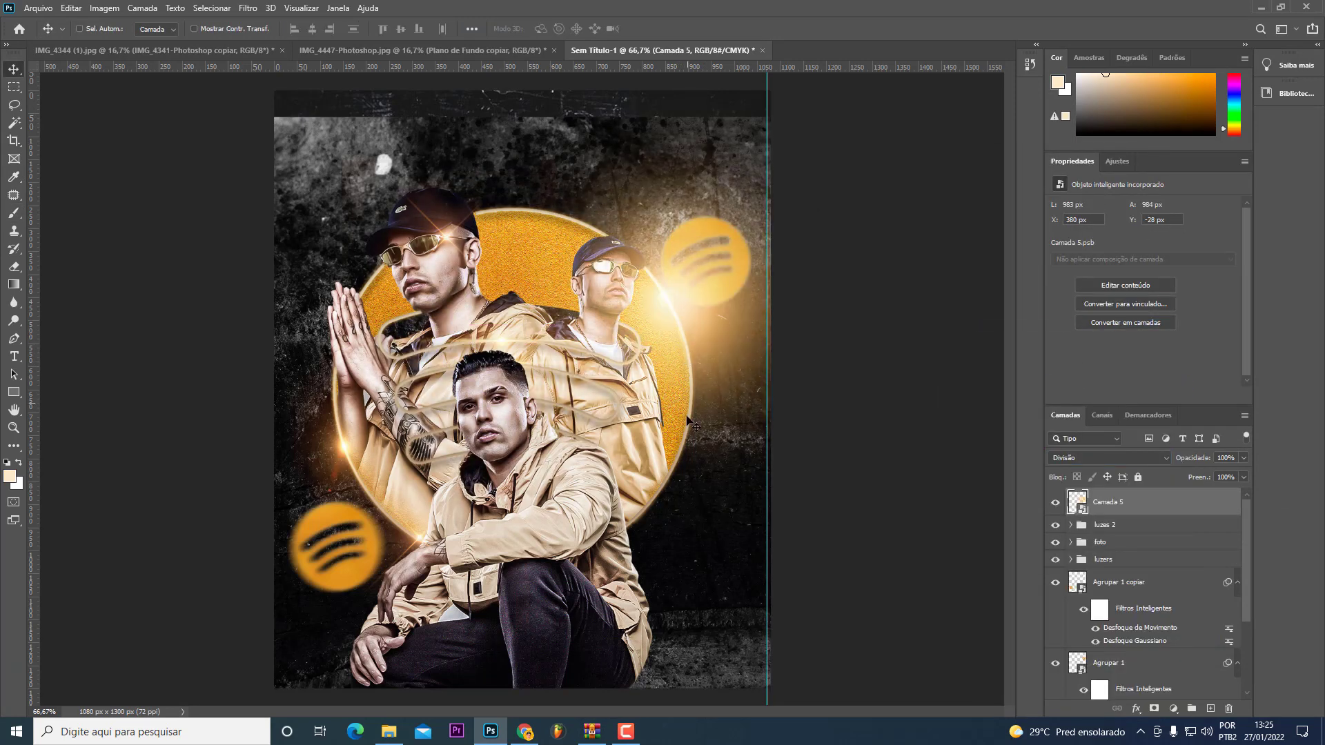
Step: Scale the glow down to about 61.75%
key(ctrl+t)
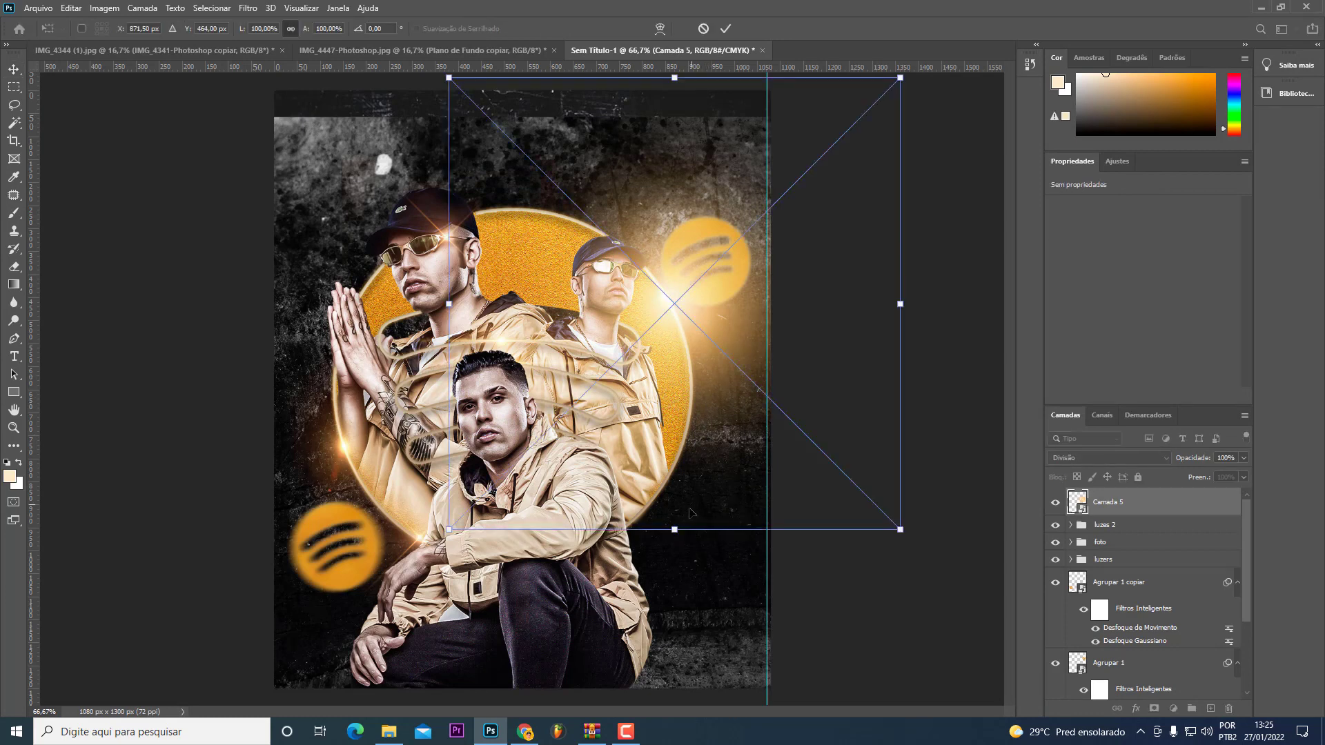
mouse_move(902, 530)
mouse_down()
mouse_move(704, 338)
mouse_move(701, 356)
mouse_up()
key(Return)
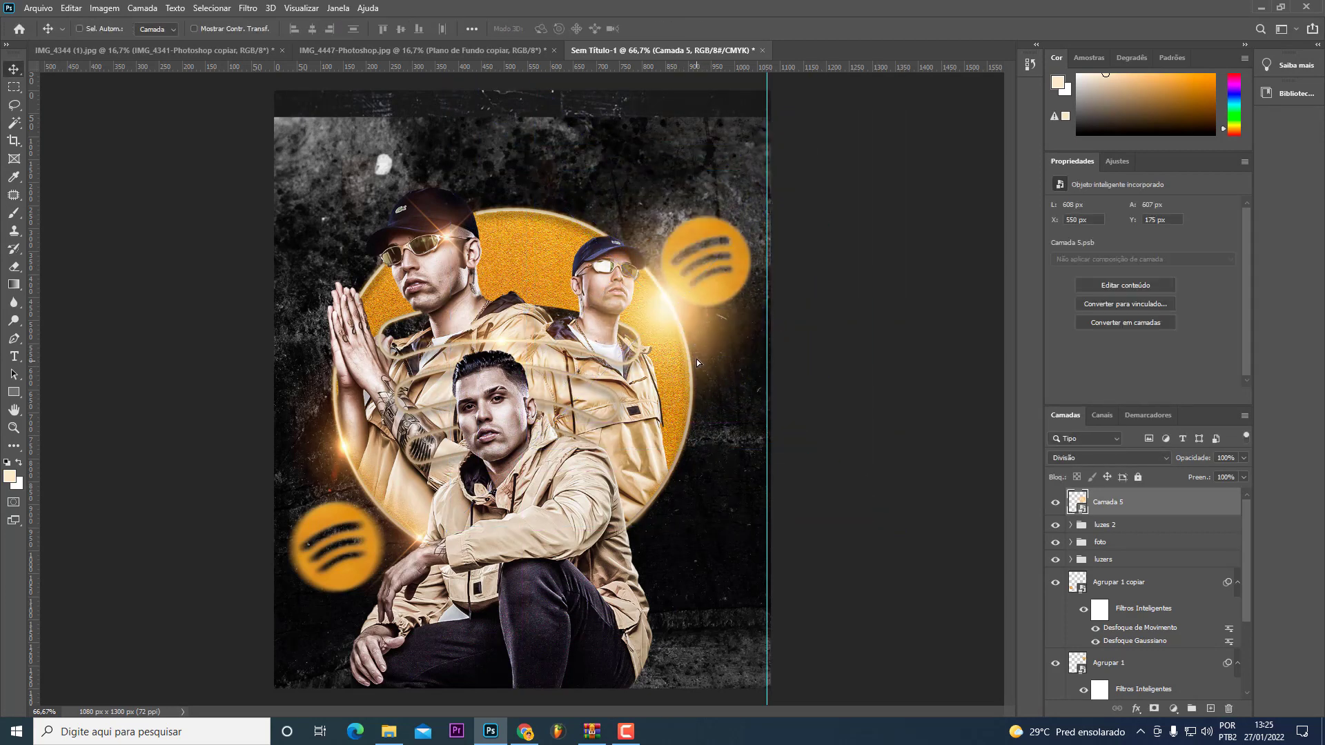
Step: Duplicate the glow to the left and upper left, enlarging the upper-left copy to 214%
drag(449, 479, 413, 475)
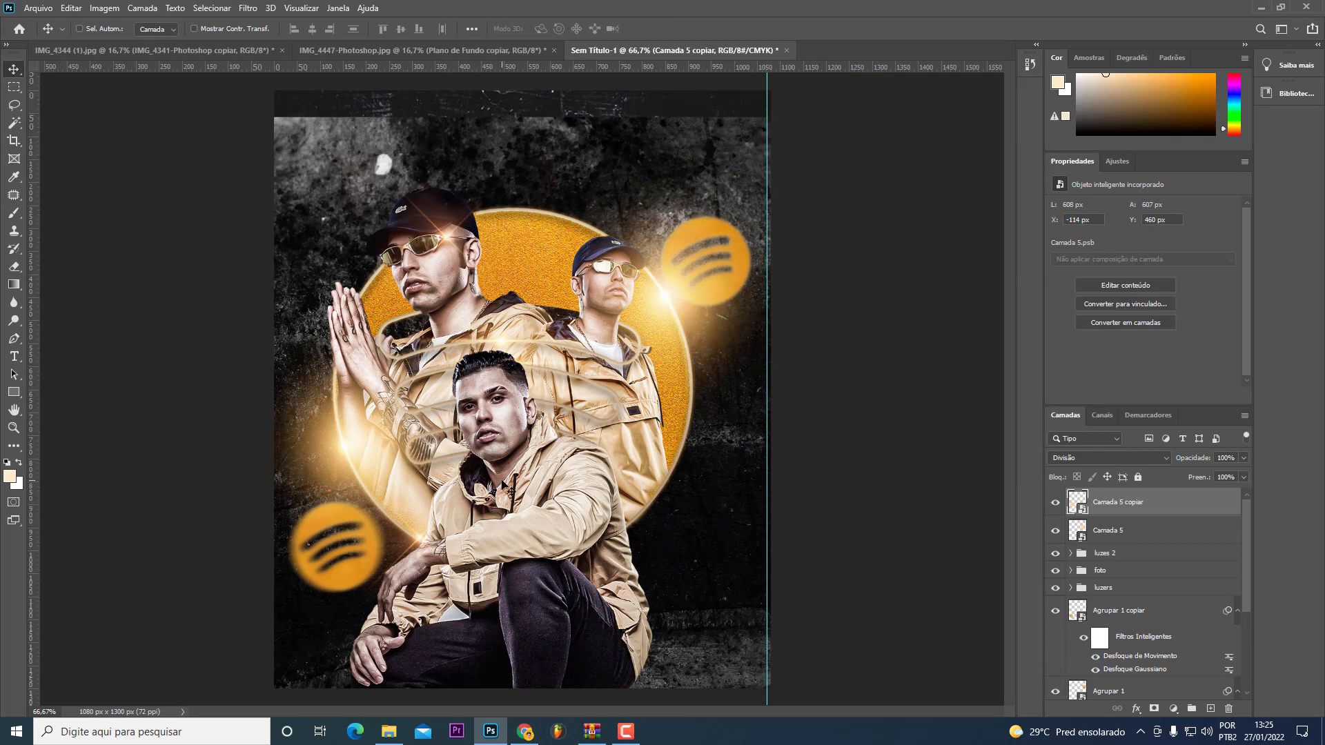
drag(511, 490, 437, 298)
key(ctrl+t)
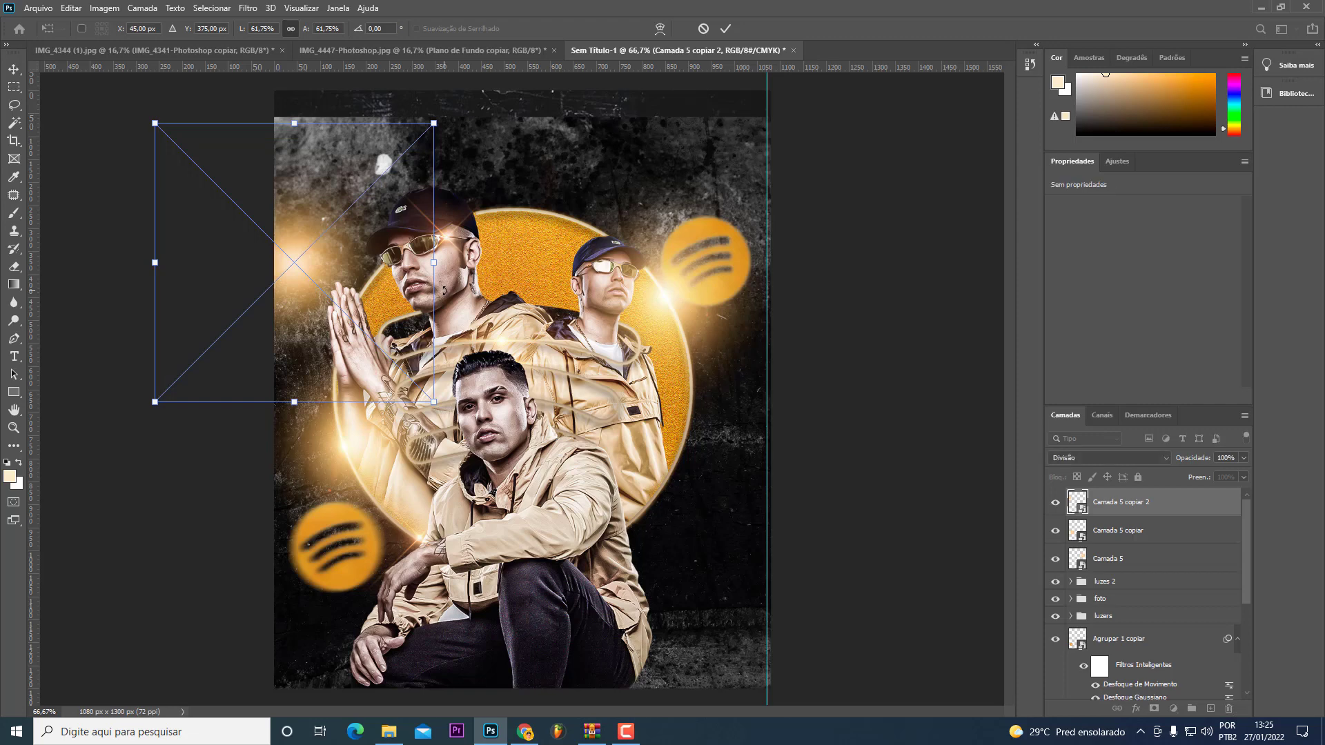
mouse_move(436, 296)
mouse_down()
mouse_move(252, 399)
mouse_move(380, 412)
mouse_up()
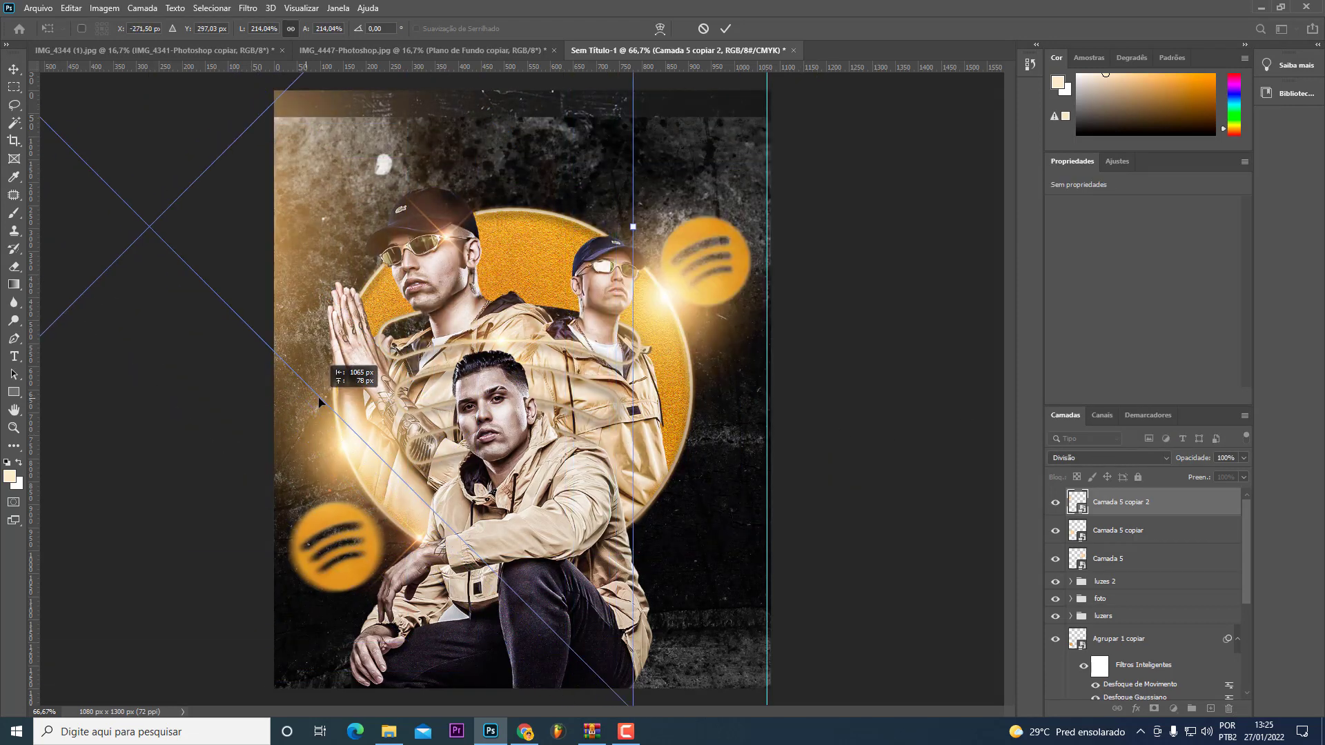
key(Return)
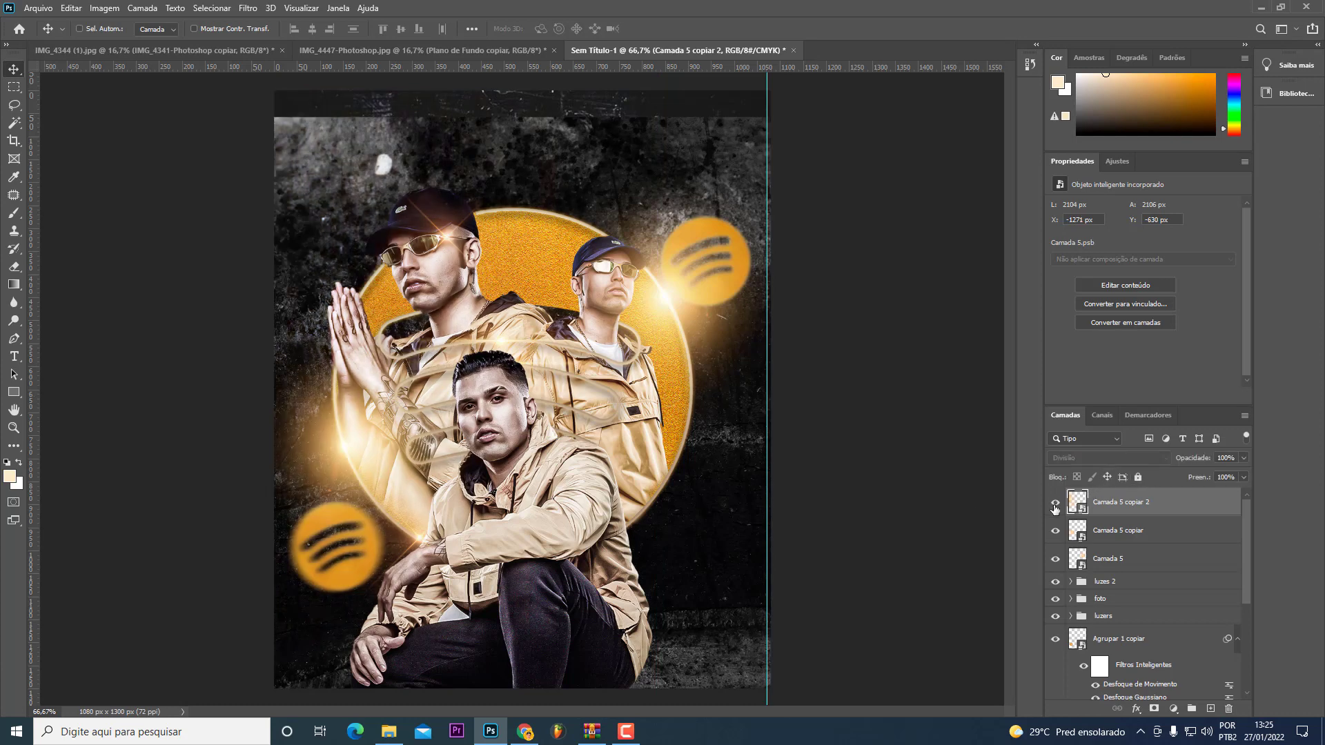
drag(409, 509, 384, 460)
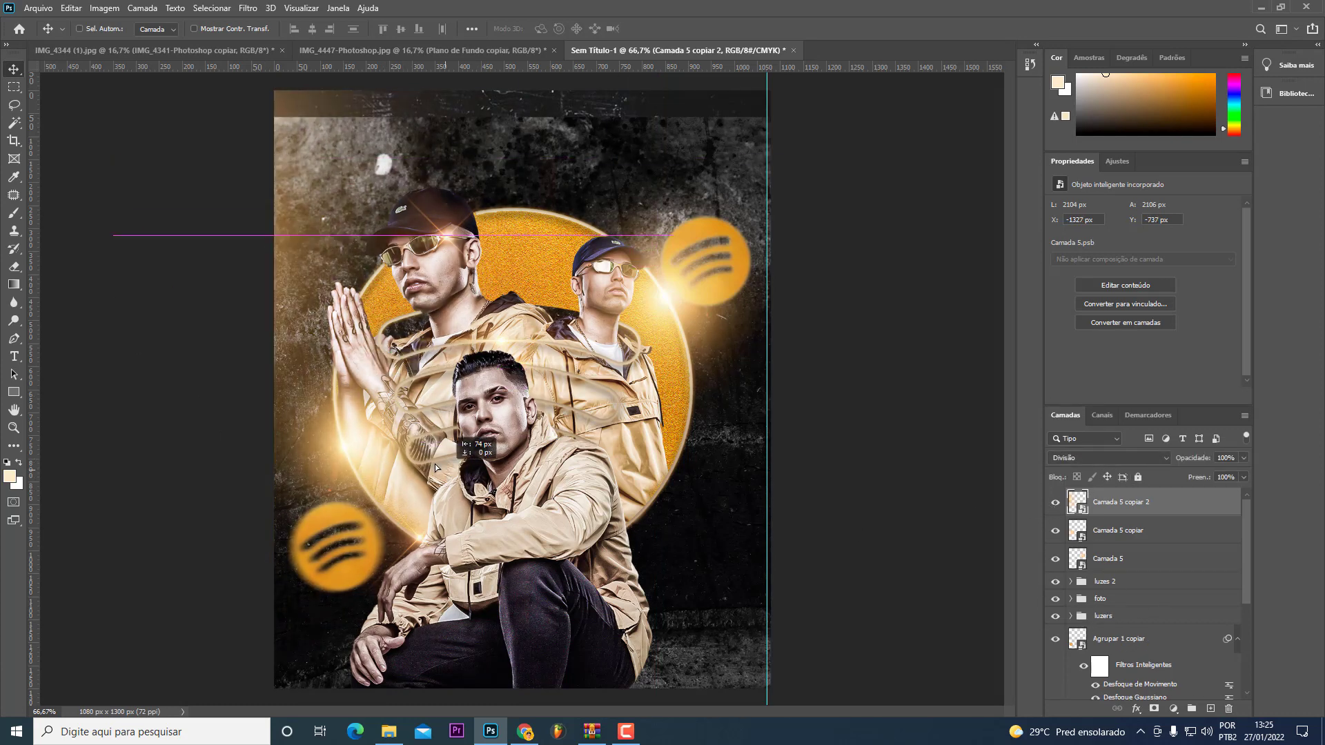
drag(235, 461, 203, 527)
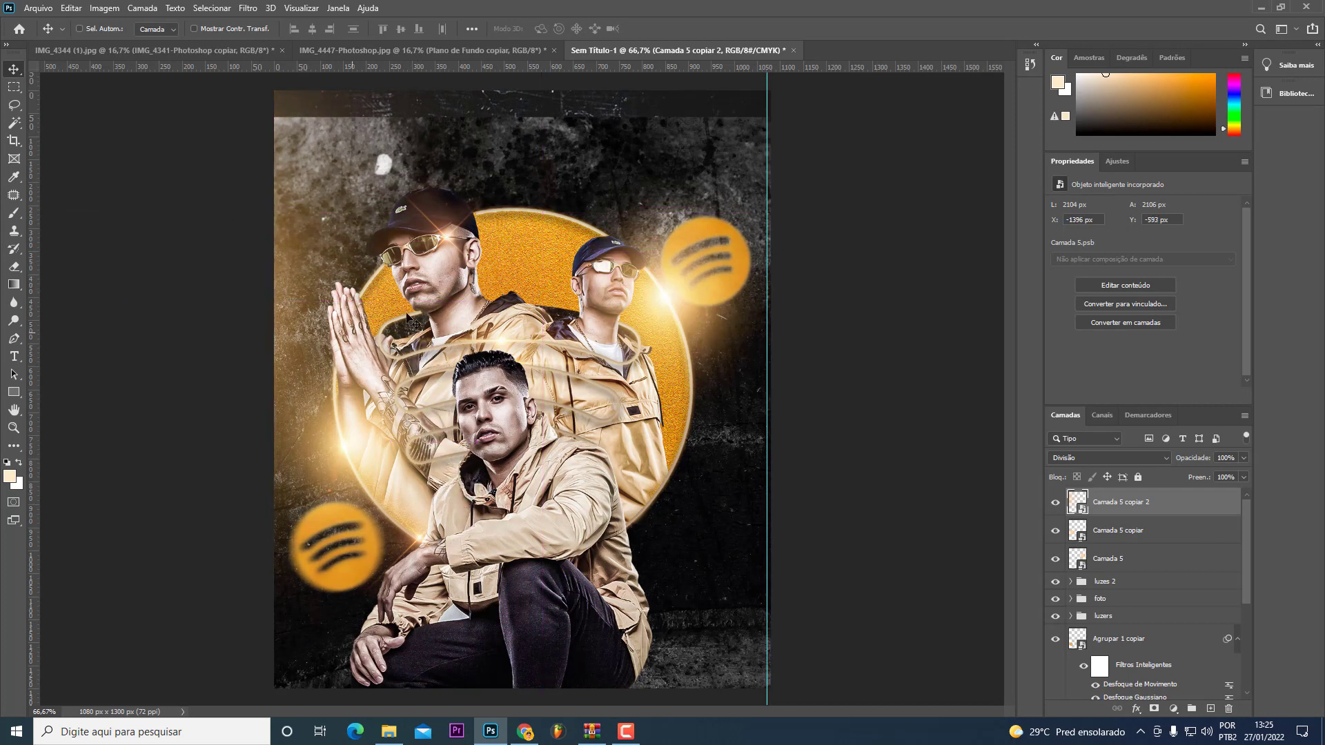
Step: Give the front figure's Plano de Fundo copiar layer a lighter, closer, slightly softened drop shadow
scroll(1117, 563, down, 1)
click(1055, 570)
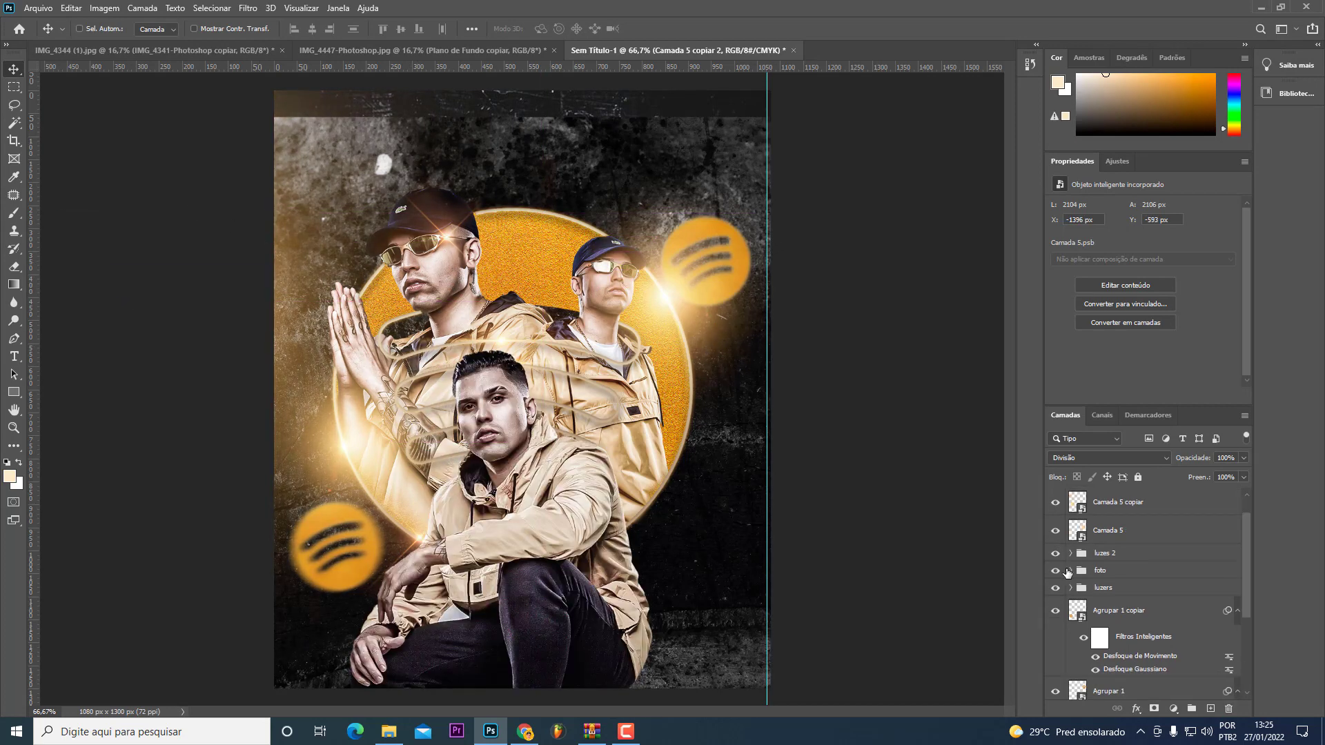
click(1070, 570)
click(1117, 591)
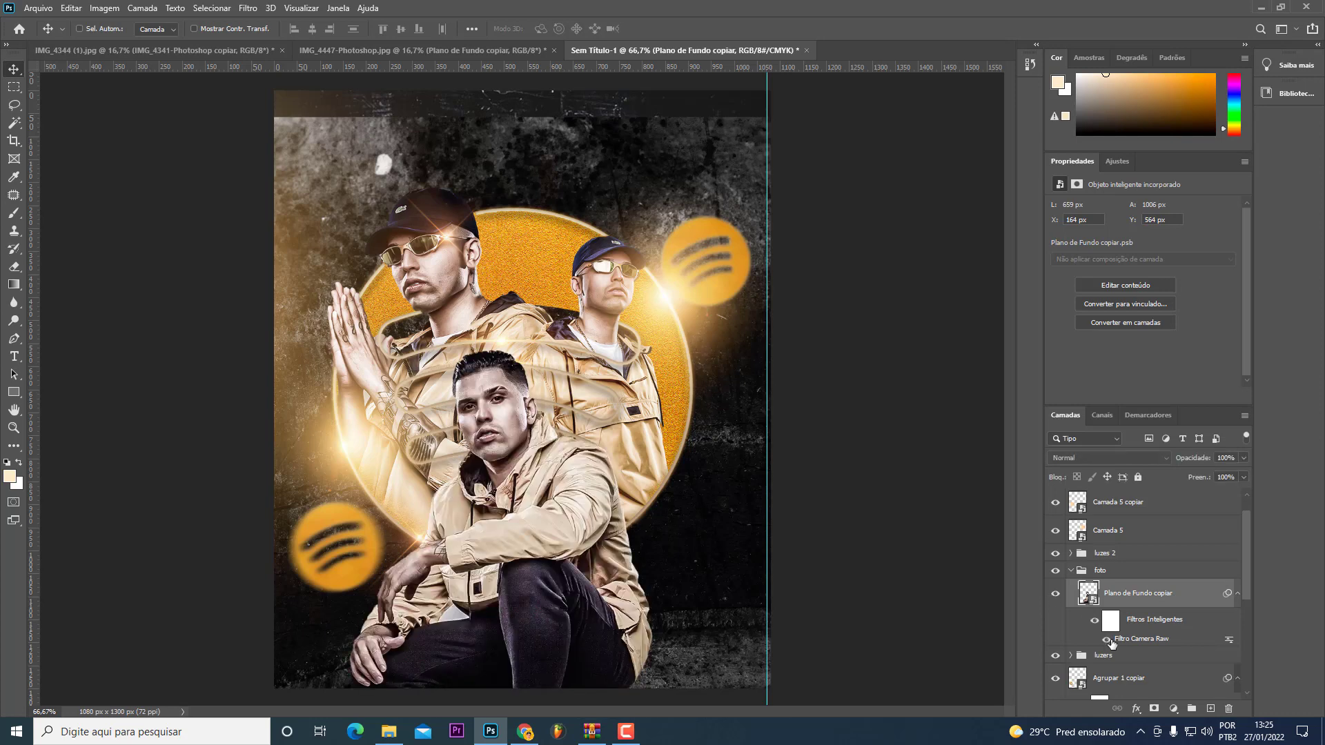
click(1135, 709)
drag(588, 470, 595, 471)
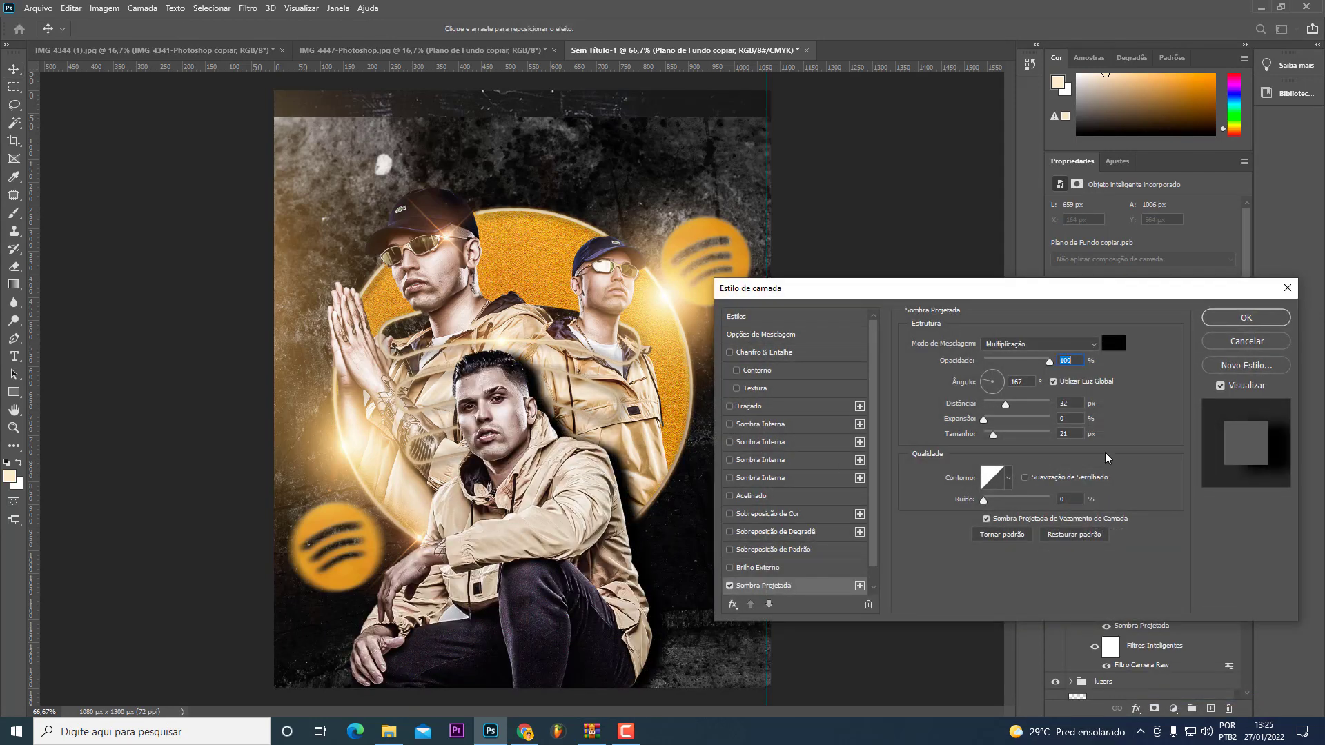
click(1003, 361)
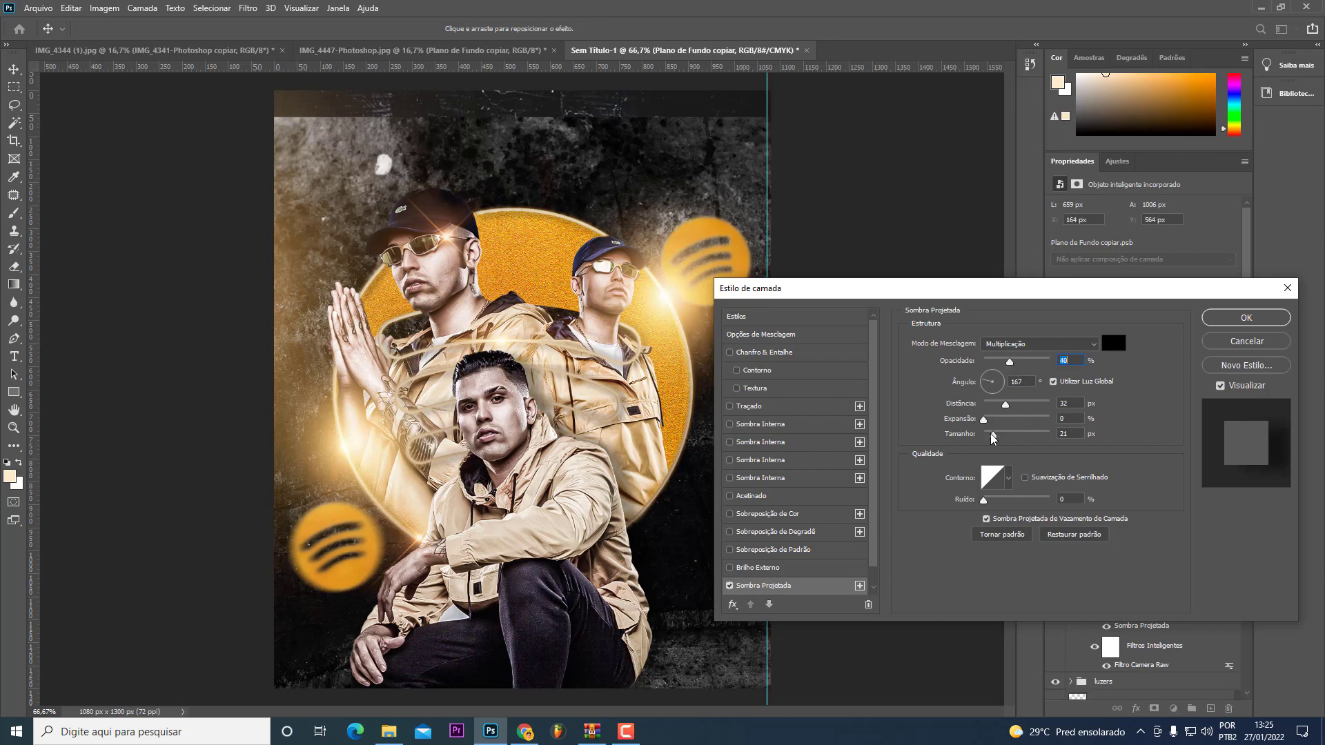
drag(993, 435, 987, 438)
click(993, 404)
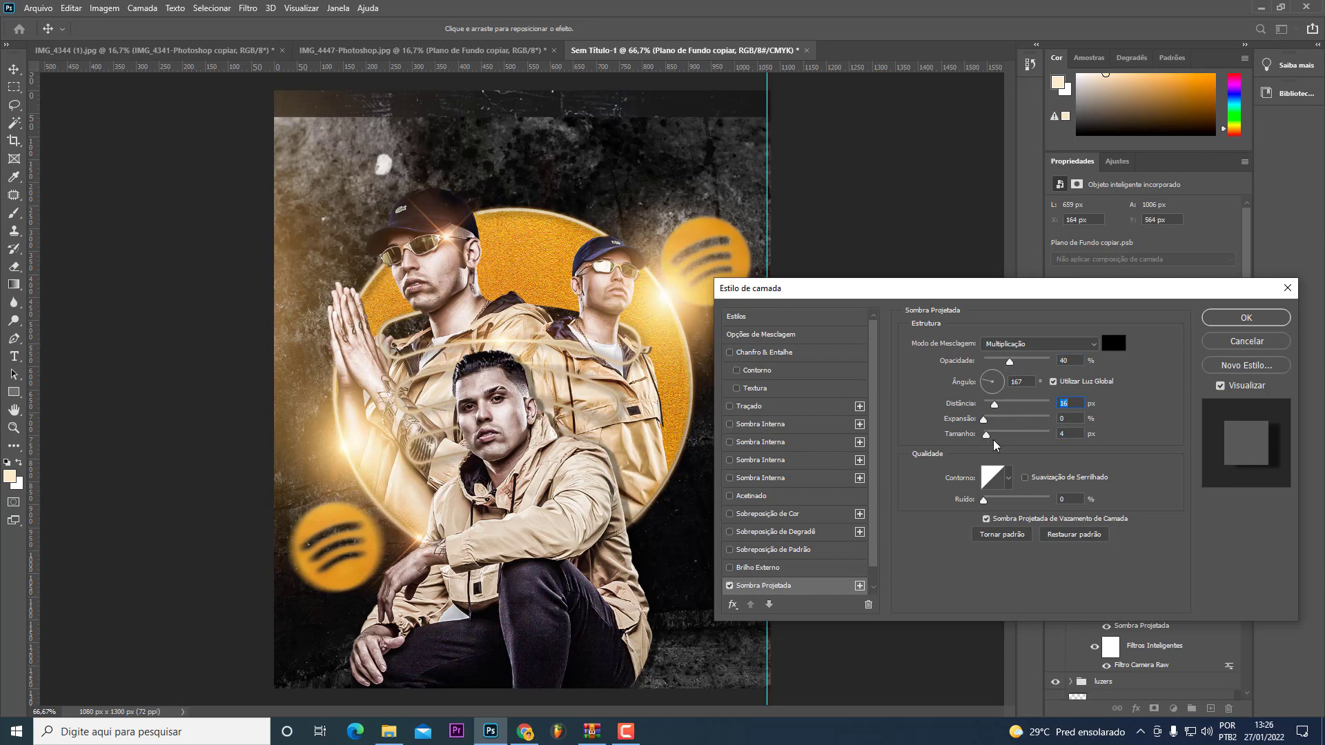
drag(995, 437, 993, 436)
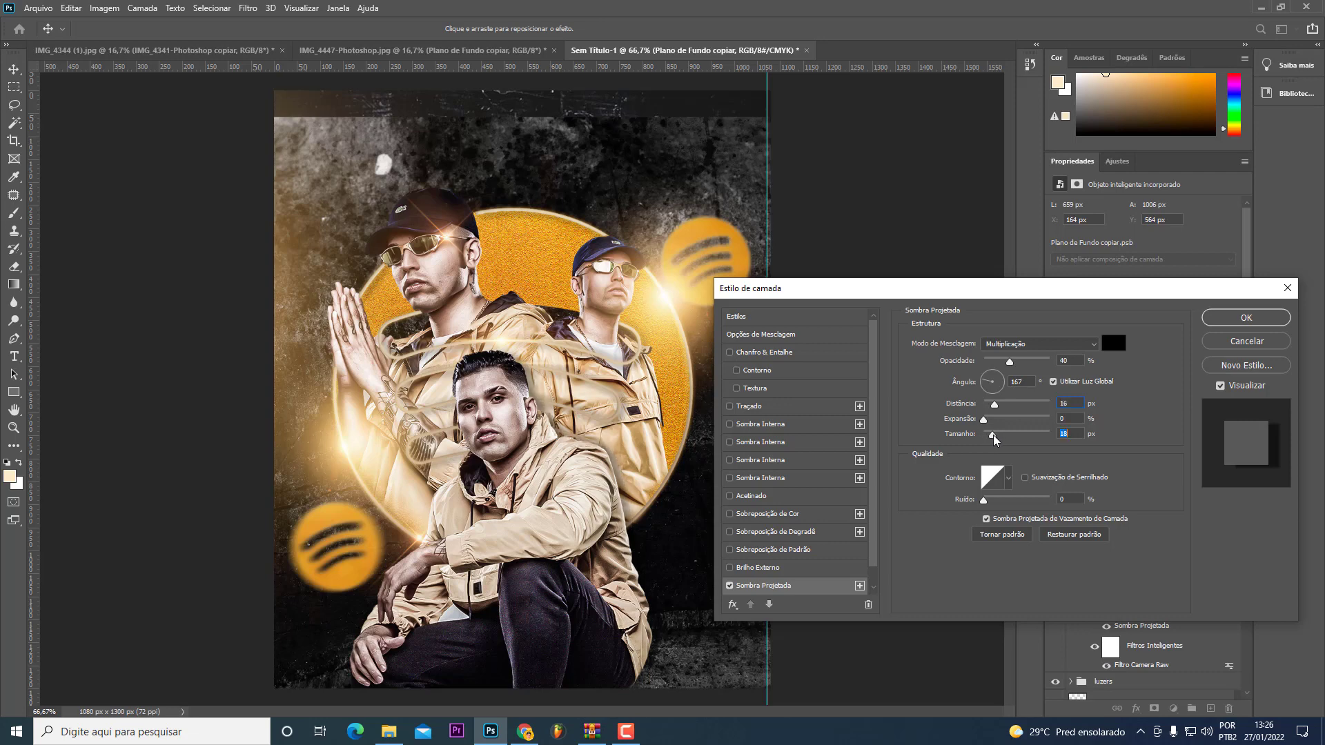
click(1264, 320)
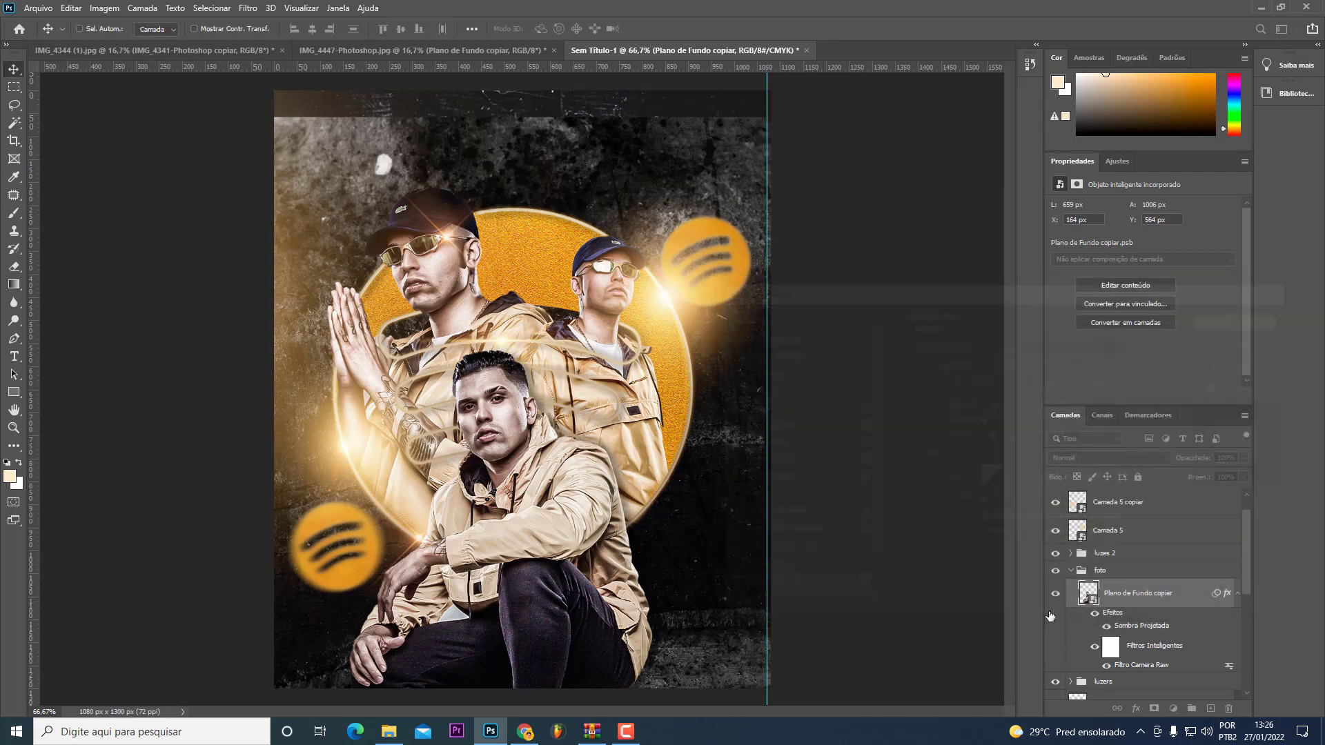
Step: Add a Sombra Projetada drop shadow to the figure photo layer in the fotos group
click(1071, 568)
scroll(1076, 607, down, 3)
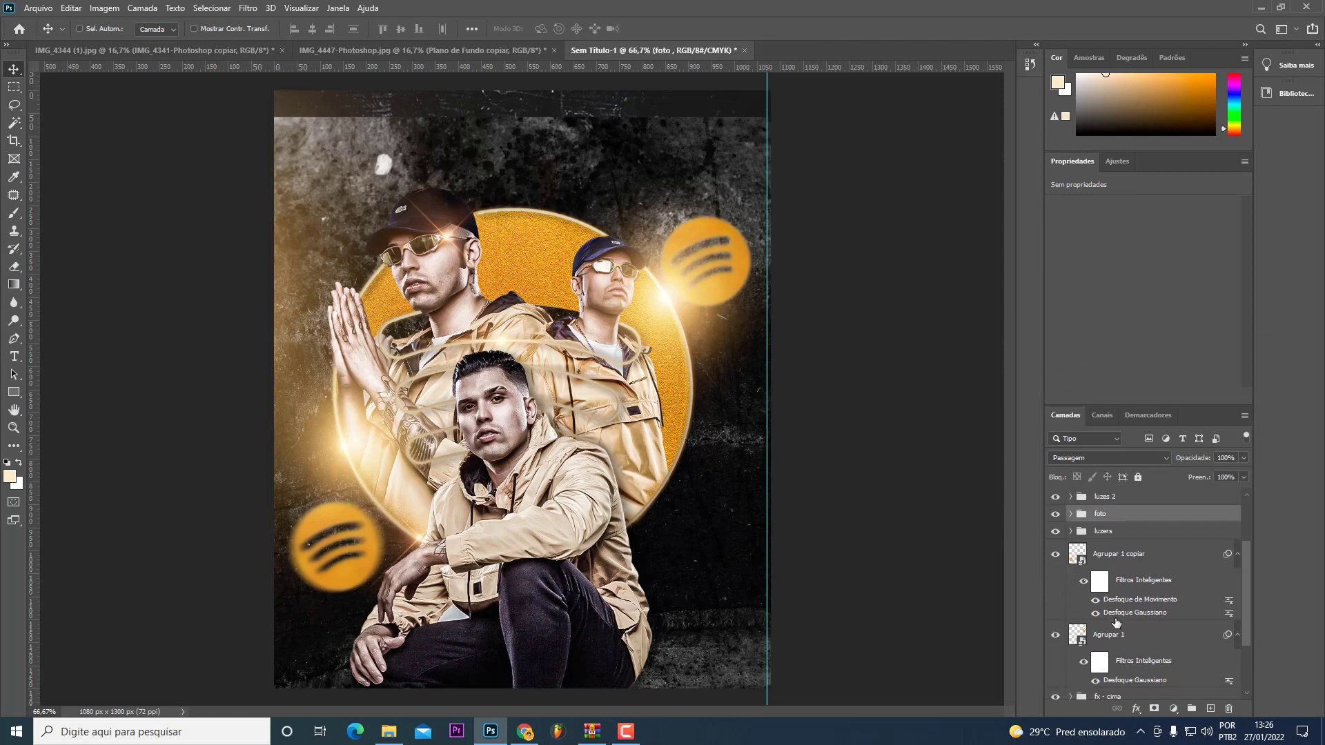
scroll(1080, 642, down, 3)
click(1072, 629)
click(1166, 649)
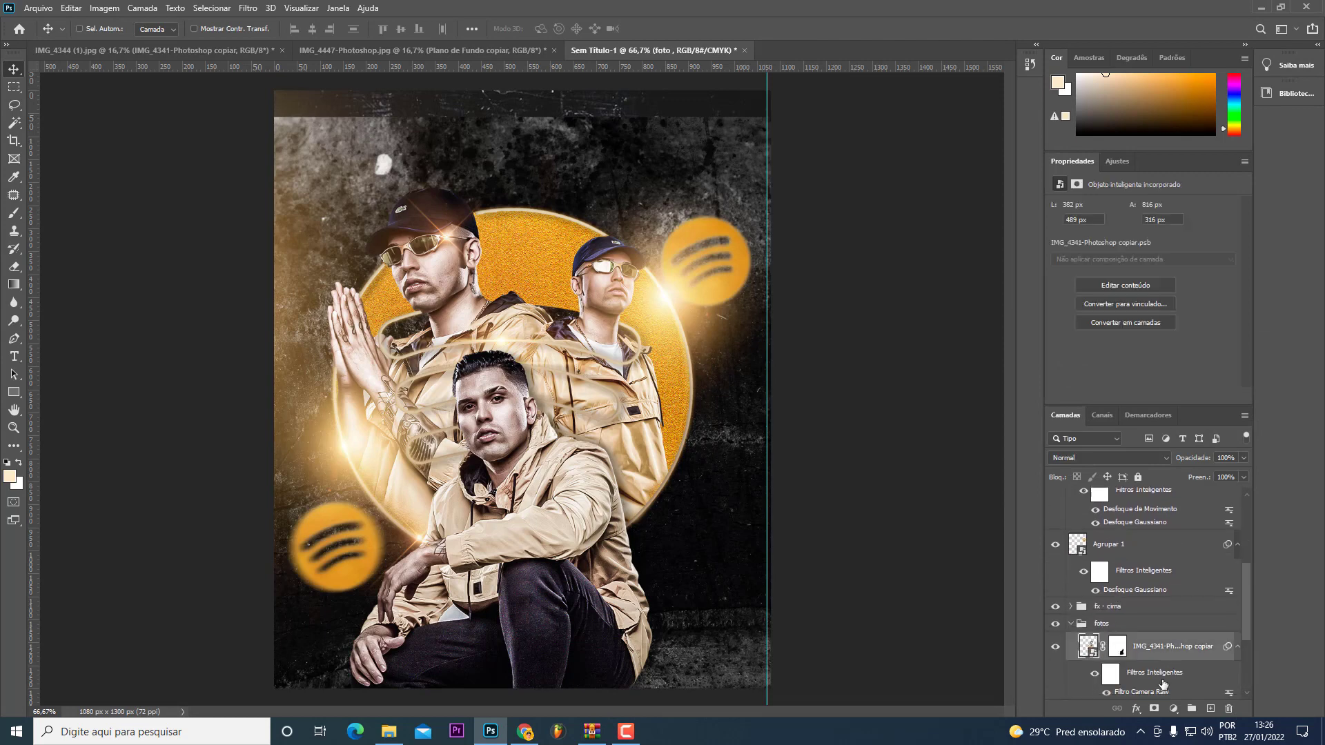
click(1135, 709)
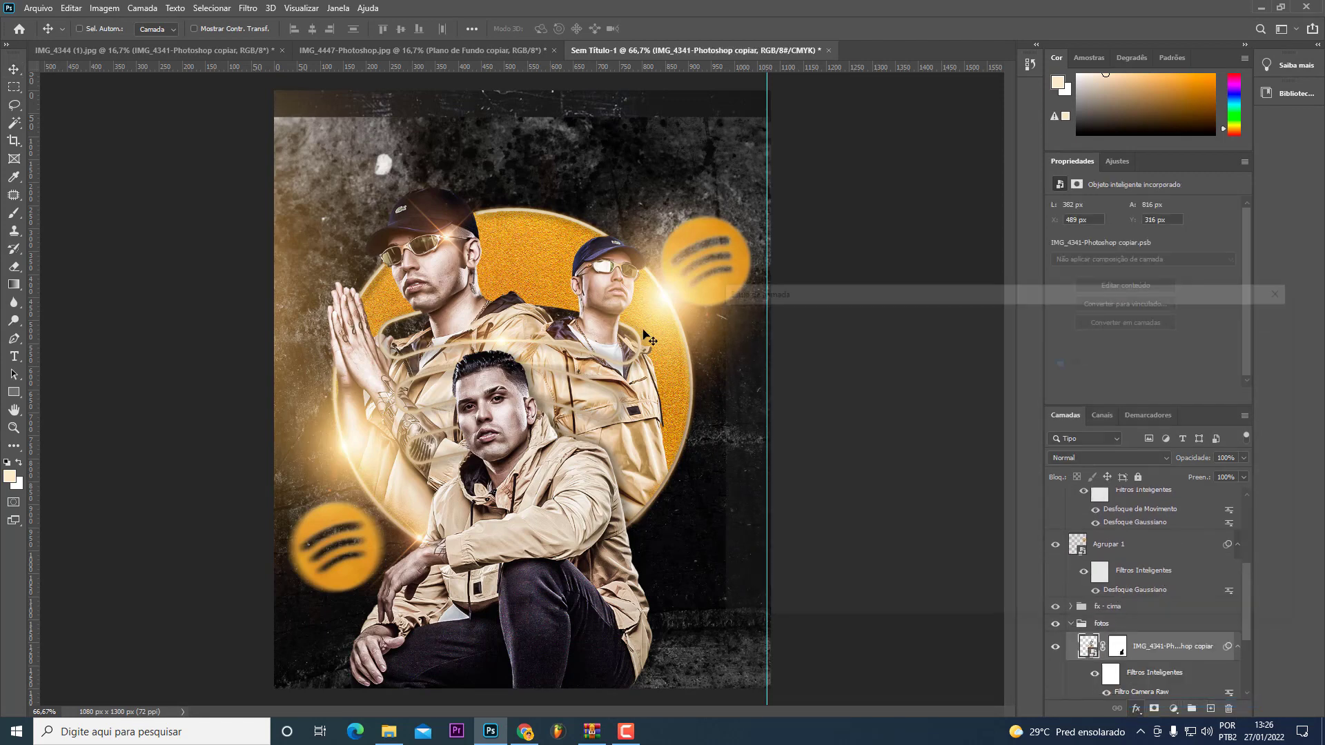
click(1246, 318)
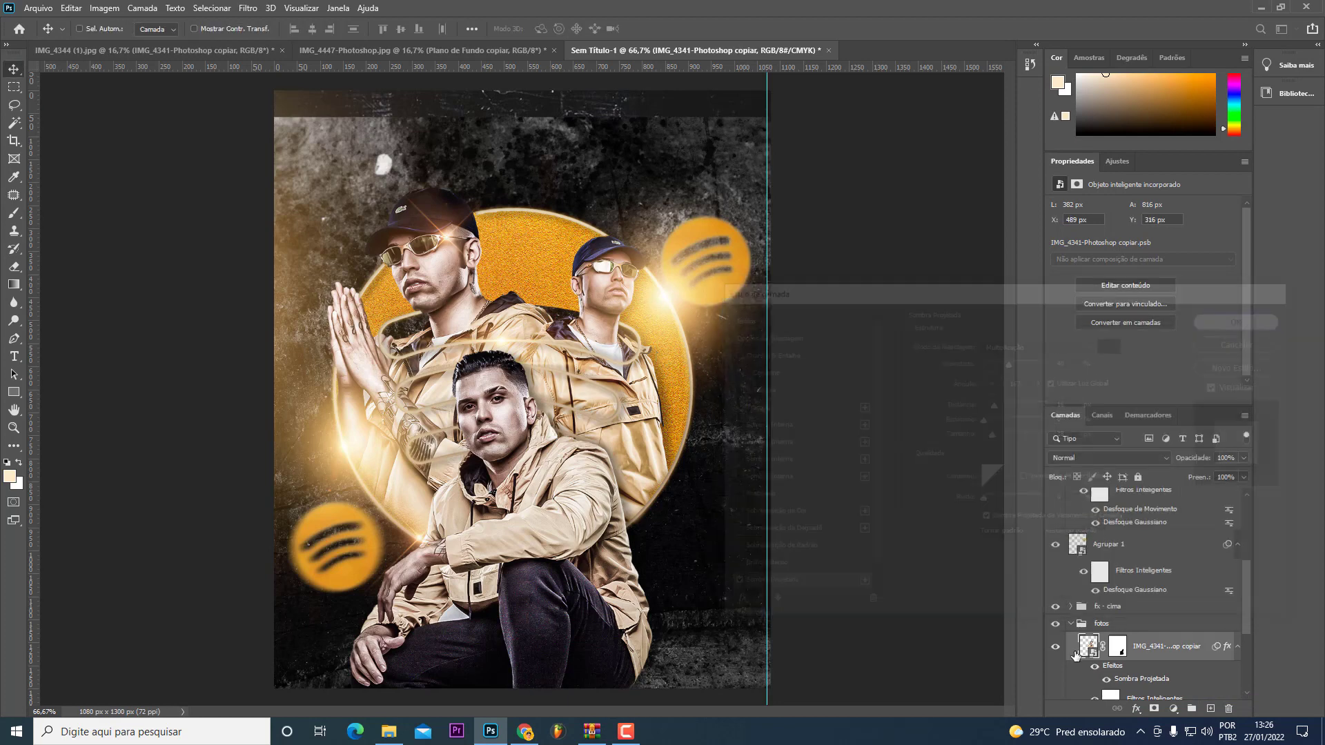
Step: Copy the drop shadow onto Camada 0 copiar and confirm its settings
scroll(1145, 621, down, 2)
drag(1162, 626, 1148, 695)
click(1136, 708)
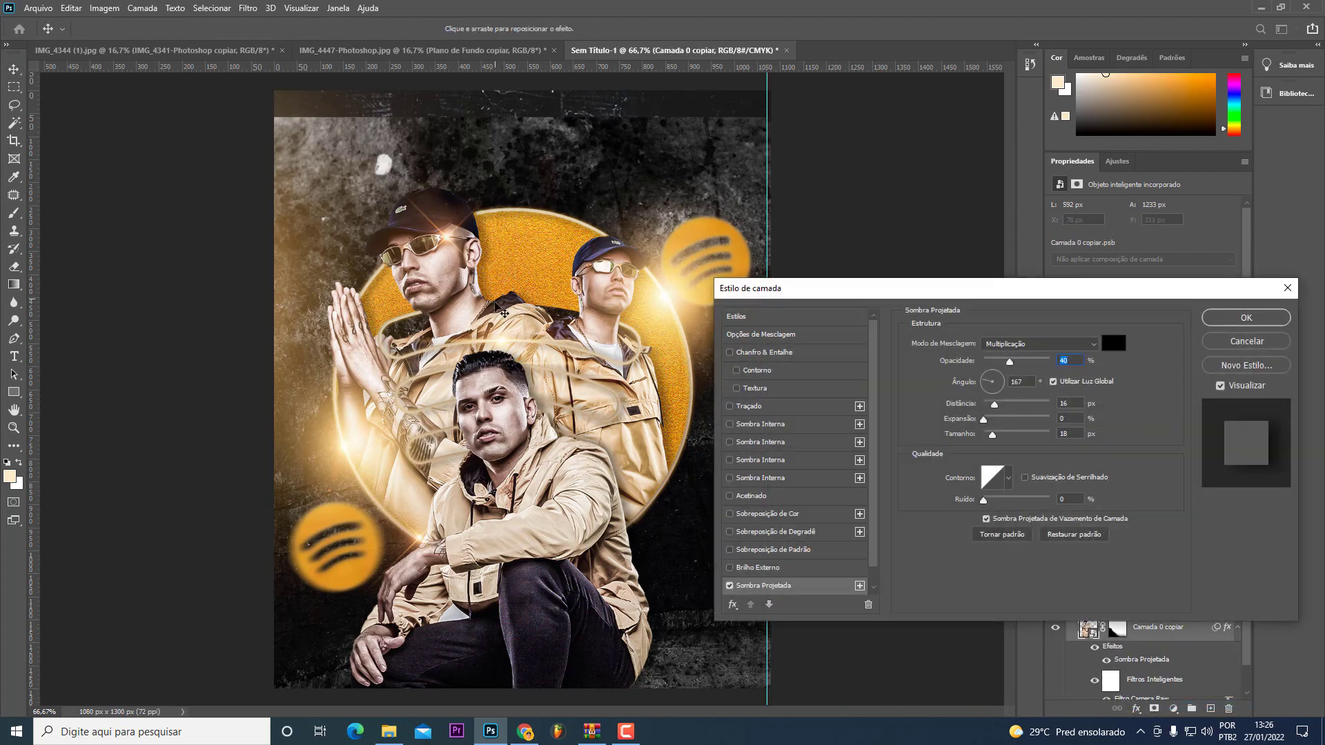
click(1257, 342)
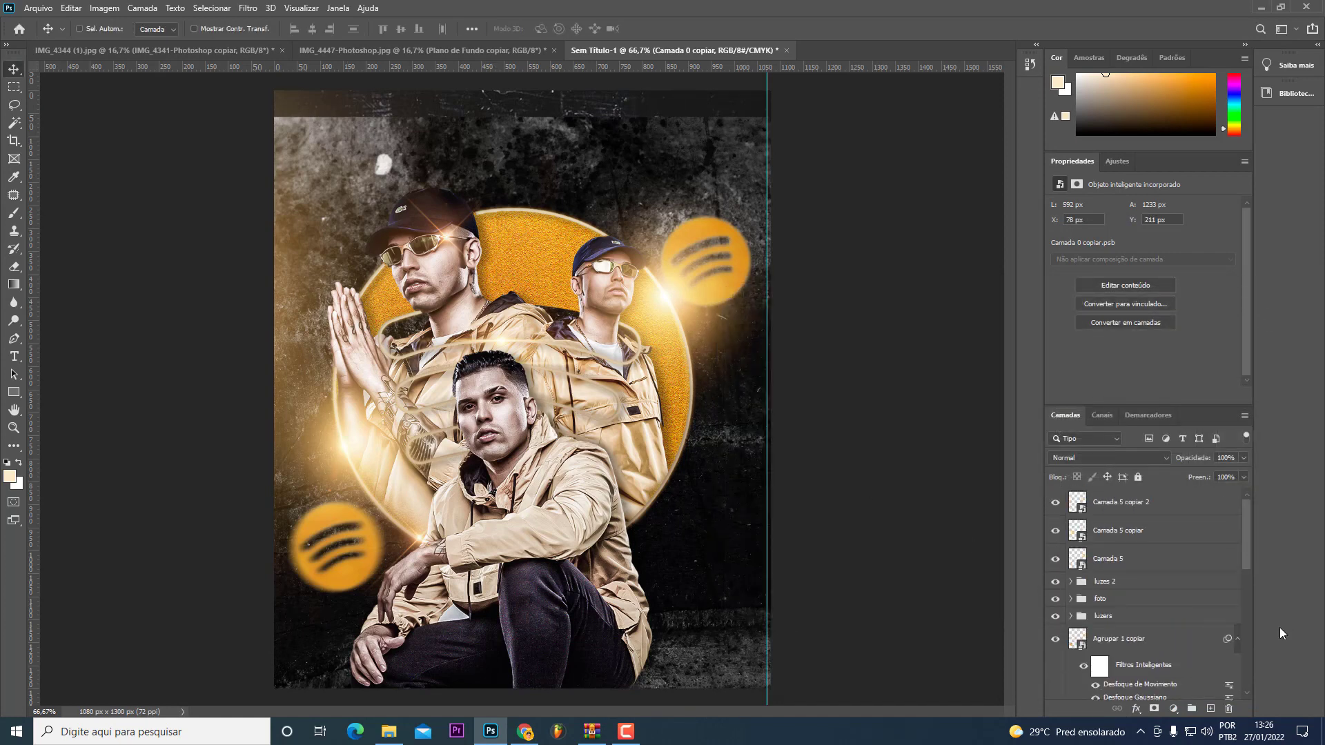
click(1121, 501)
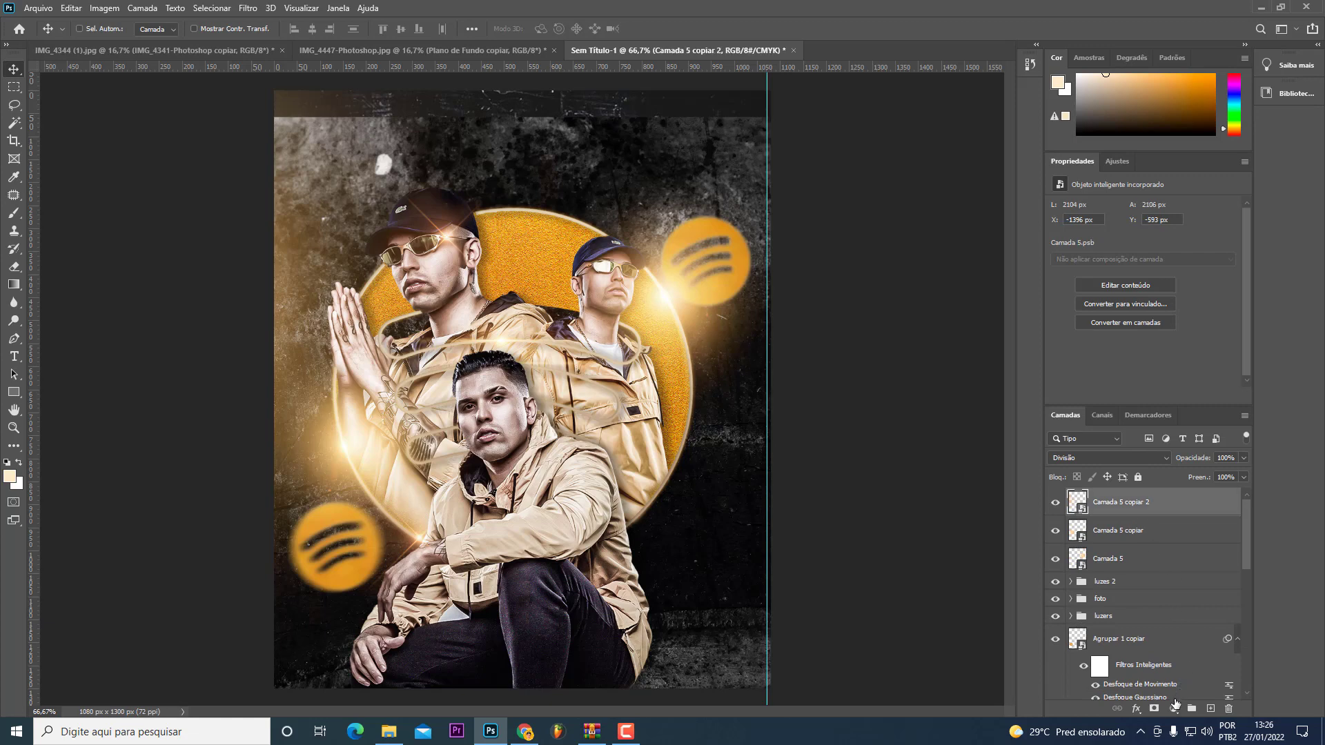
Step: Add a Brilho/Contraste adjustment with brightness 71 above all layers
click(1173, 708)
click(1213, 512)
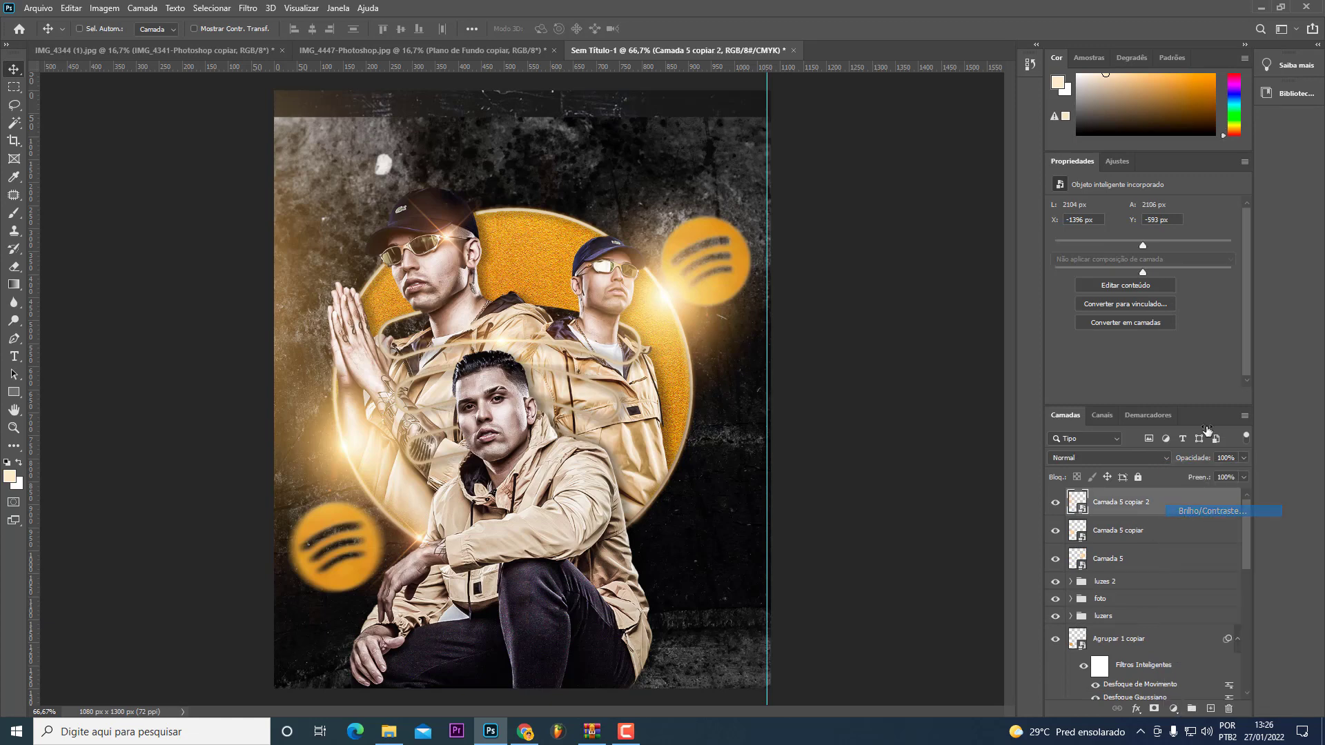
drag(1180, 245, 1186, 251)
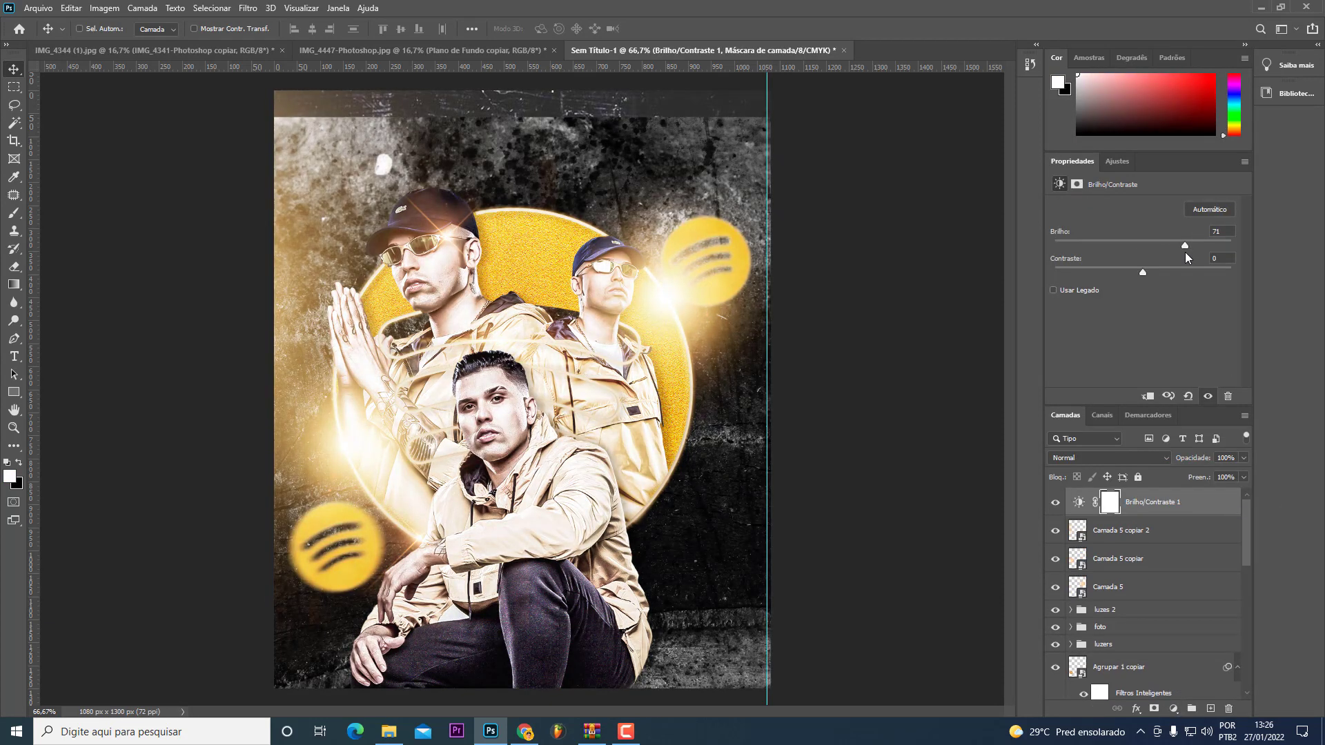
Step: Erase the adjustment's mask around the upper-right Spotify logo and centre figures with a 600 px soft brush
click(1110, 501)
key(e)
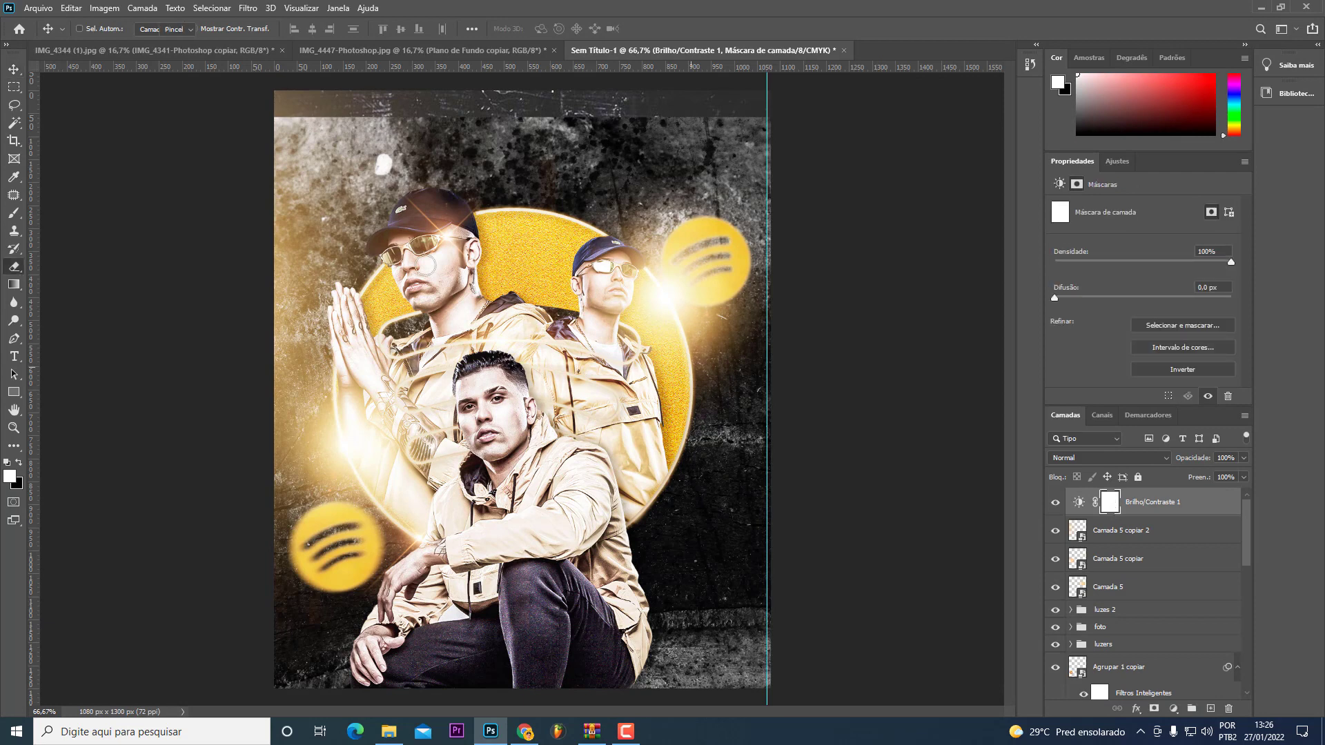
click(100, 29)
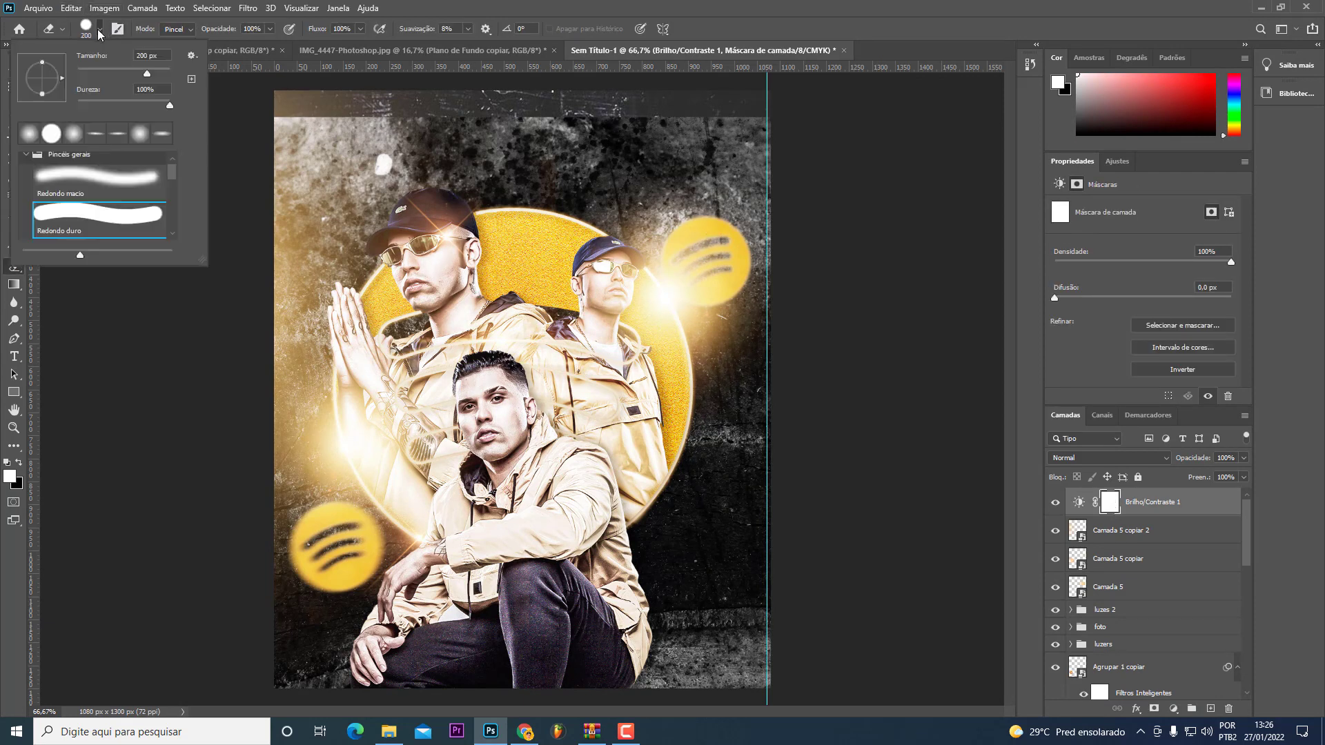
key(Return)
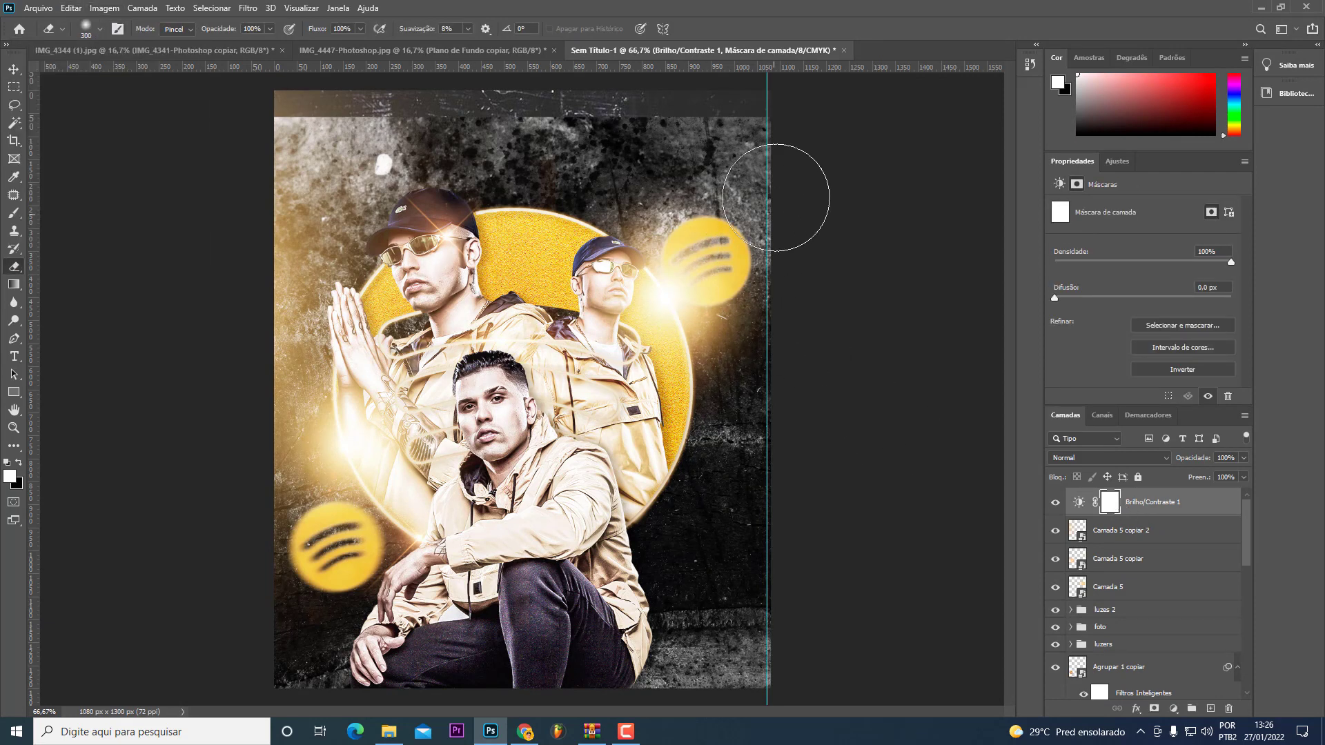
key(bracketright)
key(bracketright)
key(bracketright)
mouse_move(792, 195)
mouse_down()
mouse_move(649, 483)
mouse_move(524, 290)
mouse_up()
key(bracketright)
key(bracketright)
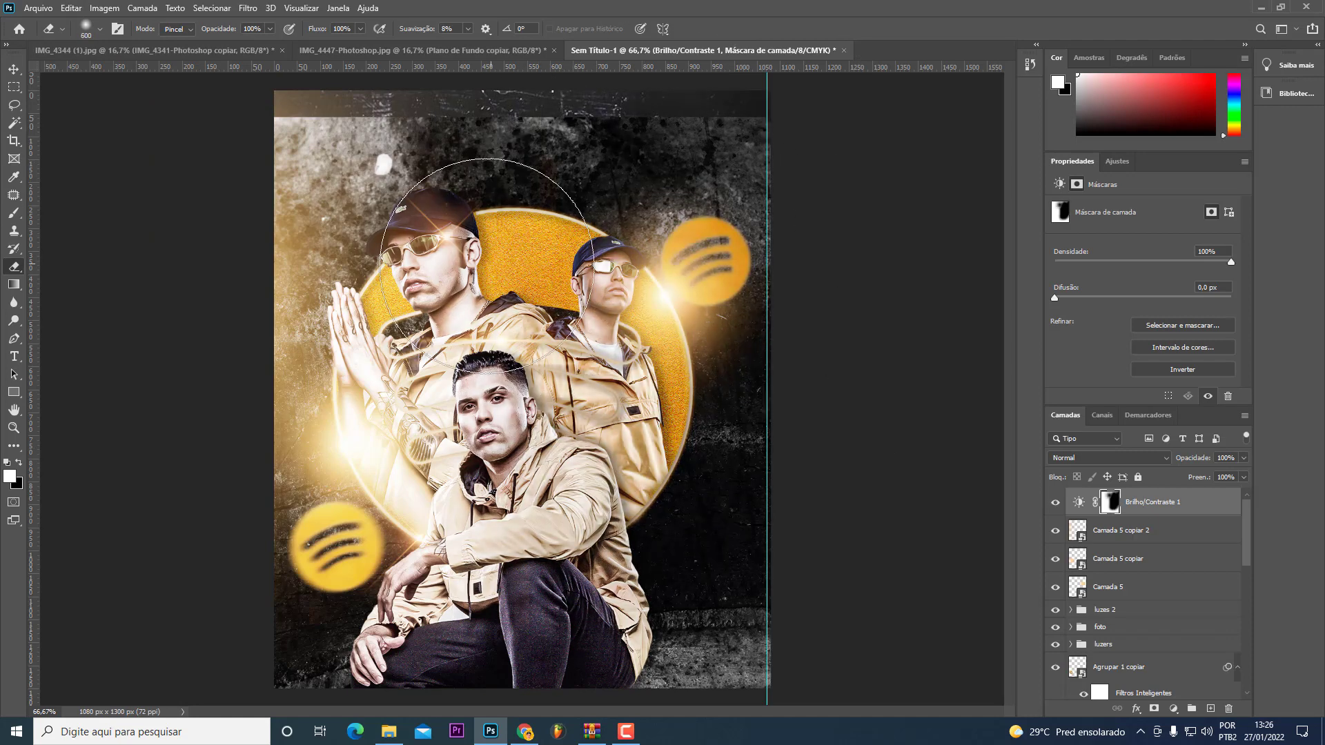
mouse_move(518, 242)
mouse_down()
mouse_move(435, 607)
mouse_move(407, 503)
mouse_up()
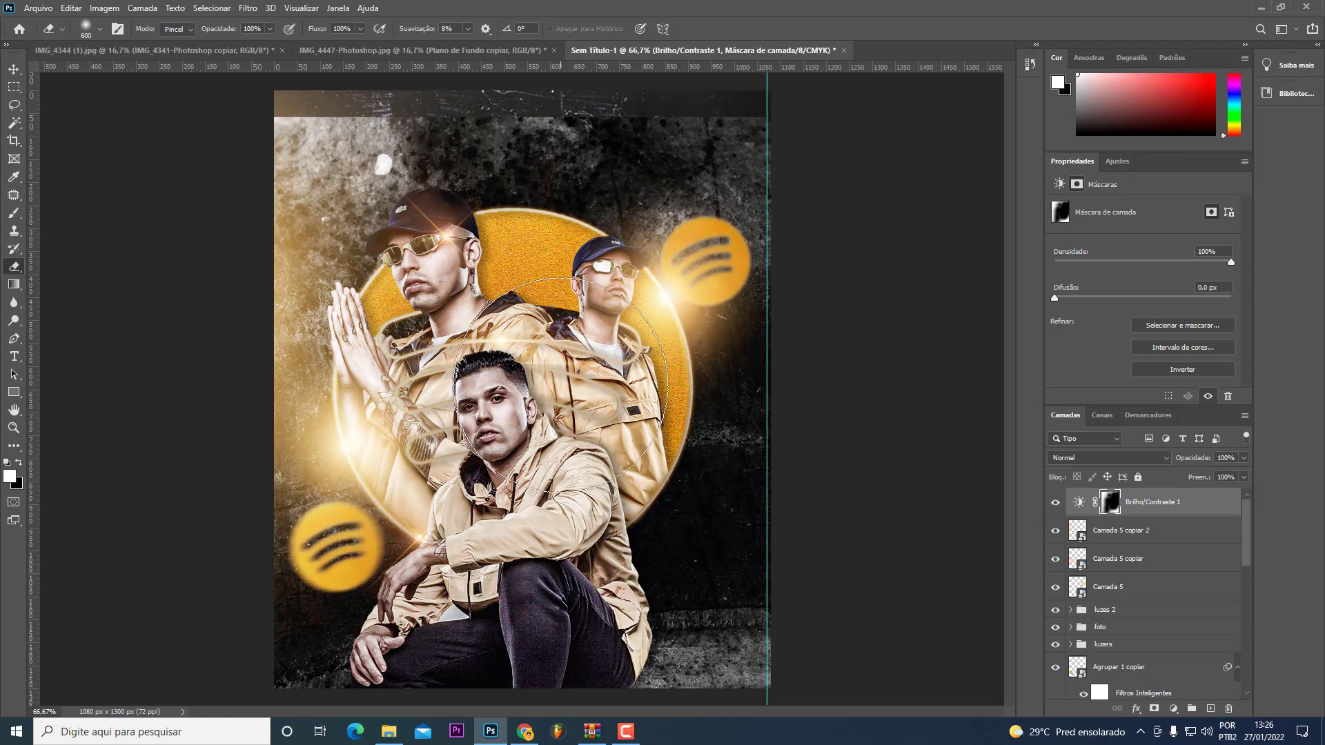
Step: Toggle the brightness adjustment off and on to compare the poster
key(v)
double_click(1043, 501)
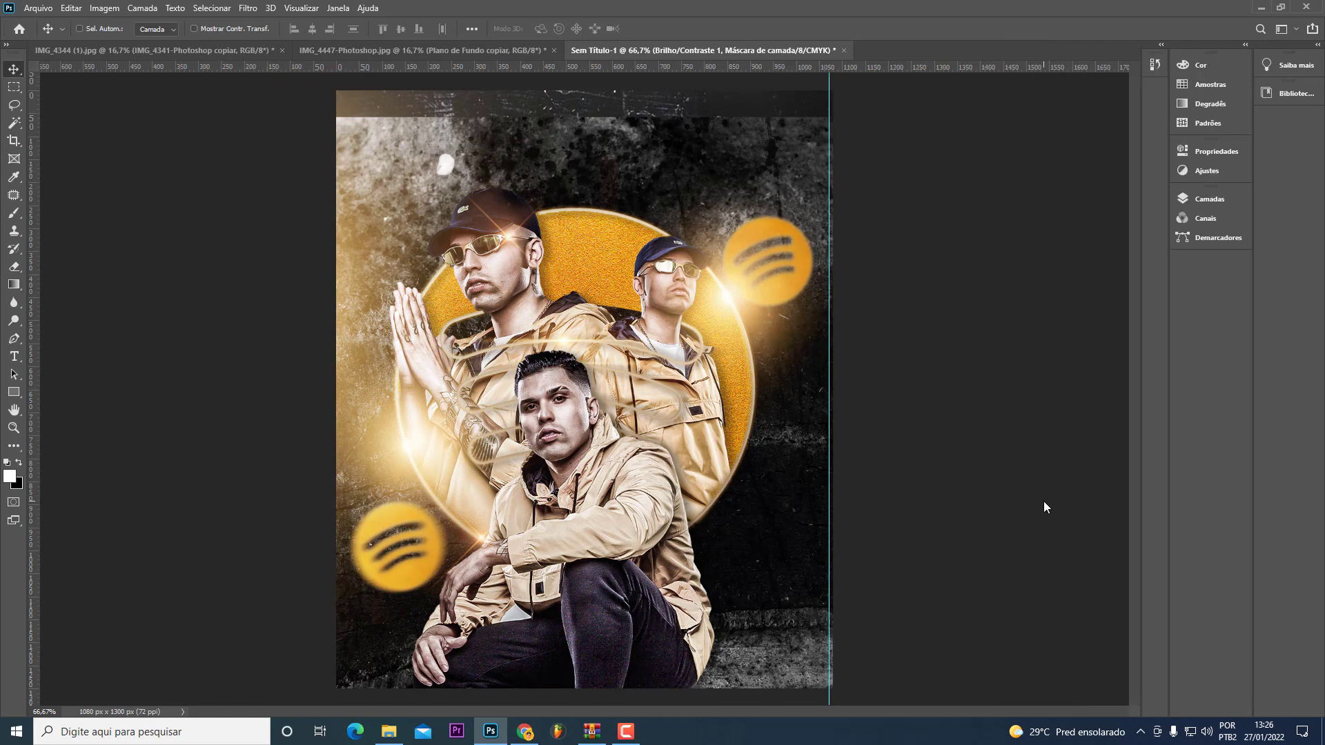
double_click(1166, 503)
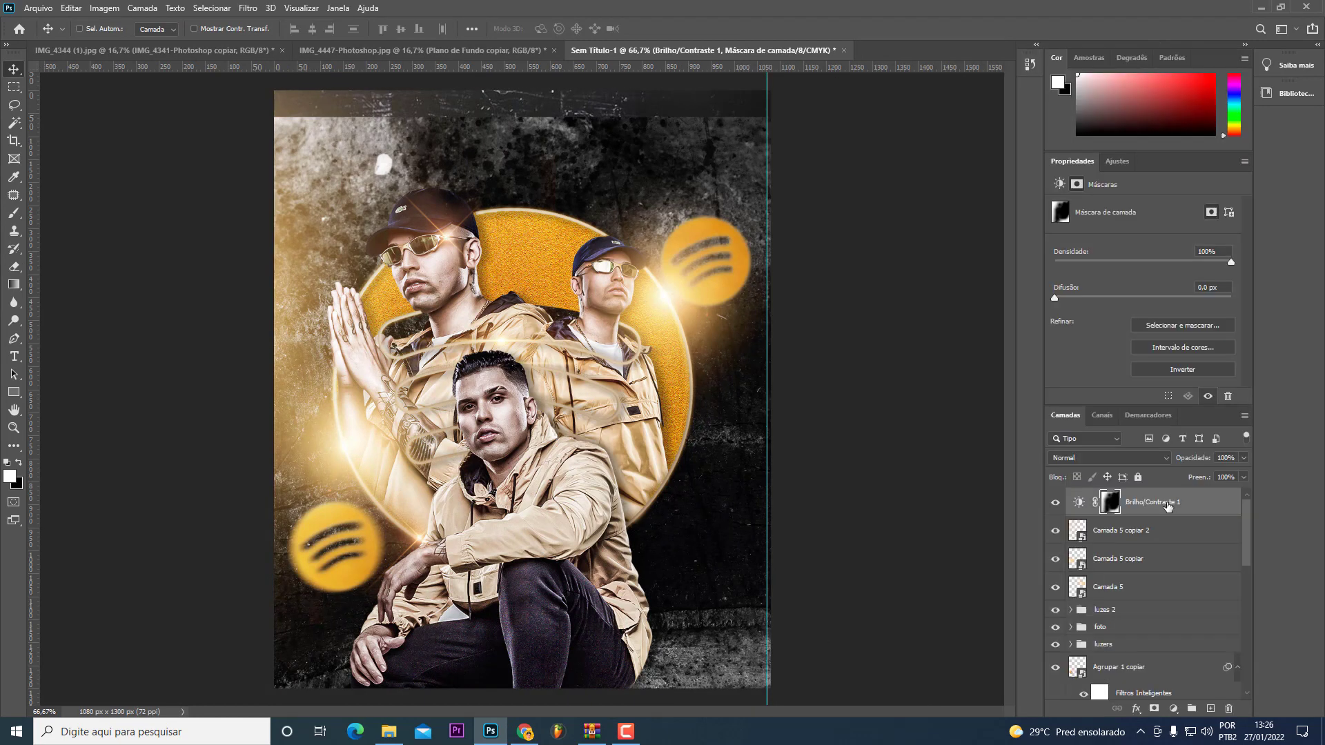
click(1057, 503)
click(1058, 504)
key(e)
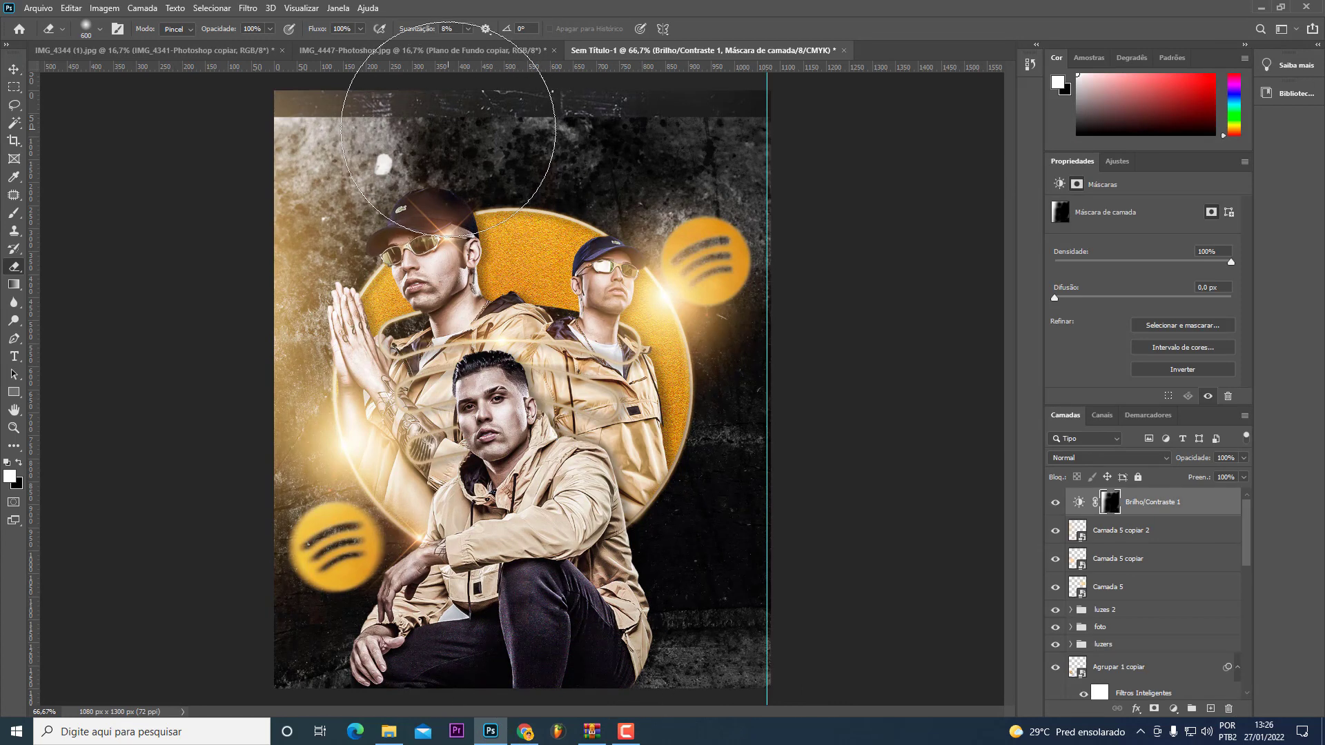
key(v)
scroll(1101, 655, down, 5)
scroll(1101, 655, down, 5)
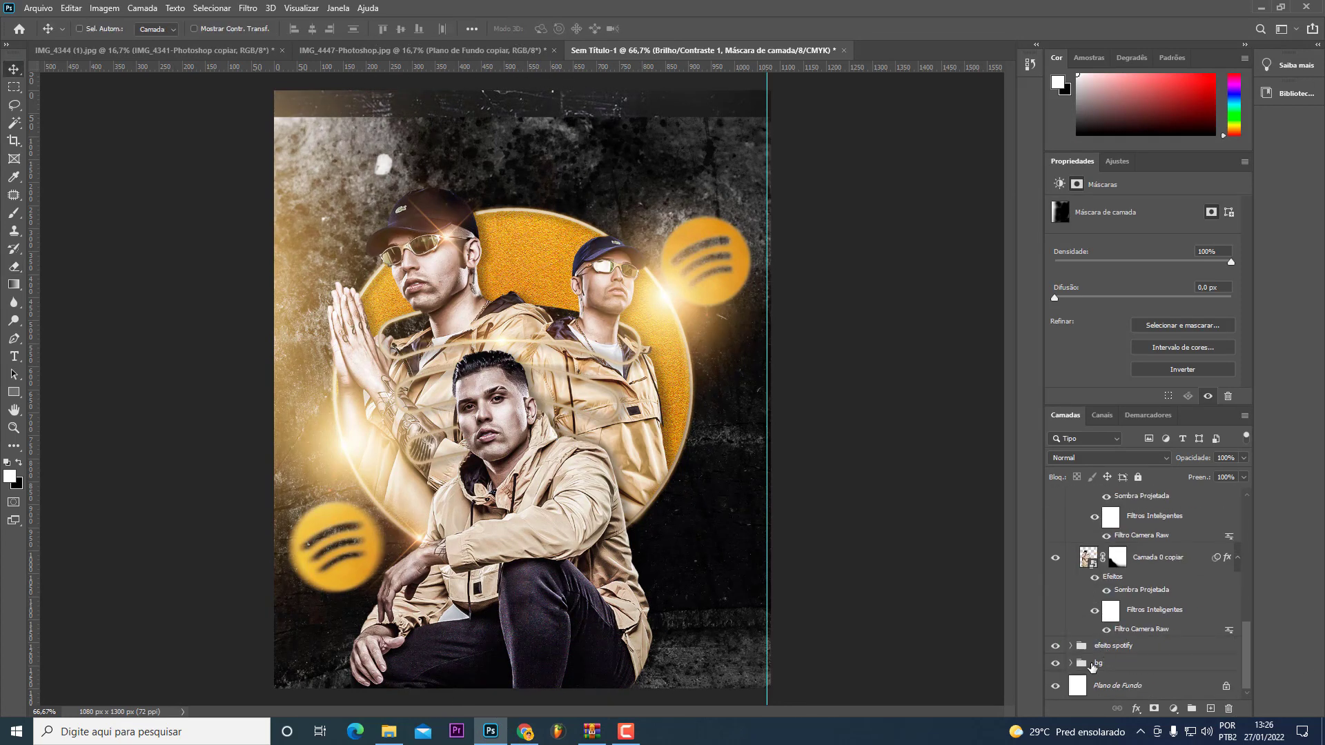
Step: Move the grunge texture in the bg group up and to the left
click(1070, 663)
click(1159, 629)
drag(660, 325, 659, 297)
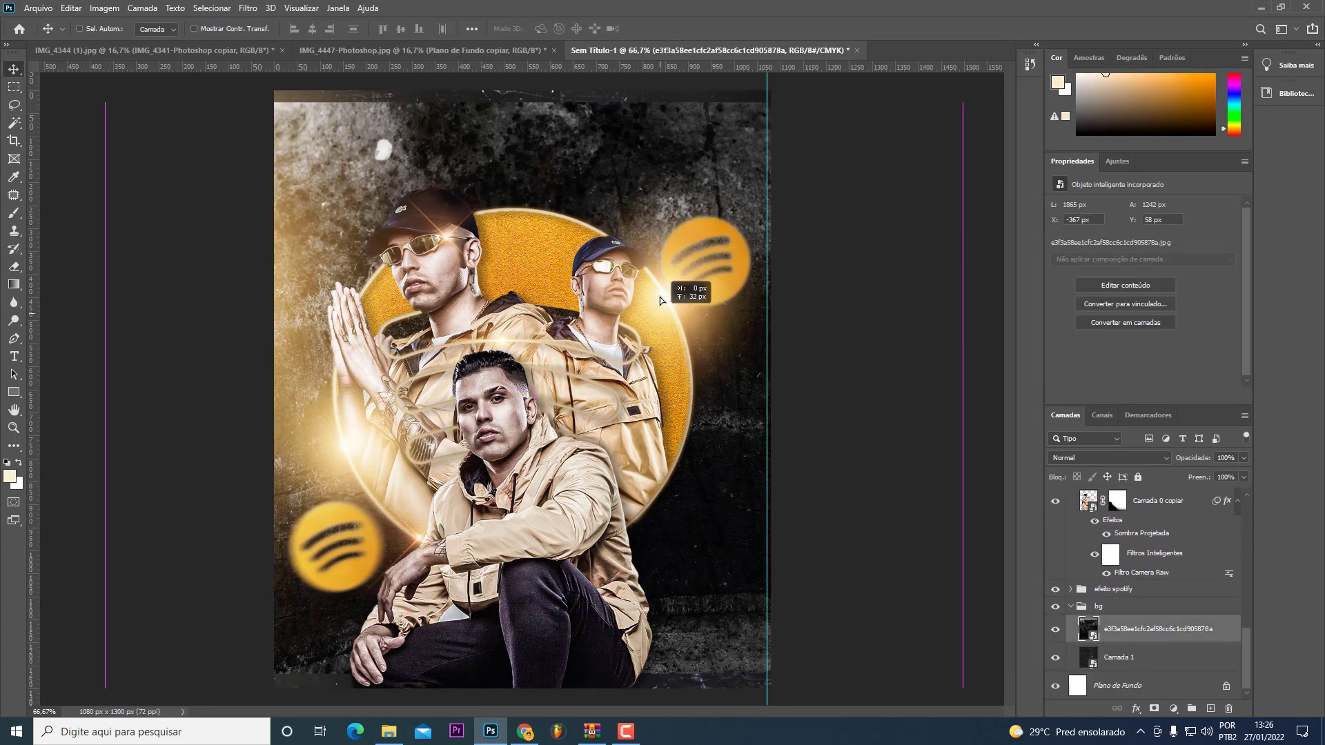
drag(904, 530, 828, 536)
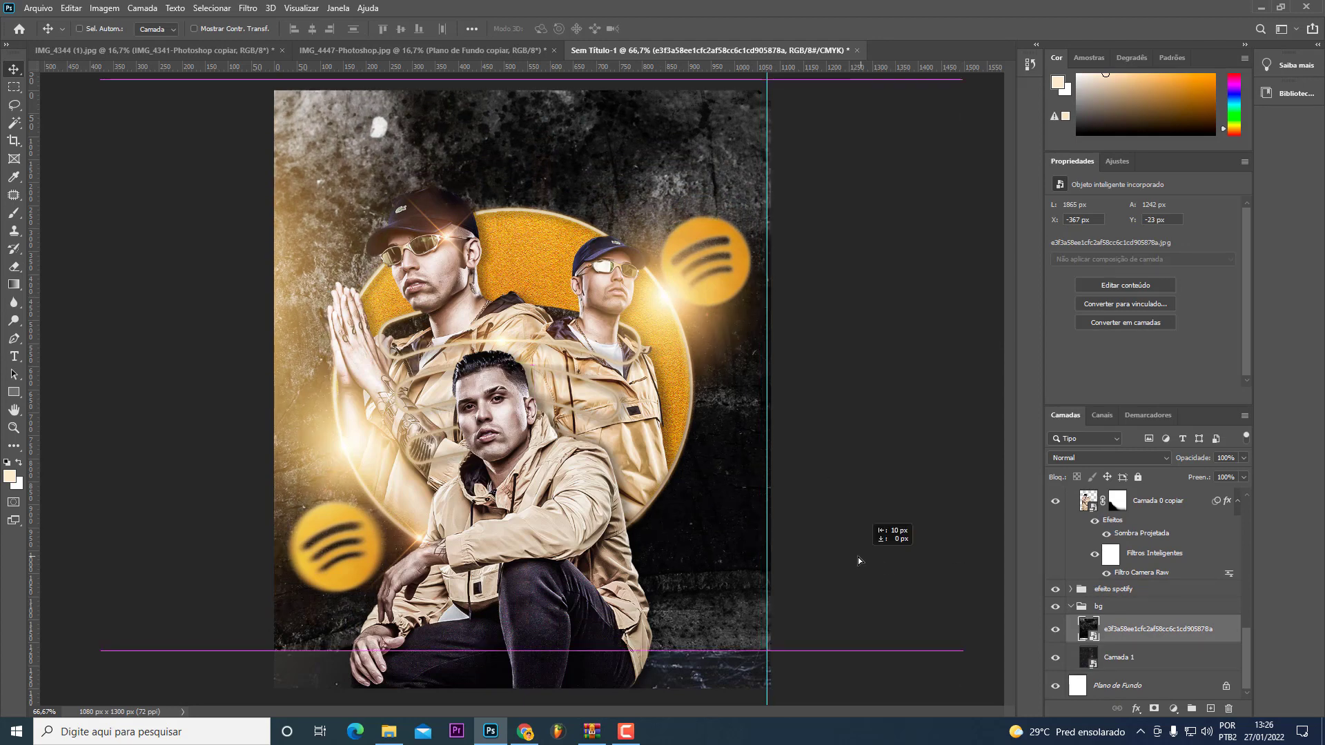
Step: Mask out the texture's right side and upper-left area
click(1153, 708)
key(e)
drag(752, 601, 711, 386)
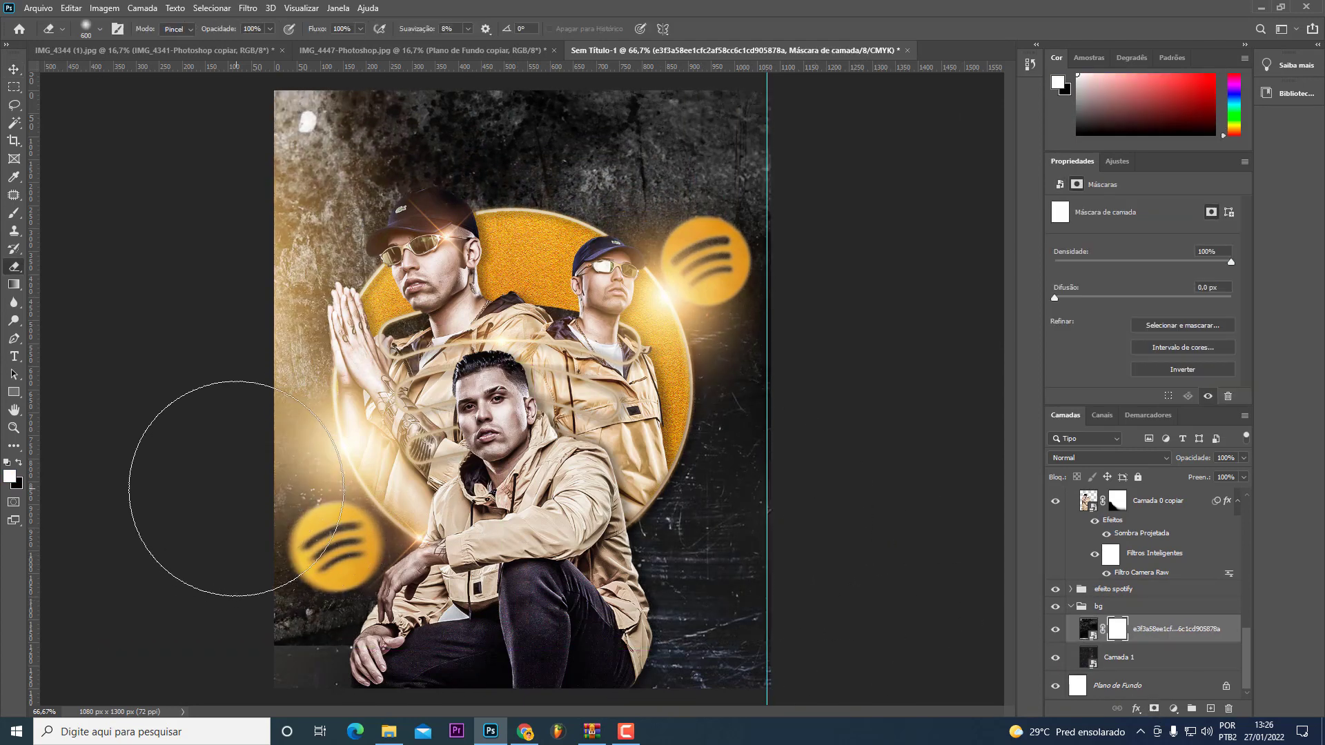
drag(371, 293, 227, 193)
key(v)
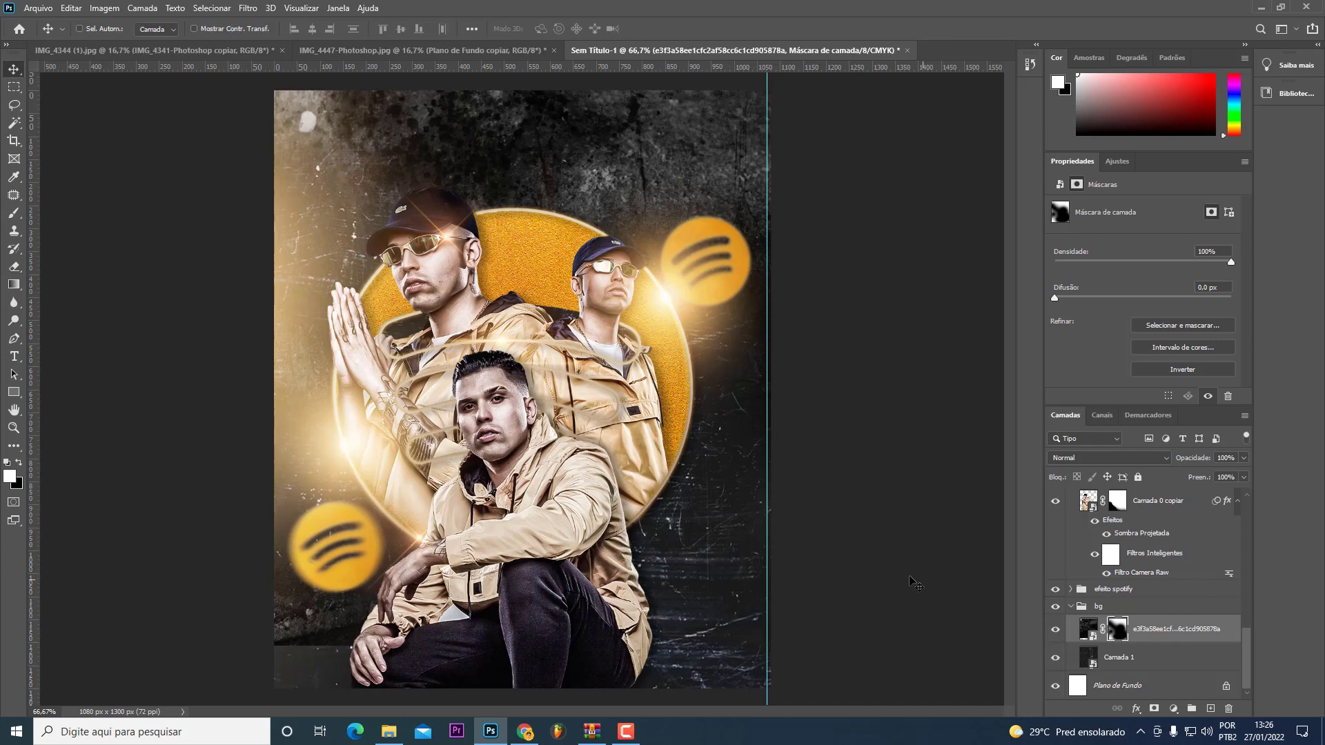
click(1071, 606)
scroll(1228, 603, up, 2)
scroll(1229, 602, up, 2)
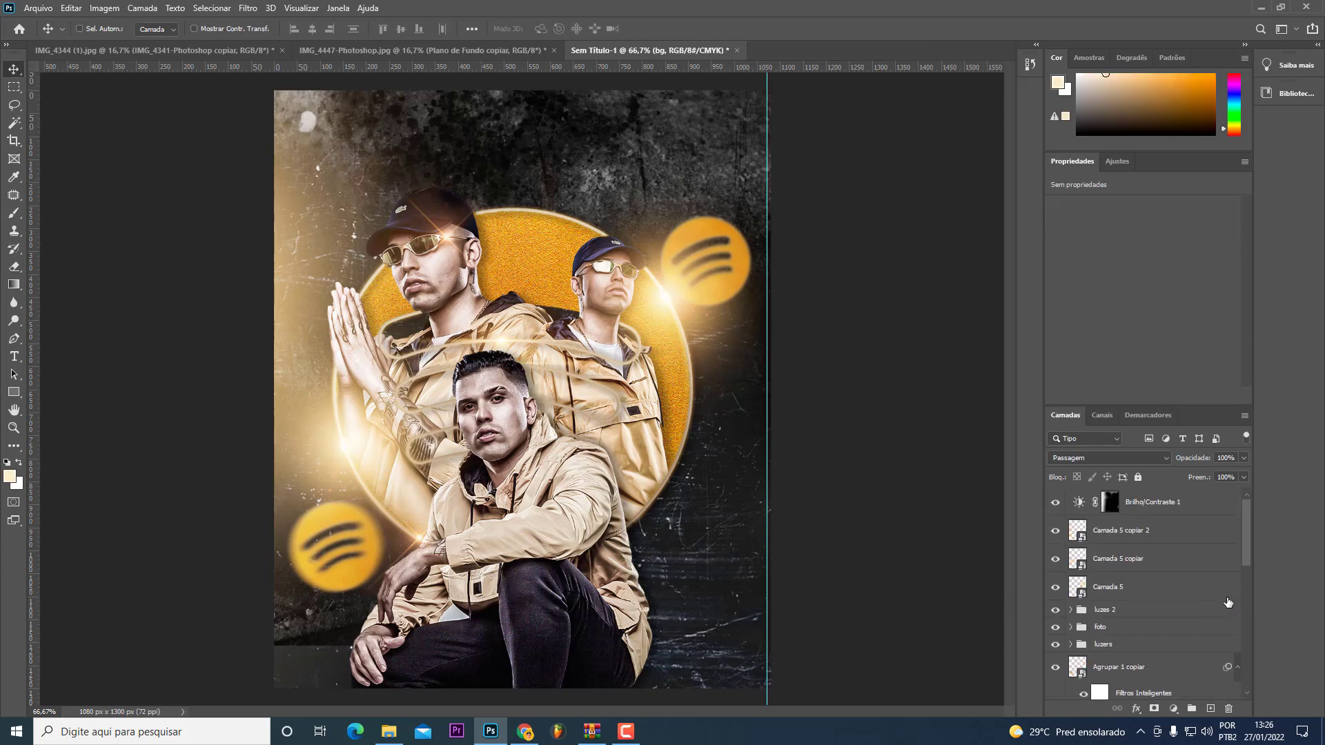
Step: Hide Camada 5 copiar 2 and compare the poster with and without the brightness adjustment
click(1055, 530)
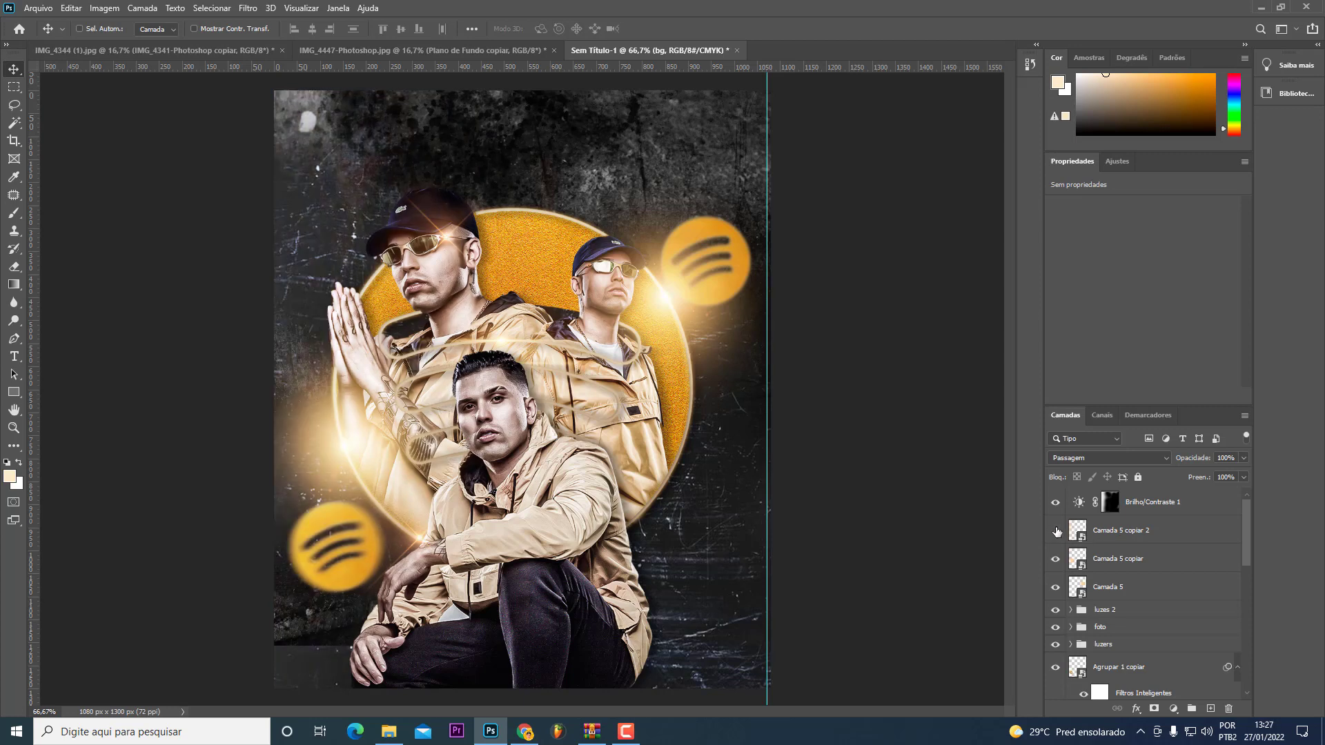
click(1055, 530)
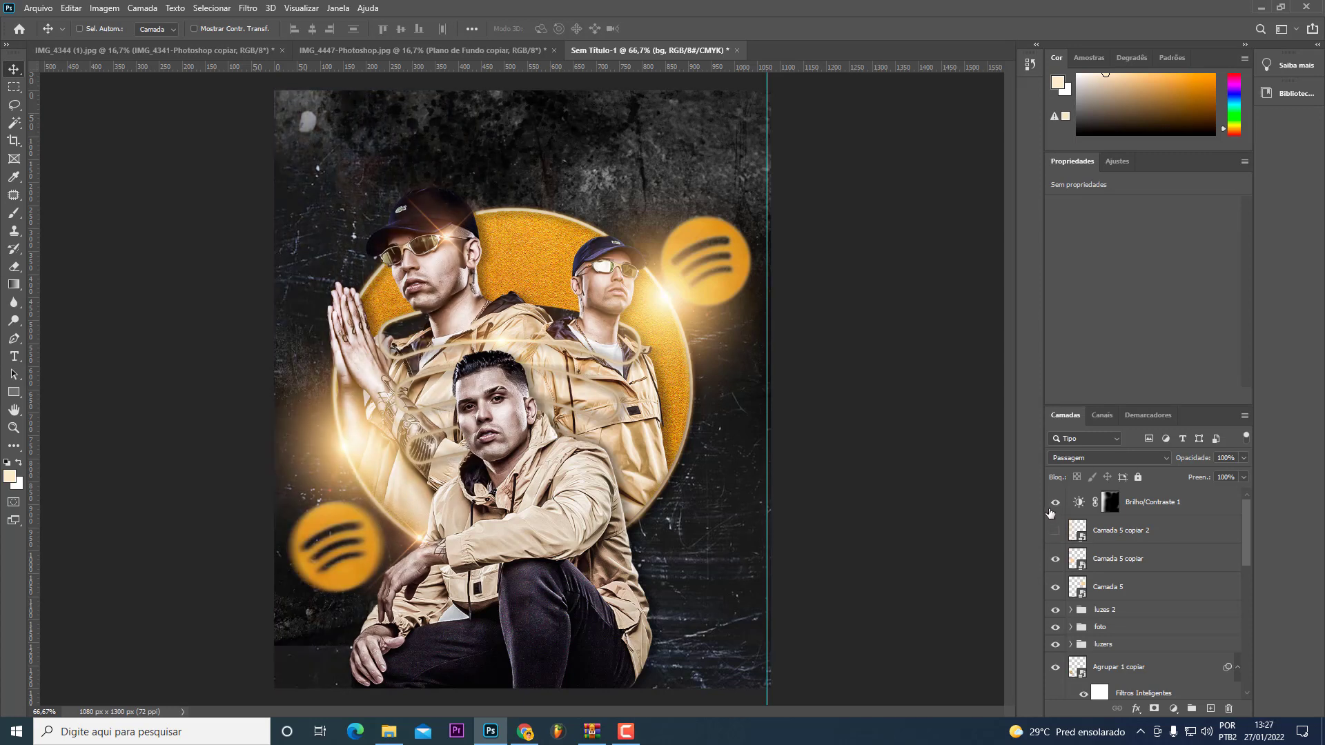
click(1055, 530)
click(1054, 502)
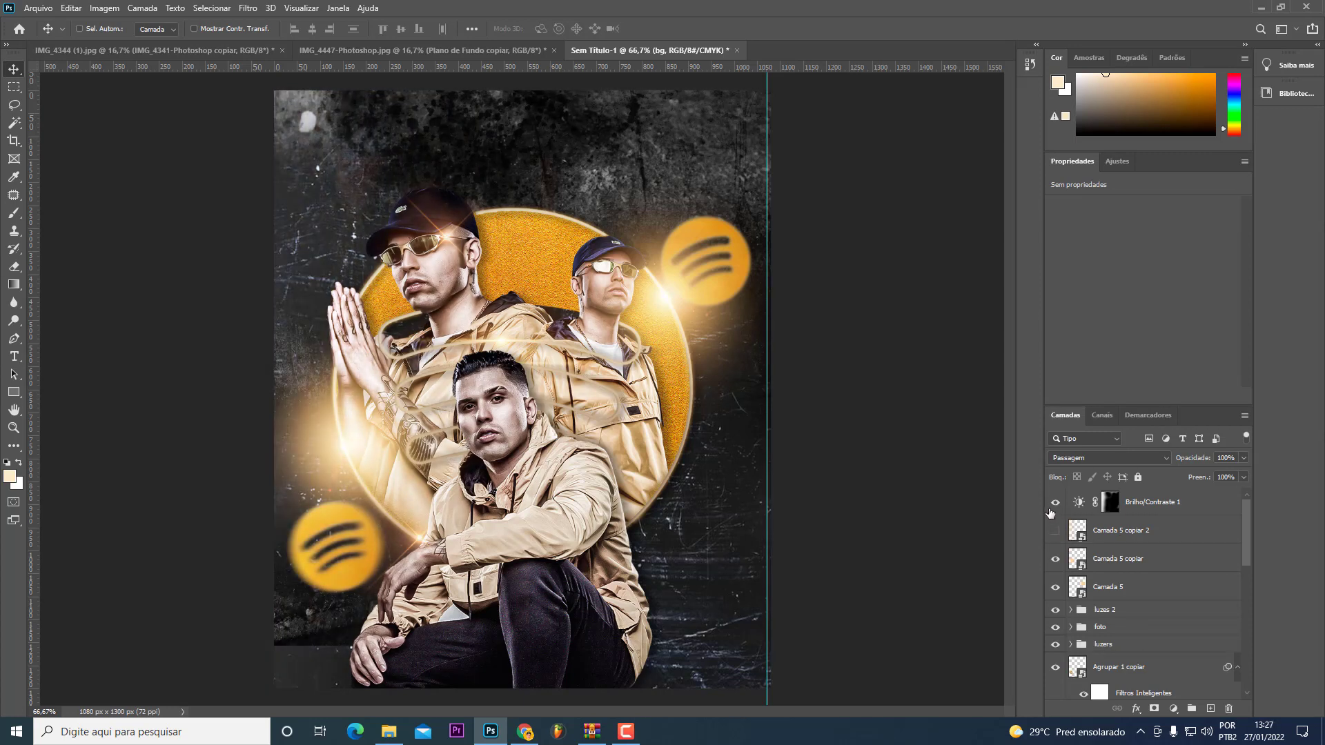
click(1054, 503)
Step: Raise the Brilho/Contraste brightness to 100
click(1110, 508)
key(e)
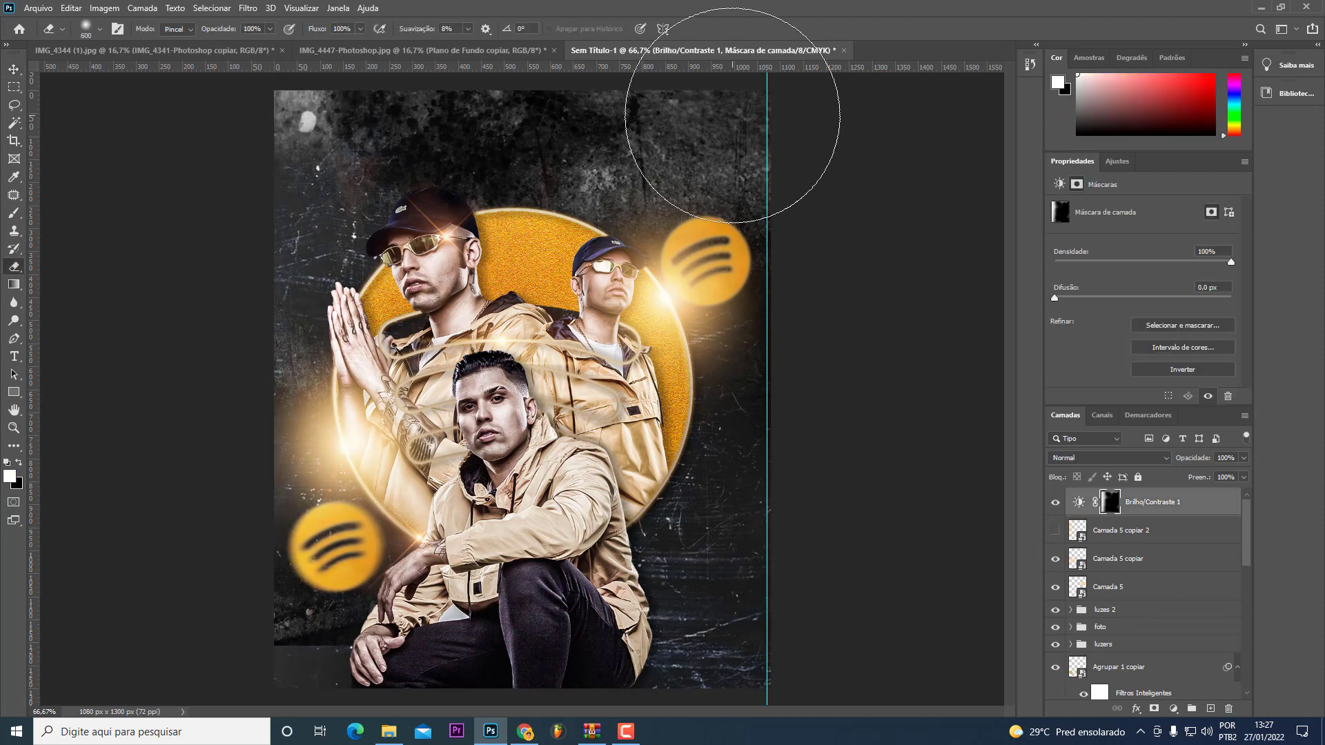
click(1079, 503)
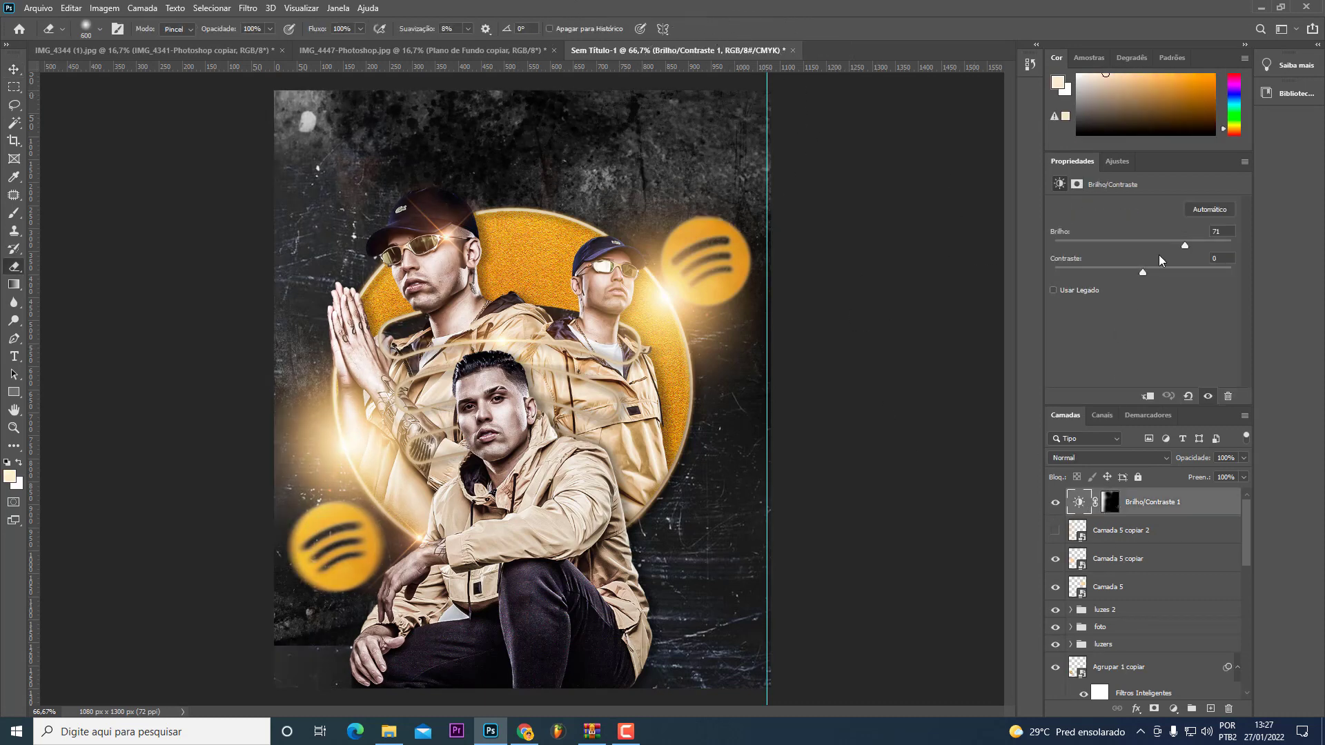
drag(1164, 246, 1202, 246)
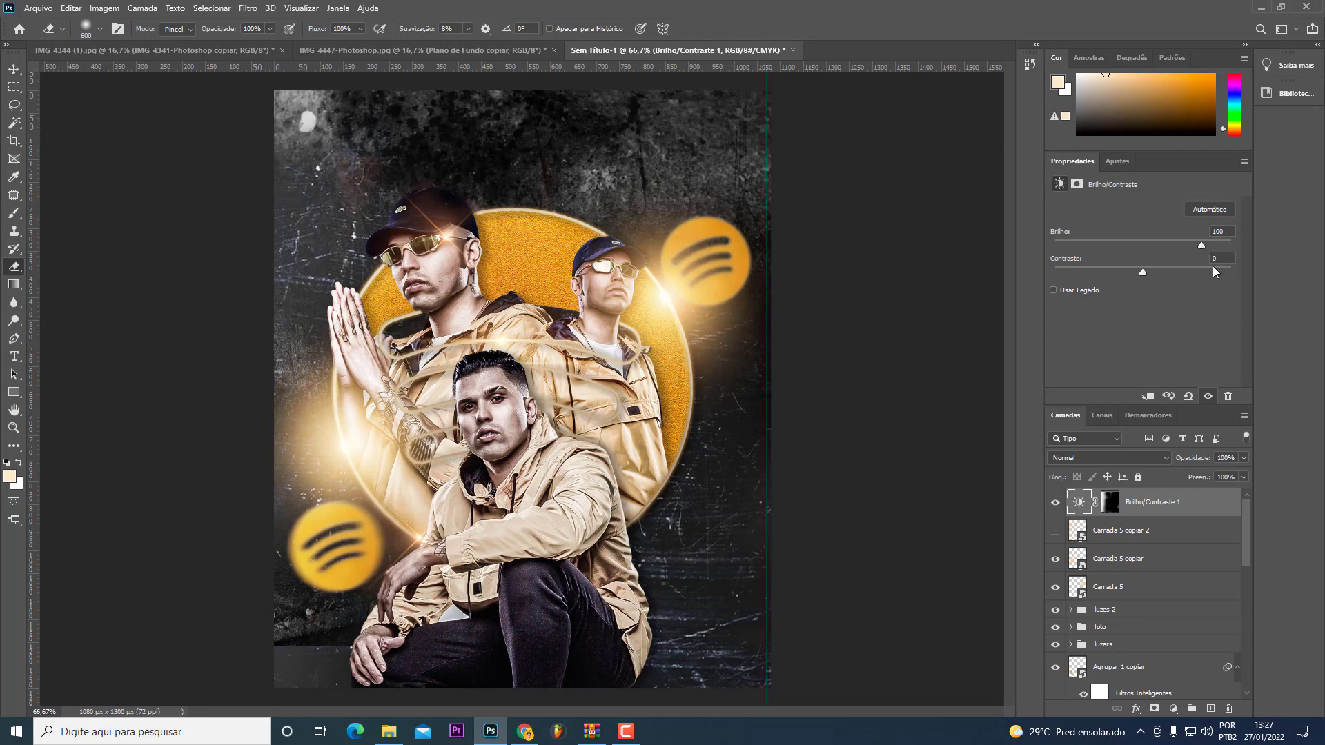
Step: Compare the brightened poster again and select the adjustment's mask with default colours
click(1056, 506)
click(1056, 506)
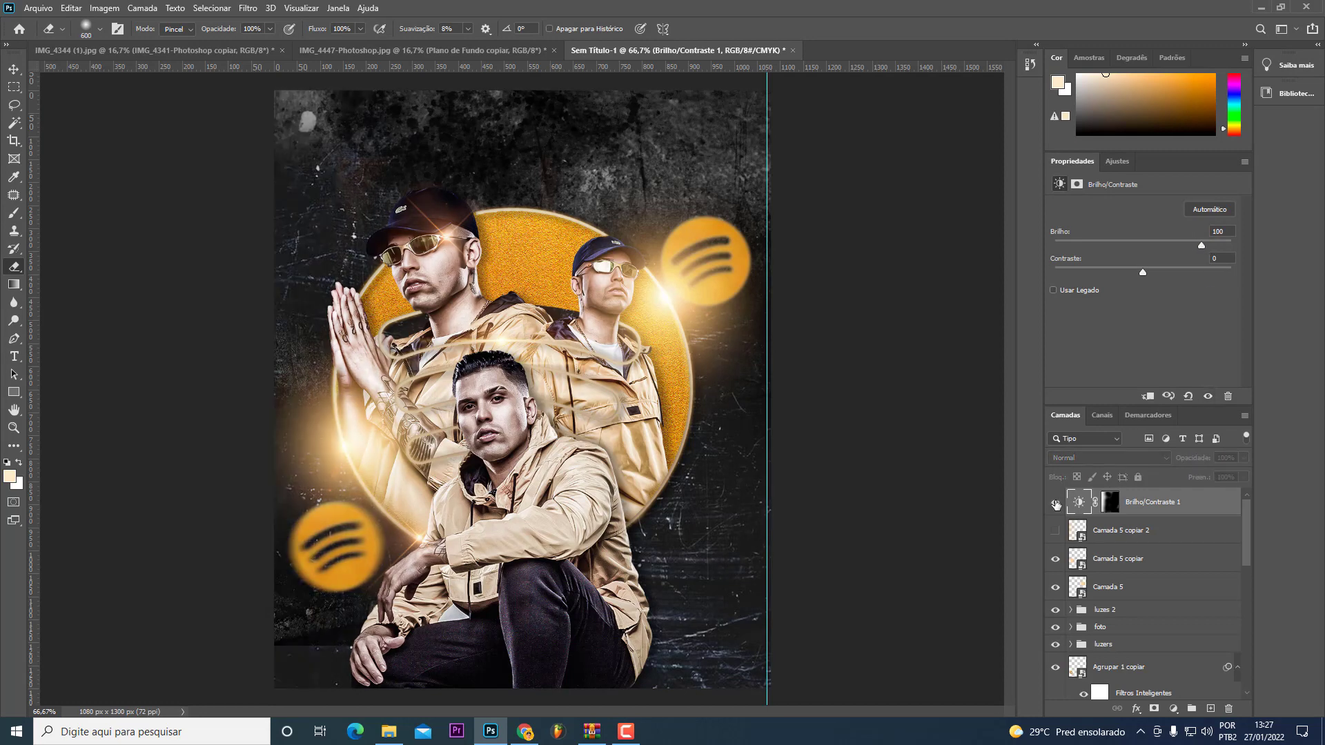
click(1056, 505)
click(1111, 507)
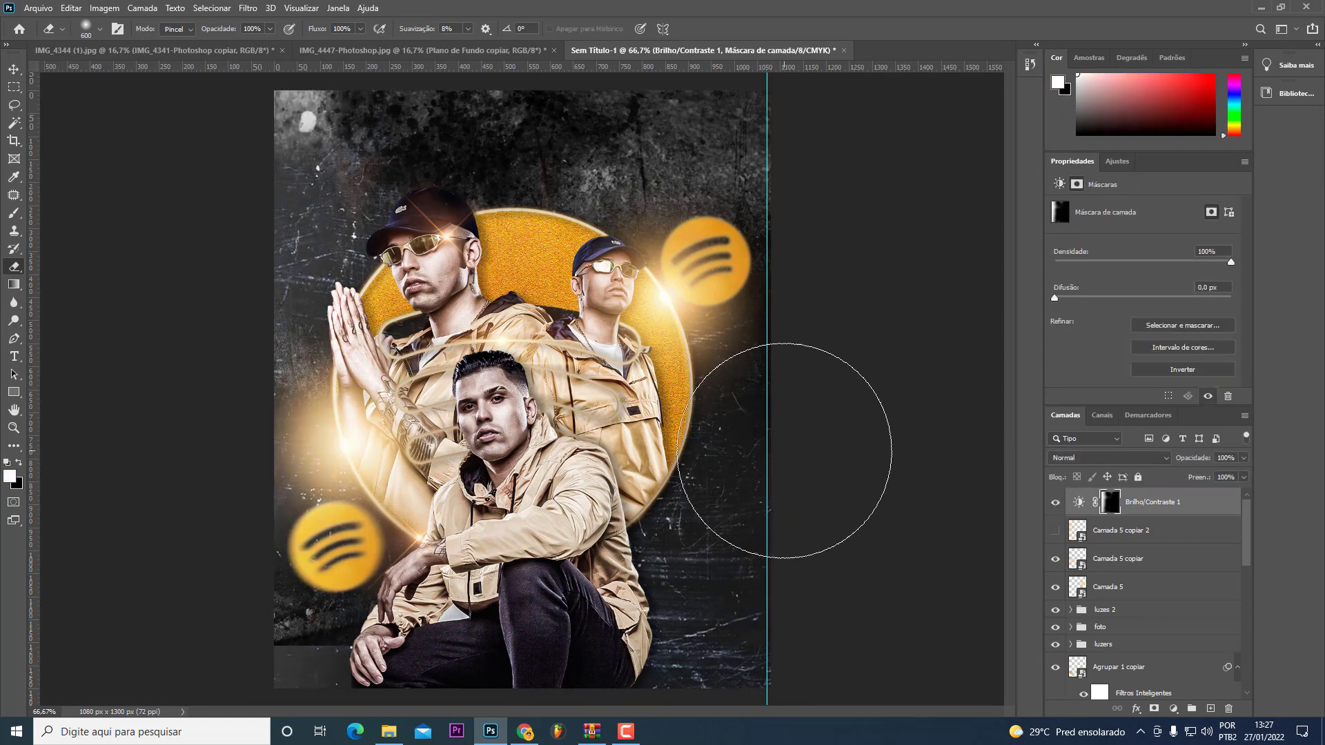
key(v)
click(1056, 509)
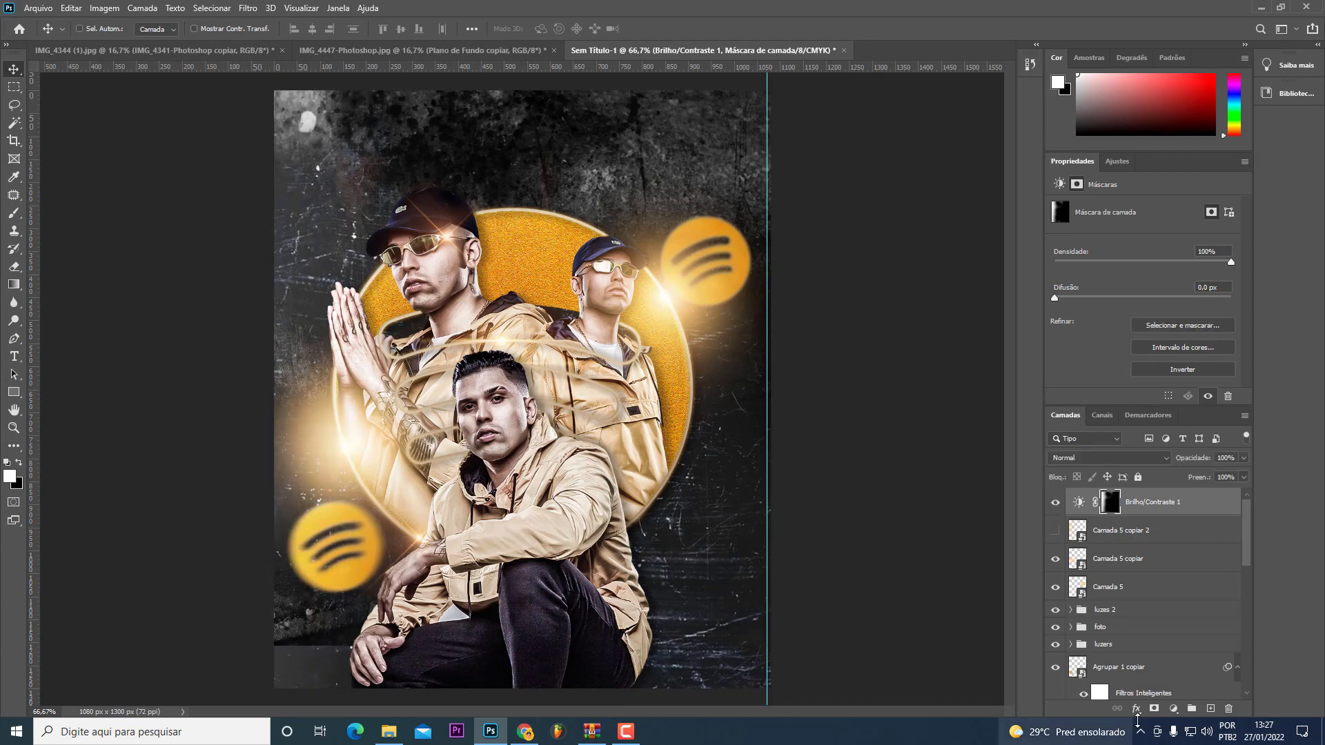
click(1173, 709)
Step: Add a Matiz/Saturação adjustment at lightness -35, erasing its mask over the upper left and centre
click(1211, 580)
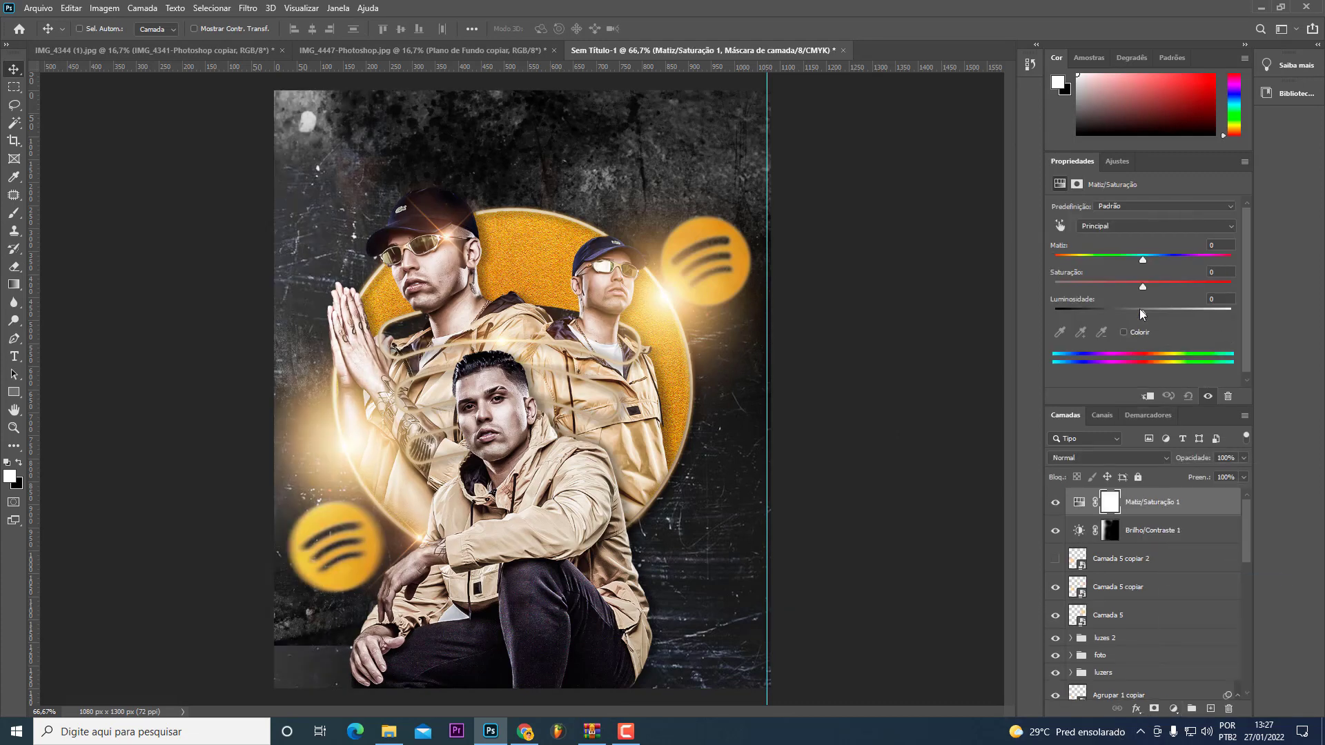
drag(1120, 312, 1112, 316)
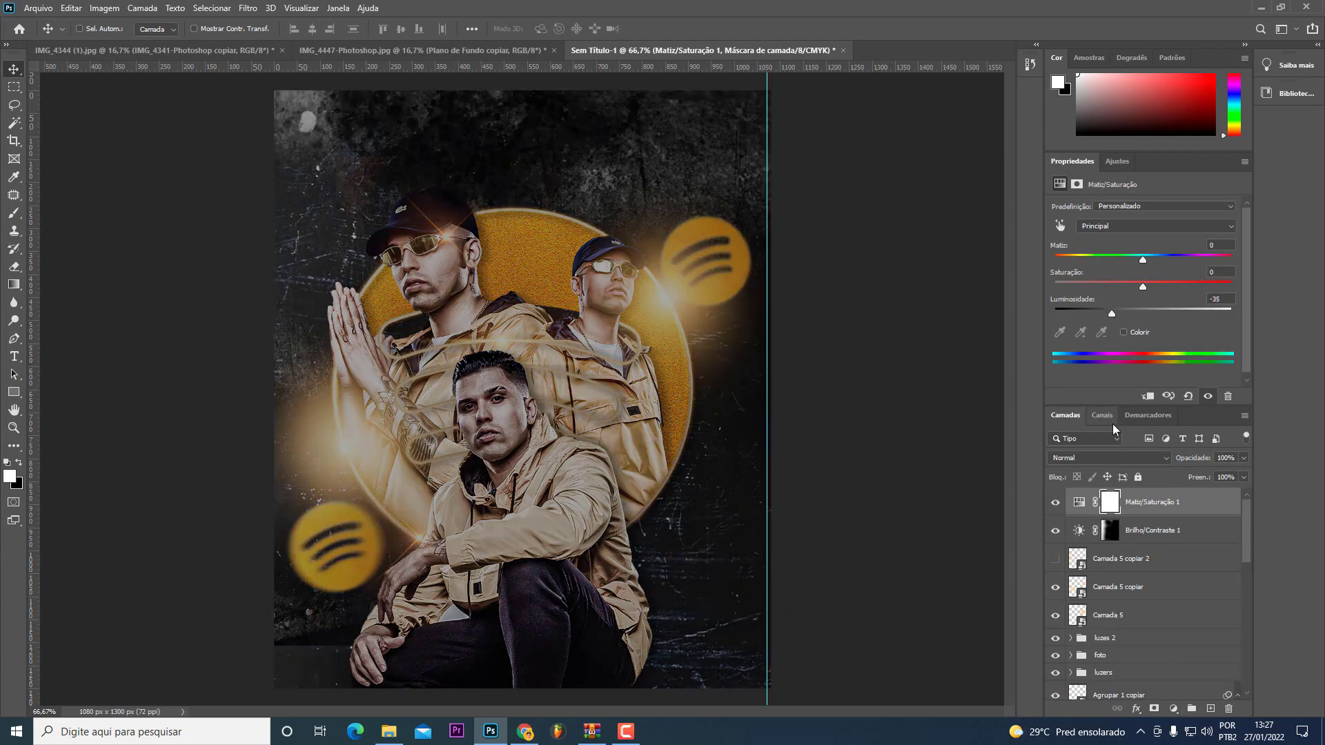
click(1110, 501)
key(e)
drag(386, 497, 316, 214)
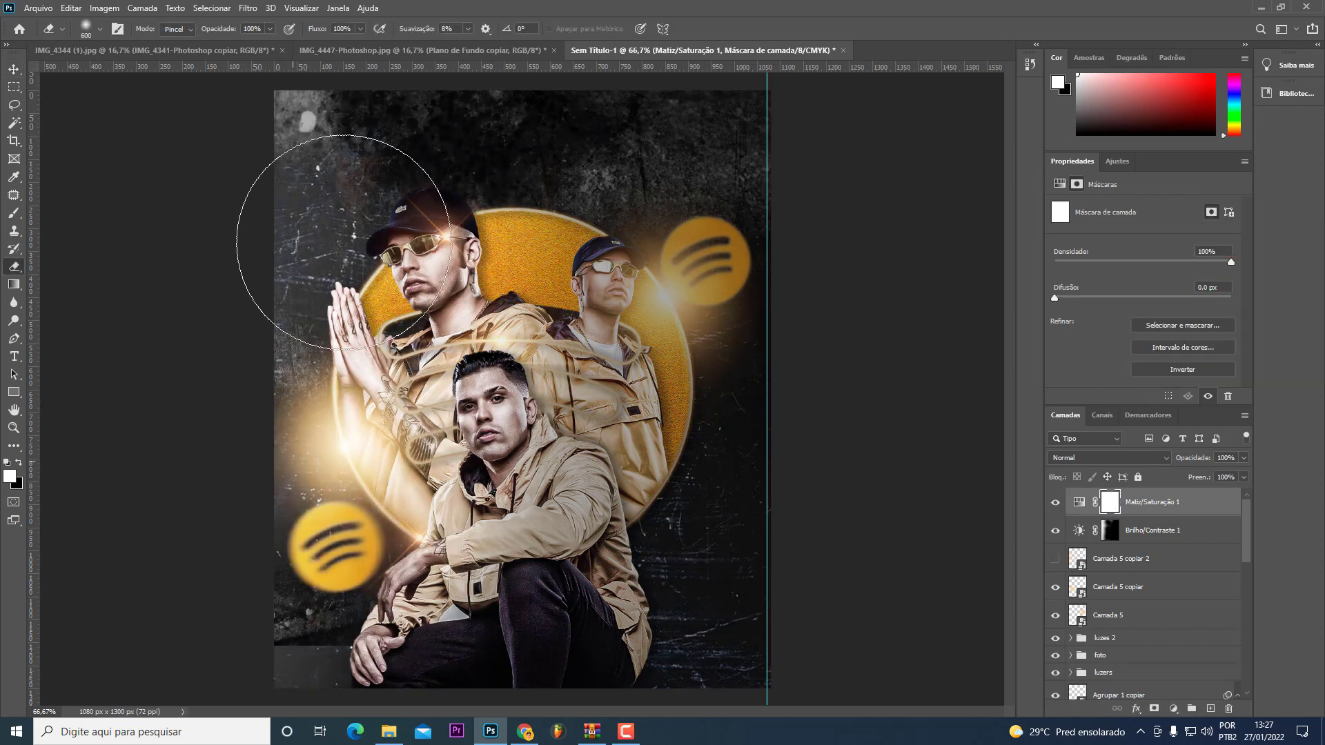
mouse_move(483, 173)
mouse_down()
mouse_move(461, 372)
mouse_move(621, 311)
mouse_move(579, 503)
mouse_up()
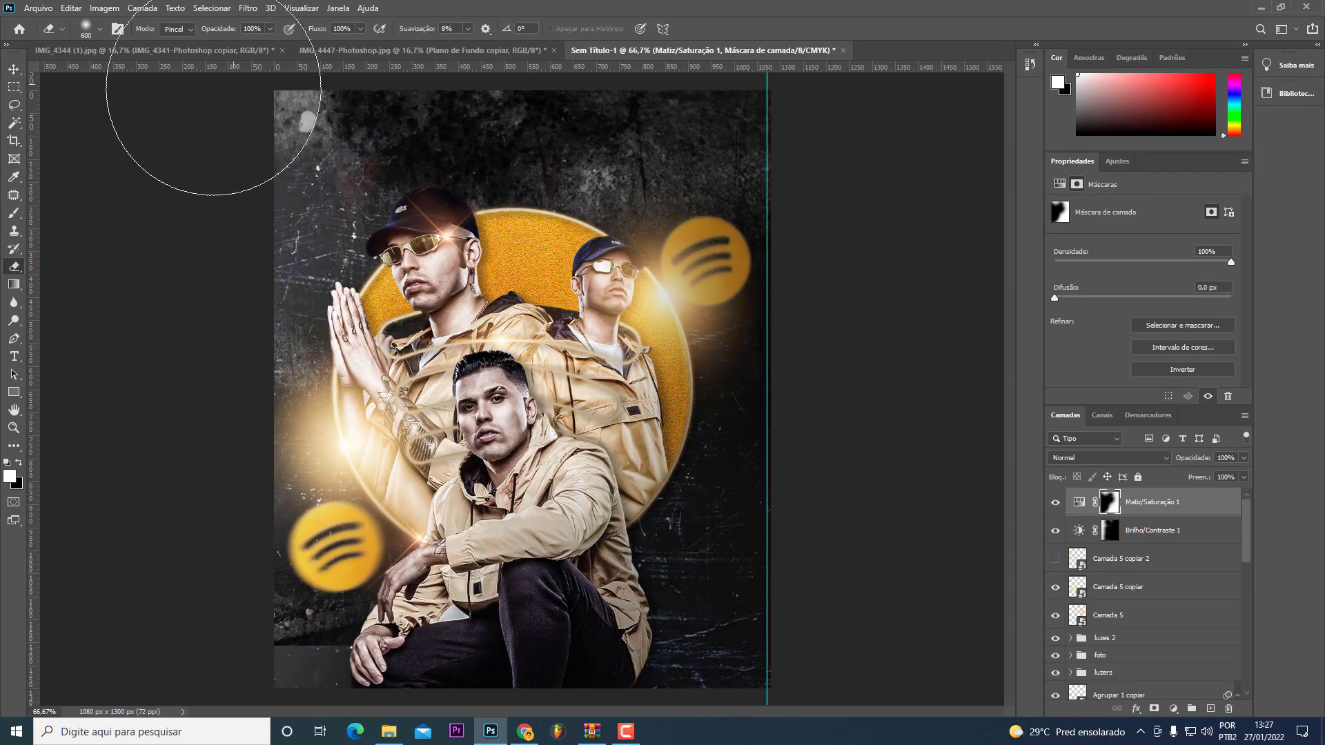
key(v)
Step: Compare both adjustments on and off, then select Camada 5 copiar 2 and Camada 5 copiar
click(1055, 501)
click(1055, 502)
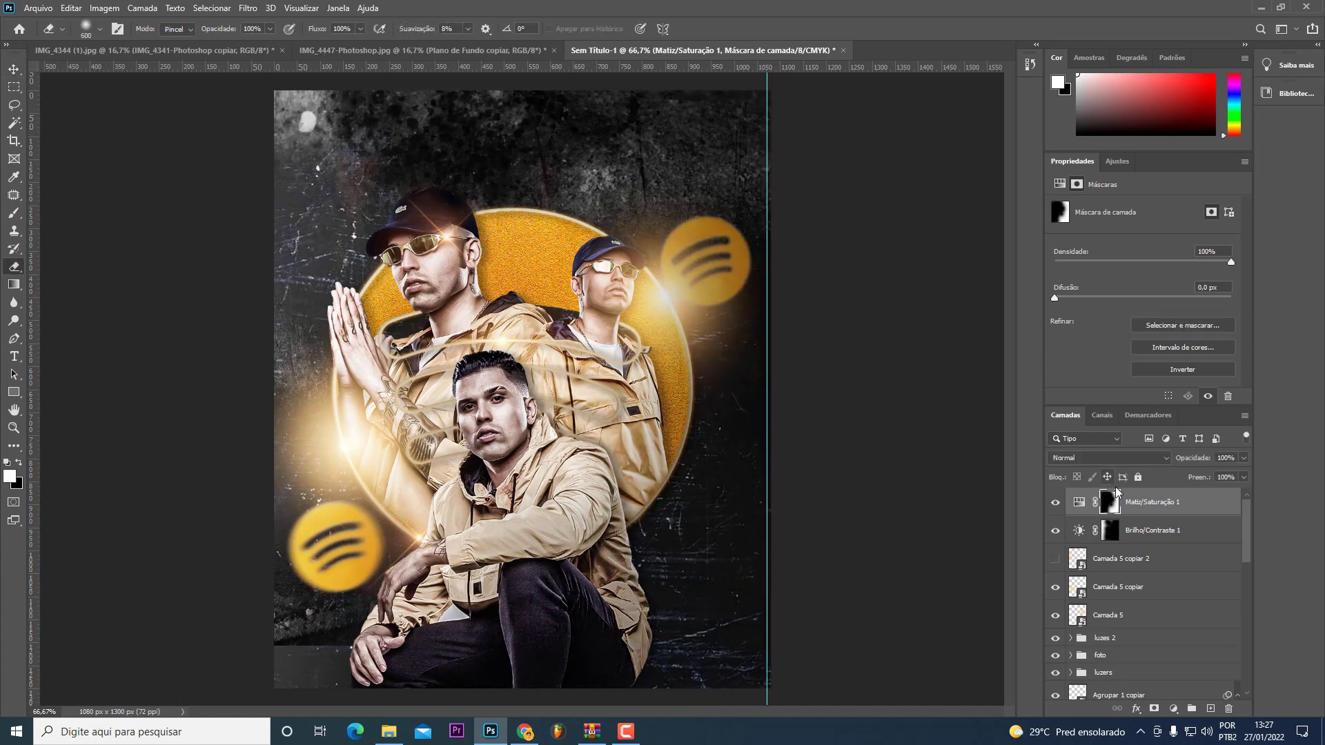
click(1055, 530)
click(1055, 530)
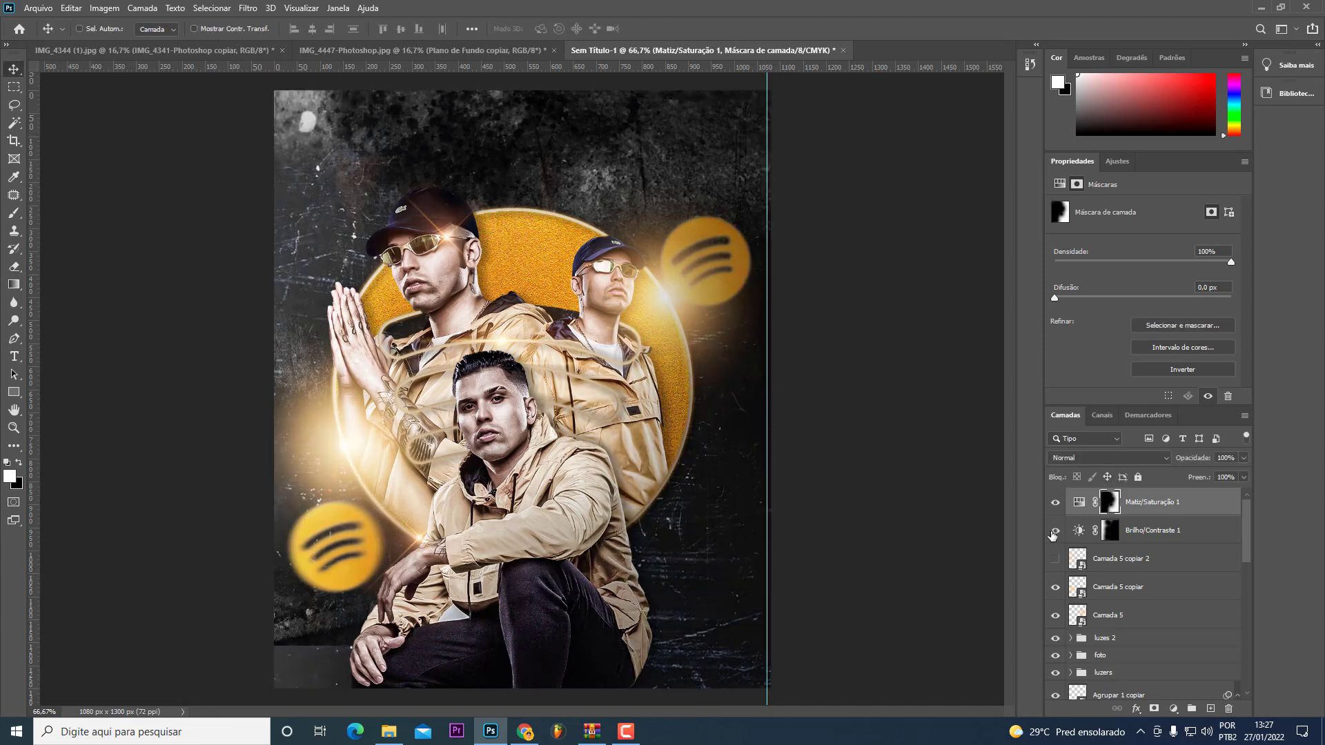
click(1056, 503)
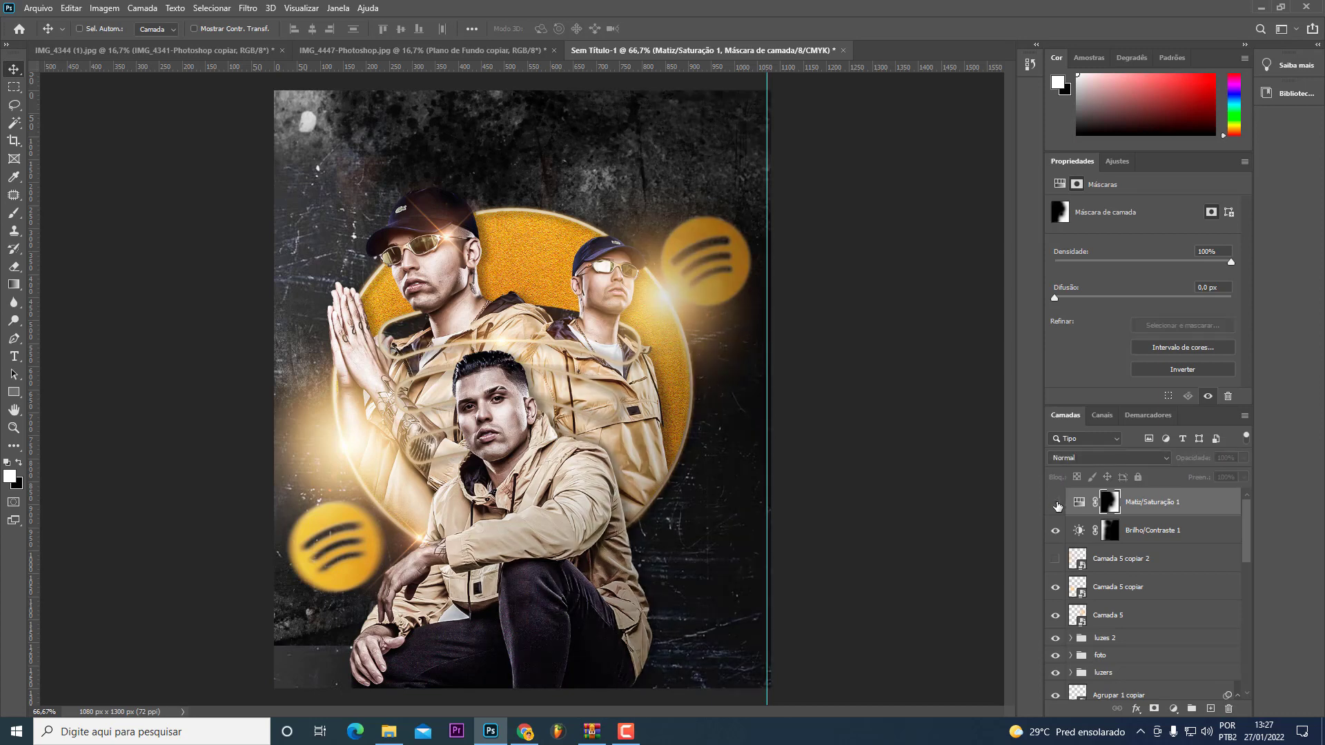
click(1056, 503)
click(1057, 505)
click(1056, 503)
click(1056, 503)
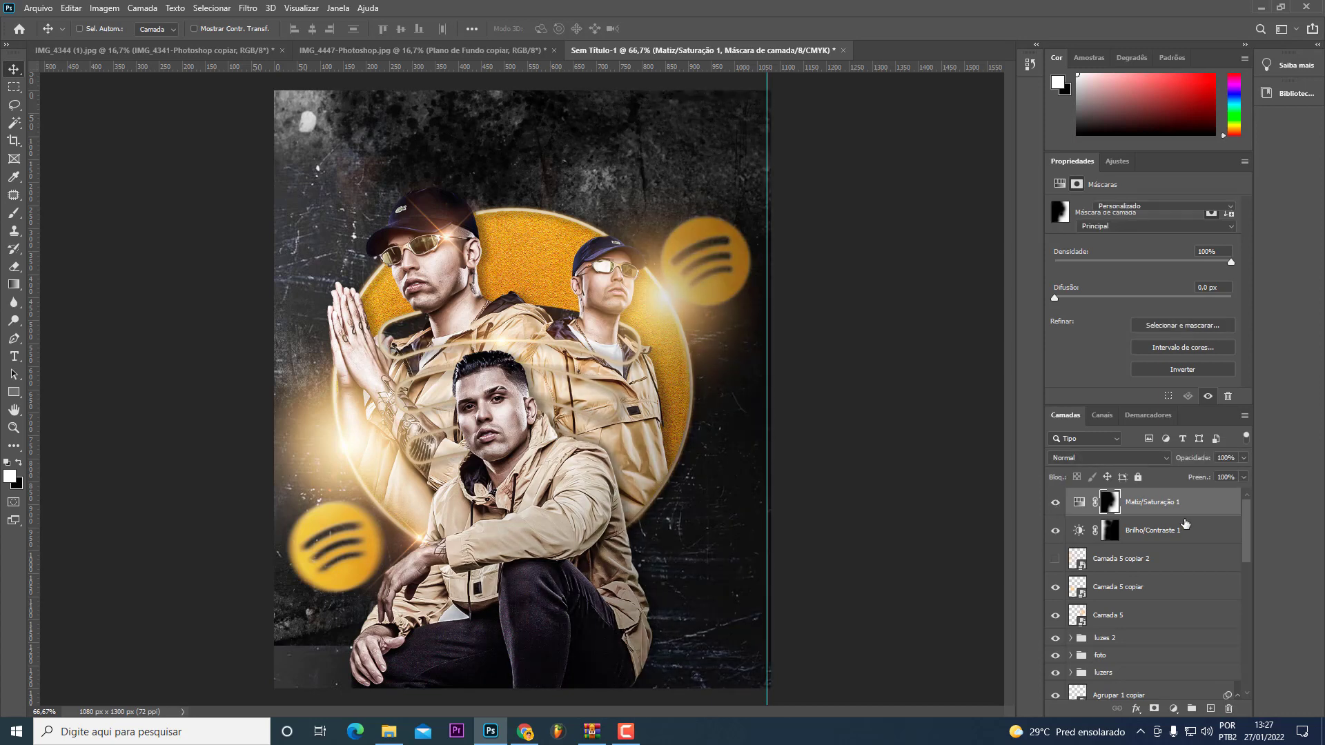
click(1128, 582)
shift+click(1128, 614)
Step: Group Camada 5 with its two copies into a group named luzes
shift+click(1129, 573)
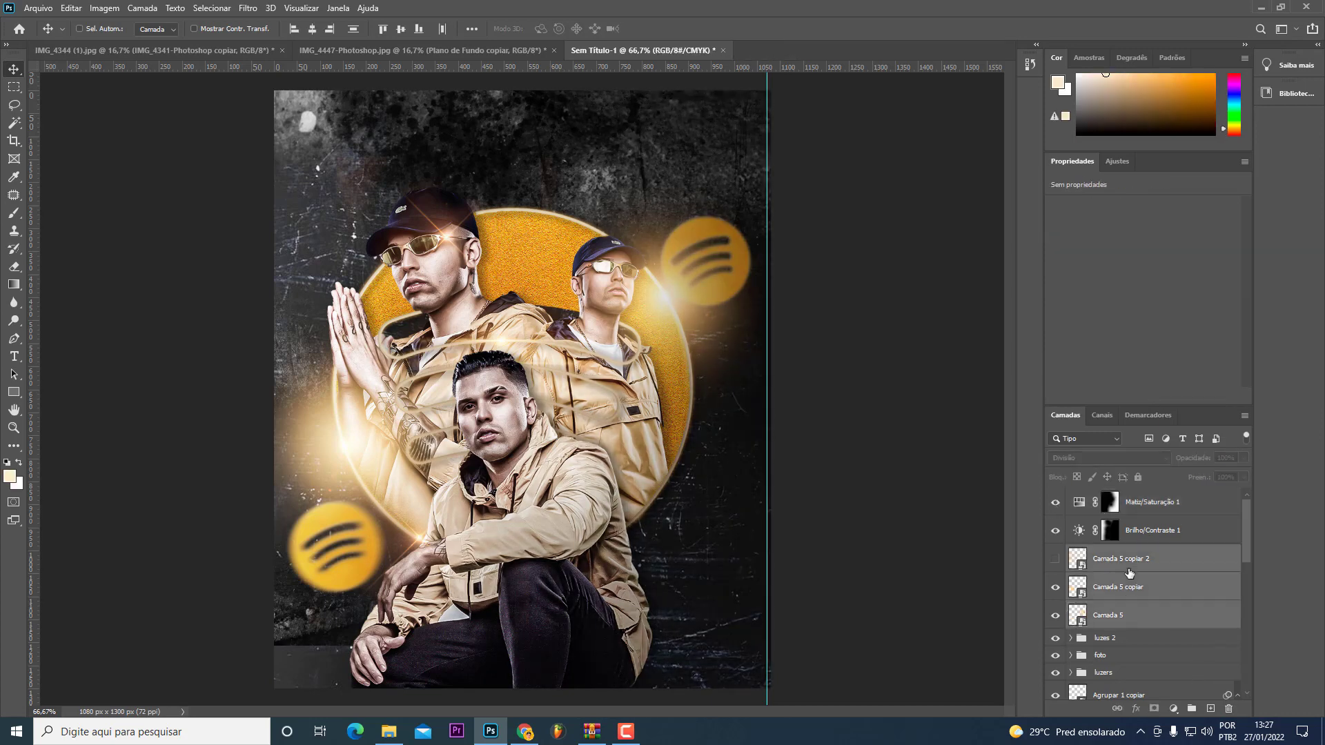
key(ctrl+g)
double_click(1108, 555)
text(luz)
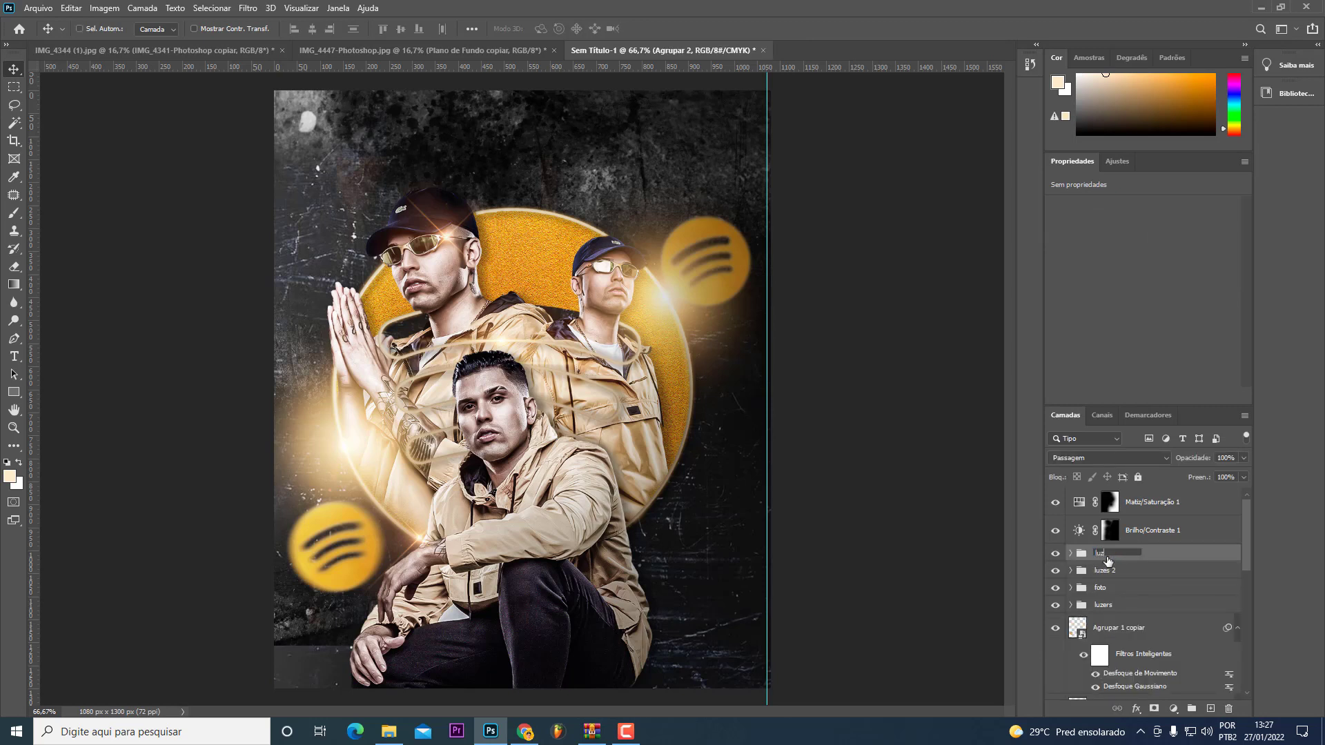
text(s)
key(Return)
Step: Make the Camada 0 copiar photo layer visible again
scroll(1076, 511, down, 1)
scroll(1104, 525, down, 1)
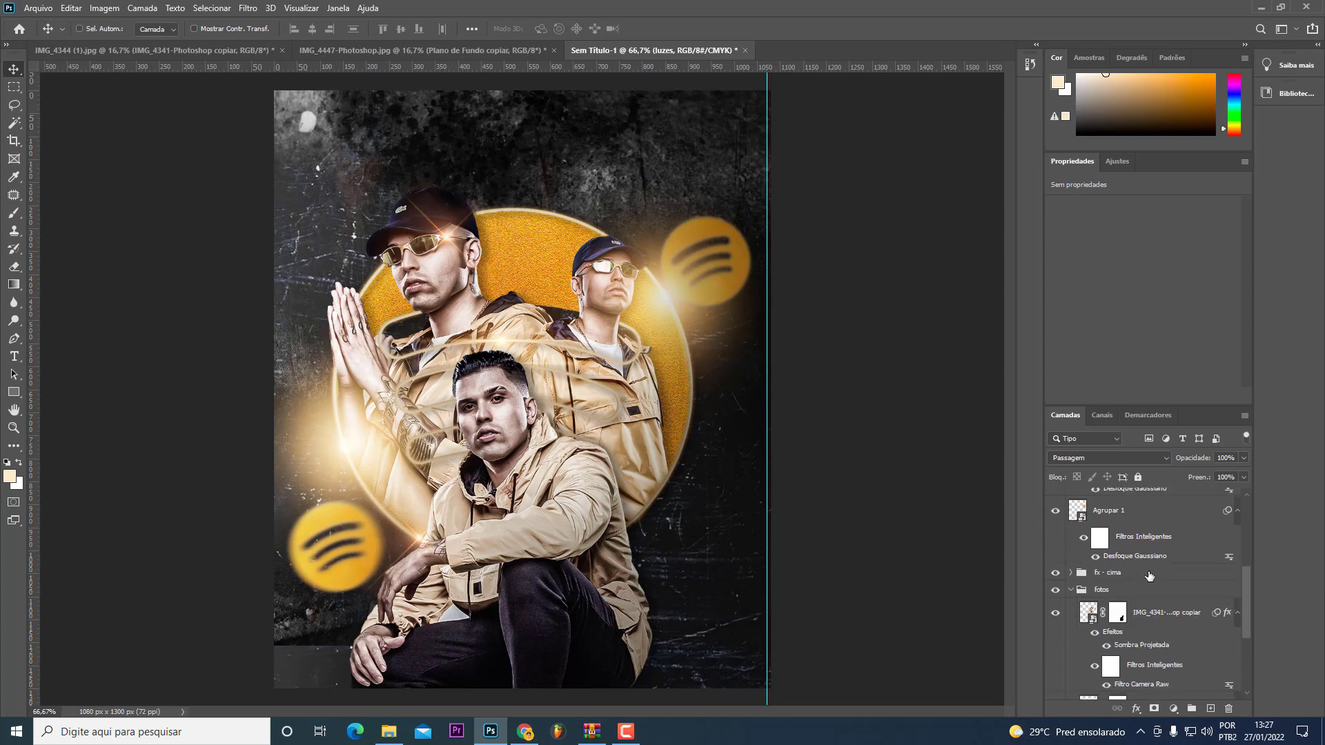
scroll(1125, 535, down, 1)
scroll(1140, 543, down, 1)
click(1141, 542)
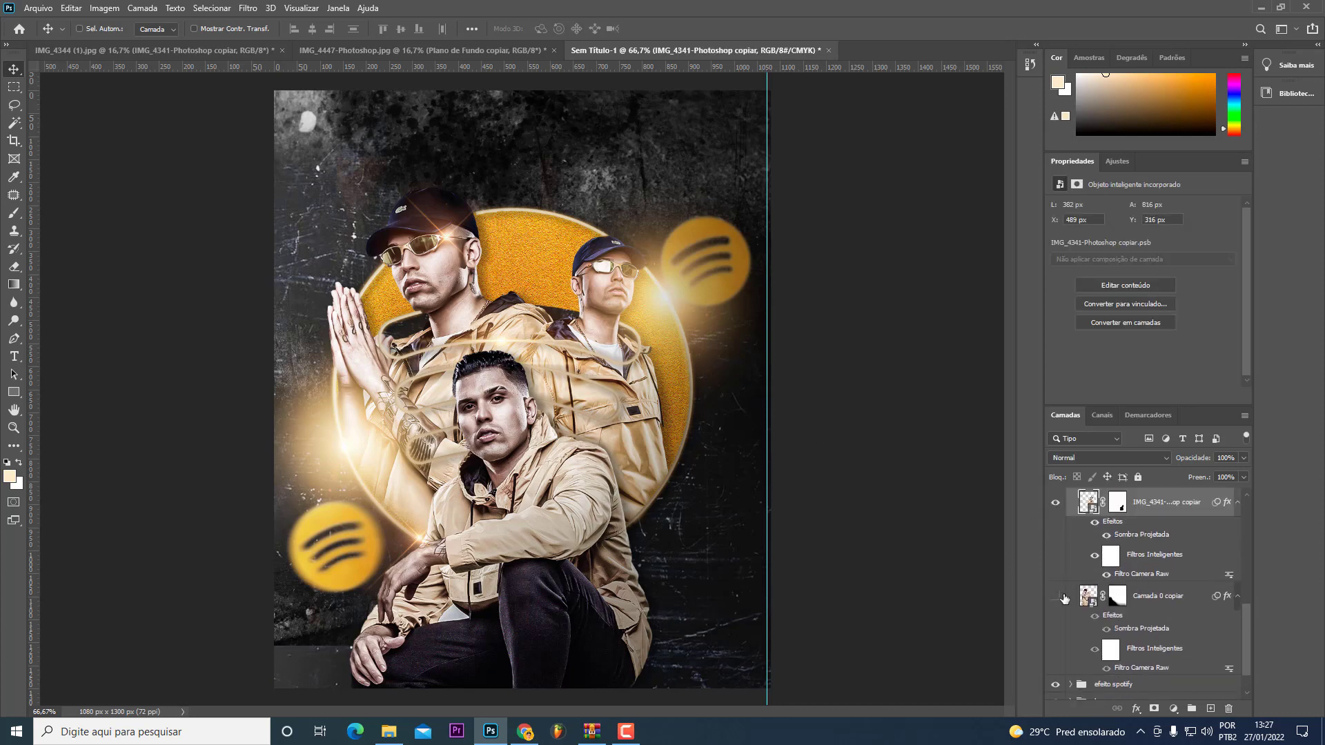
click(1056, 597)
Step: Expand the foto group and select the front figure's layer
scroll(1070, 545, up, 2)
click(1076, 566)
scroll(1104, 570, up, 1)
scroll(1140, 574, up, 2)
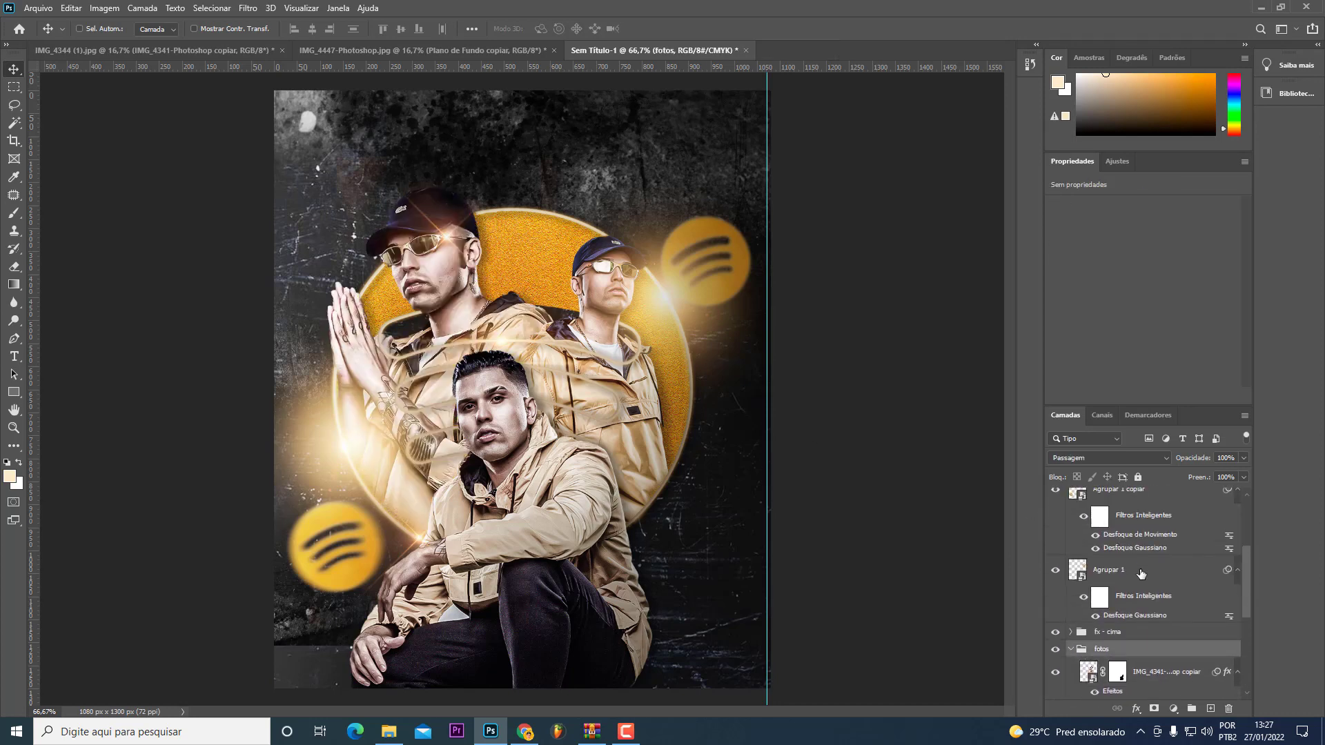
scroll(1080, 651, up, 2)
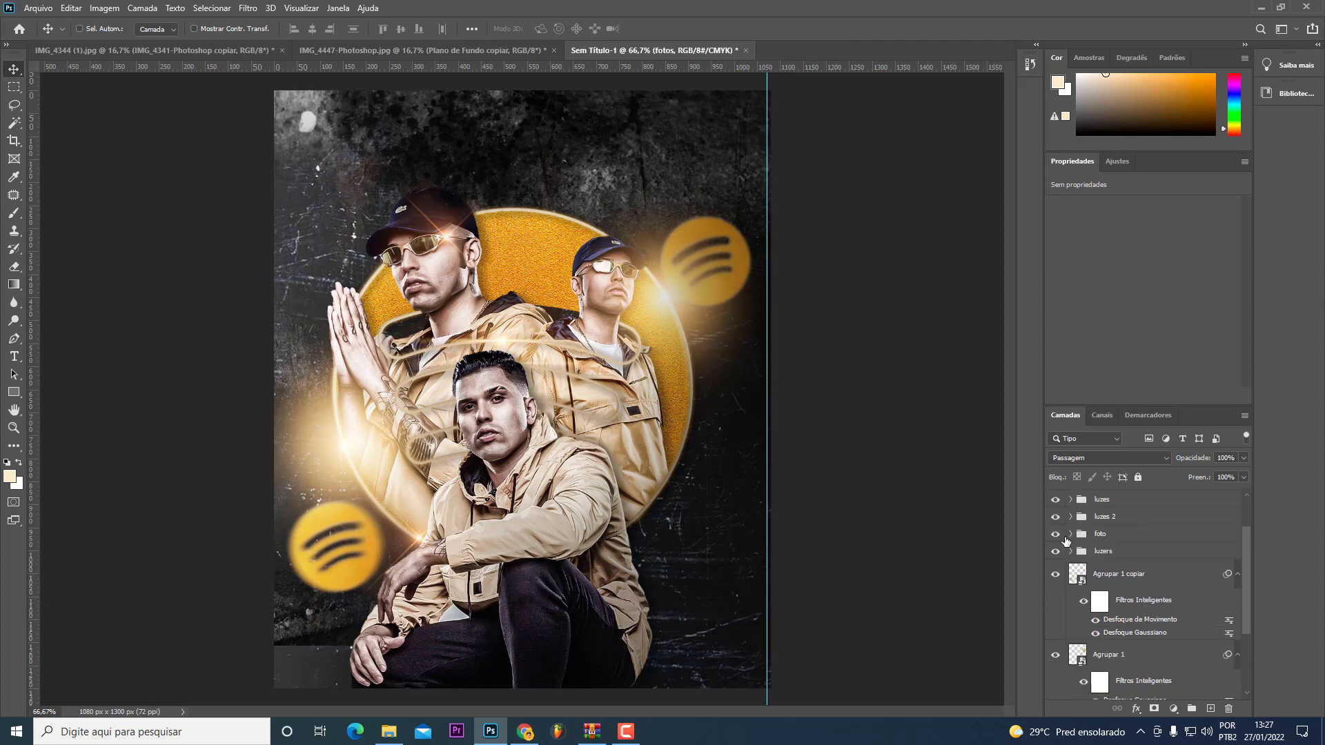
click(1070, 534)
click(1142, 612)
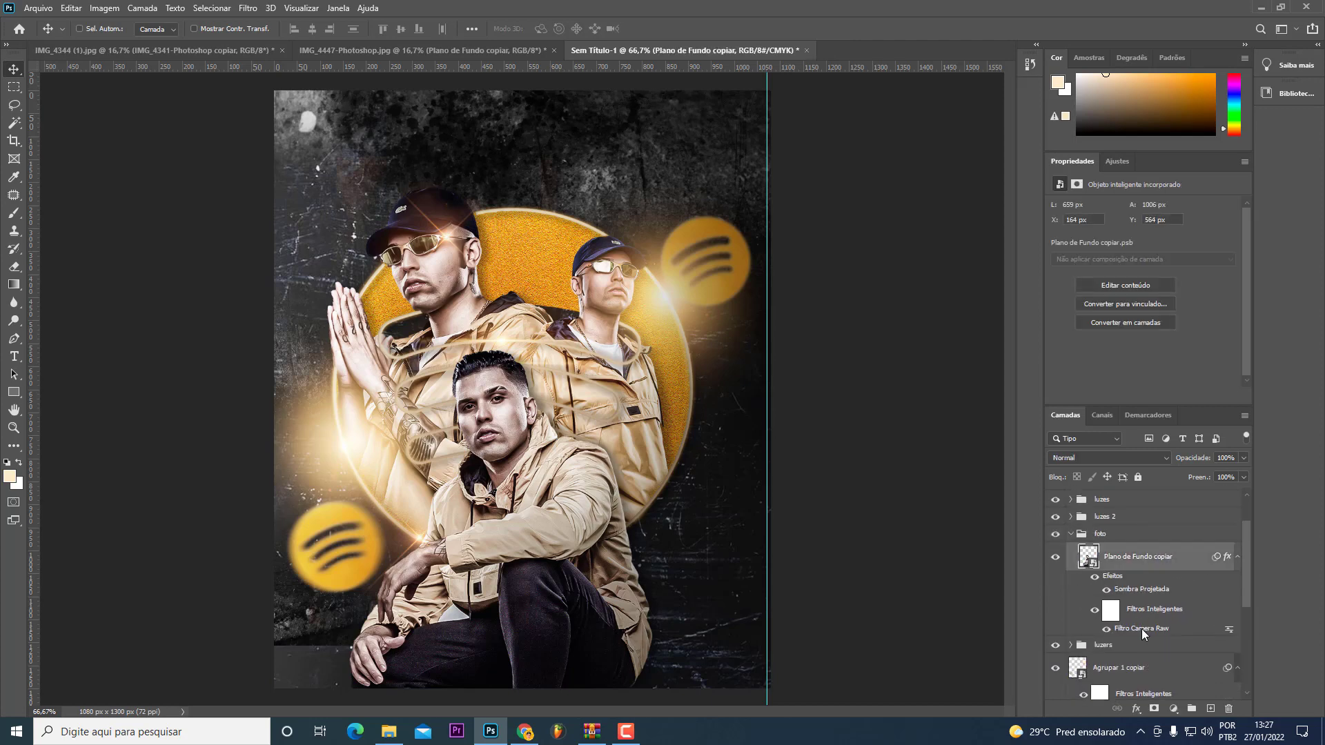
Step: Set the front figure's Camera Raw Saturação to -100 and Sombras to +50, nudging it up-right
double_click(1142, 628)
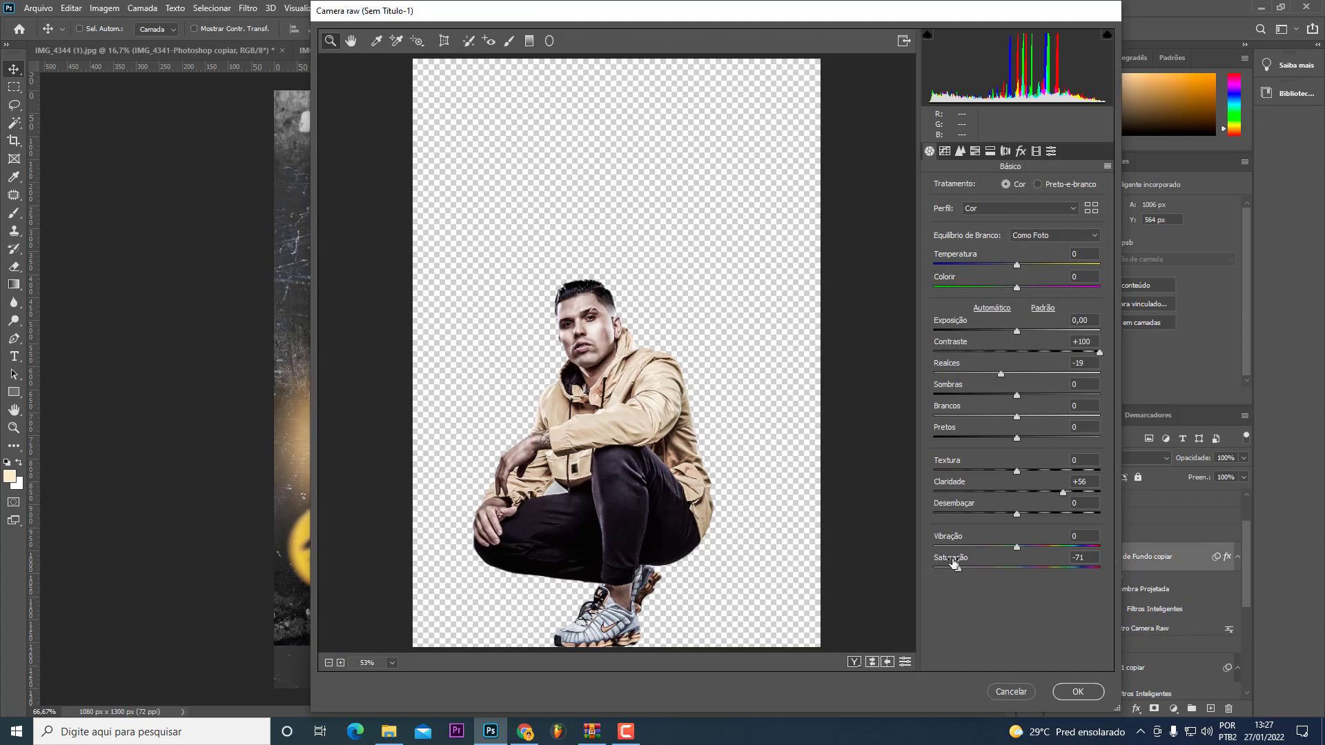
mouse_move(954, 565)
mouse_down()
mouse_move(933, 567)
mouse_move(978, 544)
mouse_up()
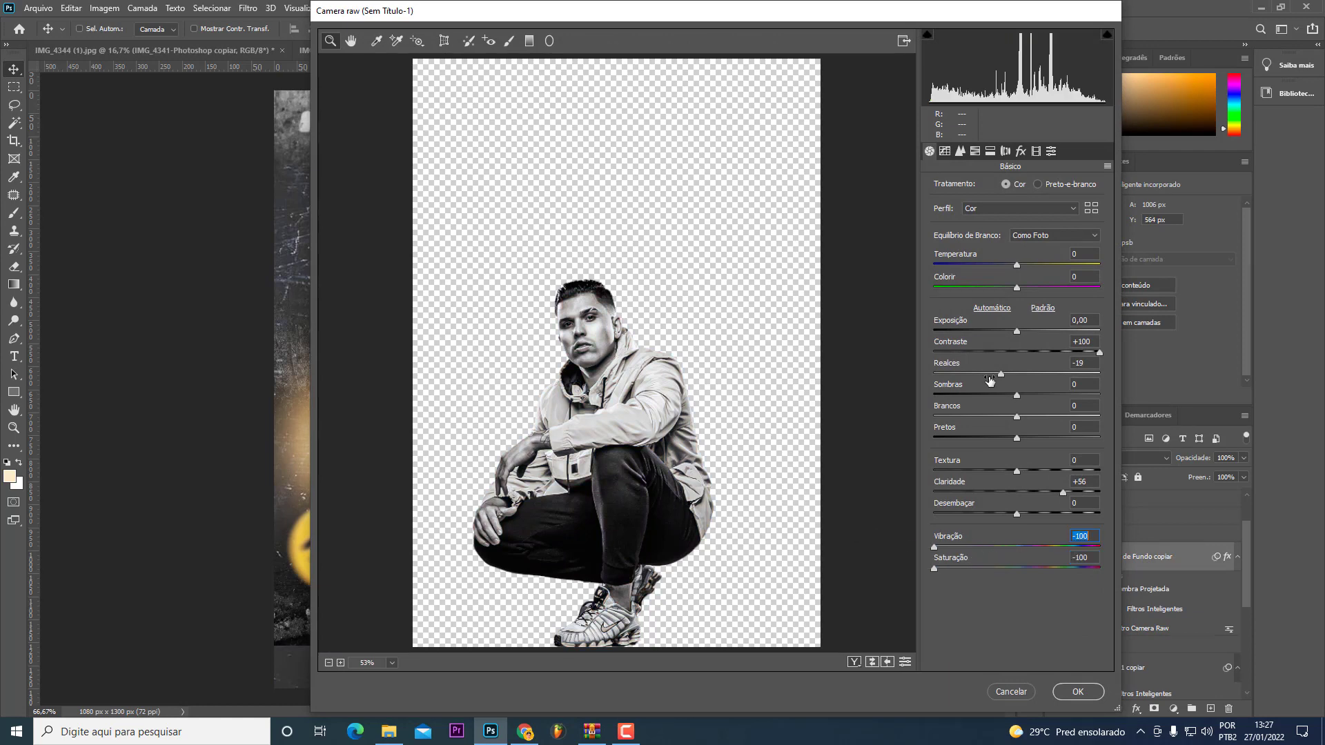
drag(1028, 393, 1057, 393)
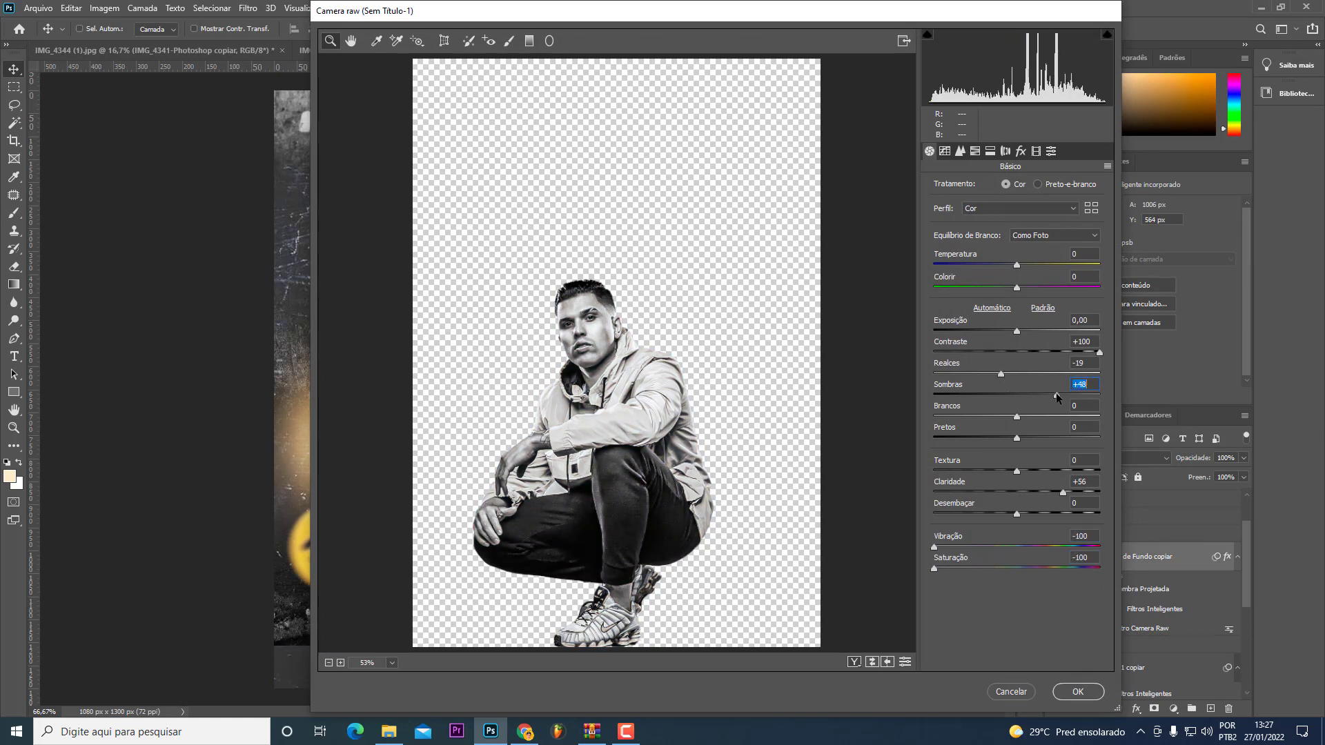
click(1078, 691)
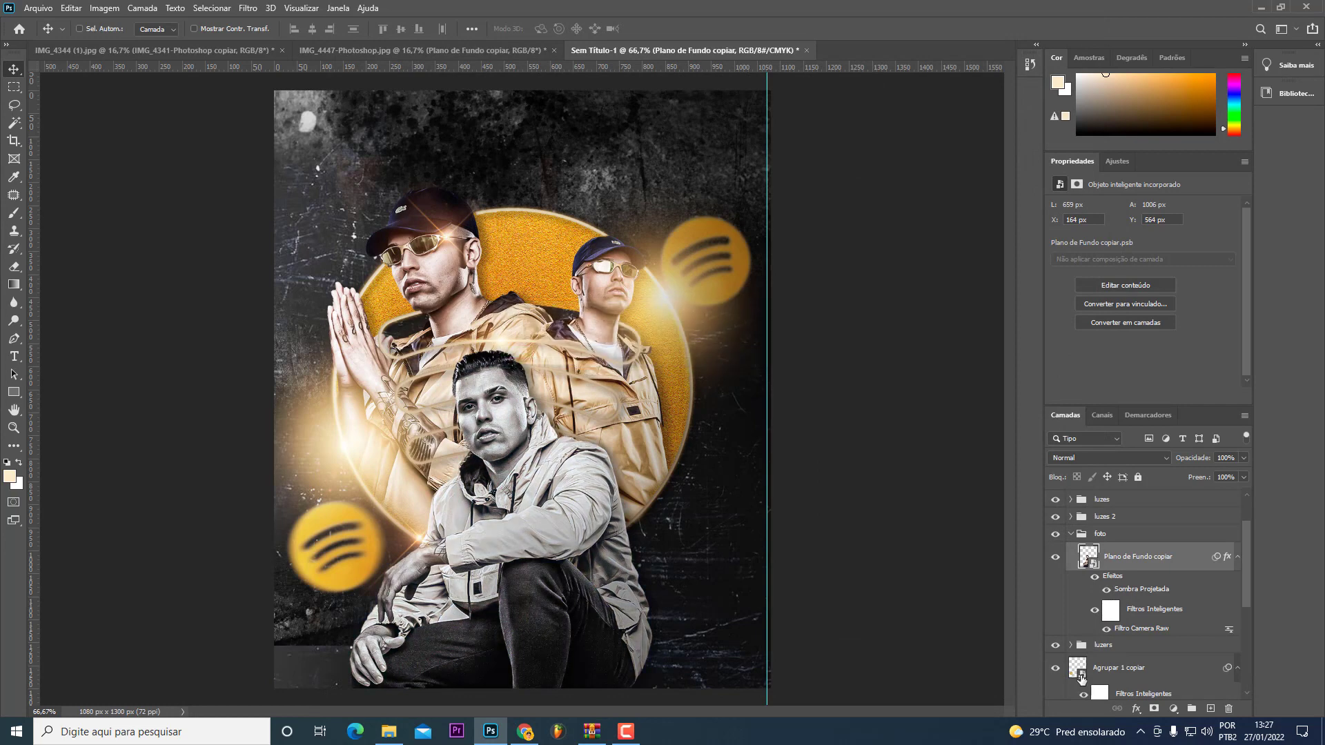
key(shift+Right)
key(shift+Up)
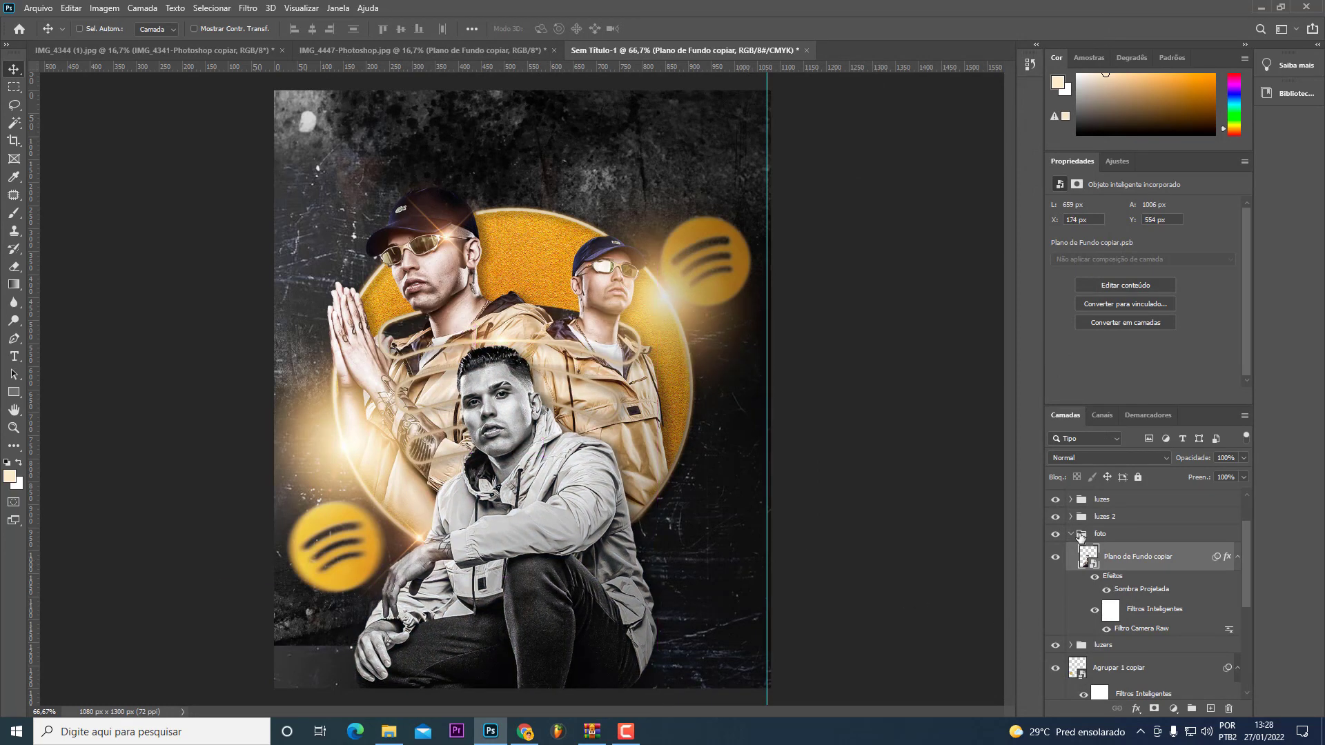
Step: Add a Matiz/Saturação adjustment clipped to the fotos group with saturation -50
click(1070, 535)
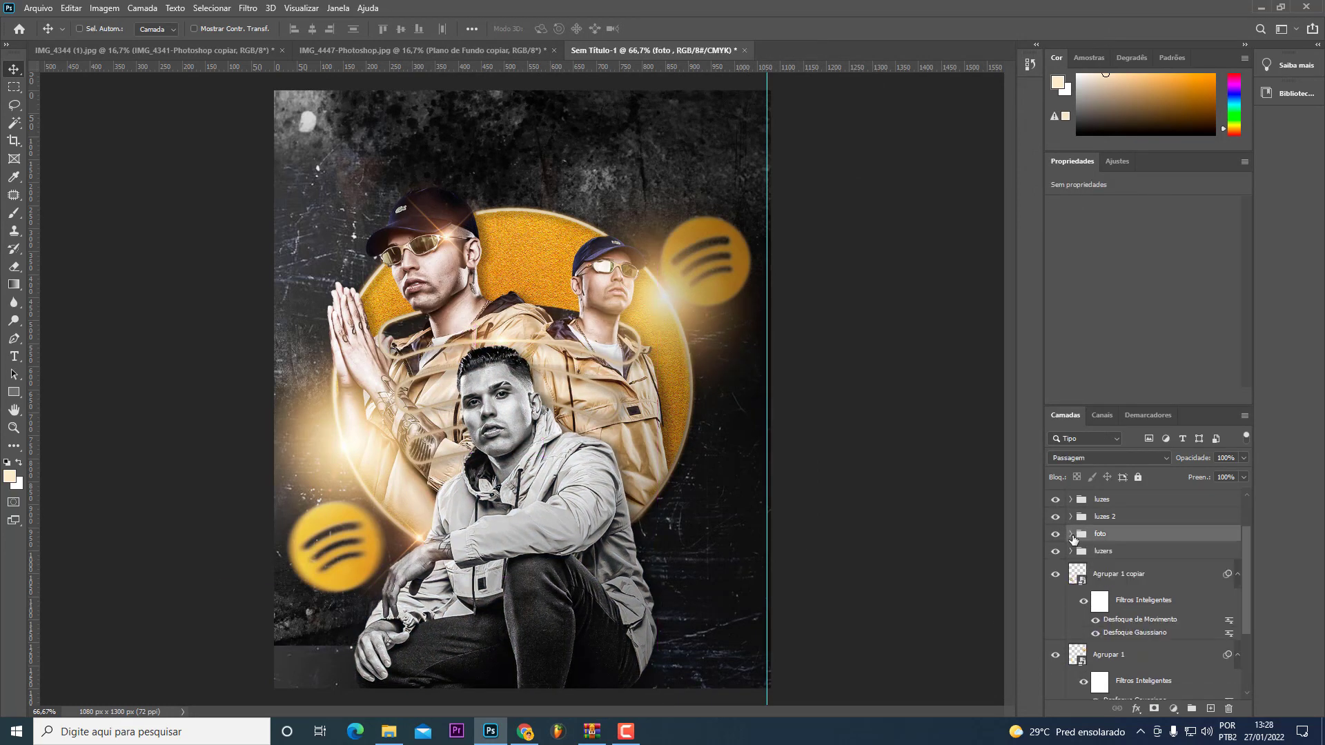
scroll(1088, 559, down, 1)
scroll(1083, 621, down, 1)
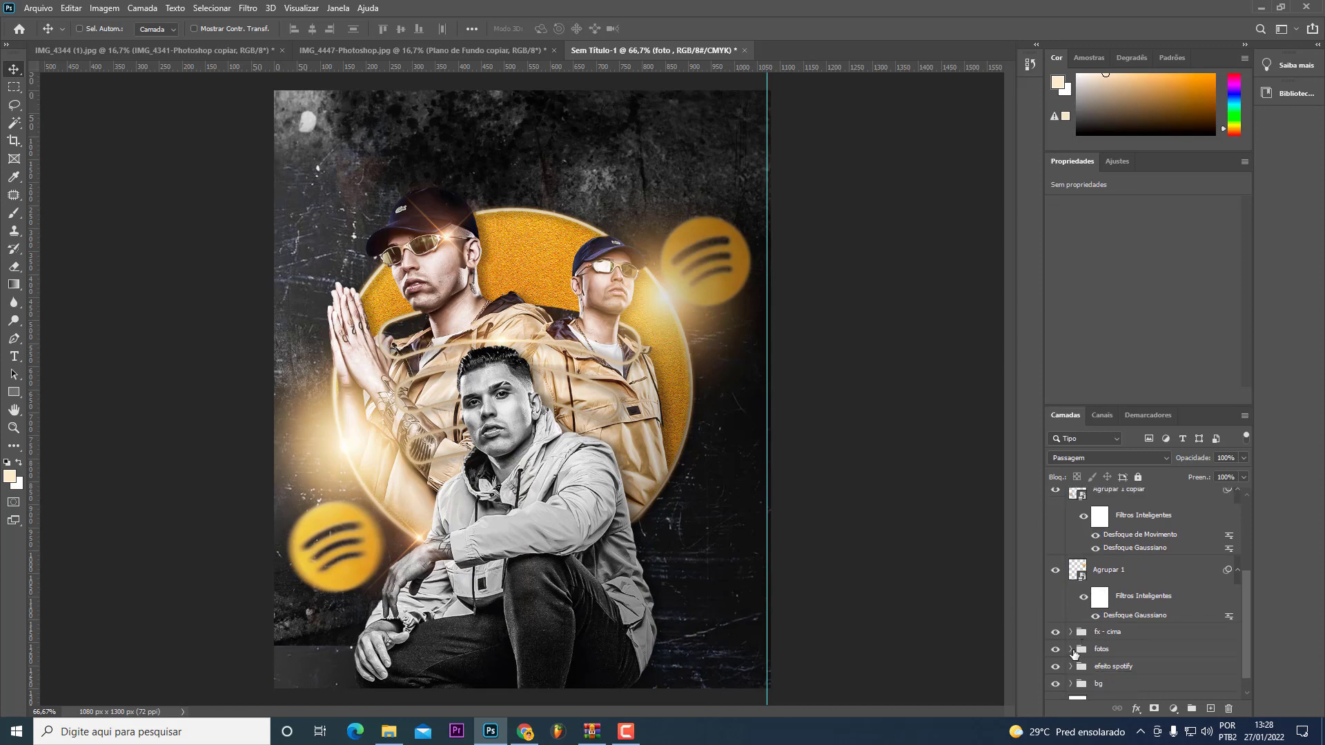
click(1073, 653)
click(1173, 709)
click(1191, 598)
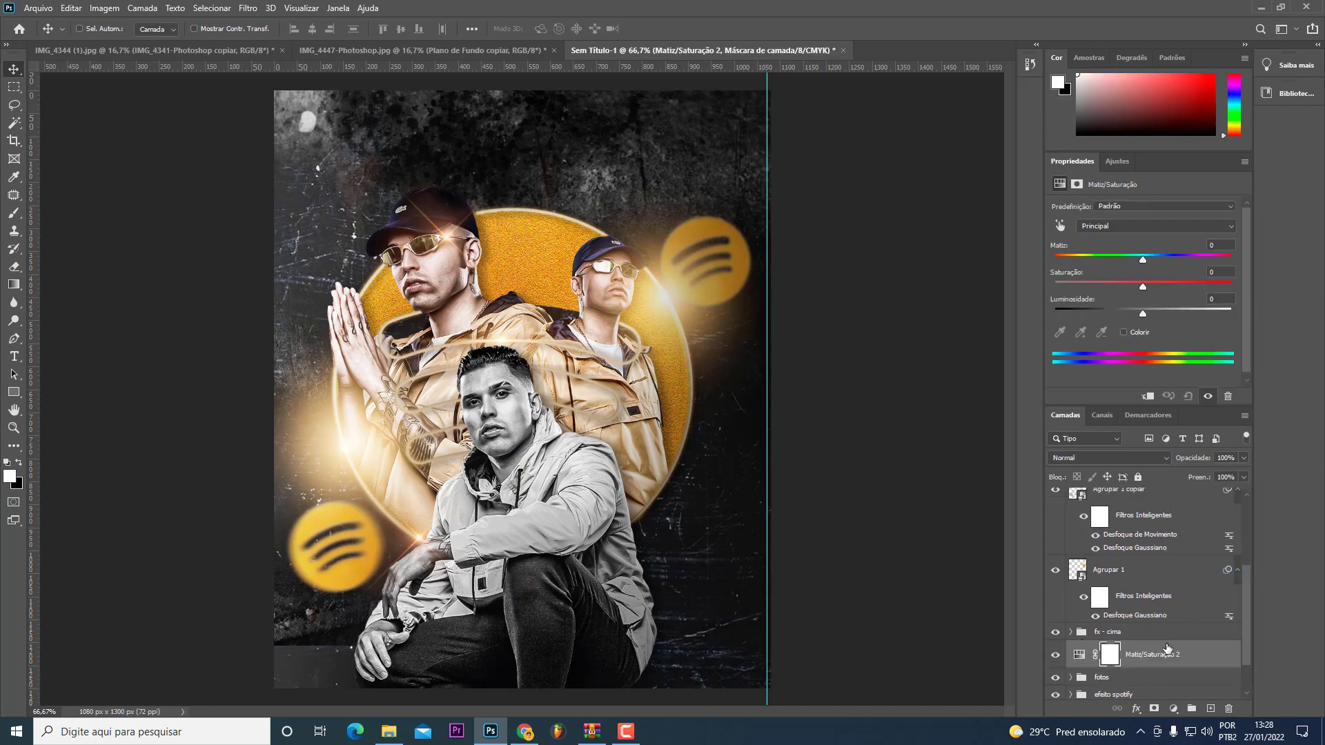
right_click(1166, 648)
click(1201, 327)
mouse_move(1143, 286)
mouse_down()
mouse_move(1070, 285)
mouse_move(1098, 286)
mouse_up()
Step: Toggle the desaturation to compare the photos before and after
scroll(1146, 594, down, 3)
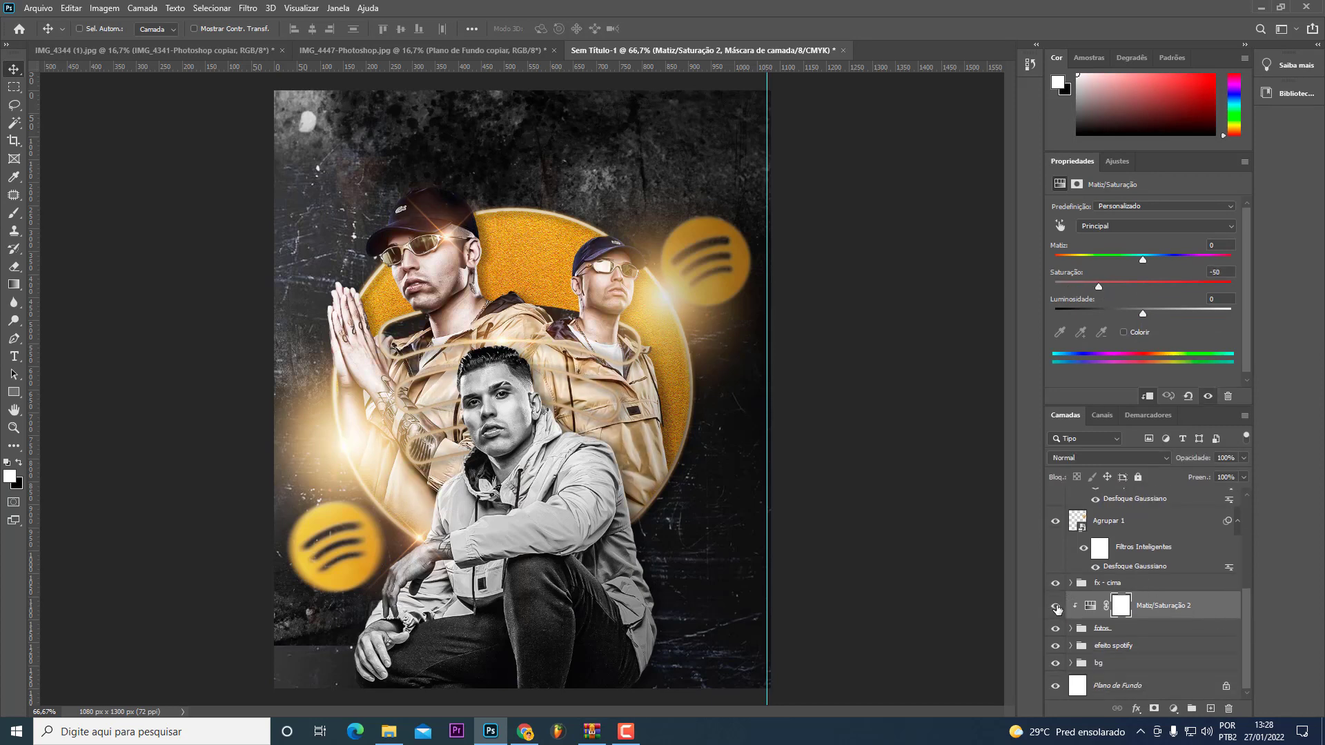
click(1055, 605)
scroll(1247, 617, up, 3)
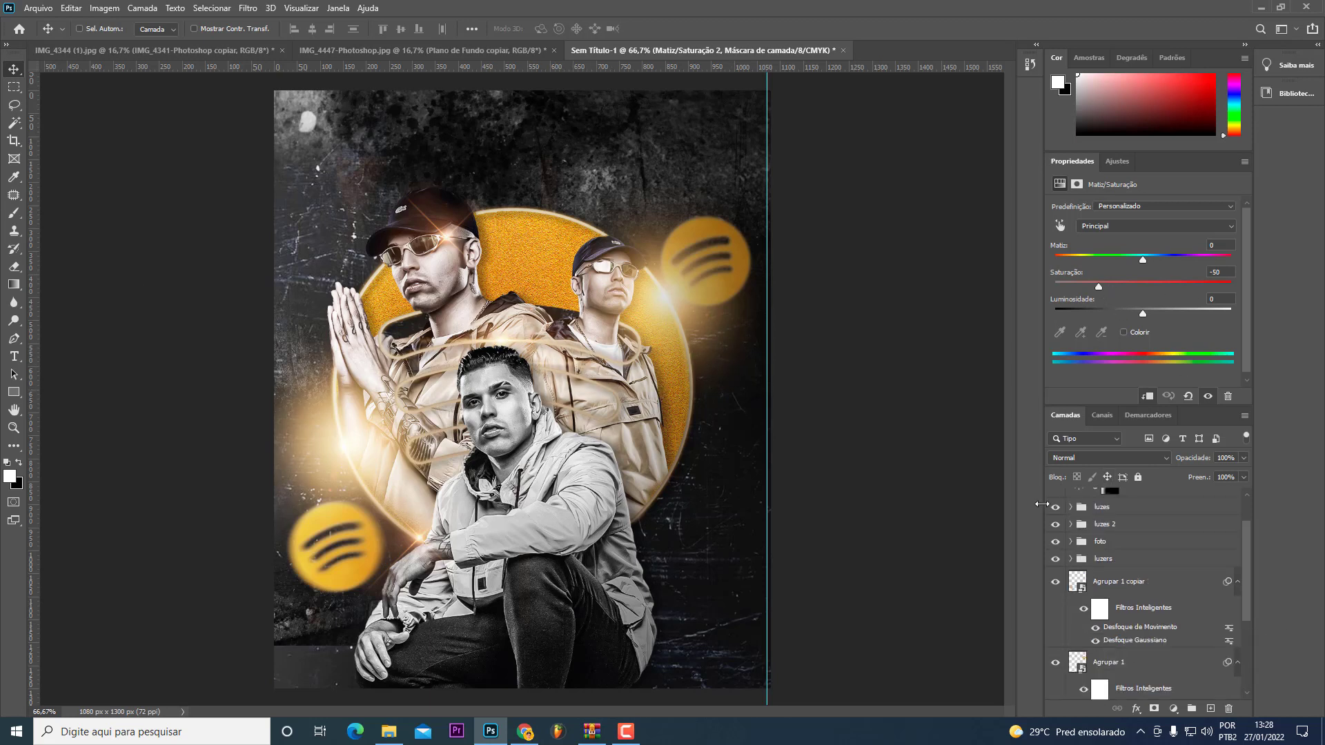
Step: Group Matiz/Saturação 1 and Brilho/Contraste 1 into a group named AMBIENTE
scroll(1234, 607, up, 1)
shift+click(1204, 540)
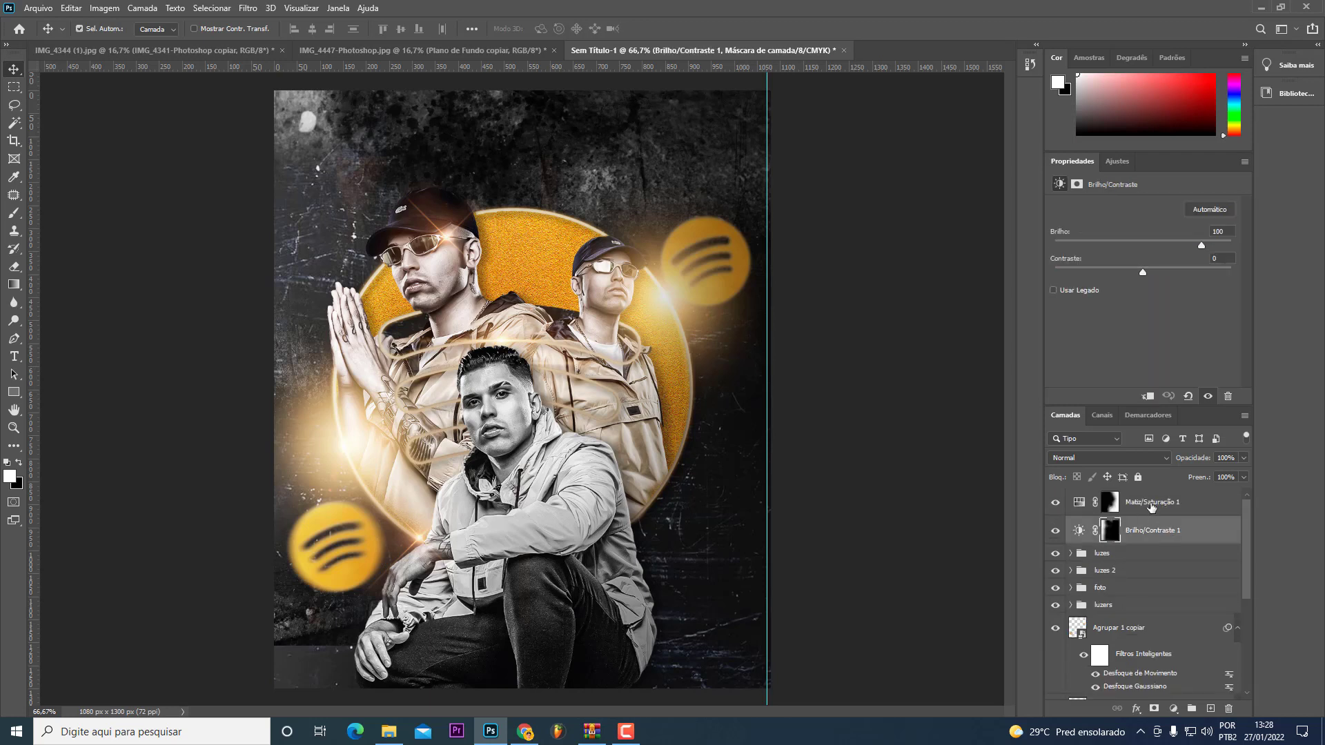
key(ctrl+g)
double_click(1111, 497)
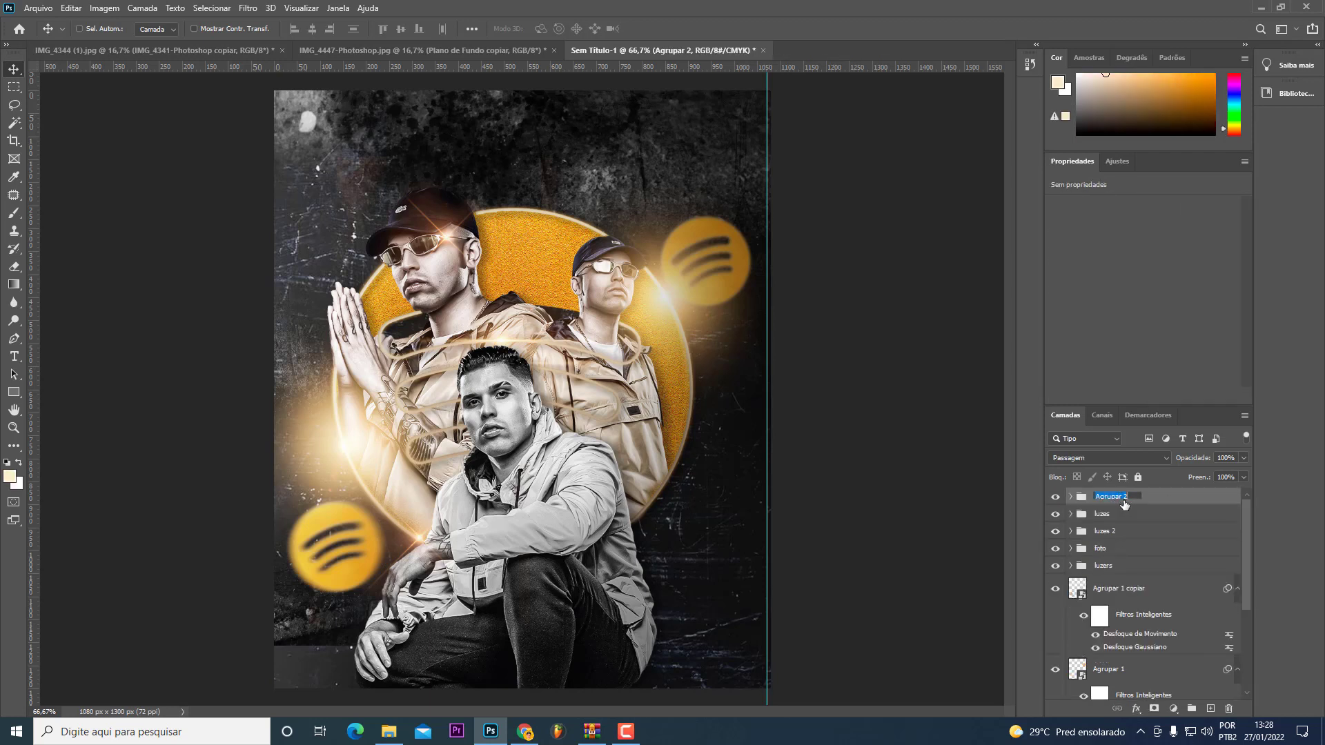
text(NTE)
key(Return)
Step: Toggle the AMBIENTE group's visibility to compare the poster with and without it
click(1054, 497)
click(1055, 496)
click(1055, 497)
click(1054, 496)
click(1055, 496)
click(1055, 496)
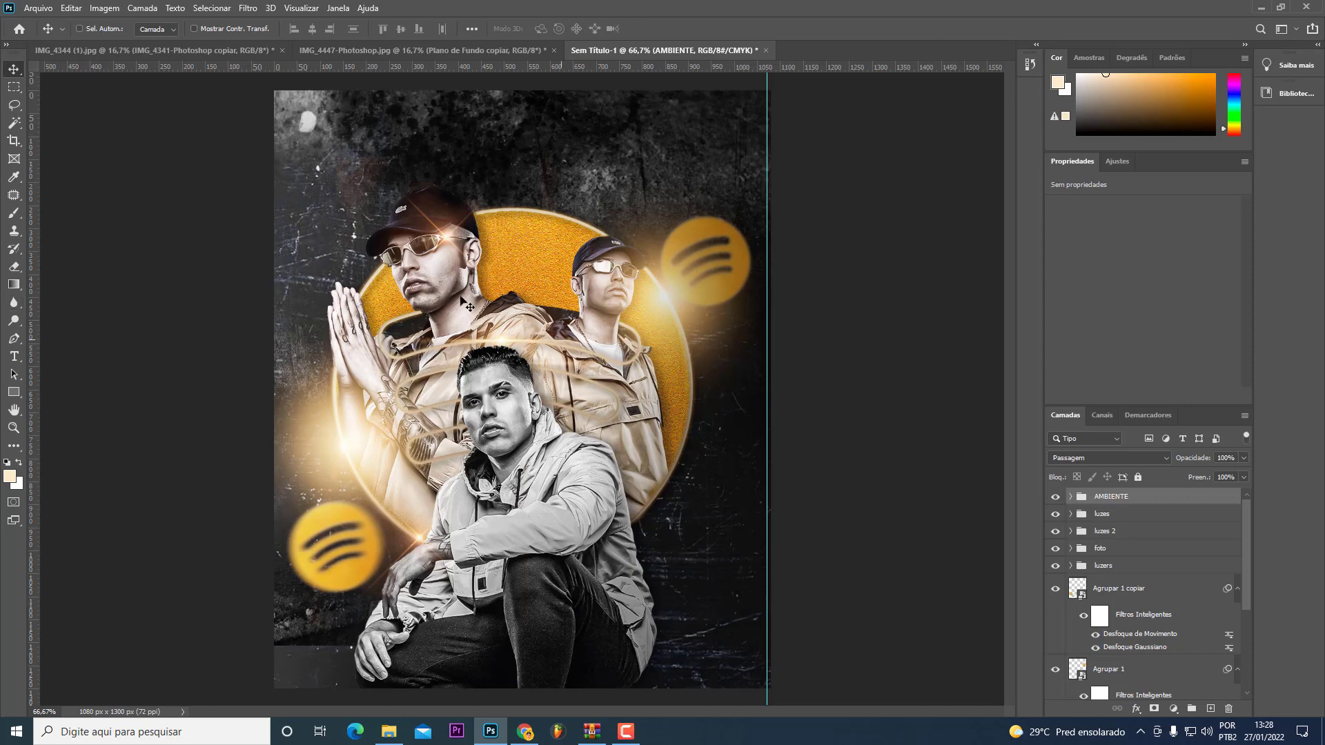
Step: Compare the look with AMBIENTE hidden, then add a gradient fill layer over the poster
click(1055, 496)
click(1055, 496)
click(1055, 496)
click(1055, 496)
click(1173, 708)
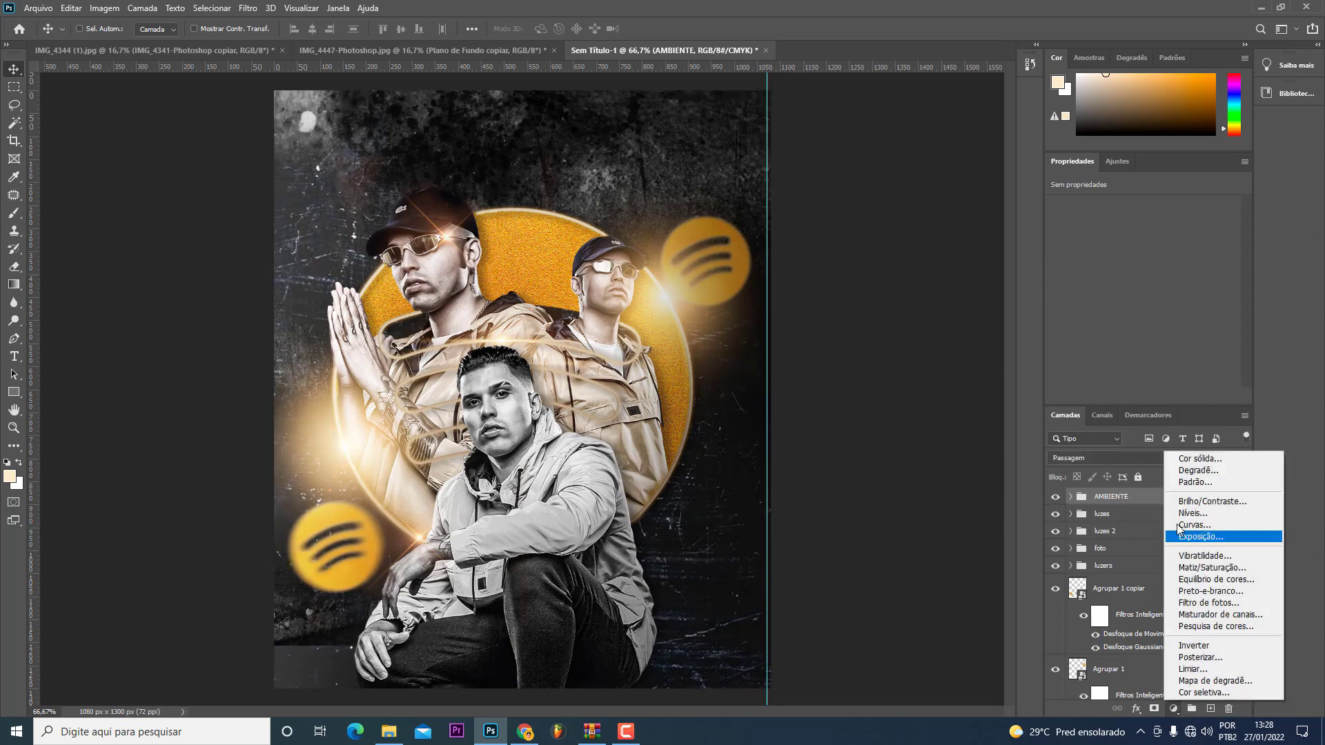
click(1198, 470)
Step: Set the gradient's end stop to black and confirm the gradient fill
click(696, 413)
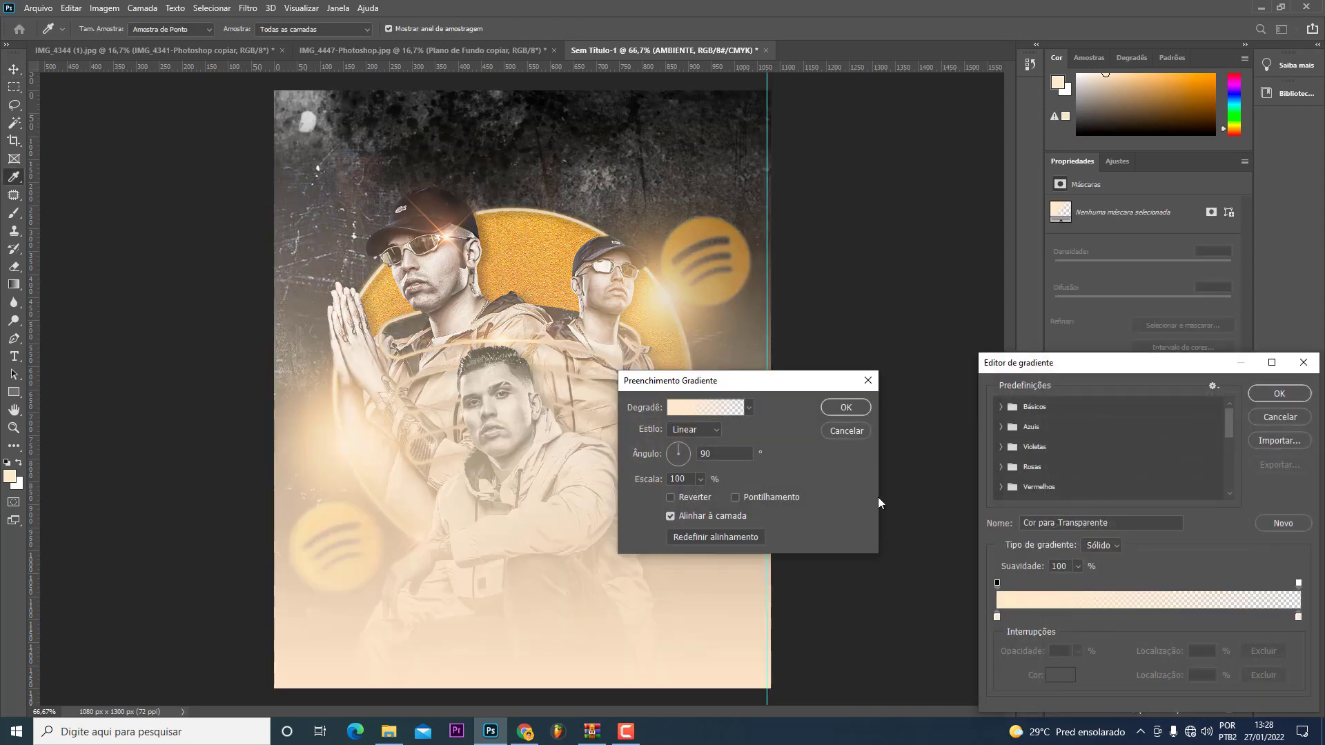
double_click(997, 616)
click(946, 599)
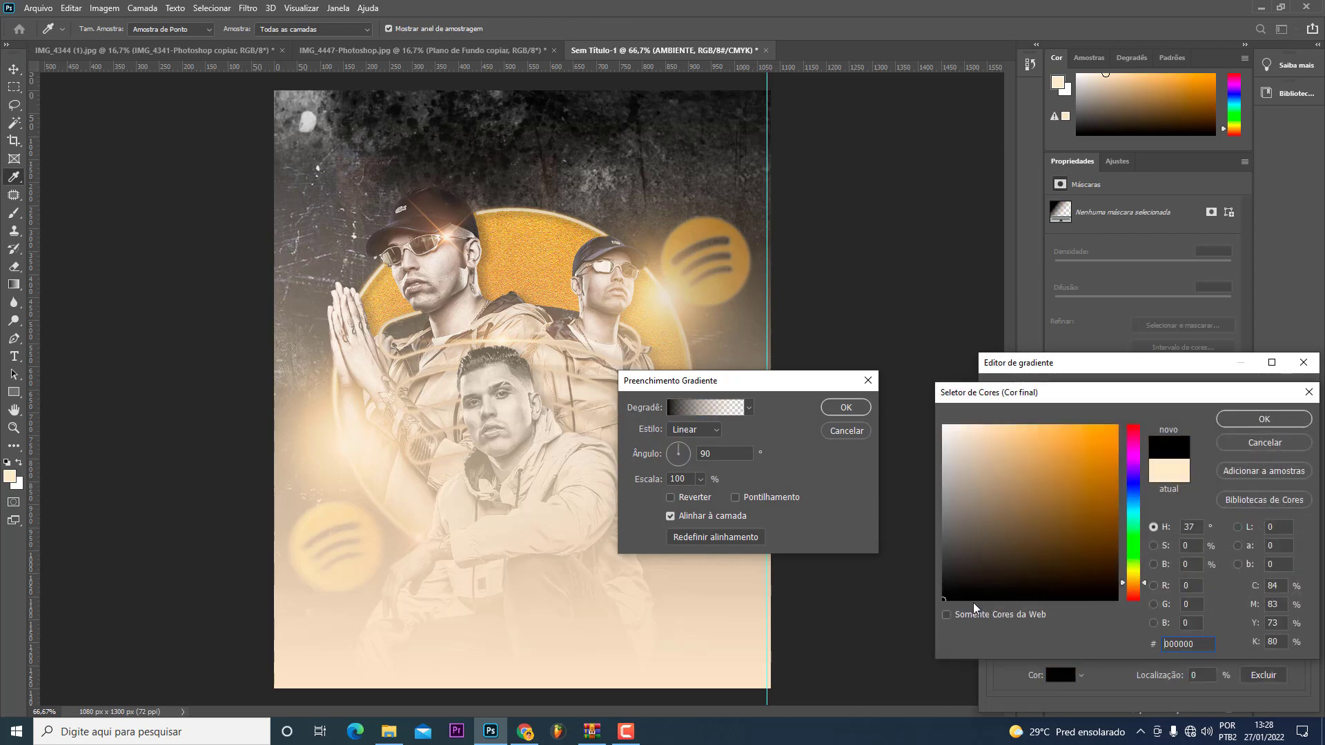
click(1275, 420)
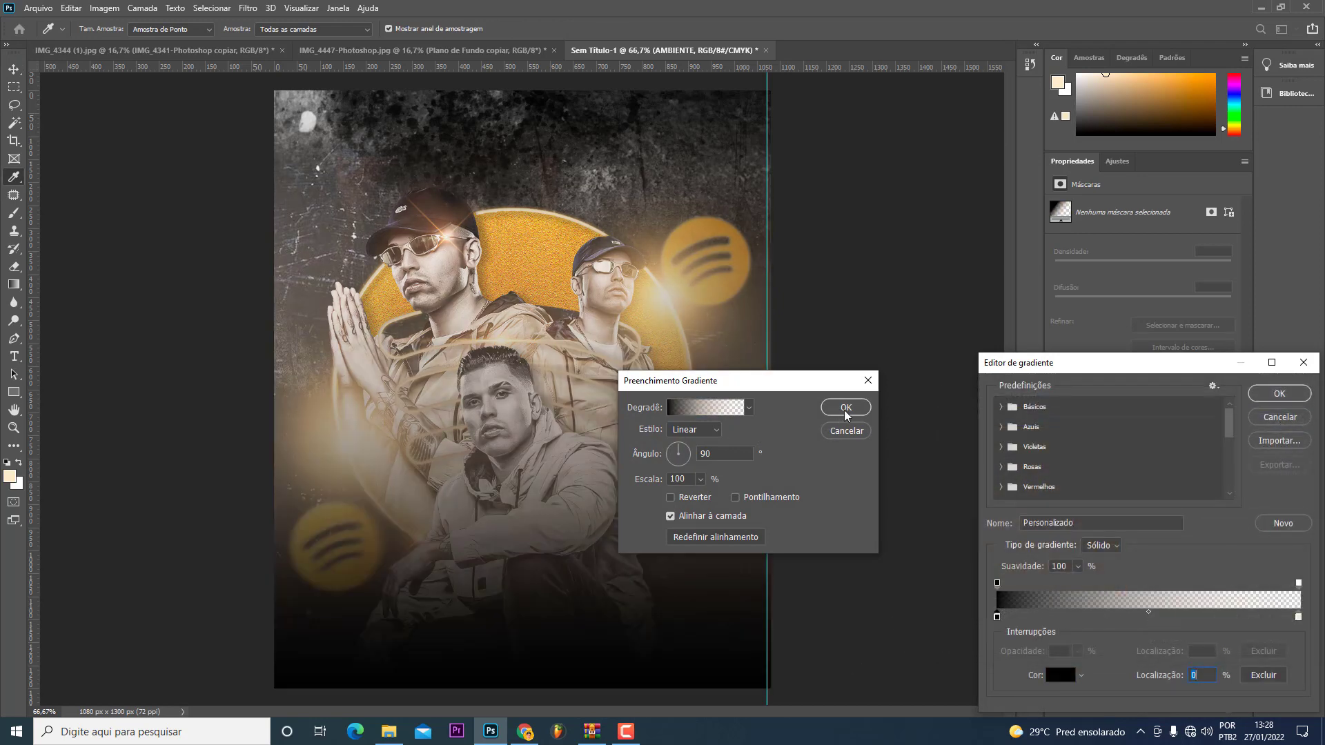
click(1279, 393)
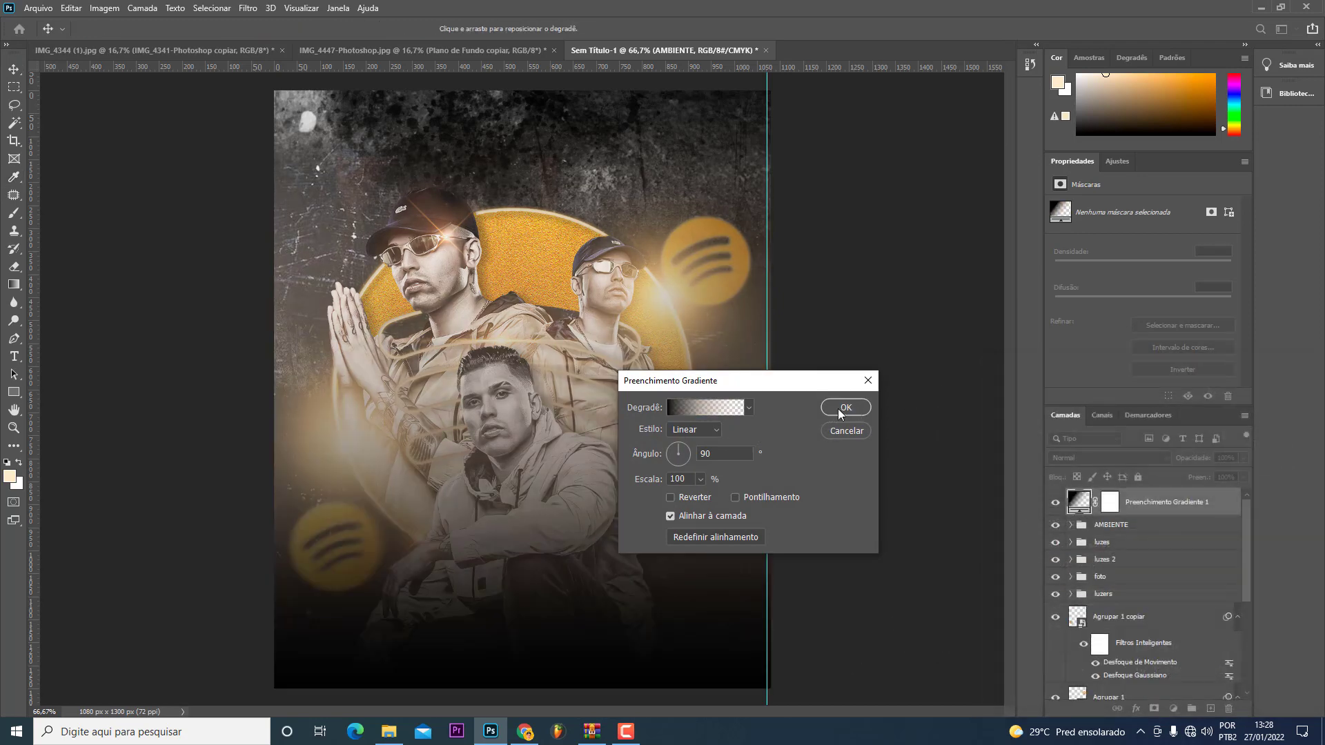
click(845, 407)
Step: Erase the gradient fill's mask over the figures and the top of the poster
key(e)
key(d)
mouse_move(730, 286)
mouse_down()
mouse_move(325, 473)
mouse_move(680, 458)
mouse_up()
drag(493, 194, 287, 260)
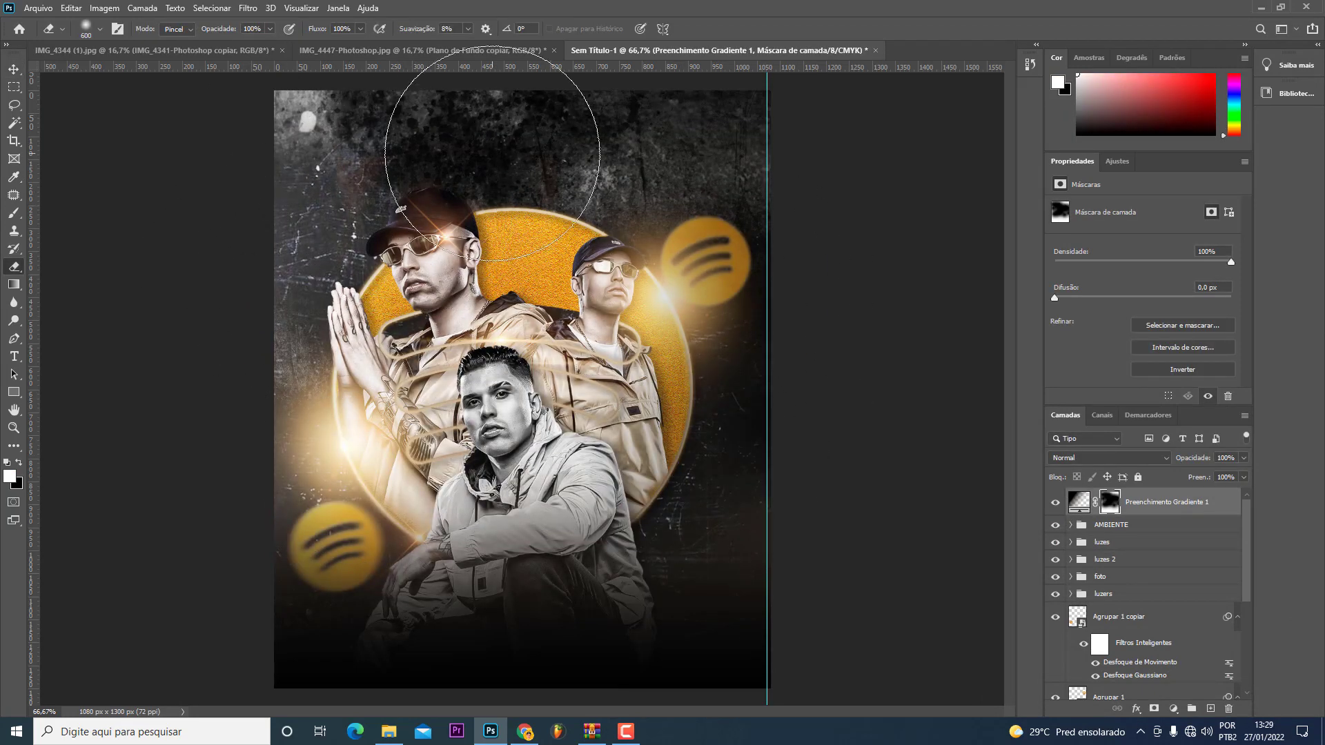
key(v)
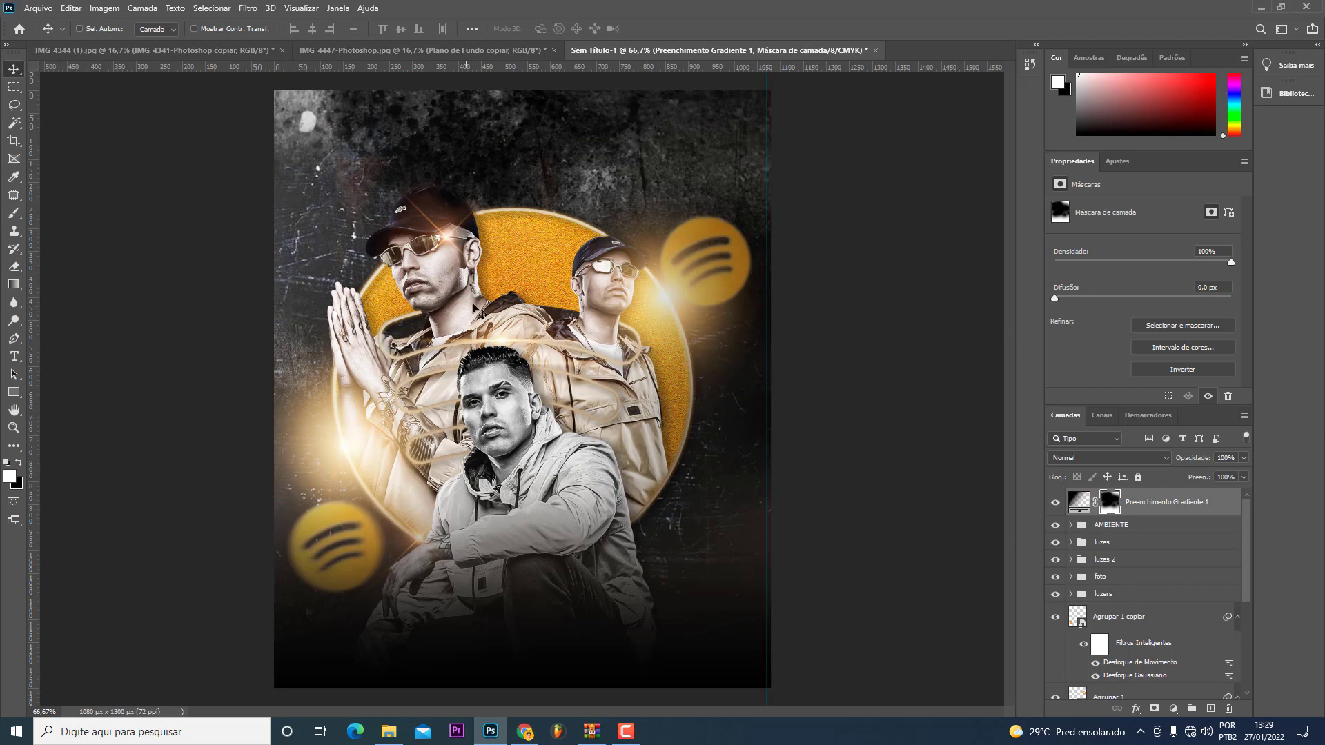
key(t)
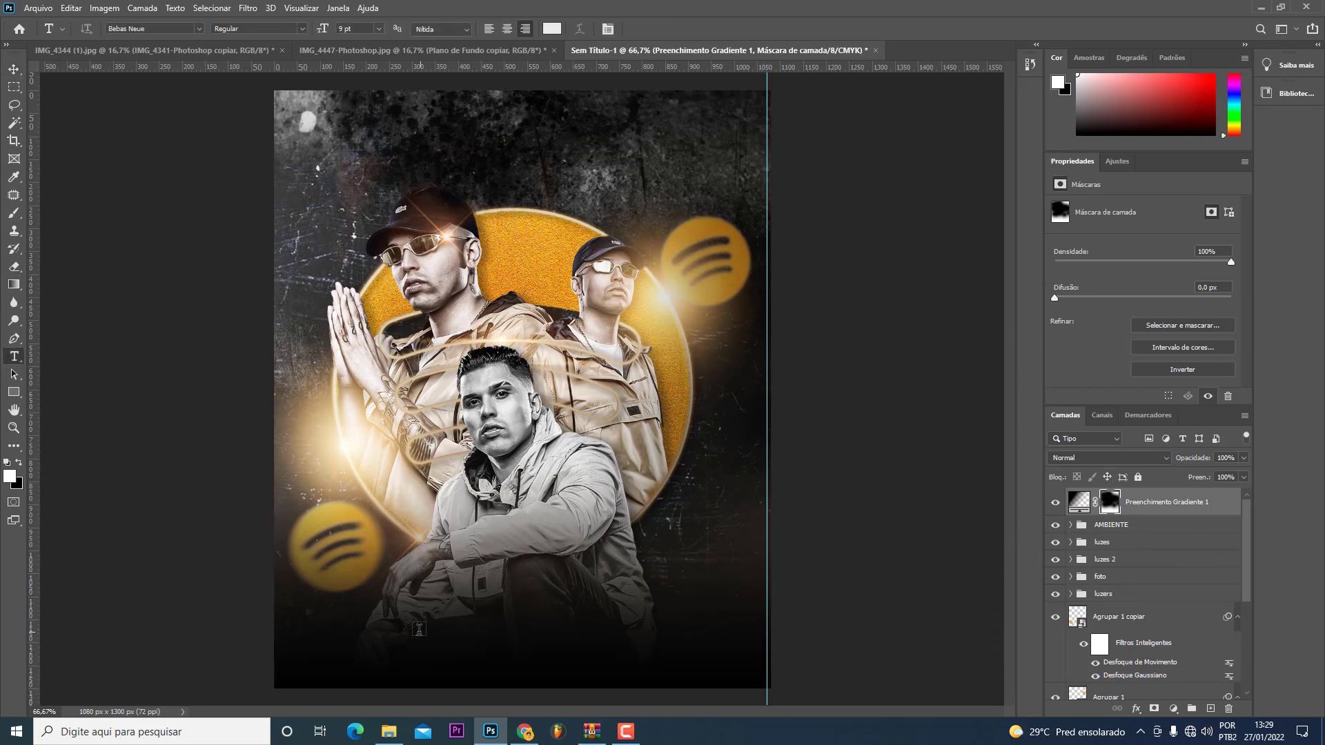
Step: Duplicate the efeito spotify group and move the copy to the top of the stack
scroll(1127, 604, down, 3)
scroll(1126, 628, down, 2)
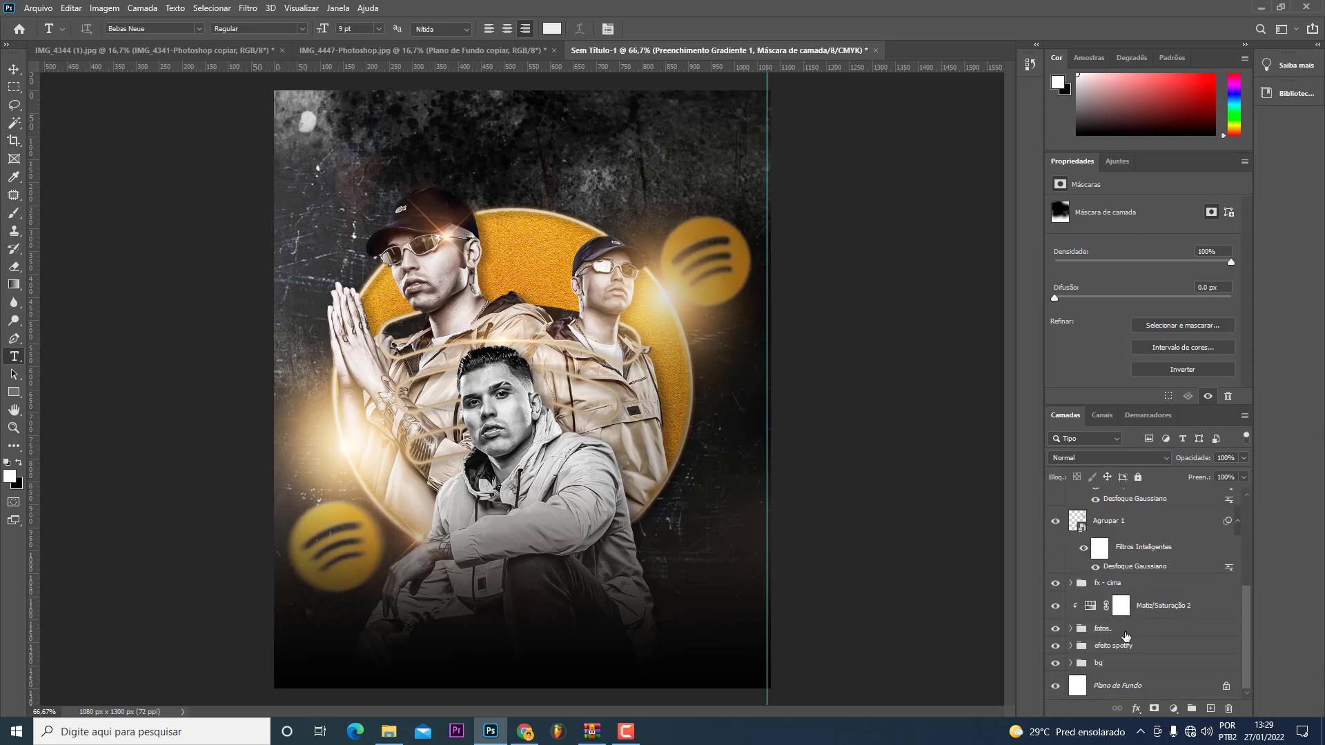
click(1058, 648)
click(1132, 659)
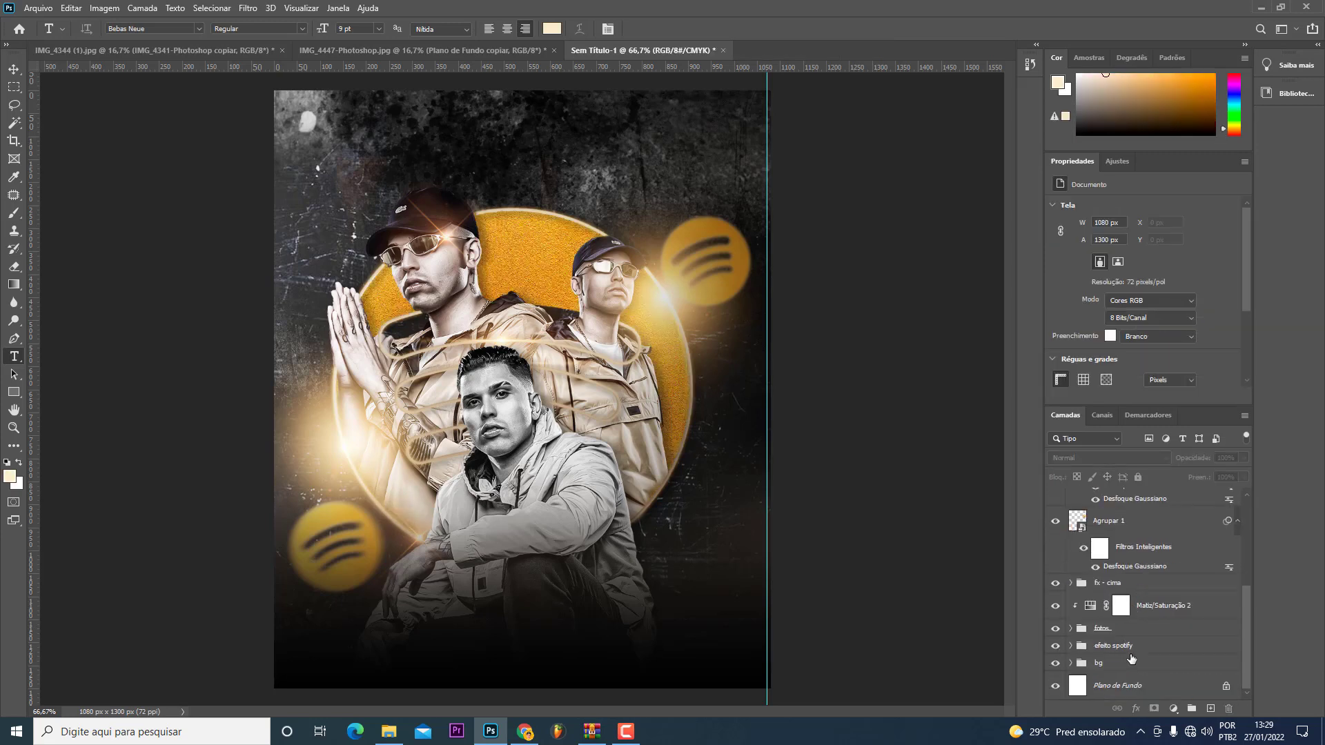
mouse_move(1138, 654)
mouse_down()
mouse_move(1182, 435)
mouse_move(1145, 493)
mouse_up()
key(v)
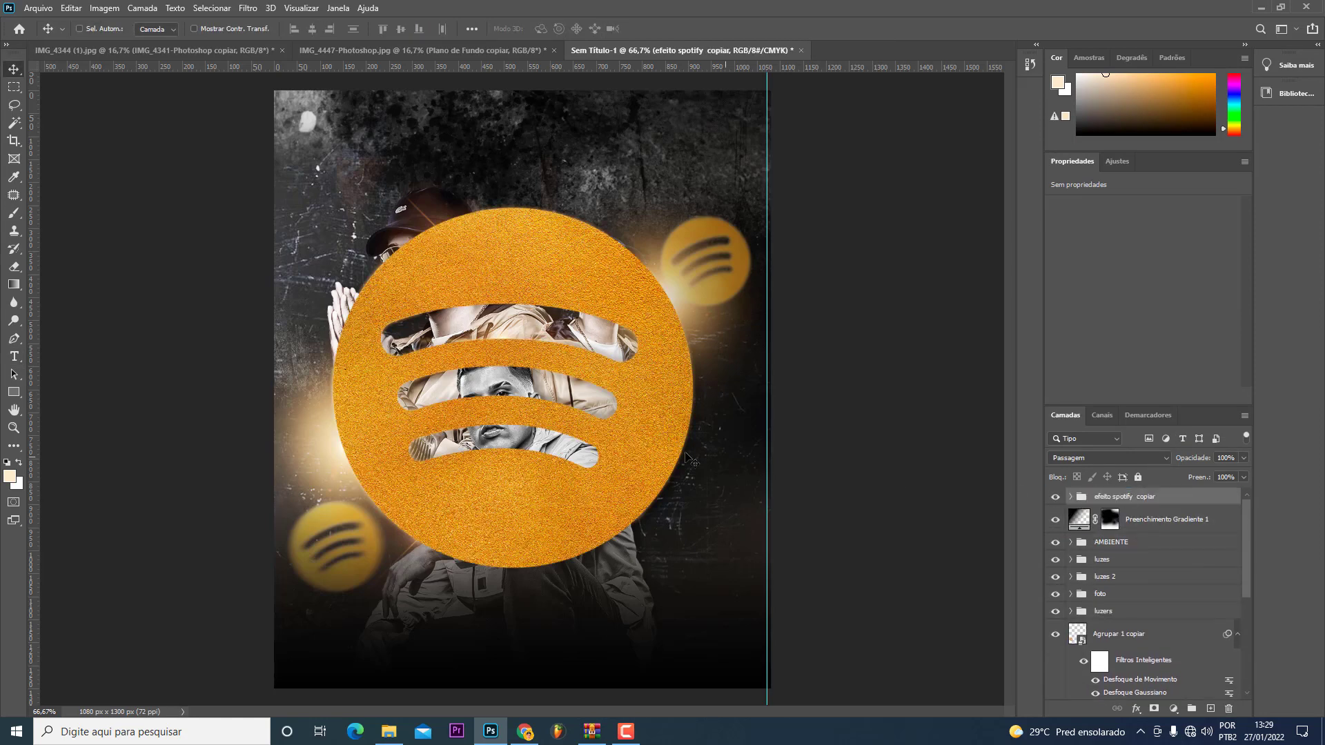
Step: Shrink the copied Spotify logo to a small size at the bottom centre
key(ctrl+t)
mouse_move(827, 376)
mouse_down()
mouse_move(273, 386)
mouse_move(439, 634)
mouse_move(458, 638)
mouse_move(435, 613)
mouse_up()
key(Return)
key(ctrl+t)
key(Return)
Step: Add the text SIGA MC MARKS NO SPOTIFY beside the logo, enlarged and nudged 4 px left
key(t)
click(464, 624)
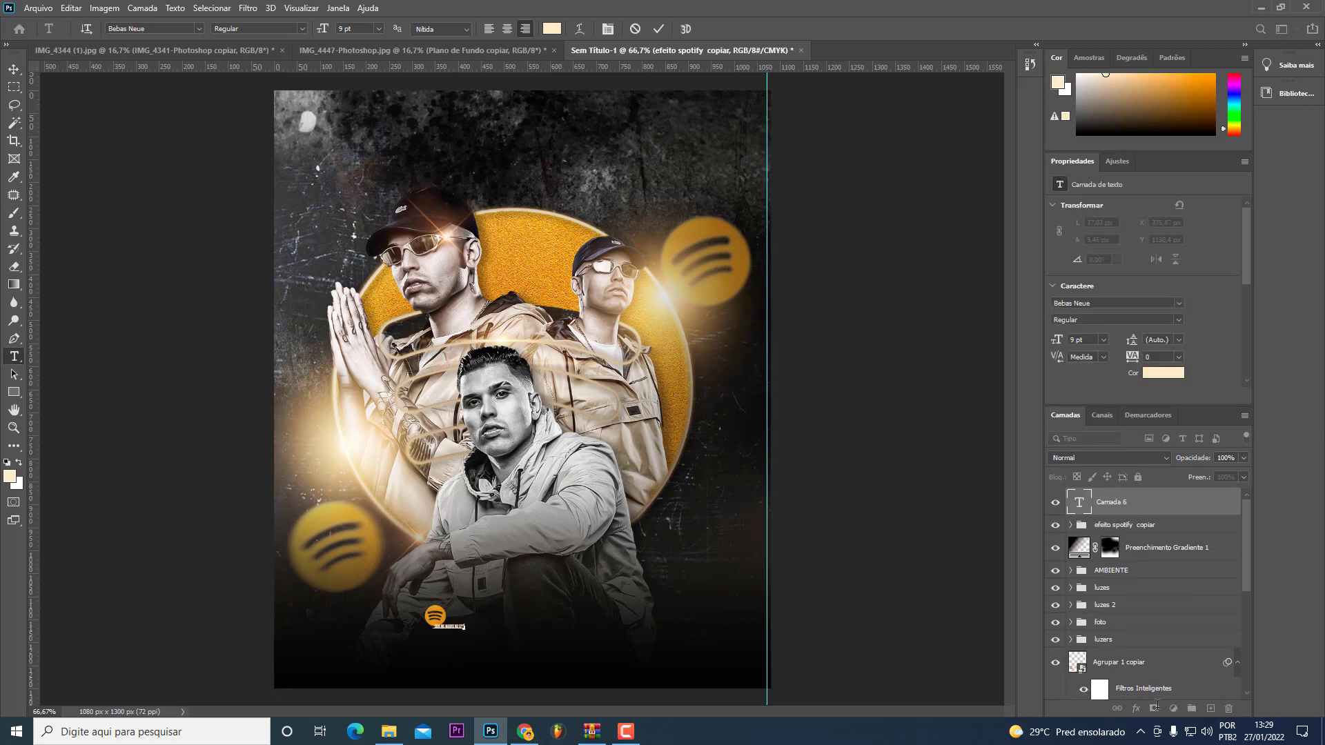
click(14, 69)
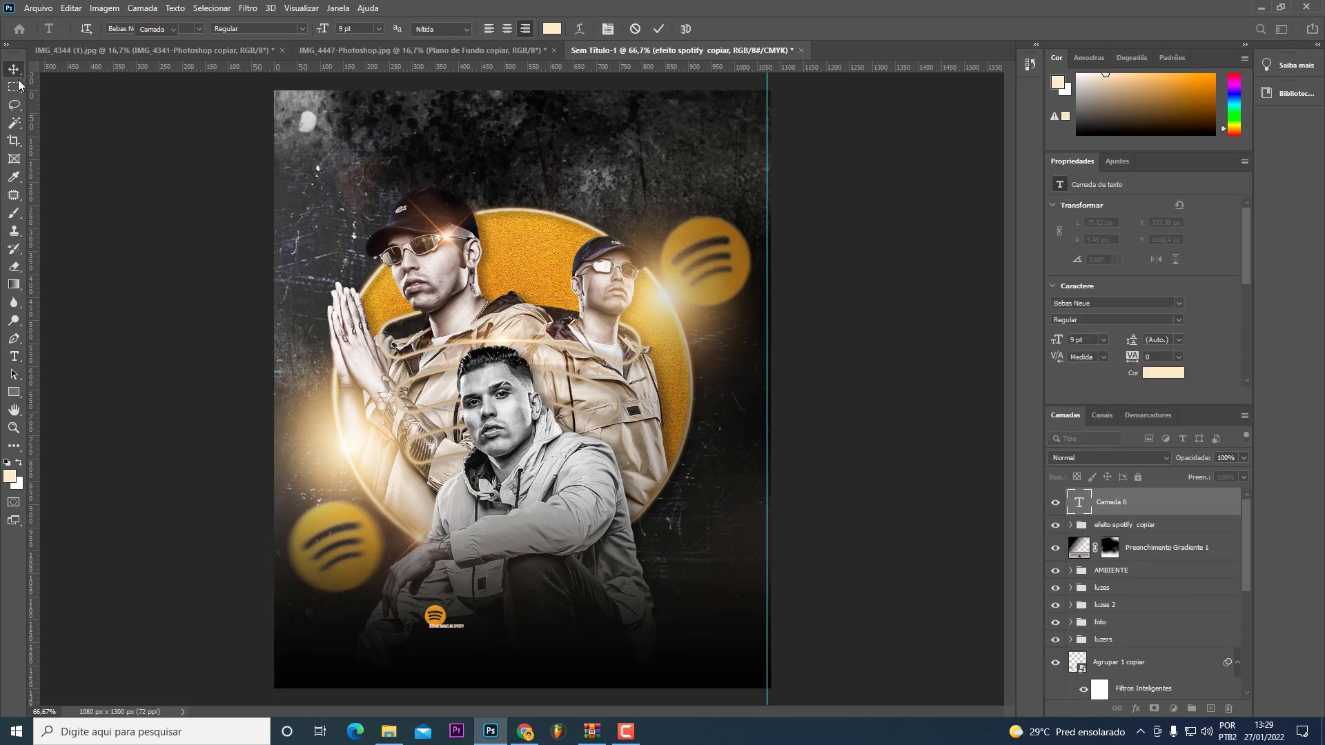
key(ctrl+t)
drag(466, 626, 546, 626)
key(Return)
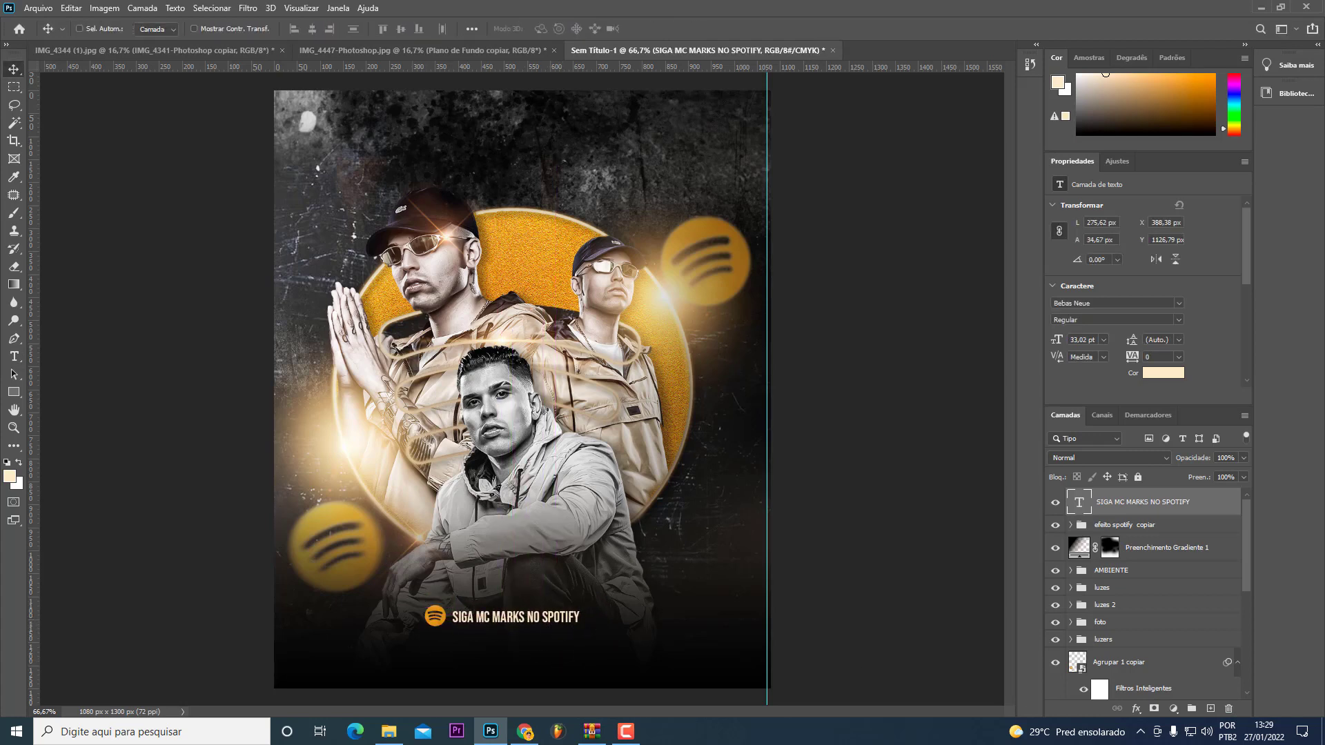
key(Left)
key(Left)
key(Left)
Step: Apply a gradient overlay to both the tagline text and the Spotify logo
click(1136, 709)
key(Escape)
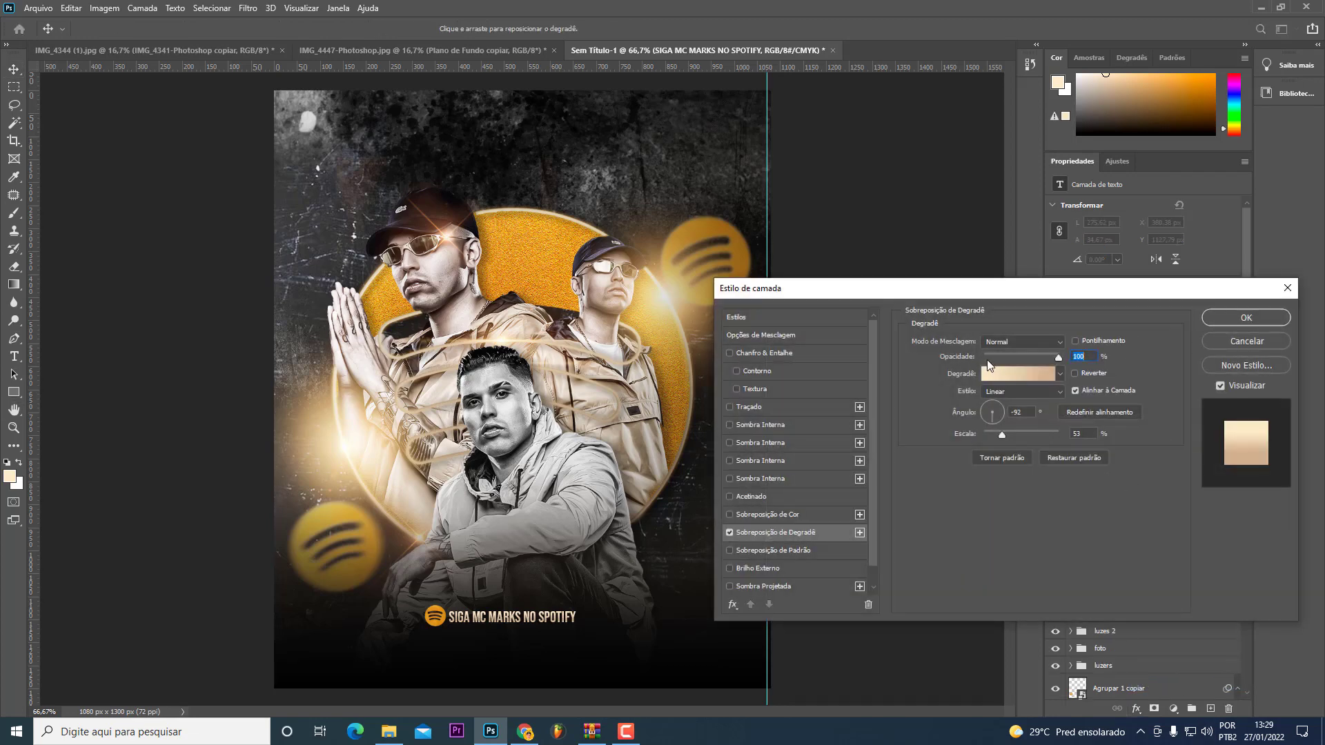
key(Return)
click(1068, 550)
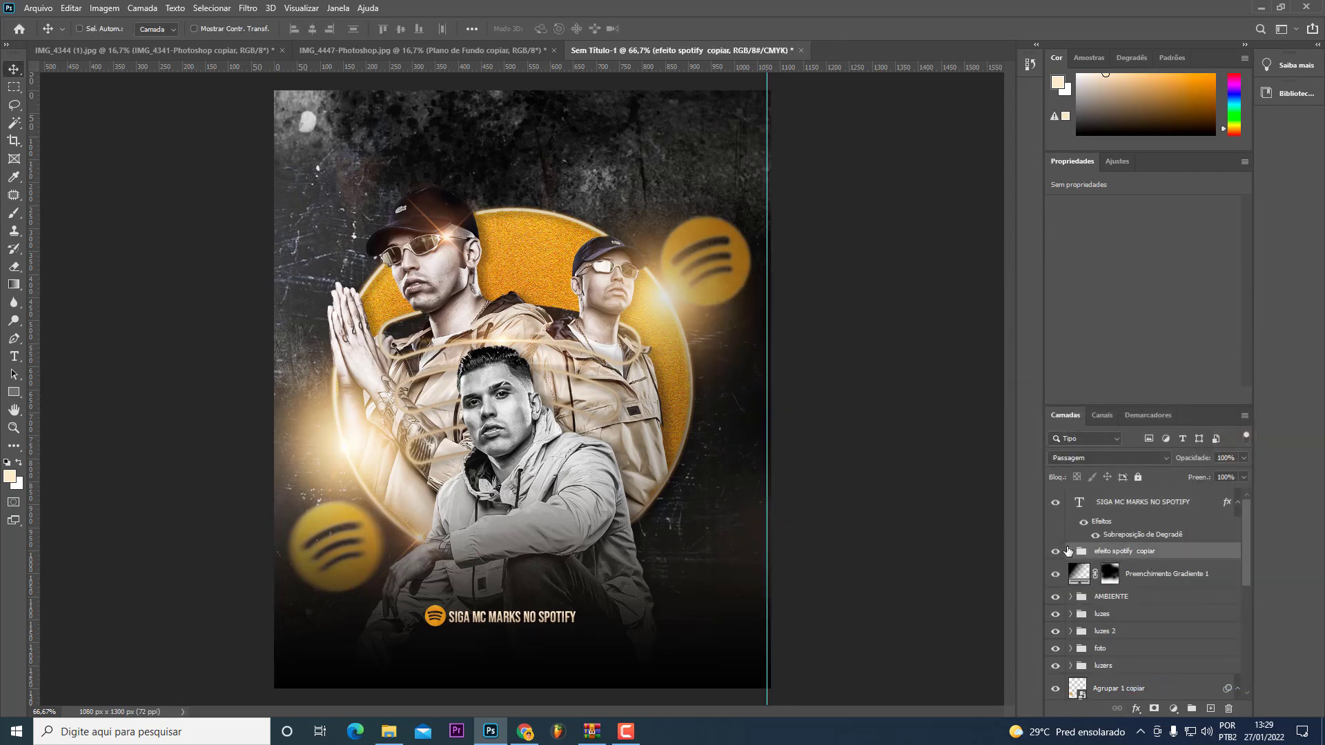
click(1137, 711)
click(1218, 663)
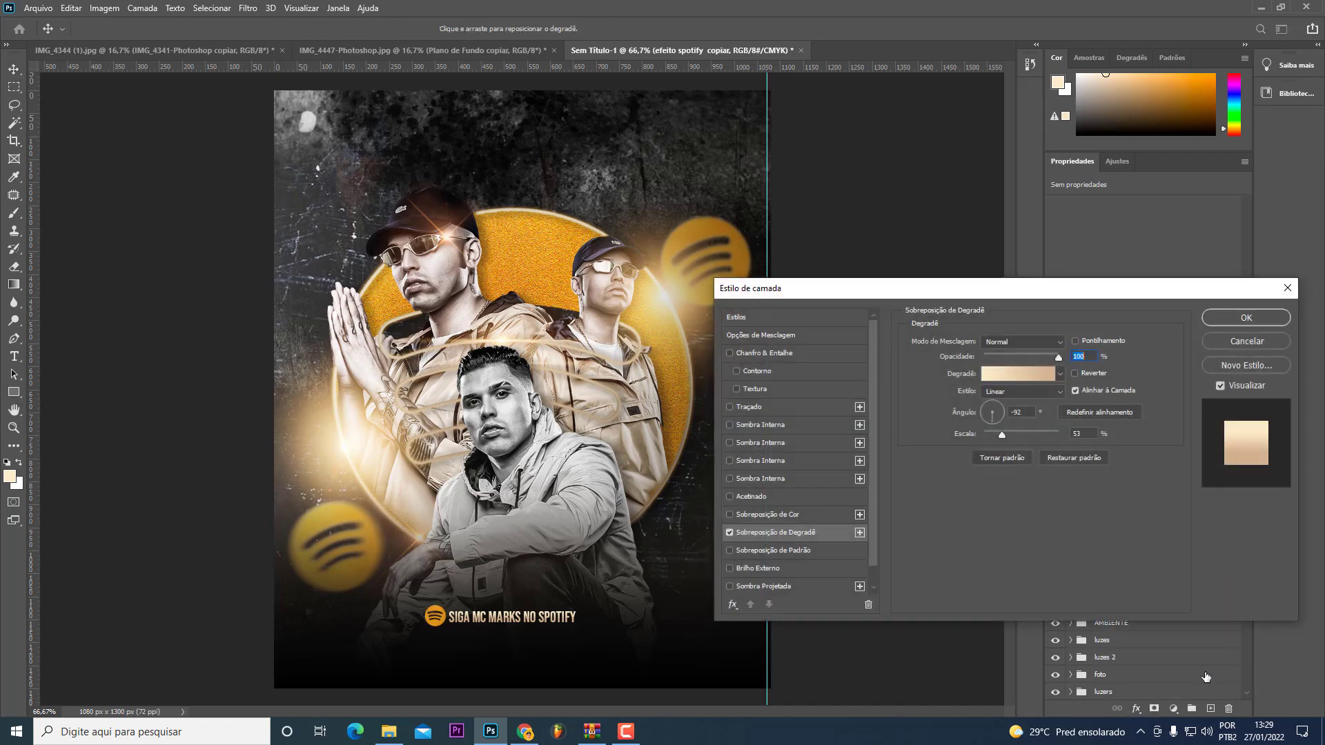
key(Return)
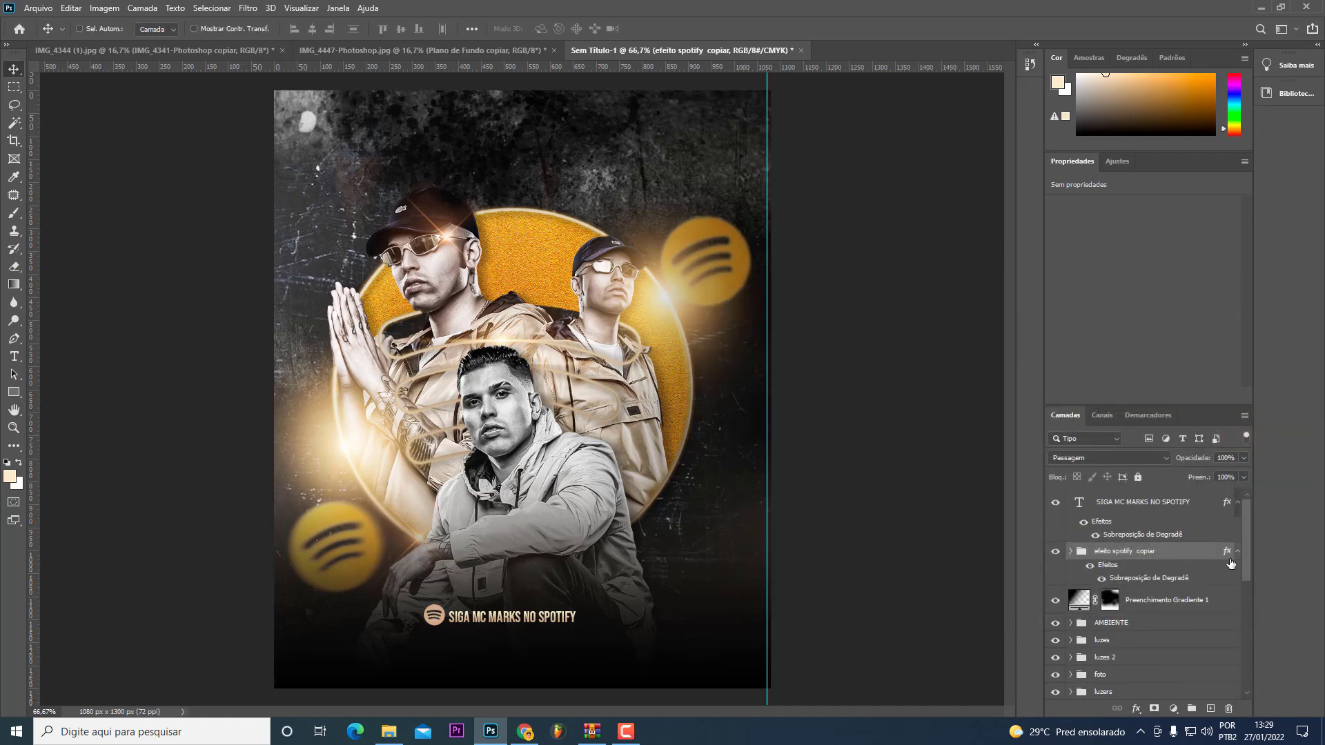
Step: Group the text and logo together and move them lower on the poster
shift+click(1181, 507)
key(ctrl+g)
drag(499, 632, 505, 647)
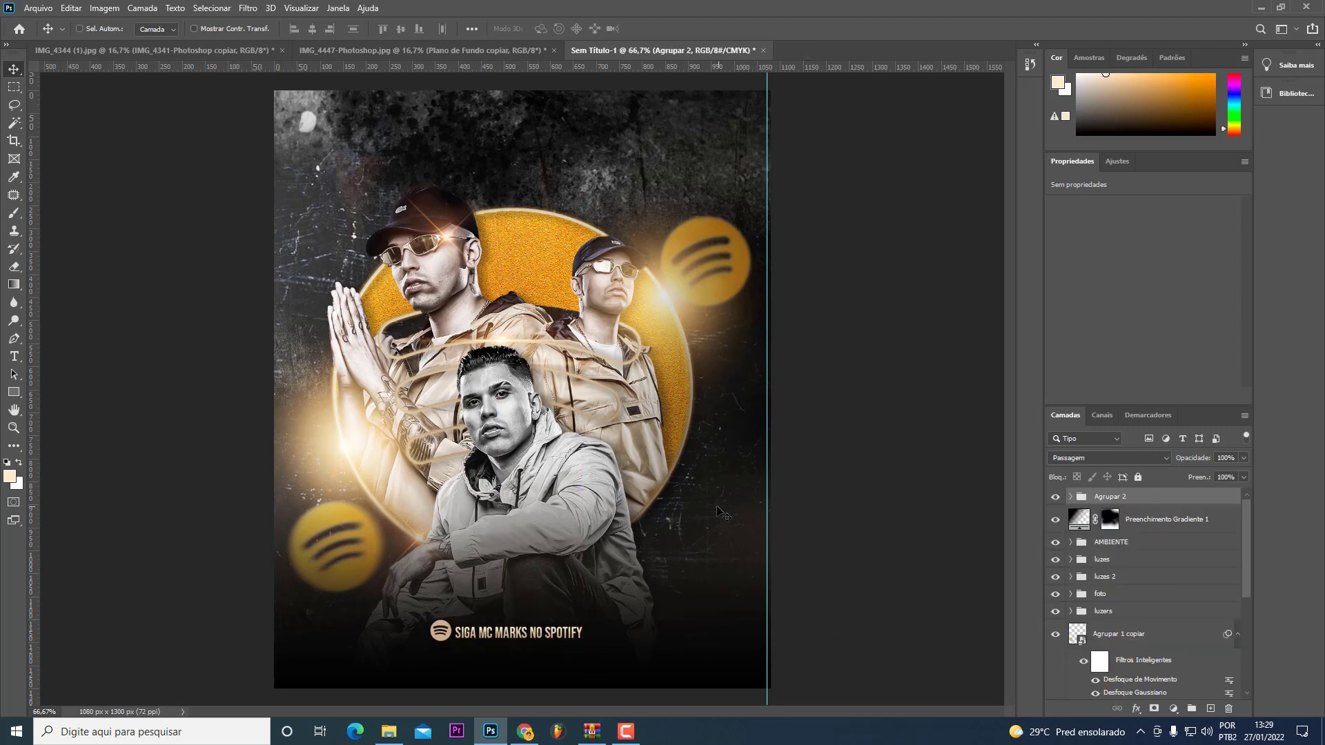
click(1055, 497)
Step: Add a blue solid colour fill blended in Difference mode at about 4% opacity
double_click(1055, 519)
click(1055, 497)
click(1173, 708)
click(1200, 467)
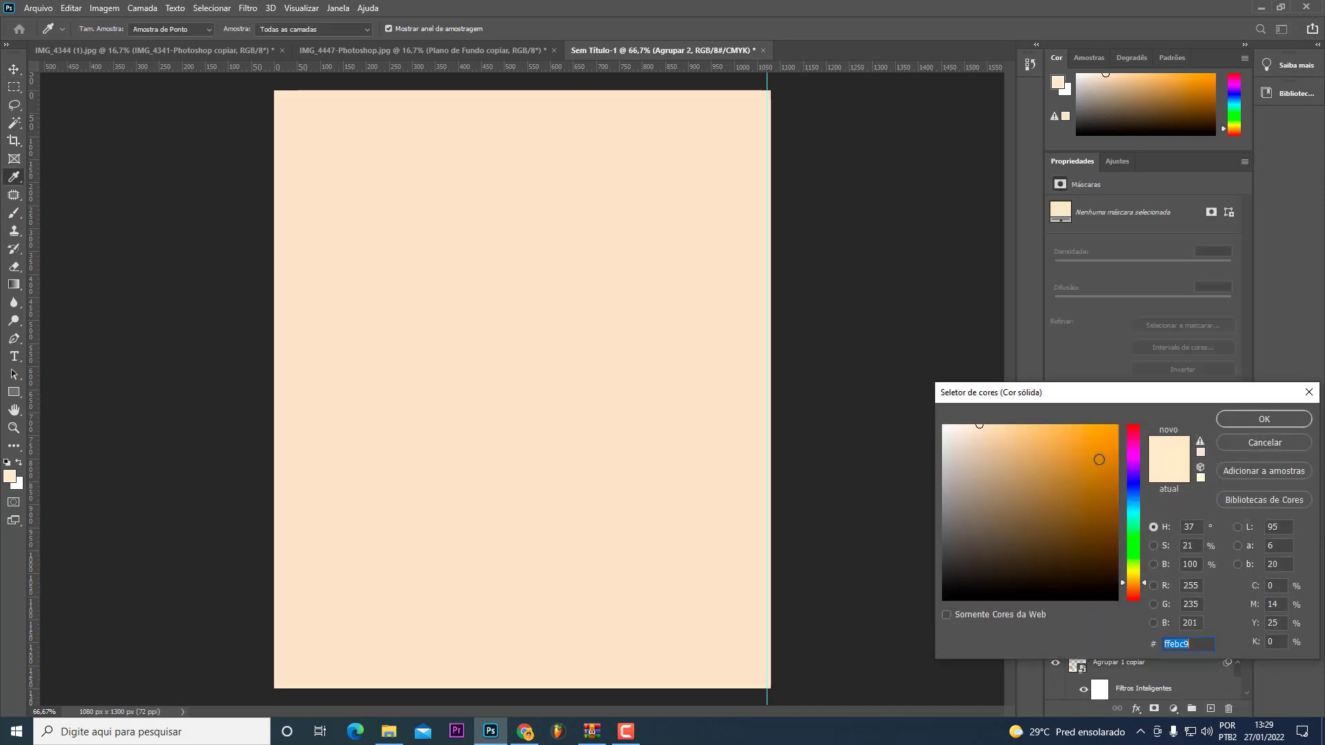
click(1133, 490)
click(1117, 425)
click(1239, 419)
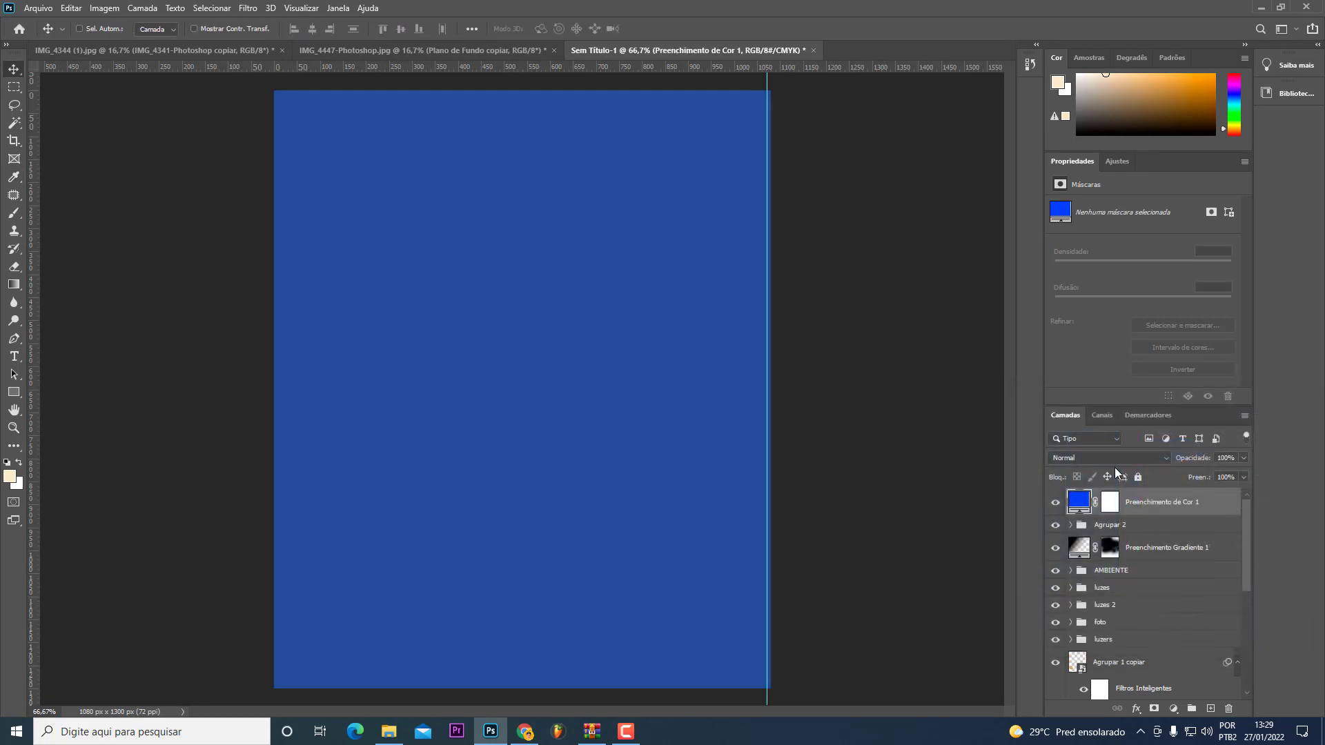
click(1100, 463)
click(1064, 622)
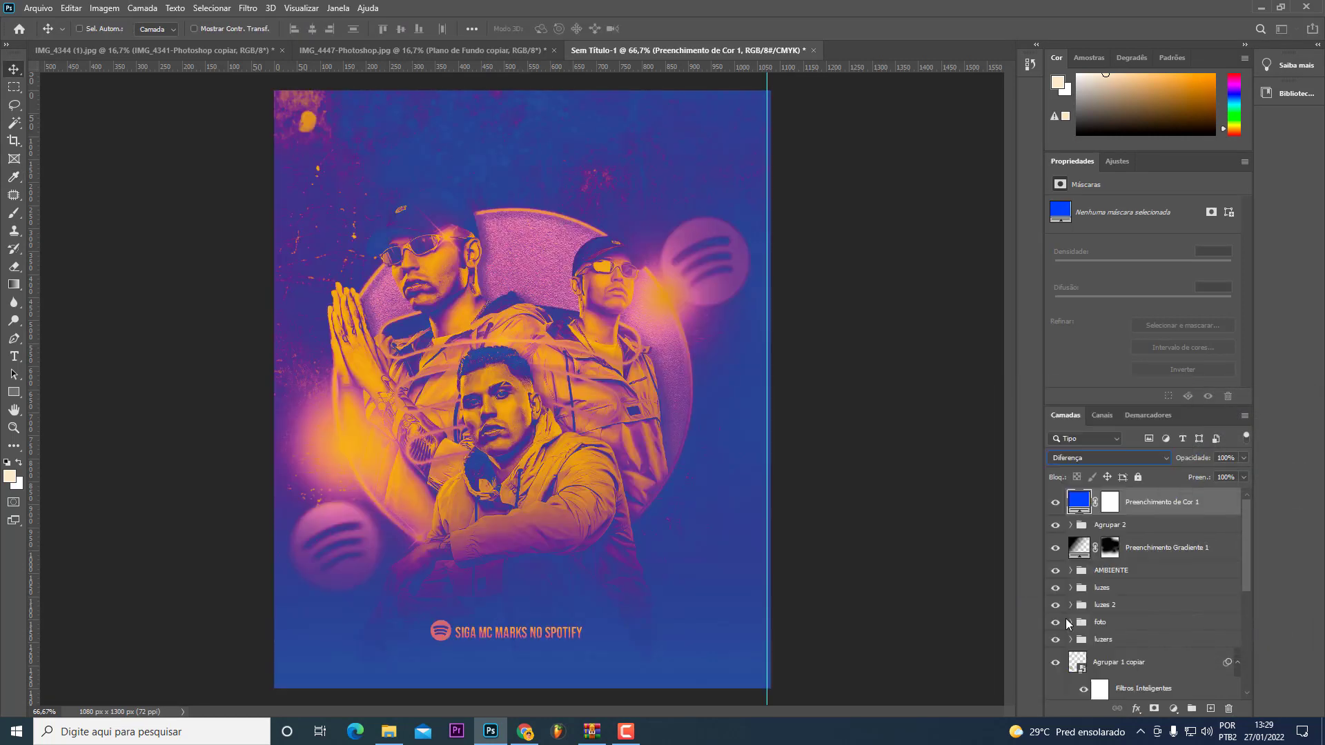
click(1243, 457)
drag(1180, 474, 1185, 474)
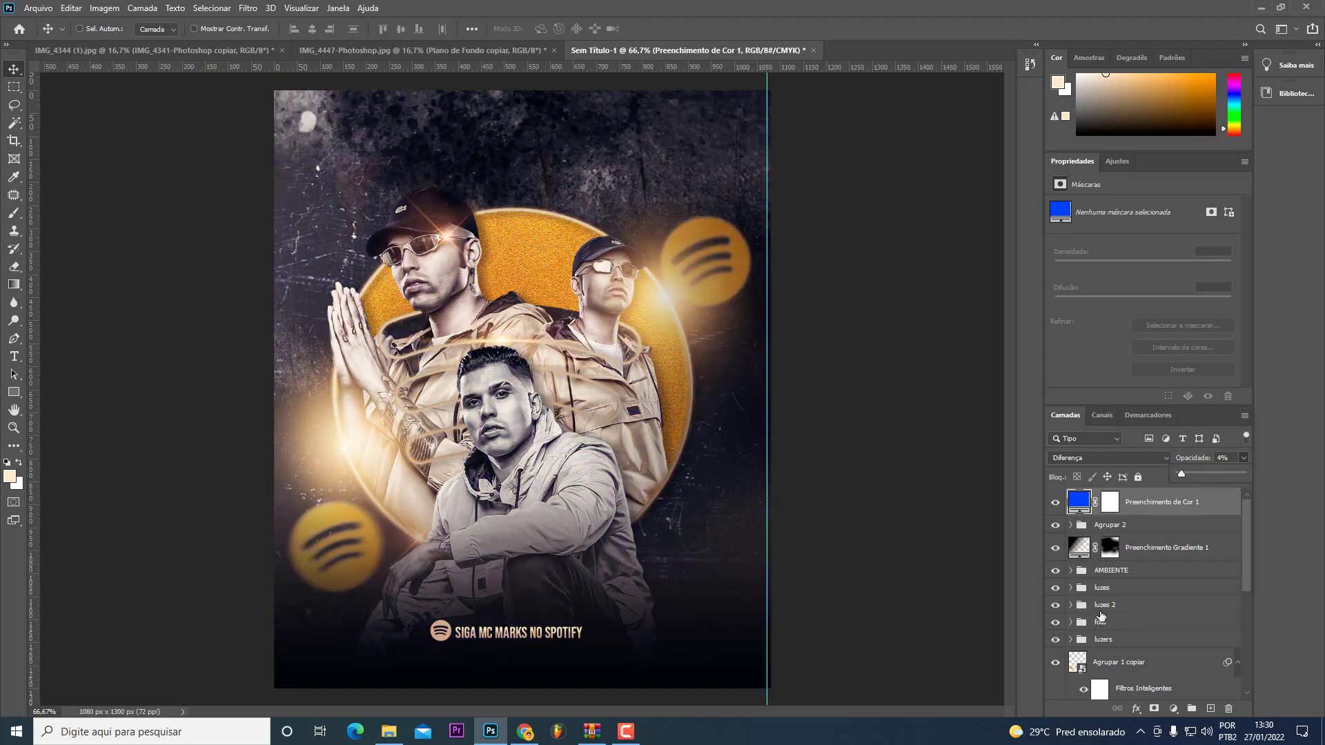
Step: Add a Brightness/Contrast adjustment with contrast 20, then start a text line near the top
click(1173, 708)
click(1221, 506)
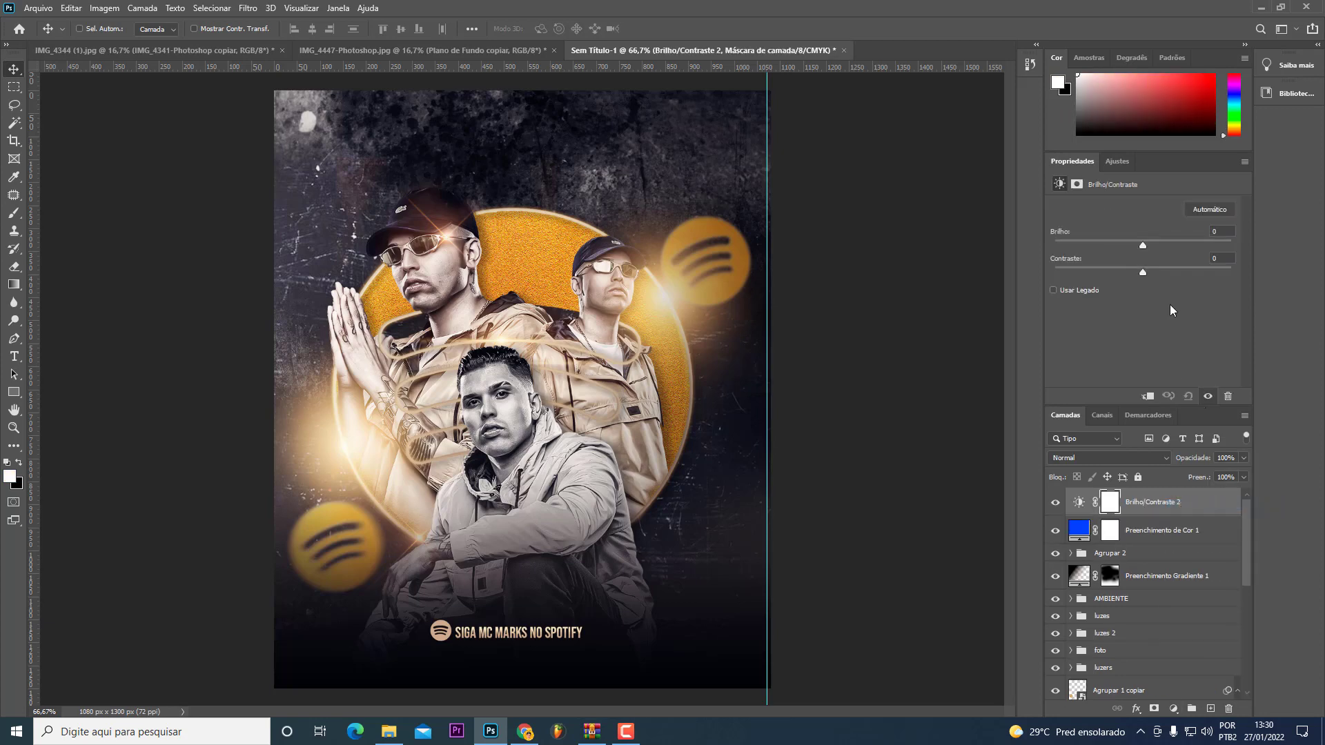
mouse_move(1164, 271)
mouse_down()
mouse_move(1185, 276)
mouse_move(1160, 278)
mouse_up()
key(t)
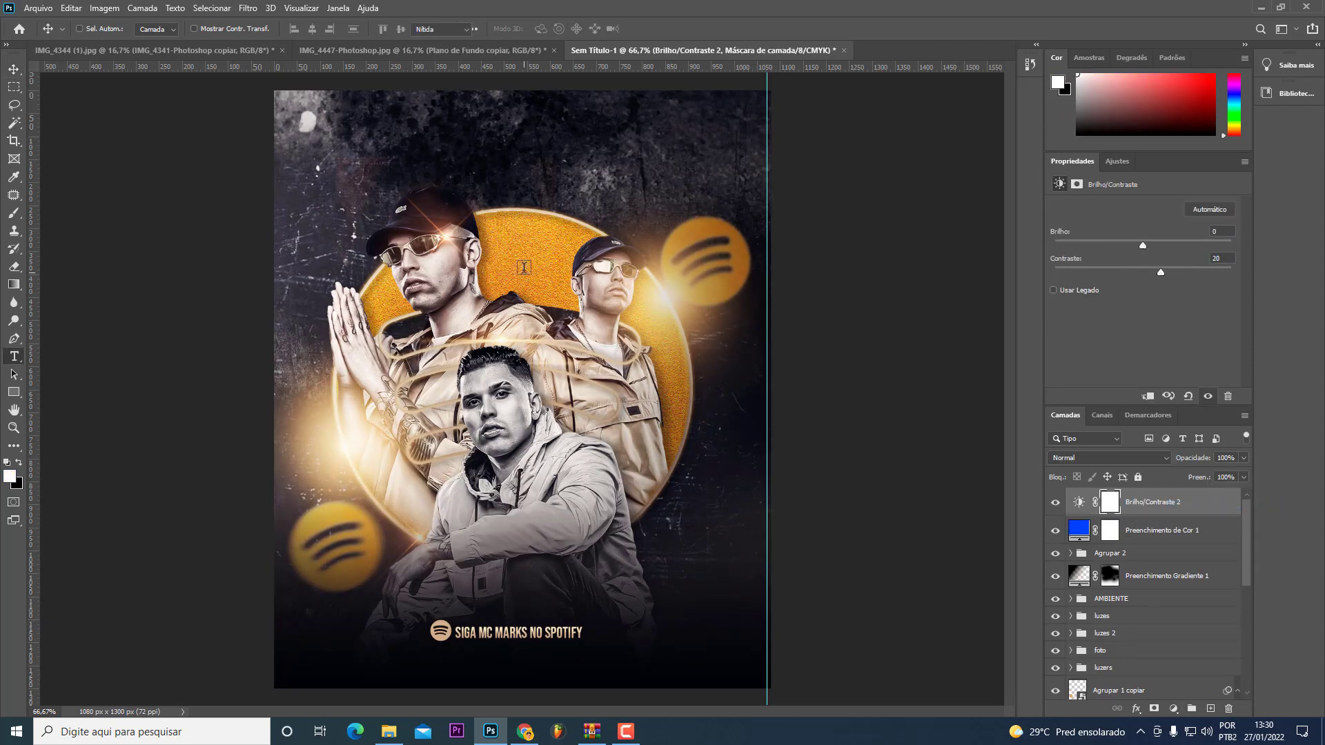
click(496, 159)
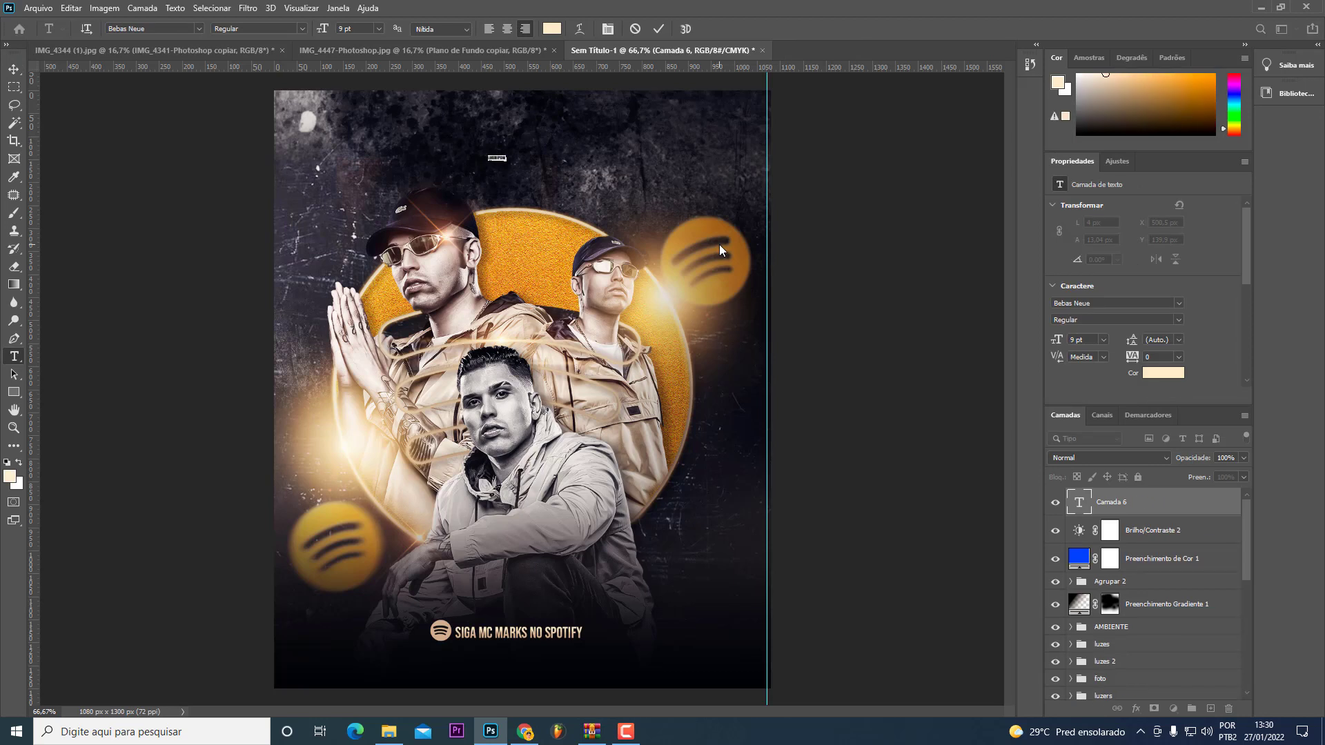
Step: Commit the MC MARKS title and enlarge it at the top centre
click(14, 69)
key(ctrl+t)
mouse_move(508, 162)
mouse_down()
mouse_move(741, 290)
mouse_move(573, 251)
mouse_up()
key(Return)
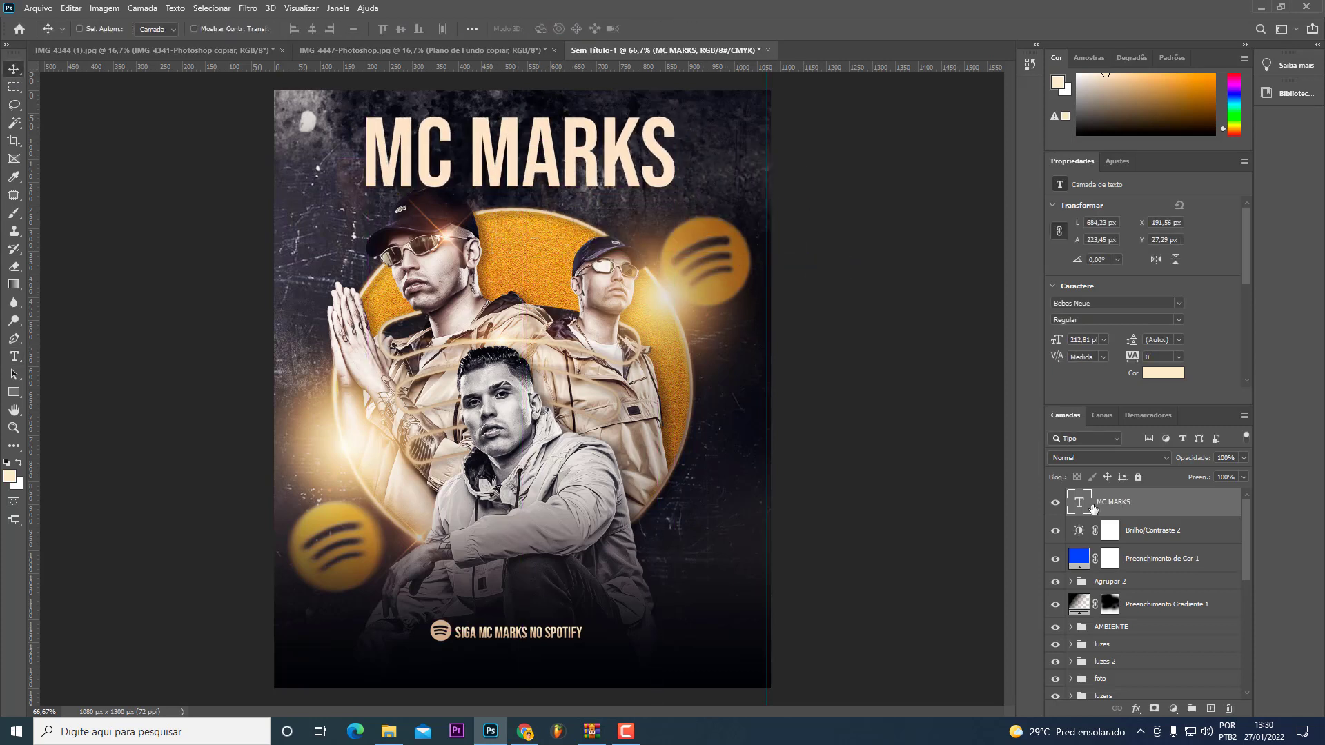
Step: Group the fotos layer with its hue/saturation layer as 'fotos + f'
drag(1140, 503, 1122, 721)
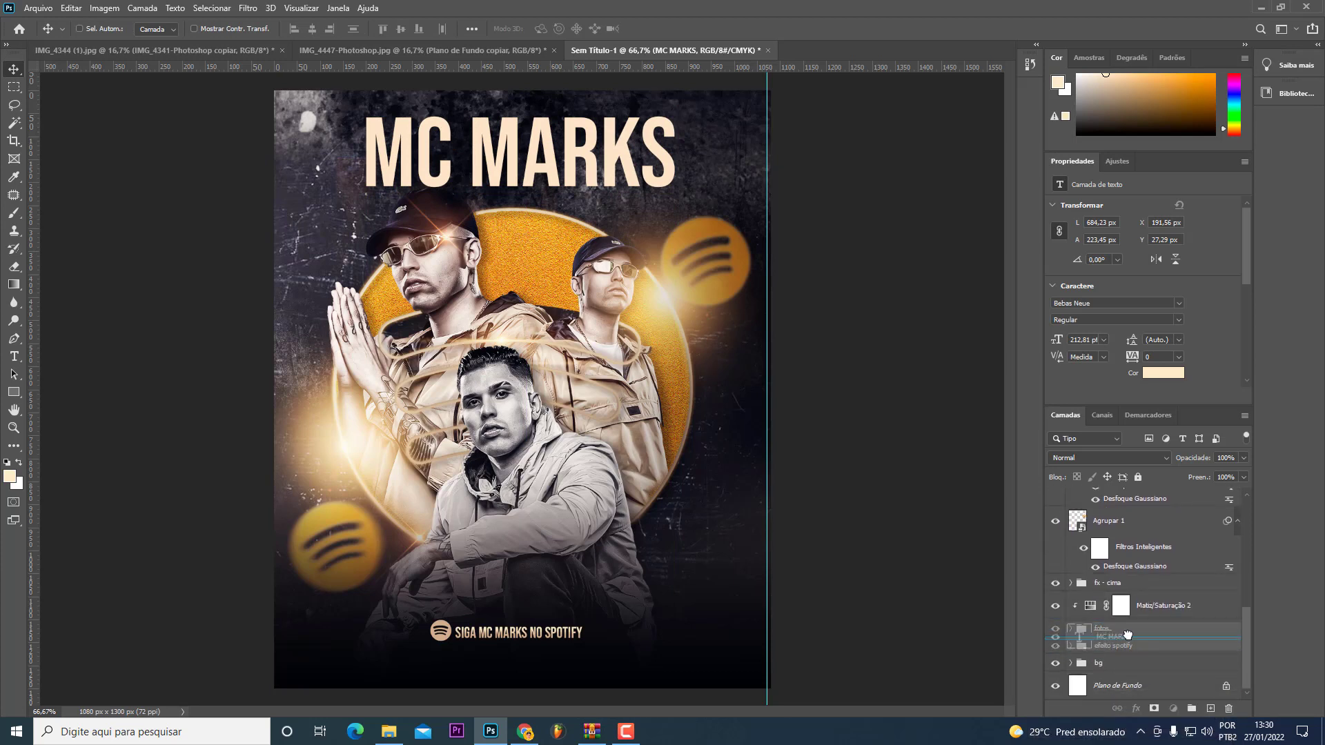
drag(1121, 721, 1125, 637)
click(1125, 600)
key(ctrl+g)
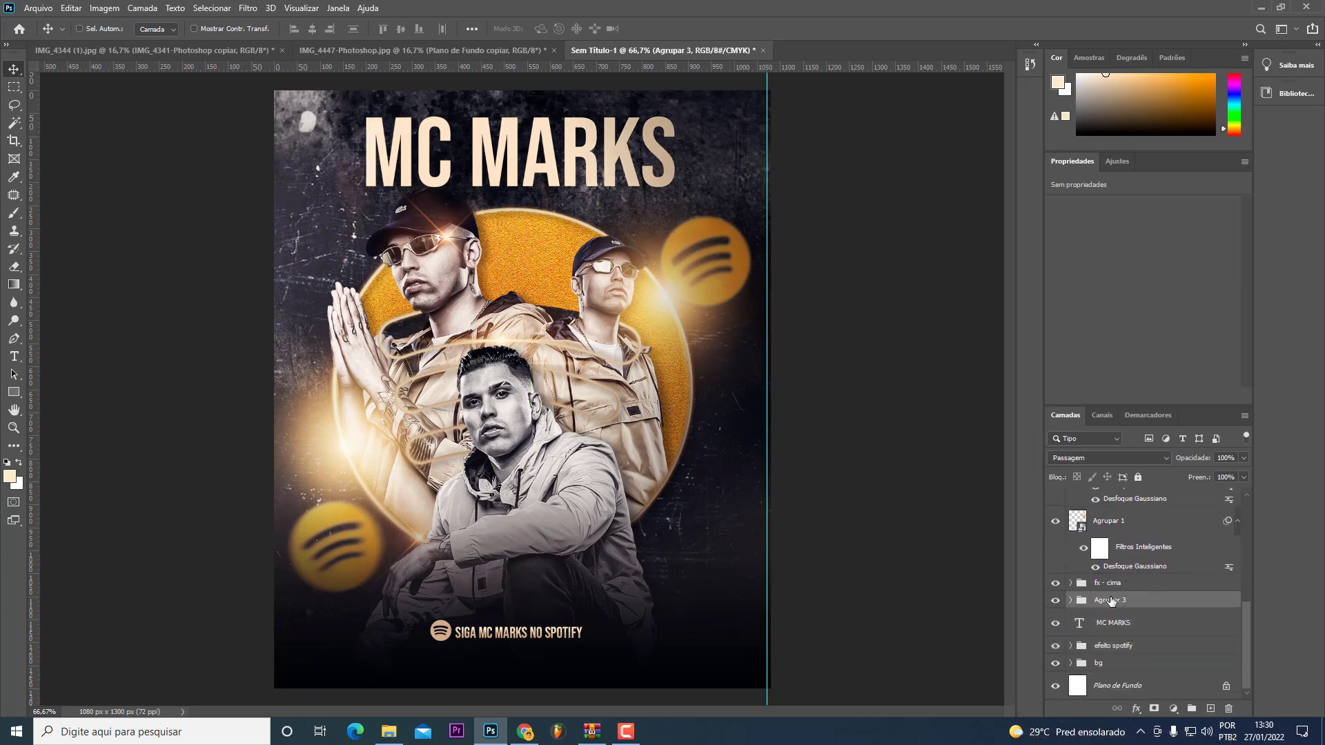
double_click(1111, 600)
text(fotos + f)
key(Return)
Step: Put the MC MARKS text in its own group named 'texto mc marks'
click(1113, 622)
key(ctrl+g)
double_click(1109, 617)
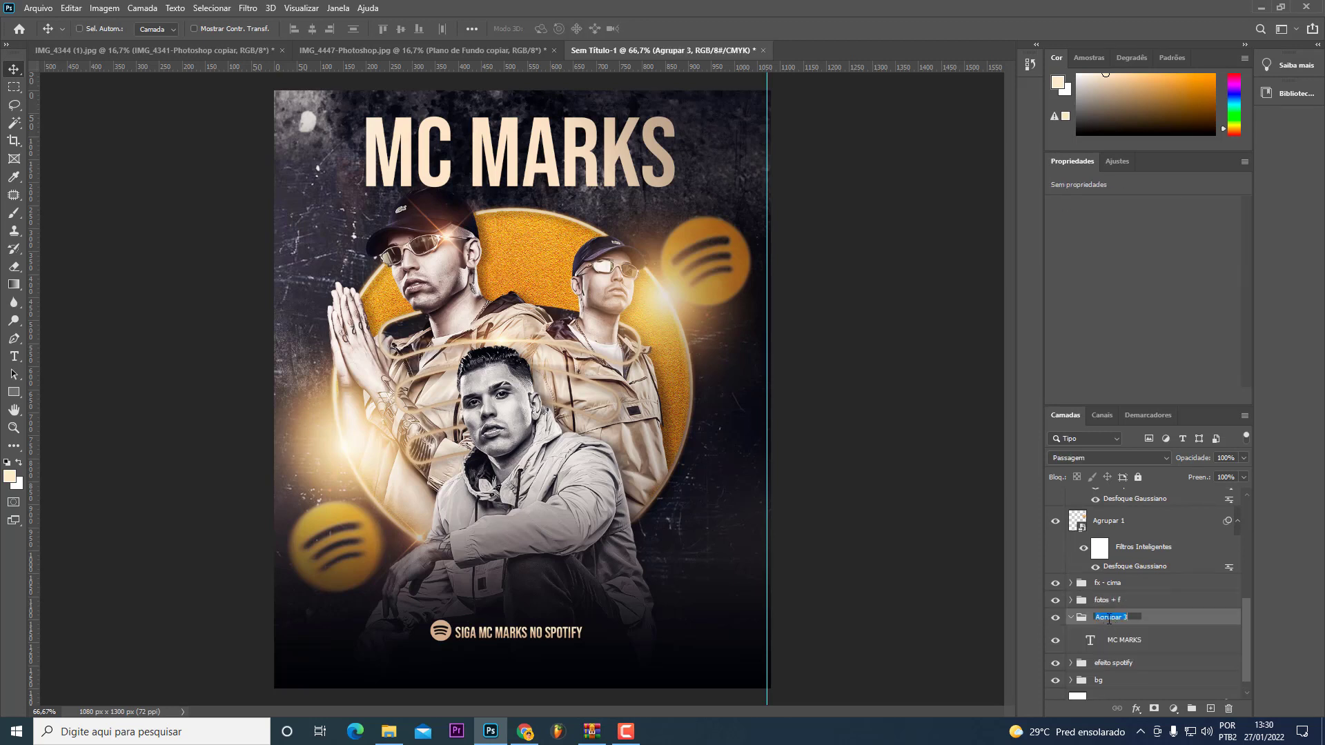
text(texto mc mar)
text(ks)
key(Return)
click(1071, 620)
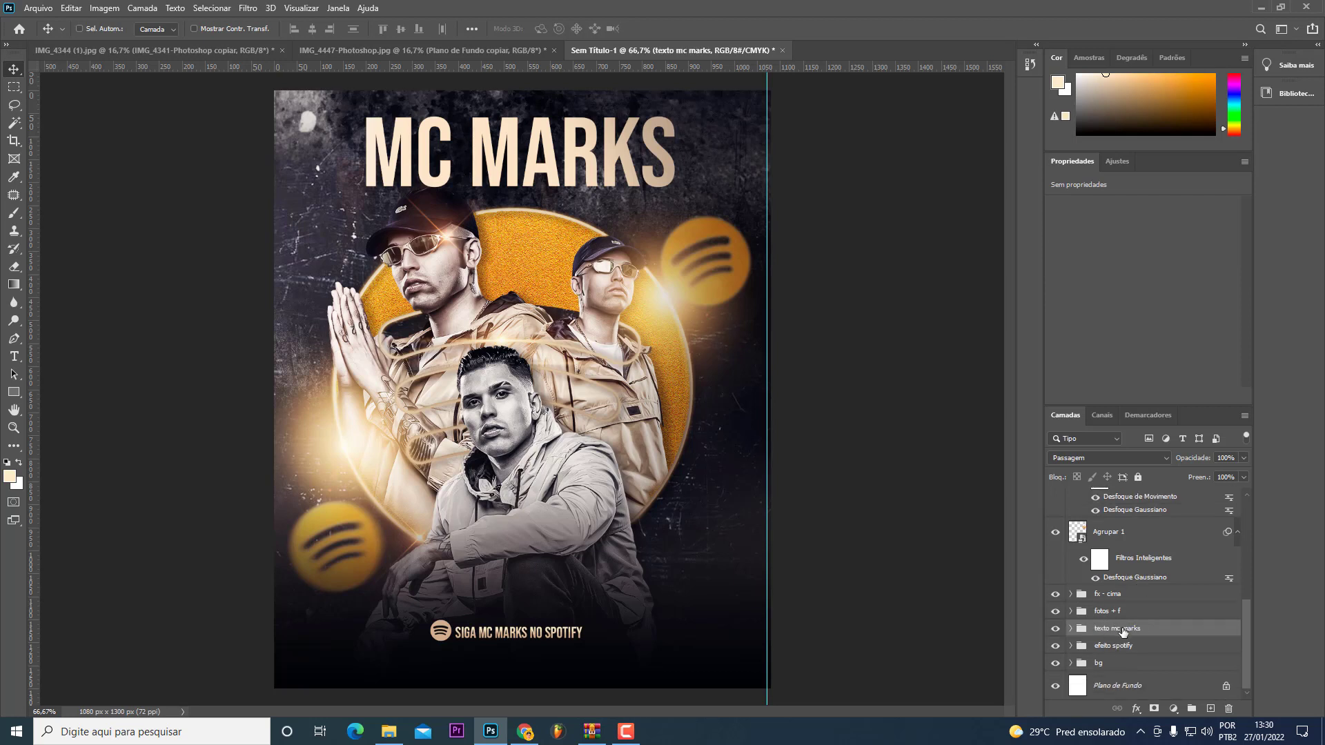
Step: Move the title group below the Spotify glow and shift the title slightly down-left
drag(1124, 630, 1128, 650)
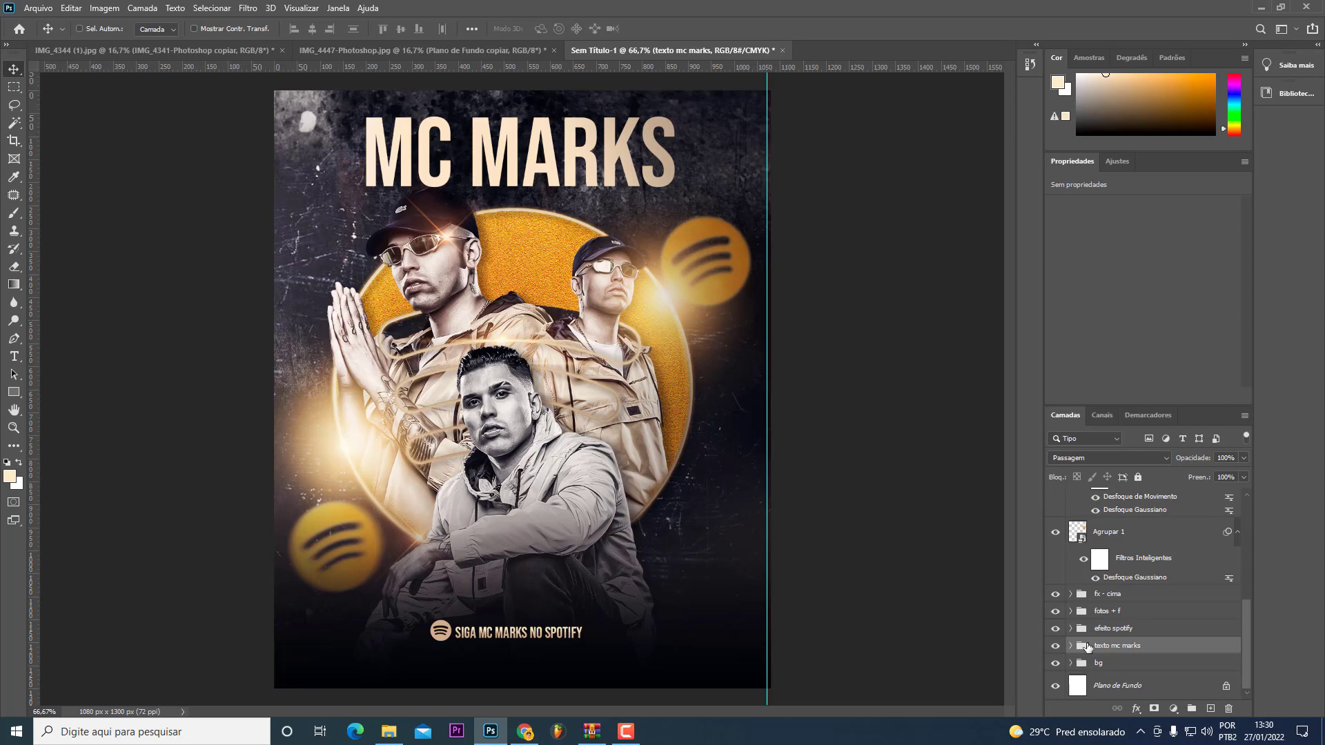
click(1055, 629)
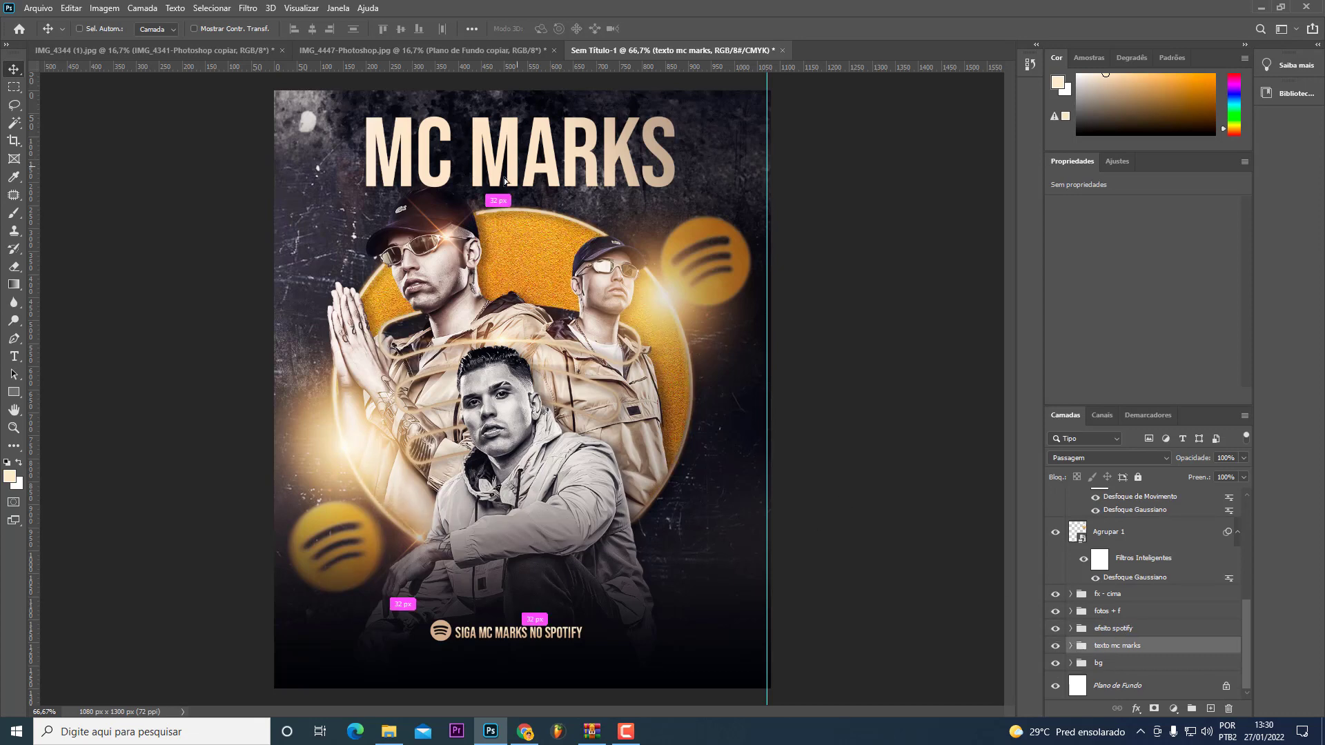
drag(518, 165, 498, 185)
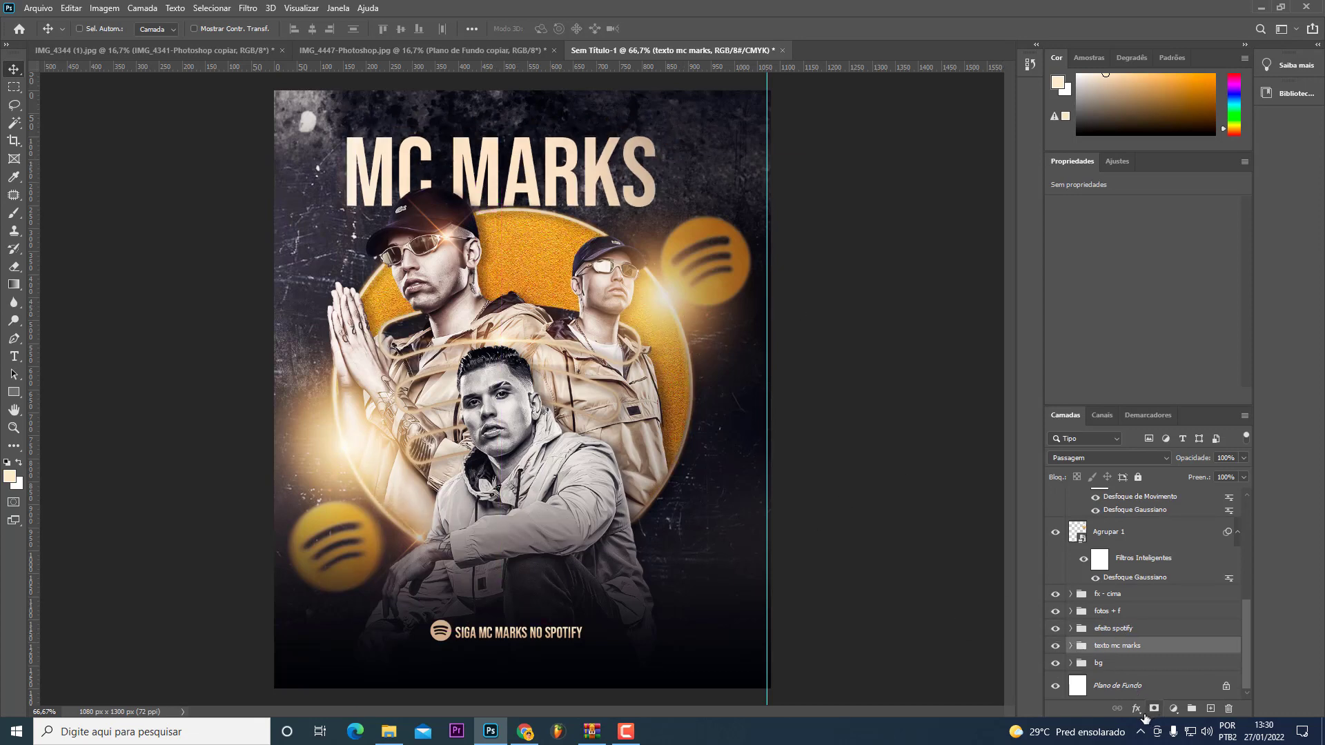
Step: Turn off the gradient overlay on the texto mc marks group
right_click(1134, 687)
key(Escape)
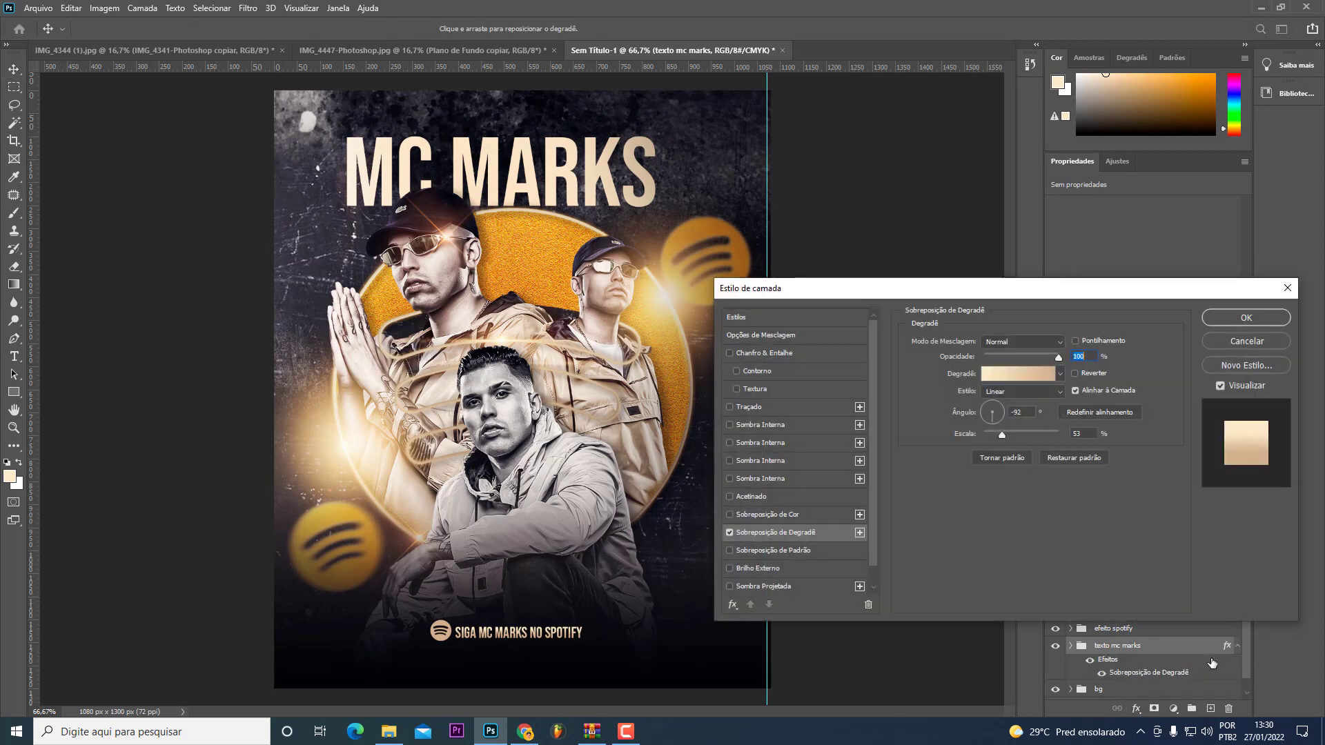
drag(1004, 435, 1044, 434)
click(729, 532)
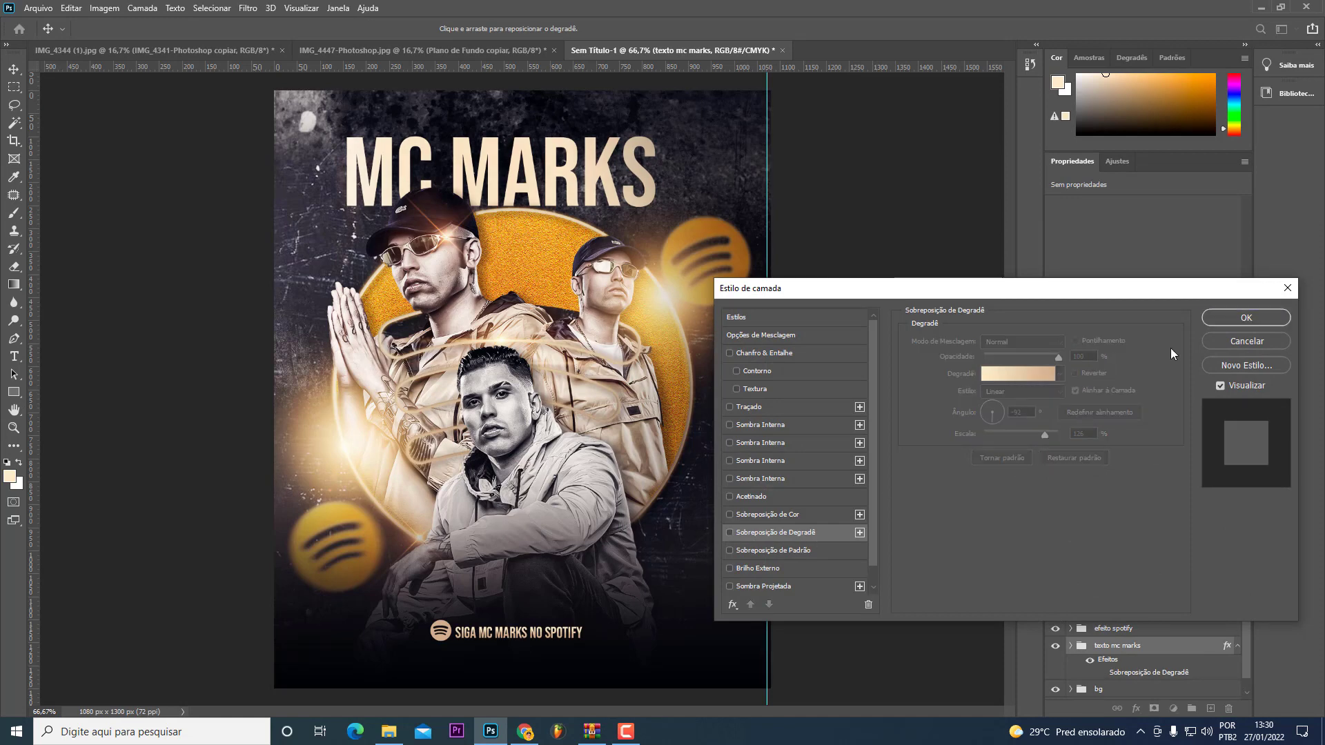
click(1235, 339)
Step: Add a gradient overlay directly to the MC MARKS text layer
click(1072, 646)
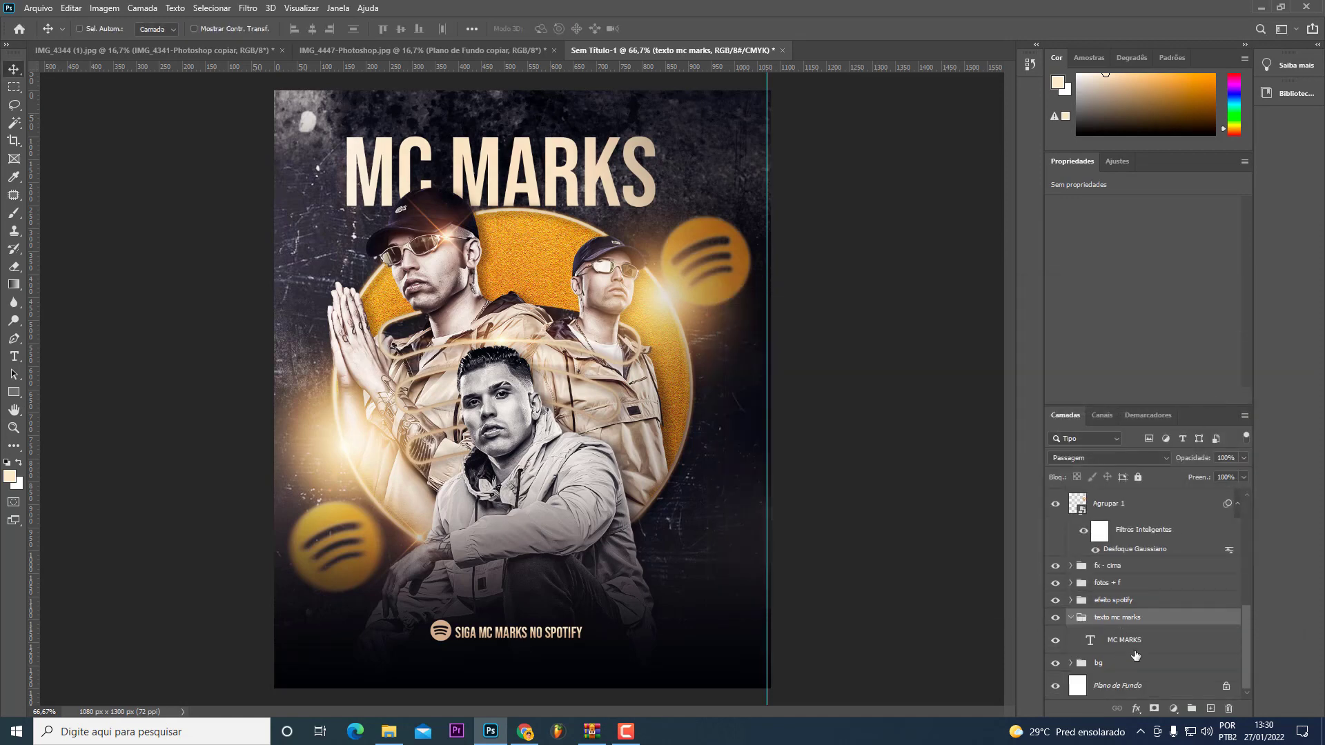
click(1138, 640)
click(1136, 708)
click(1236, 663)
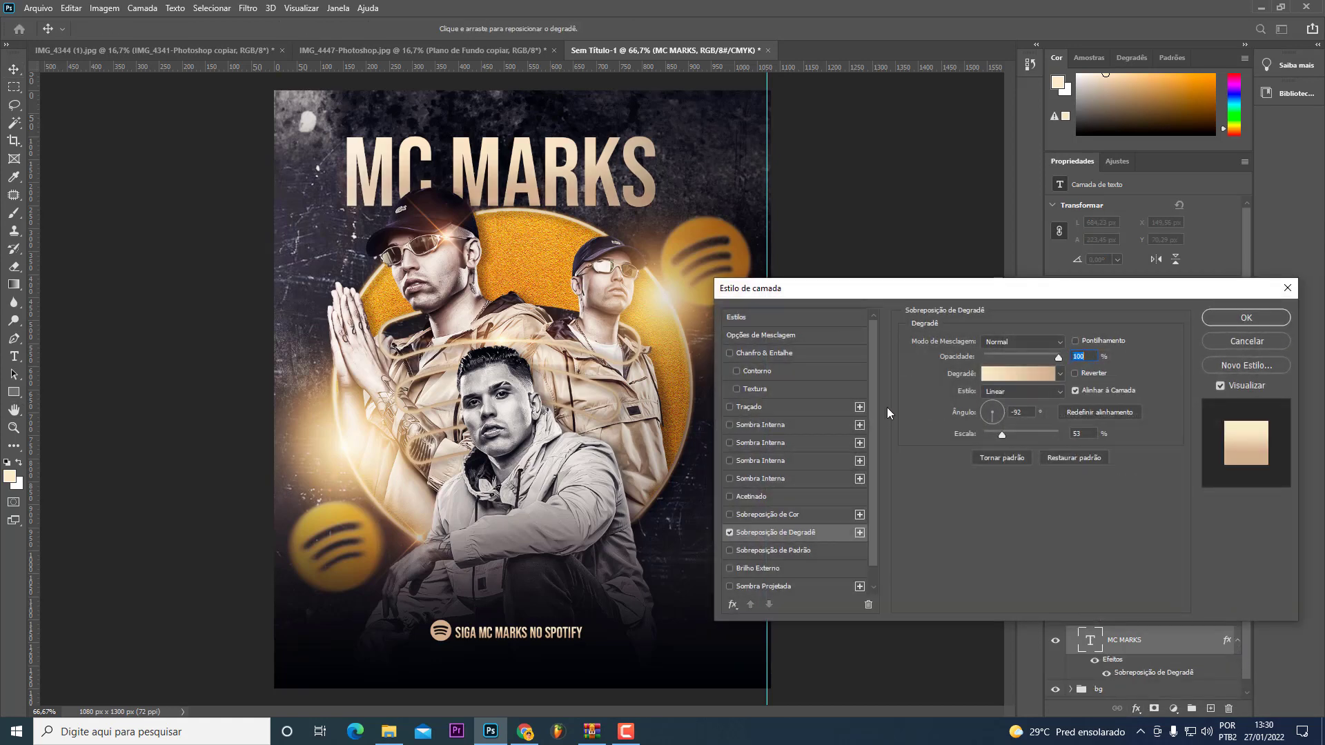
key(Return)
Step: Duplicate the MC MARKS text, scale the copy to about 305%, and set its fill to 0%
drag(541, 289, 580, 325)
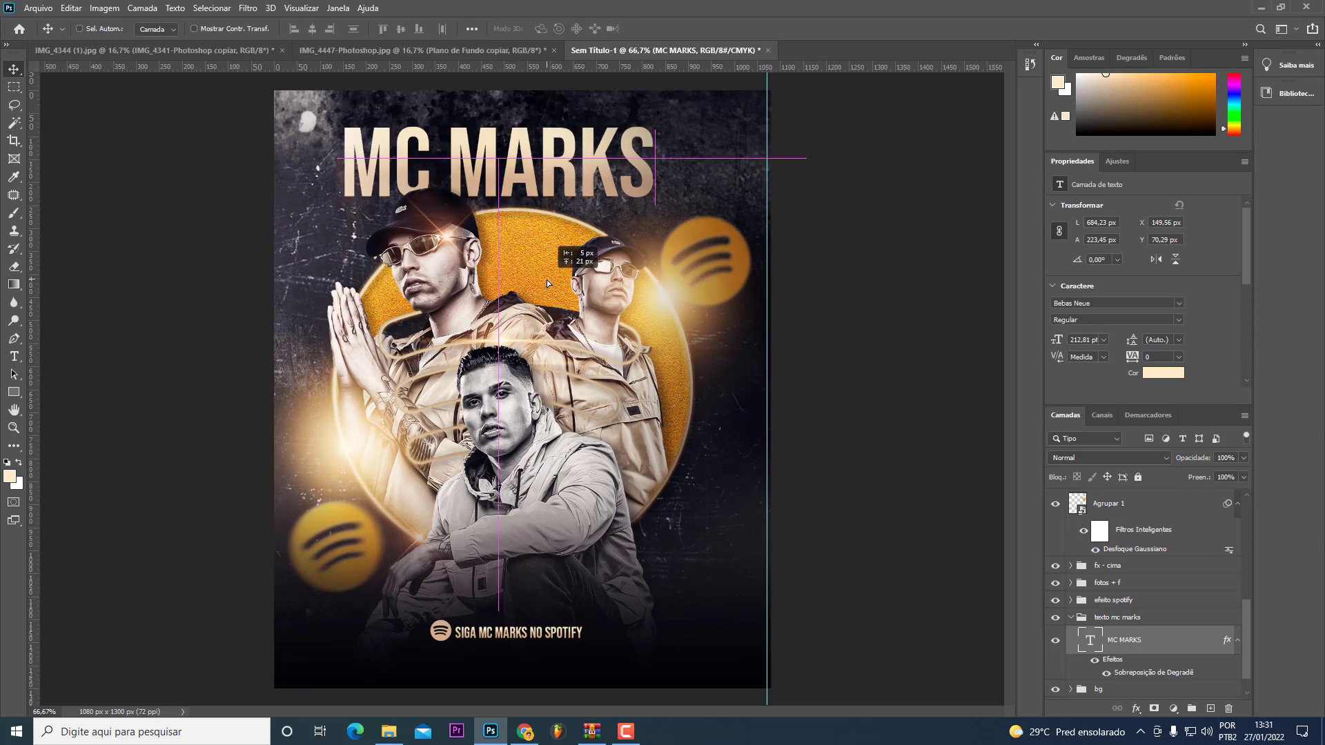
key(ctrl+t)
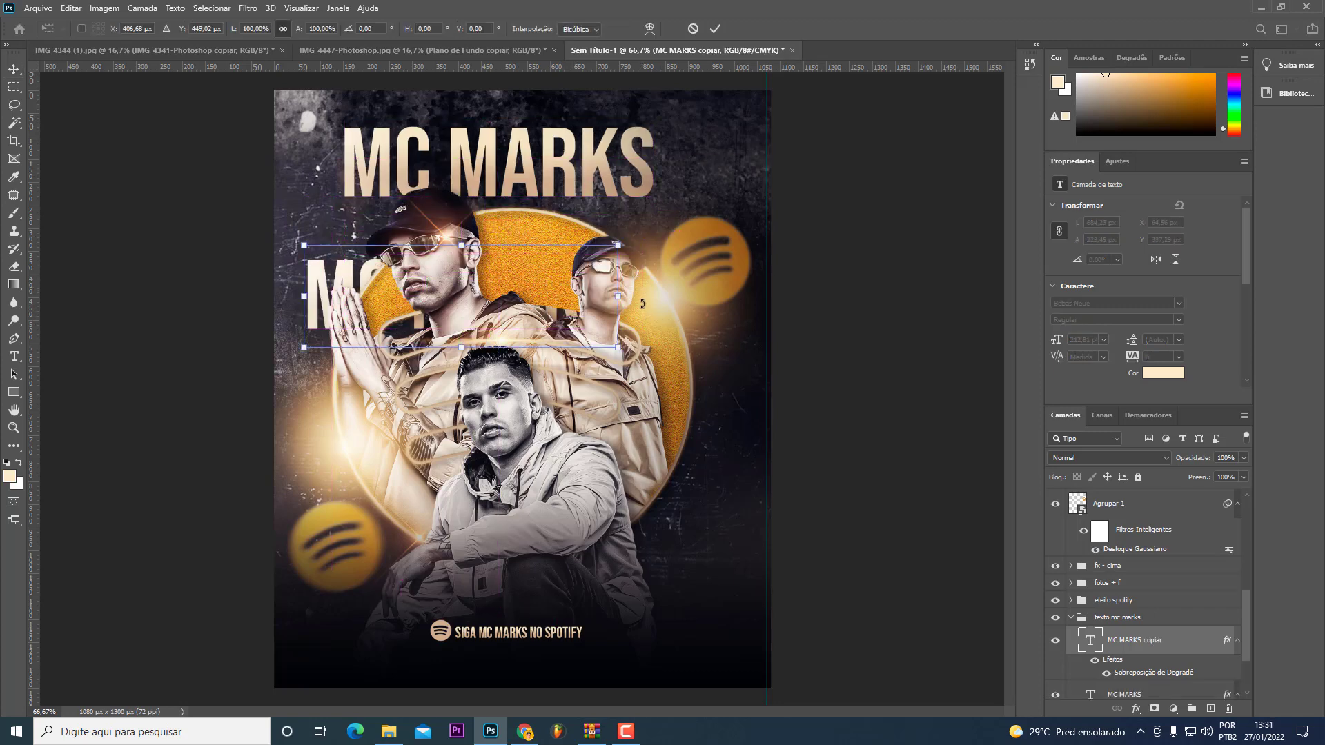
mouse_move(642, 317)
mouse_down()
mouse_move(1109, 366)
mouse_move(1211, 600)
mouse_up()
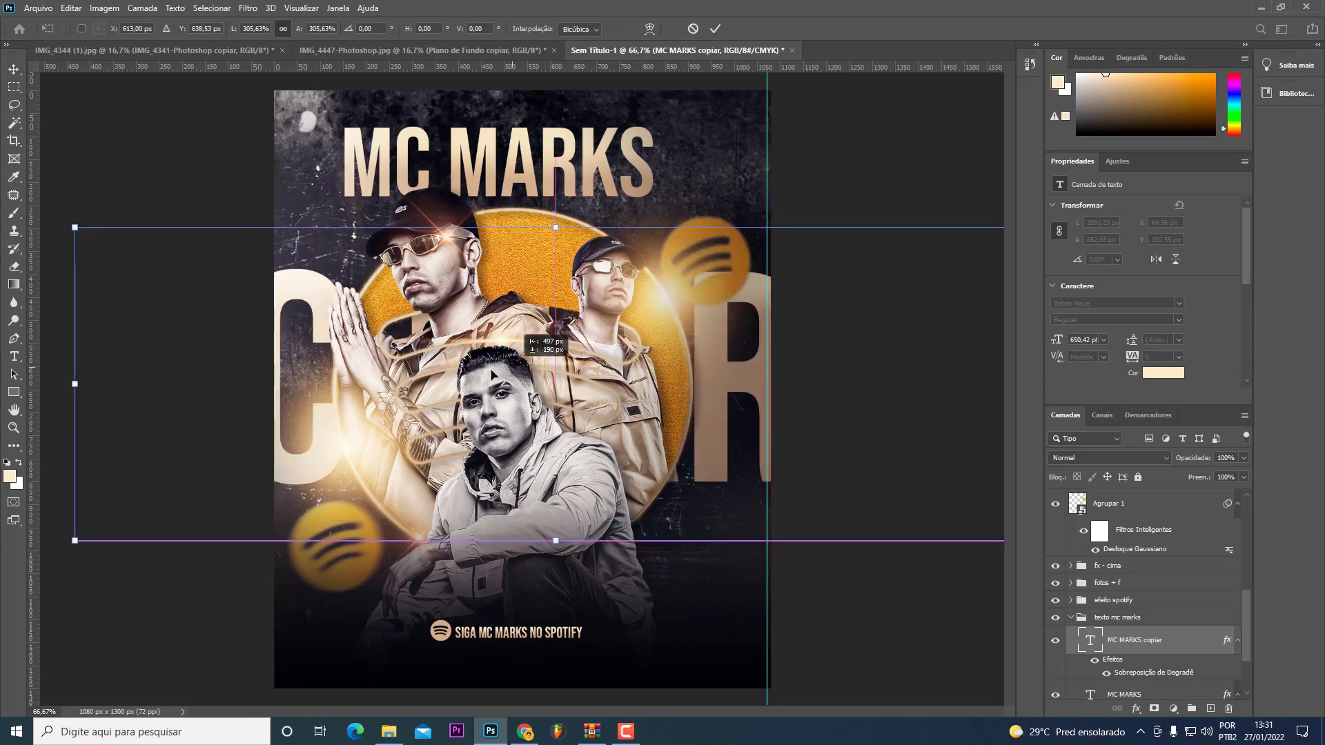
key(Return)
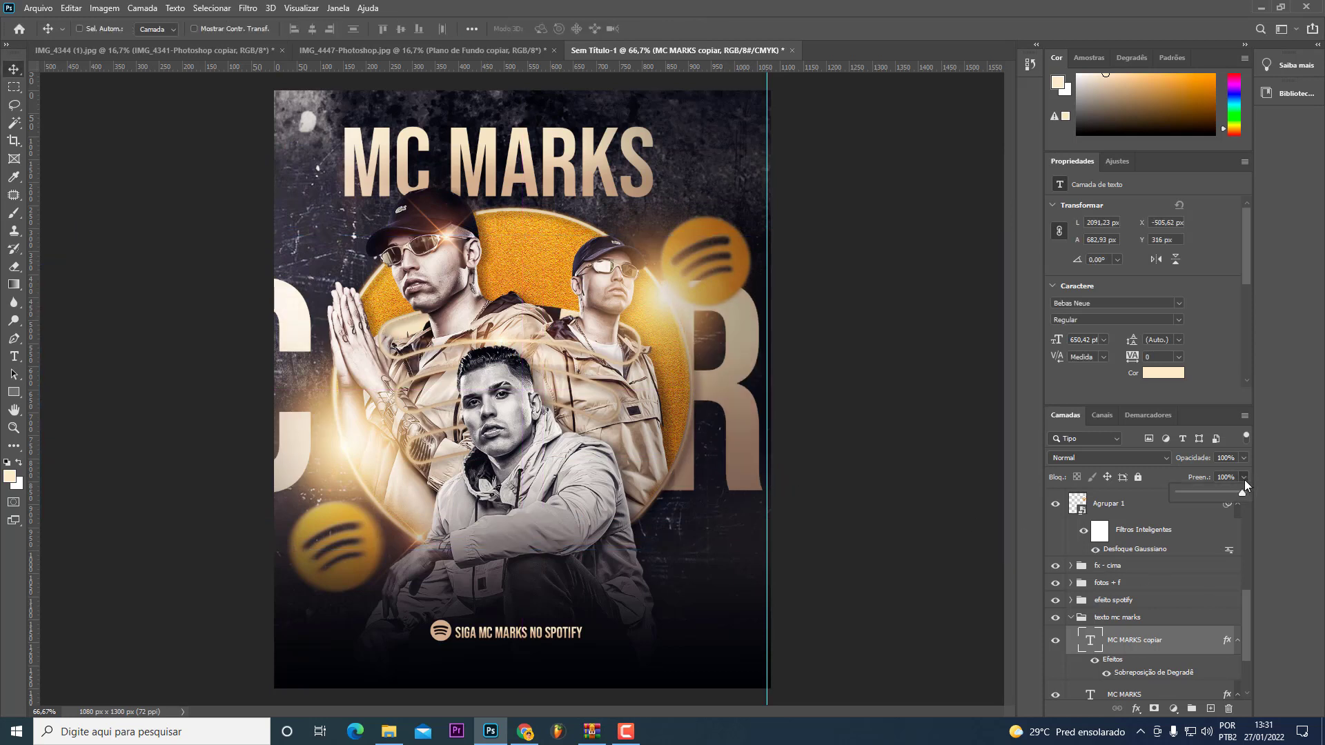
drag(1244, 482, 1149, 501)
Step: Give the hollow giant MC MARKS copy a white inside stroke
click(1142, 624)
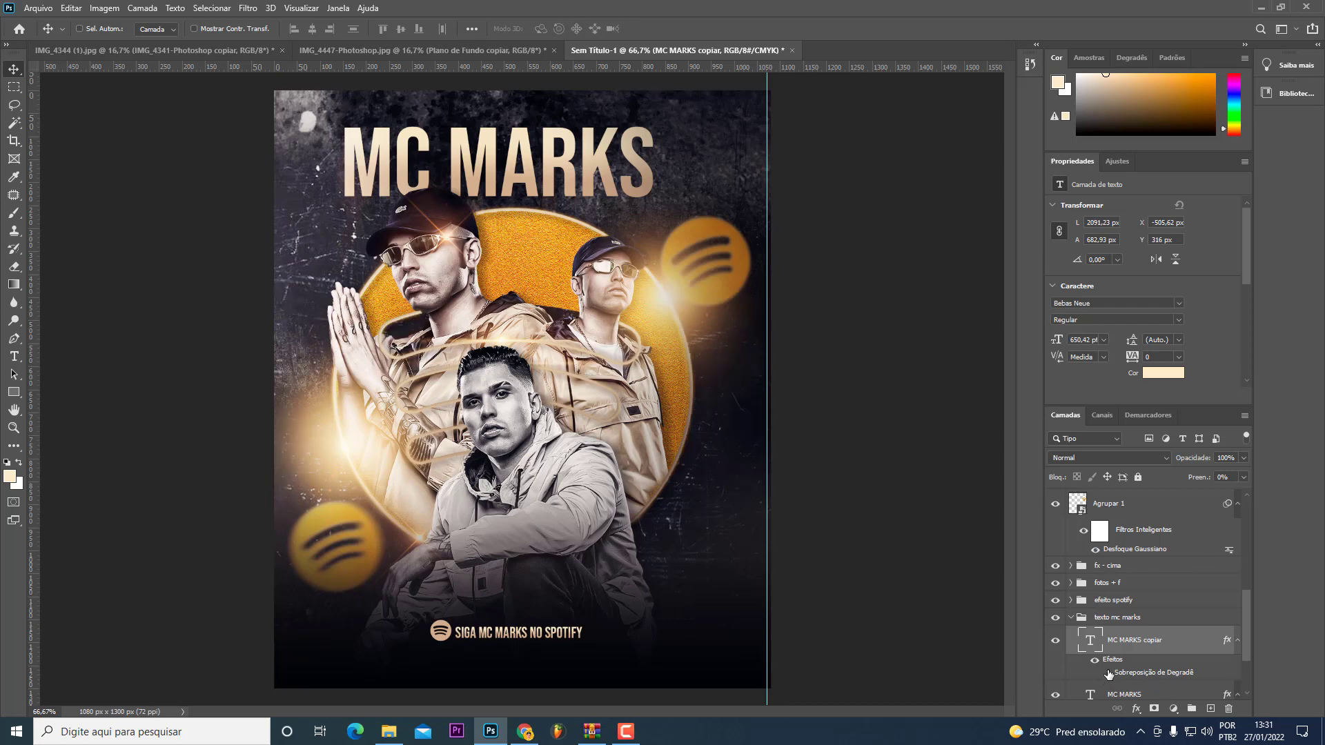
click(1136, 708)
click(1186, 608)
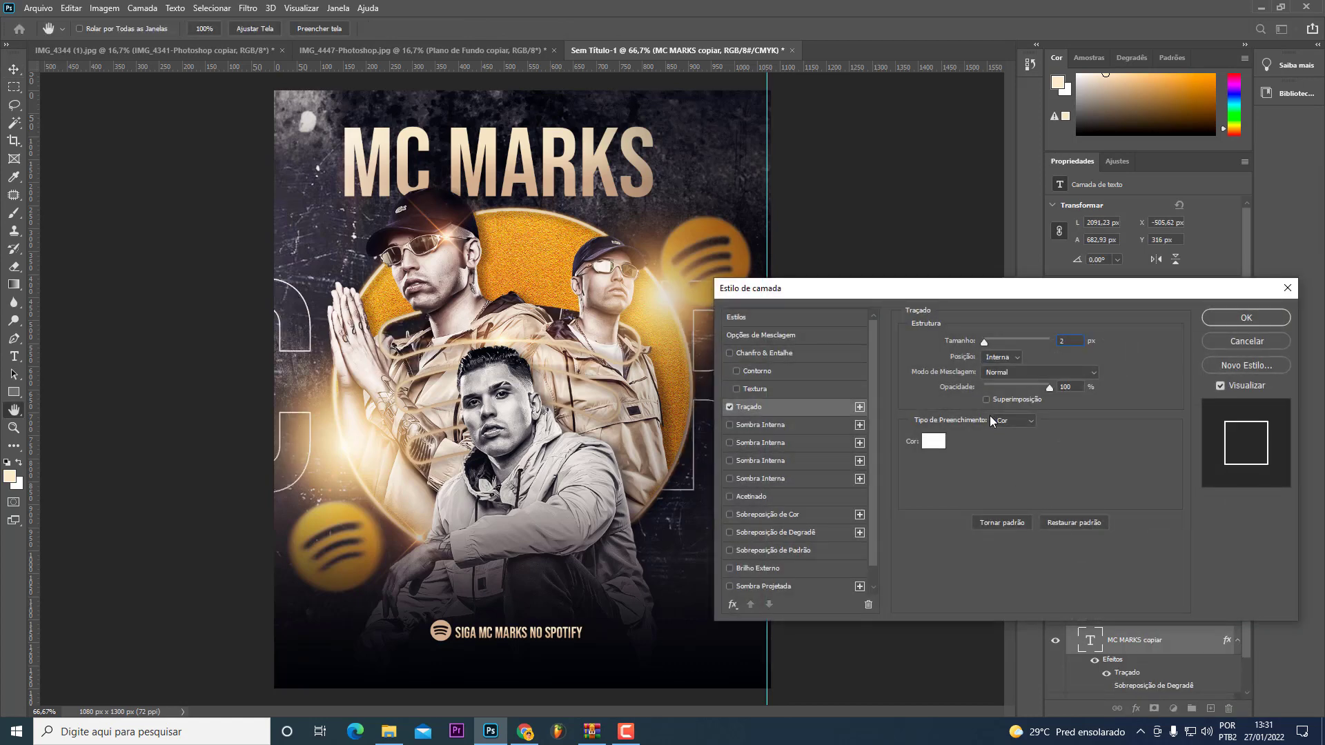
key(Return)
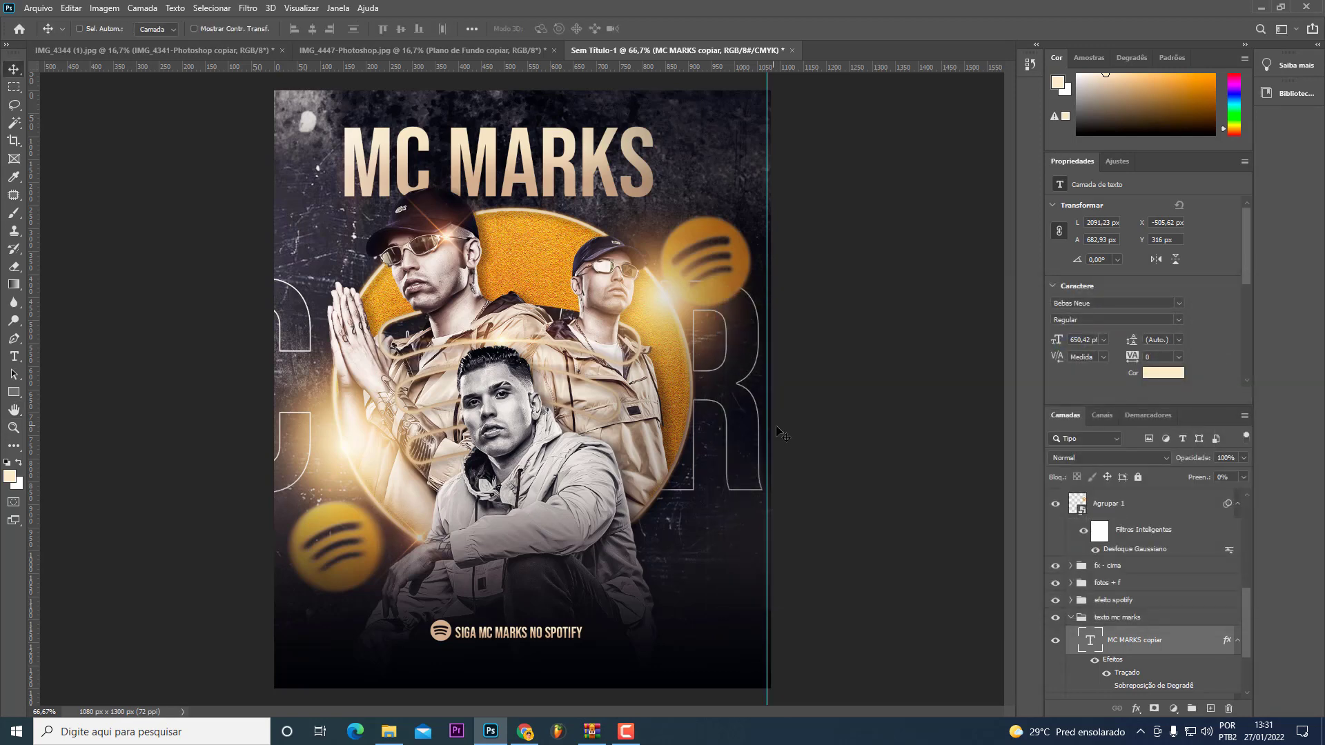
Step: Rotate the outline text to -26.38°, move it up-left, and adjust the stroke thickness
key(ctrl+t)
drag(821, 488, 830, 459)
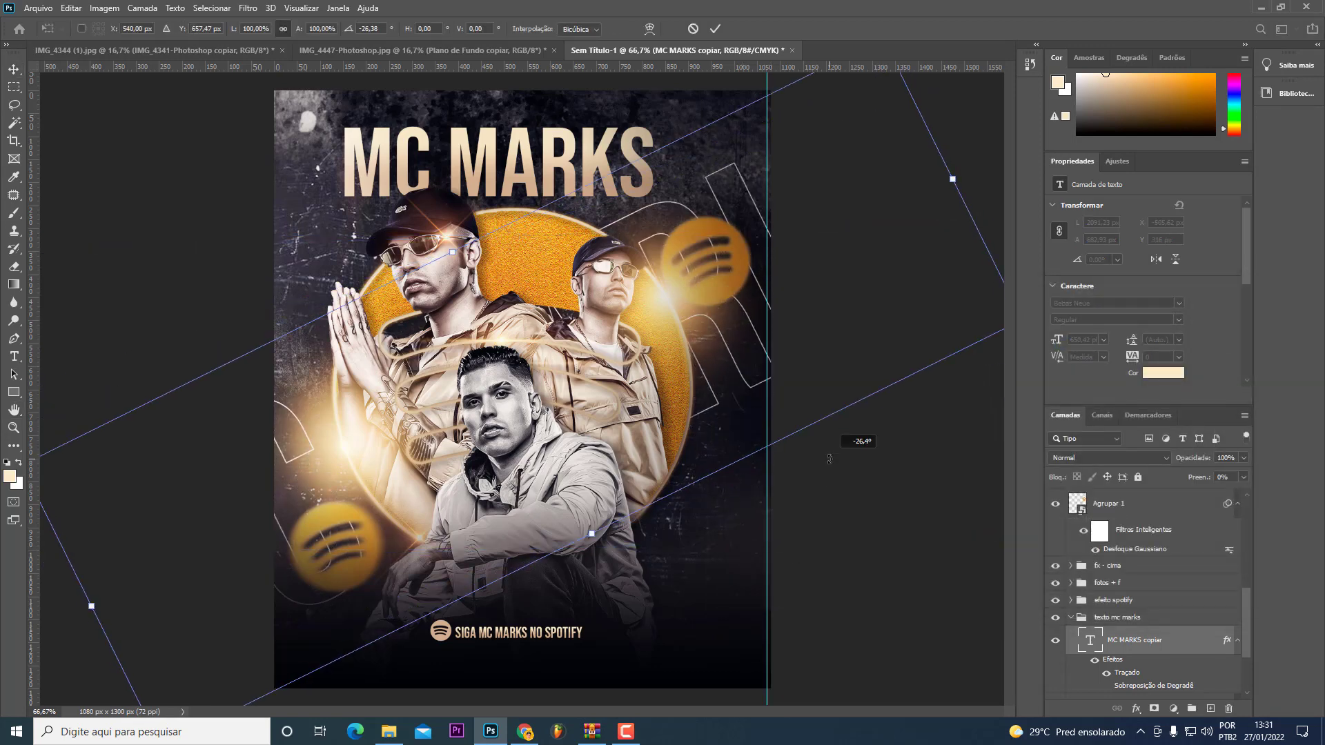
key(Return)
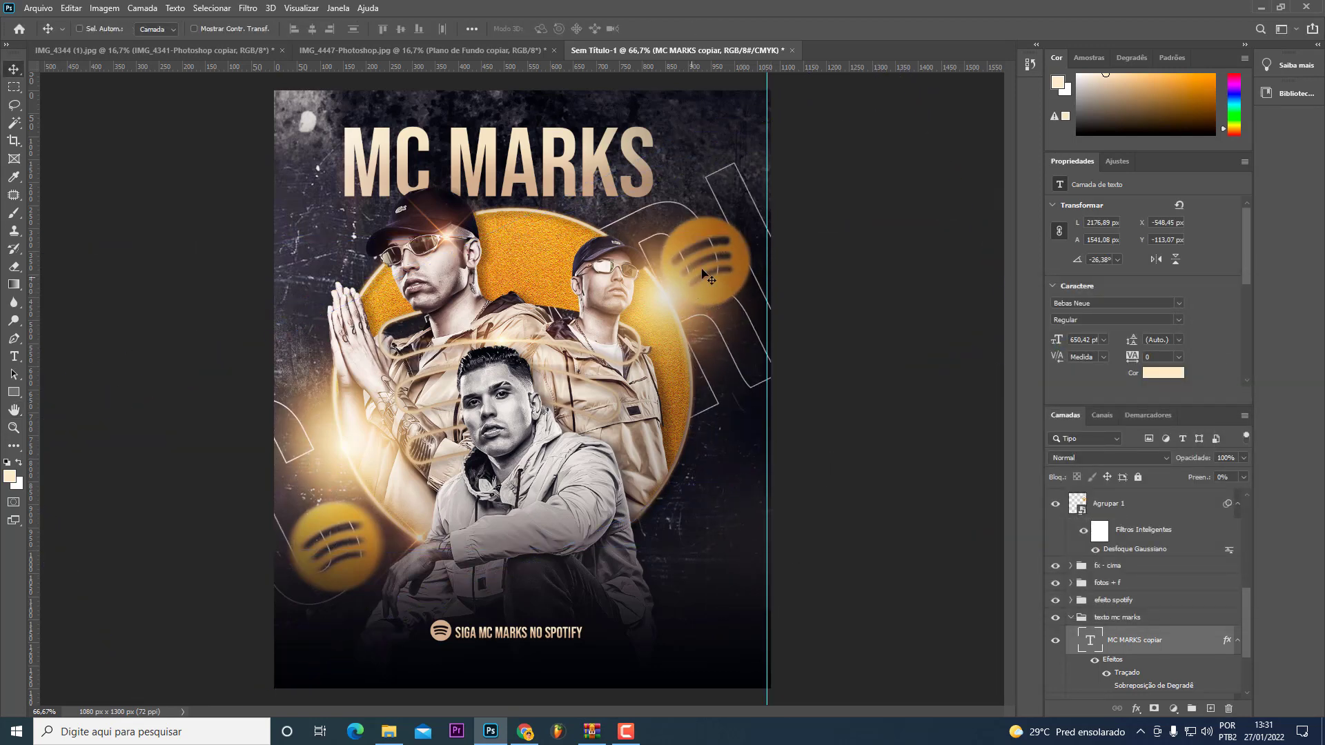
drag(755, 331, 711, 232)
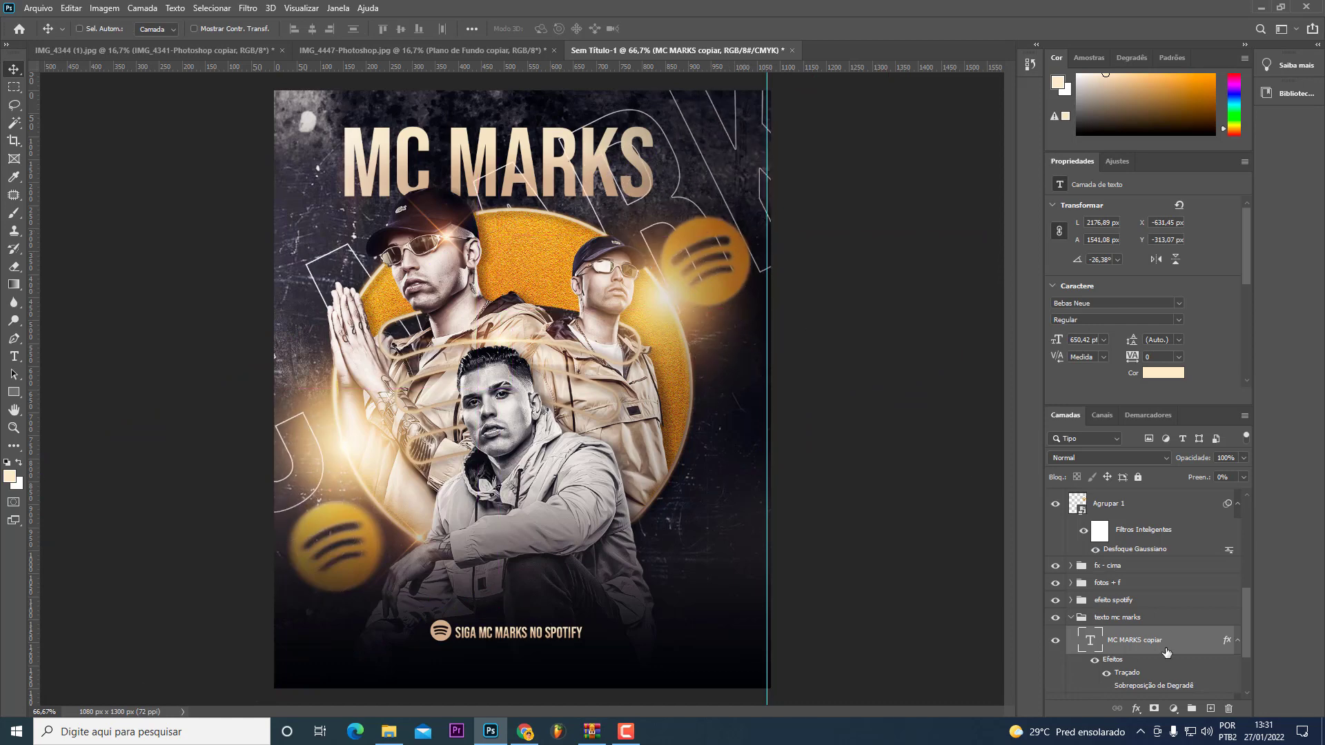
double_click(1124, 673)
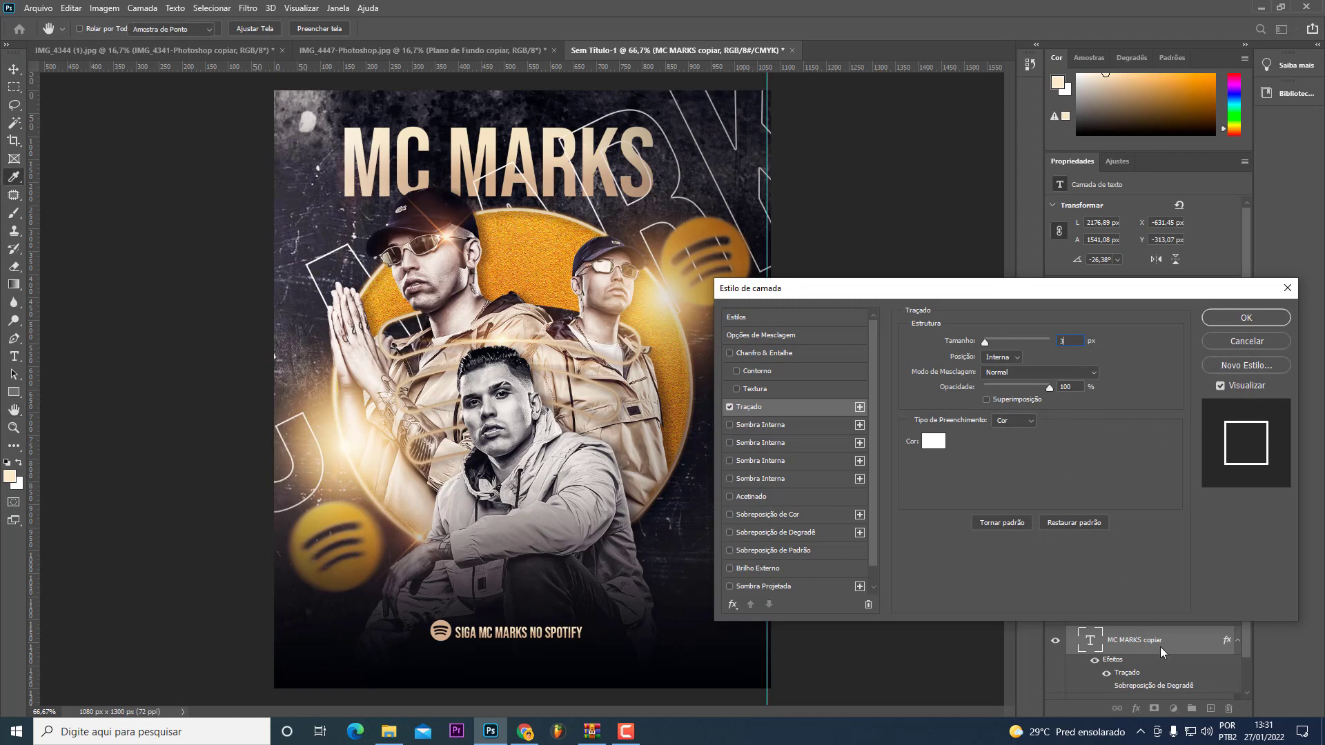
key(Return)
Step: Place two more duplicates of the outline text further down the canvas
right_click(1161, 645)
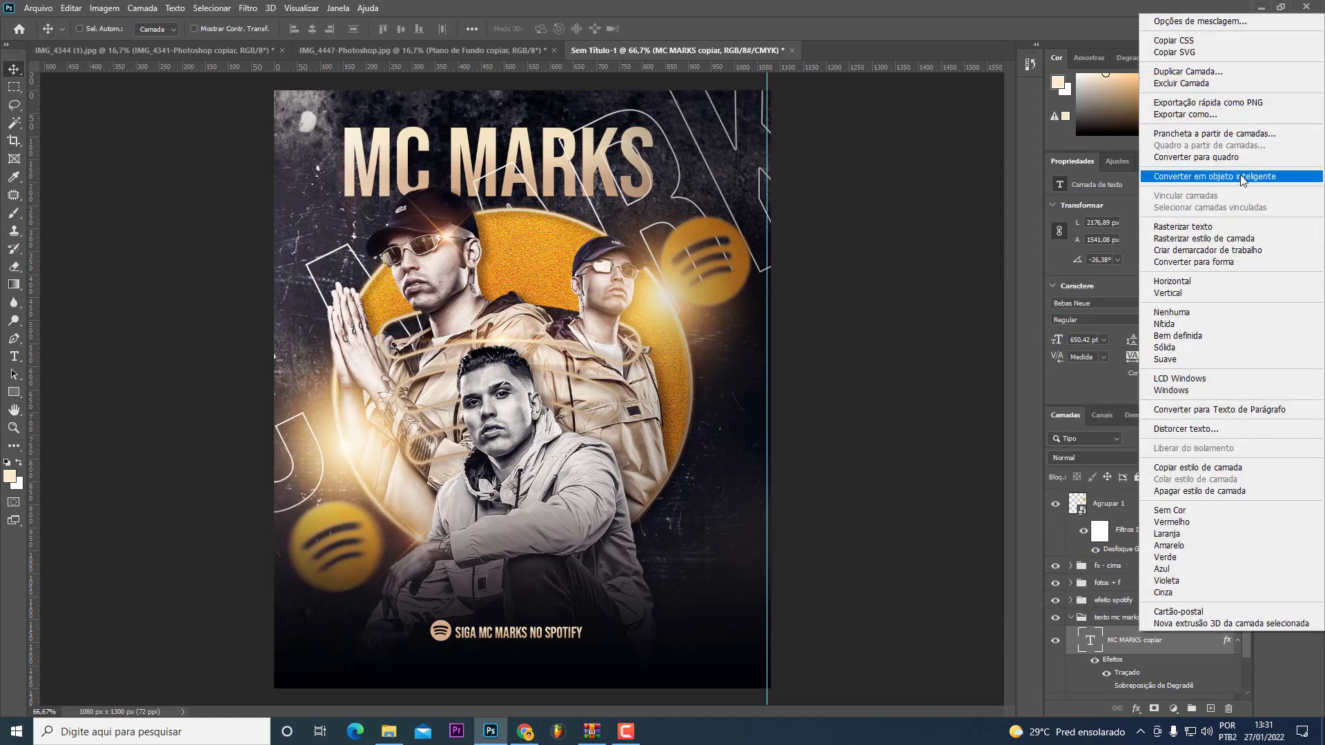
key(Escape)
mouse_move(719, 210)
mouse_down()
mouse_move(790, 561)
mouse_move(801, 519)
mouse_up()
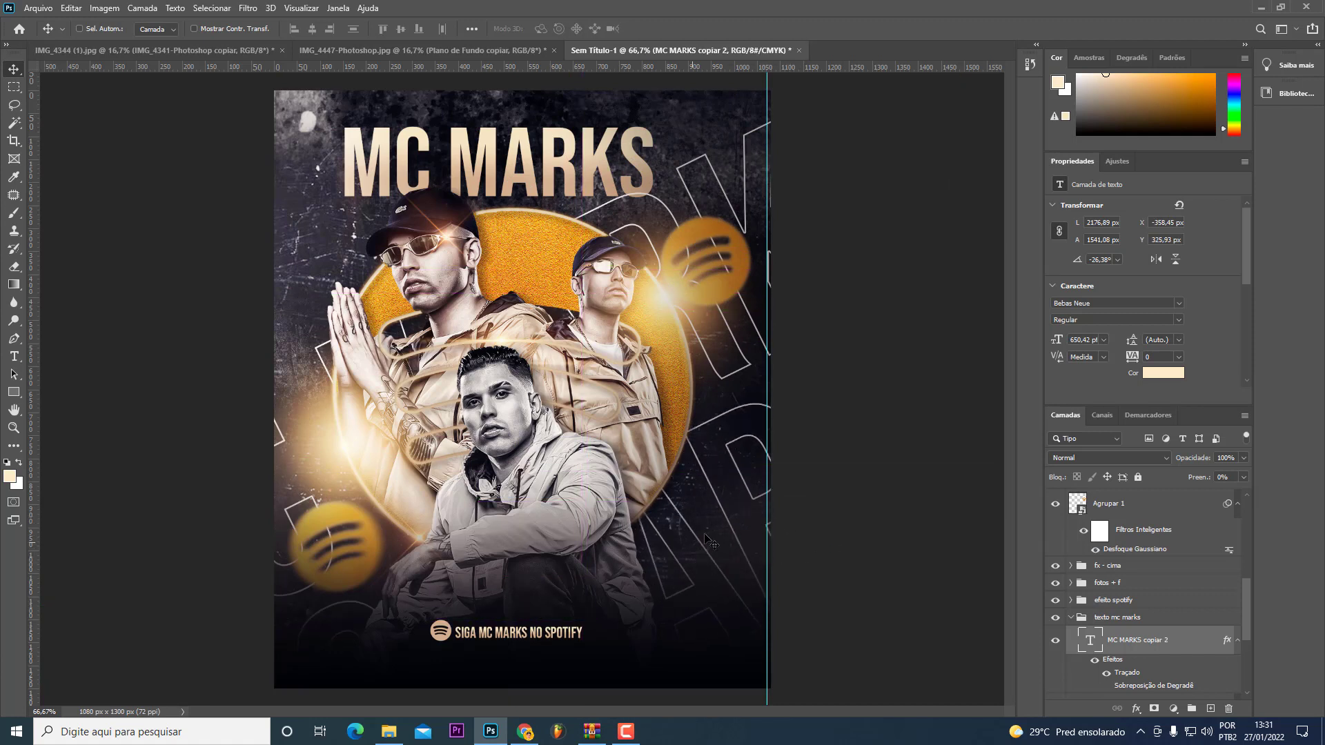
mouse_move(711, 542)
mouse_down()
mouse_move(703, 469)
mouse_move(476, 163)
mouse_move(670, 282)
mouse_up()
Step: Convert outline copy 3 into a smart object, blend it in Sobrepor, and nudge it slightly
right_click(1164, 649)
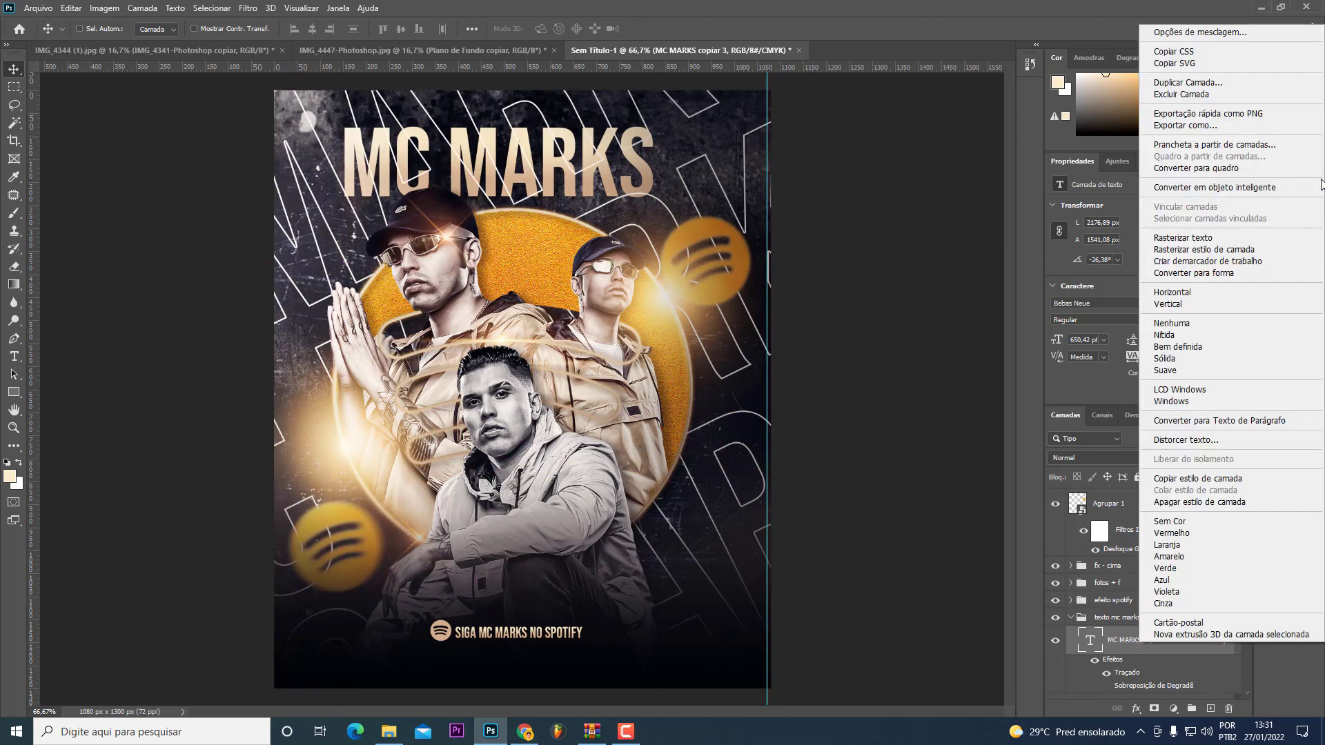
click(1187, 186)
click(1080, 457)
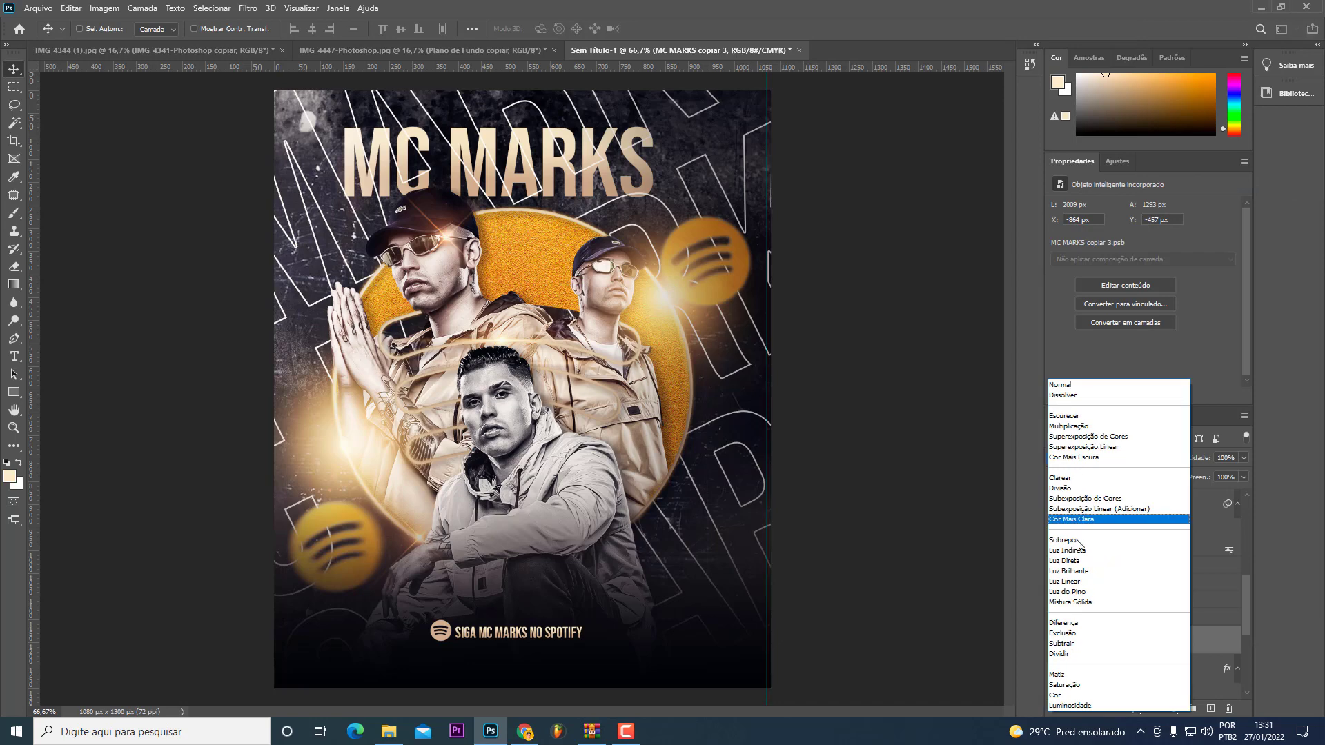
click(1082, 540)
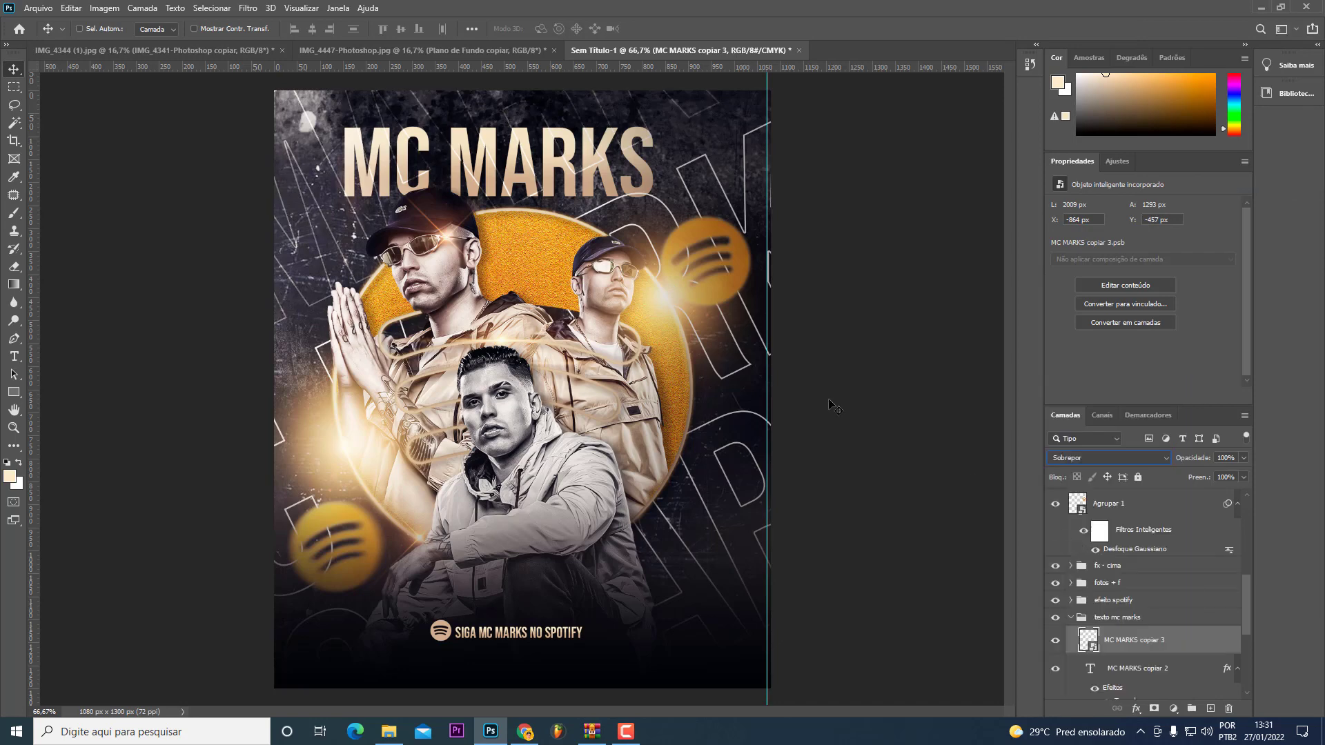
drag(908, 468, 907, 428)
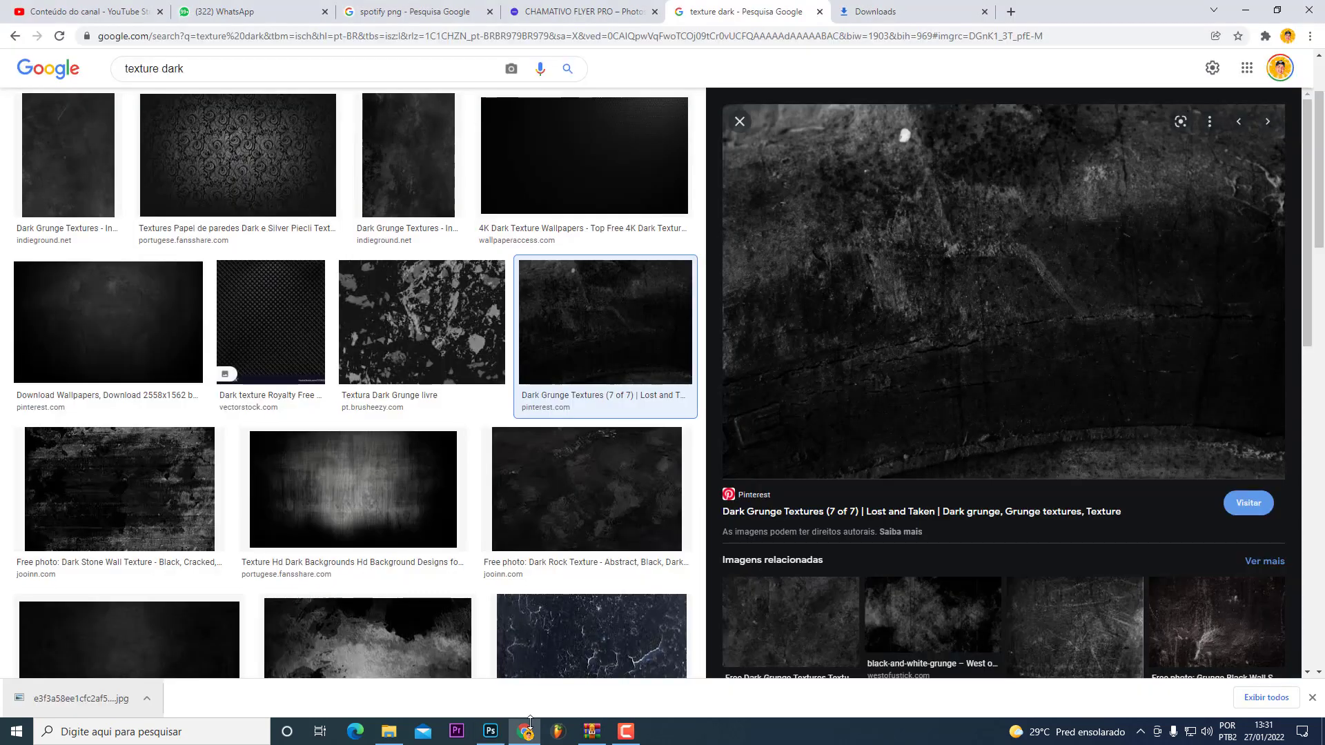
Step: Search Google Images for PARTICLE DUST
click(526, 731)
click(272, 65)
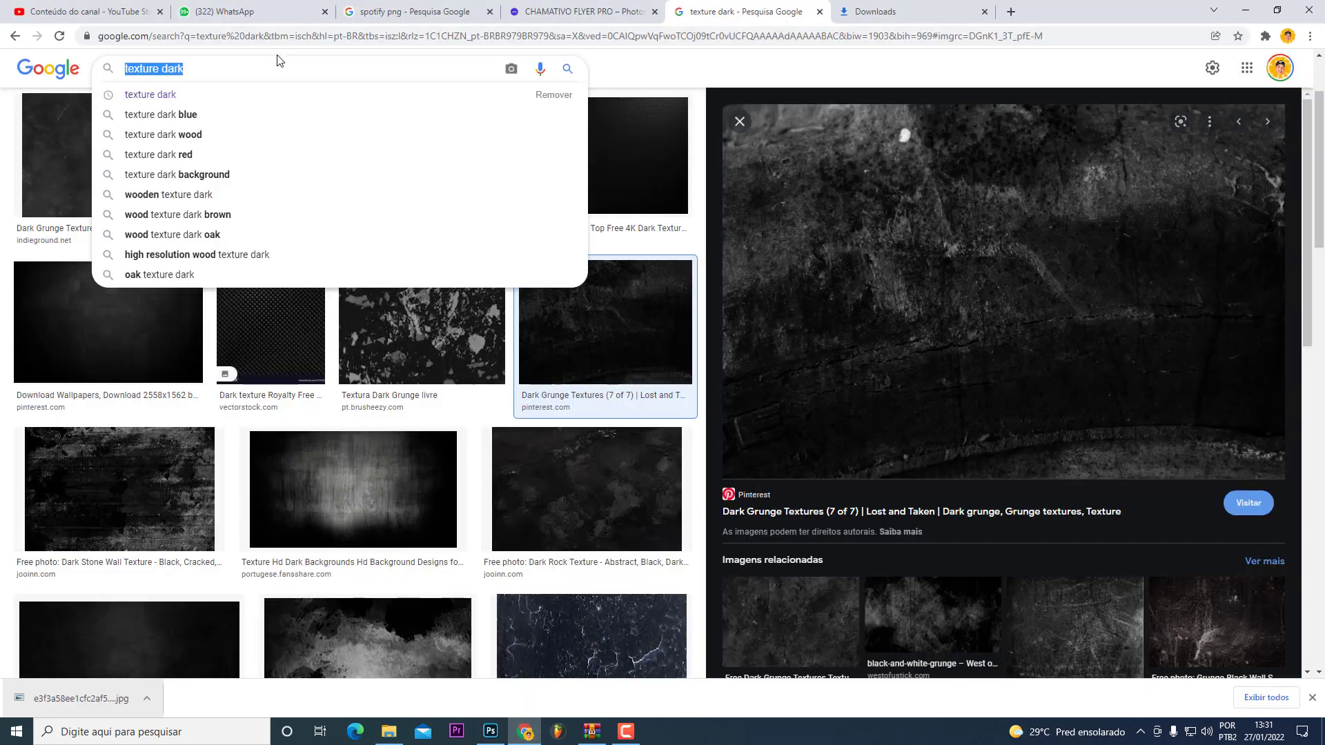
text(PARTICL)
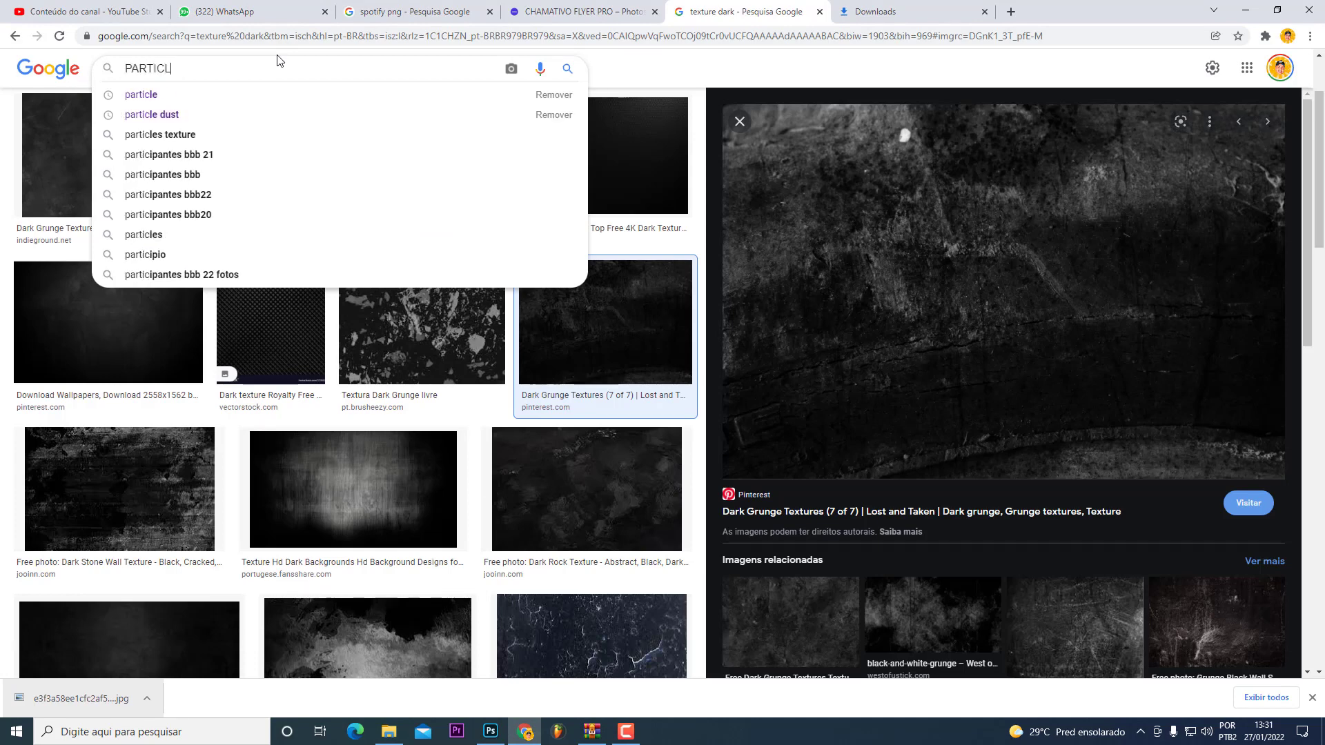
text(E DUST)
key(Return)
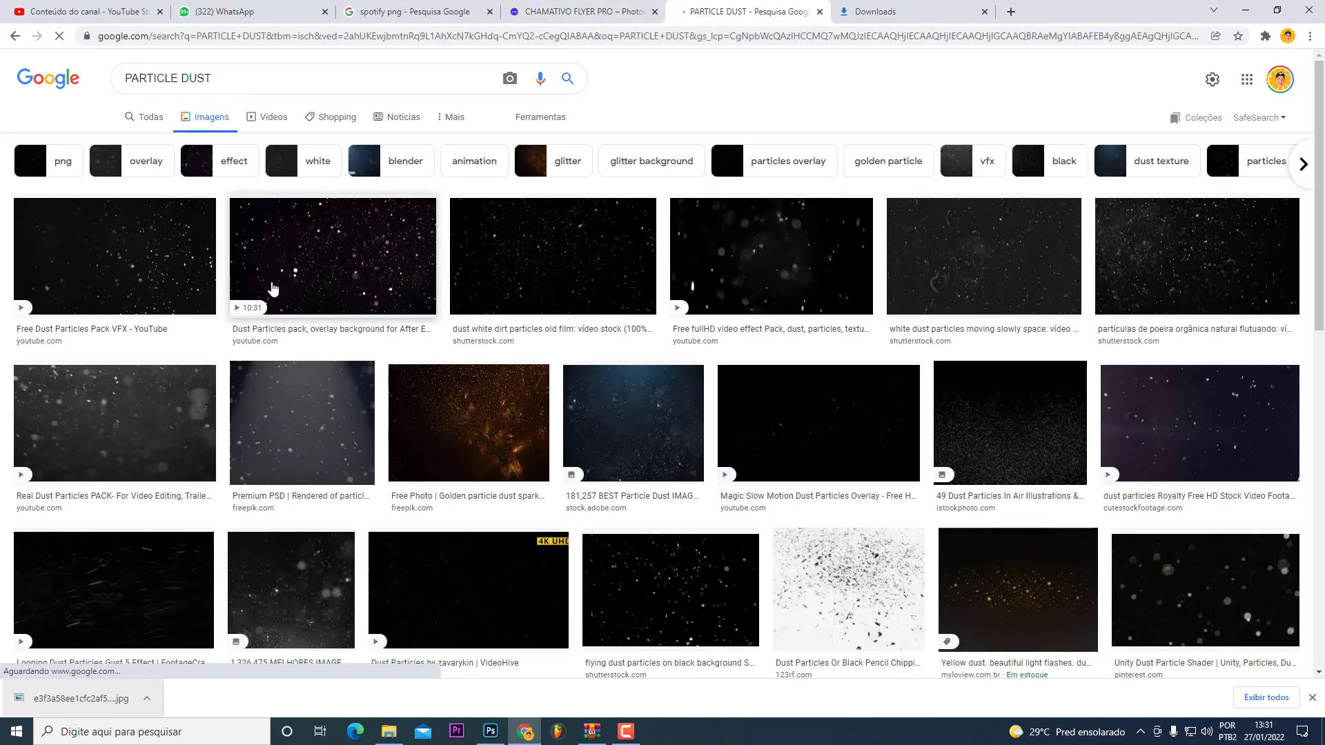
Step: Copy the first dust particles image and go back to Photoshop
click(182, 262)
right_click(1157, 298)
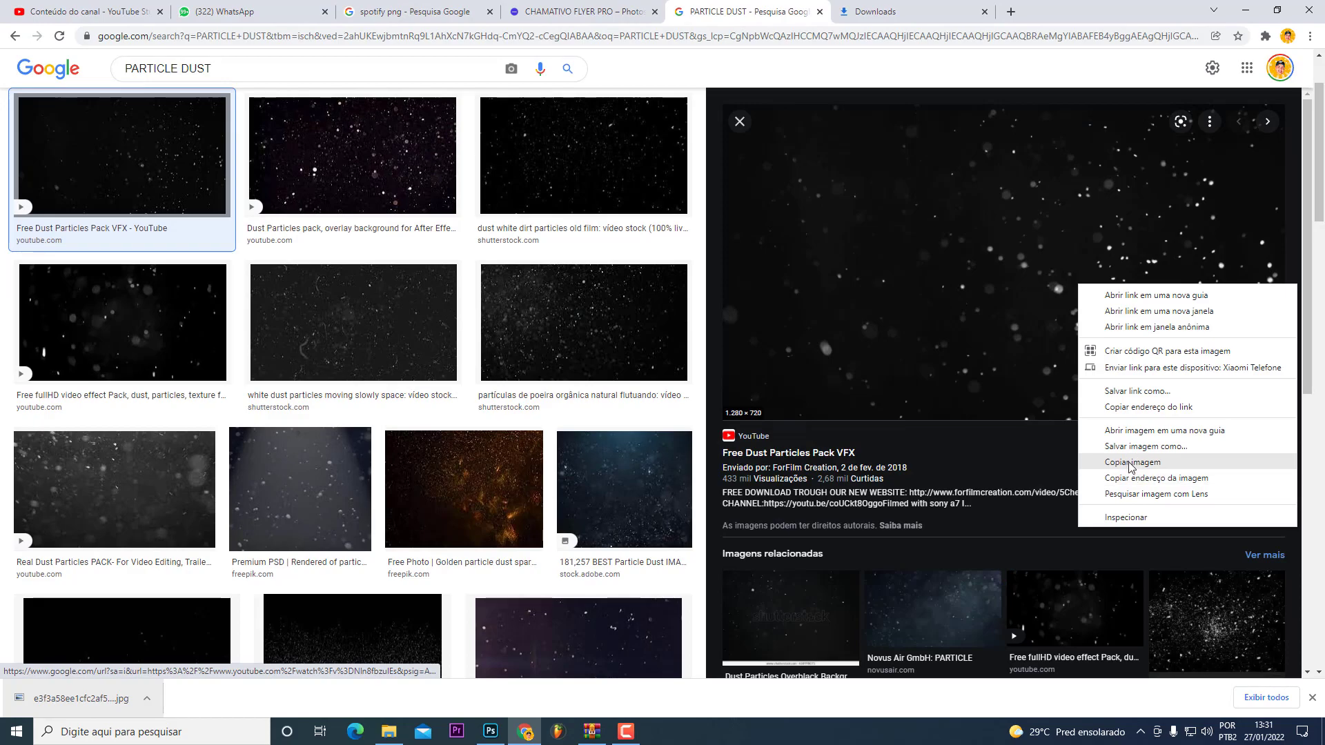
click(1135, 466)
click(490, 731)
scroll(1147, 592, up, 5)
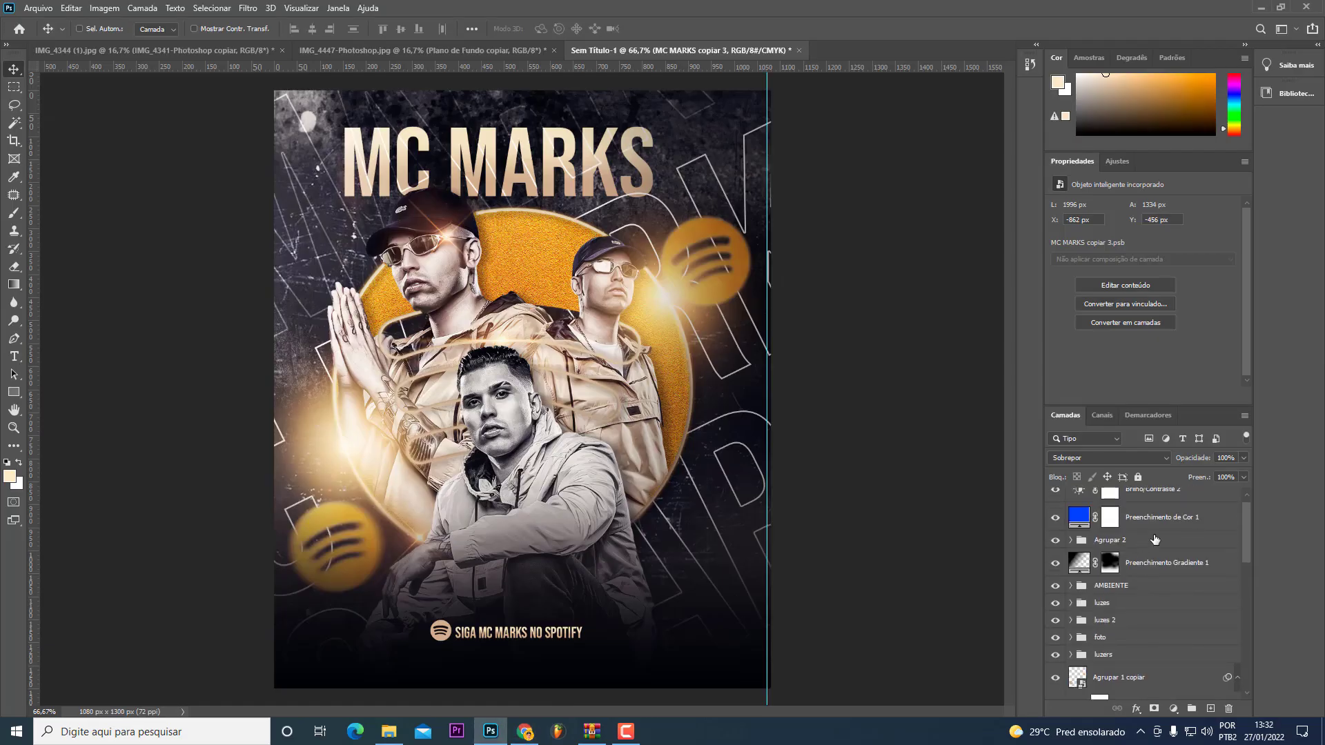
Step: Paste the dust image as Camada 6, blend it in Divisão, and move it down
click(1179, 526)
key(ctrl+v)
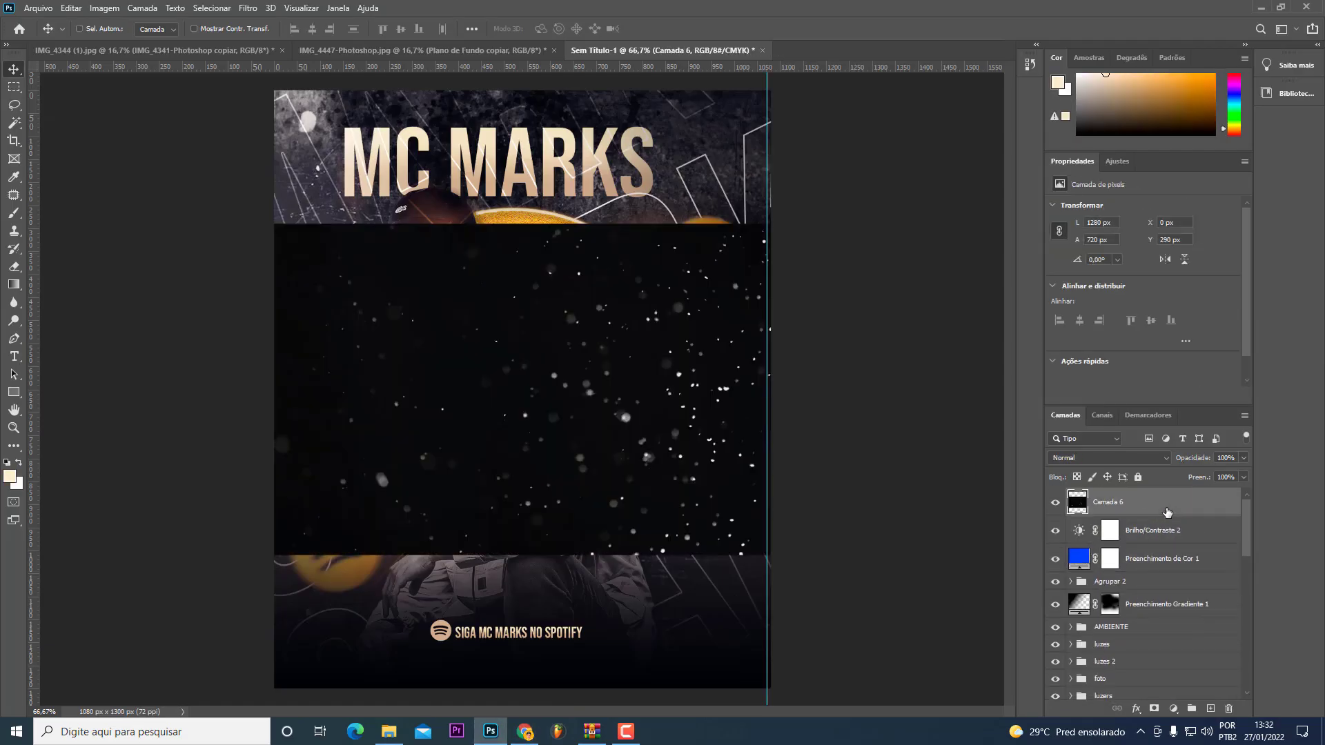
click(1093, 458)
click(1076, 655)
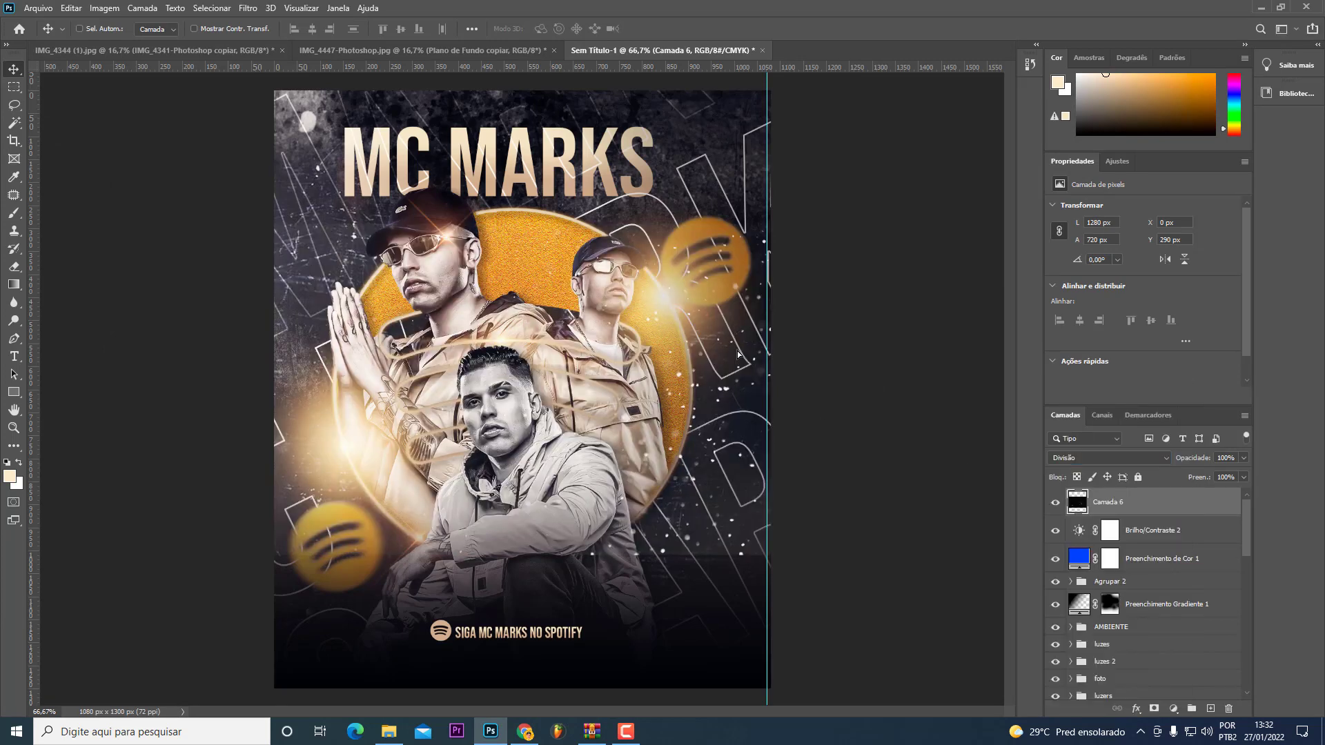
mouse_move(714, 333)
mouse_down()
mouse_move(726, 545)
mouse_move(709, 534)
mouse_up()
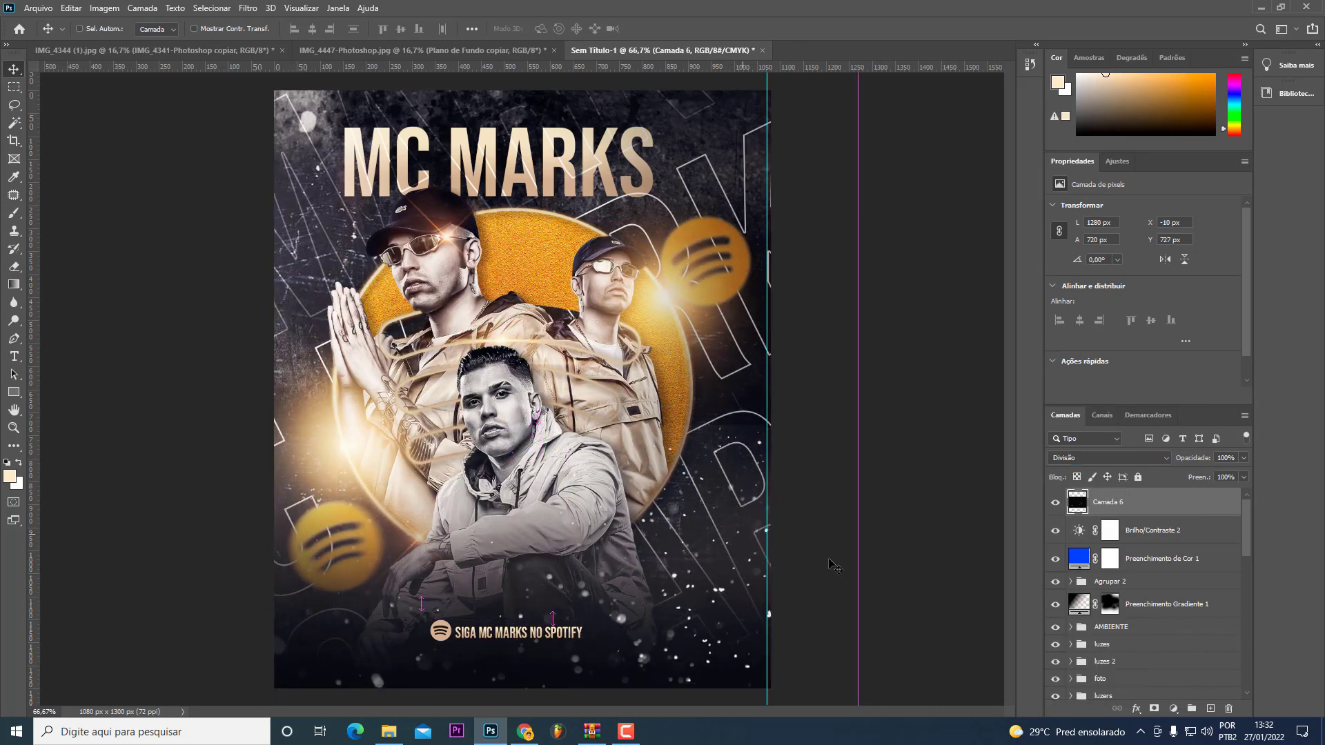
Step: Mask particles off the right-hand figure, then duplicate into Camada 6 copiar and target its mask
click(1154, 709)
key(e)
mouse_move(590, 407)
mouse_down()
mouse_move(648, 352)
mouse_move(645, 486)
mouse_move(593, 503)
mouse_up()
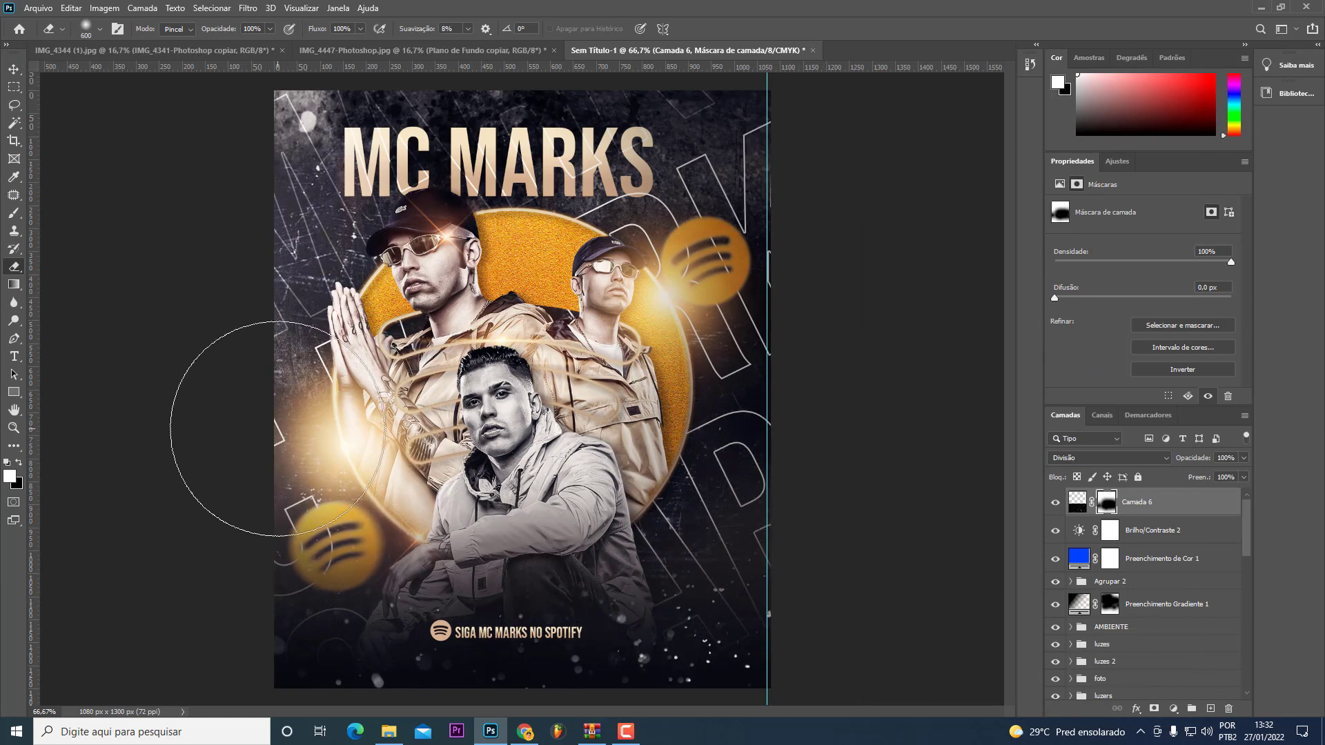
key(ctrl)
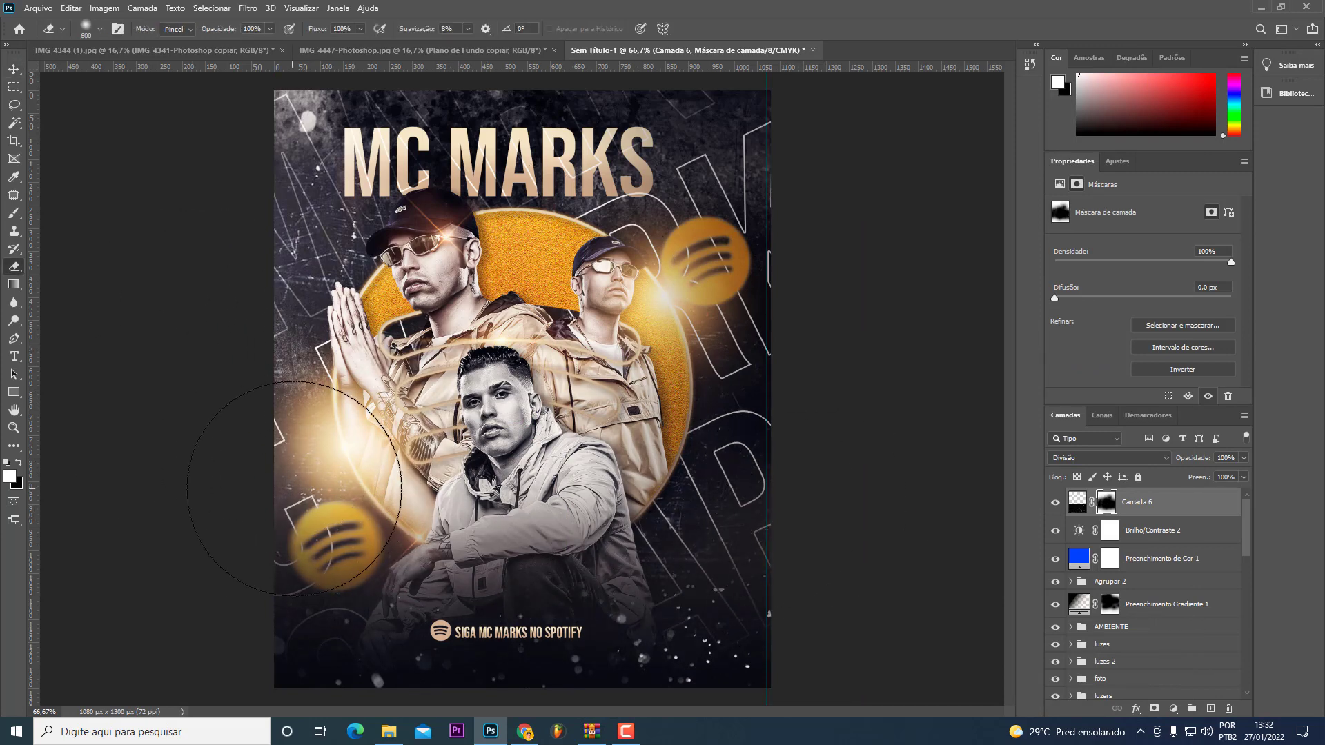
drag(297, 486, 507, 160)
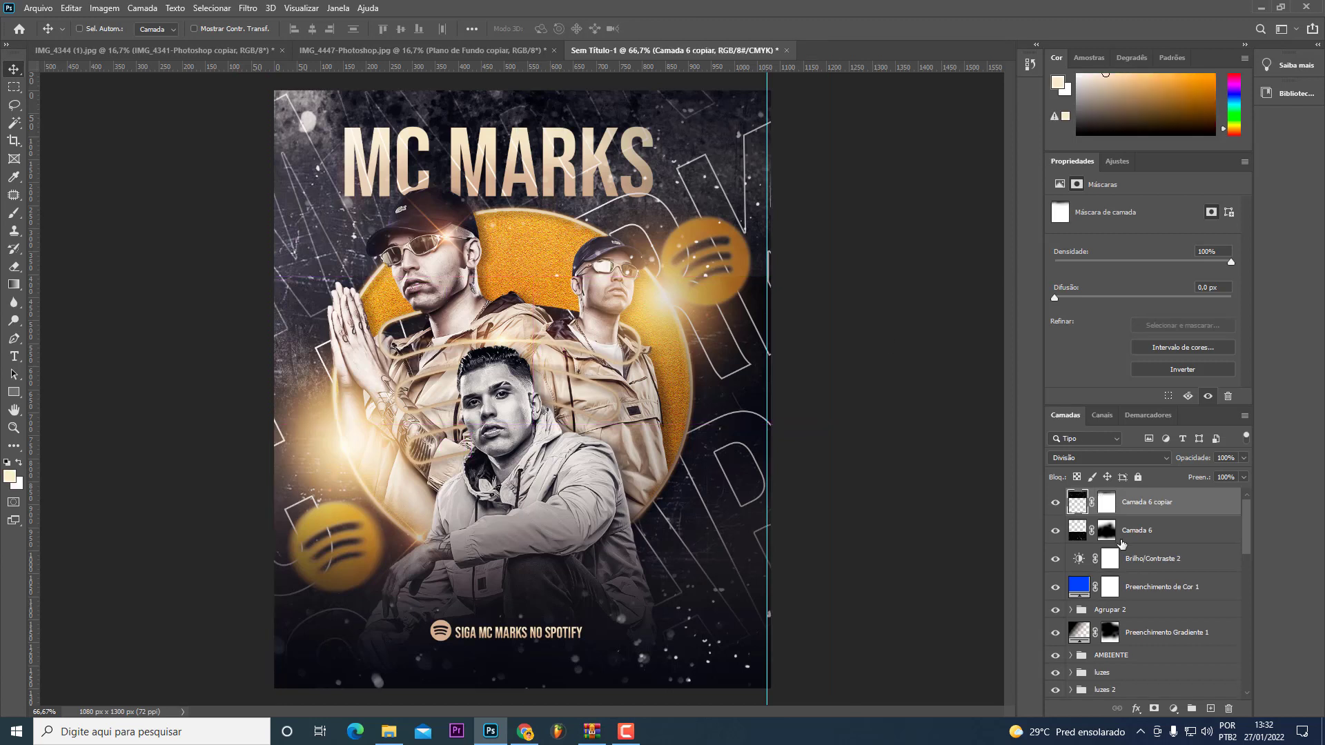
click(1104, 509)
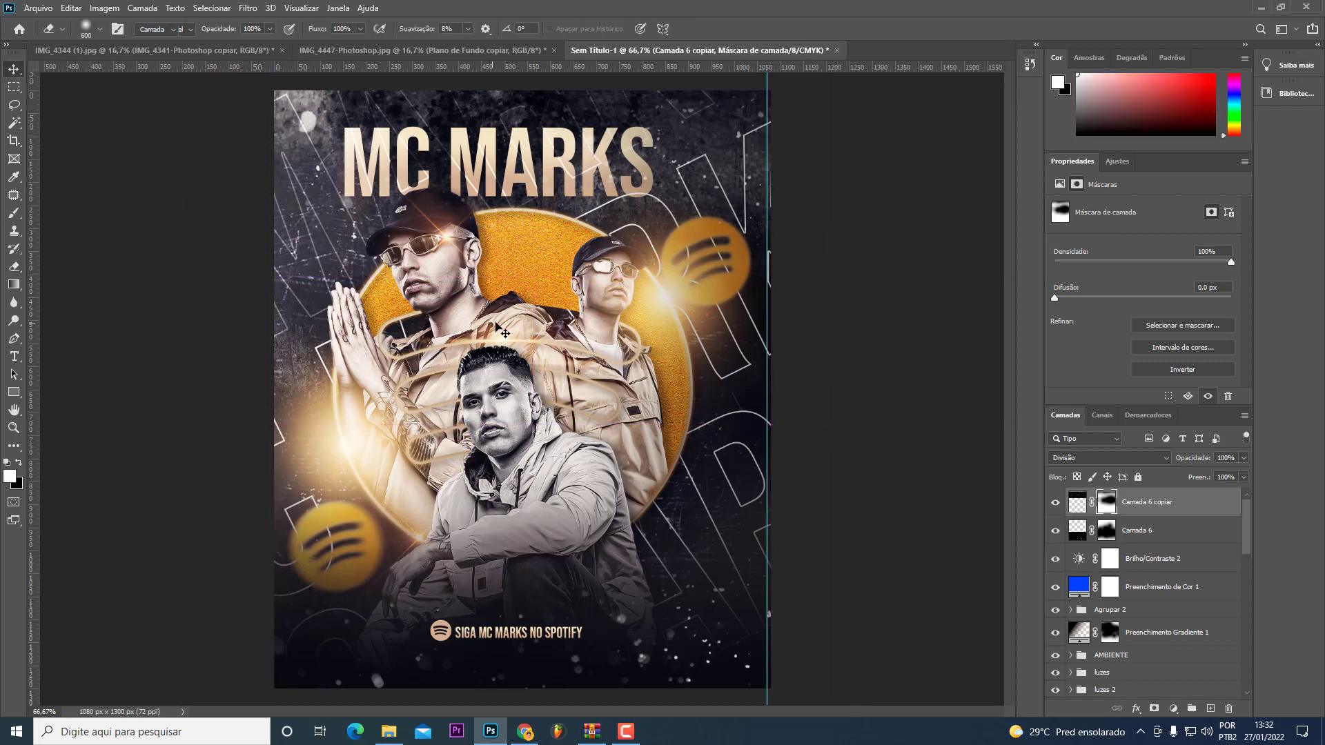
Step: Replace the Google Images search with 'rain overlay' in Chrome
click(524, 731)
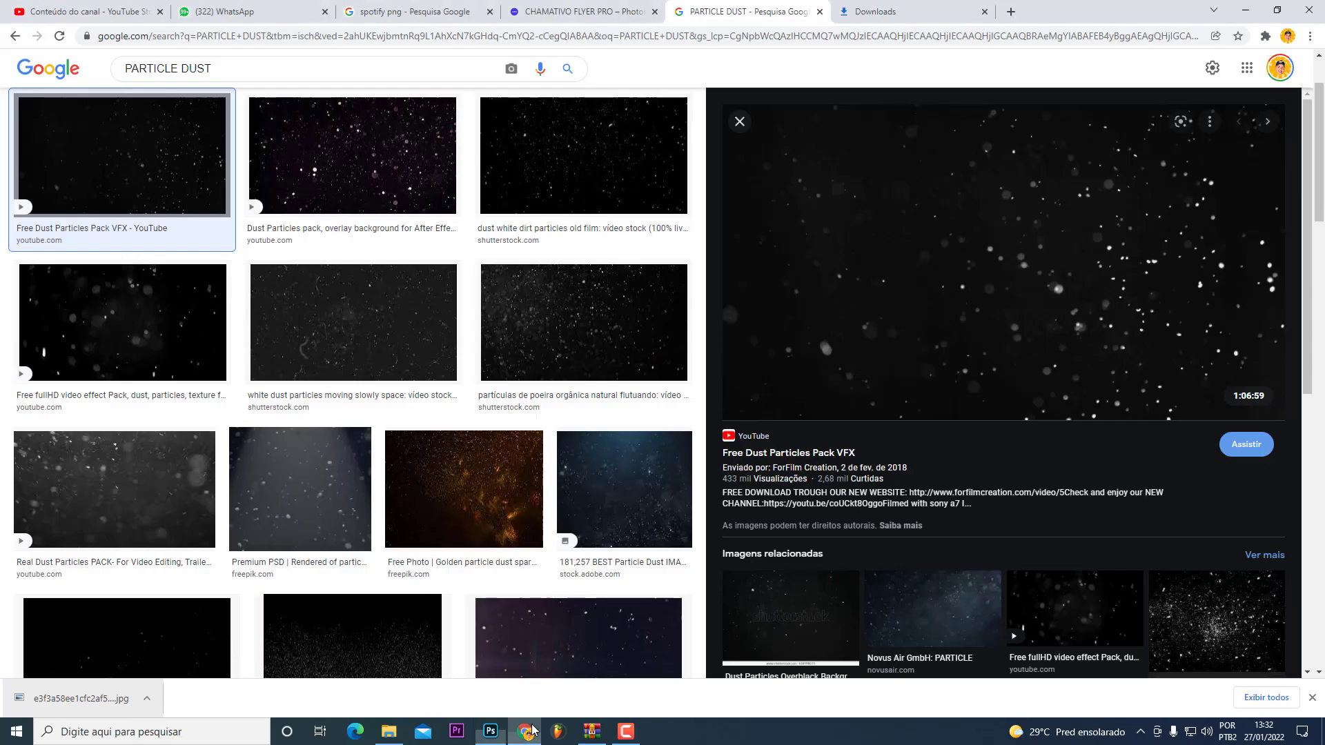
click(320, 75)
key(ctrl+a)
text(ra)
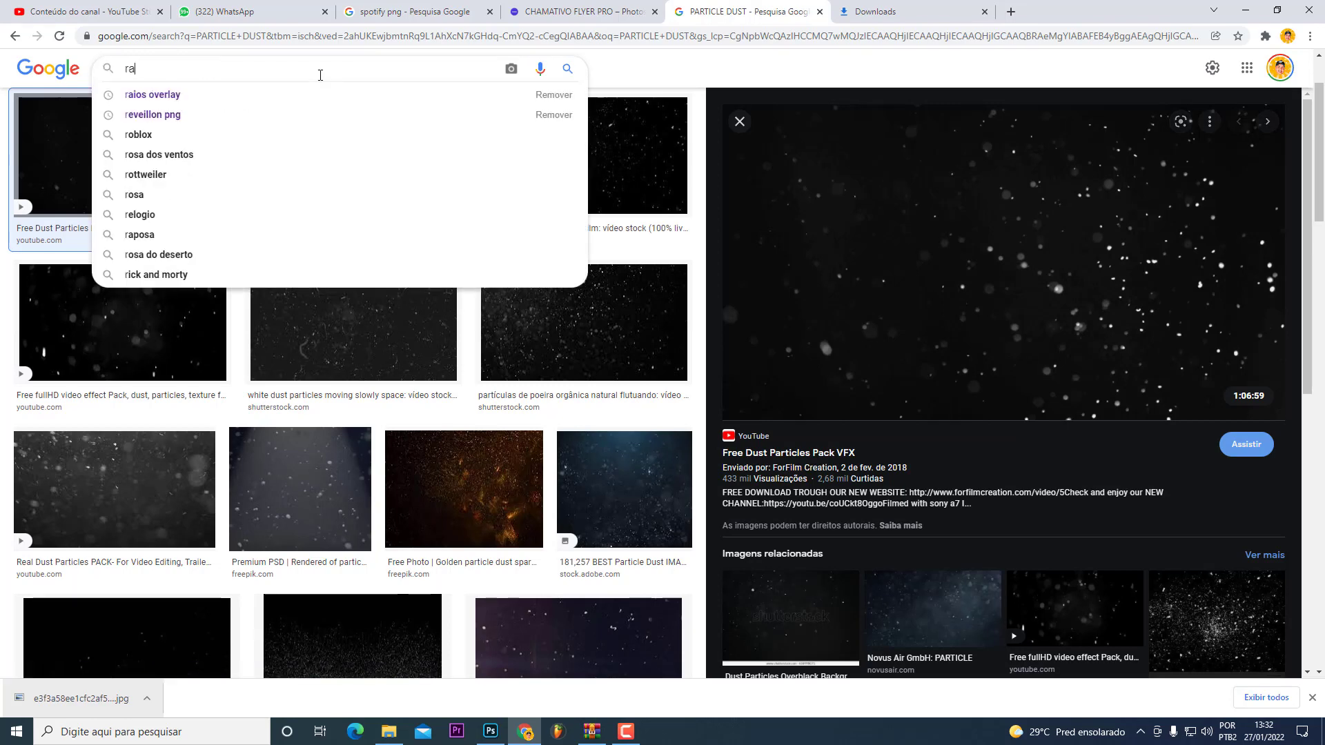
text(in overlay)
key(Return)
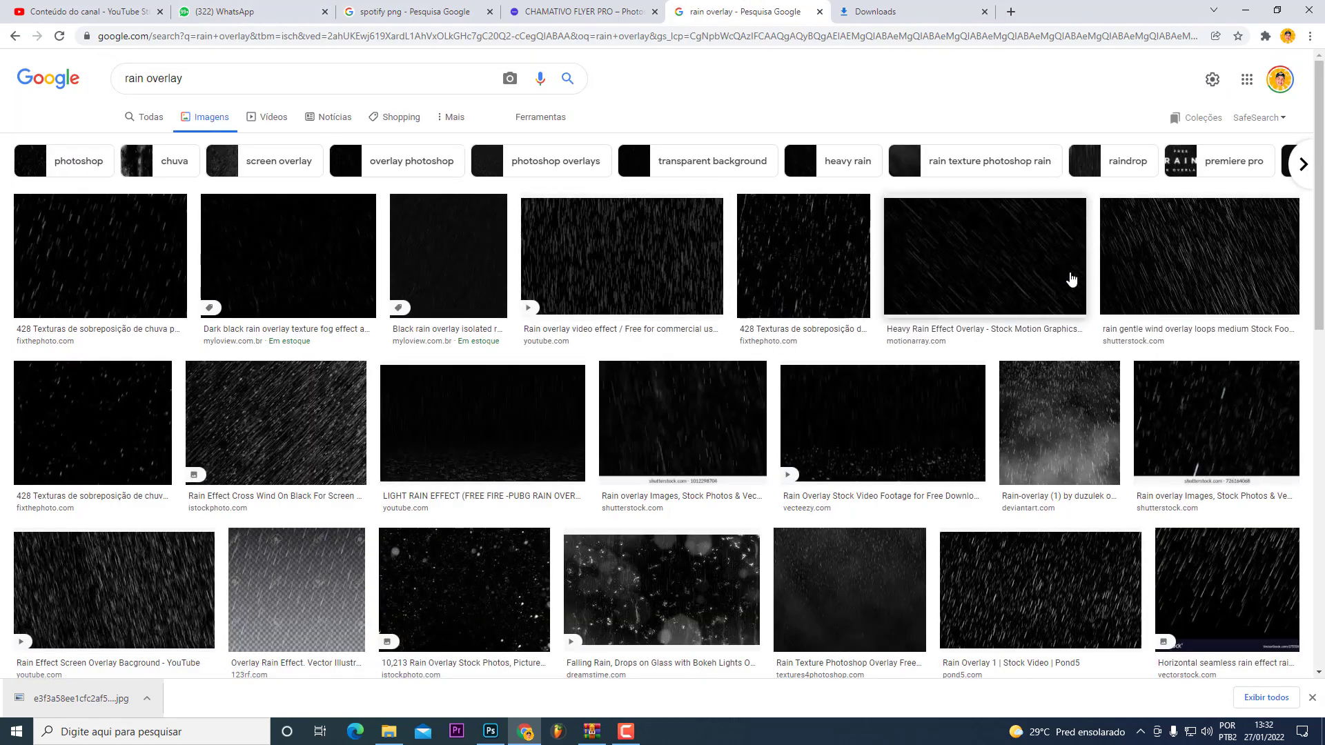
Step: Preview the bokeh rain and DeviantArt rain overlay results, then return to Photoshop
click(590, 621)
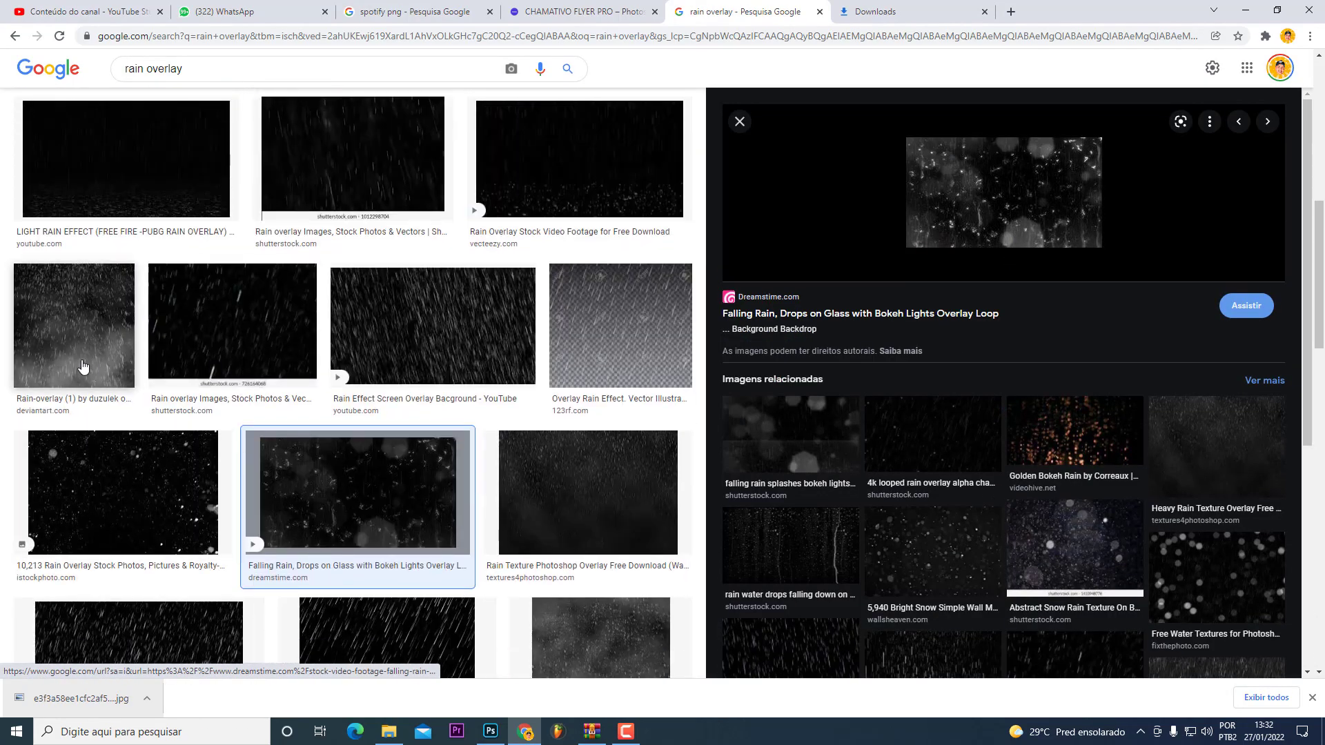
click(80, 356)
click(489, 739)
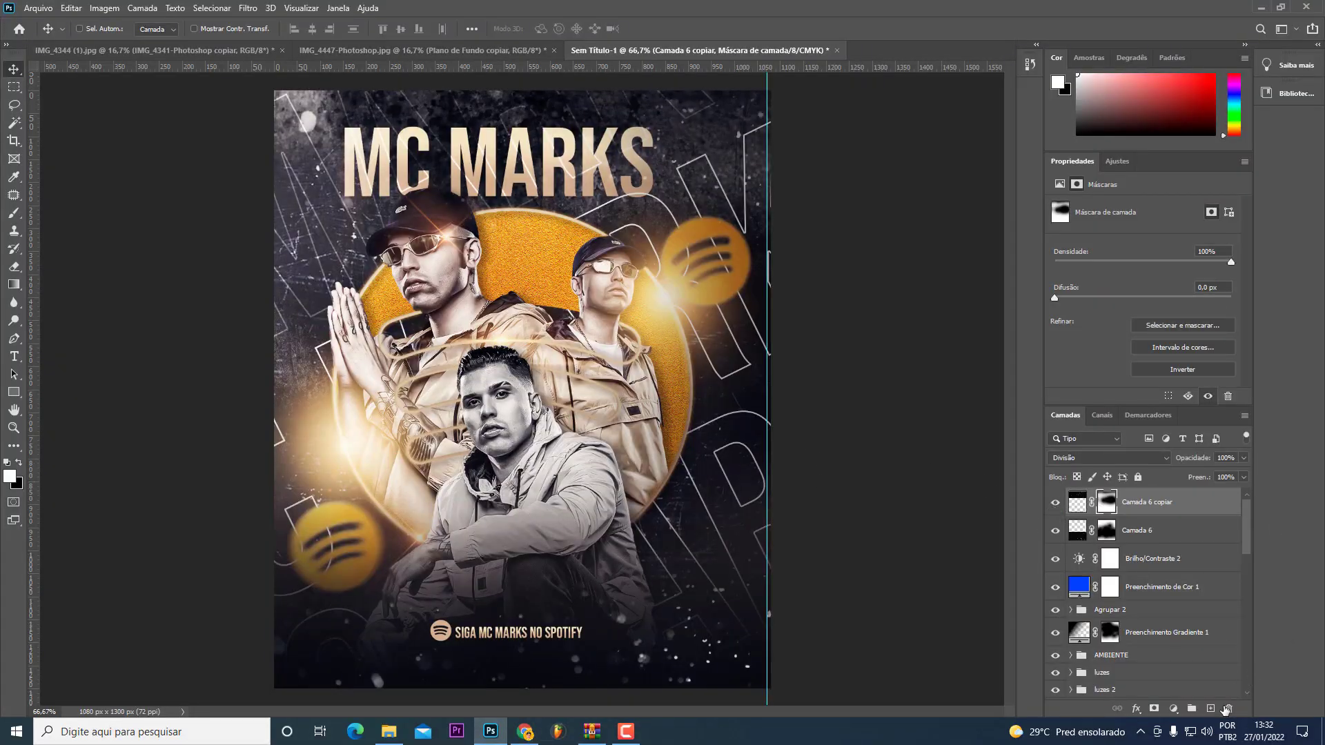
Step: Group the top four layers into a group named FILTRO
shift+click(1171, 594)
key(ctrl+g)
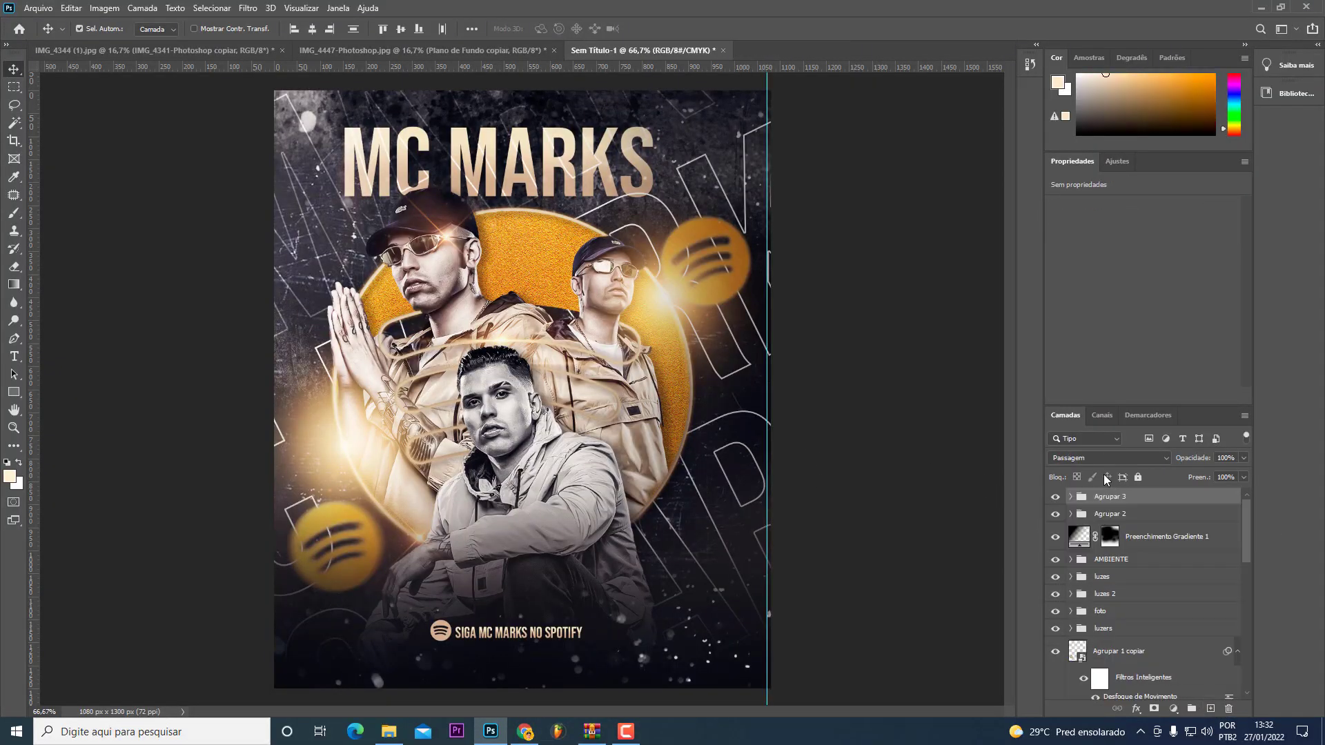
double_click(1104, 495)
text(FILTRO)
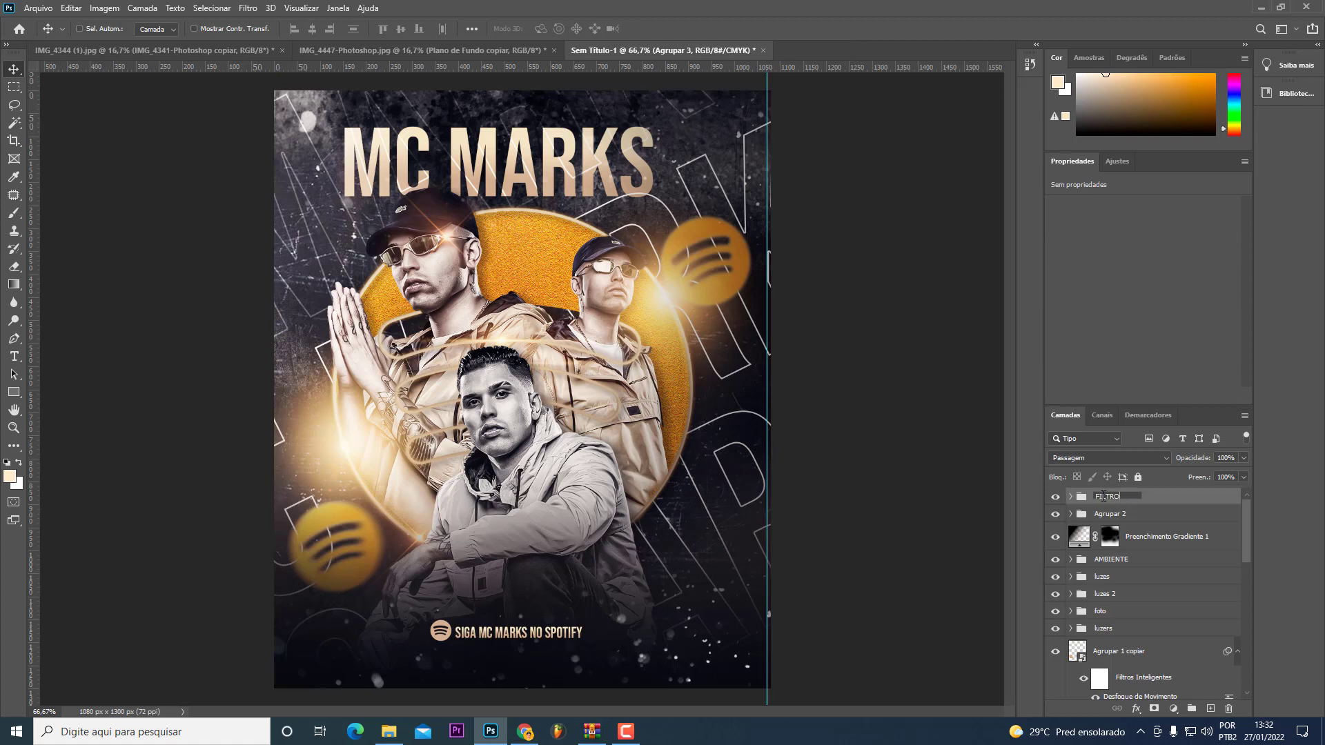
key(Return)
Step: Put Preenchimento Gradiente 1 into its own group named SOMBRA
click(1098, 542)
key(ctrl+g)
double_click(1118, 533)
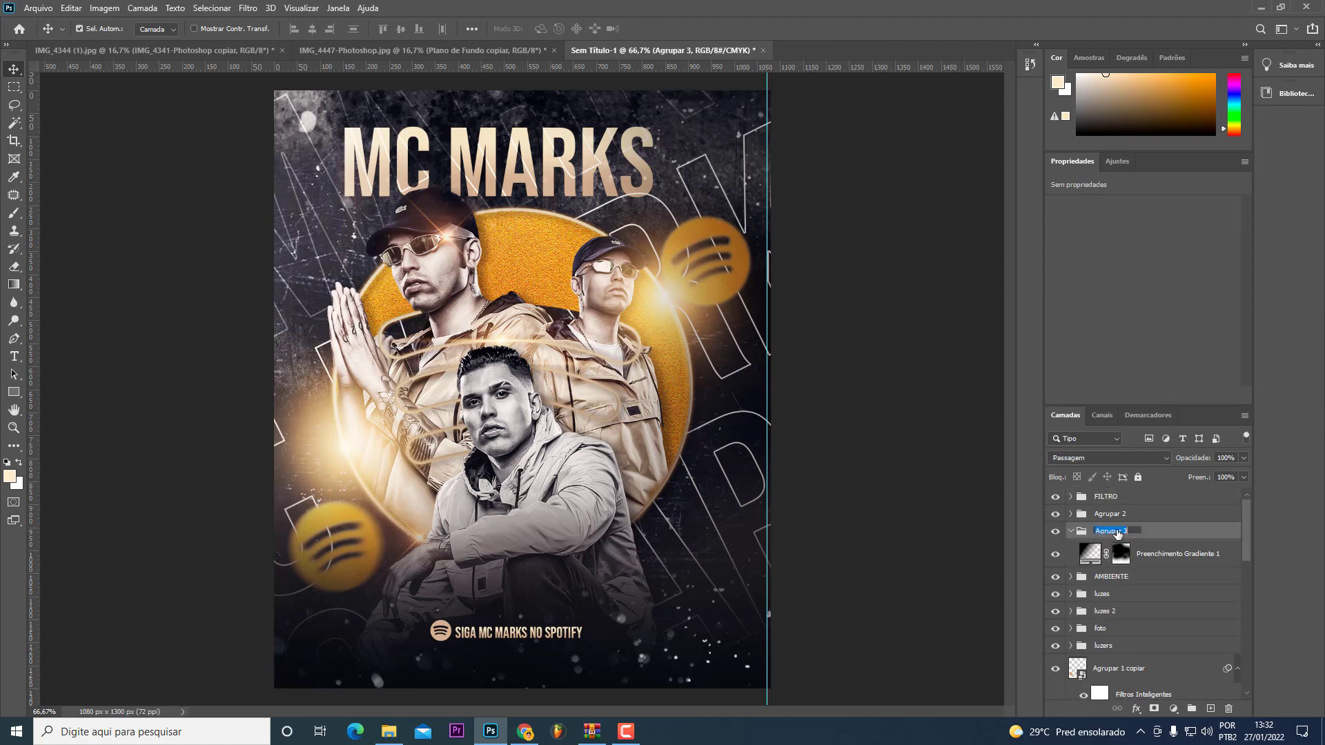
text(A)
key(Return)
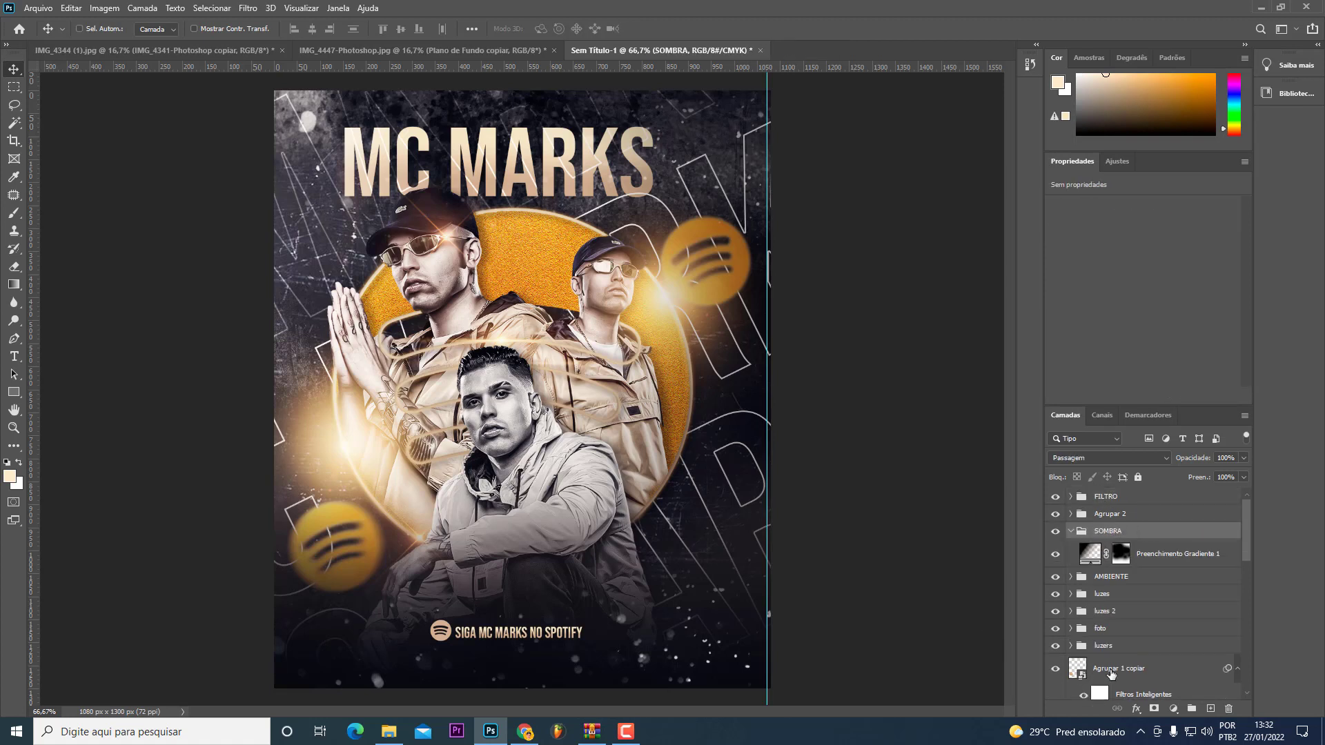
Step: Wrap Agrupar 1 copiar in a collapsed group named spotify F
click(1111, 674)
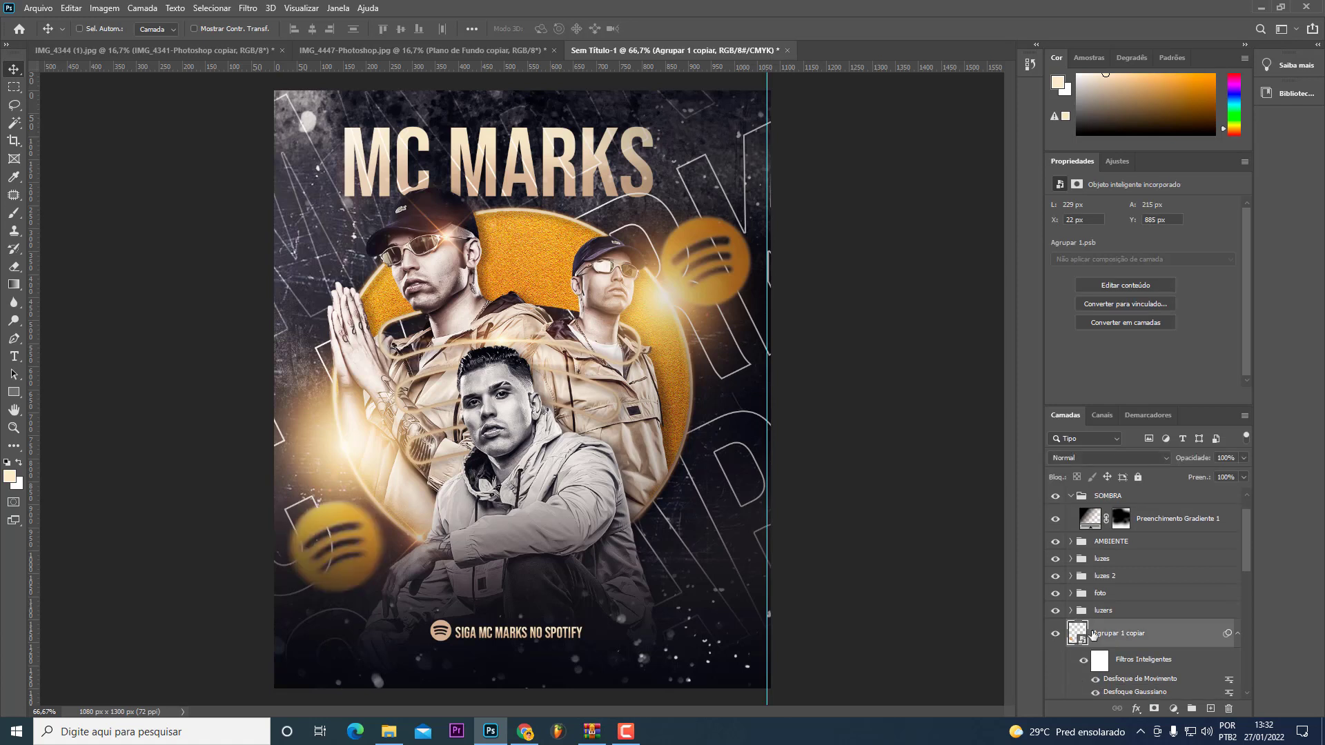
key(ctrl+g)
double_click(1116, 628)
text(spotify)
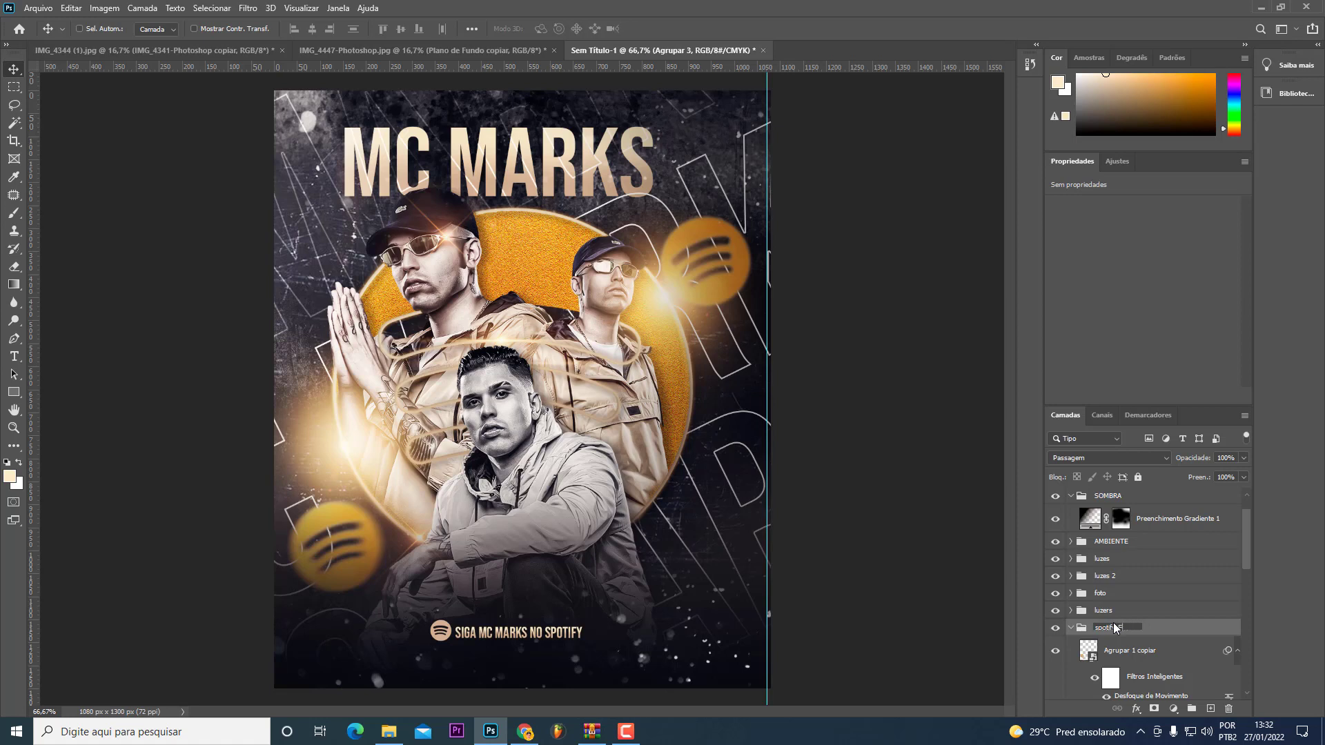
key(Return)
key(x)
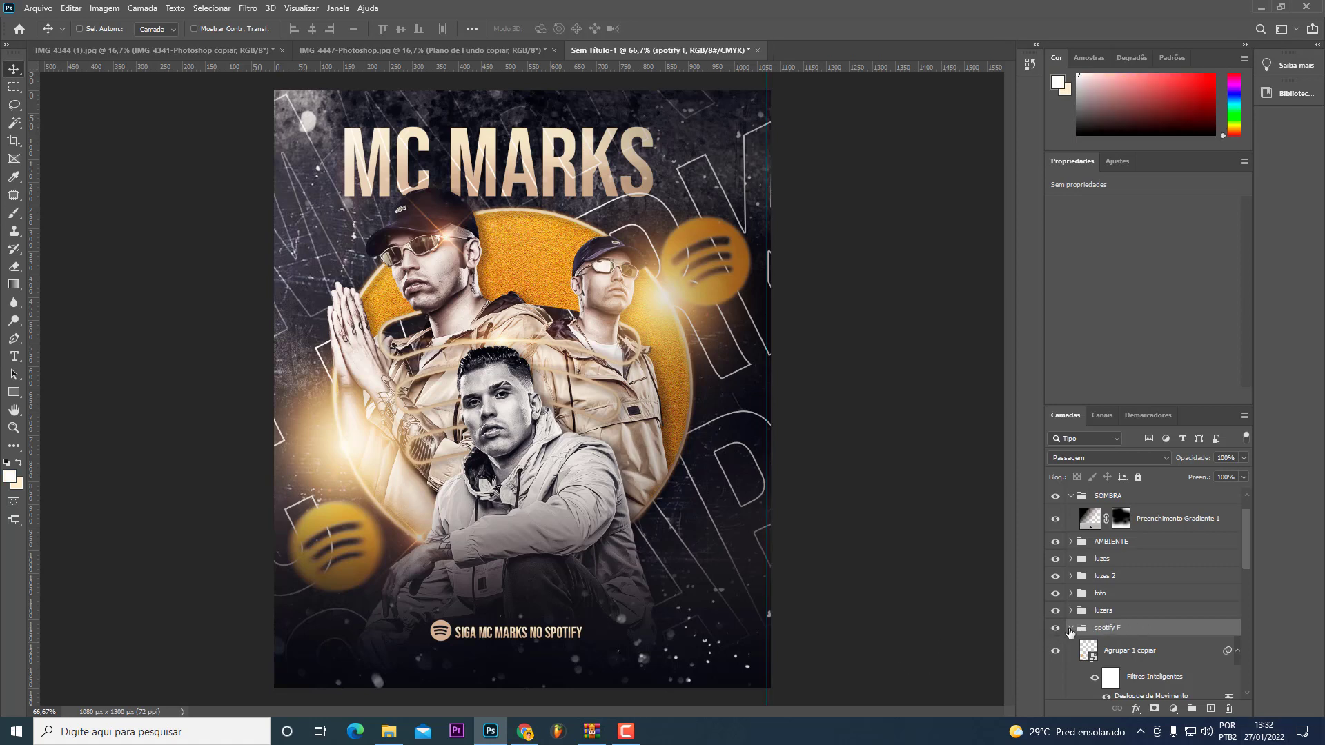
click(1071, 628)
Step: Wrap Agrupar 1 in a collapsed group named spotify fx 2
click(1118, 619)
key(ctrl+g)
double_click(1111, 610)
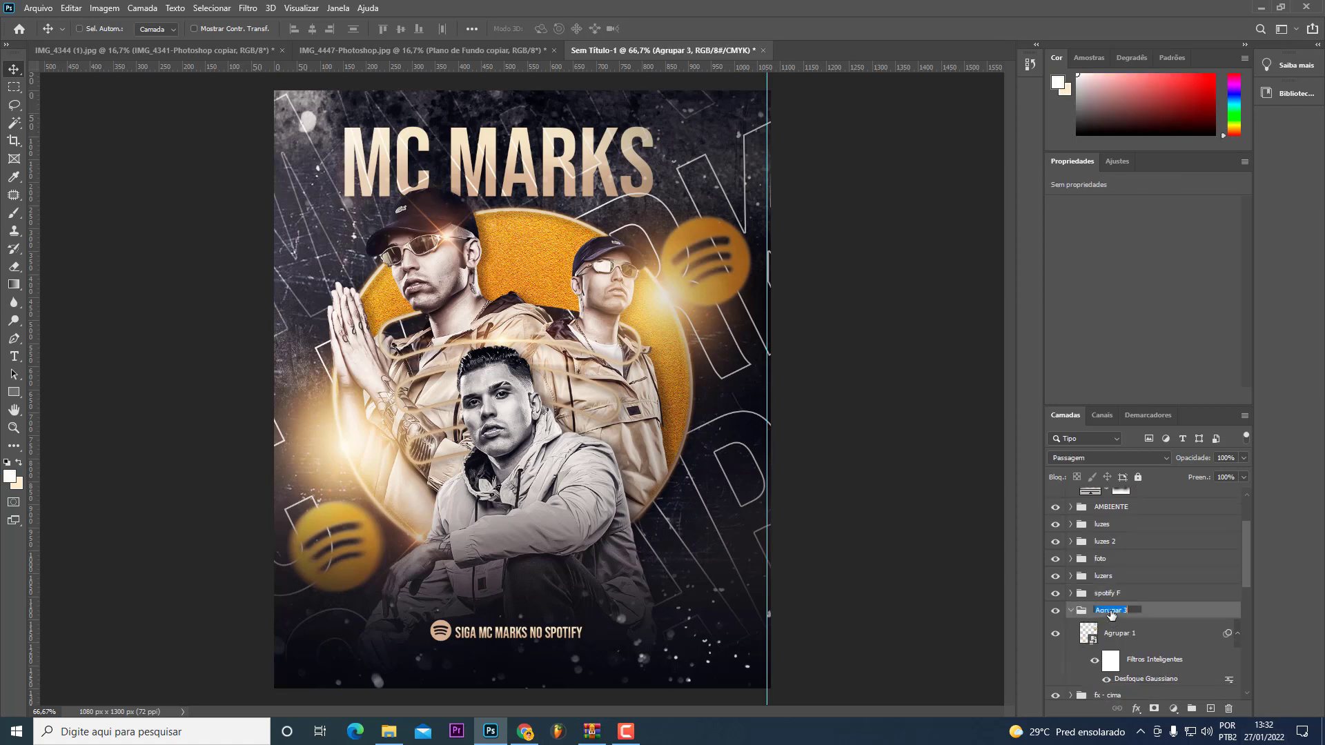
text(2)
key(Return)
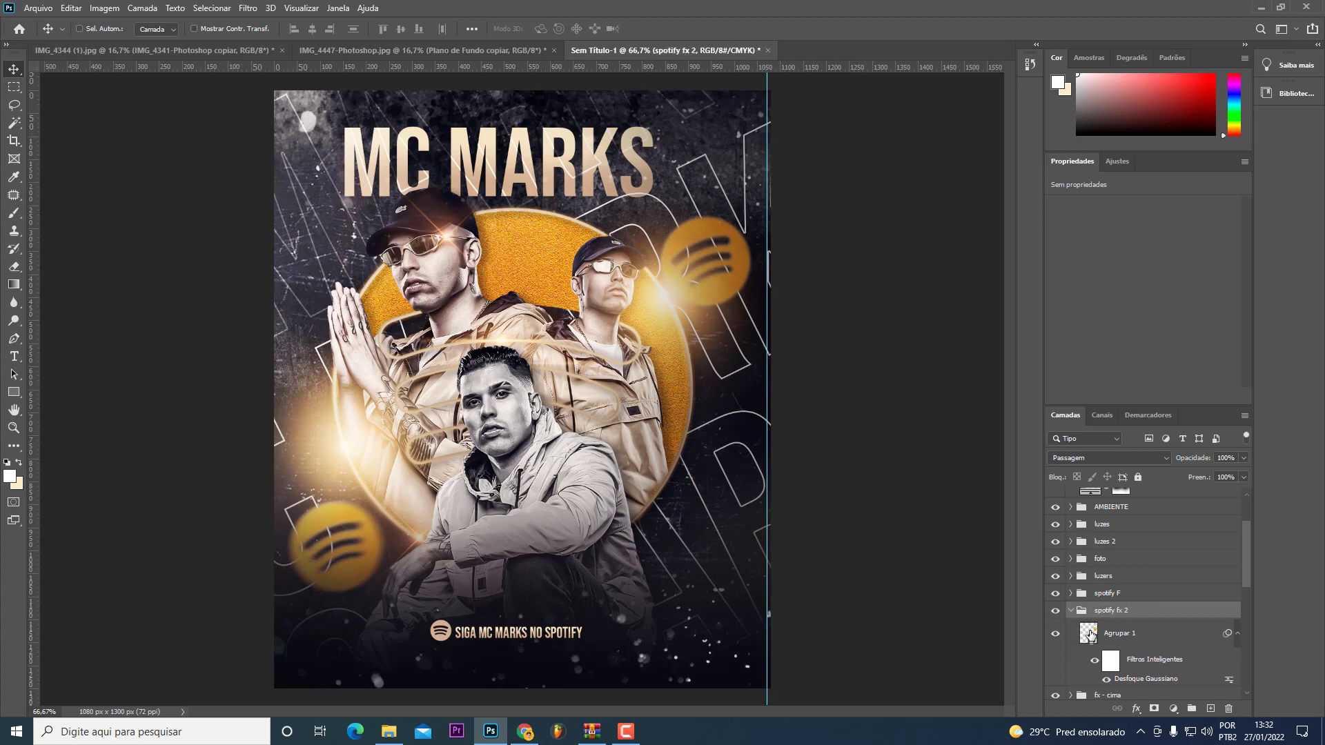
click(1072, 612)
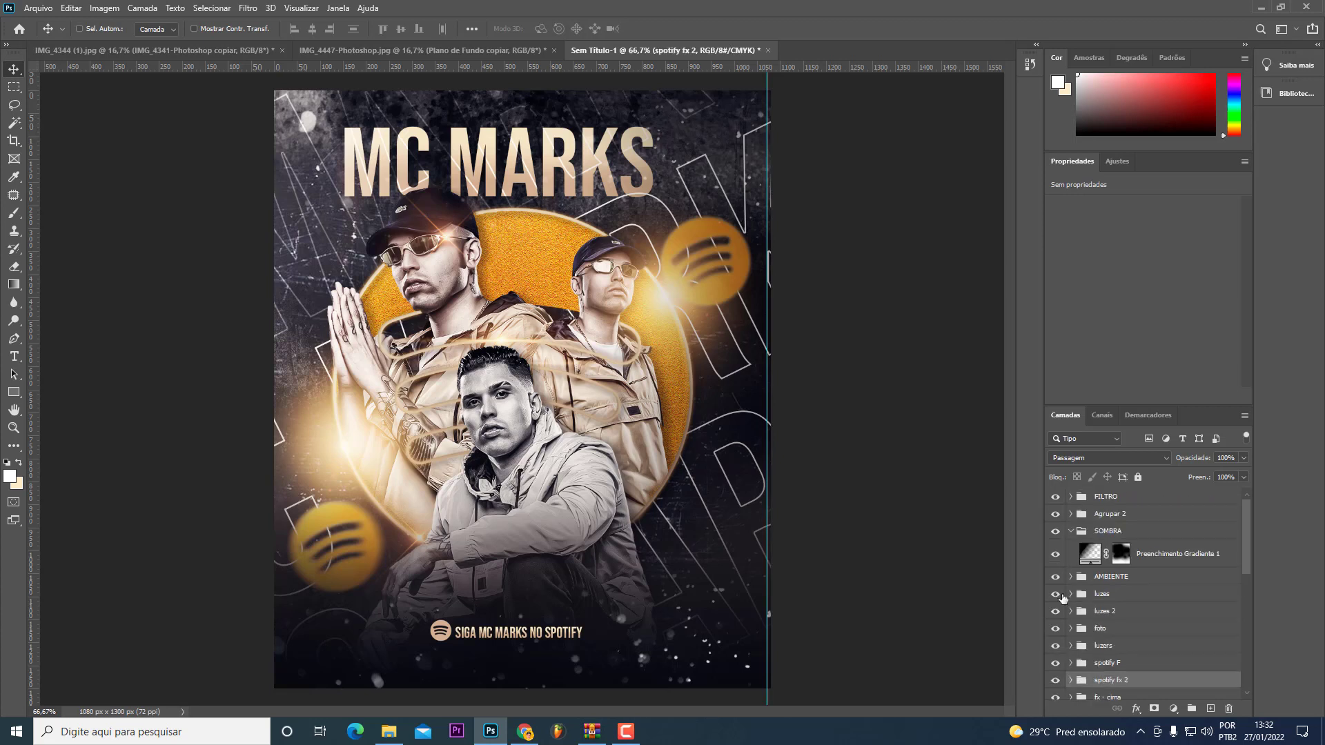
Step: Collapse SOMBRA and expand FILTRO, selecting Camada 6 copiar inside it
click(1081, 503)
click(1072, 532)
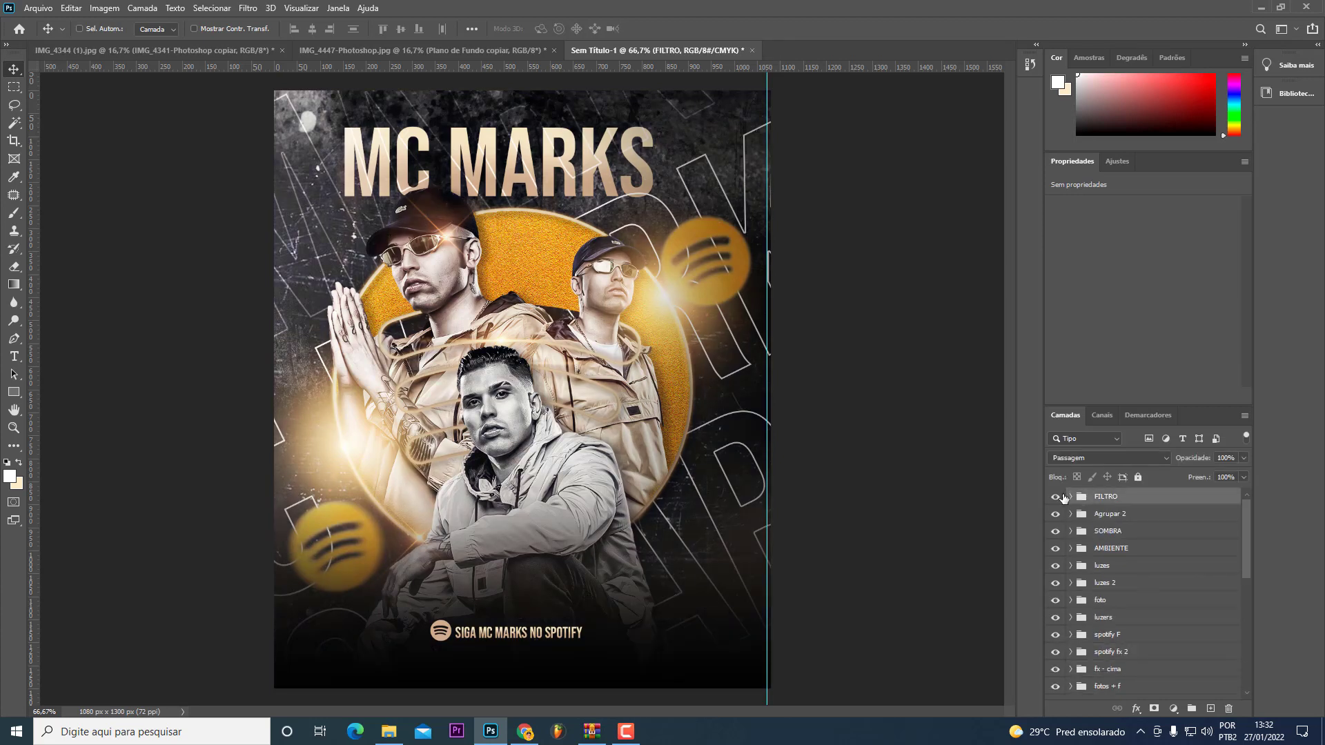
click(1069, 497)
click(1159, 518)
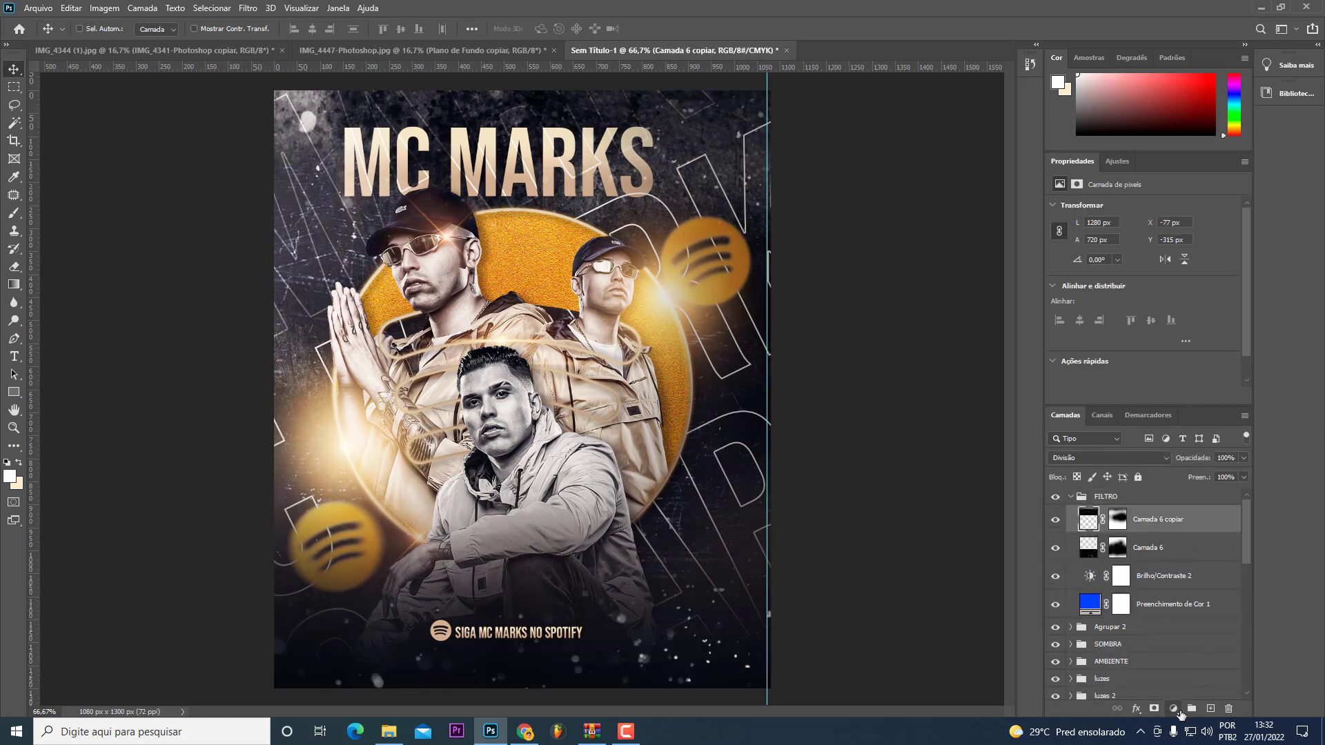
Step: Add a Color Lookup layer using 2Strip.look at 32% opacity inside FILTRO
click(1173, 708)
key(Escape)
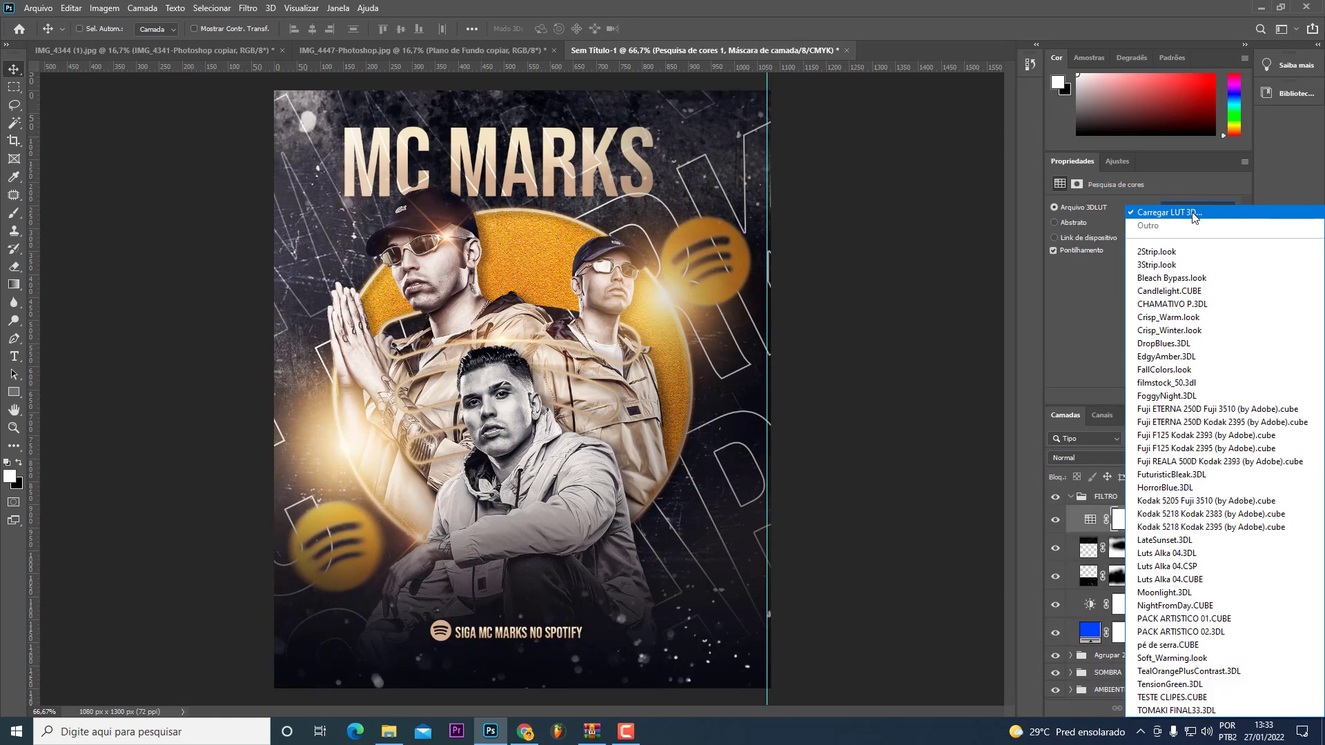
click(1209, 209)
click(1185, 255)
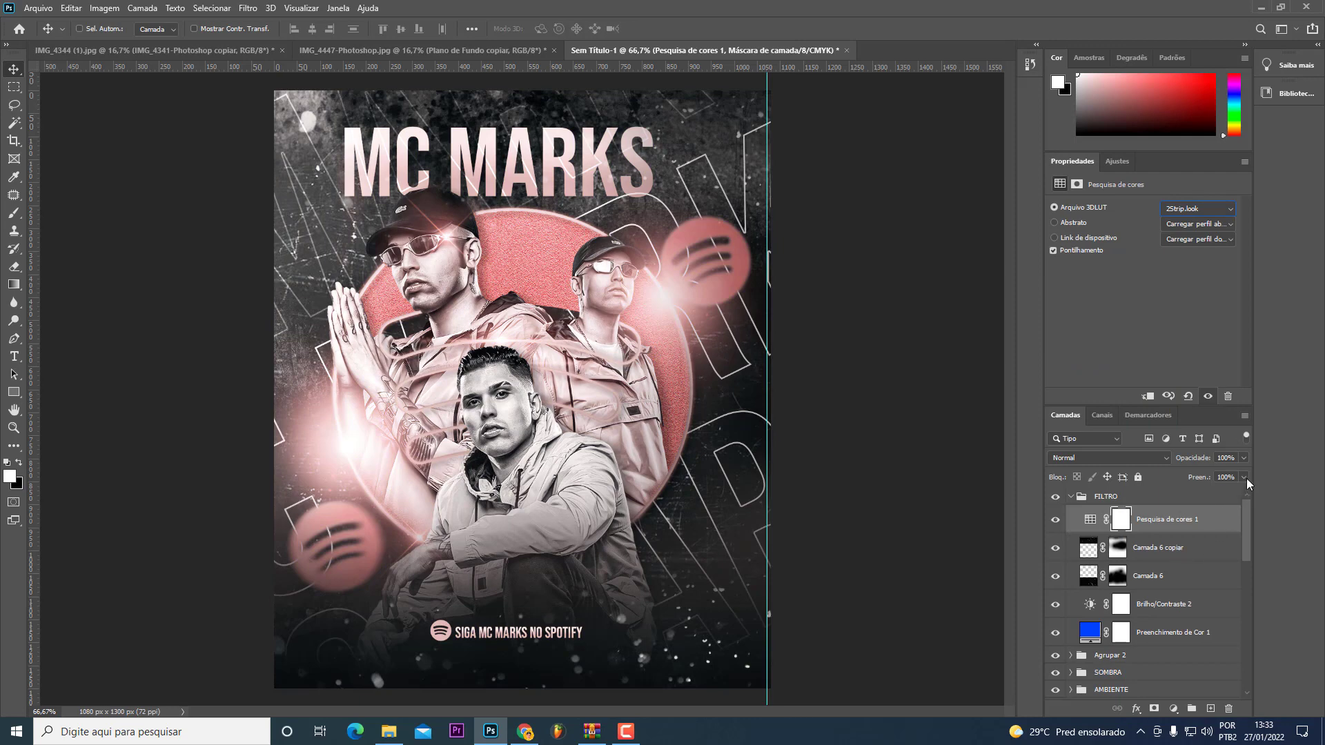
drag(1180, 476, 1190, 476)
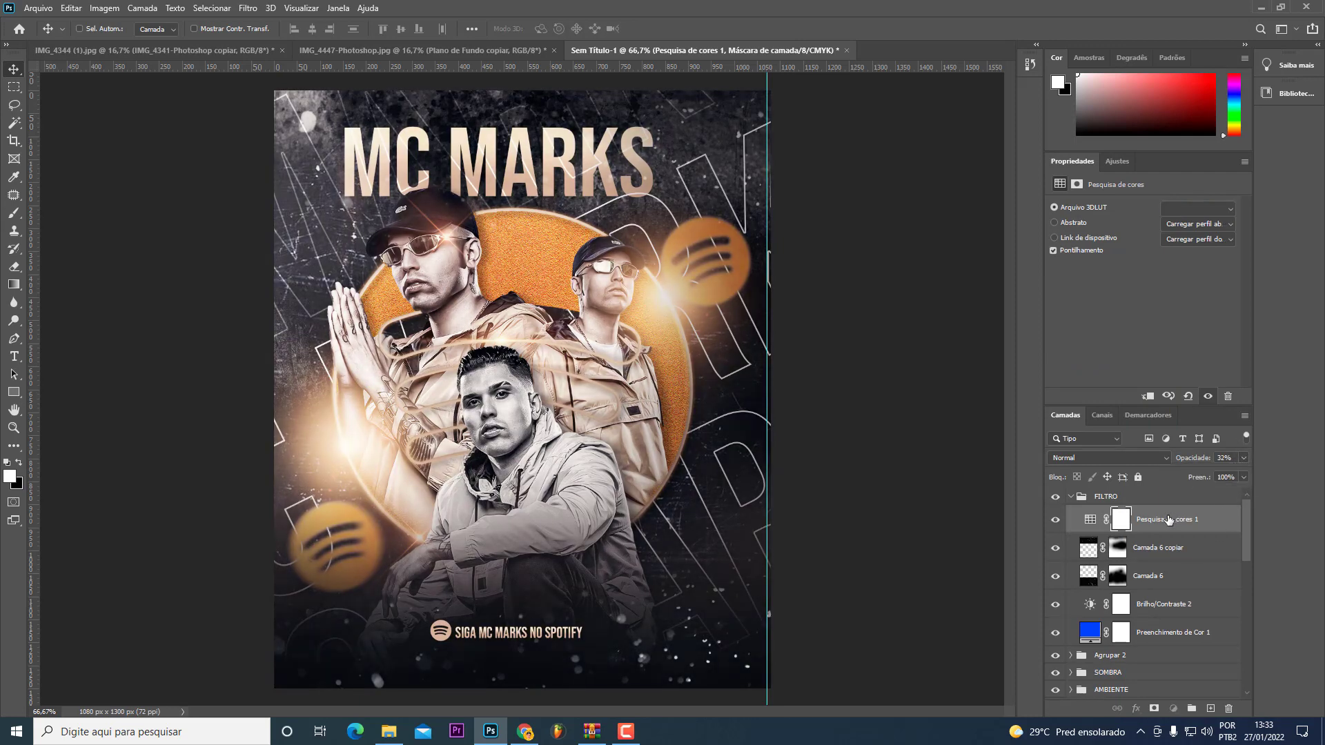
click(1090, 519)
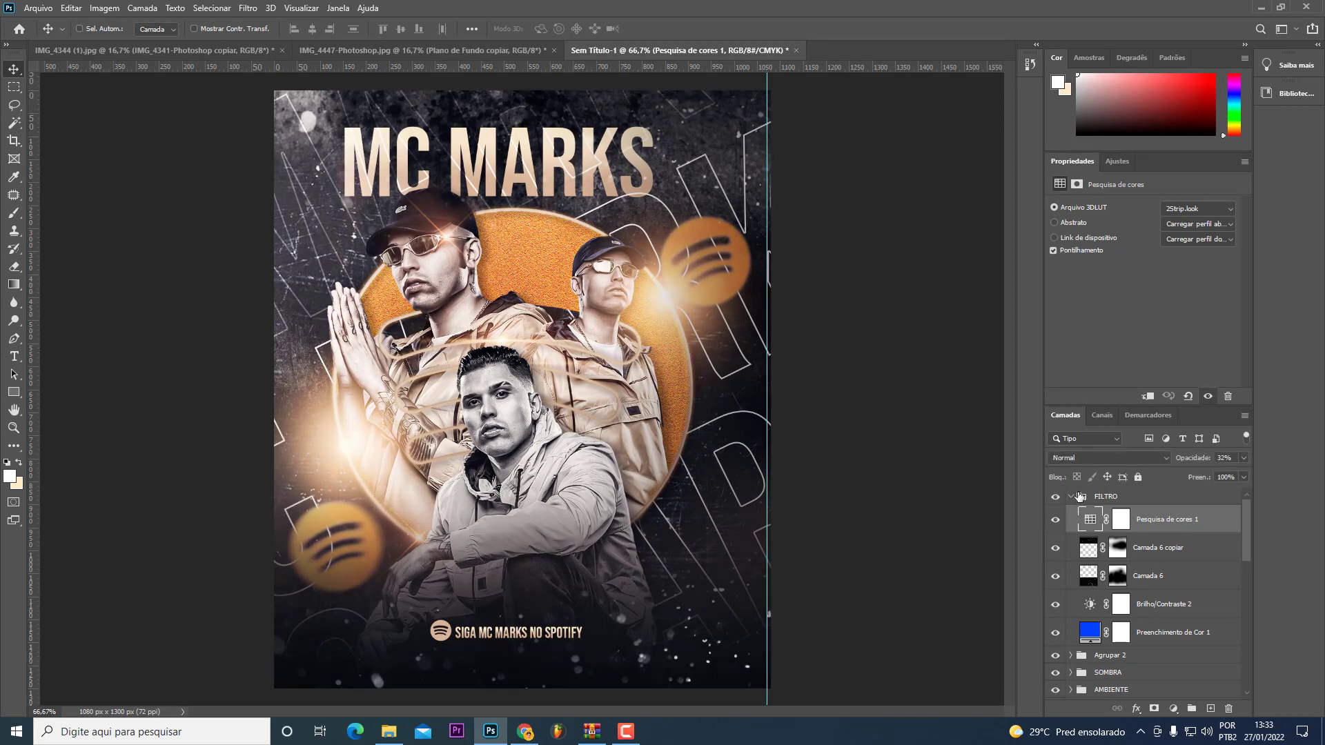
Step: Toggle FILTRO's visibility to compare the grade, then reselect Pesquisa de cores 1
click(1071, 496)
click(1055, 497)
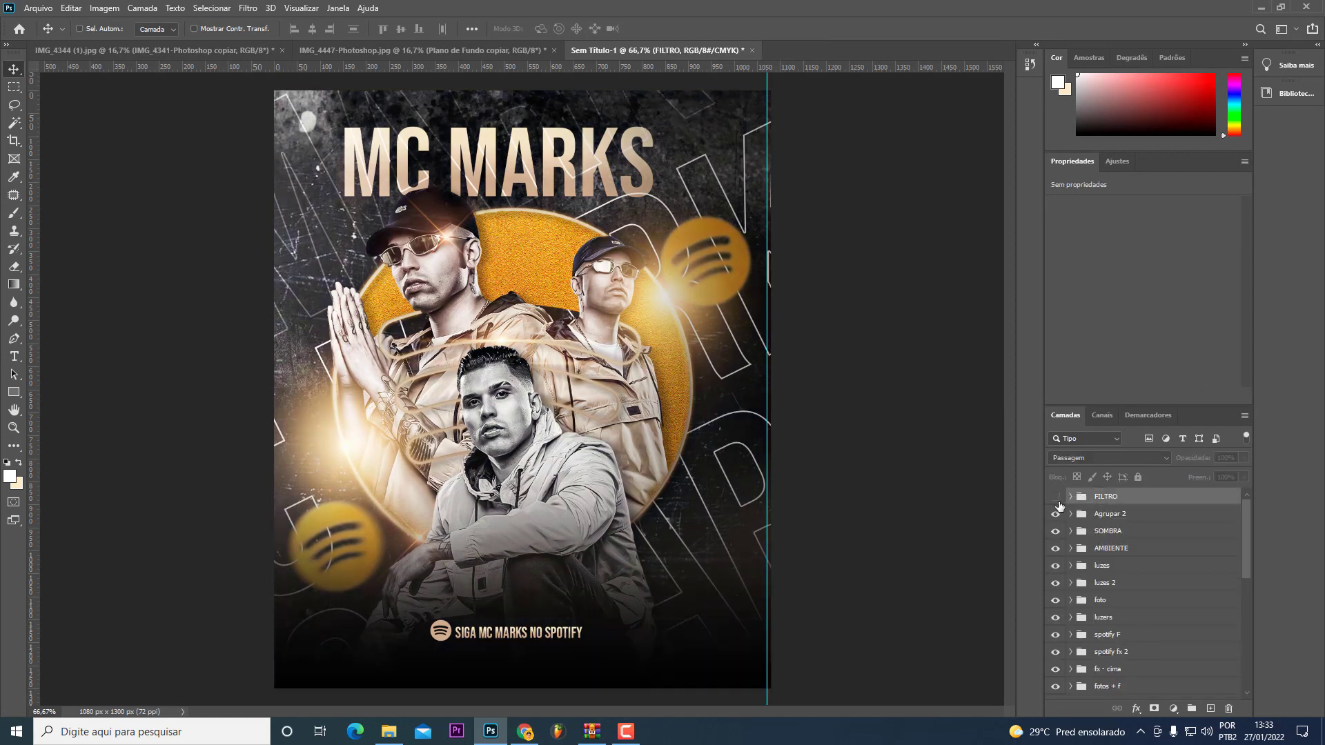
click(1057, 498)
click(1057, 498)
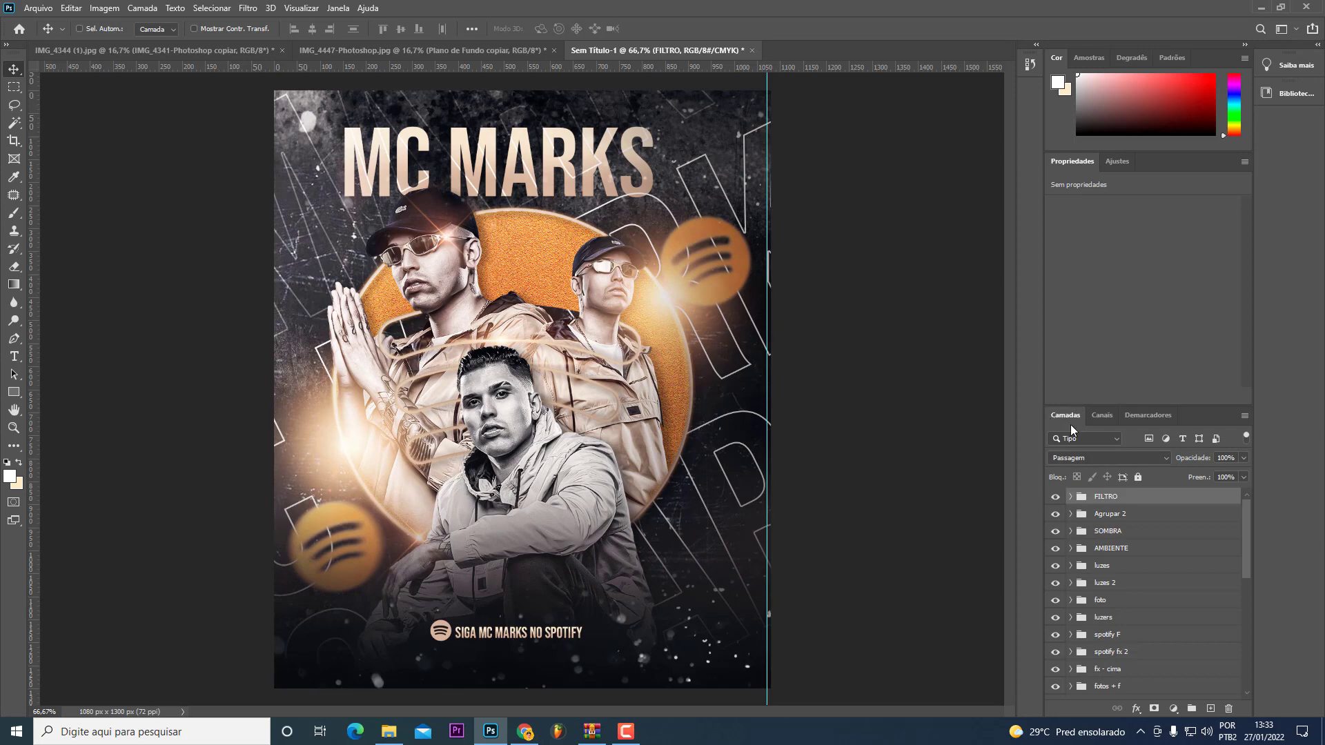
click(1060, 494)
click(1060, 494)
click(1070, 496)
click(1121, 519)
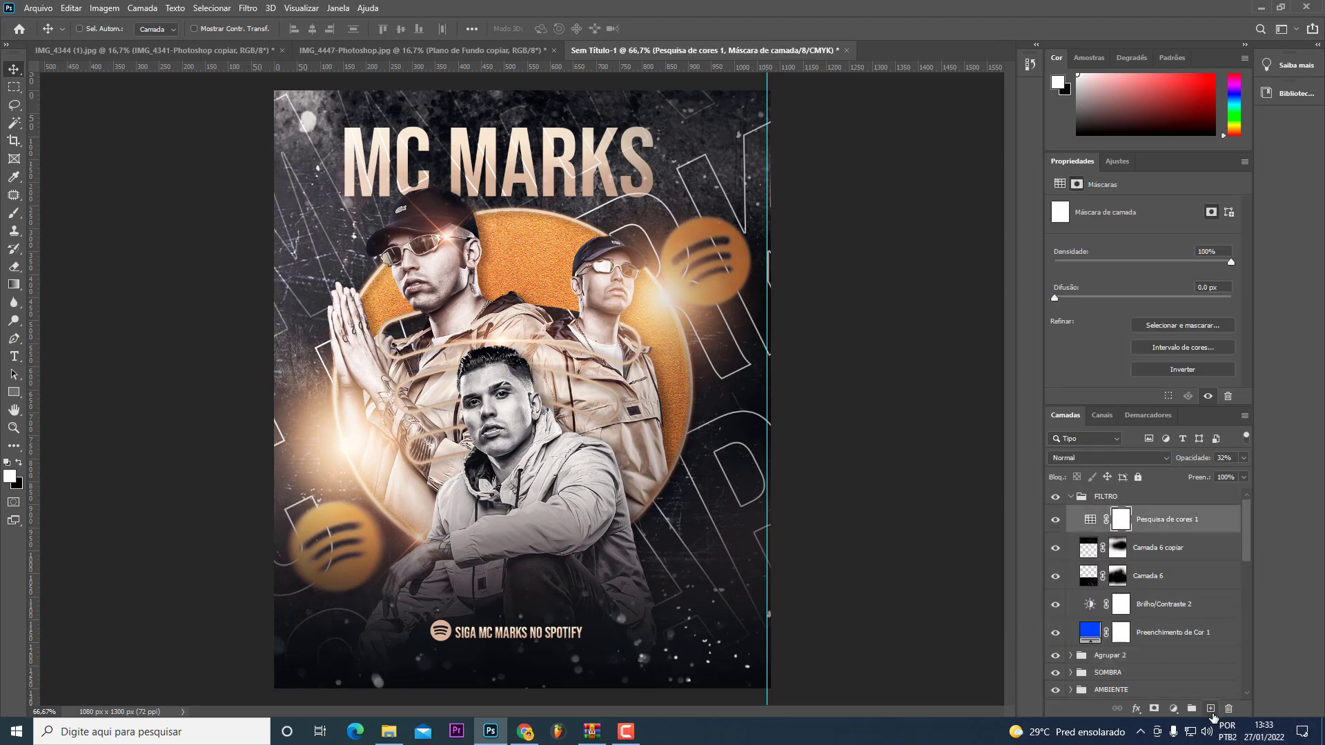
Step: Stamp all visible artwork into a new Camada 7 and convert it to a smart object
click(1212, 710)
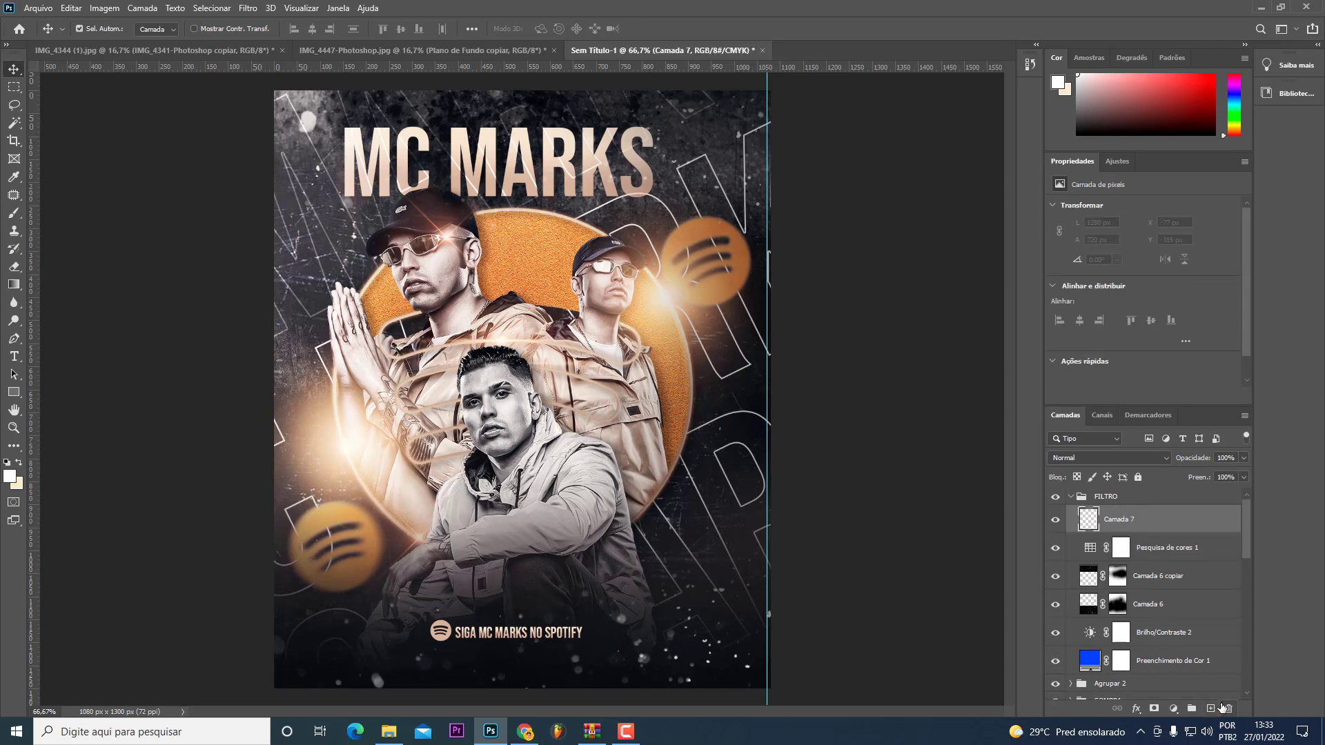
key(ctrl+shift+alt+e)
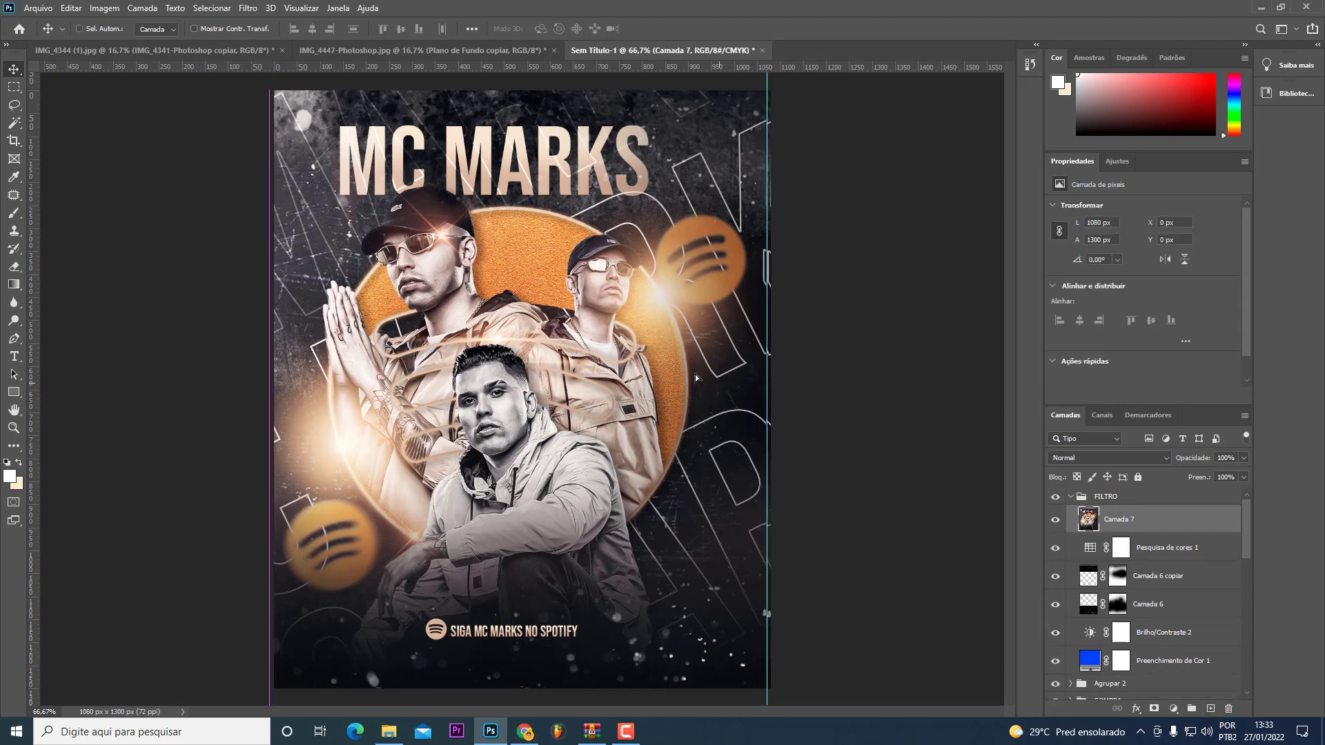
drag(695, 374, 733, 477)
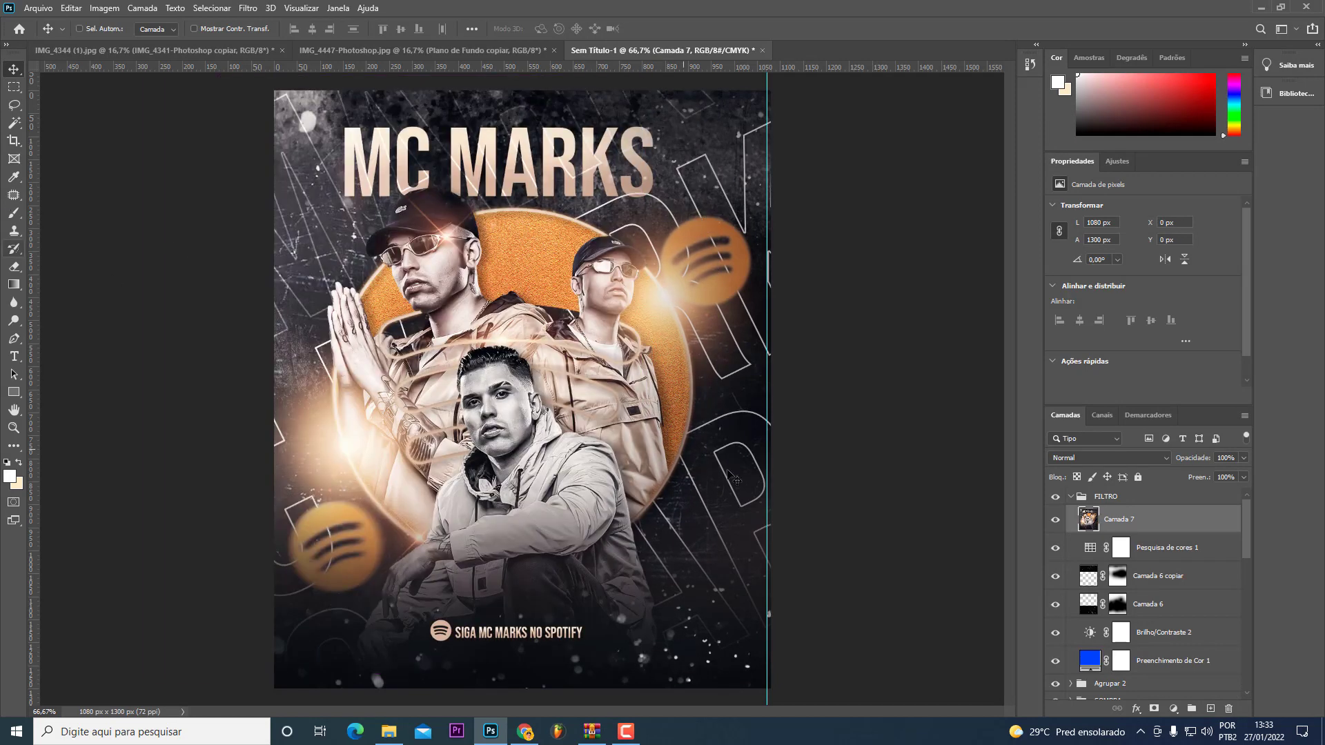
right_click(1123, 523)
click(1173, 326)
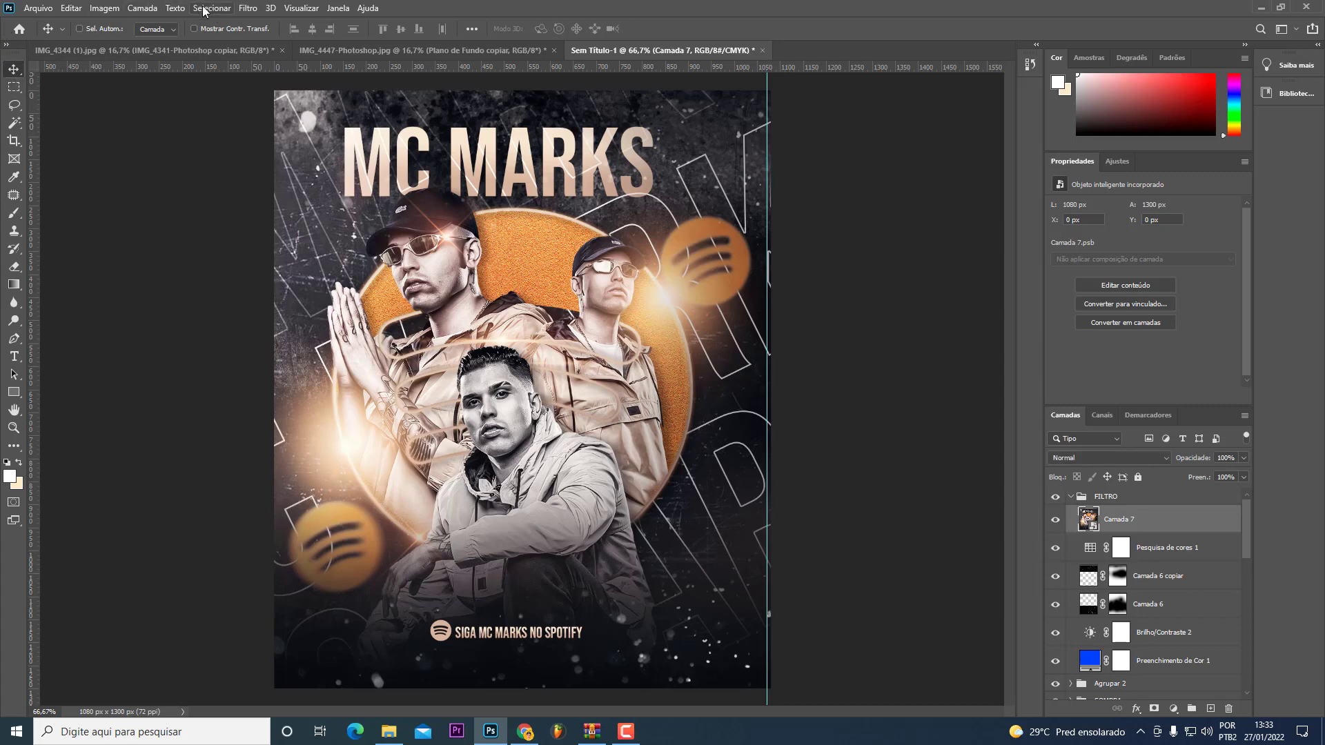
Step: Apply the Adicionar Ruído filter to Camada 7 for fine grain
click(248, 8)
mouse_move(331, 242)
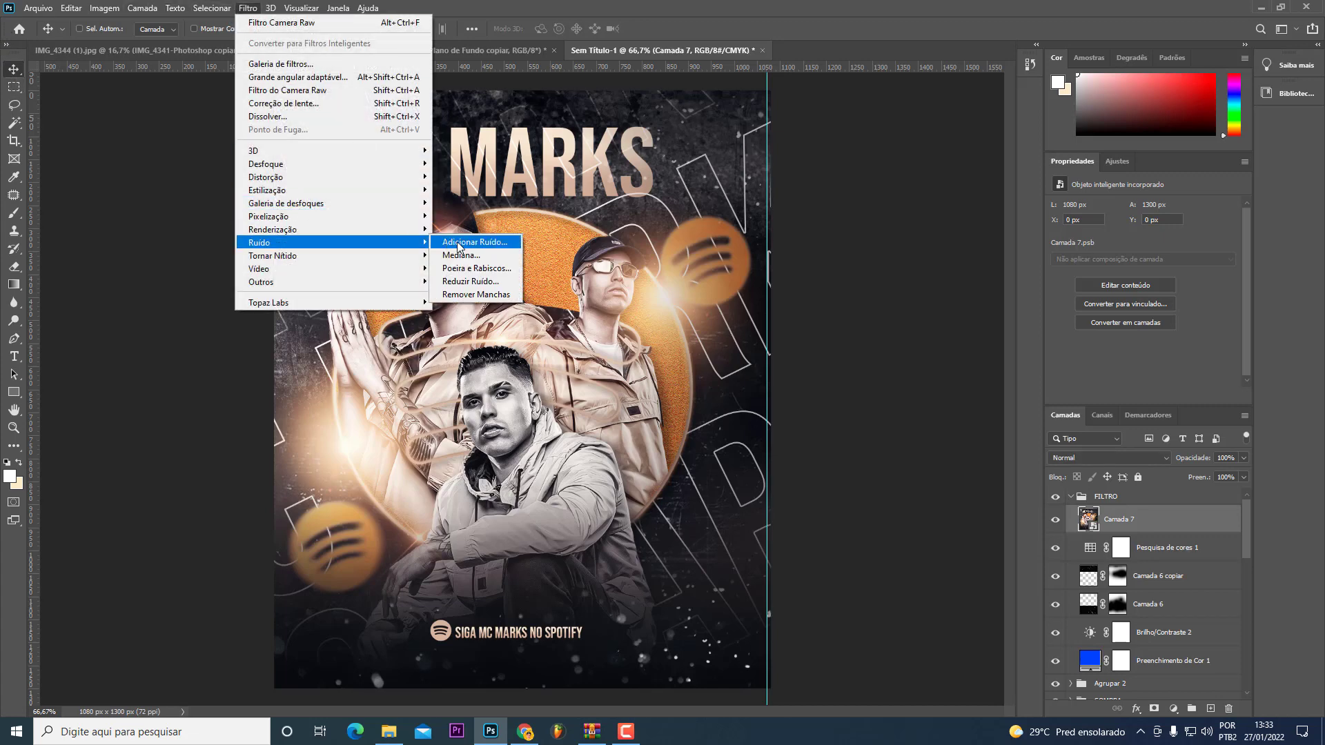
click(459, 242)
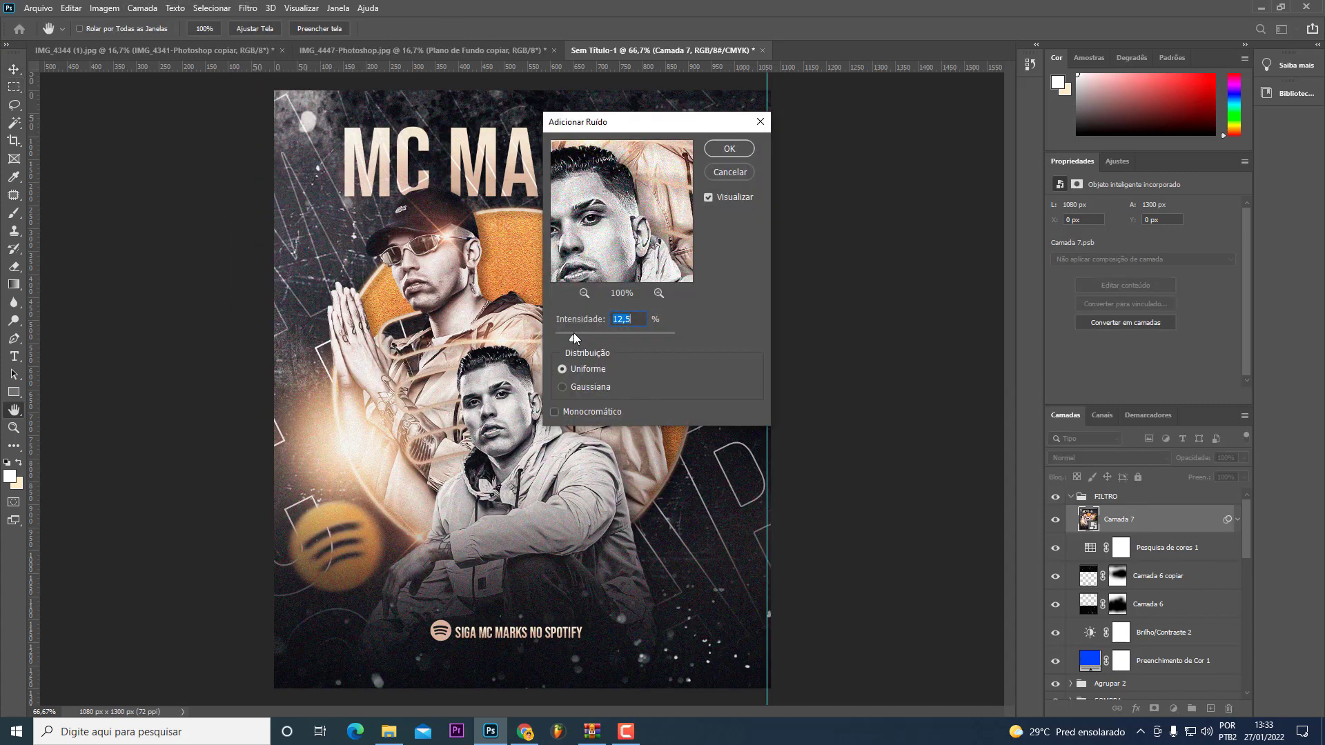
drag(566, 341, 568, 341)
click(722, 147)
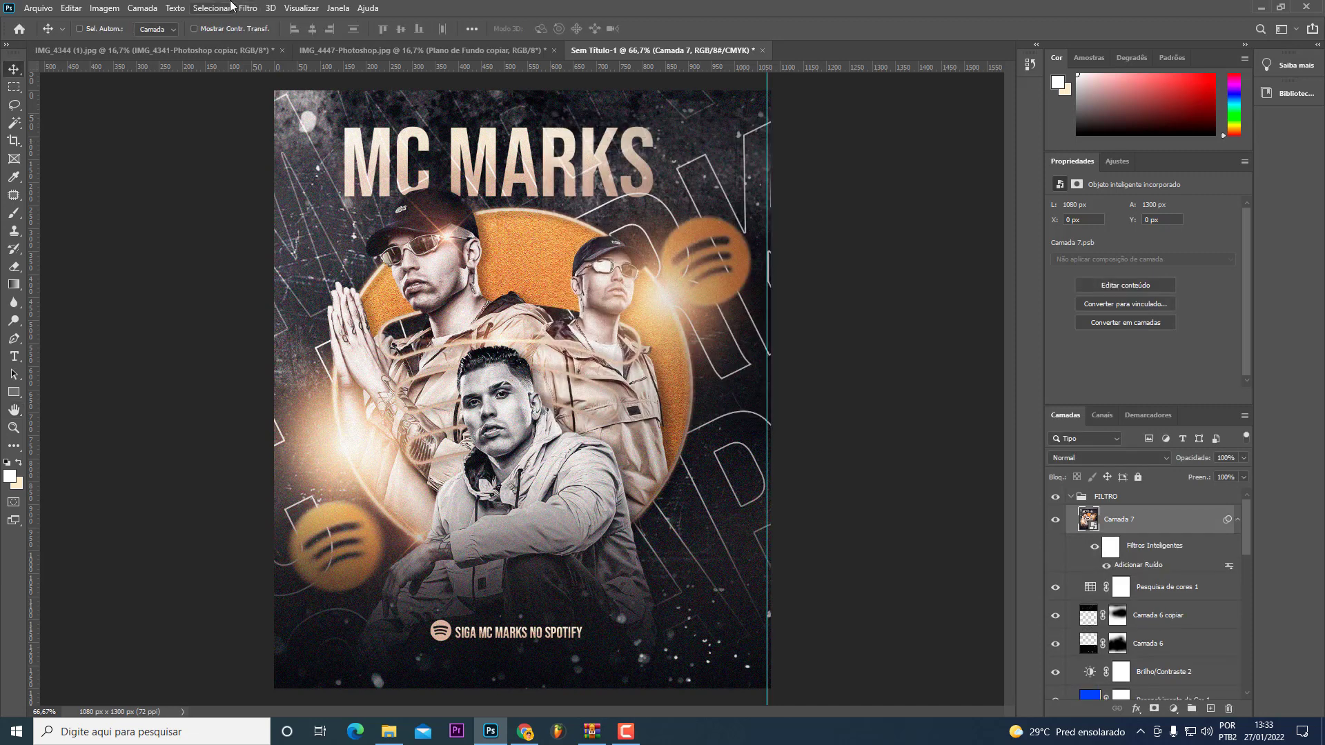
Step: Apply Aplicação Inteligente de Nitidez sharpening at intensity 41
click(248, 8)
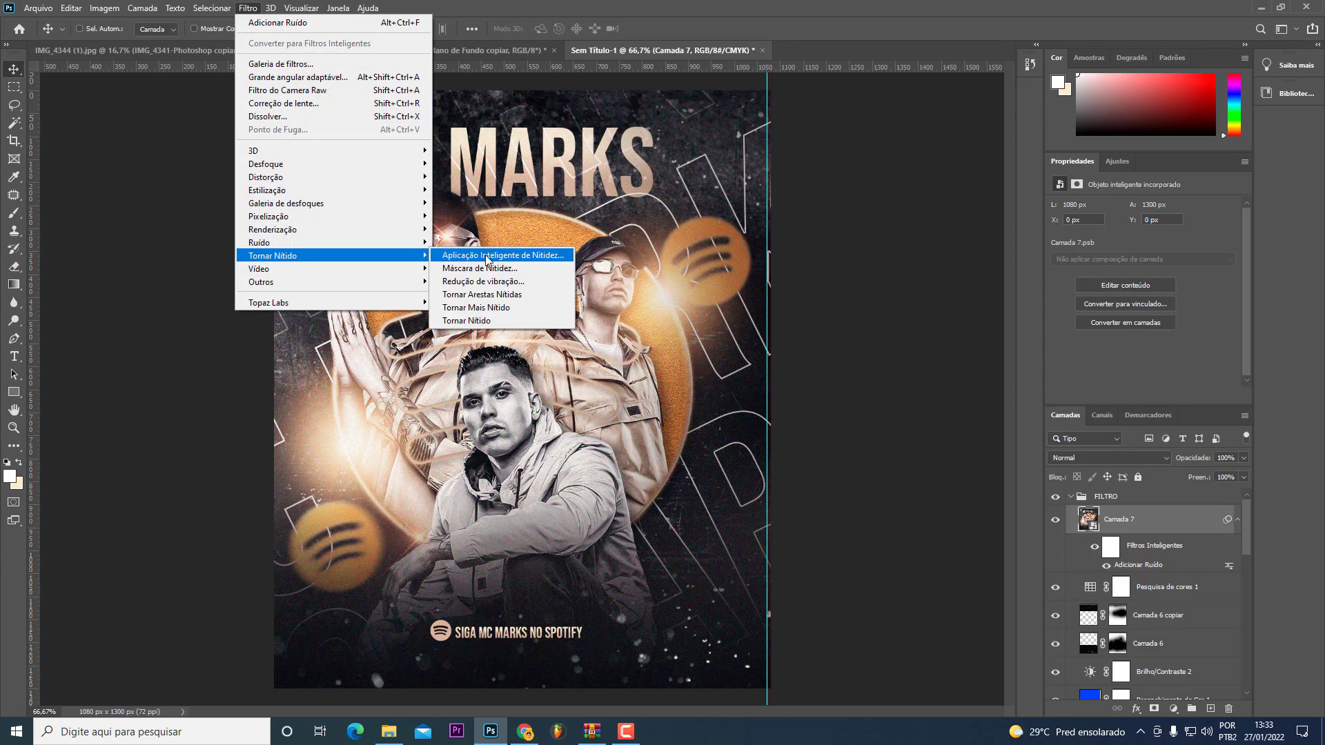
click(476, 255)
drag(672, 149, 1080, 369)
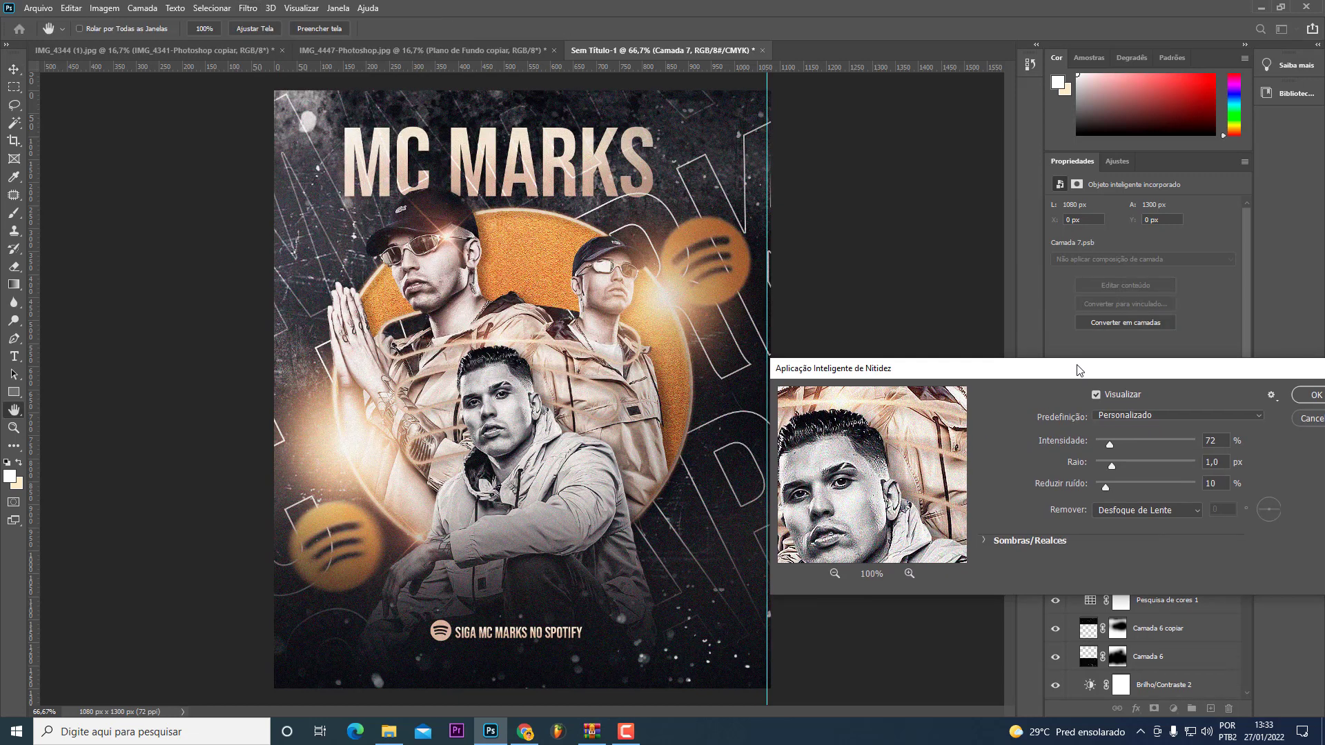
drag(1108, 443, 1101, 444)
drag(907, 374, 545, 380)
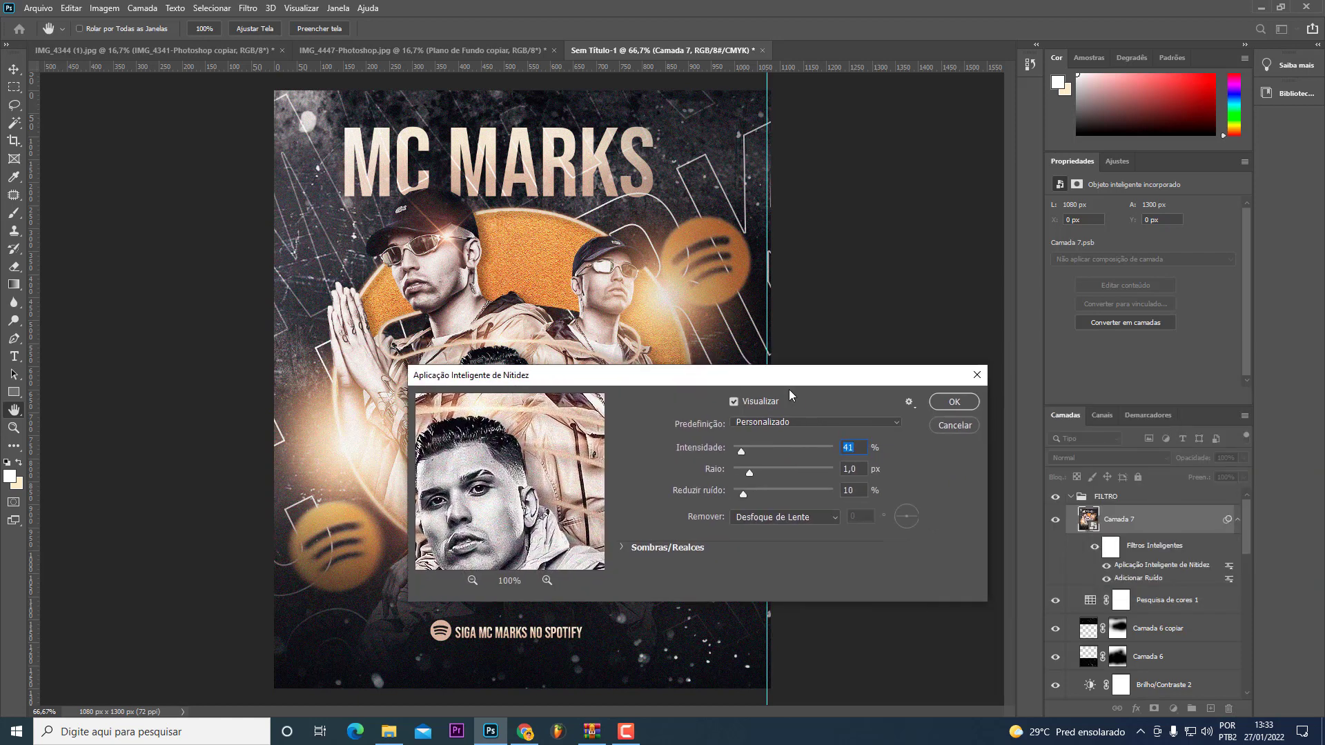
click(976, 402)
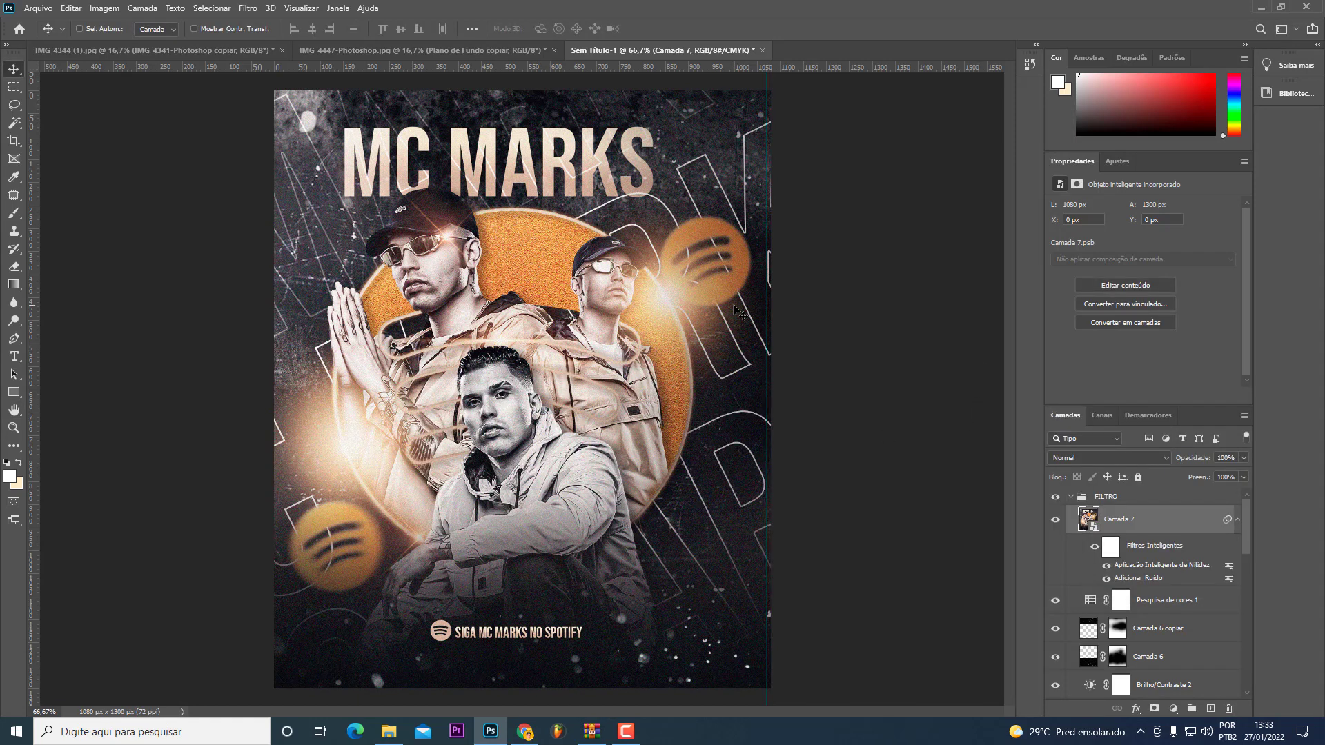
Step: Convert the MC MARKS title text group into a smart object
double_click(1089, 645)
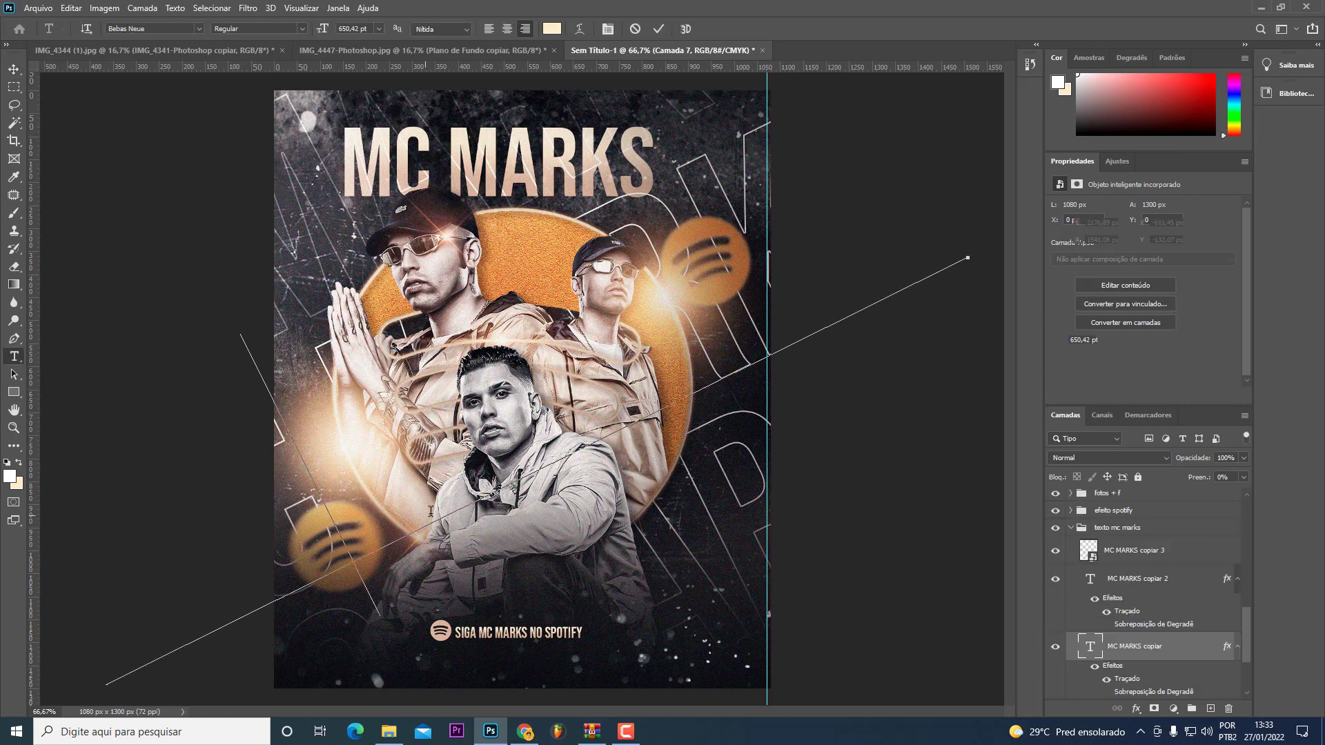
right_click(1132, 528)
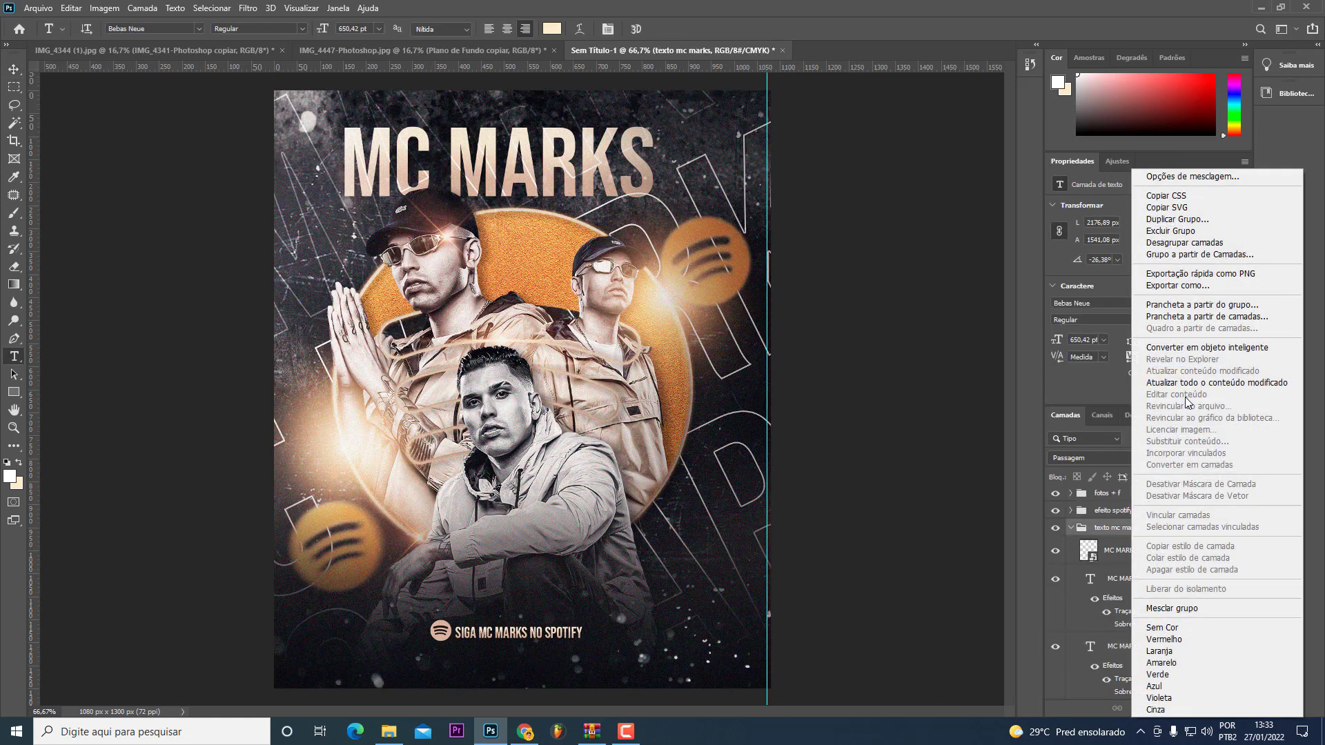
click(1257, 347)
click(477, 599)
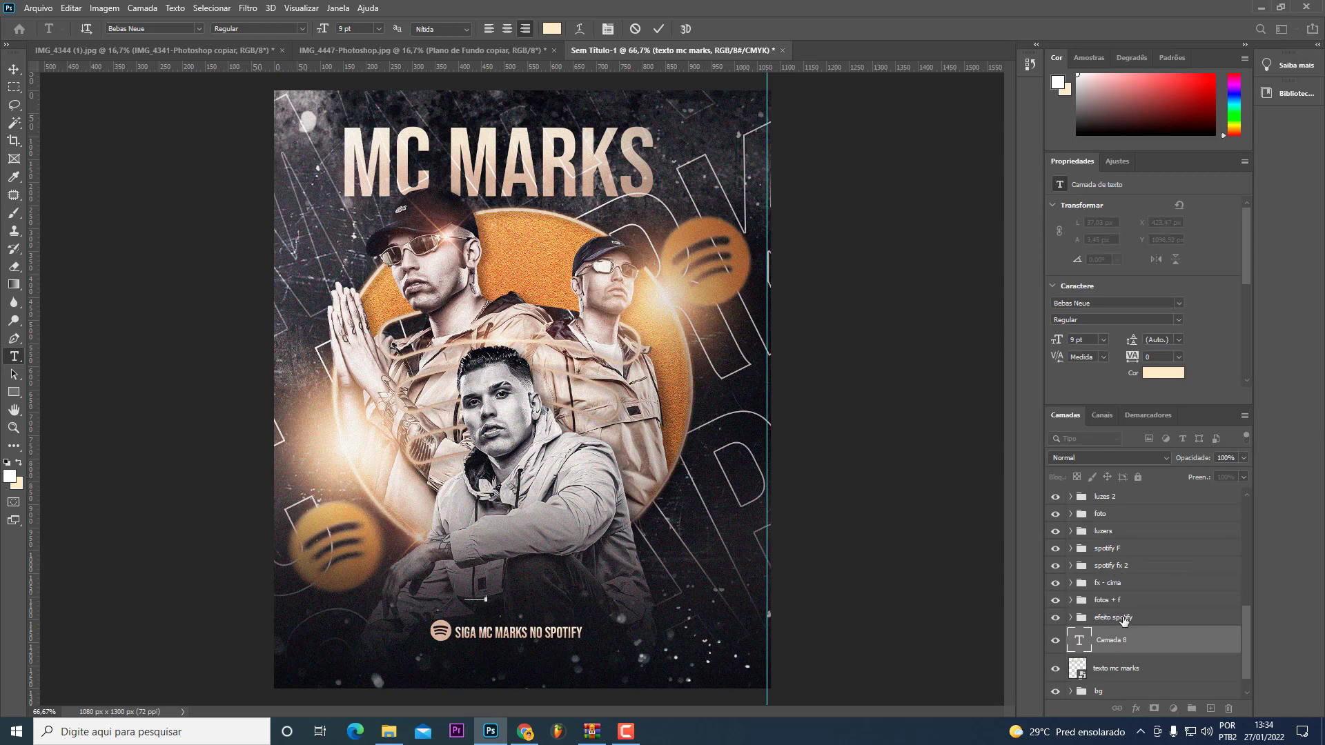
text(@JADSONDESIGN)
mouse_move(1117, 640)
mouse_down()
mouse_move(1132, 393)
mouse_move(1116, 514)
mouse_up()
key(ctrl+t)
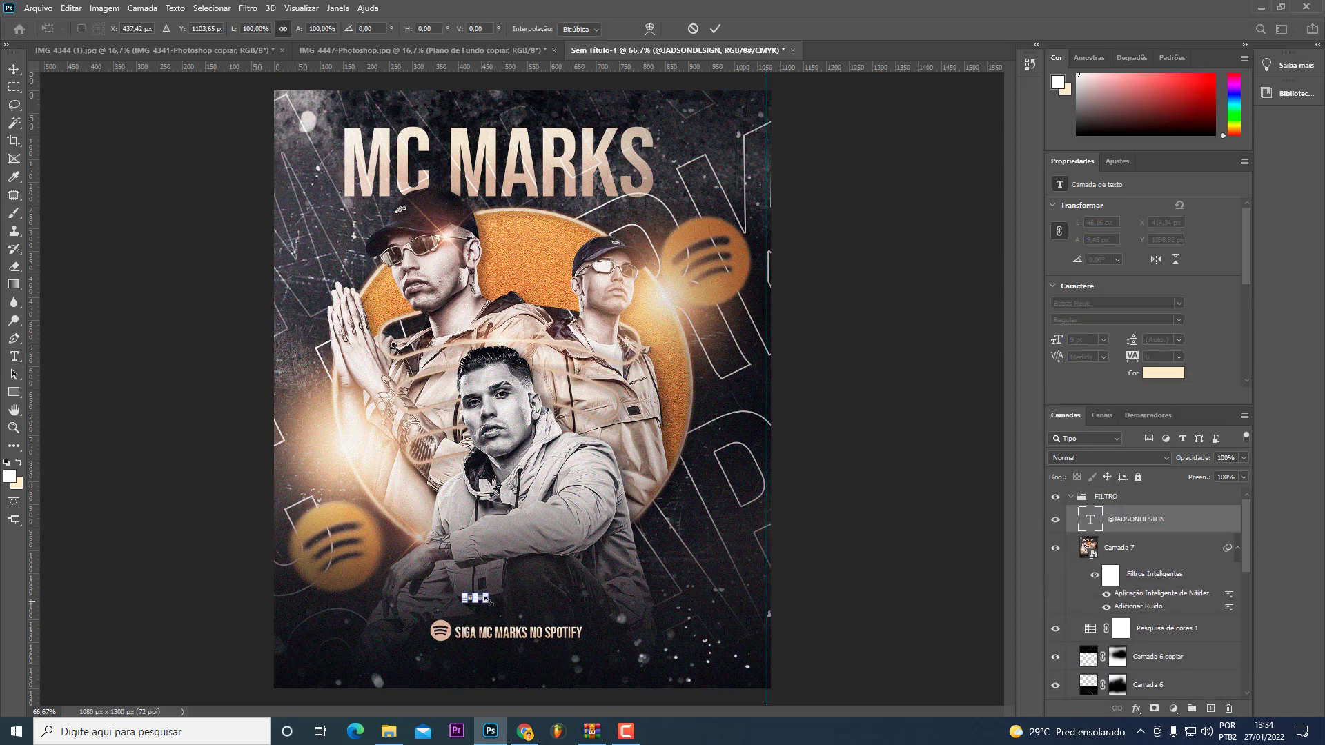
mouse_move(489, 601)
mouse_down()
mouse_move(608, 625)
mouse_move(552, 469)
mouse_up()
key(Return)
key(v)
drag(573, 638, 336, 424)
Step: Make the watermark text white and shrink it to about half size
key(t)
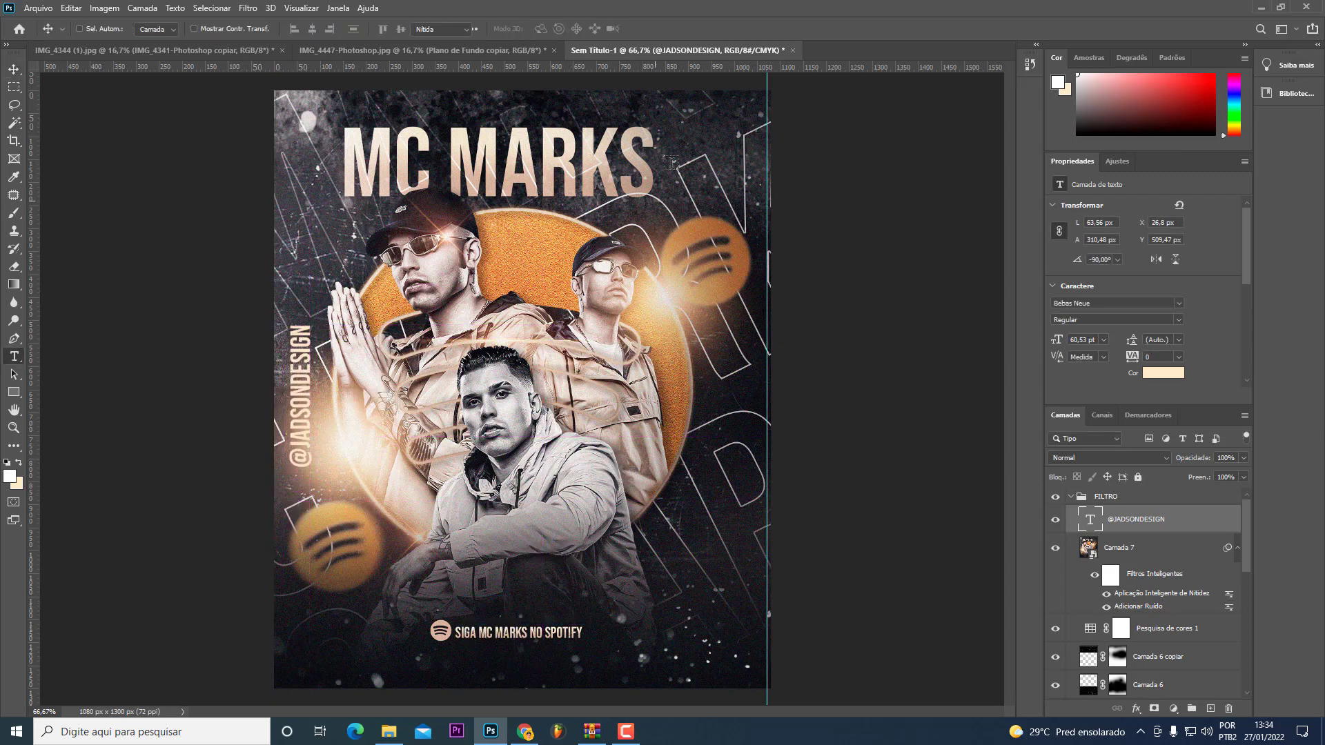
click(552, 28)
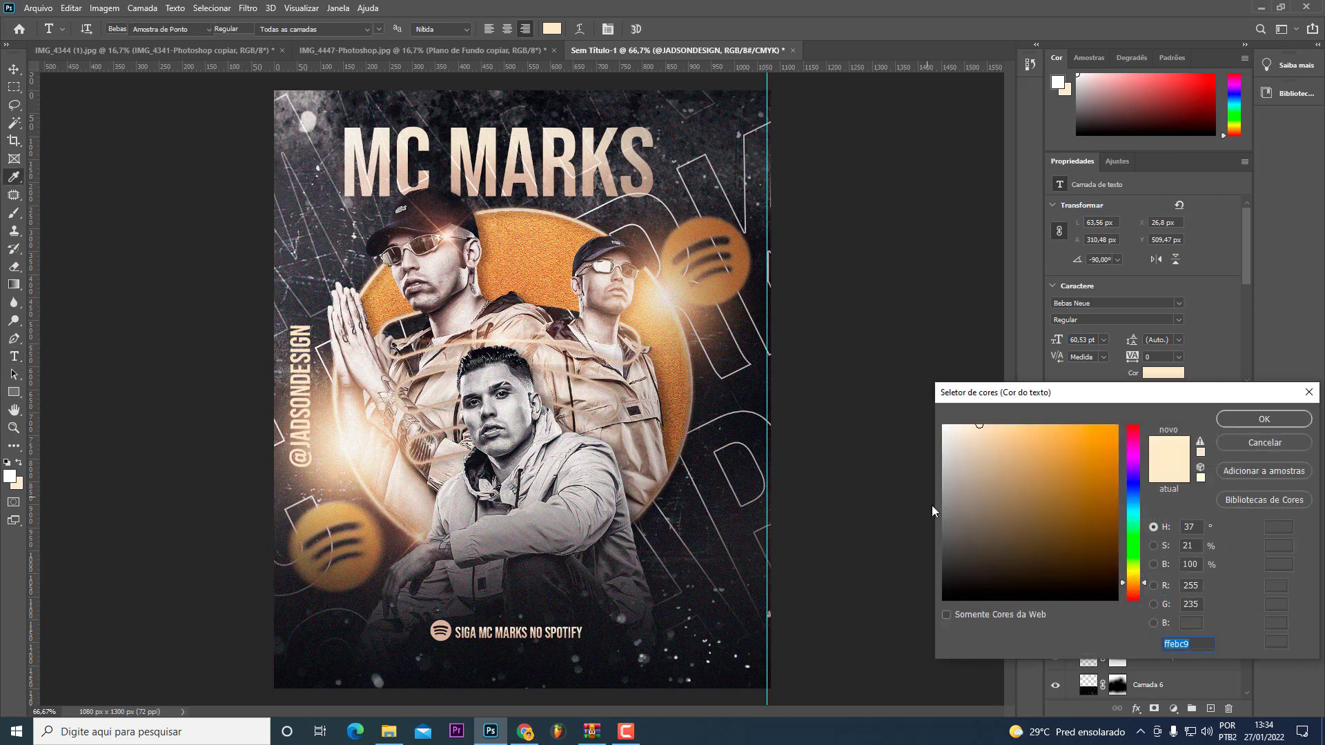
click(947, 426)
key(Return)
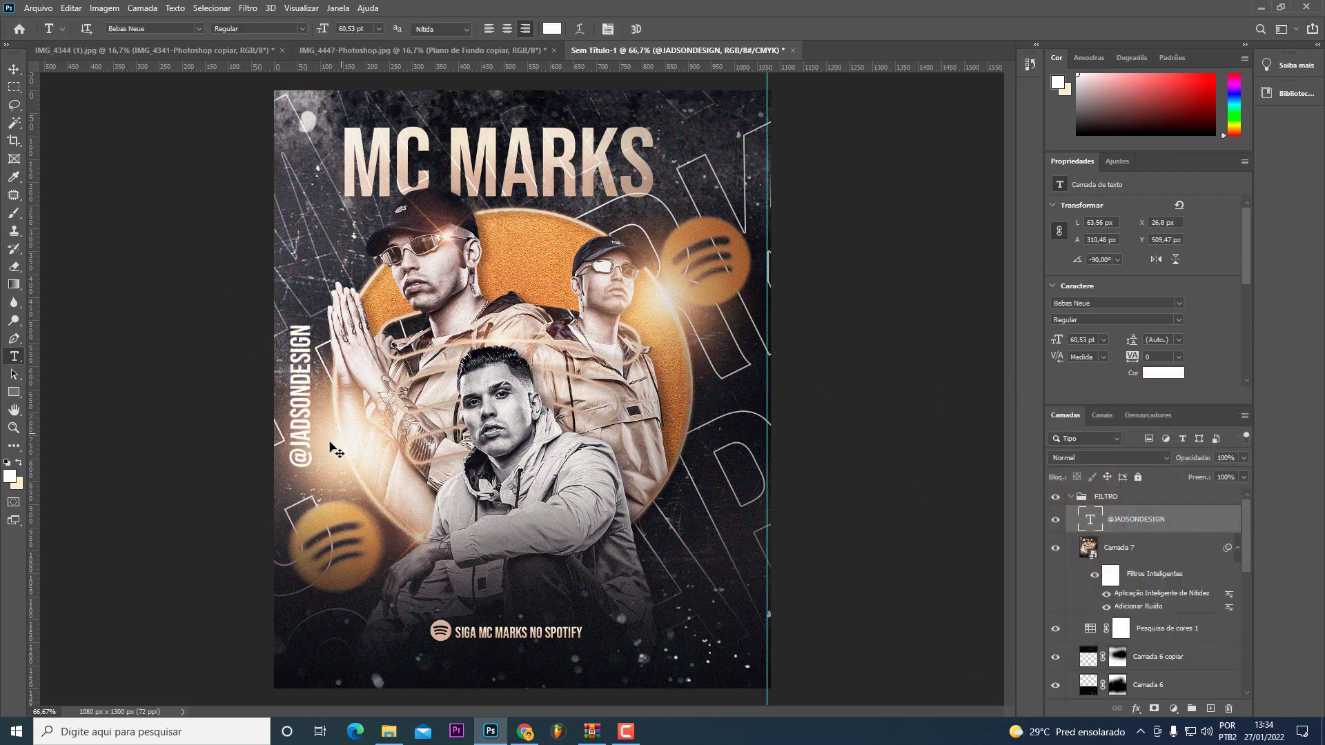
key(ctrl+t)
mouse_move(313, 469)
mouse_down()
mouse_move(304, 401)
mouse_move(759, 428)
mouse_up()
key(Return)
key(v)
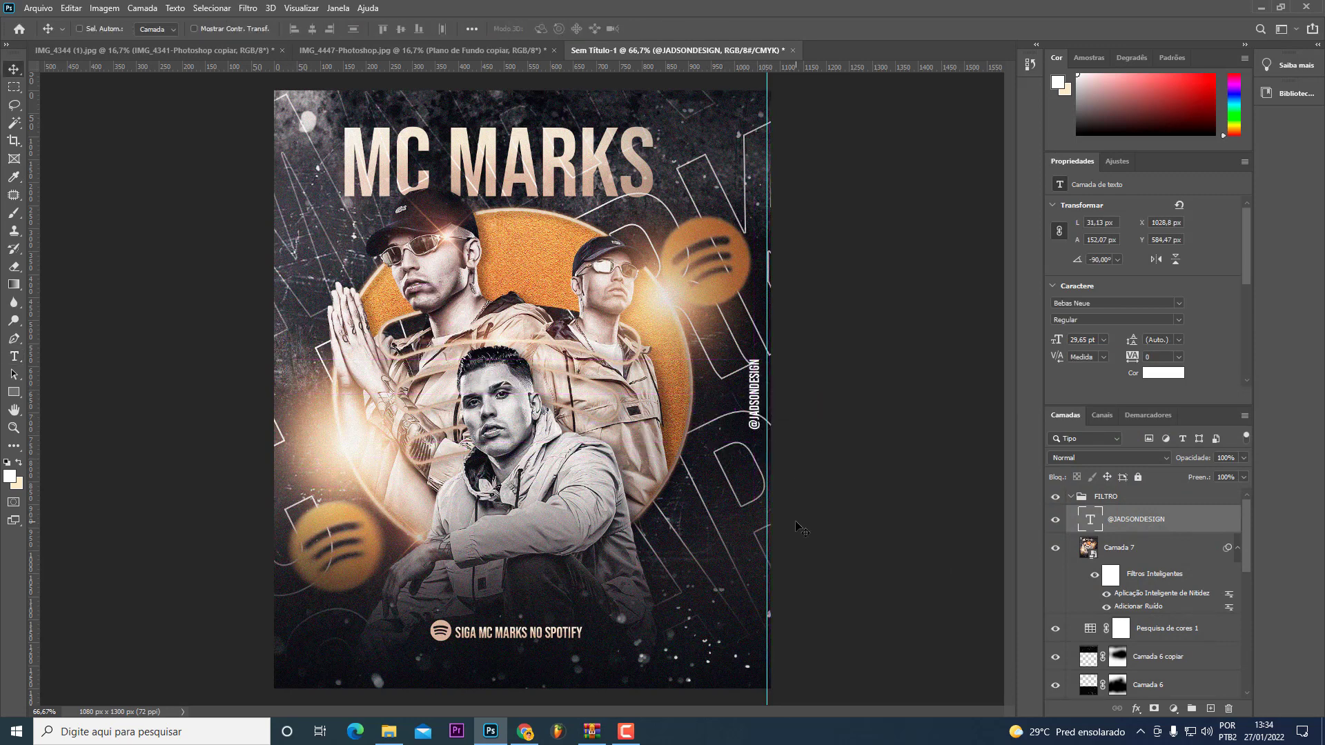
Step: Toggle Camada 7 off and on to compare, then select the FILTRO group
click(1128, 543)
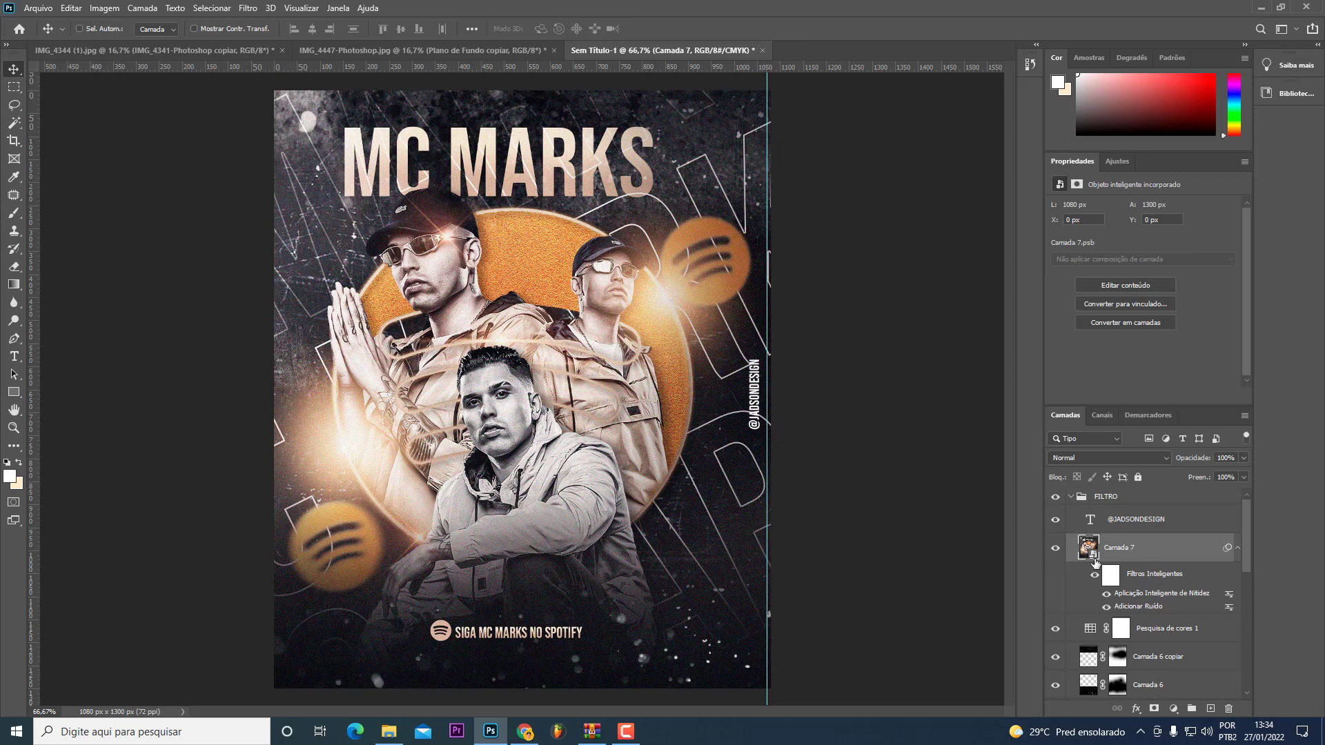
click(1055, 548)
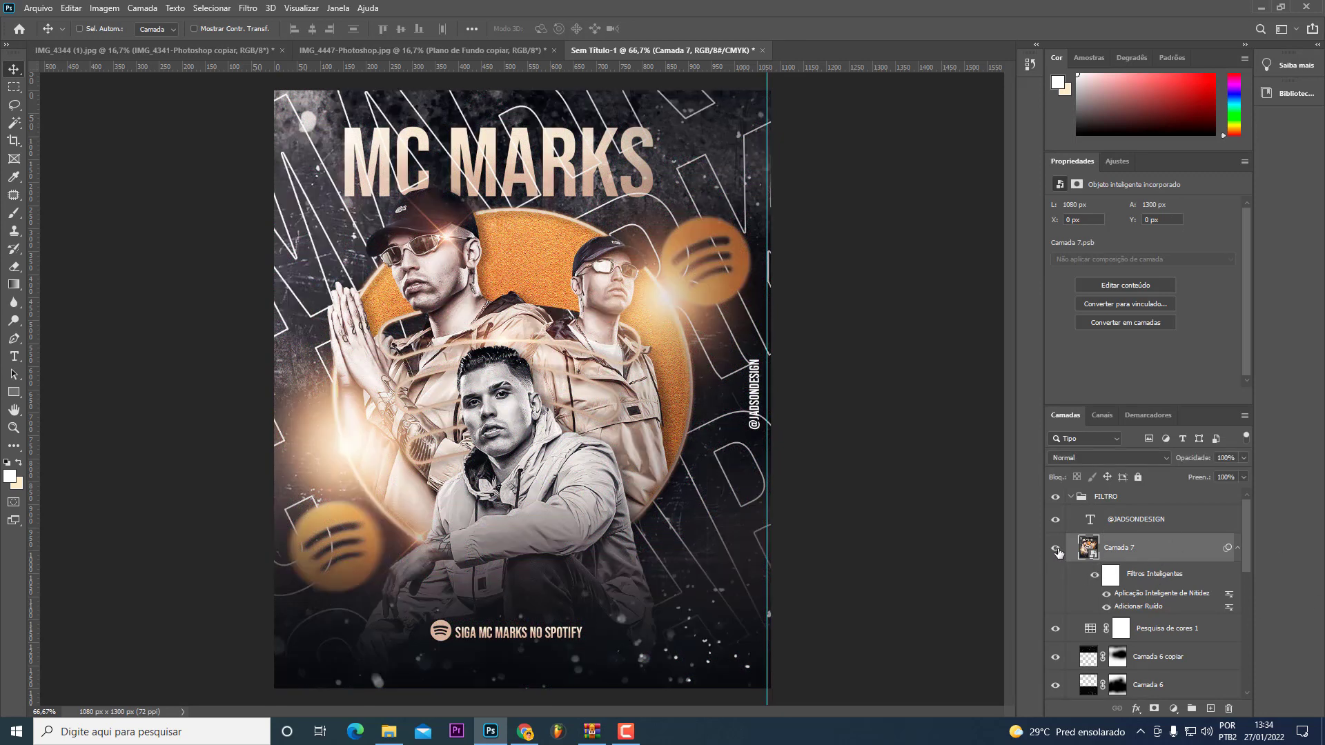
click(1055, 548)
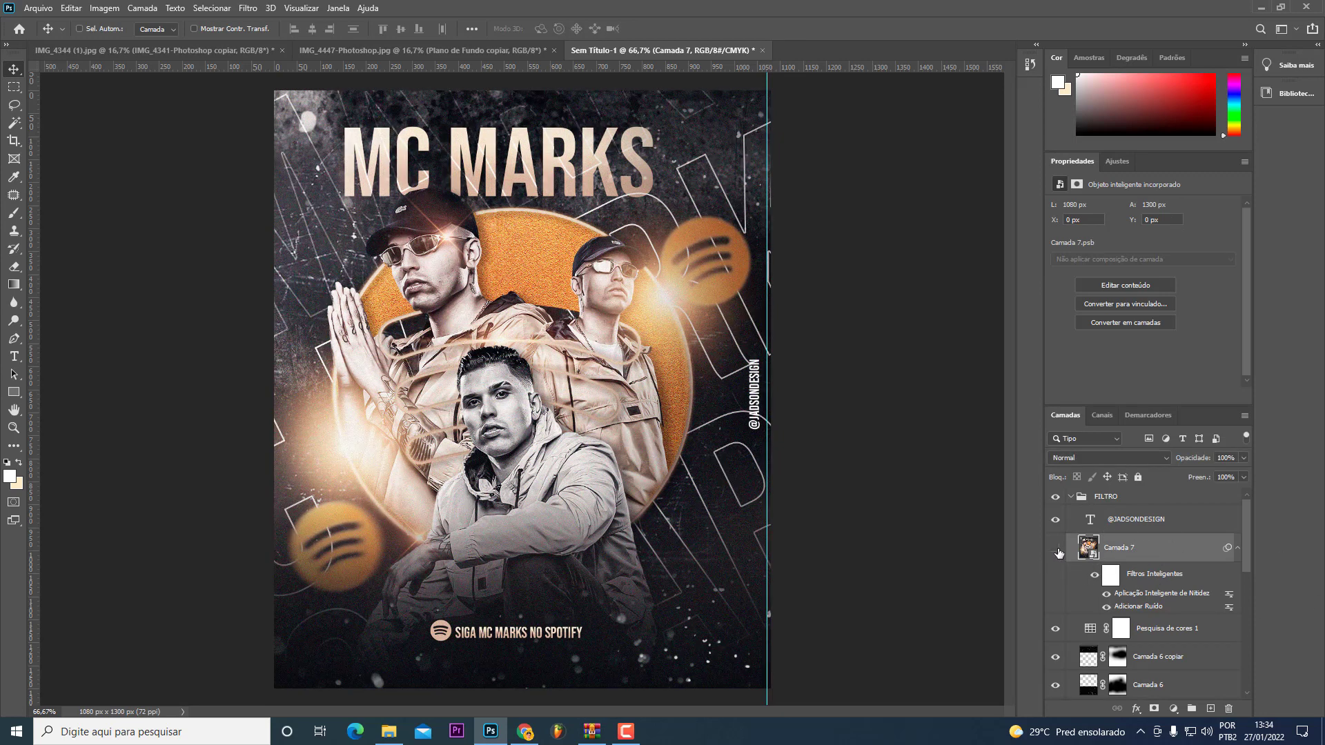
click(1073, 495)
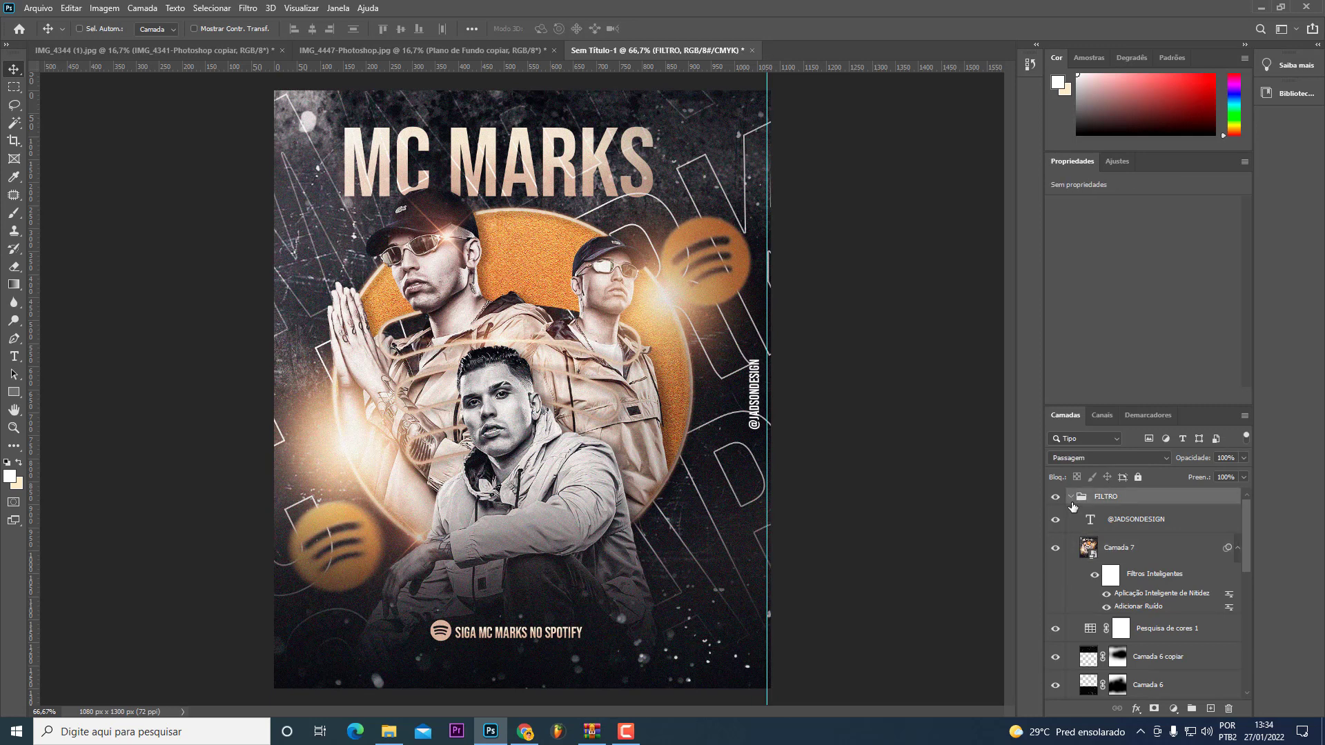
Step: Collapse FILTRO and save the poster as MC MARKS PSD.psd in D:\PROJETOS PHOTOSHOP
click(1072, 498)
key(ctrl+shift+s)
text(M)
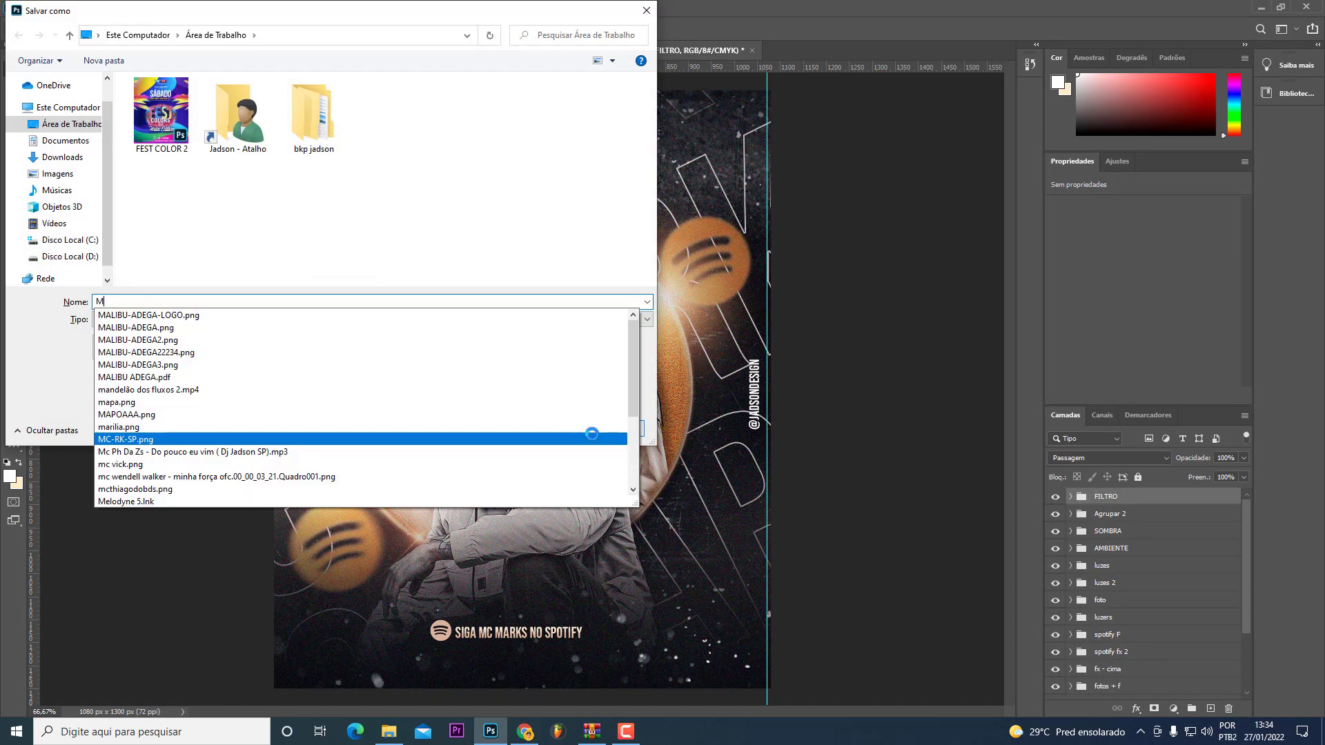
text(C)
key(BackSpace)
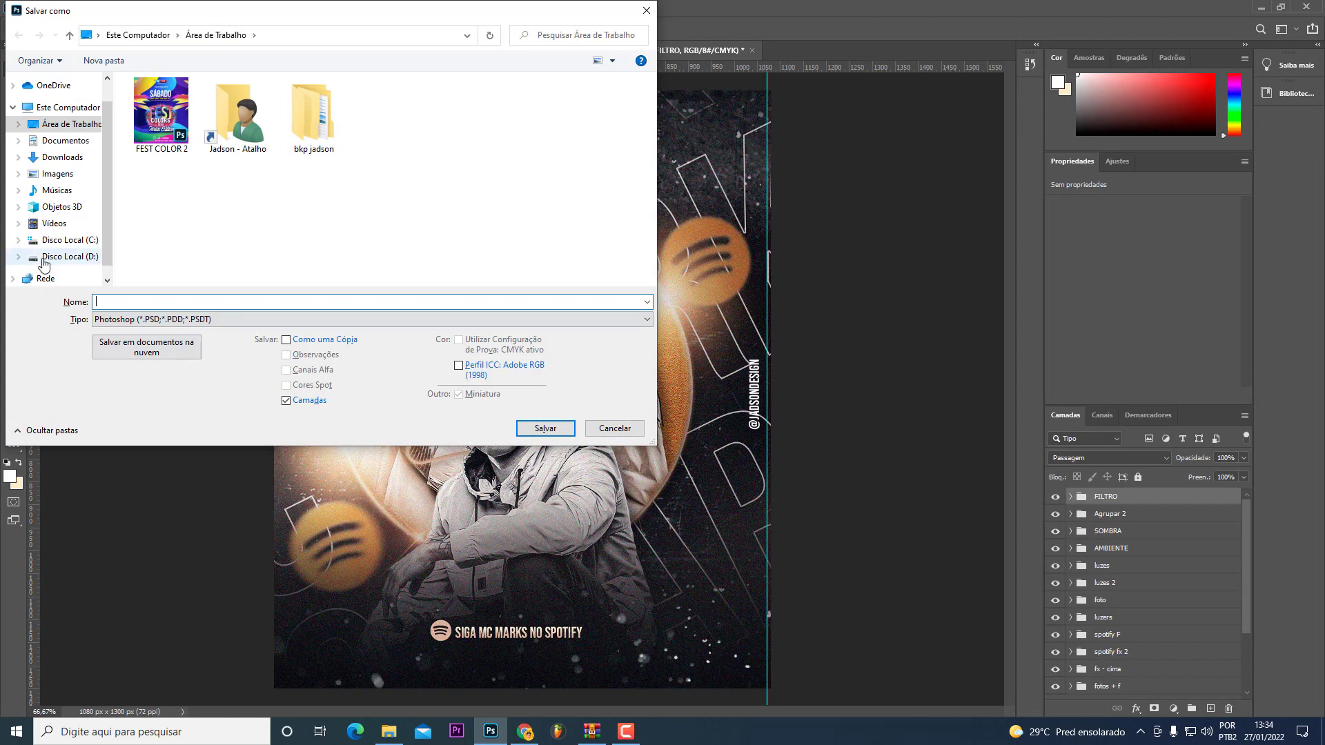
click(53, 259)
click(166, 301)
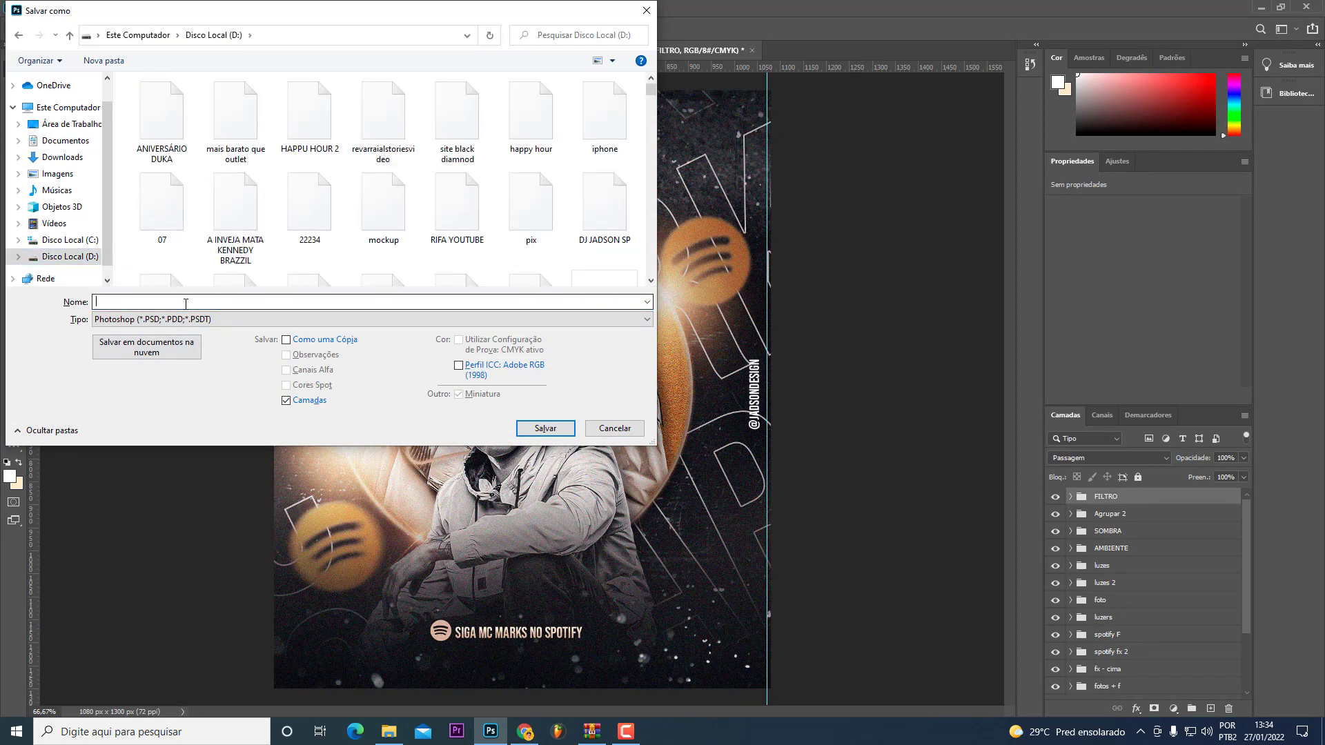
text(sem)
click(138, 451)
text(MC)
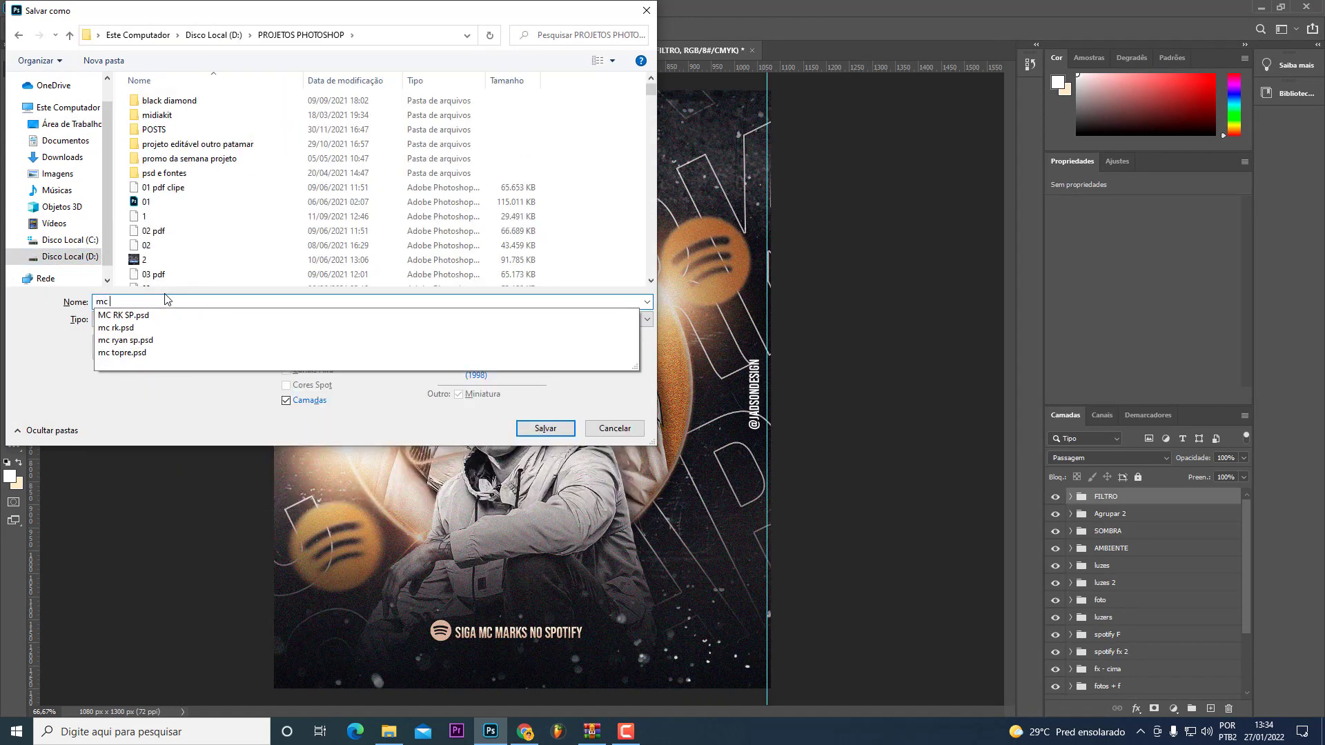
text( MARKS P)
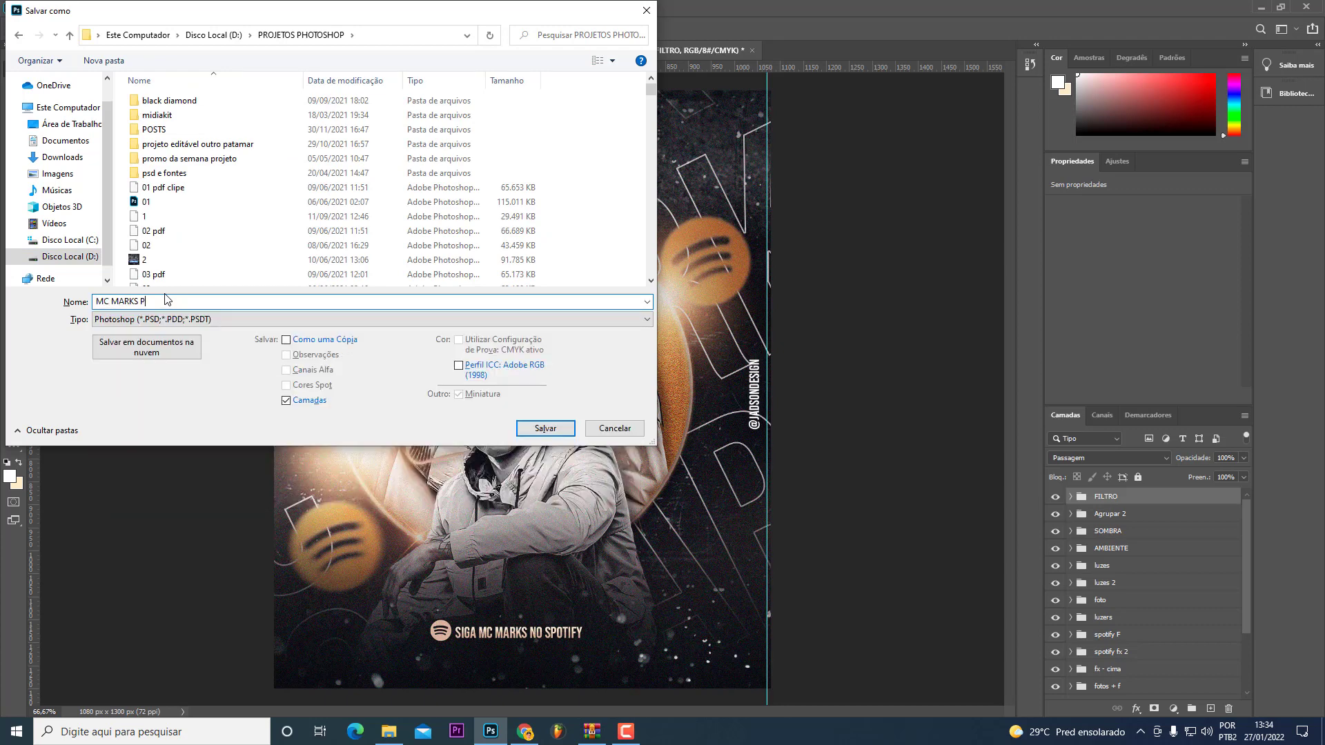
text(SD)
key(Return)
key(Return)
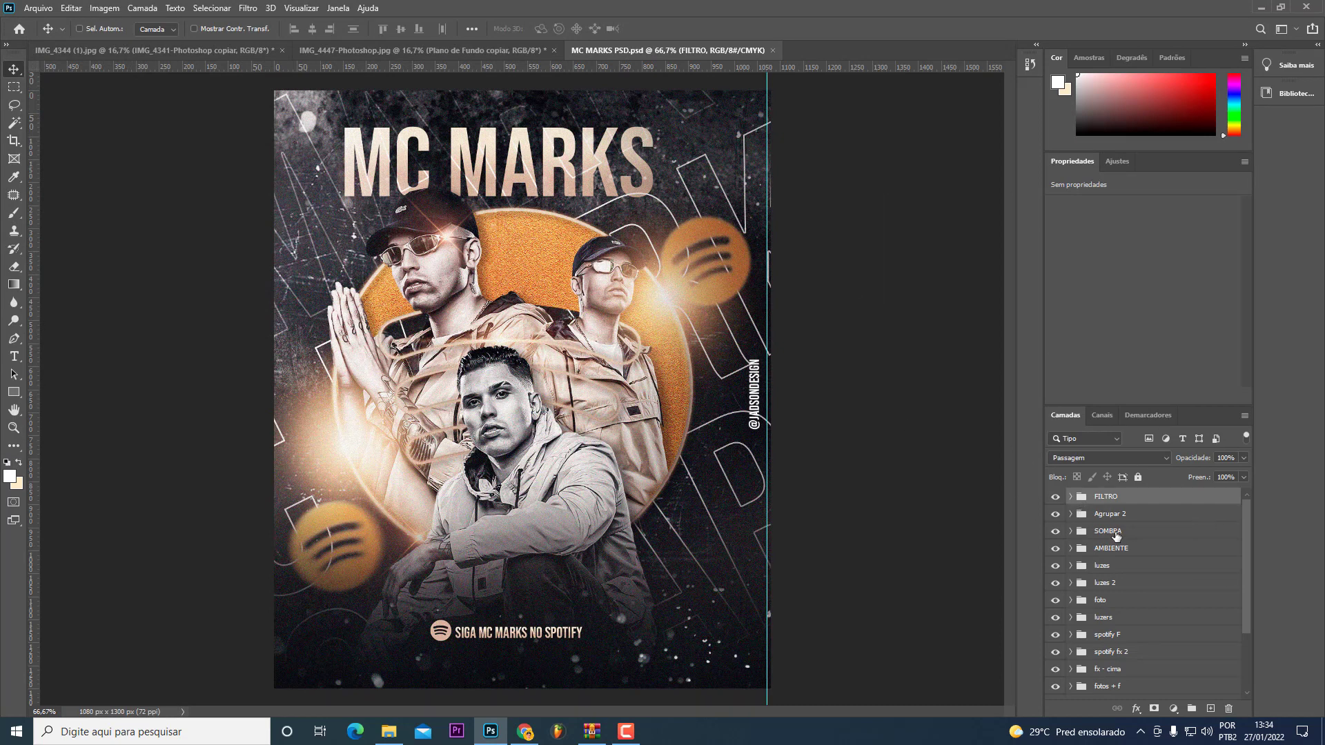
Step: Toggle the FILTRO and efeito spotify groups to compare the poster before and after
scroll(1125, 565, down, 3)
scroll(1159, 634, up, 3)
click(1063, 502)
click(1063, 502)
scroll(1062, 593, down, 3)
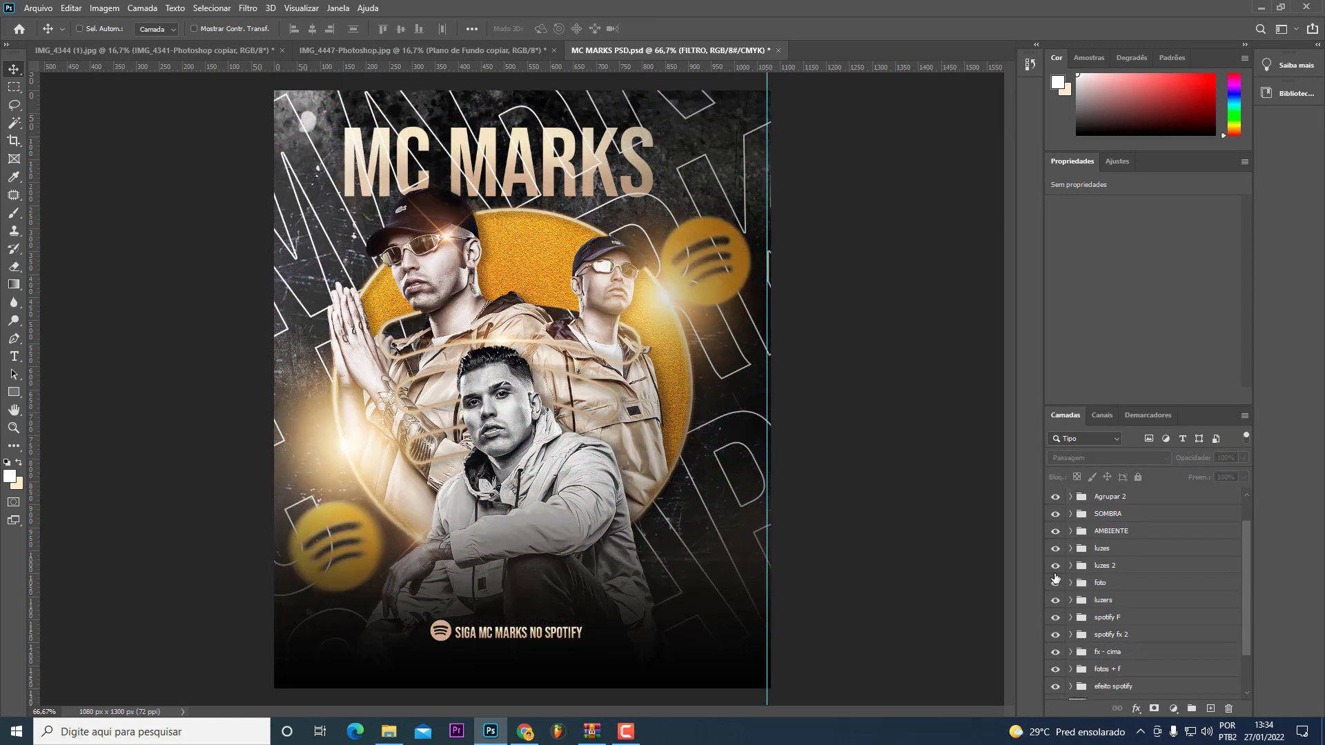
click(1058, 617)
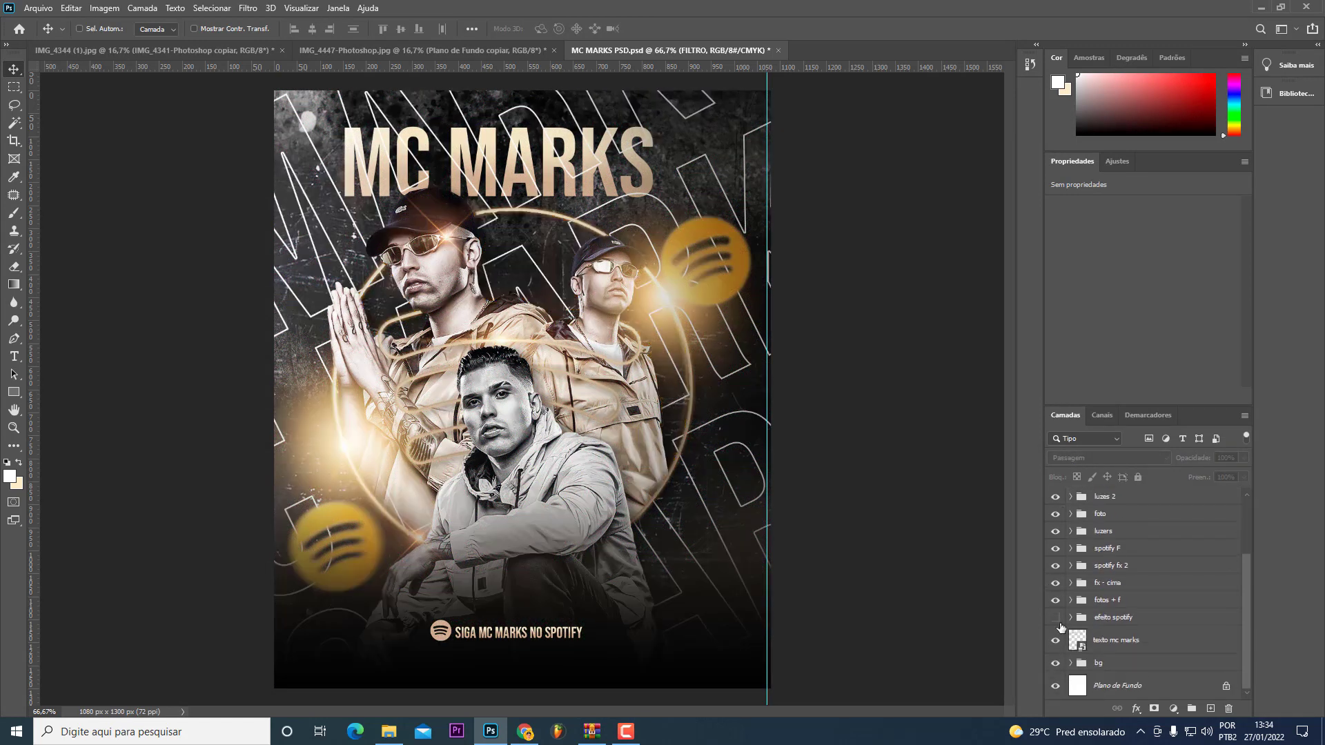
click(1059, 600)
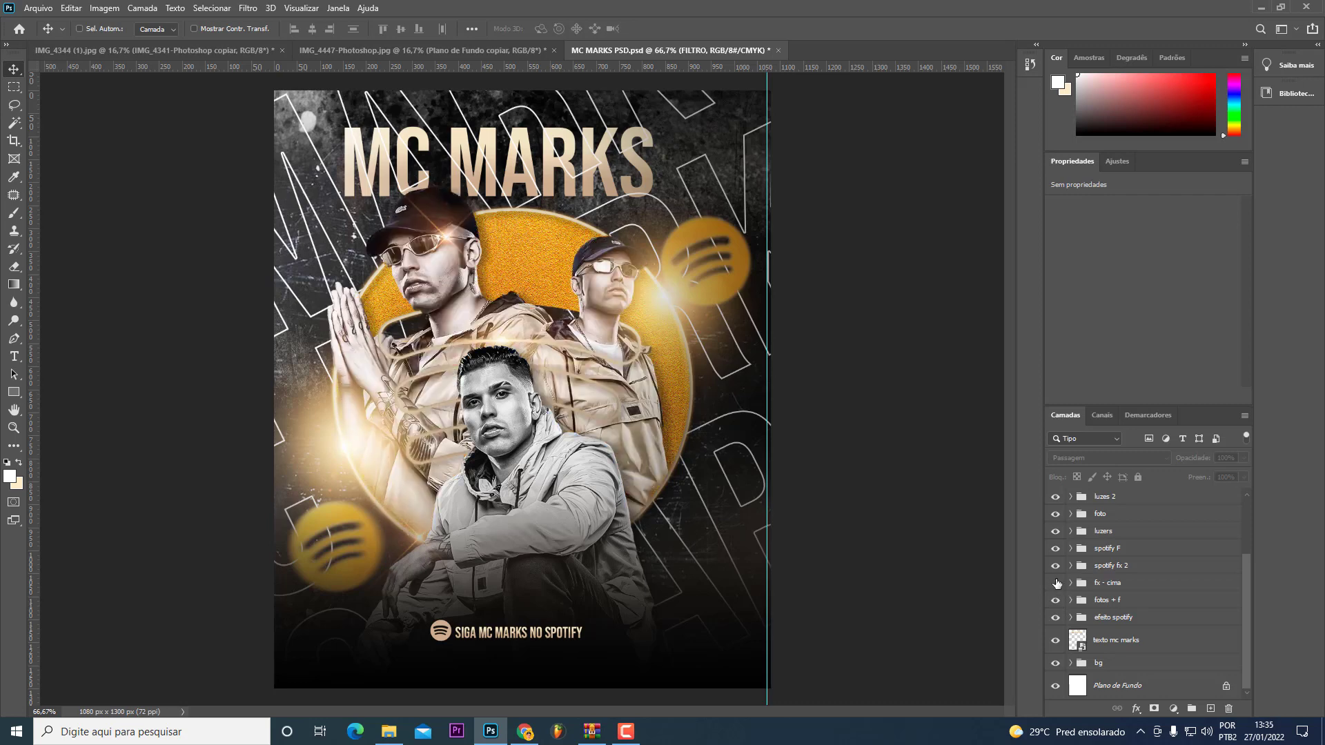
click(1056, 583)
Step: Toggle the Spotify icon glow, turn FILTRO back on, and save with Ctrl+S
scroll(1057, 583, up, 1)
click(1056, 583)
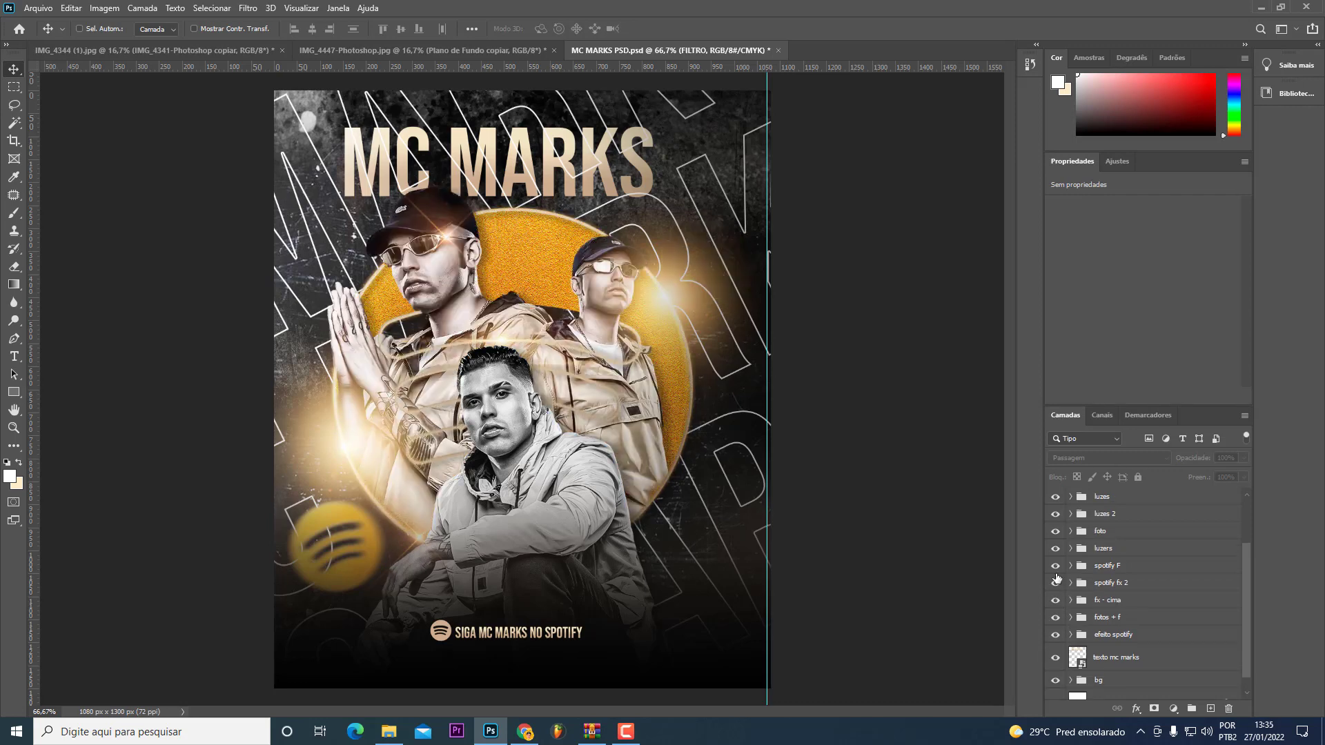
click(1056, 566)
scroll(1059, 574, up, 4)
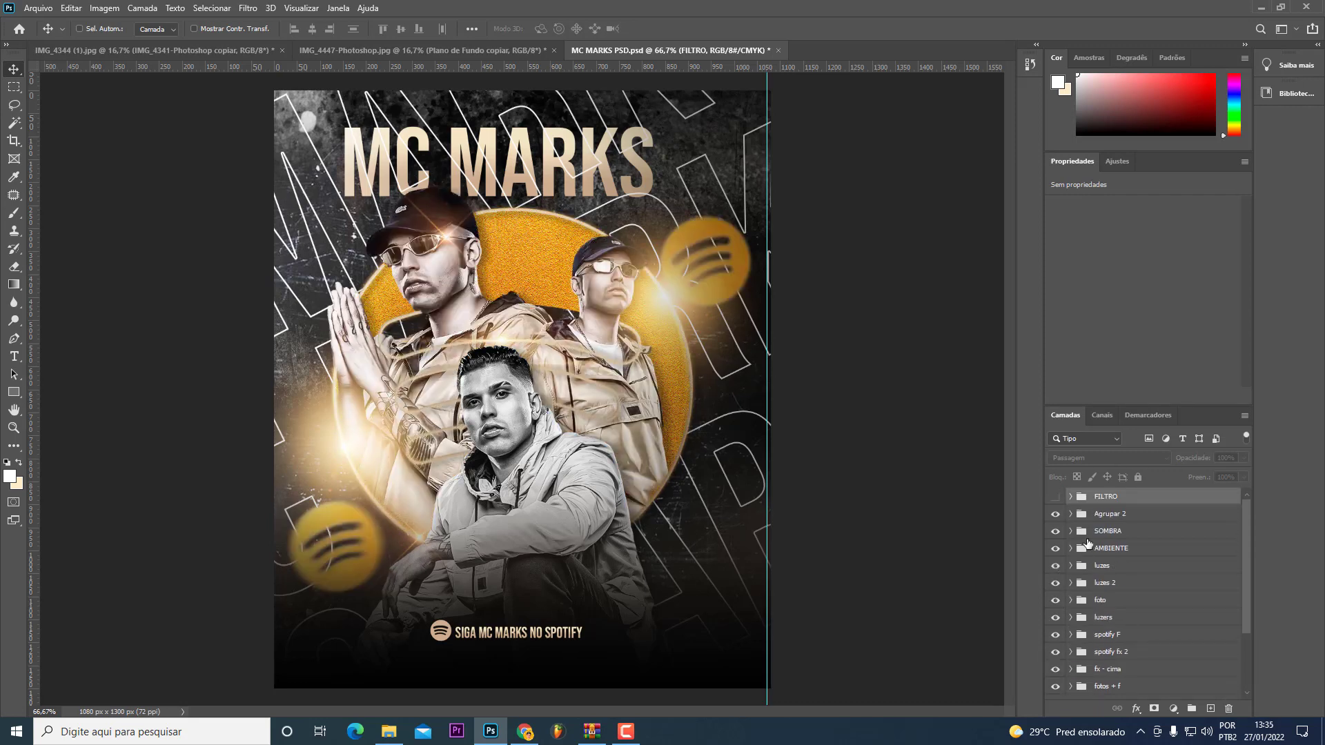
click(1052, 497)
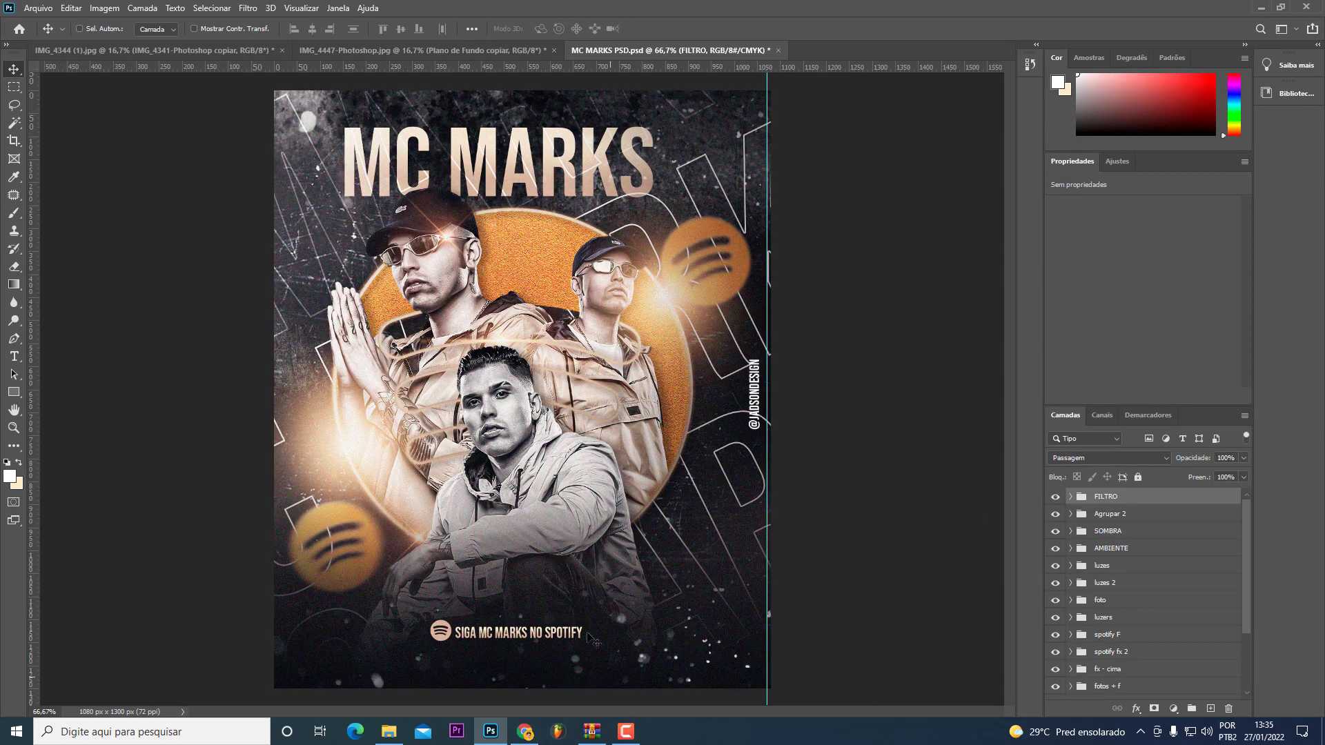
key(ctrl+s)
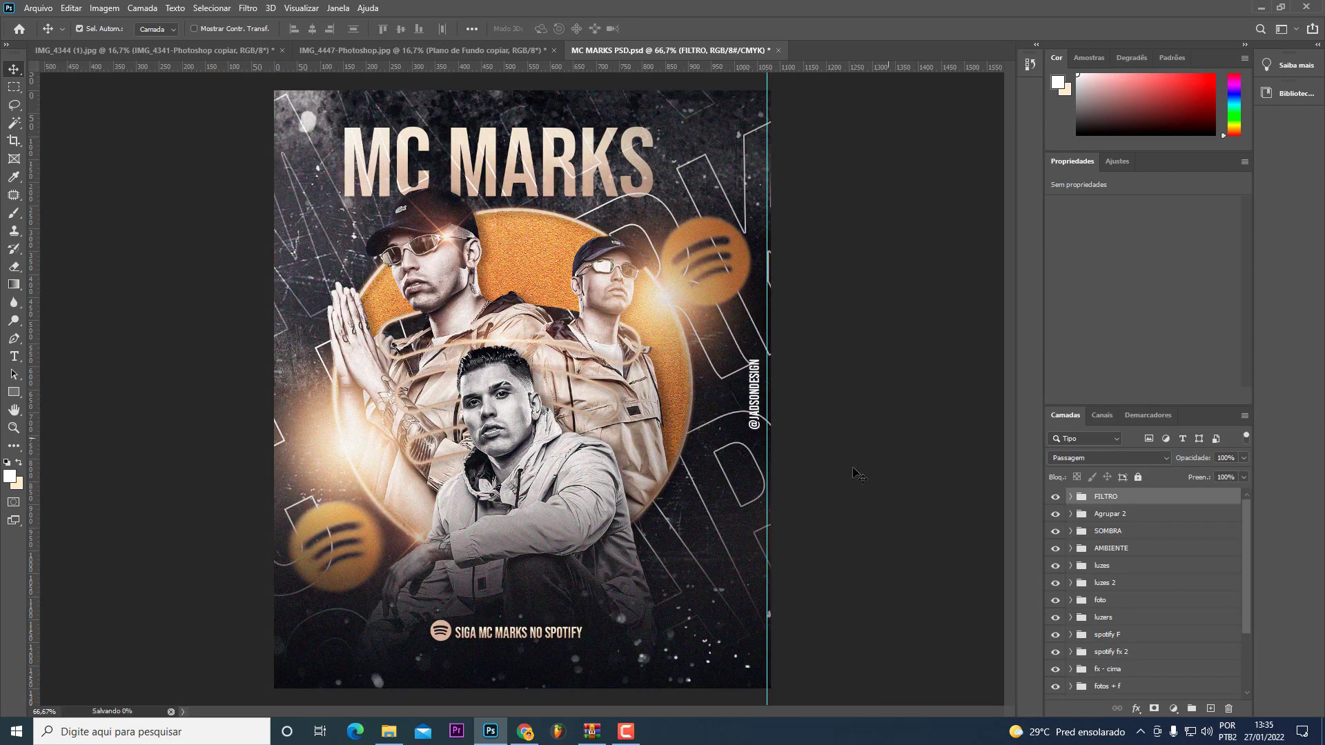